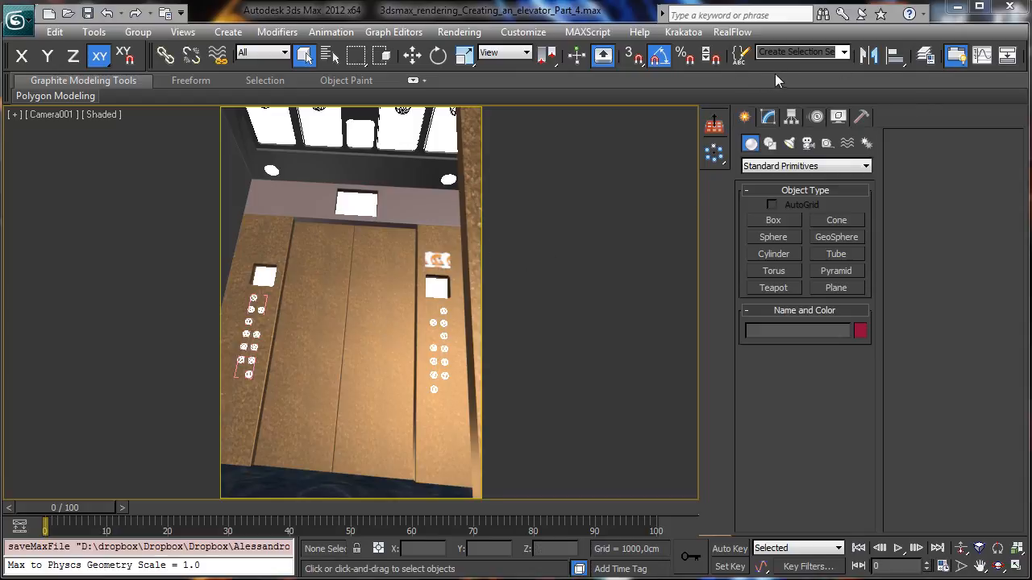
- In the render settings, lock the Material Editor renderer to the production renderer
left_click_drag(774, 66, 663, 67)
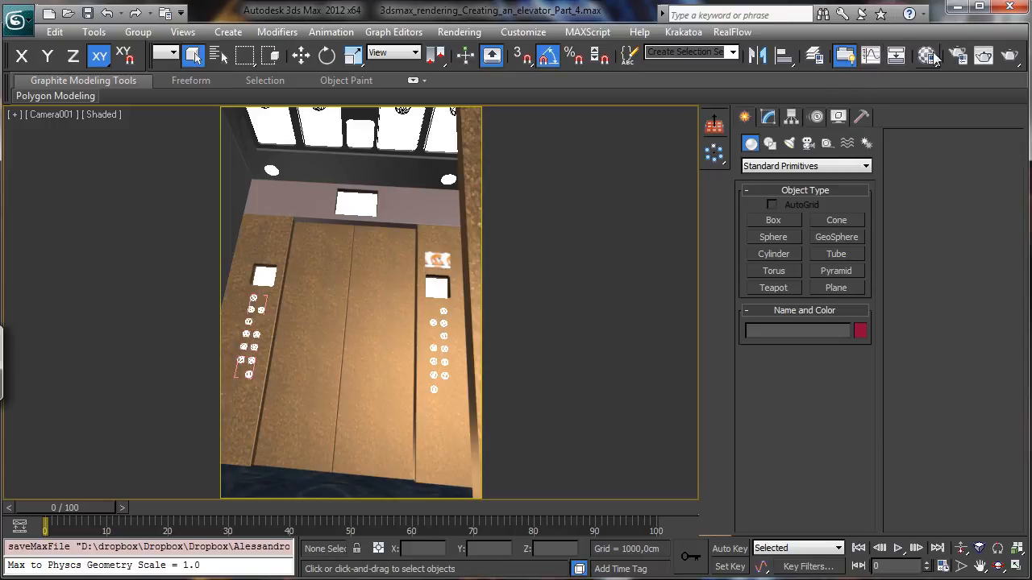
left_click(958, 55)
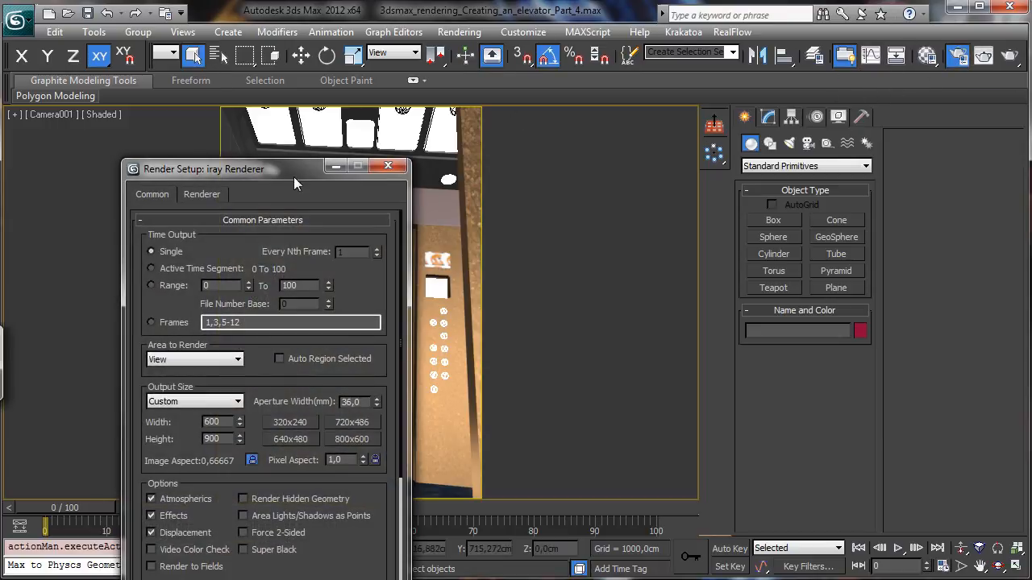
left_click_drag(293, 184, 757, 52)
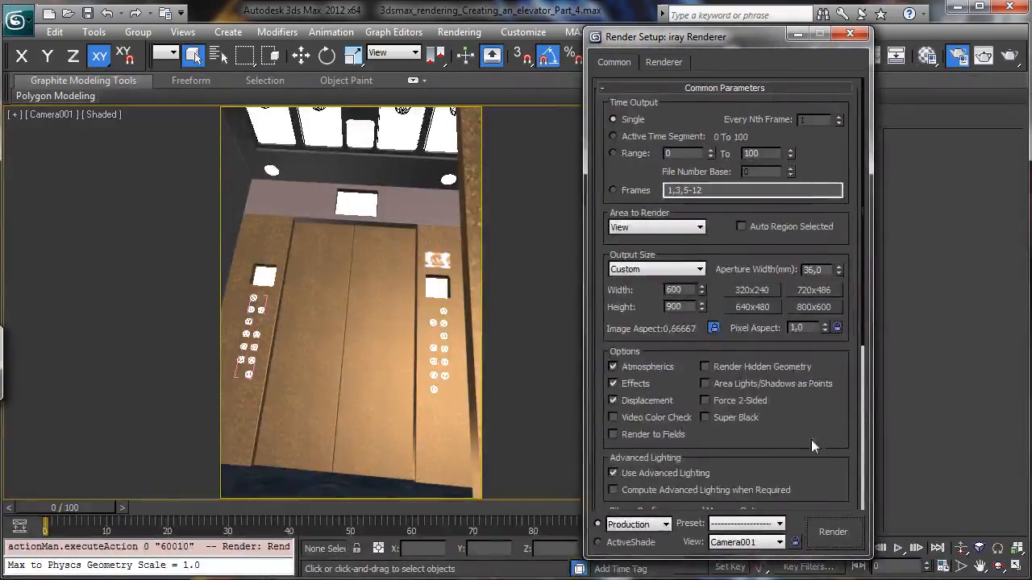
scroll(812, 446, "down", 5)
left_click(752, 500)
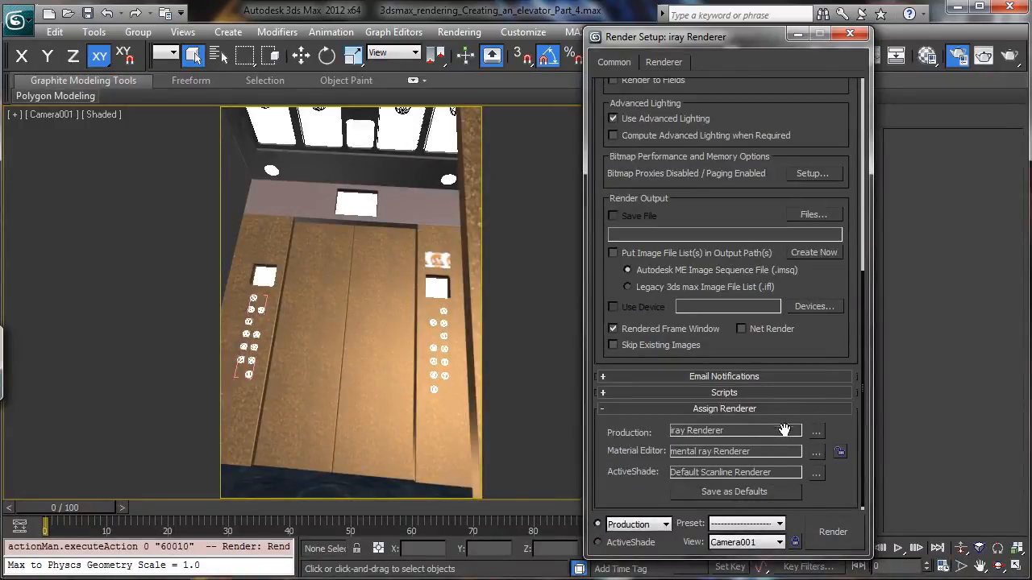
left_click(815, 430)
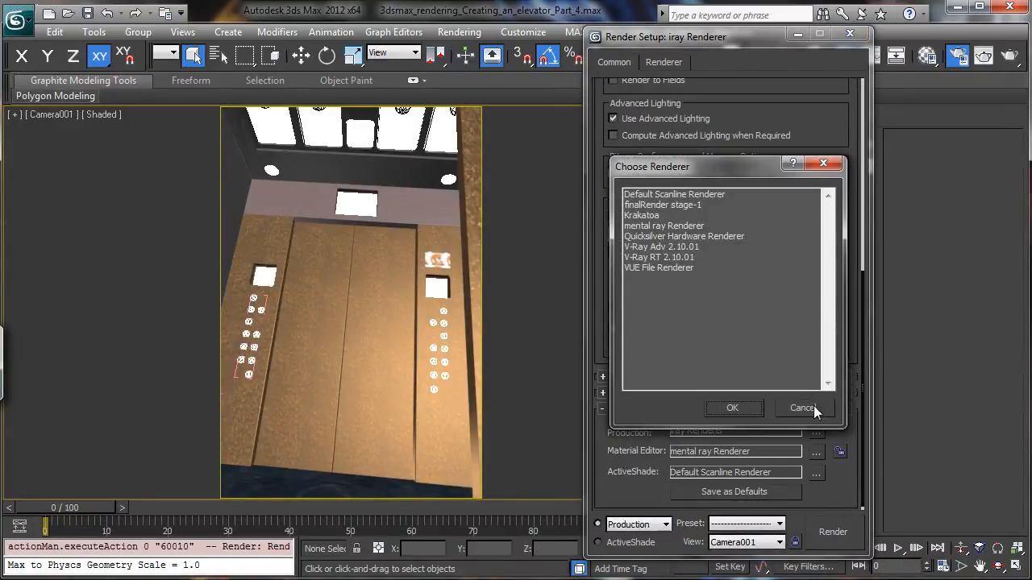
left_click(802, 407)
left_click(839, 452)
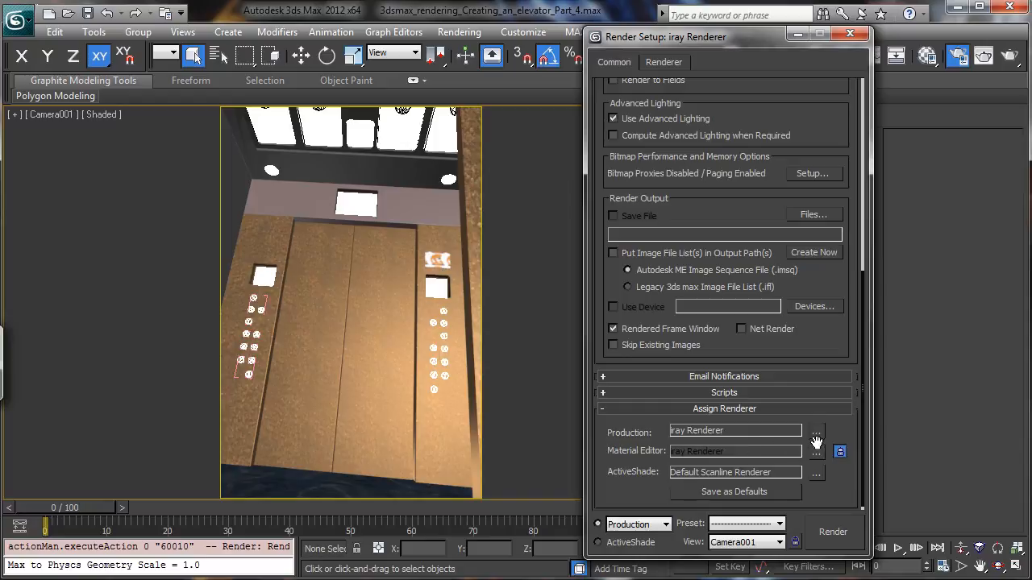
- Assign finalRender stage-1 as the production renderer
left_click(816, 432)
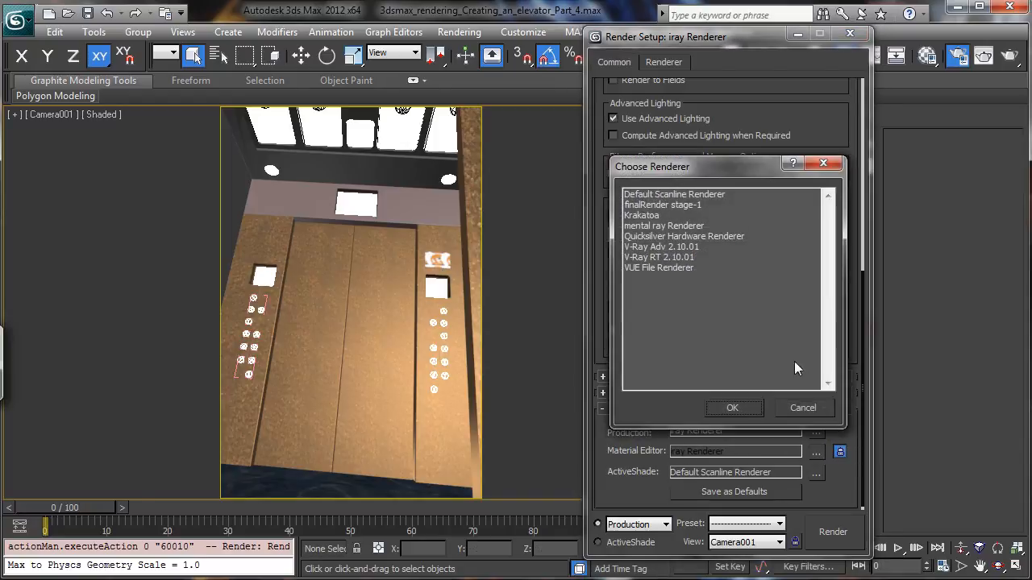
left_click(689, 206)
left_click(732, 408)
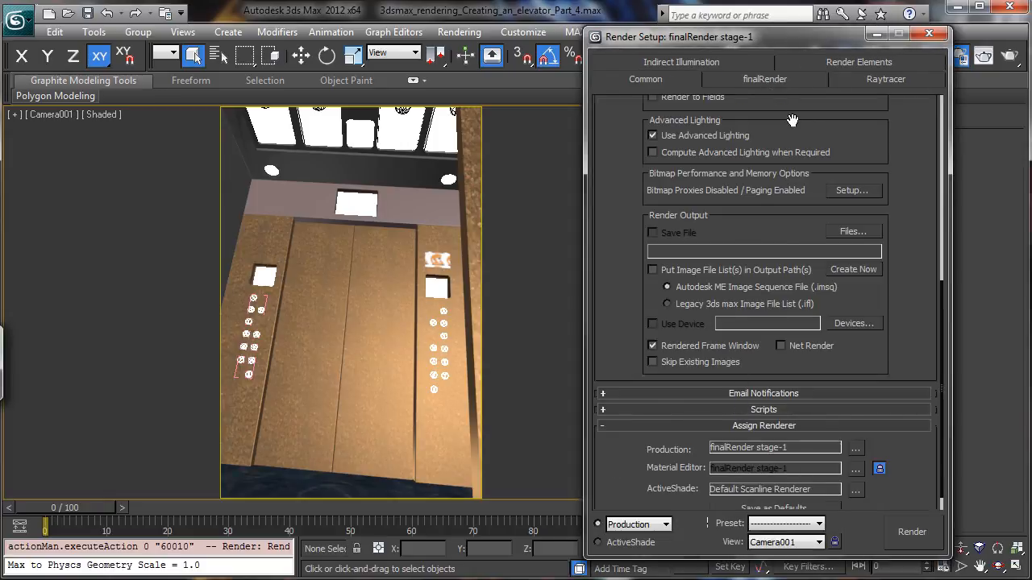
scroll(792, 120, "up", 5)
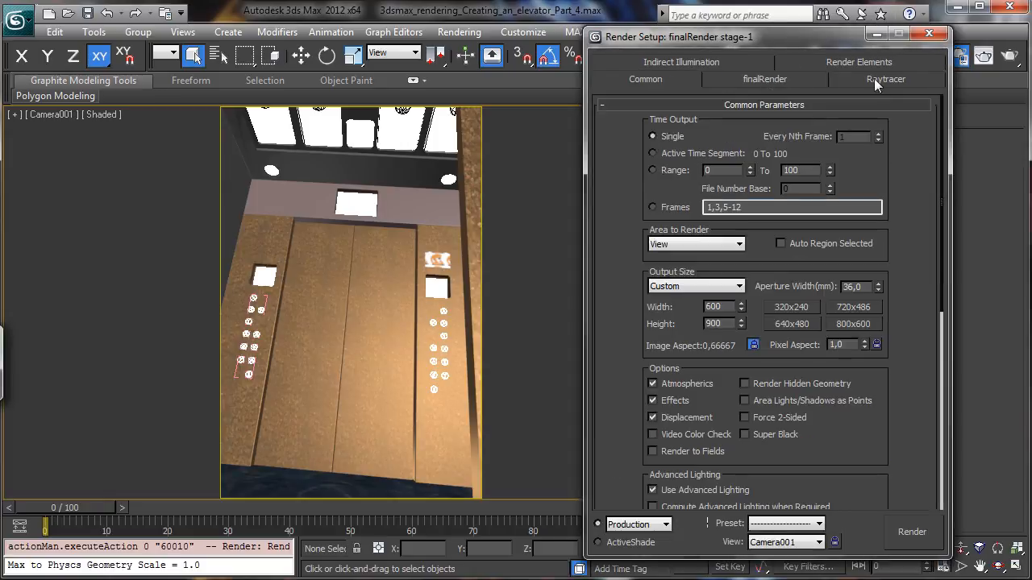
- Minimize the render settings window and store the current scene state with Hold
left_click(876, 36)
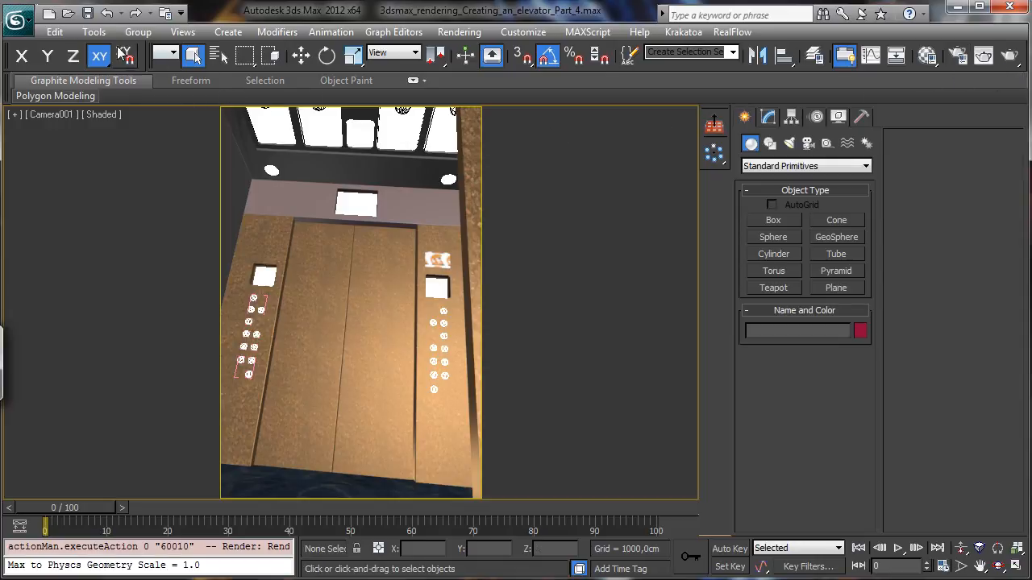
left_click(56, 32)
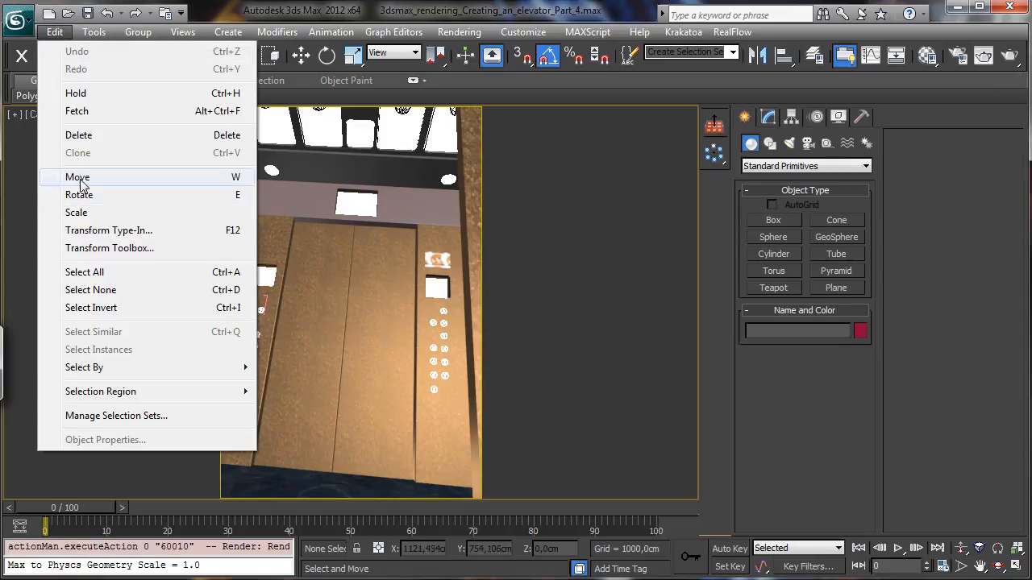
left_click(76, 94)
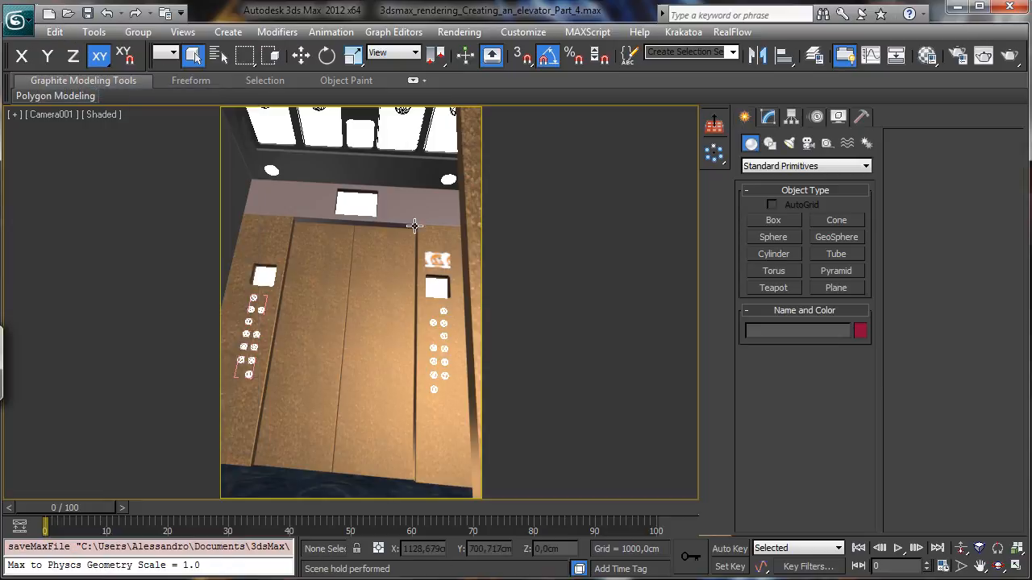
- Rename the unused 04 - Default material as FR lamp and assign it to the Roof_Lamp object
left_click(400, 131)
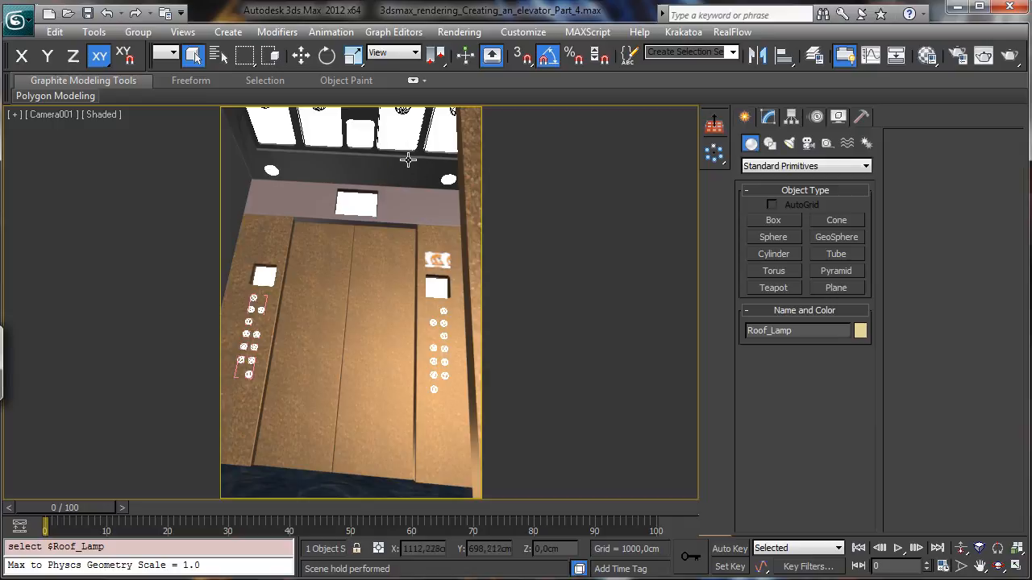
left_click(926, 54)
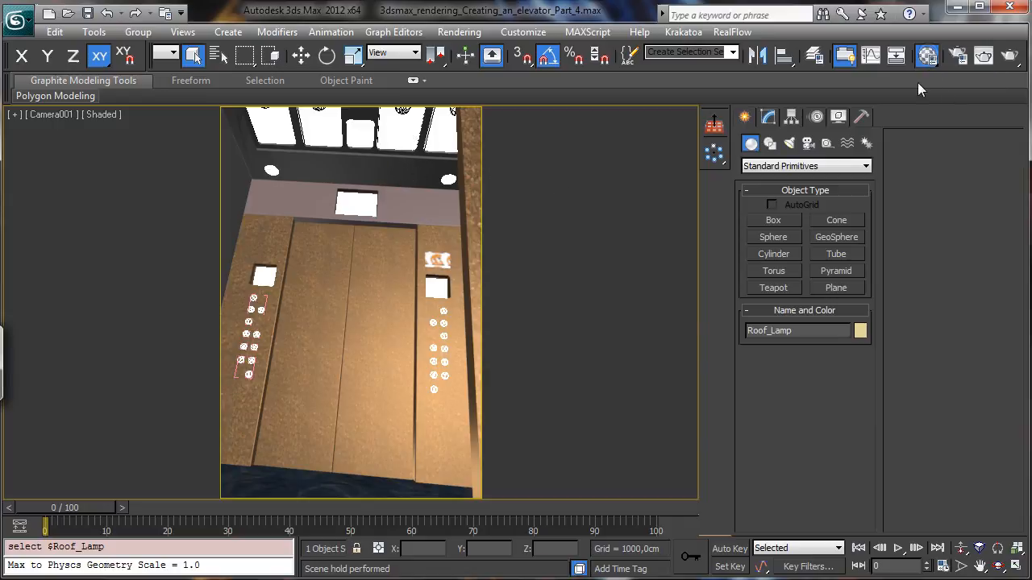
middle_click_drag(669, 242, 549, 242)
left_click_drag(629, 139, 715, 74)
left_click(730, 161)
triple_click(730, 309)
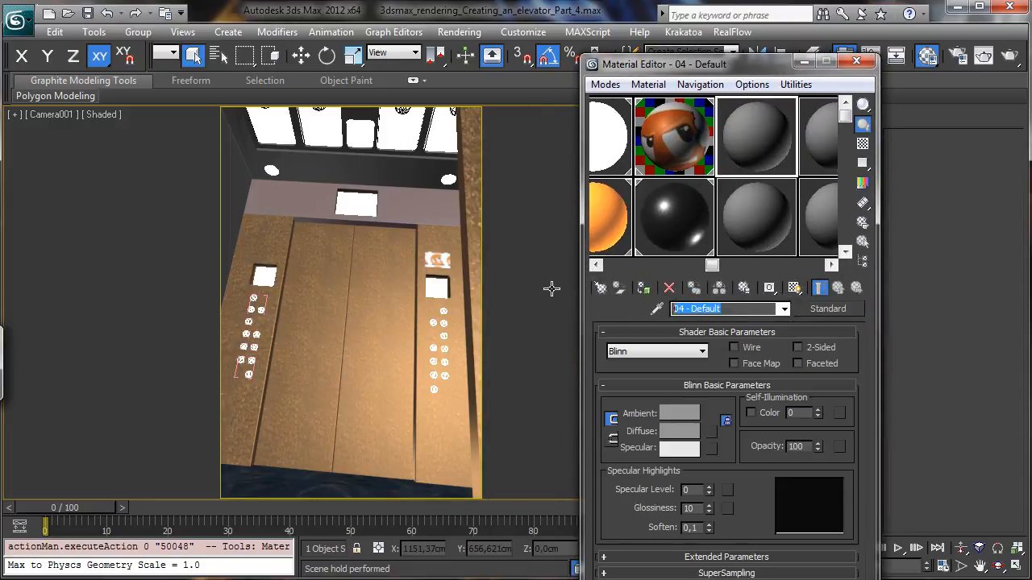
type("FR")
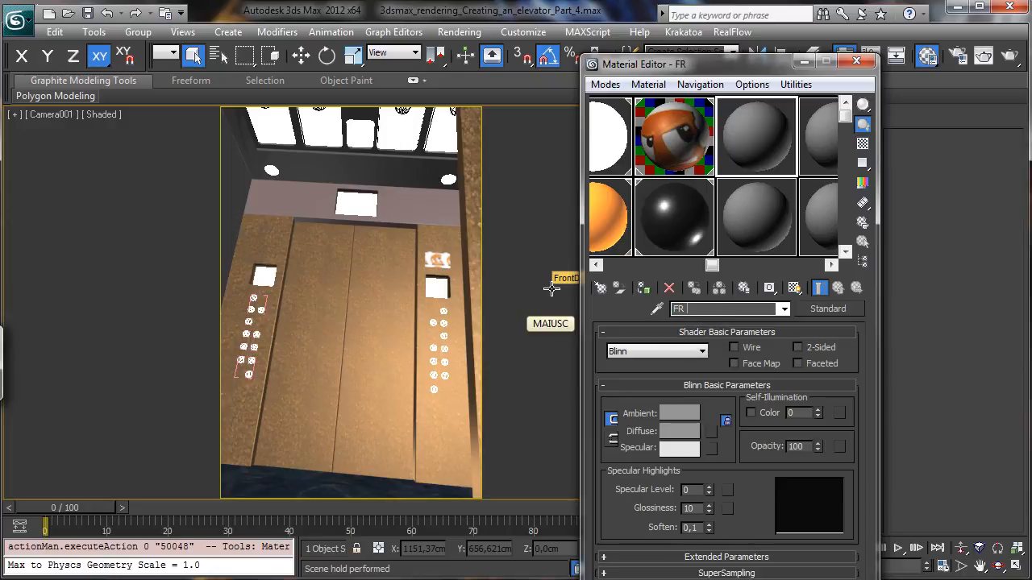
type(" lamp")
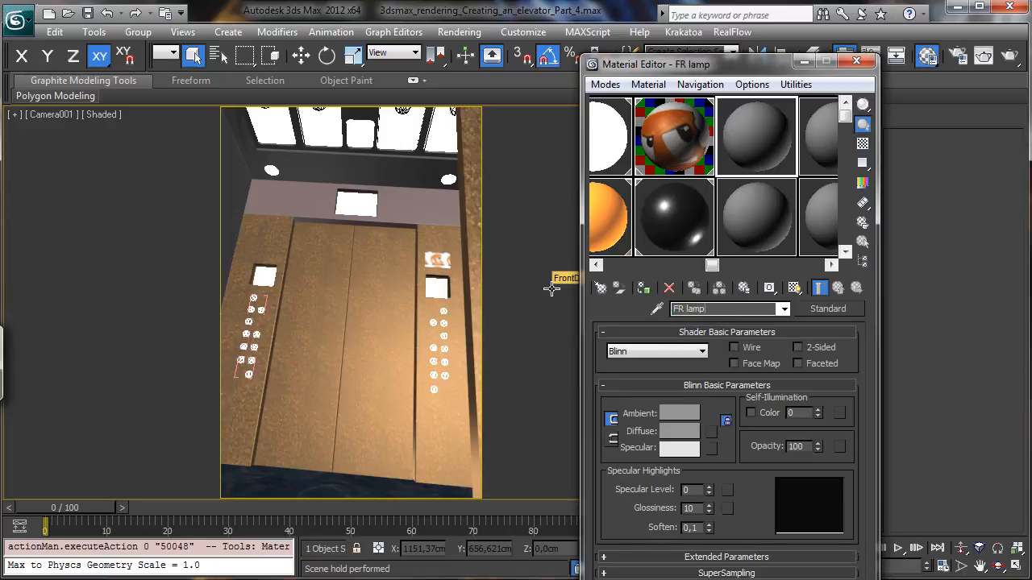
left_click_drag(736, 579, 735, 573)
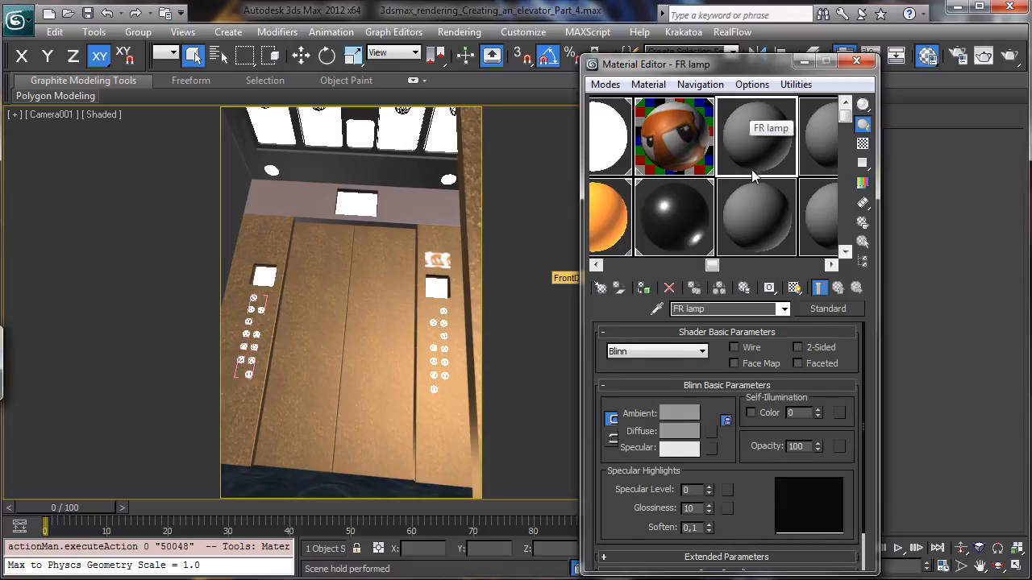
left_click(643, 287)
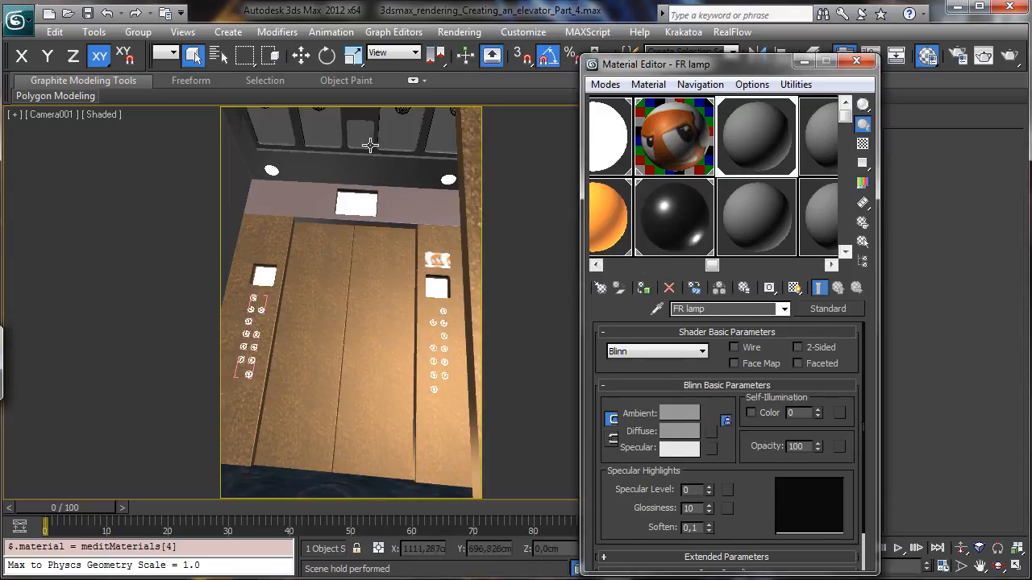
- Convert the FR lamp material to fR-Light, keeping the old material as sub-material, and enable Affect Specular
left_click(819, 314)
left_click_drag(738, 219, 663, 21)
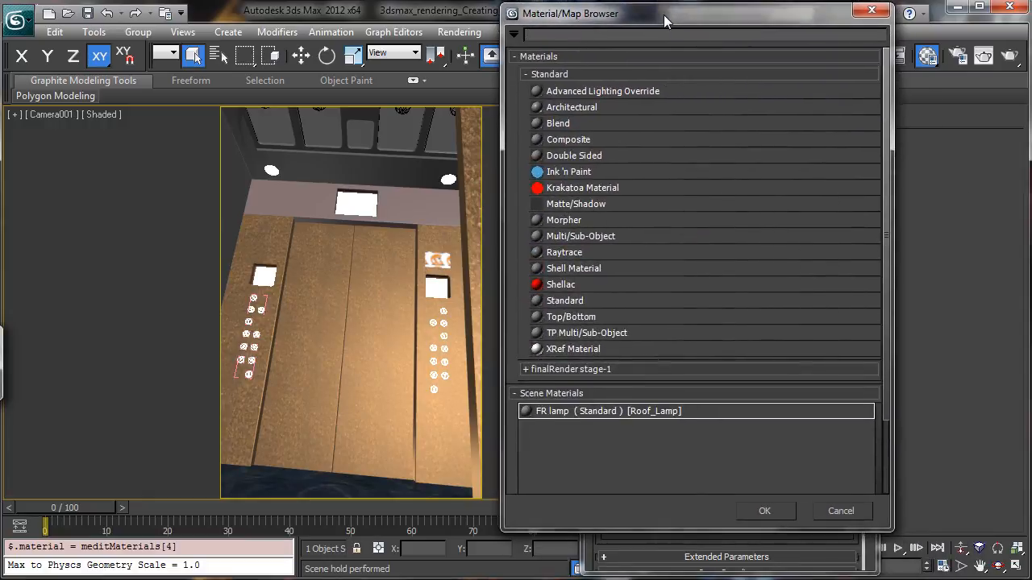
left_click(587, 76)
left_click(587, 95)
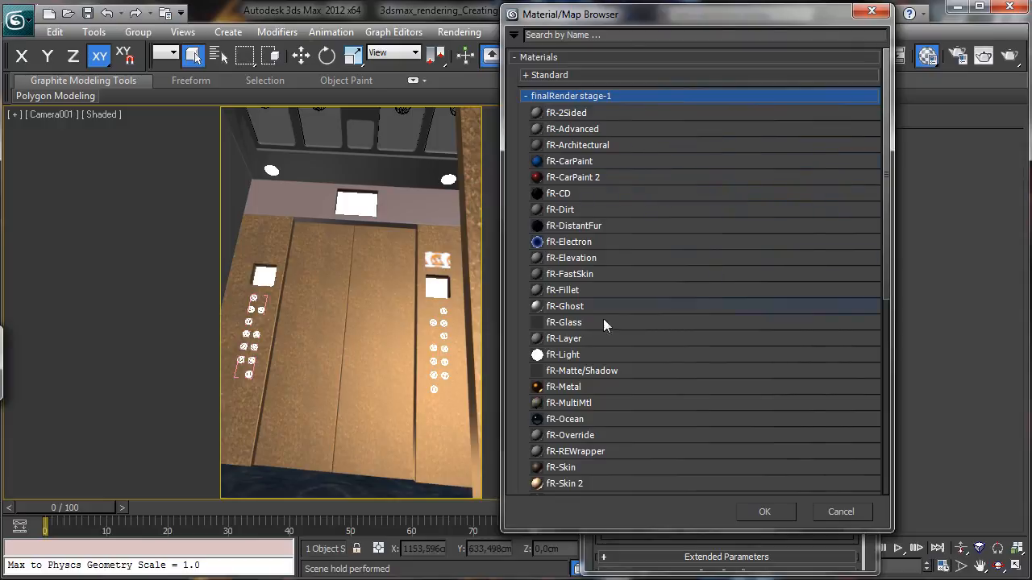
left_click(564, 356)
left_click(766, 512)
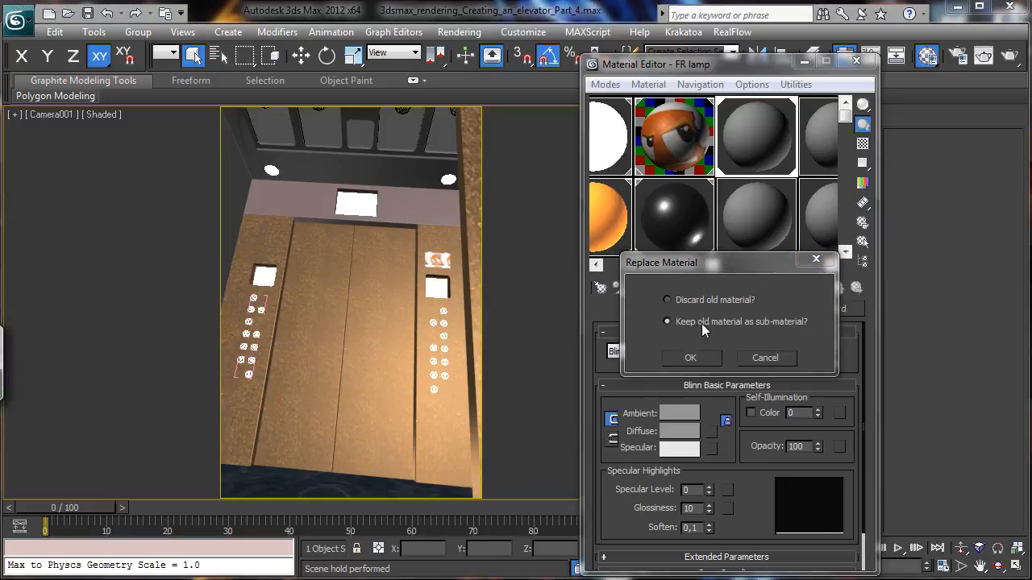
left_click(690, 358)
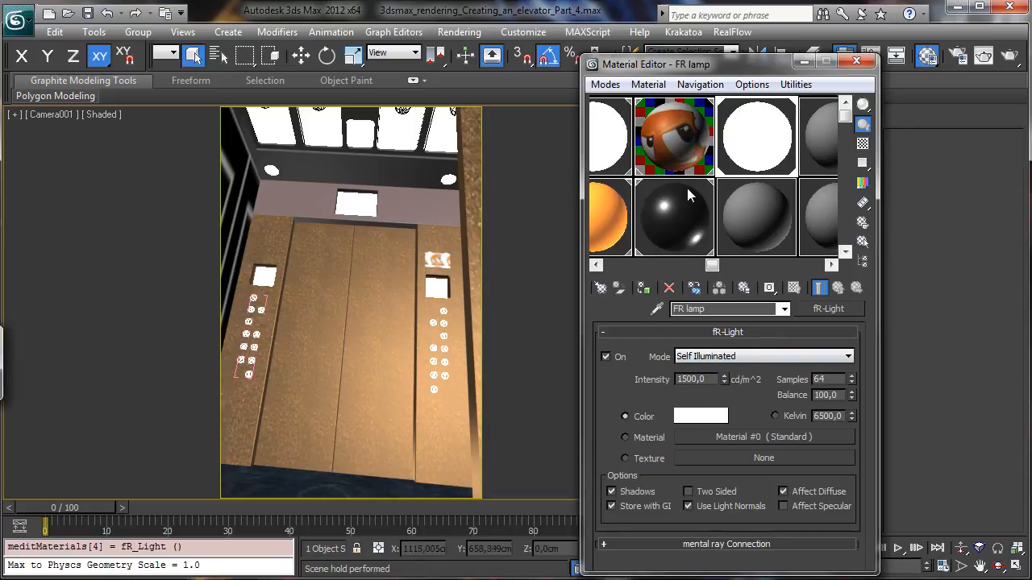
left_click(783, 506)
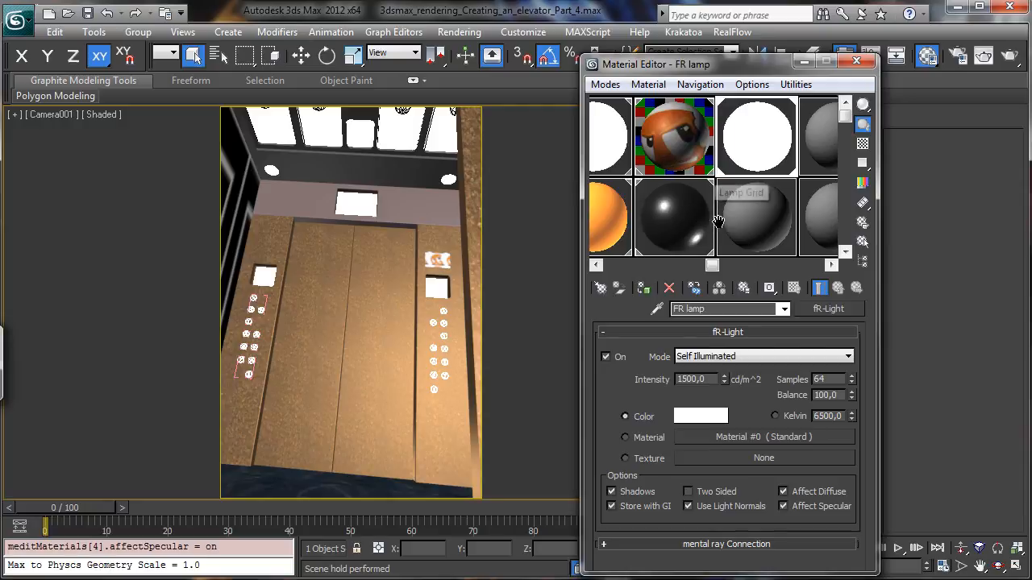
- Invert the selection and assign the unused 10 - Default material to everything except the roof lamp
left_click(757, 216)
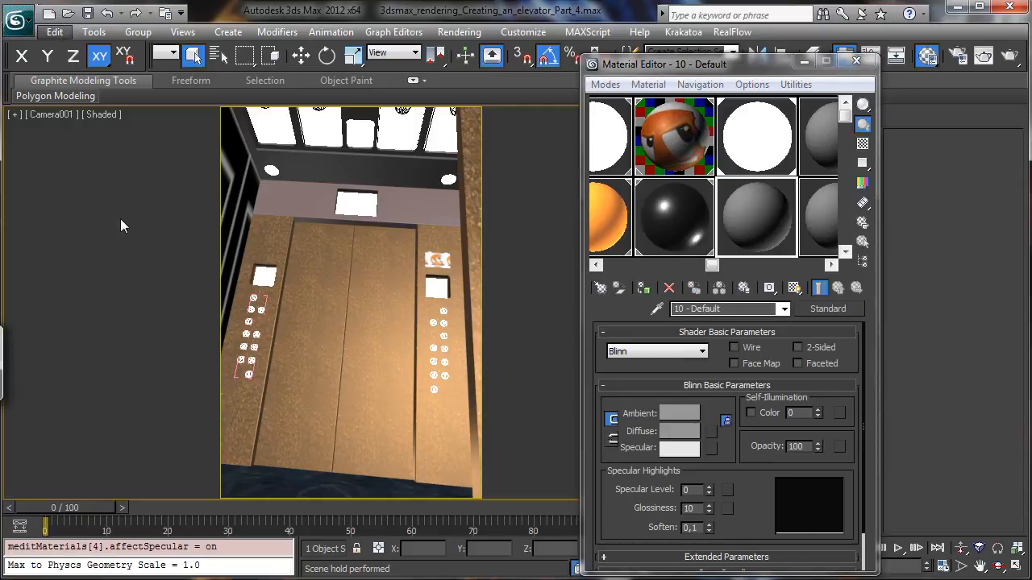
left_click(55, 32)
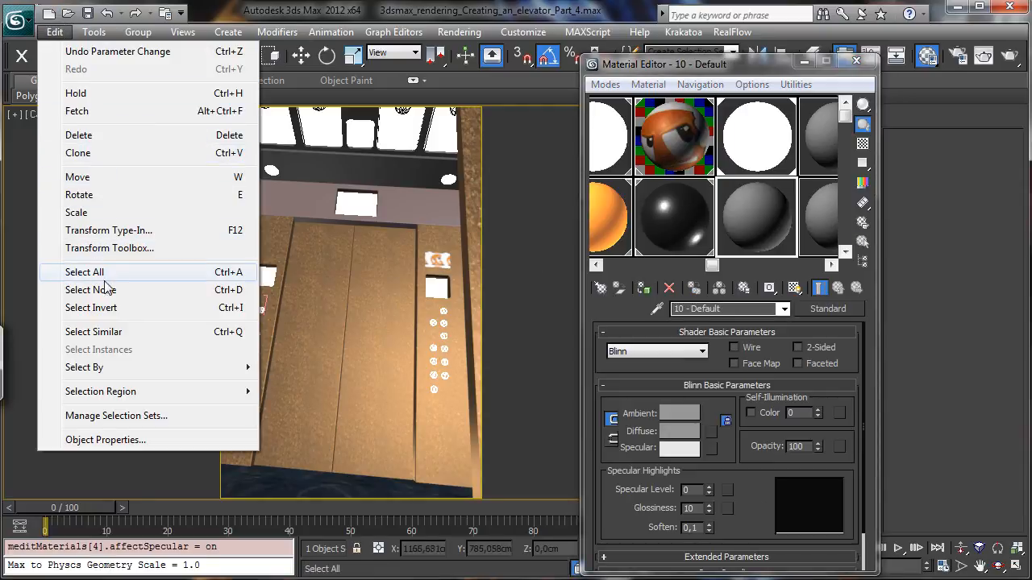
left_click(103, 307)
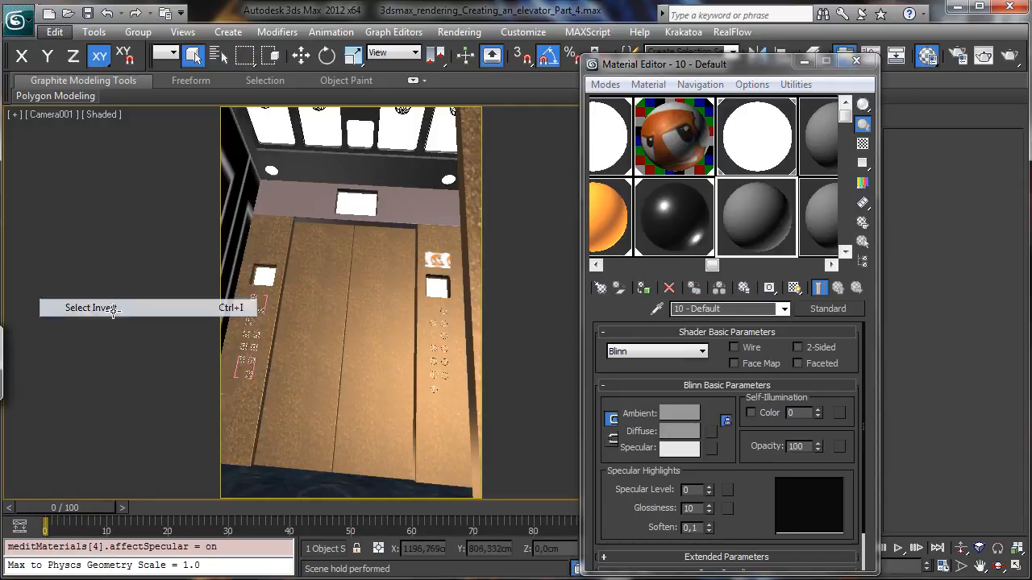
left_click(644, 287)
- Change the 10 - Default material's type to fR-Advanced and close the Material Editor
left_click(826, 309)
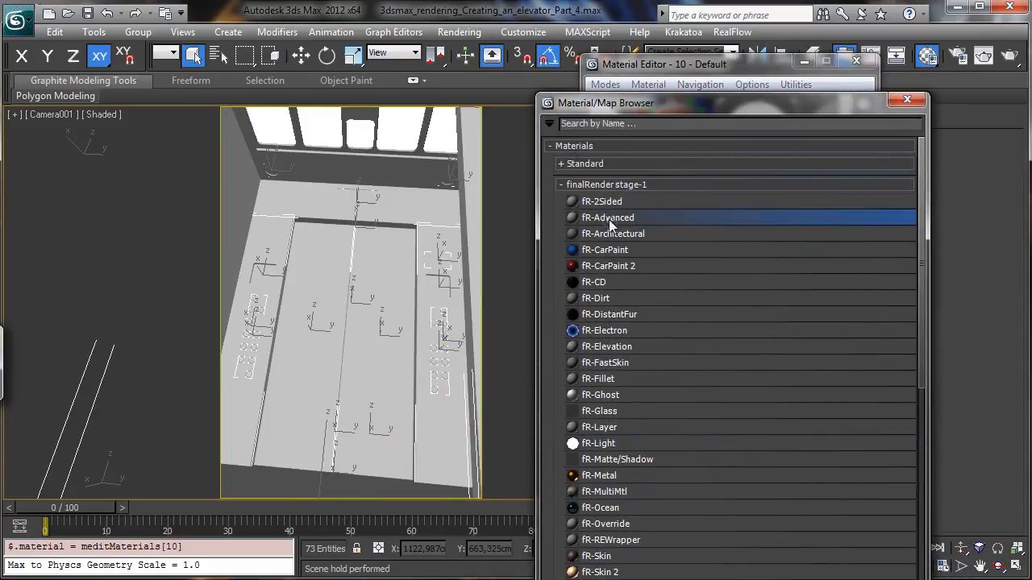
double_click(609, 220)
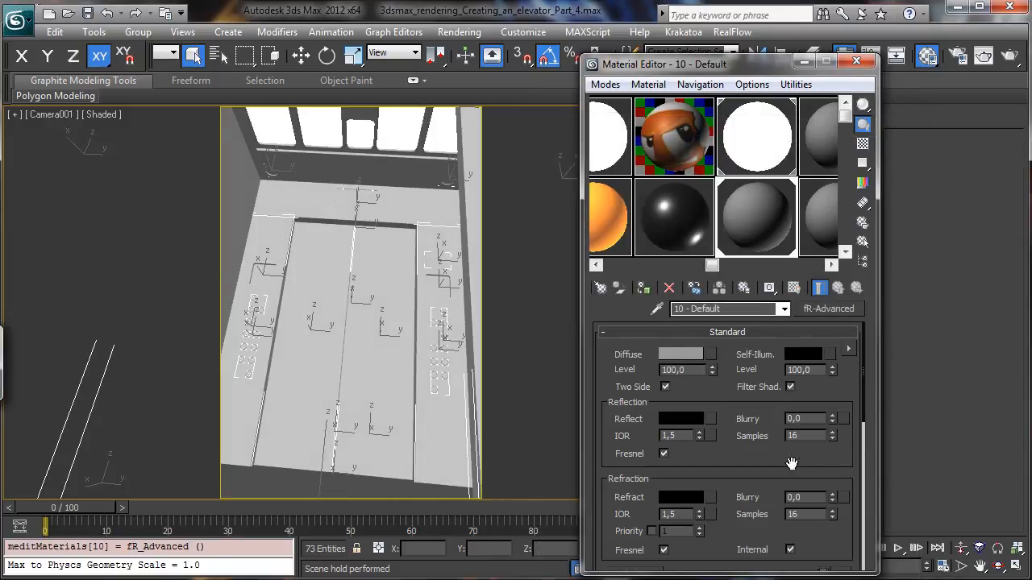
left_click(856, 62)
- Set the scene's exposure control to <no exposure control>
left_click(471, 36)
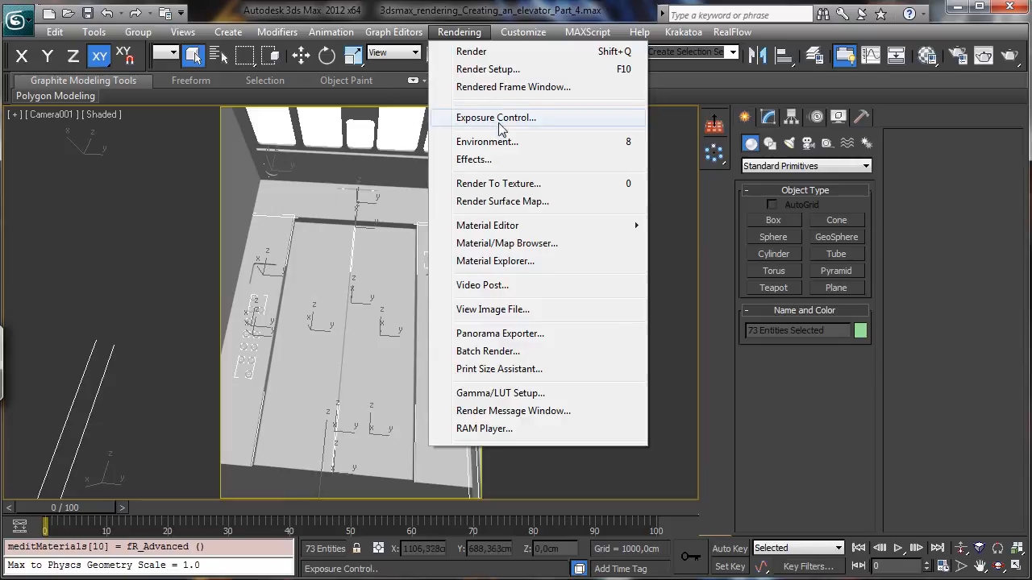
left_click(517, 121)
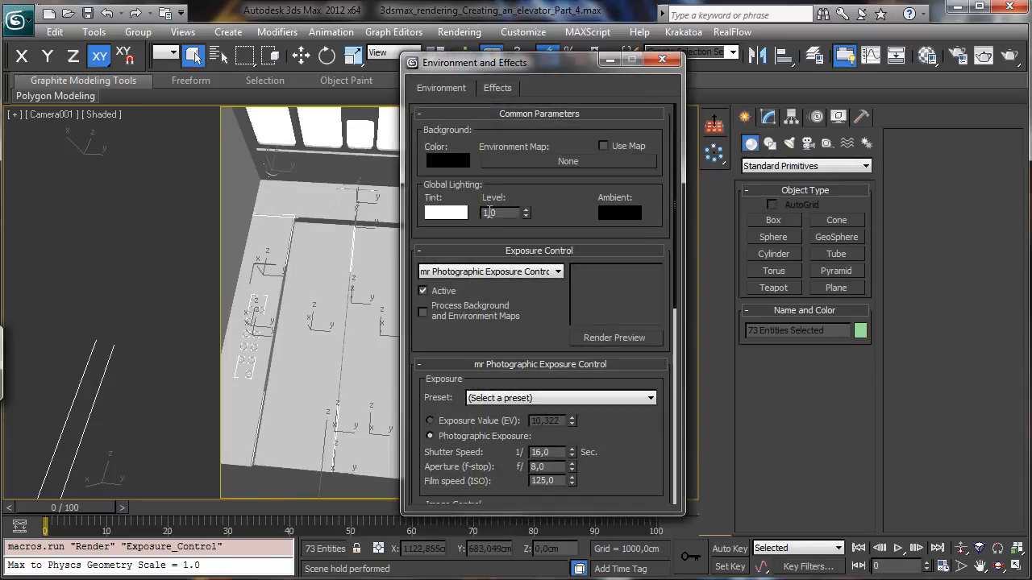
left_click(467, 272)
left_click(469, 281)
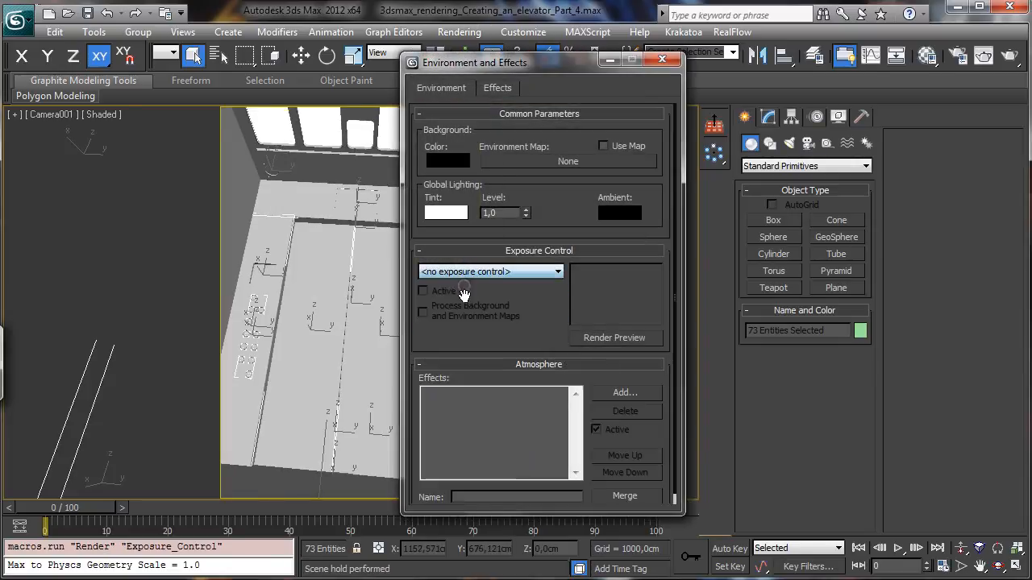
left_click(662, 60)
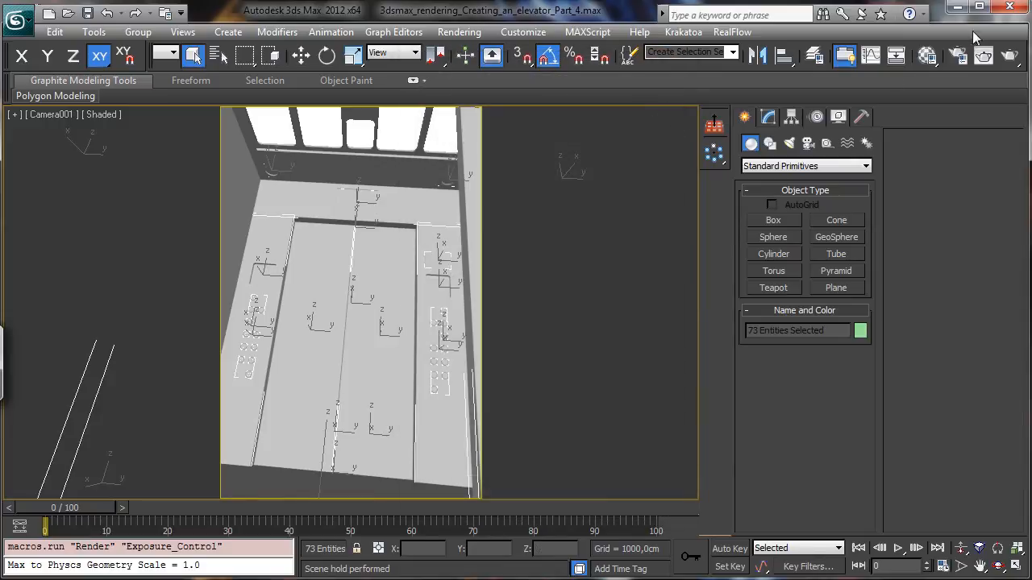
- Set the render output width to 300 for a smaller test render
key("F10")
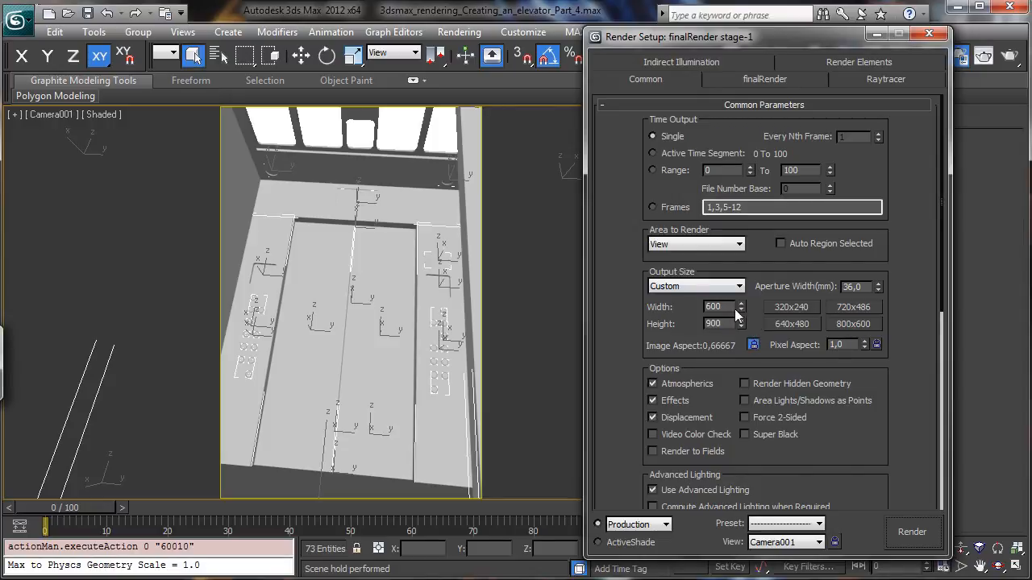
left_click_drag(723, 307, 692, 288)
type("300")
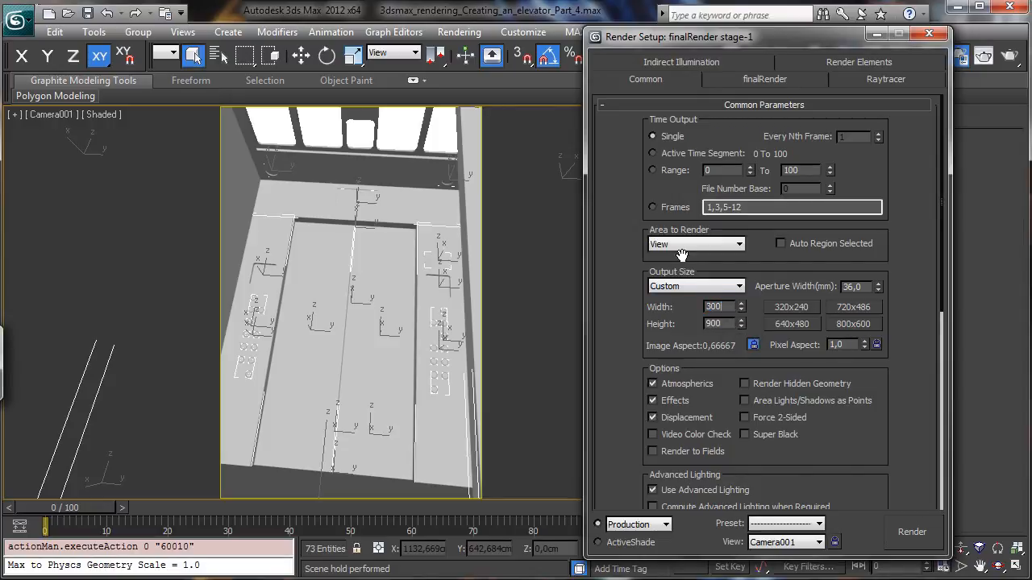
- Set finalRender's bucket size to 32 and render a test of the Camera001 view
left_click(728, 84)
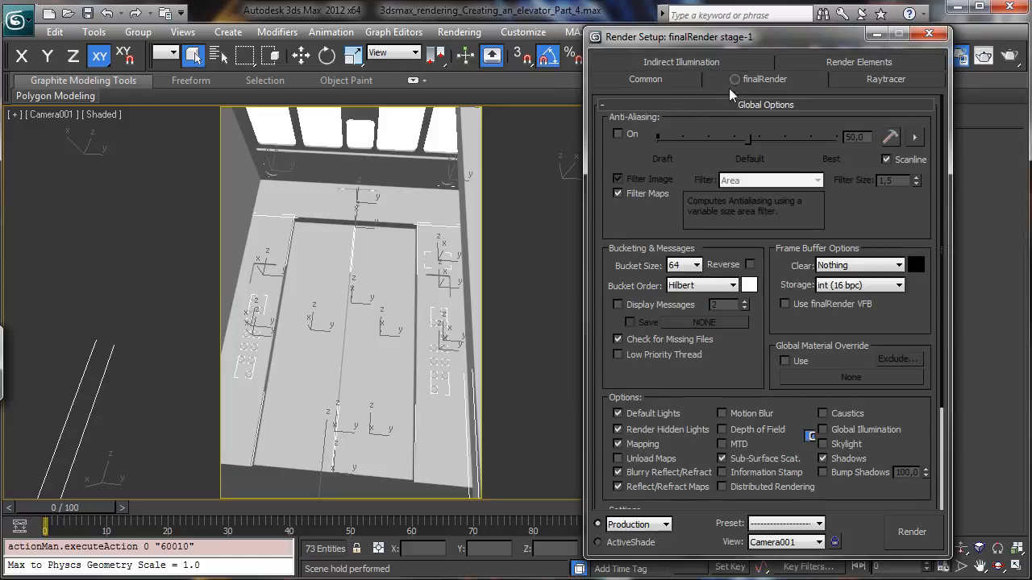
left_click(691, 83)
left_click(758, 75)
left_click(687, 273)
left_click(682, 289)
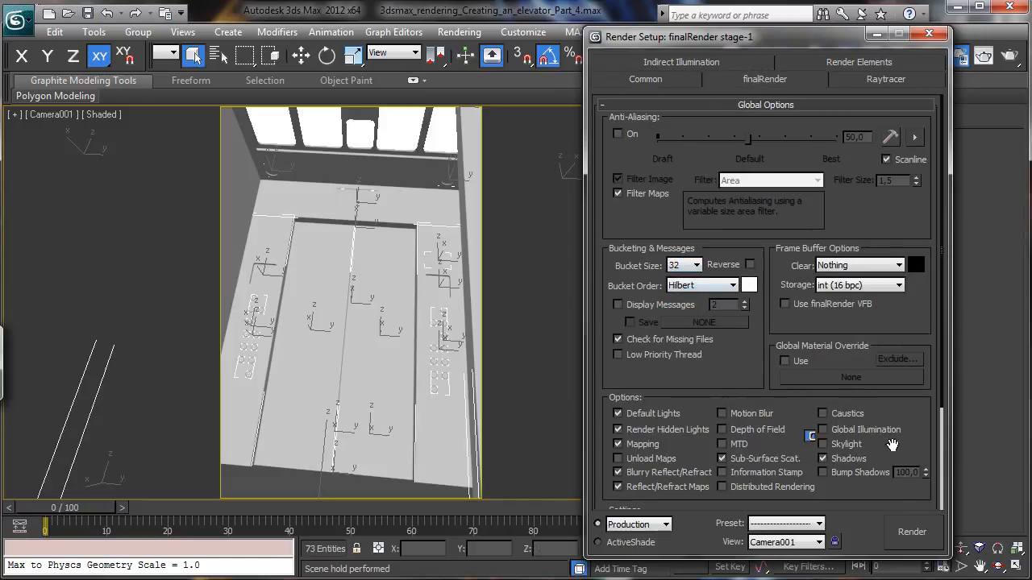
left_click(912, 534)
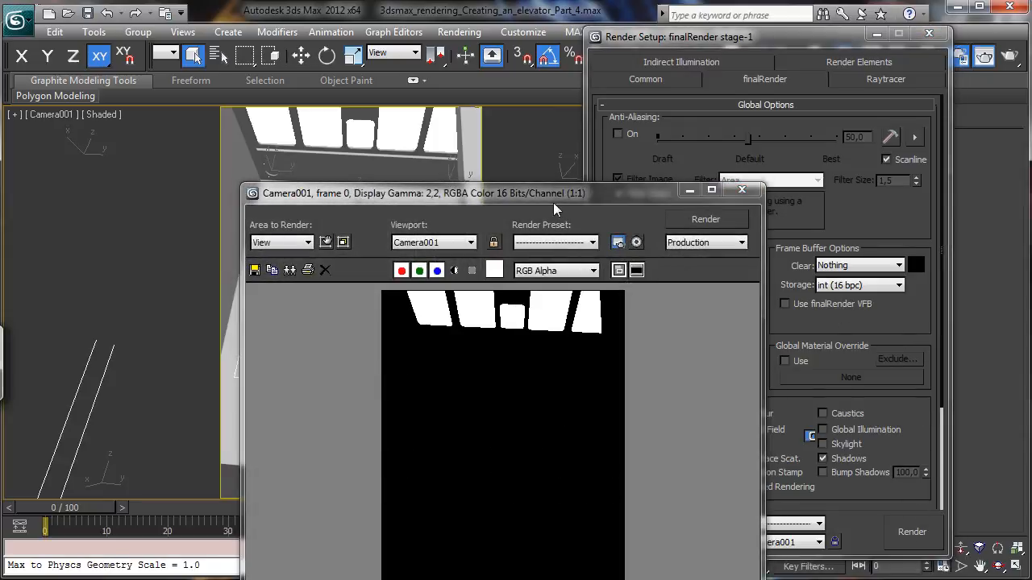
left_click_drag(565, 202, 439, 49)
- Enable Global Illumination, choose the Fast preset for AdaptiveQMC and render the camera view
left_click(725, 63)
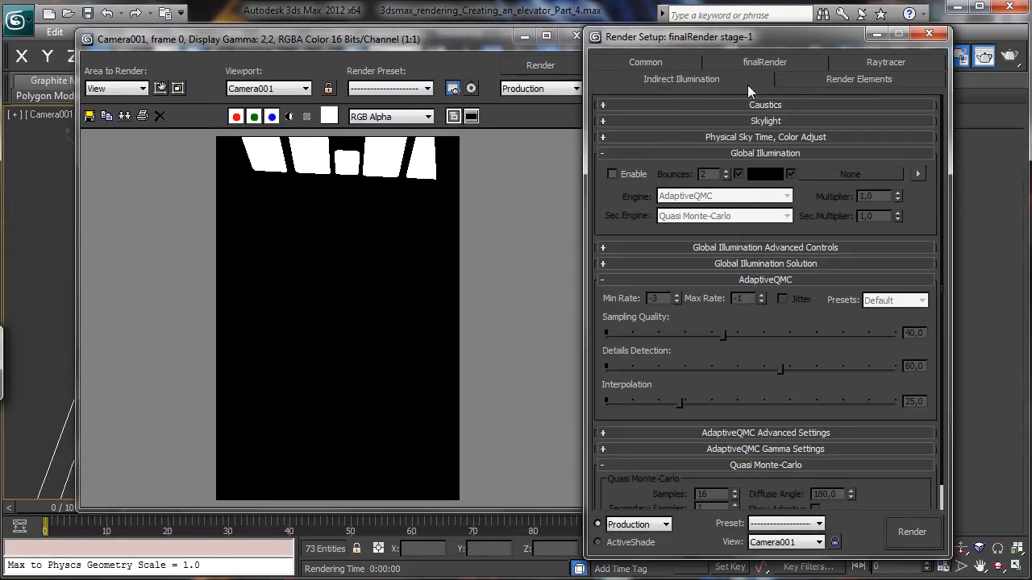
left_click(625, 173)
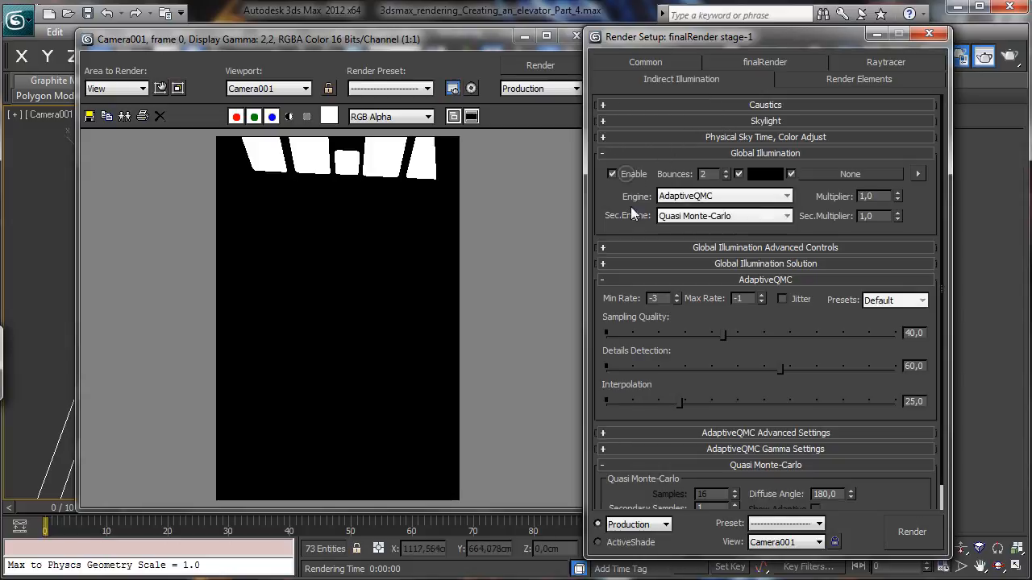
left_click(907, 301)
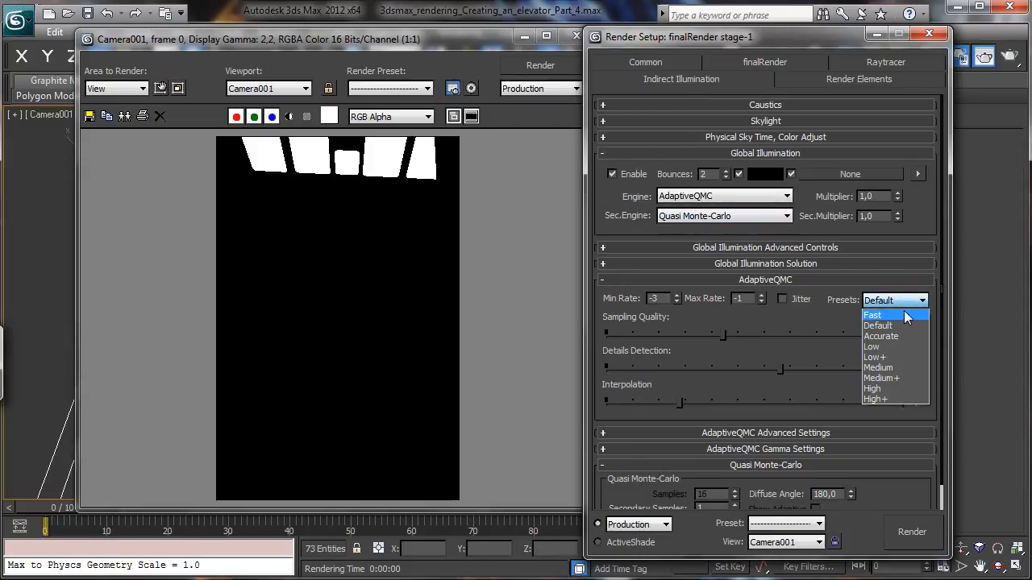
left_click(893, 313)
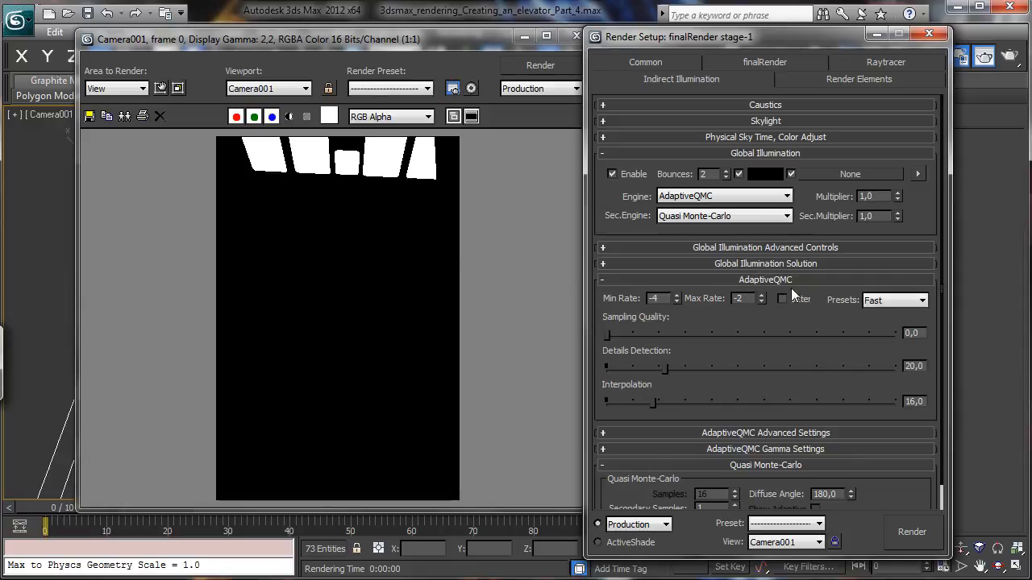
left_click(912, 534)
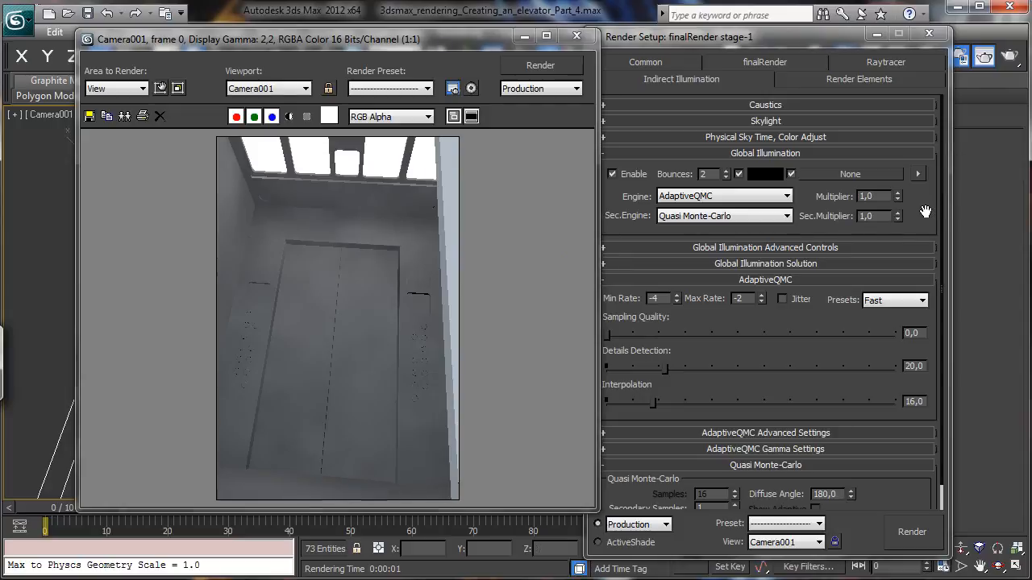
- Set the secondary Global Illumination engine to HarmonicsGI and render the camera view
left_click(728, 216)
left_click(707, 263)
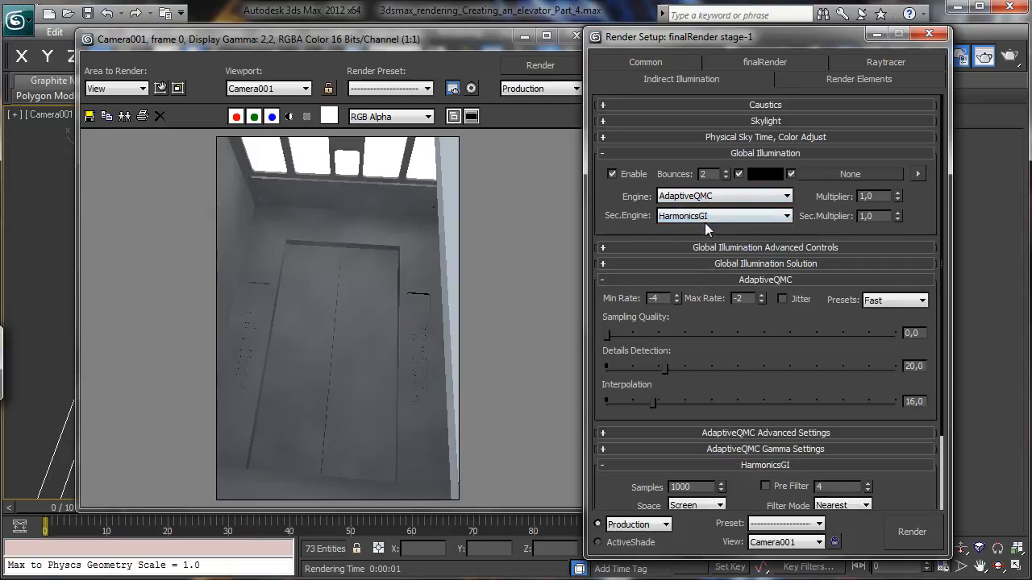
left_click(911, 534)
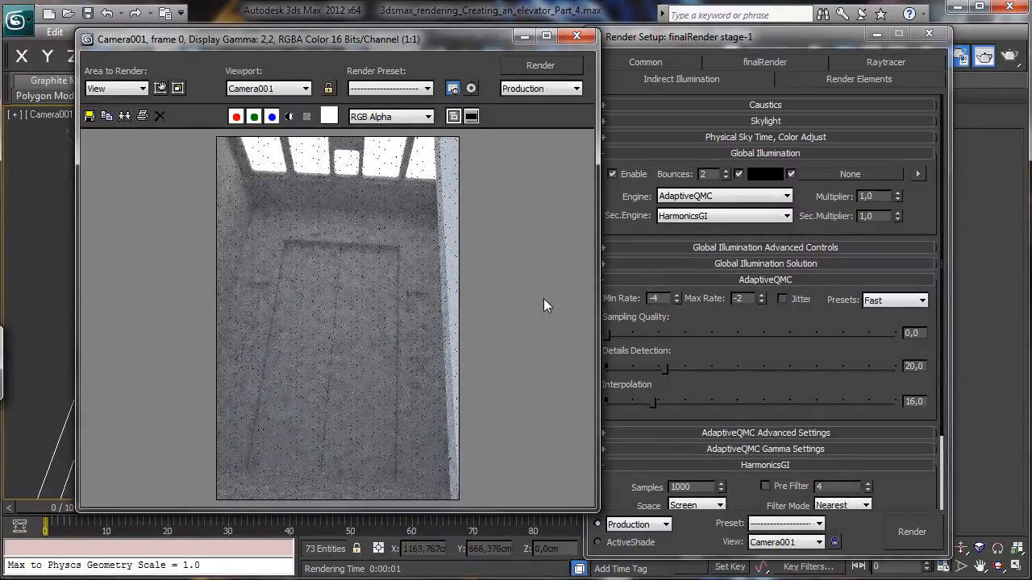
left_click(1009, 56)
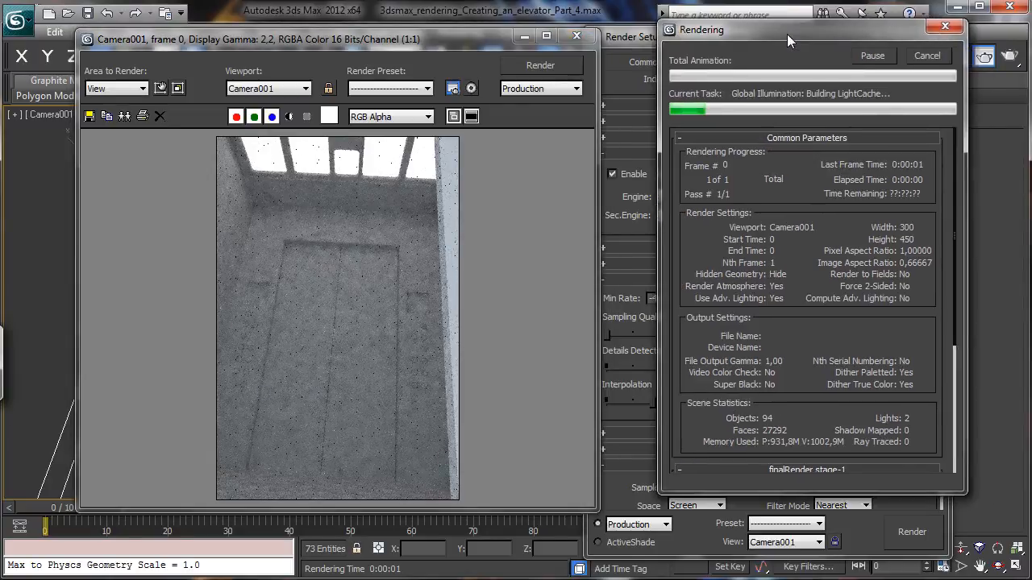
left_click_drag(786, 34, 793, 50)
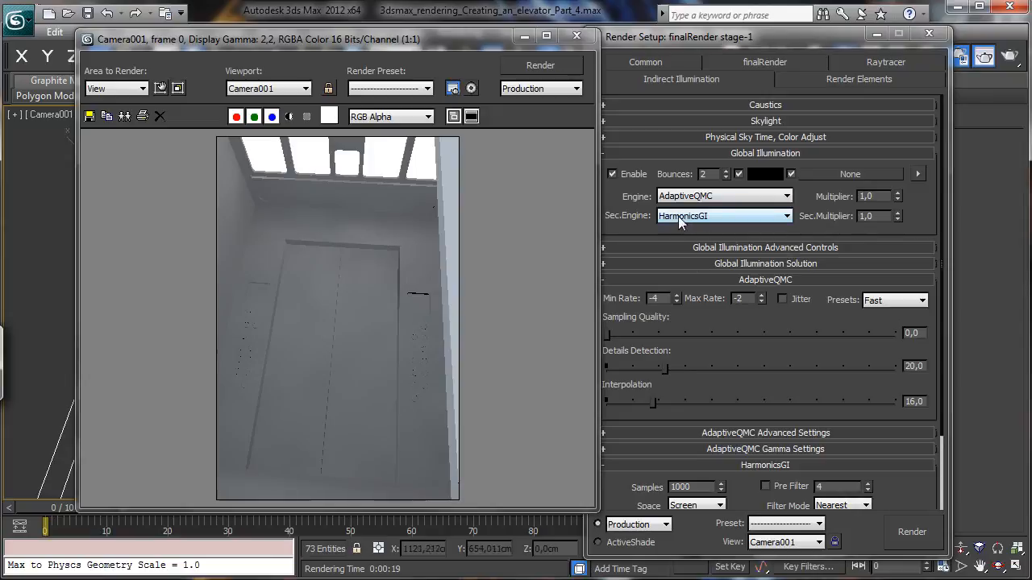
- Set the HarmonicsGI samples to 250 and render the camera view
left_click_drag(649, 214, 645, 121)
double_click(698, 397)
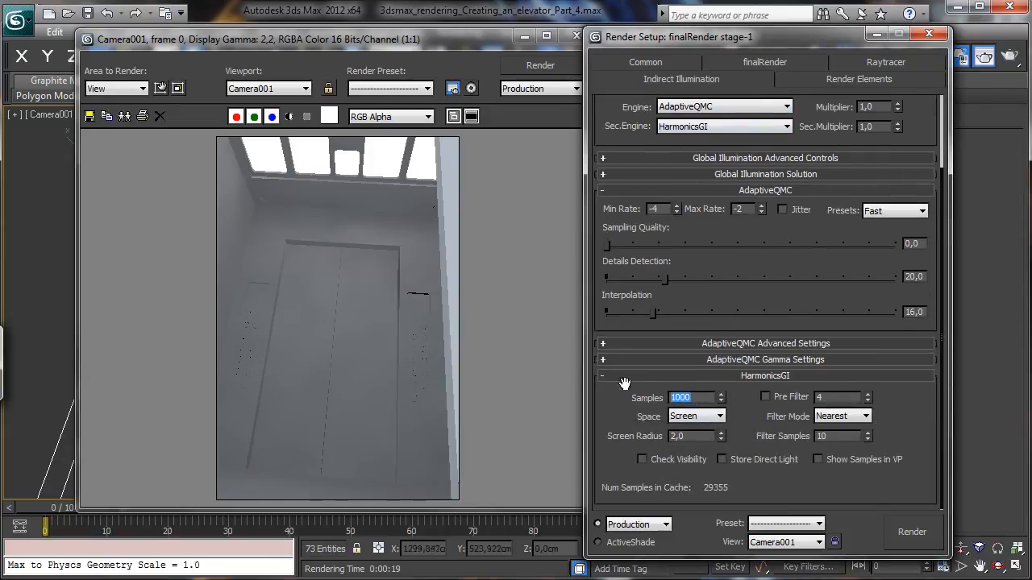
type("250")
key("Return")
left_click(911, 532)
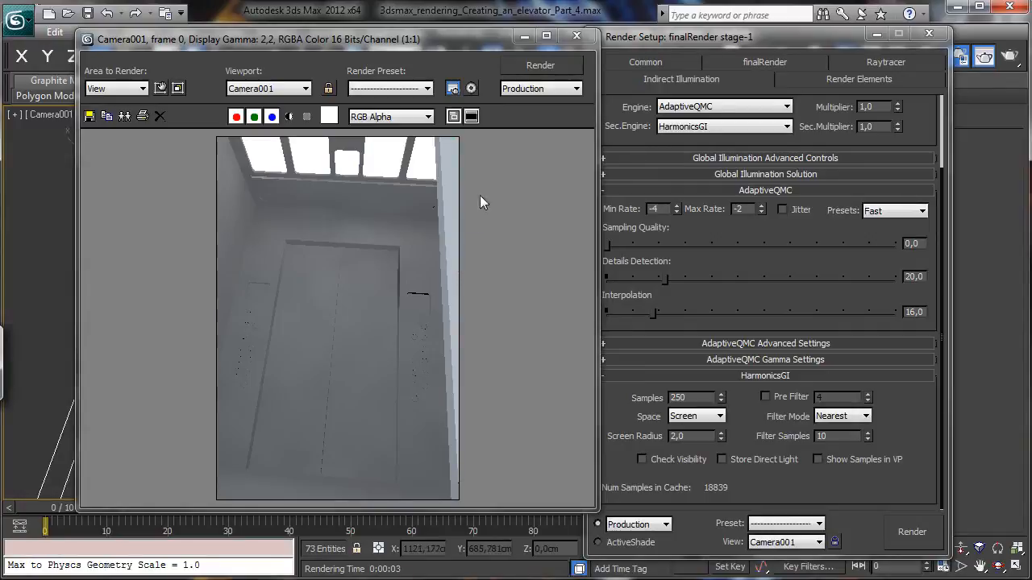
- Dismiss the rendered frame and render setup windows, and fetch the held scene, continuing past the missing external files
left_click(524, 40)
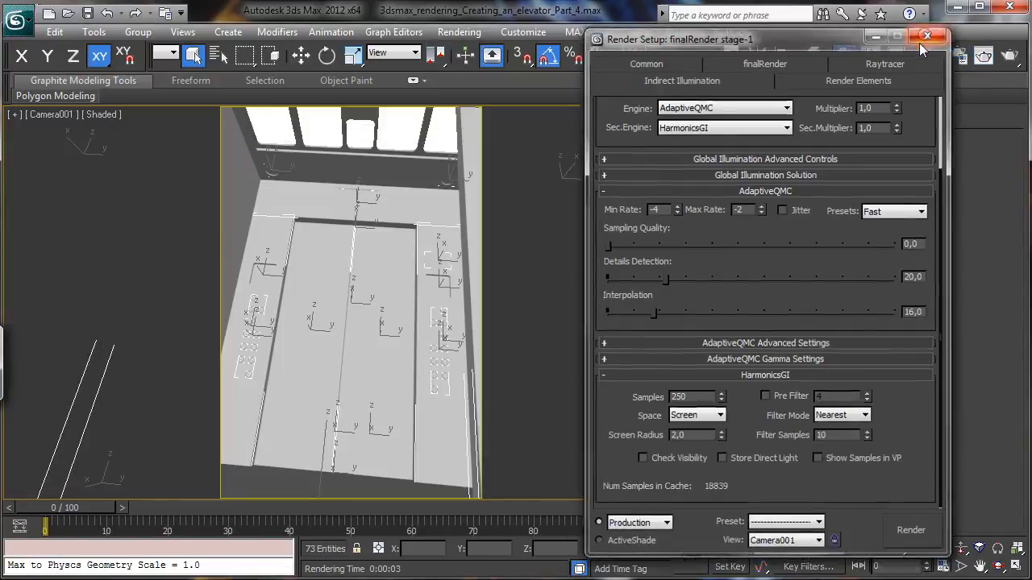
left_click(928, 33)
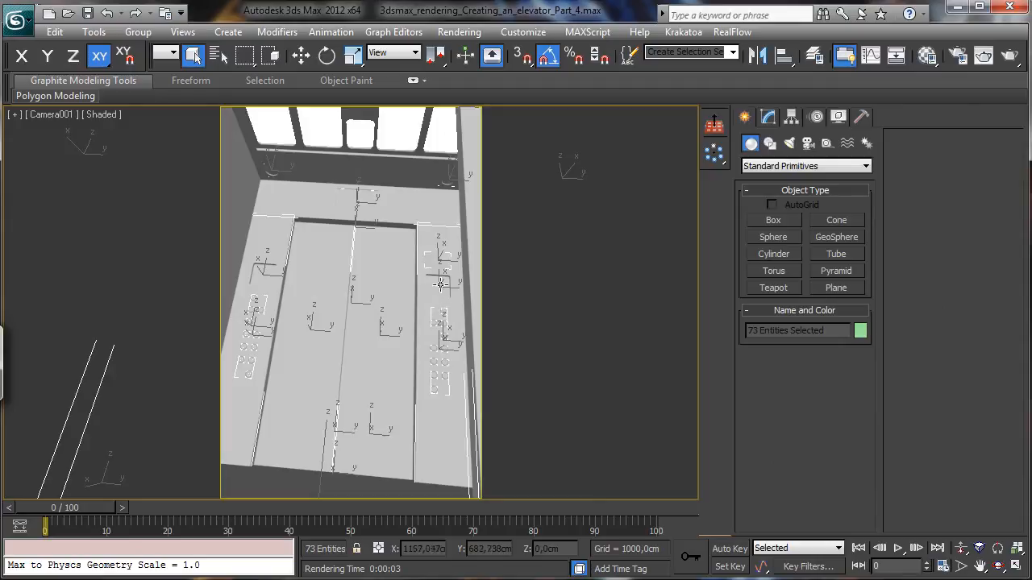
left_click(55, 33)
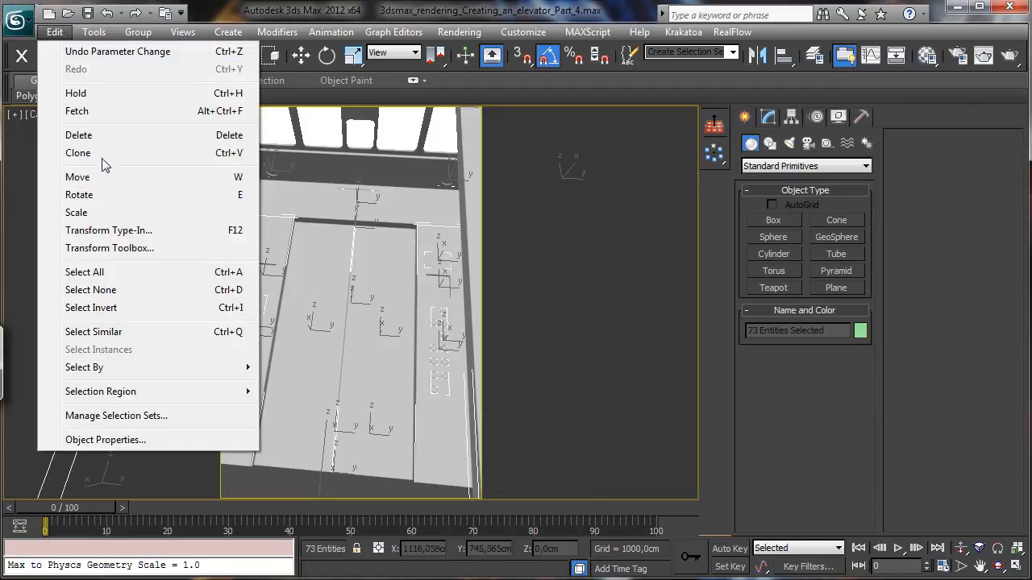
left_click(110, 118)
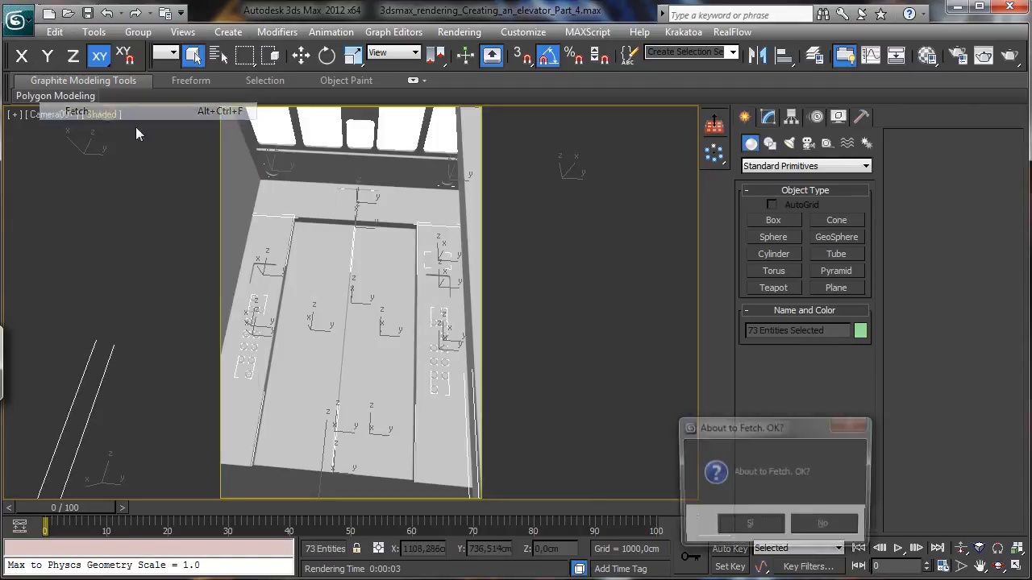
left_click(746, 527)
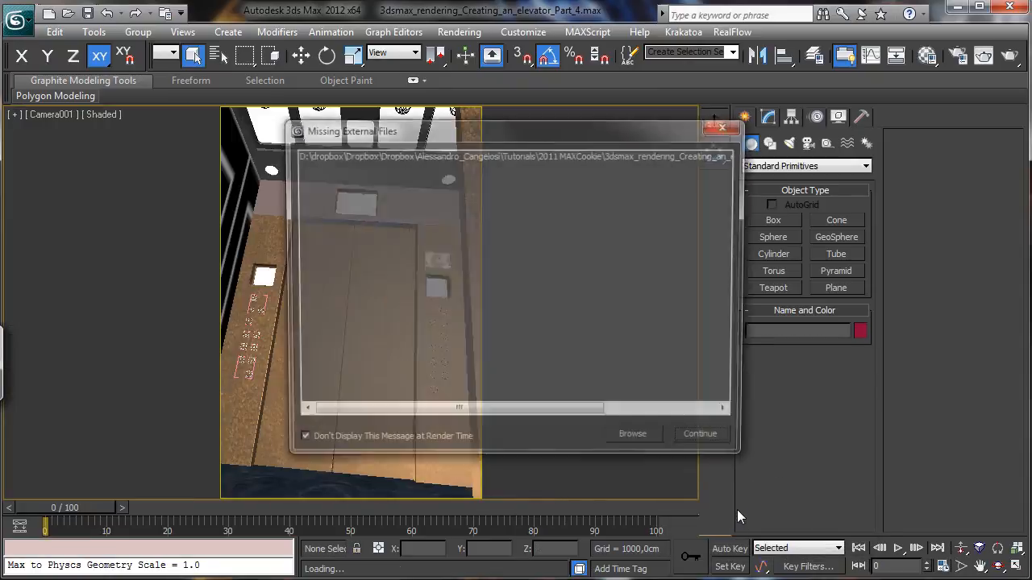
left_click(699, 441)
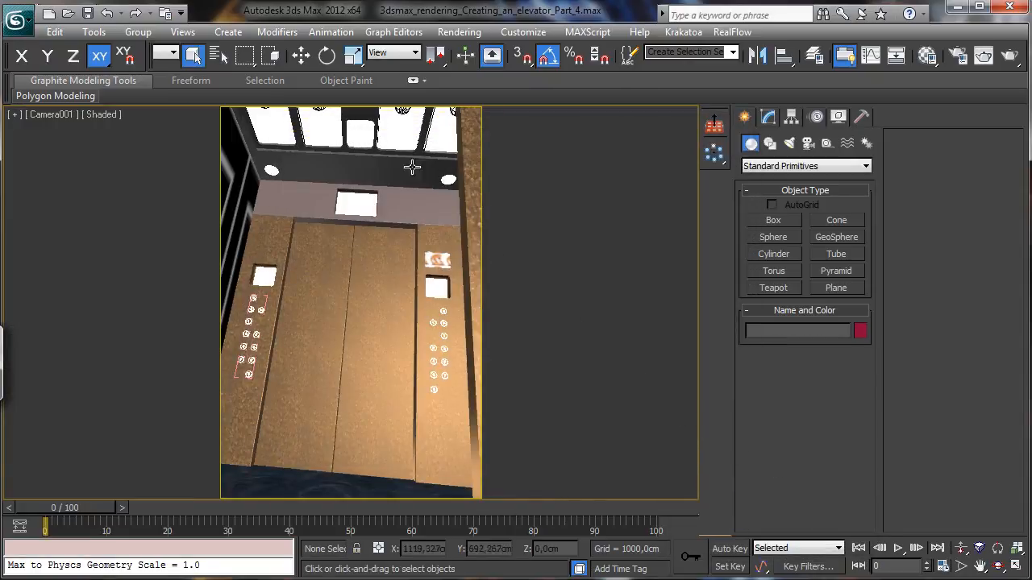
- Change the Lamp material's type from Arch & Design to fR-Light, discarding the old material
left_click(927, 54)
scroll(673, 169, "up", 2)
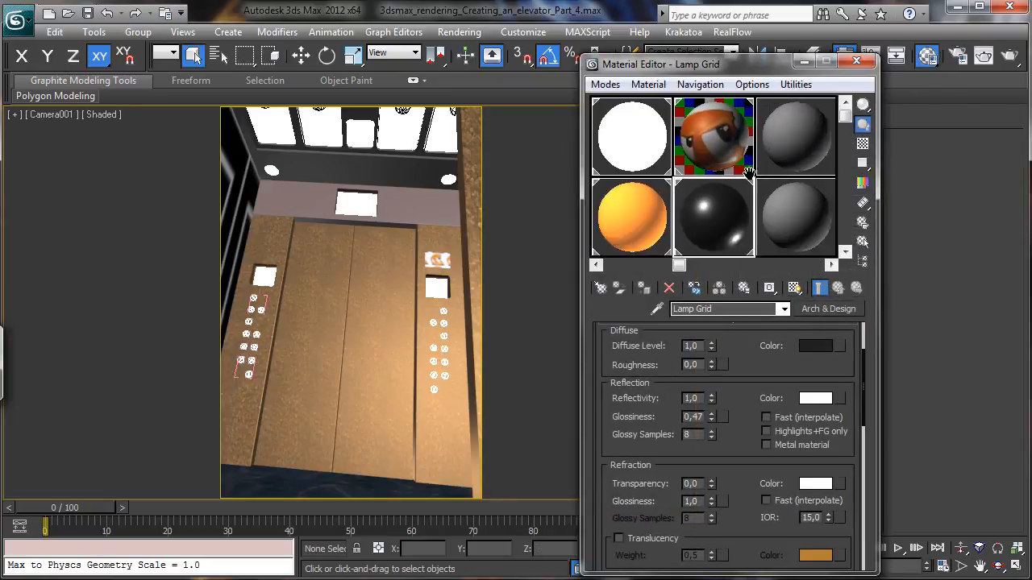
left_click(746, 232)
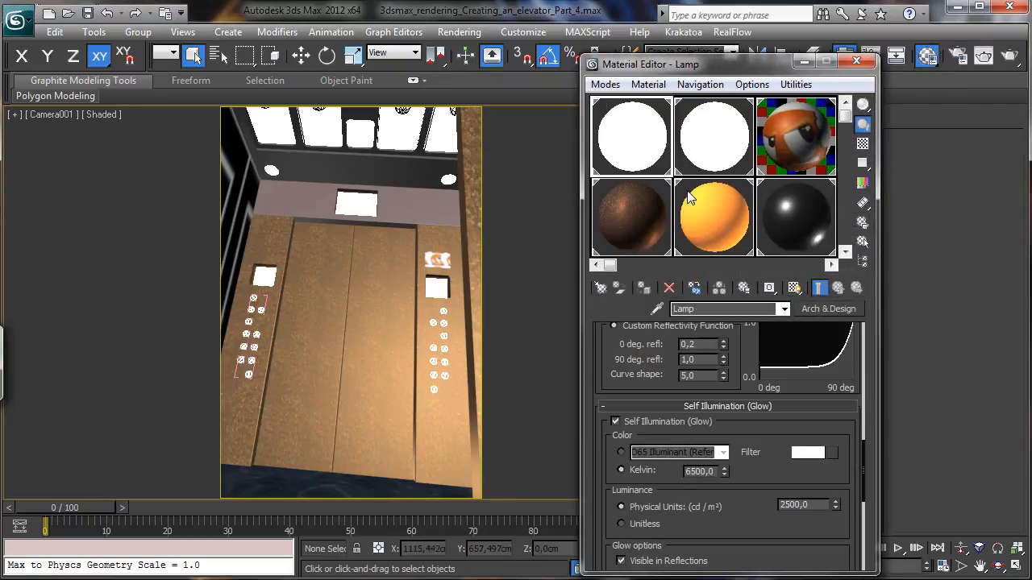
scroll(745, 355, "up", 4)
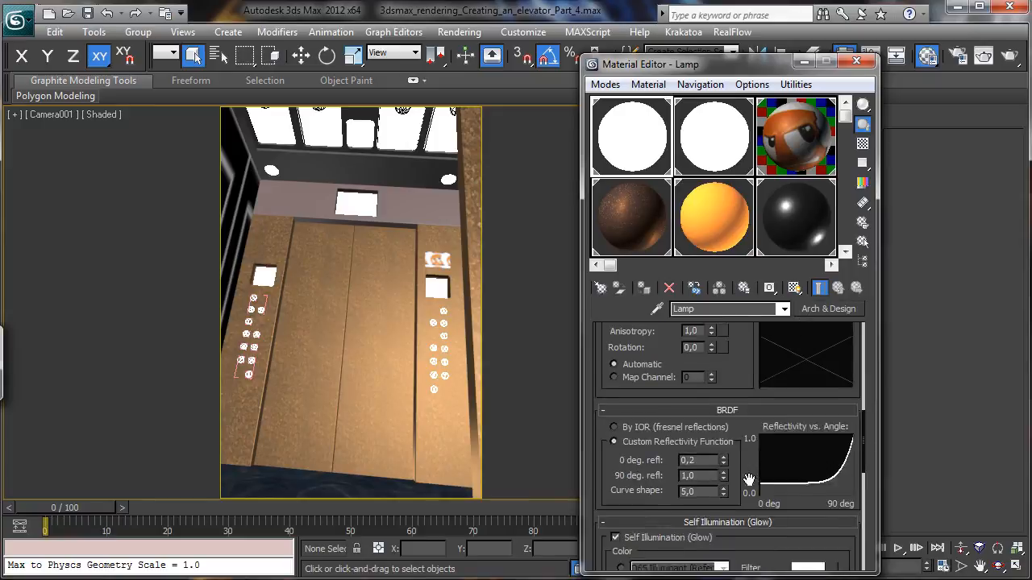
left_click(832, 309)
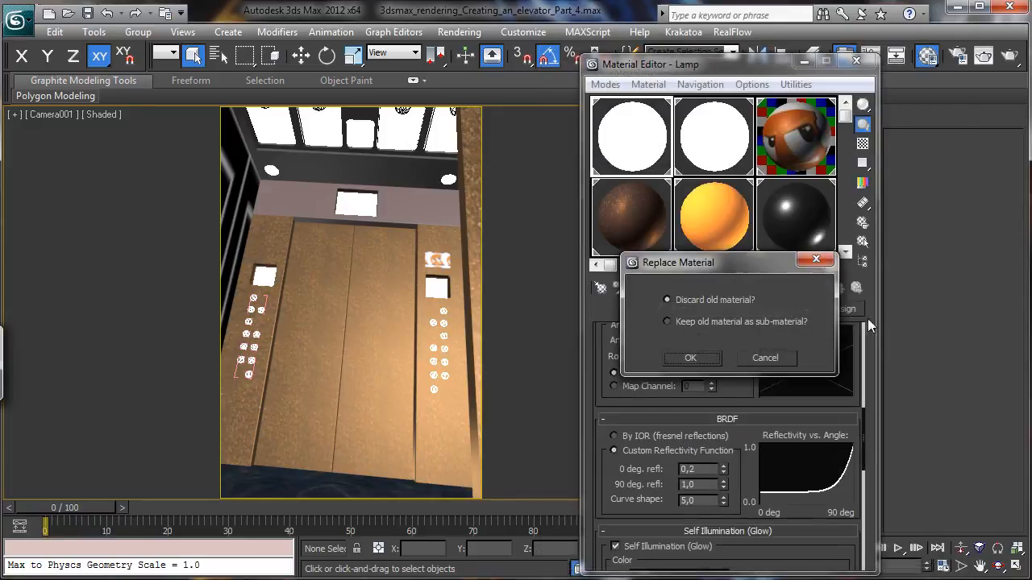
left_click(691, 358)
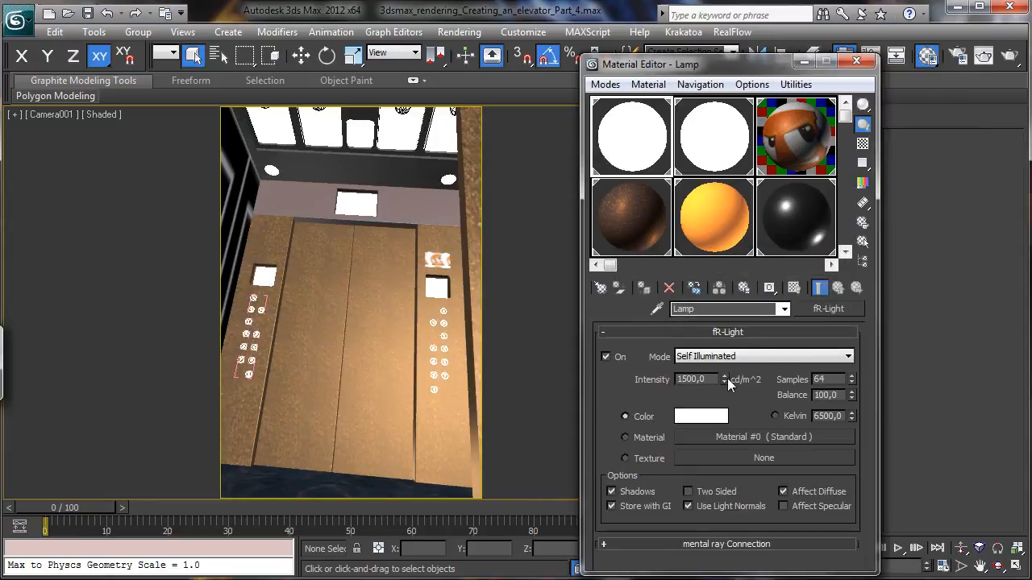
- Convert the Hot Lamp material to fR-Light, discarding the old material, and carry over its orange self-illumination filter color as the light color
left_click(712, 143)
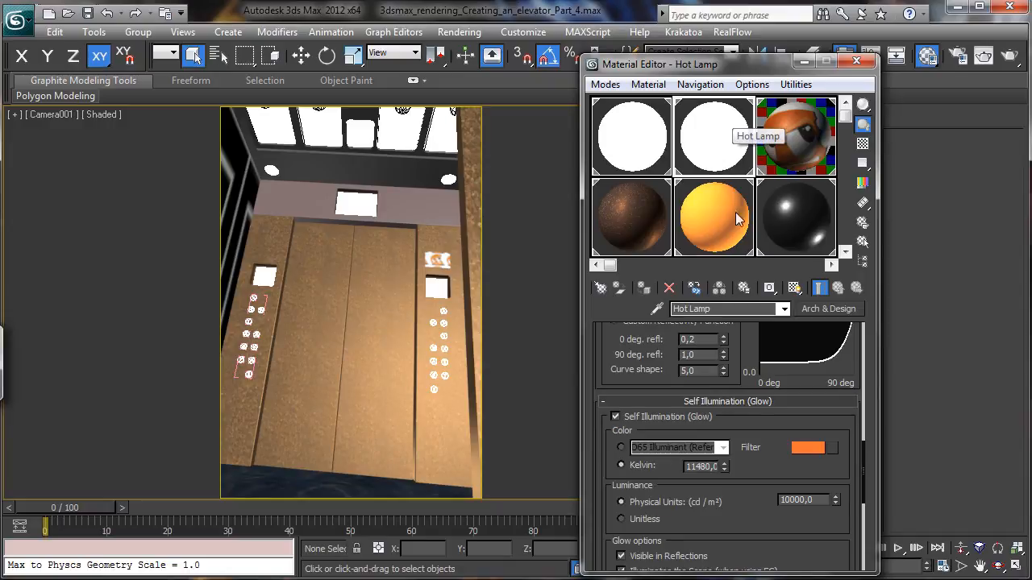
right_click(808, 448)
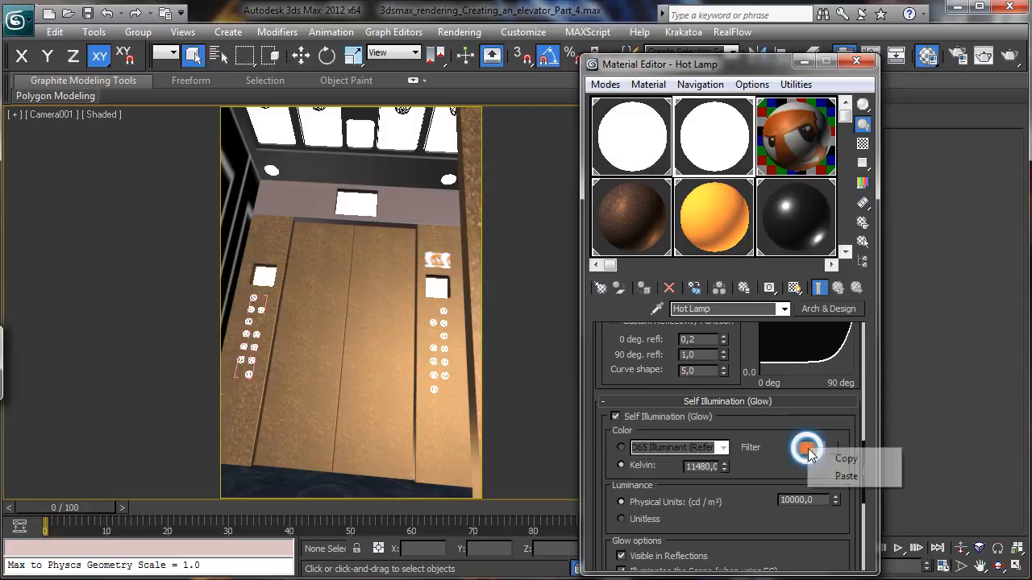
left_click(838, 458)
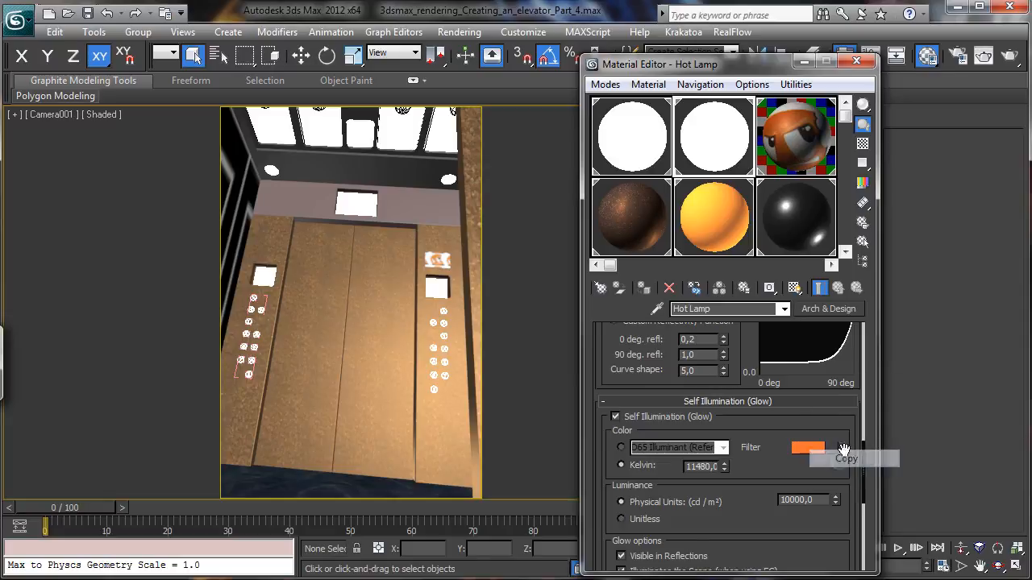
left_click(831, 310)
double_click(650, 551)
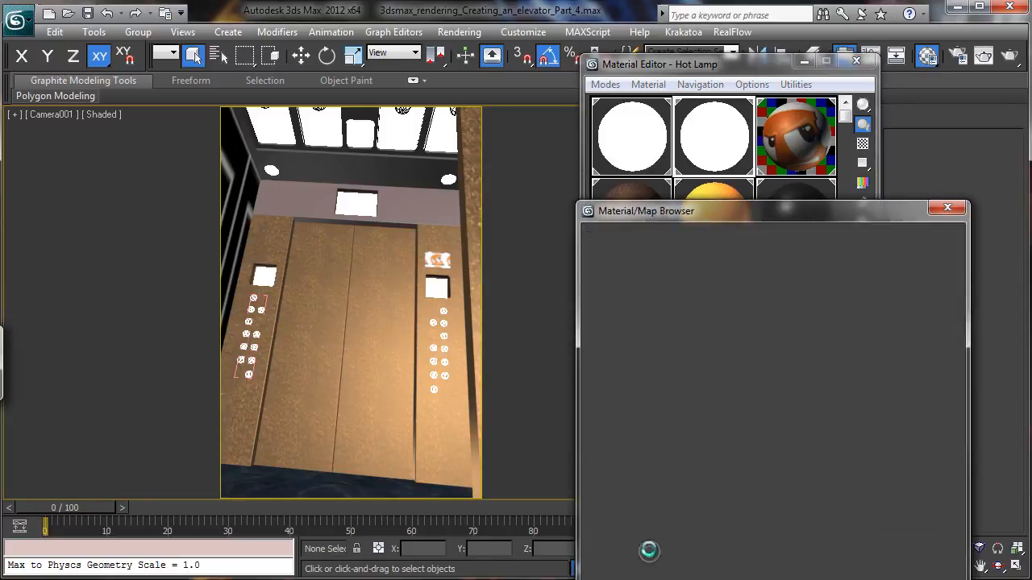
left_click(707, 362)
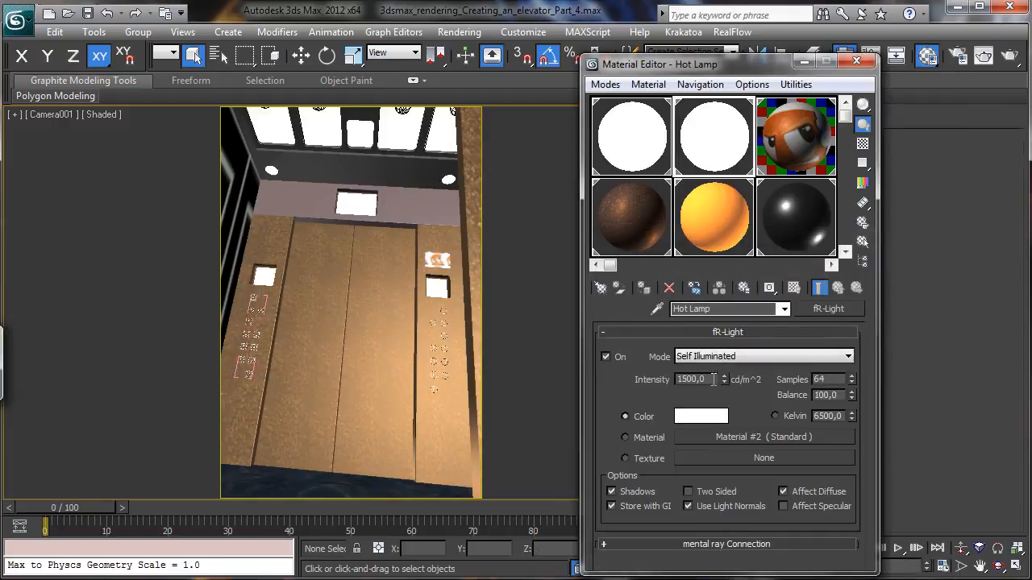
right_click(695, 418)
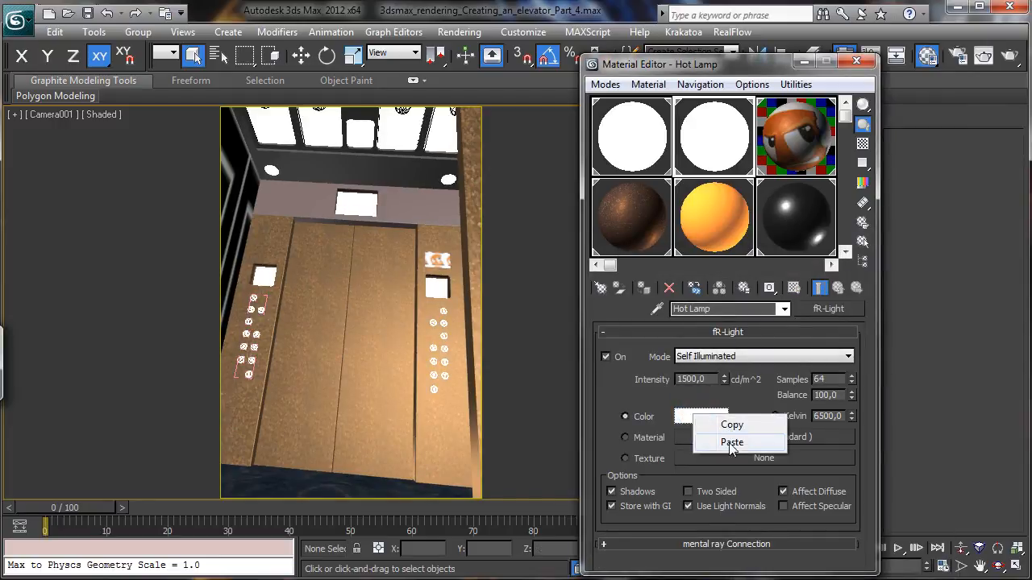
left_click(730, 441)
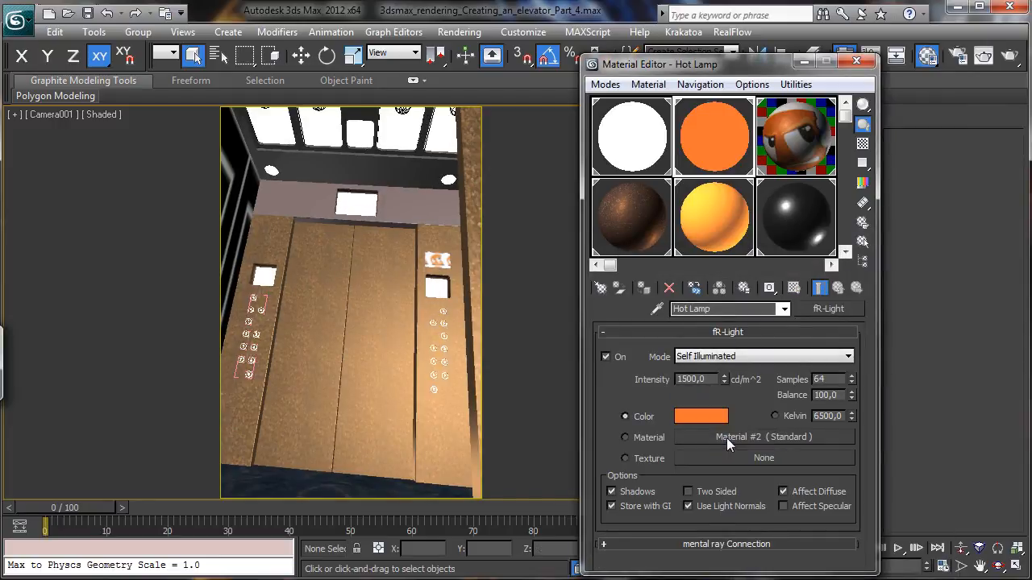
- Convert the White metal plate material to fR-Advanced, carrying its diffuse color map over as a copy
left_click(771, 157)
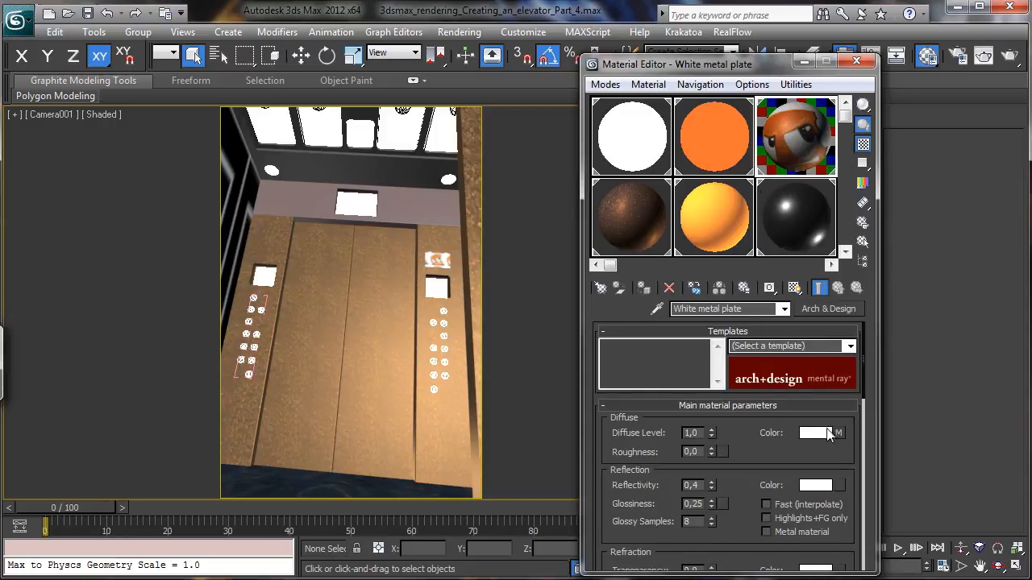
left_click_drag(769, 463, 849, 384)
right_click(839, 368)
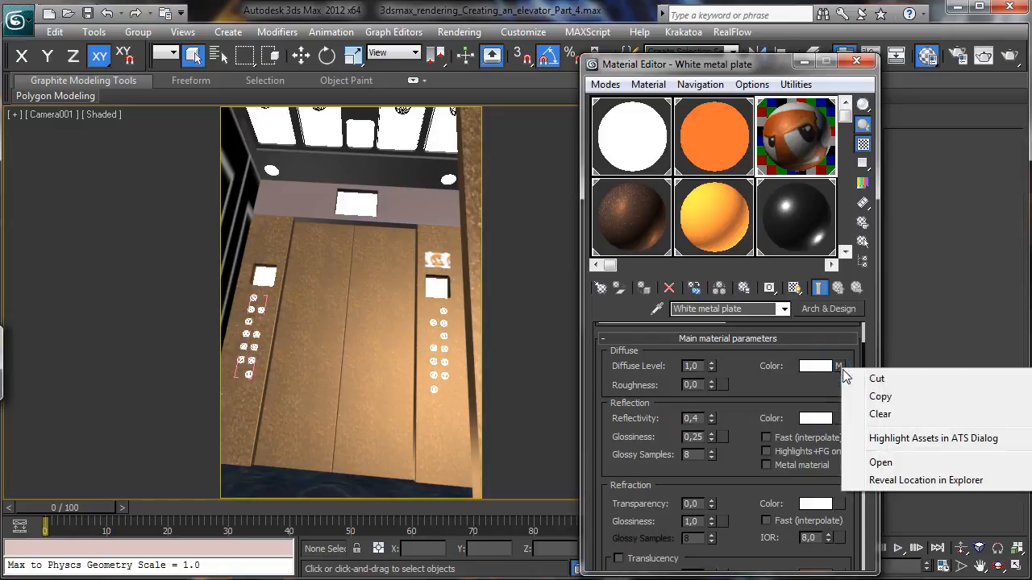
left_click(867, 395)
left_click(834, 310)
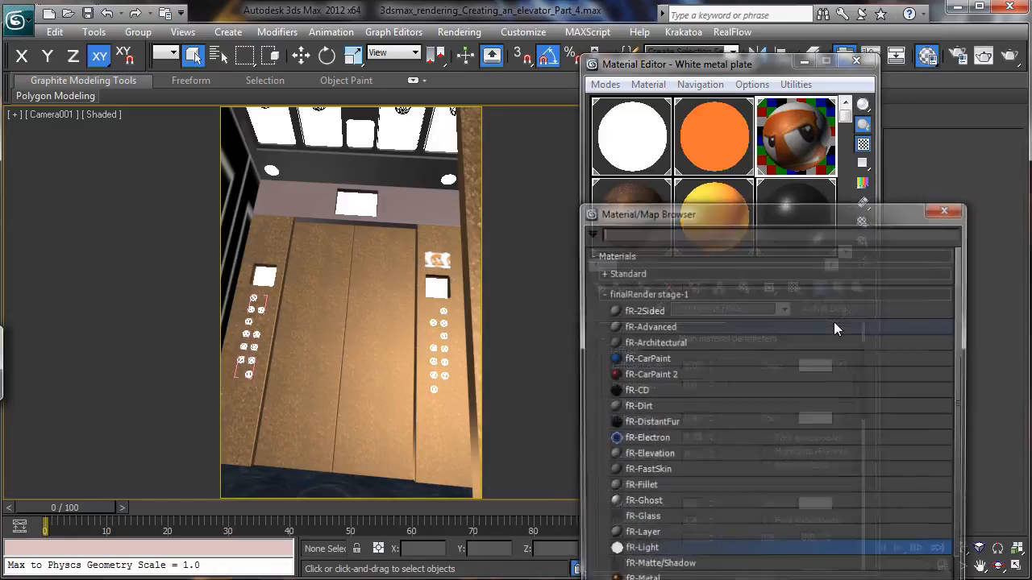
double_click(679, 324)
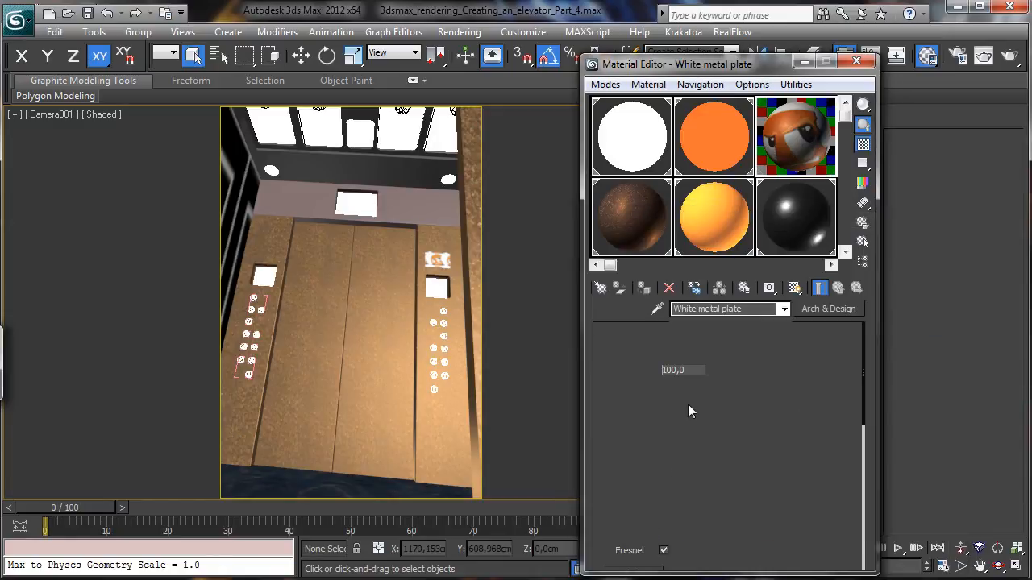
right_click(712, 356)
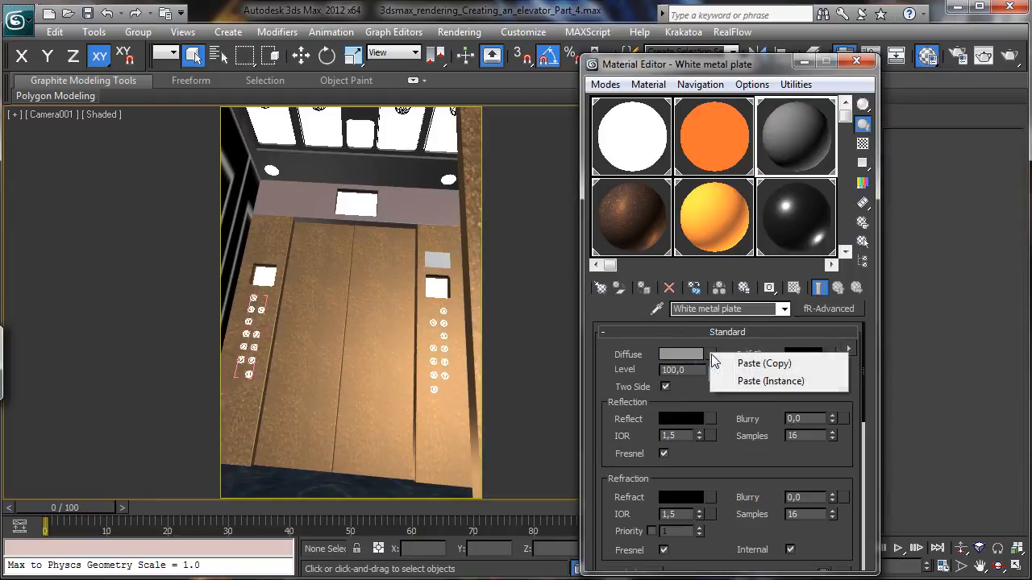
left_click(766, 368)
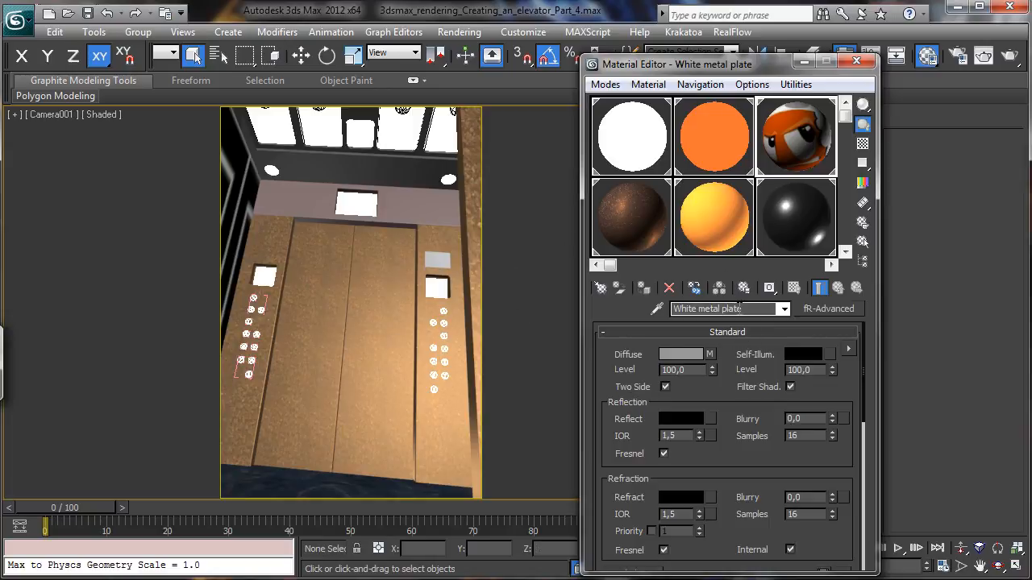
left_click_drag(792, 177, 838, 179)
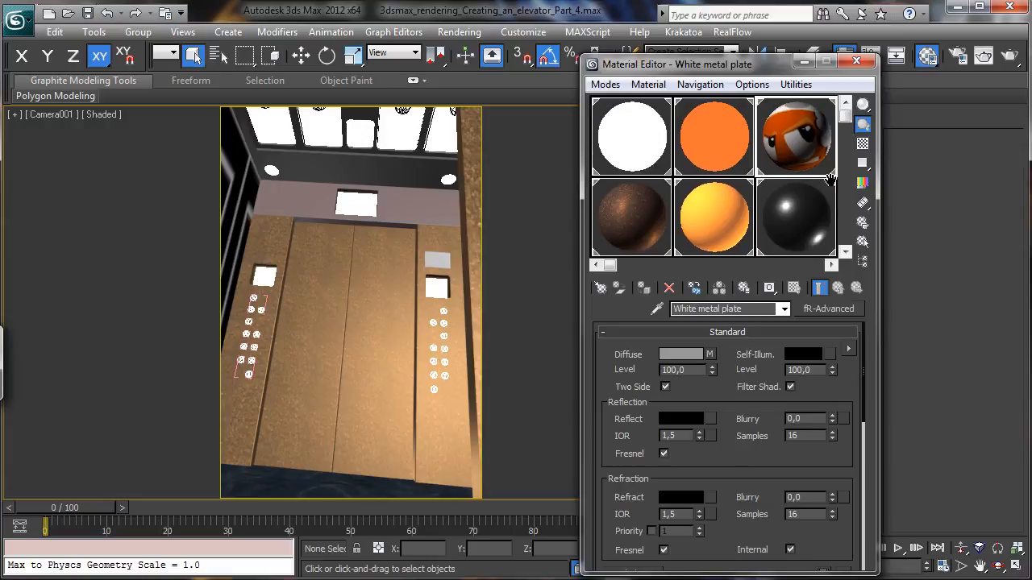
- Save a copy of the Door material's Noise bump map in an empty material slot, and reselect the Door material
left_click(630, 223)
left_click_drag(739, 378, 729, 574)
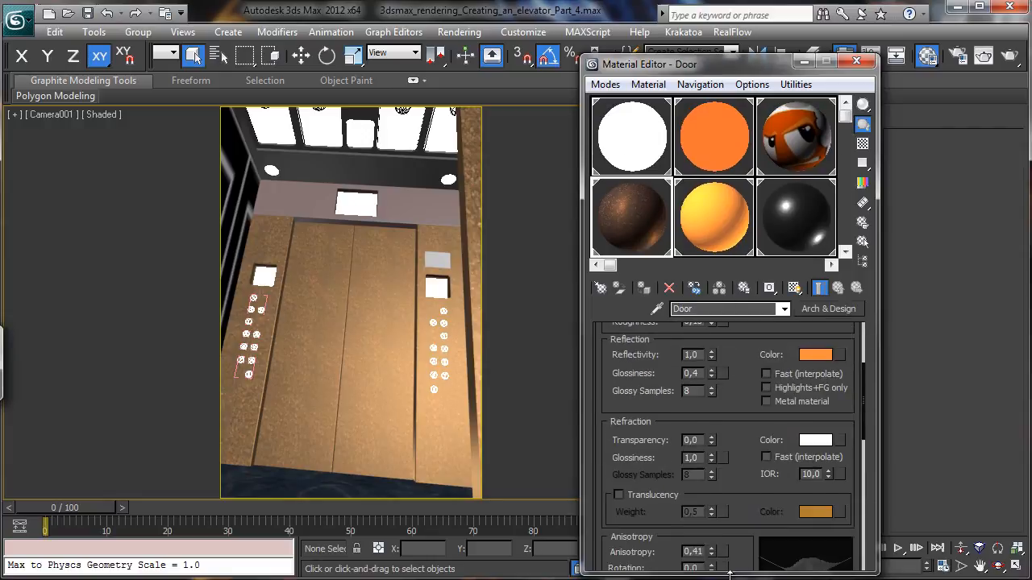
left_click_drag(750, 397, 739, 528)
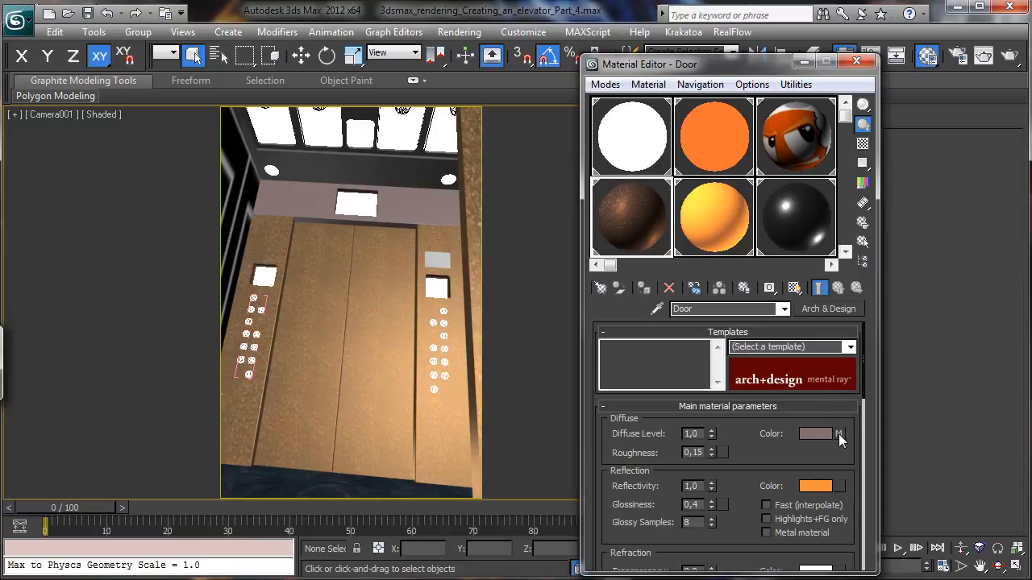
scroll(811, 464, "down", 10)
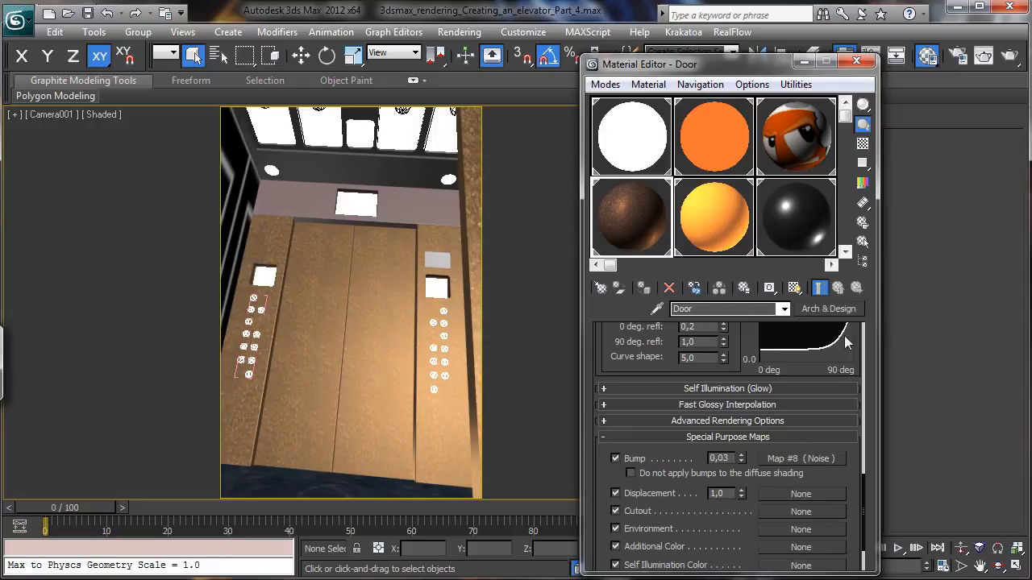
scroll(747, 187, "down", 2)
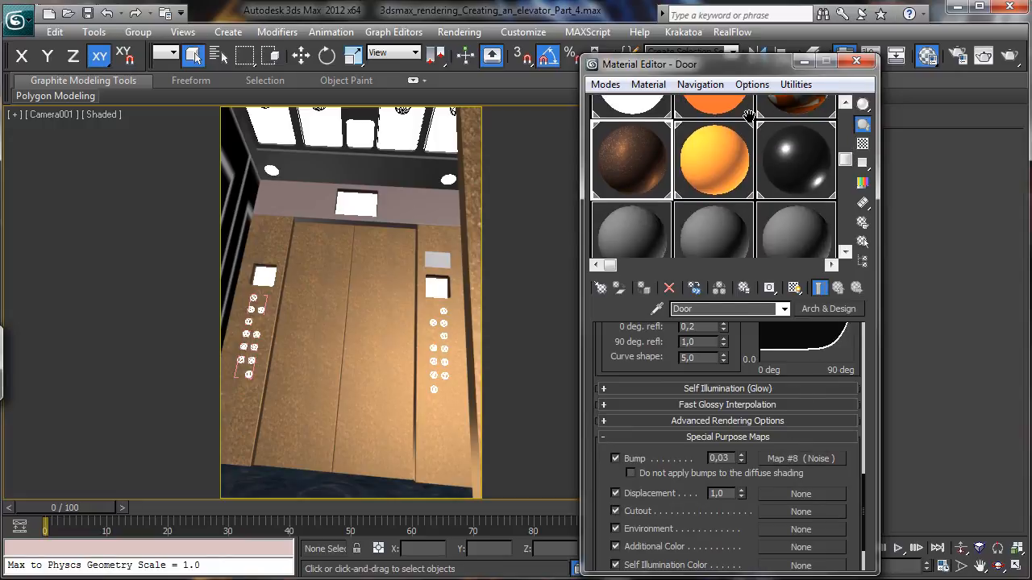
left_click_drag(805, 458, 649, 242)
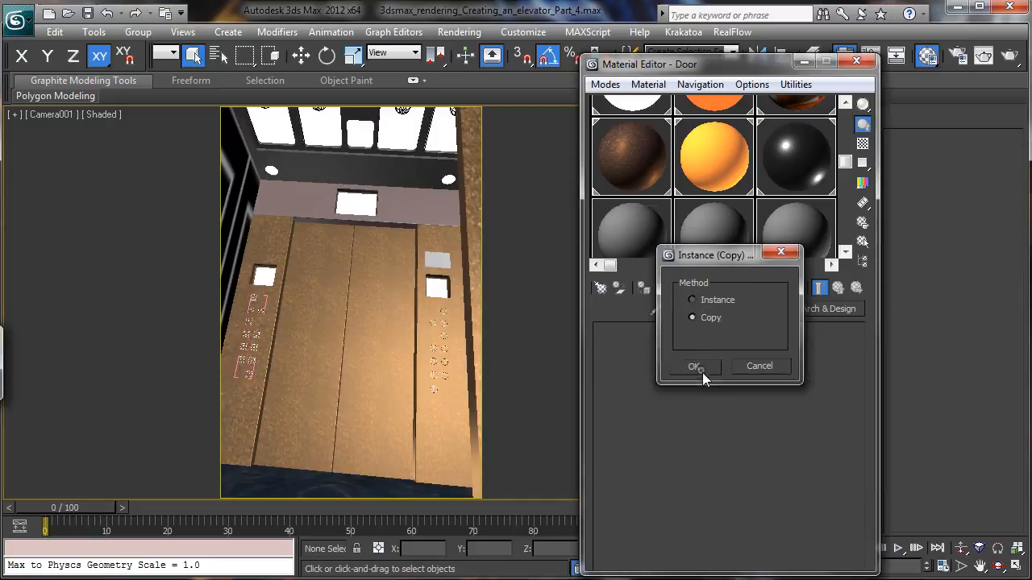
left_click(697, 367)
left_click(653, 154)
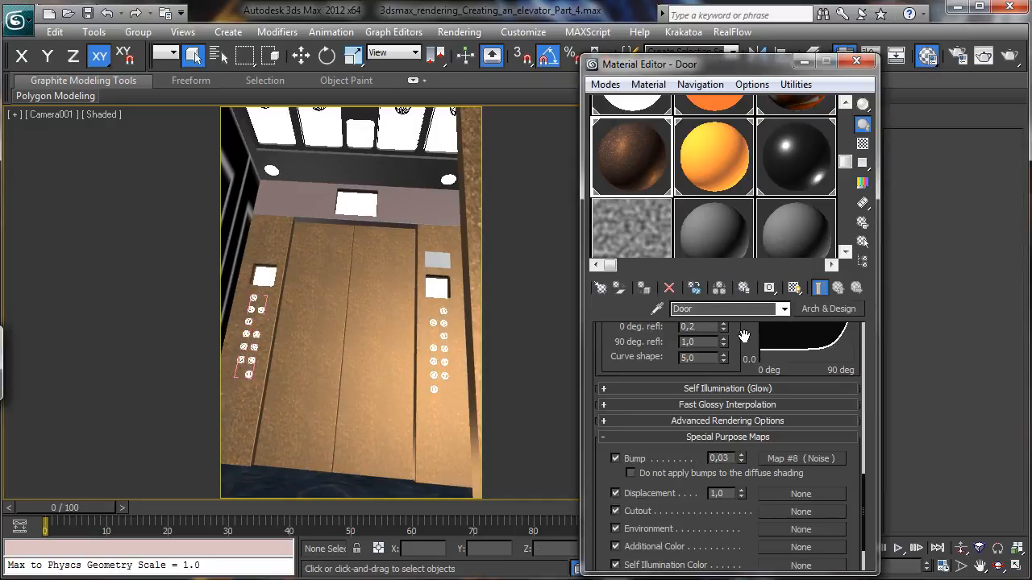
- Convert the Door material to fR-Advanced, carrying its diffuse color map over as a copy
scroll(743, 336, "up", 5)
scroll(741, 393, "up", 6)
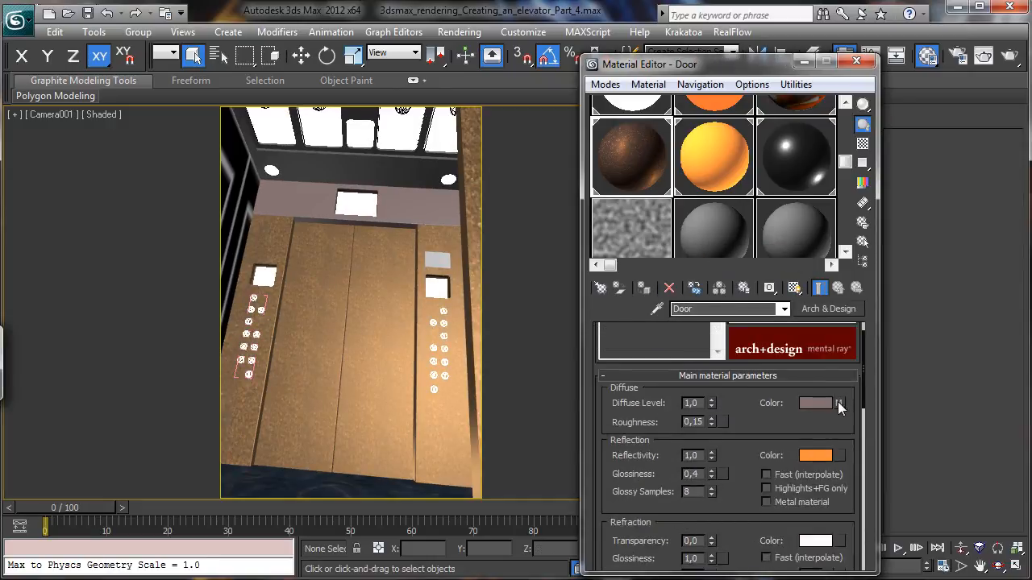
right_click(838, 402)
left_click(877, 433)
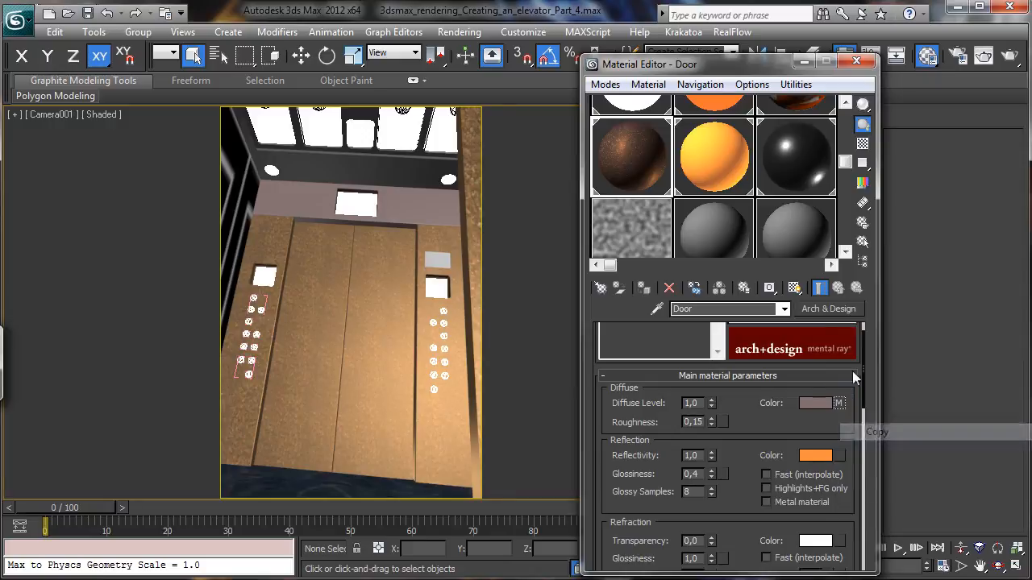
left_click(828, 309)
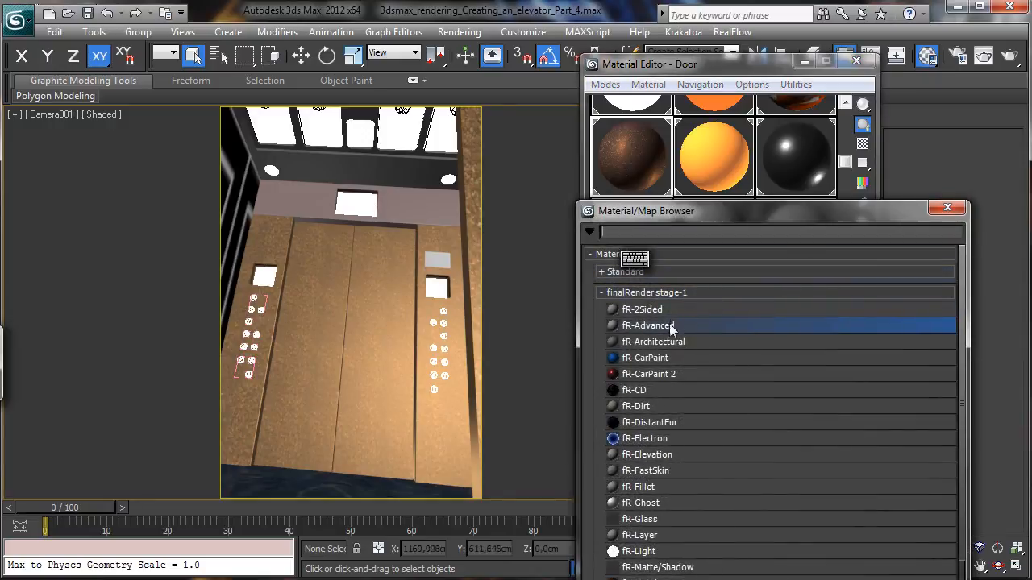
left_click_drag(725, 217, 590, 135)
double_click(511, 244)
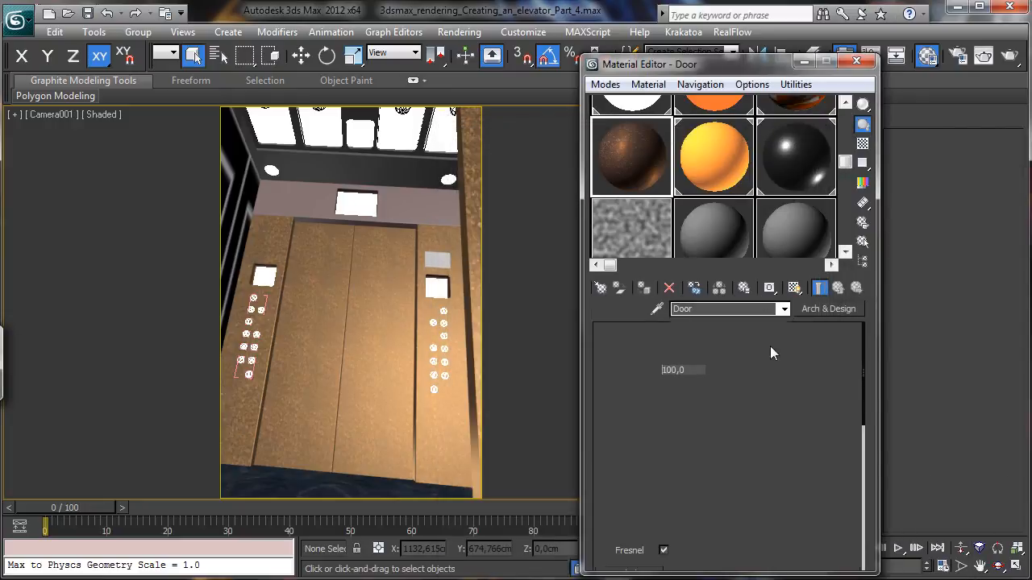
right_click(711, 361)
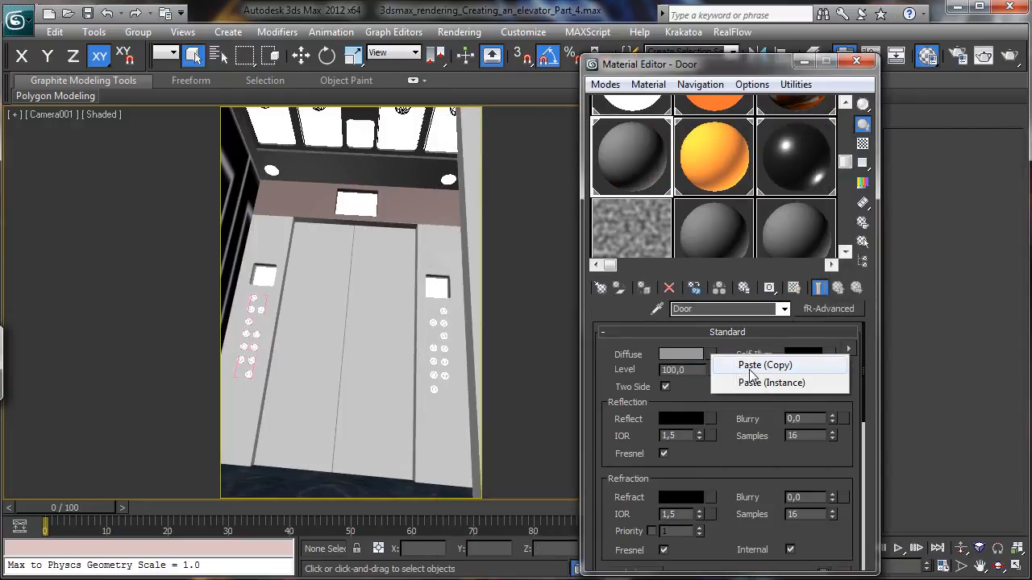
left_click(743, 361)
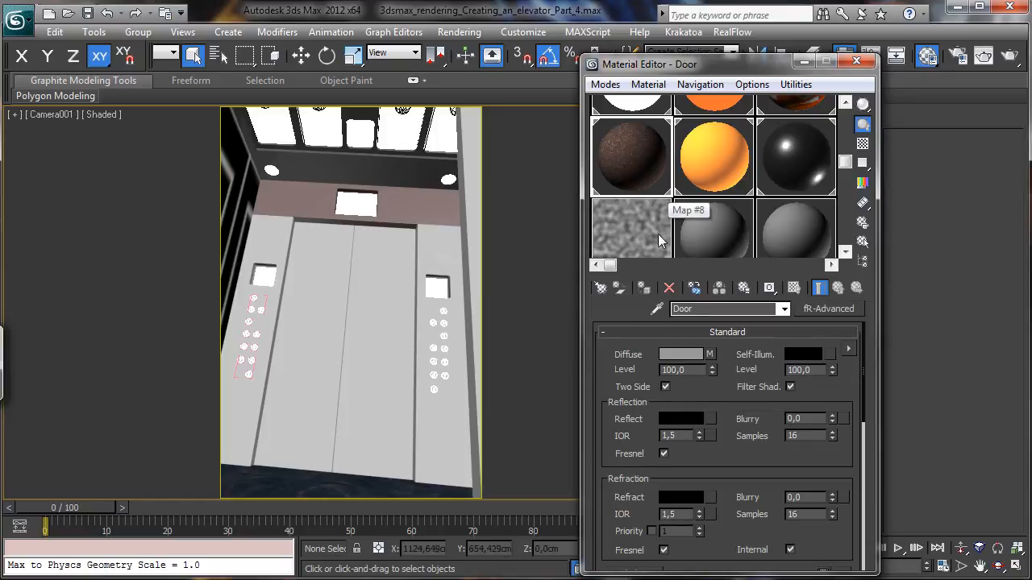
- Assign a copy of the saved Noise map to the Door material's bump and set the bump amount to 5
left_click_drag(732, 451, 729, 201)
left_click_drag(709, 380, 706, 248)
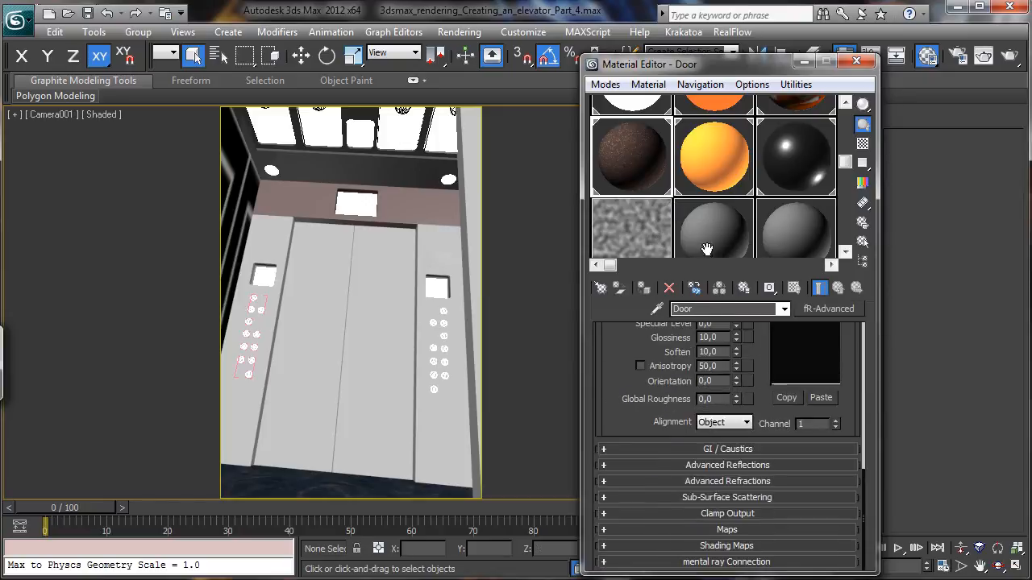
left_click(728, 529)
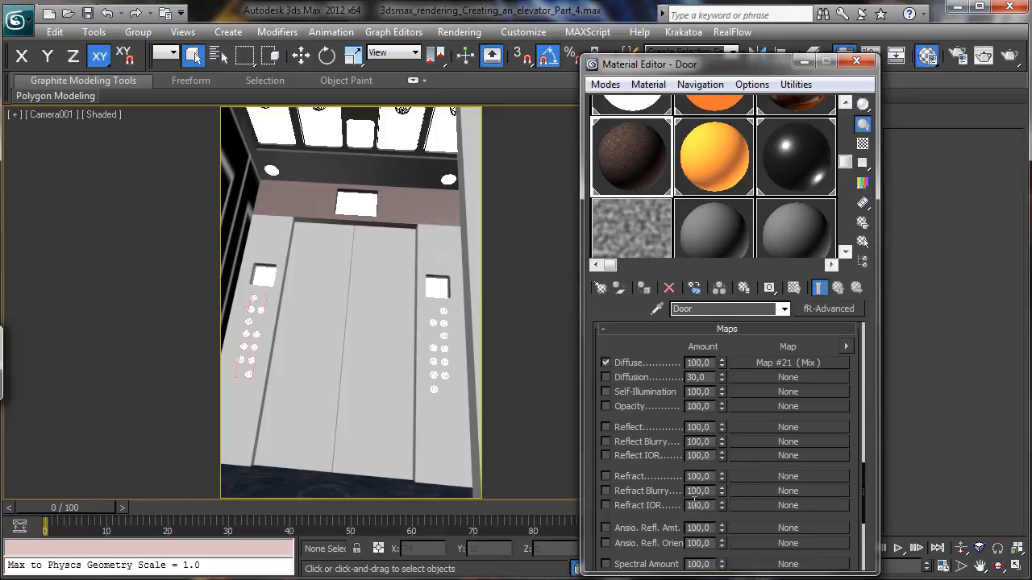
left_click_drag(716, 514, 718, 321)
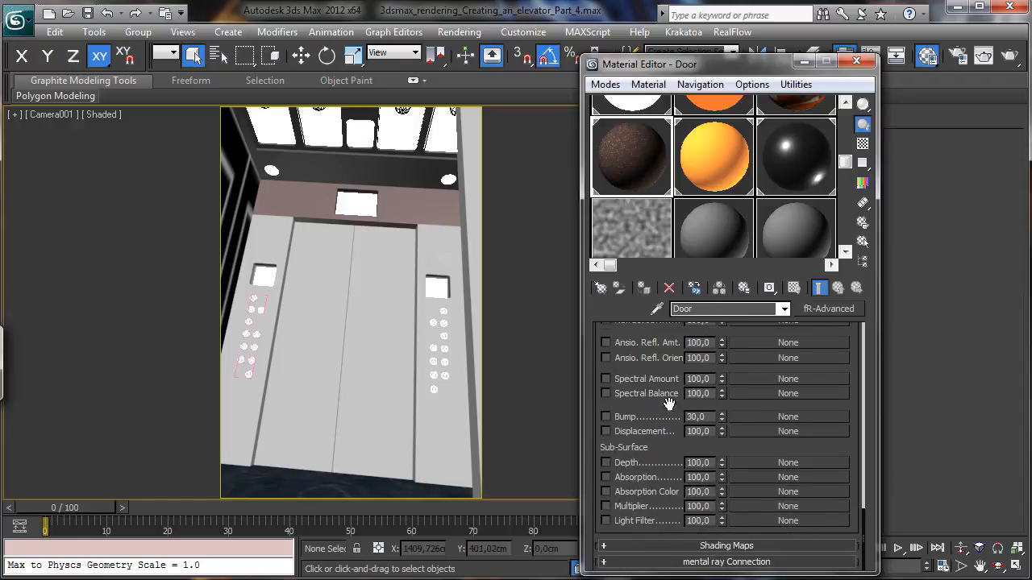
left_click_drag(636, 233, 763, 418)
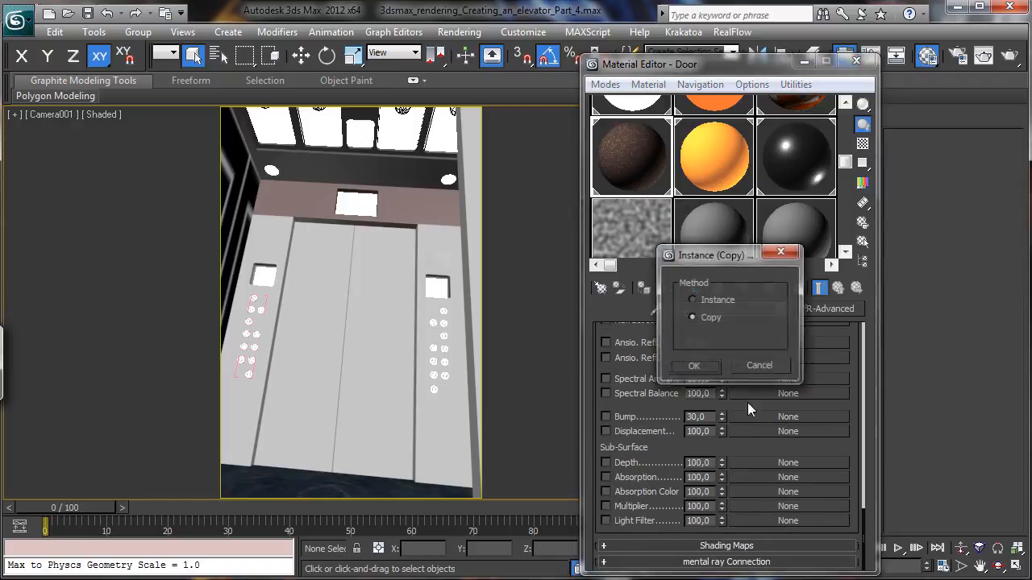
left_click(707, 370)
double_click(697, 417)
type("5")
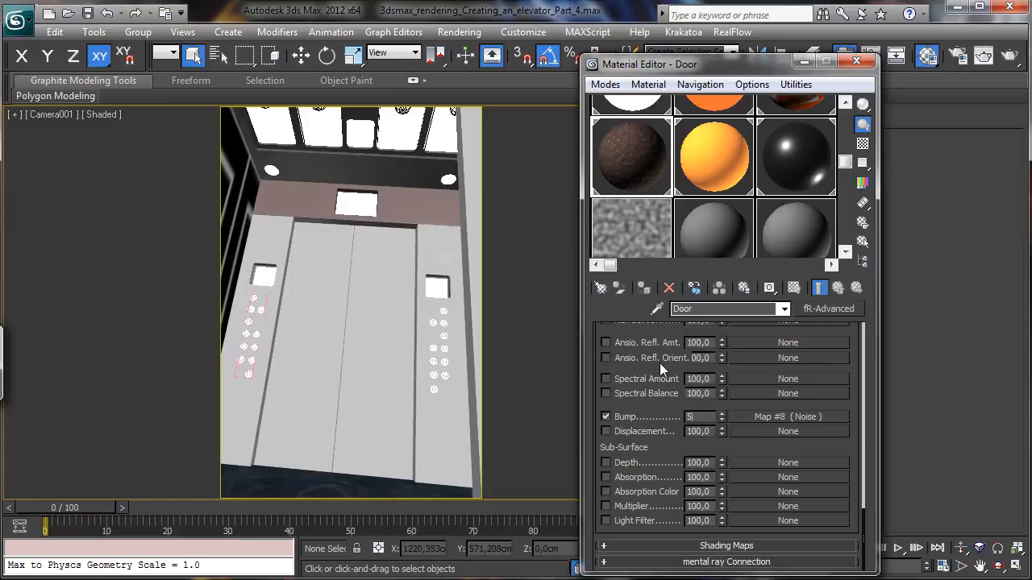
key("Return")
scroll(672, 195, "up", 2)
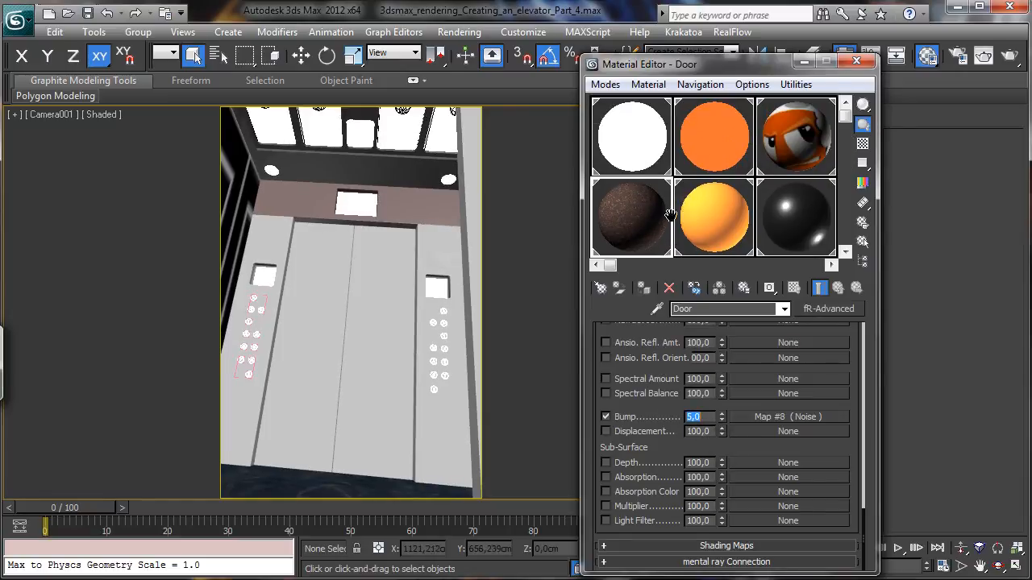
- Convert the Button Light material to fR-Light, carrying over its orange self-illumination filter color as the light color
left_click(709, 224)
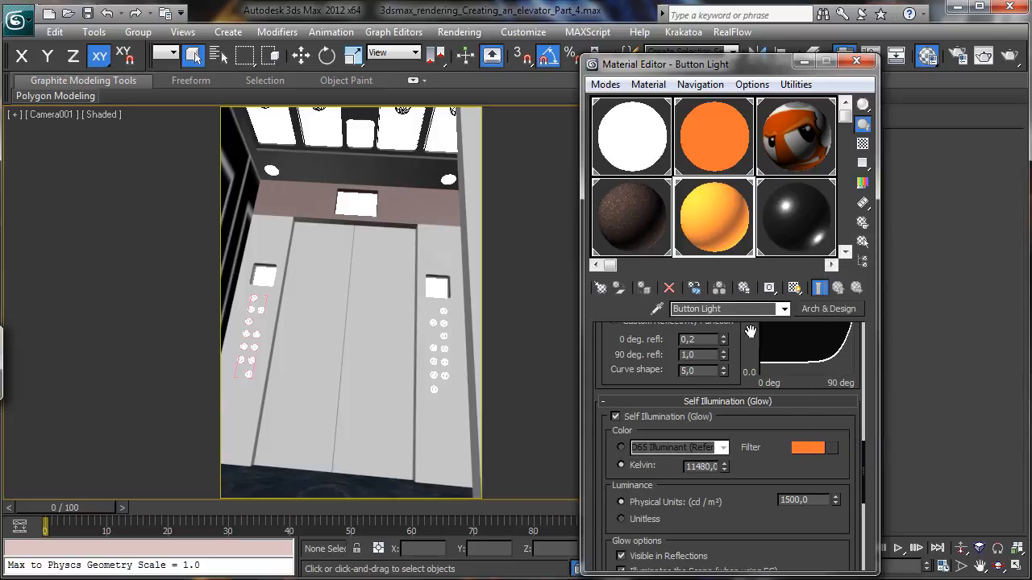
left_click(820, 309)
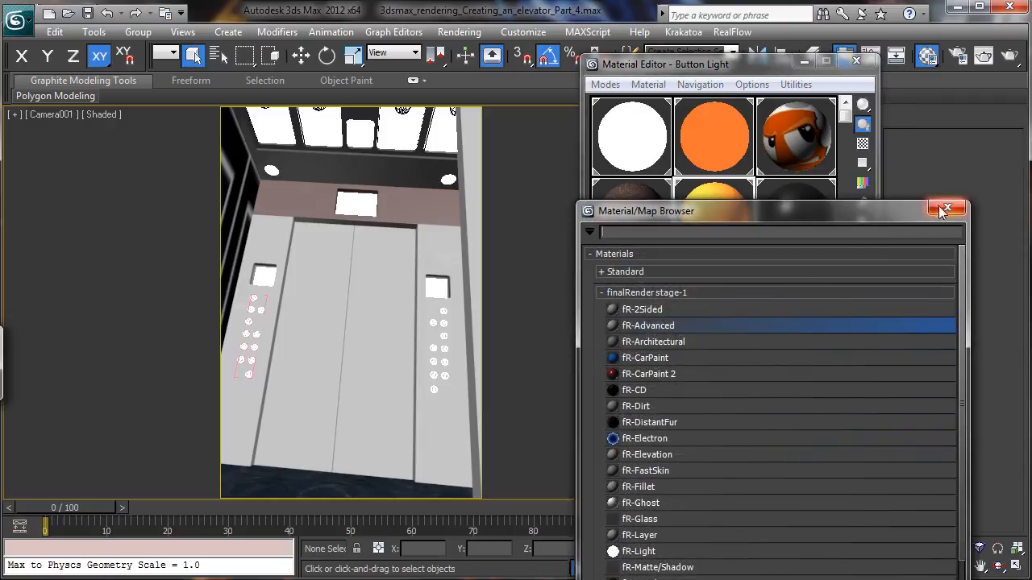
left_click(947, 209)
right_click(800, 449)
left_click(830, 459)
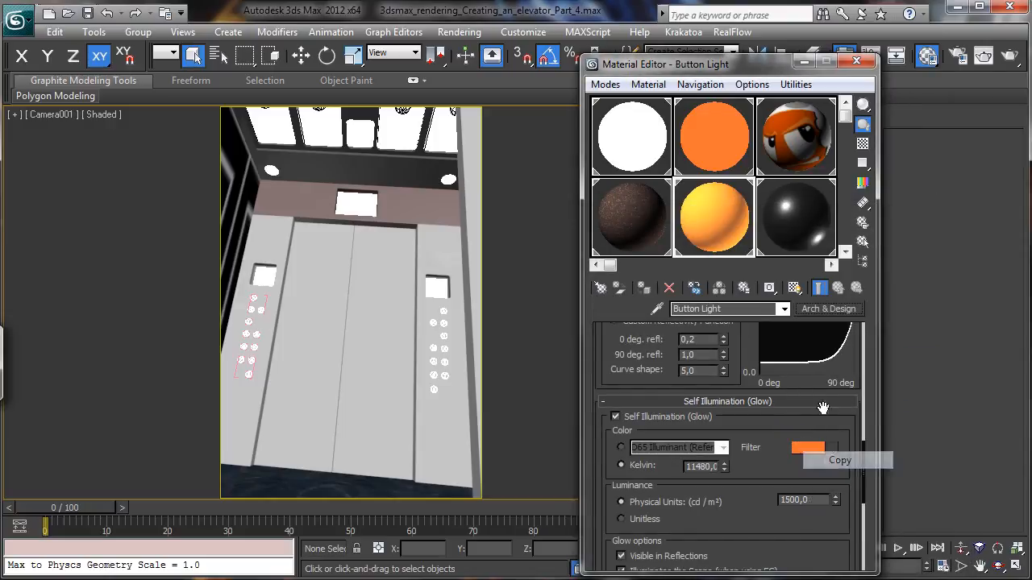
left_click(817, 310)
double_click(645, 551)
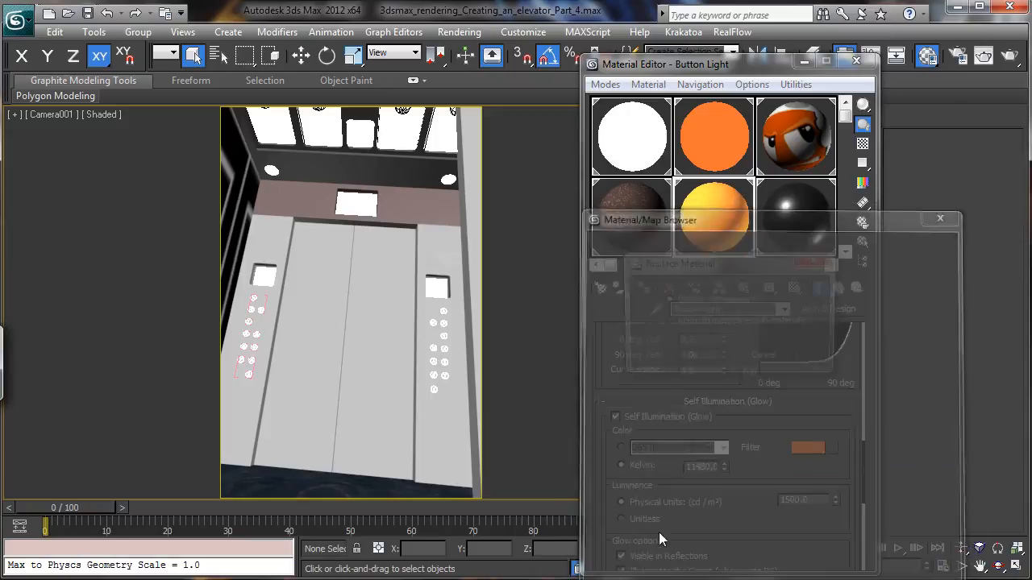
left_click(690, 358)
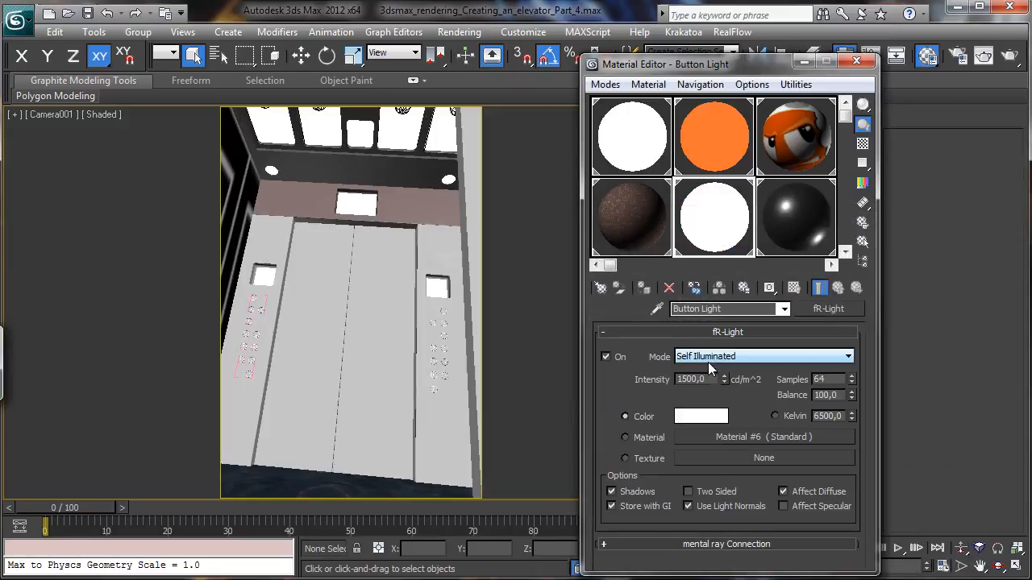
right_click(703, 417)
left_click(741, 445)
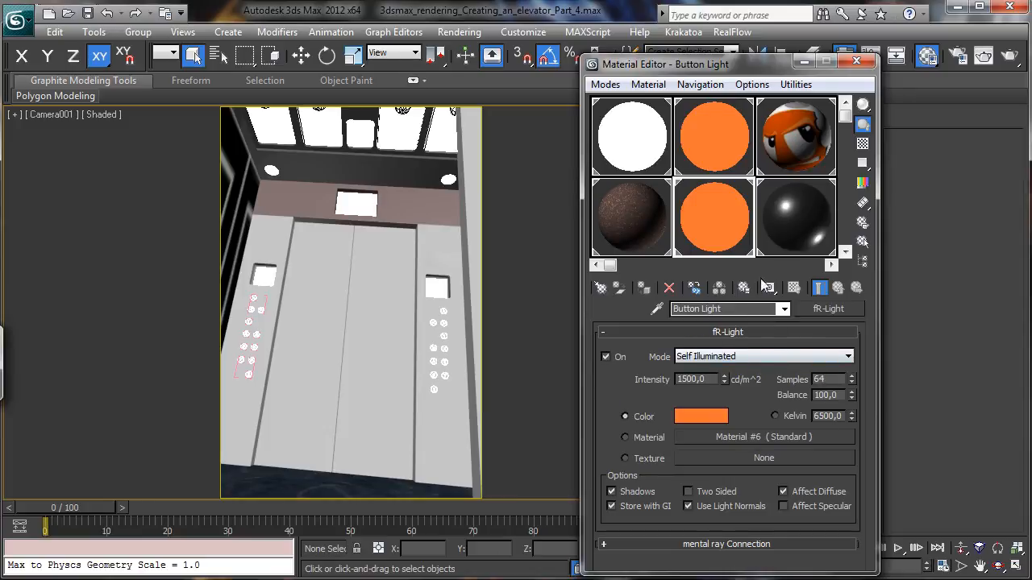
- Convert the Lamp Grid material to fR-Advanced and set its reflection color to pure white
left_click(795, 211)
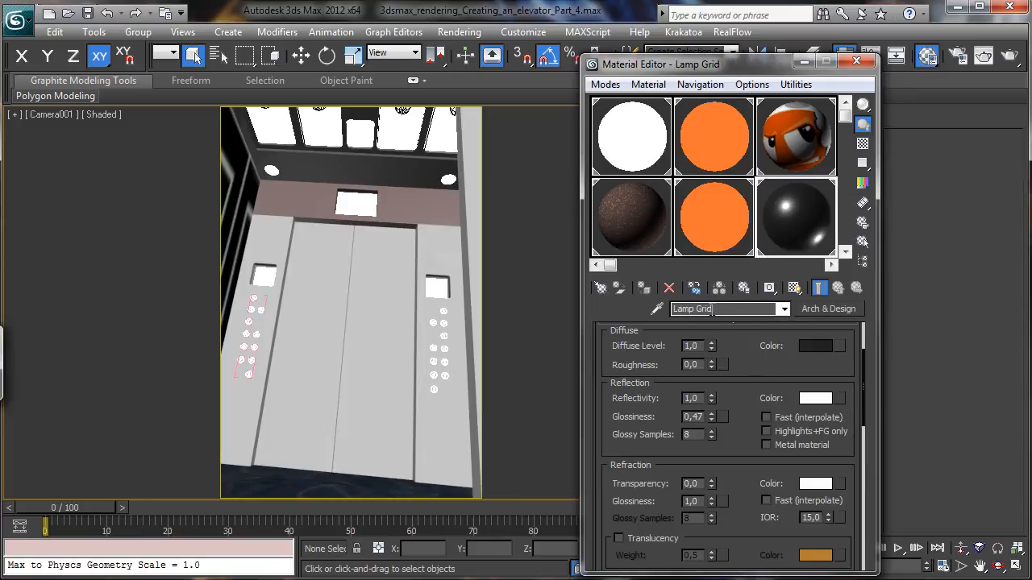
left_click(840, 308)
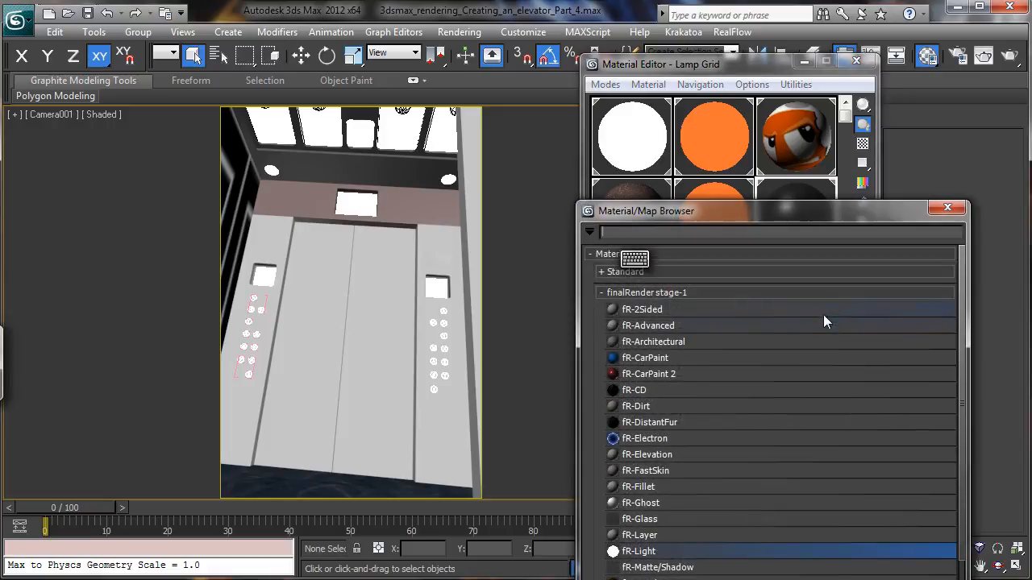
double_click(656, 324)
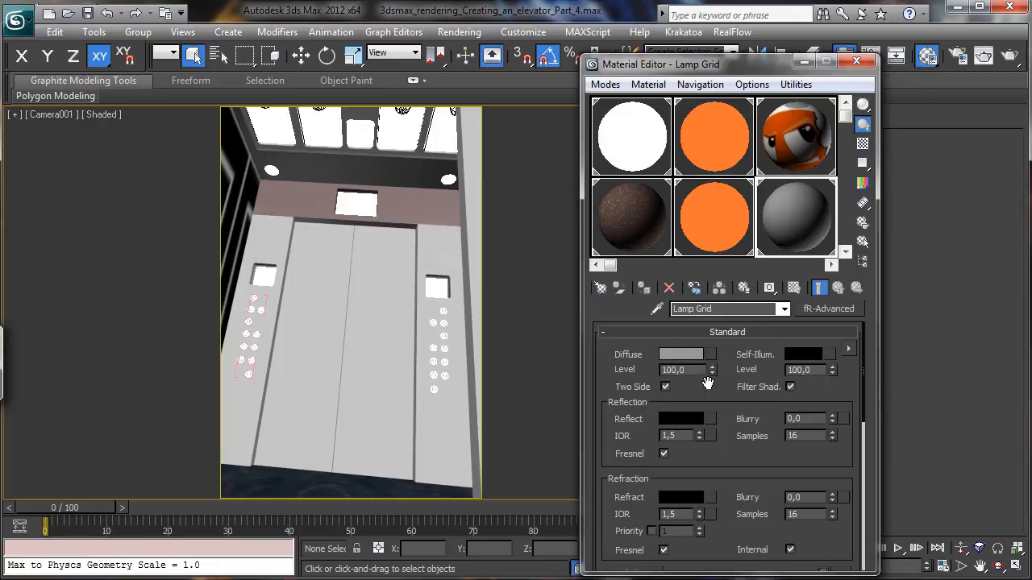
left_click(687, 421)
left_click_drag(473, 100, 473, 223)
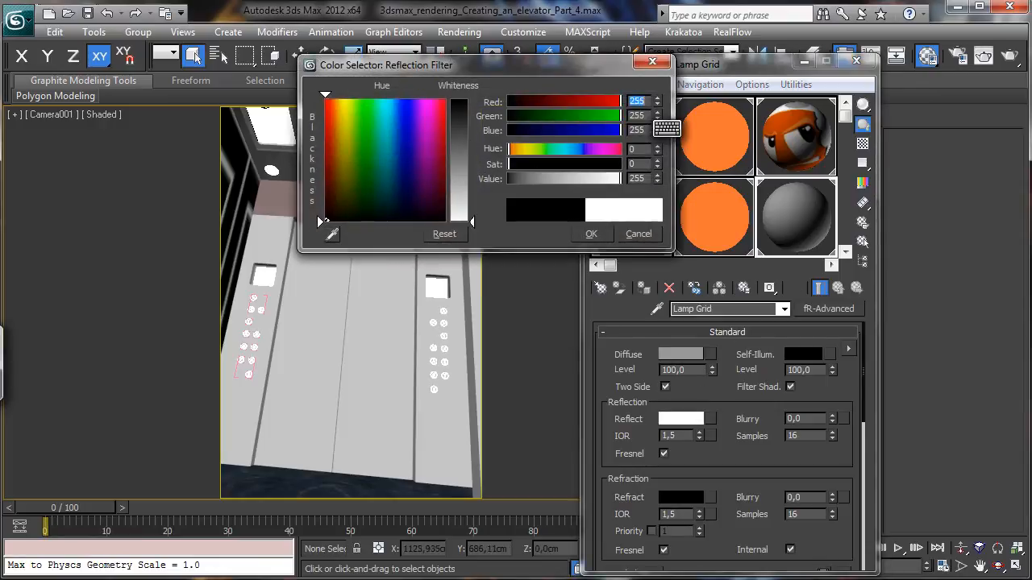
left_click(591, 234)
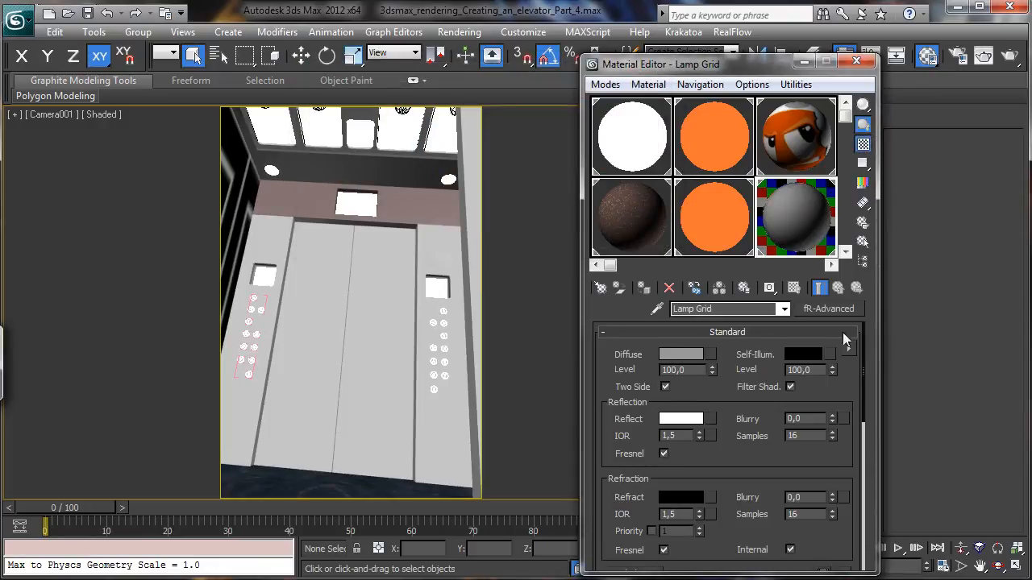
- Set the Lamp Grid material's diffuse color to a near-black grey with a value of 14
left_click(682, 355)
left_click_drag(522, 179, 523, 194)
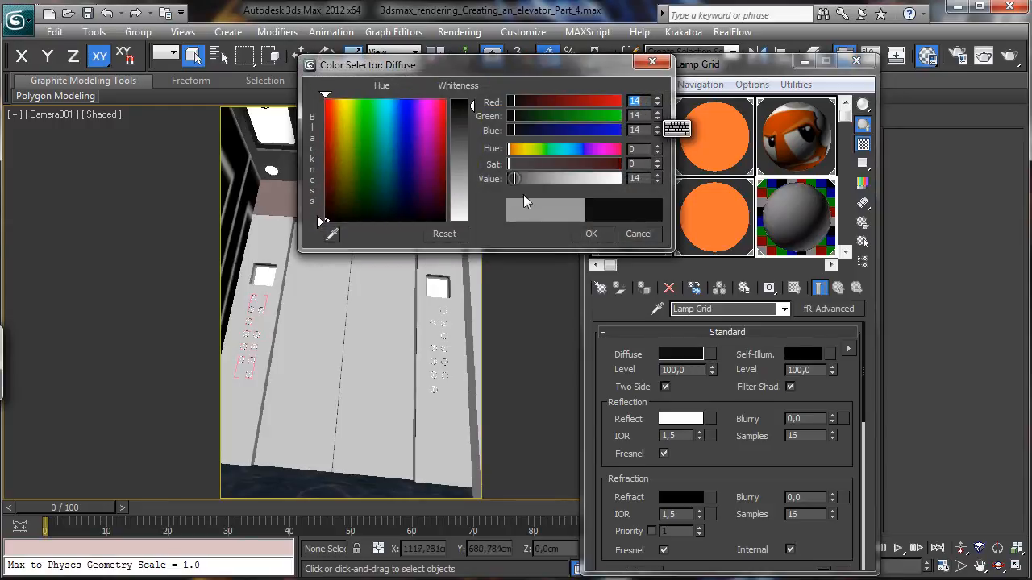
left_click(591, 234)
- Set the Lamp Grid material's reflection IOR to 8
left_click_drag(714, 398, 715, 367)
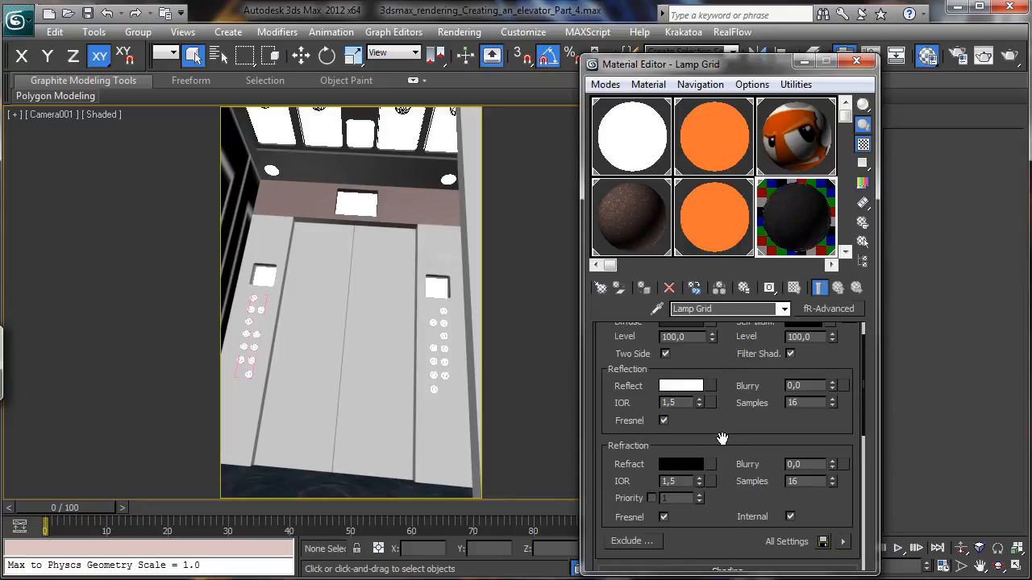
left_click_drag(721, 438, 720, 416)
double_click(672, 380)
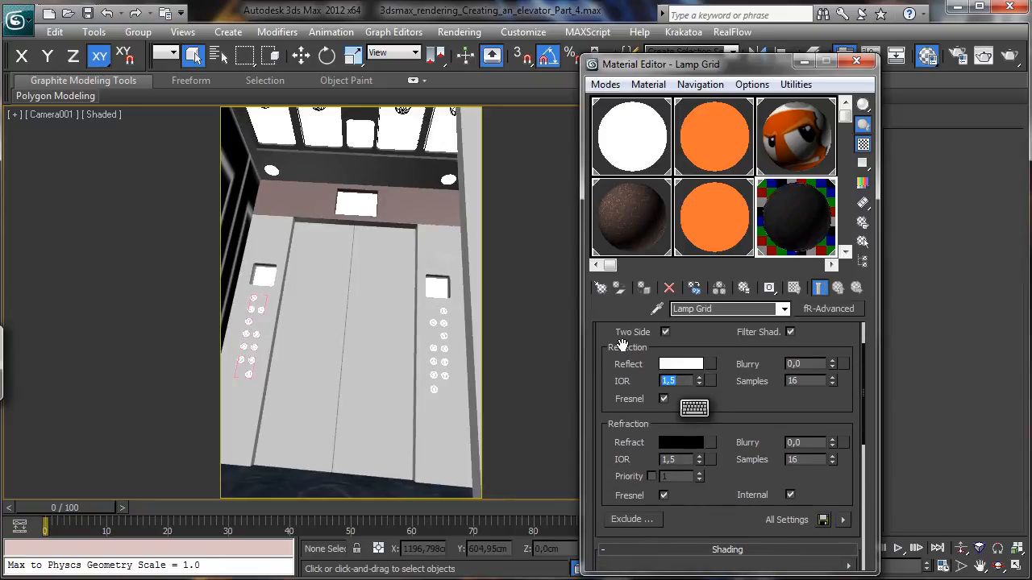
type("8")
key("Return")
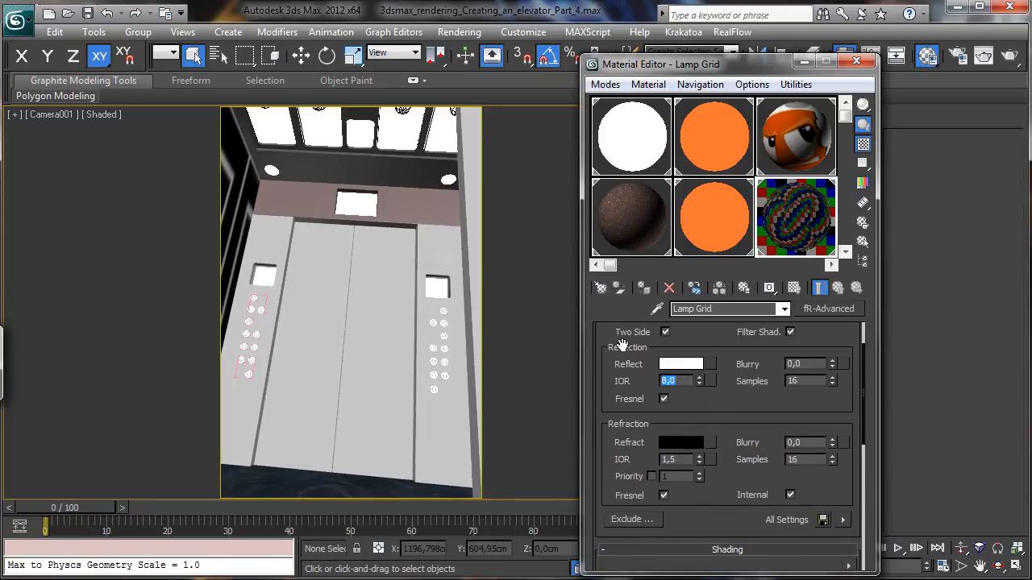
- Give the Lamp Grid material a specular level of 76 and a glossiness of 38 with Blinn shading
scroll(738, 428, "down", 5)
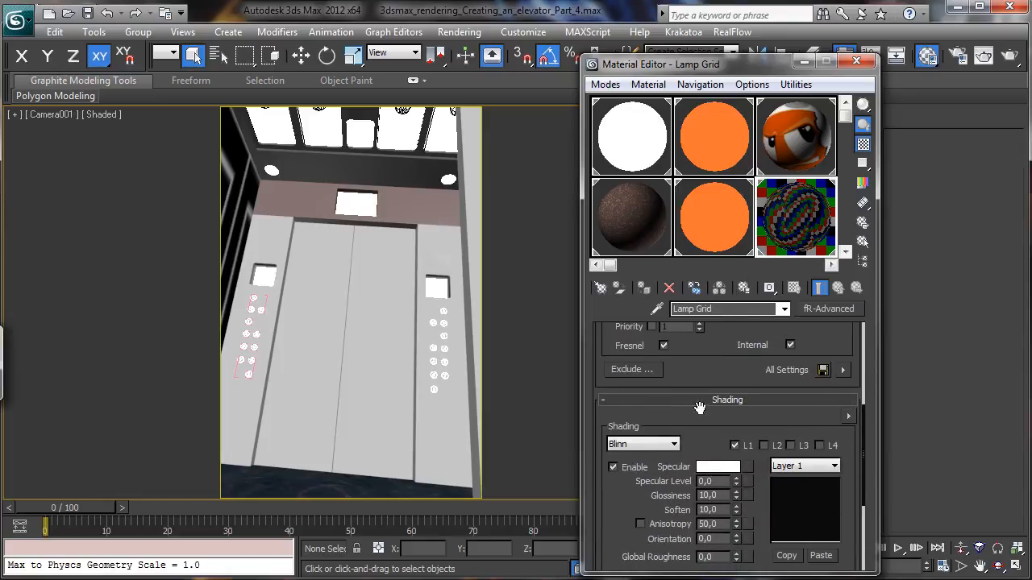
mouse_move(733, 481)
left_mouse_down()
mouse_move(731, 433)
mouse_move(732, 500)
mouse_move(734, 465)
left_mouse_up()
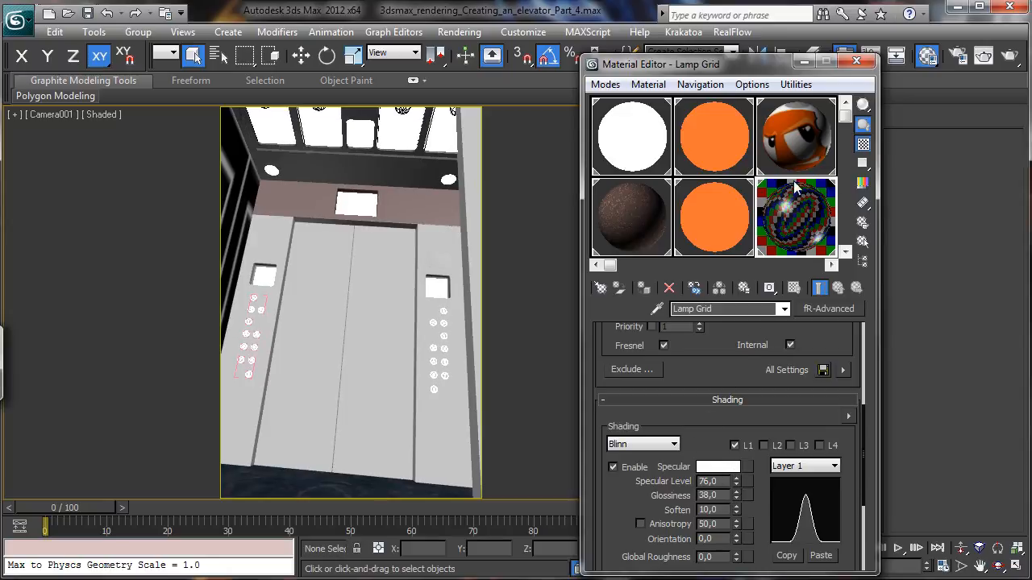
middle_click_drag(795, 187, 792, 233)
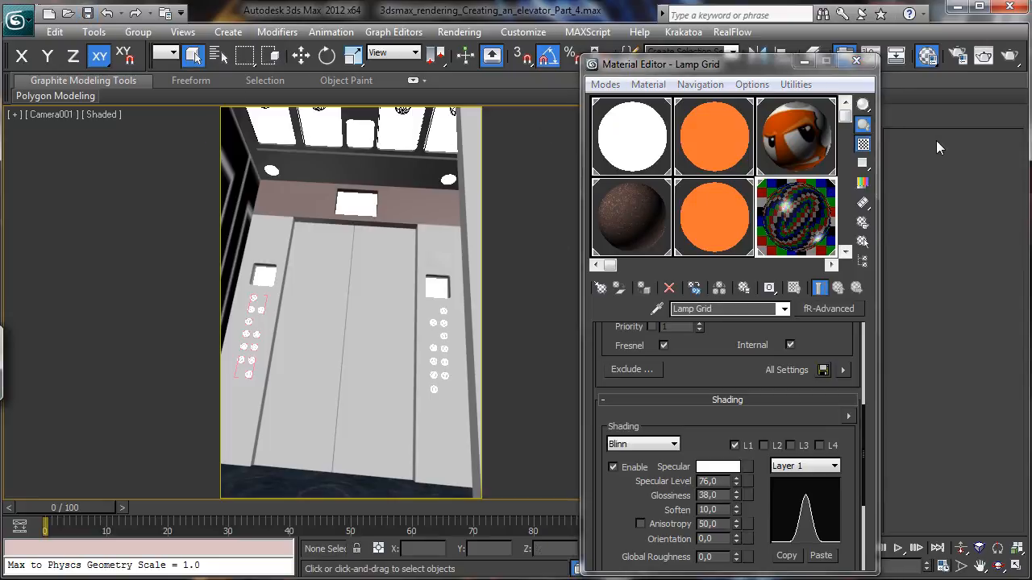
- Test-render the camera view without the missing map file, stop the render partway, and put the render window away
left_click(1012, 59)
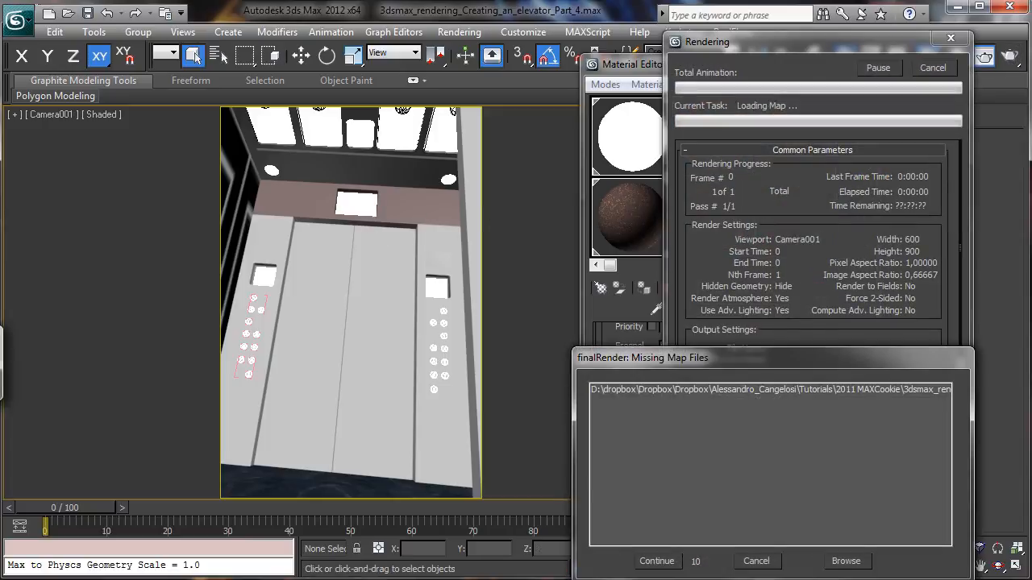
left_click(657, 561)
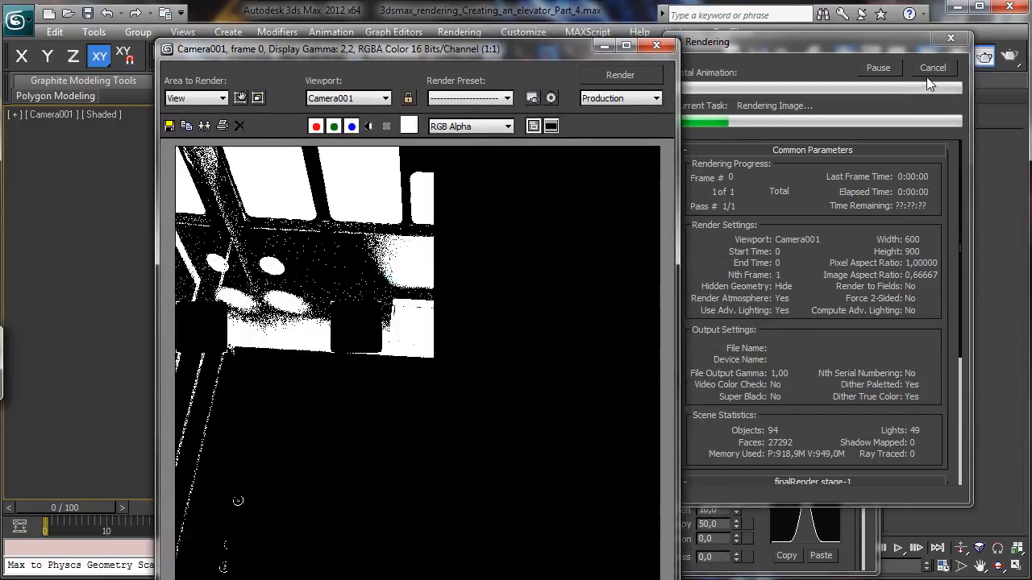
left_click(932, 69)
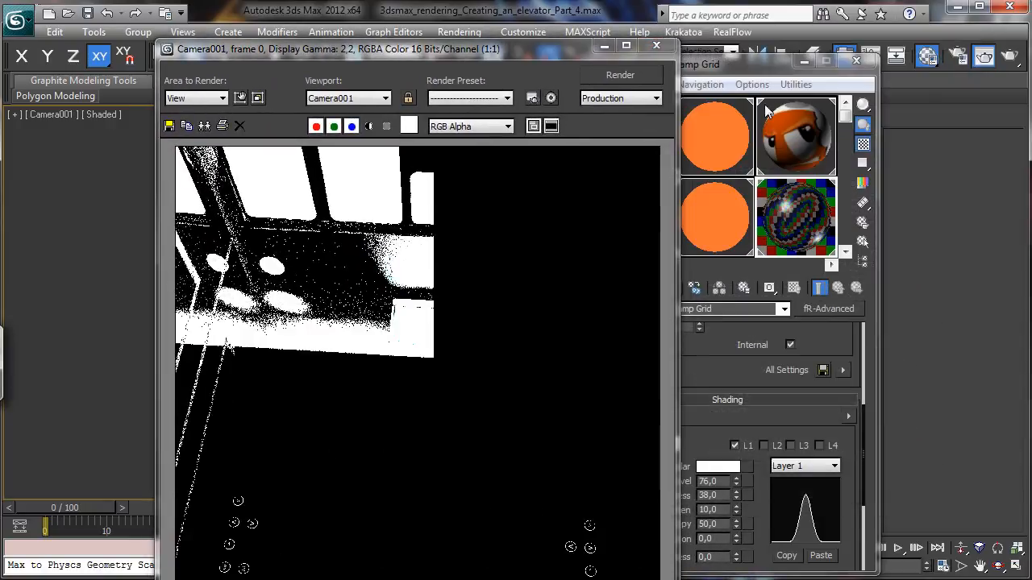
left_click(604, 46)
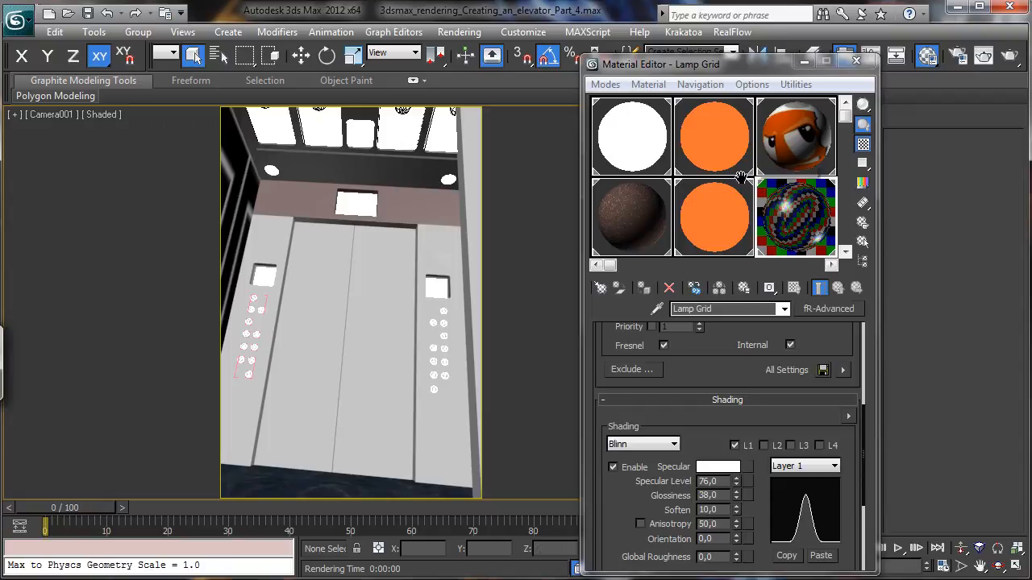
- Sample the material of the panel beside the elevator door into an empty material slot
middle_click_drag(750, 174, 758, 97)
left_click(714, 222)
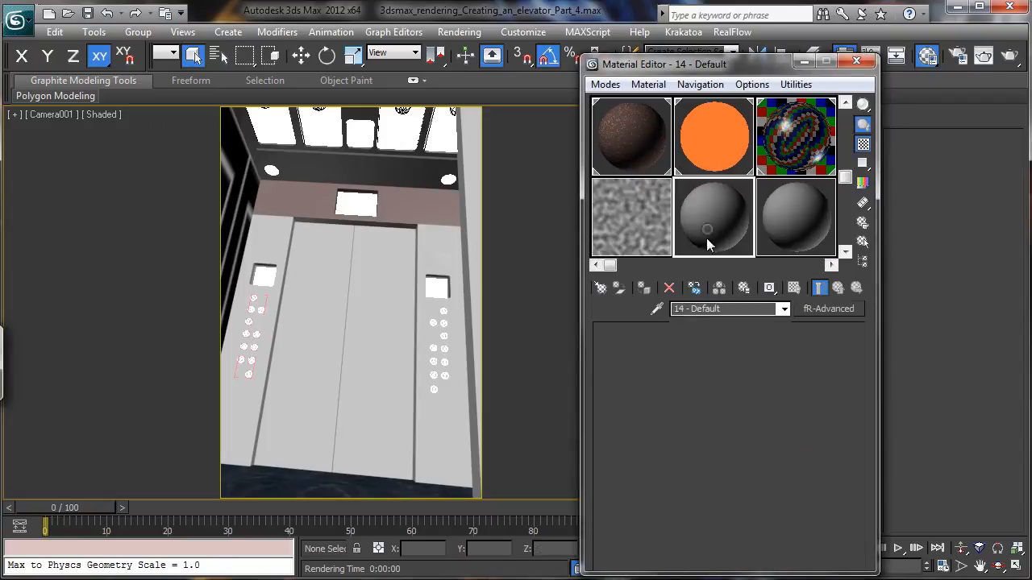
left_click(425, 231)
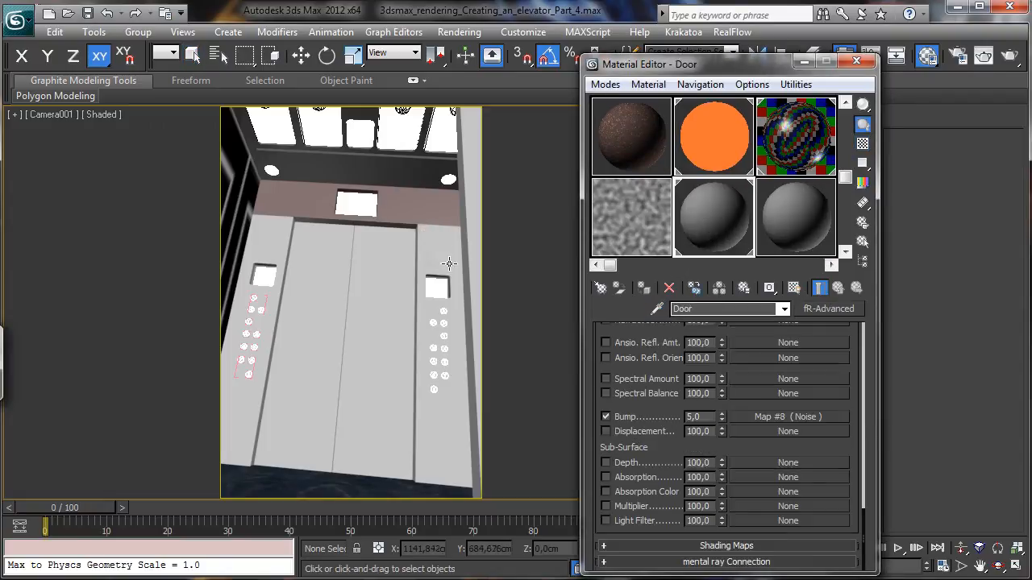
- Sample the Up Door Front material into an empty slot and convert it to fR-Advanced, carrying over its brown diffuse color
left_click(778, 221)
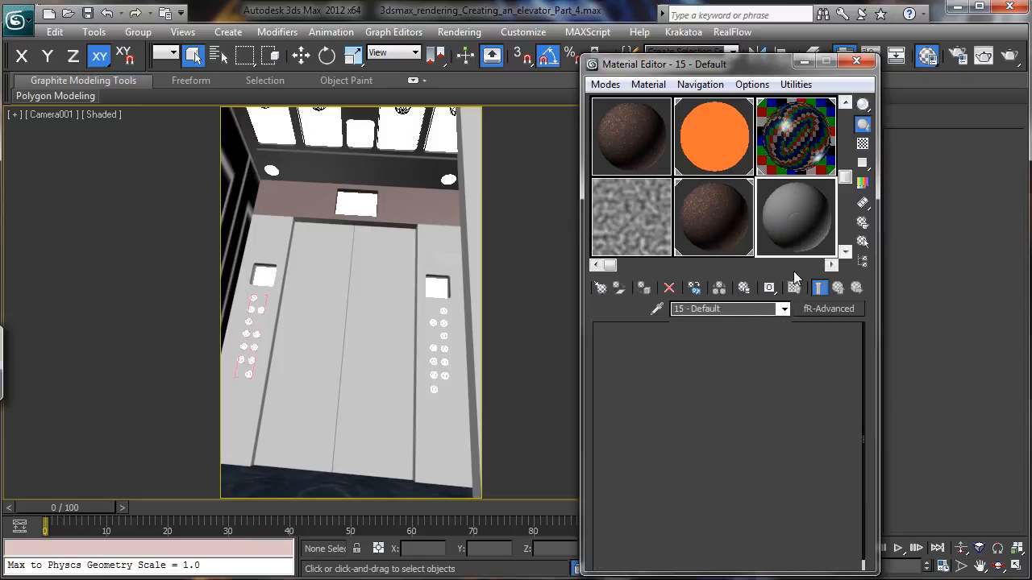
left_click(418, 195)
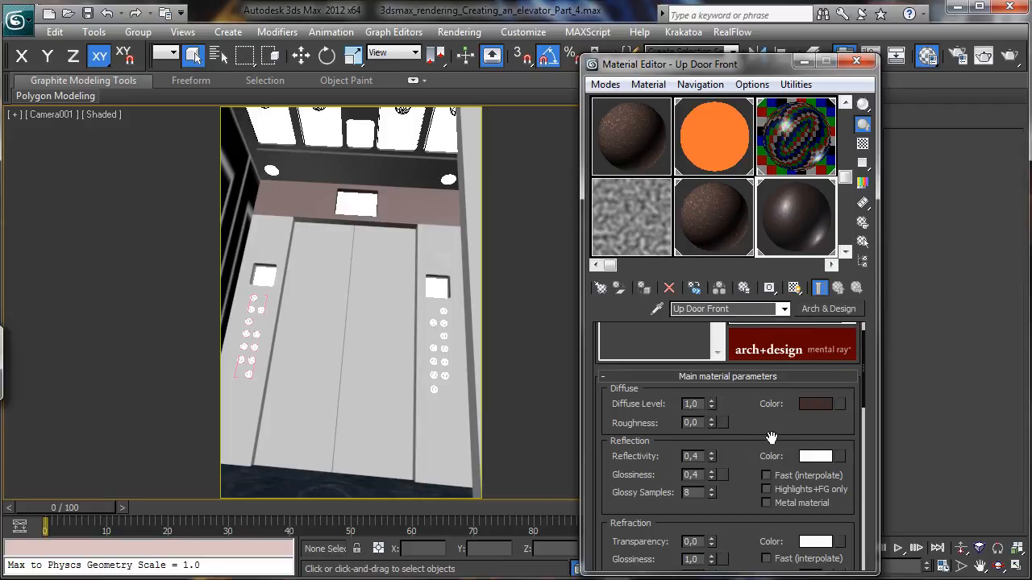
left_click_drag(778, 436, 810, 431)
right_click(811, 434)
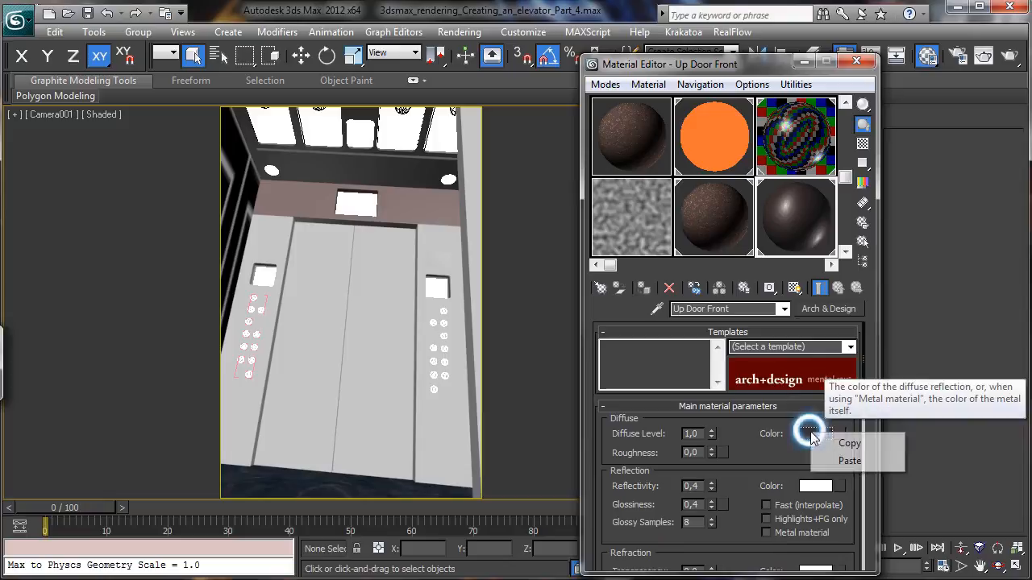
left_click(822, 308)
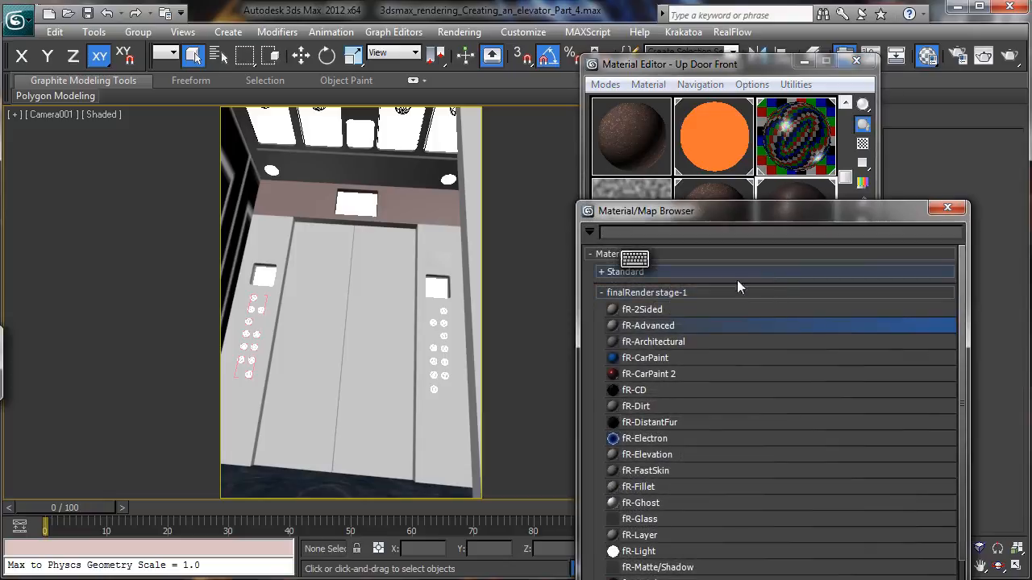
double_click(665, 326)
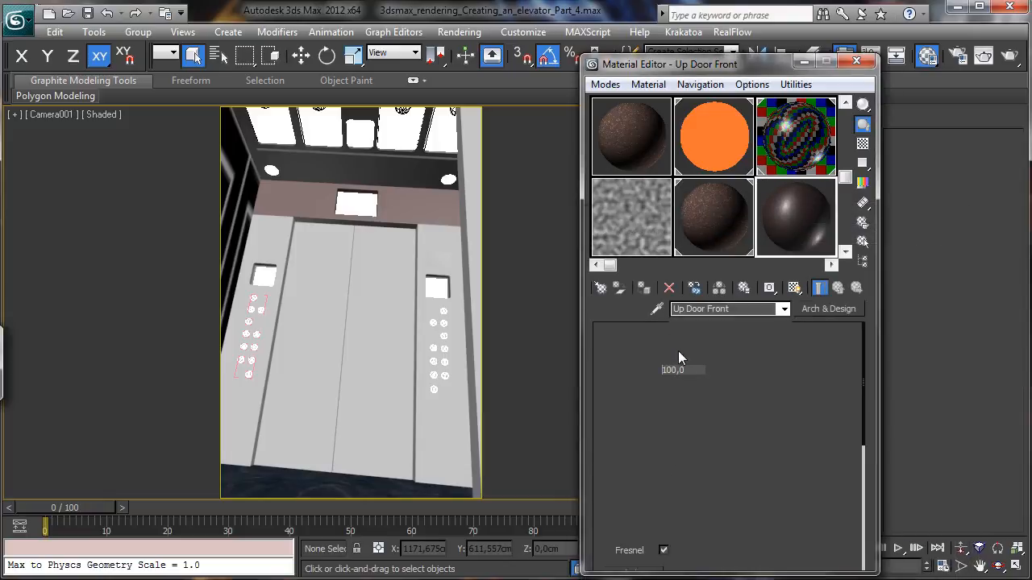
right_click(689, 354)
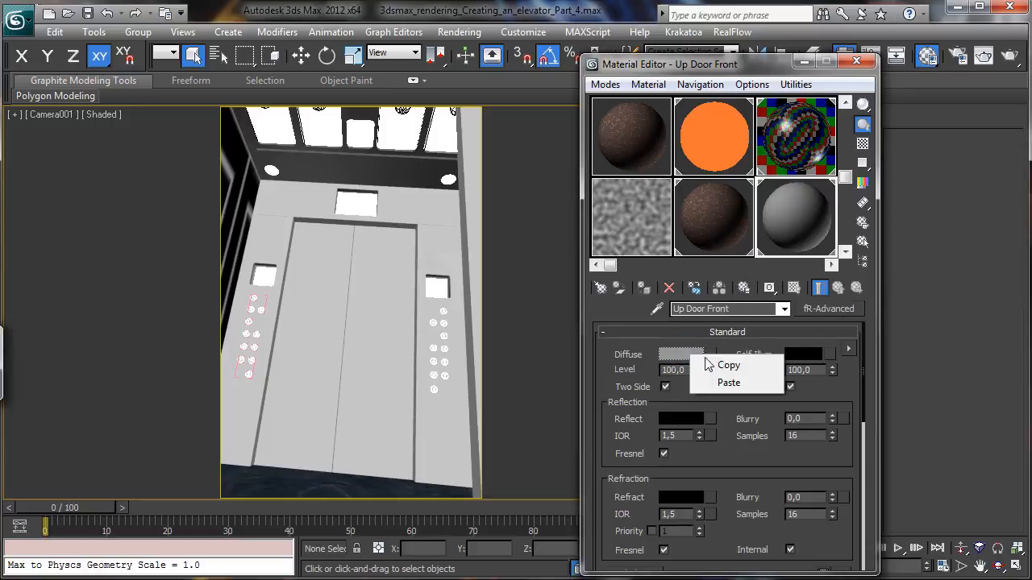
left_click(725, 384)
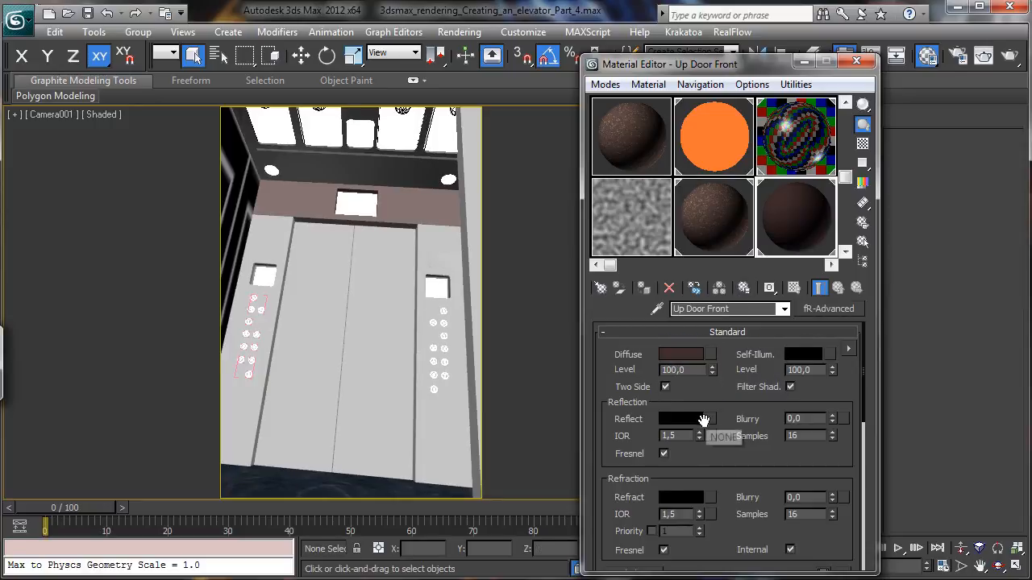
- Set the Up Door Front material's reflection color to medium grey and its reflection IOR to 6
left_click_drag(708, 464, 705, 429)
left_click(681, 383)
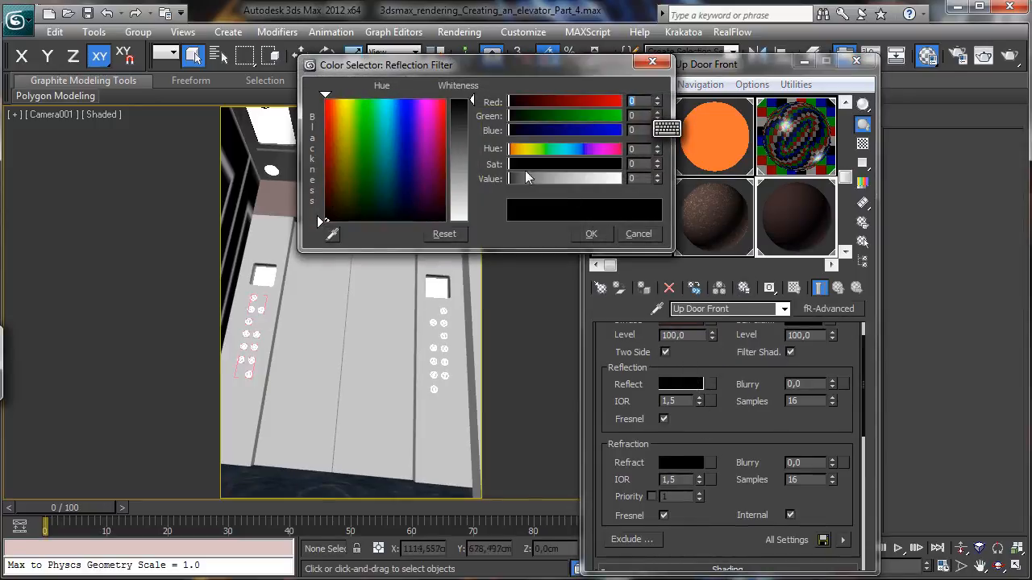
left_click(591, 234)
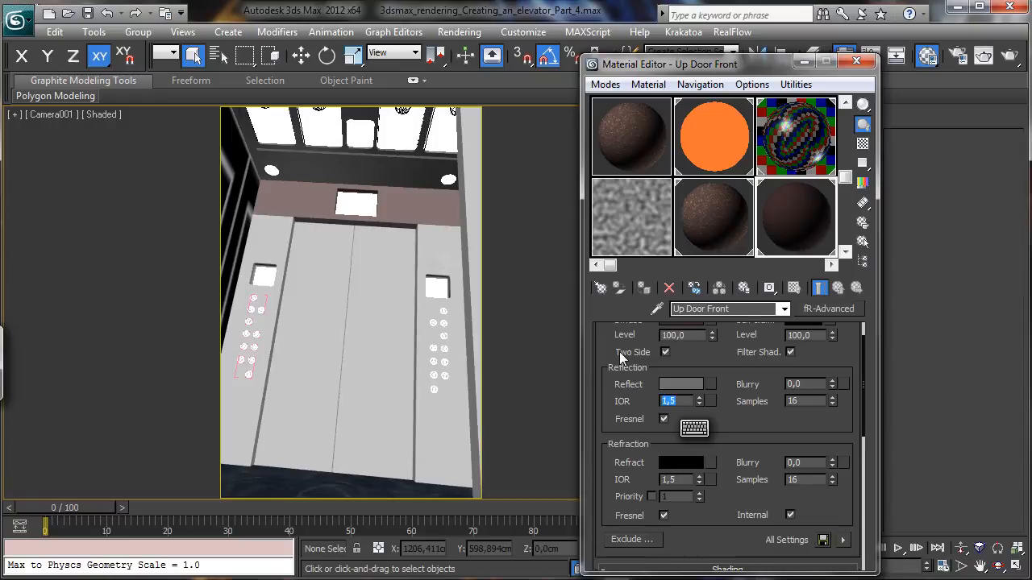
double_click(679, 401)
type("6")
key("Return")
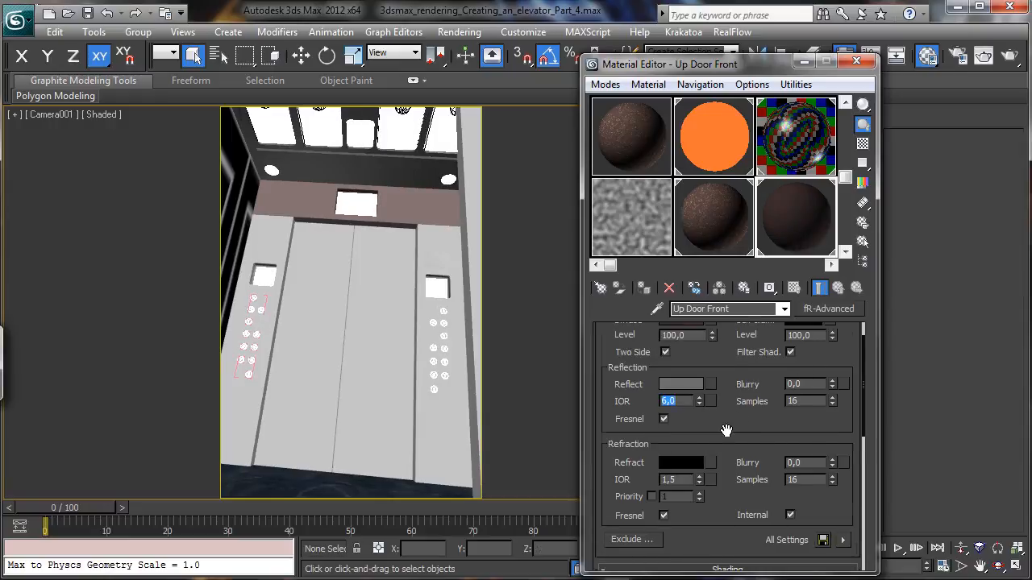
- Raise the Up Door Front material's specular level to 21
scroll(726, 431, "down", 5)
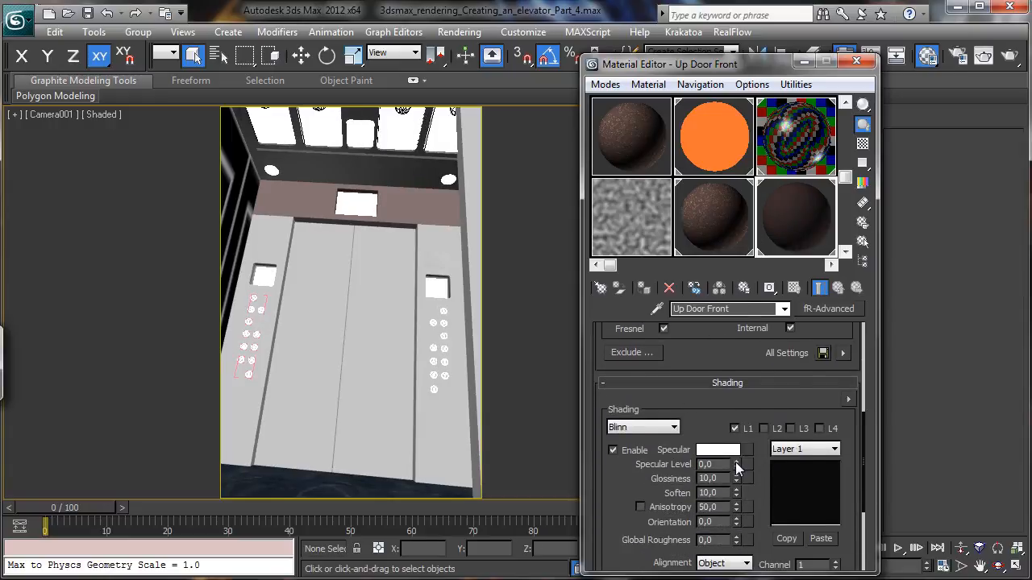
left_click_drag(736, 467, 735, 439)
left_click_drag(718, 385, 701, 455)
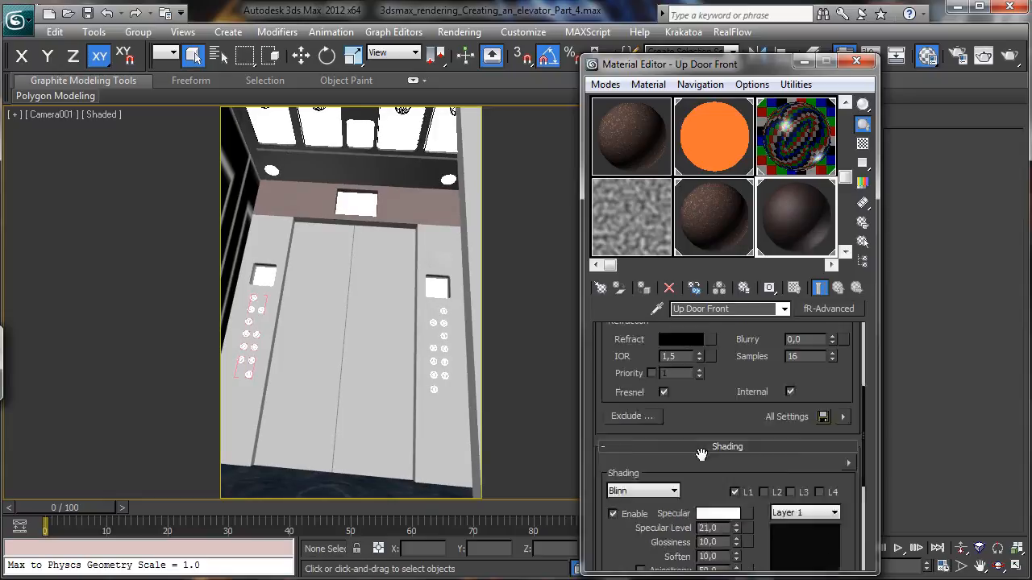
scroll(732, 343, "up", 4)
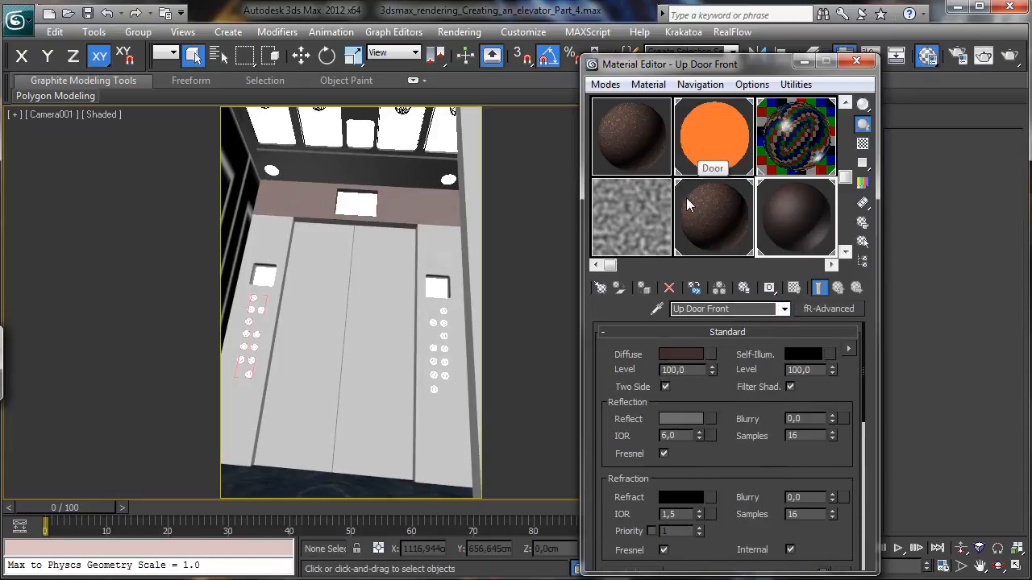
- Sample the material of the elevator's dark roof into an empty material slot and review its diffuse and reflection settings
middle_click_drag(756, 171, 759, 121)
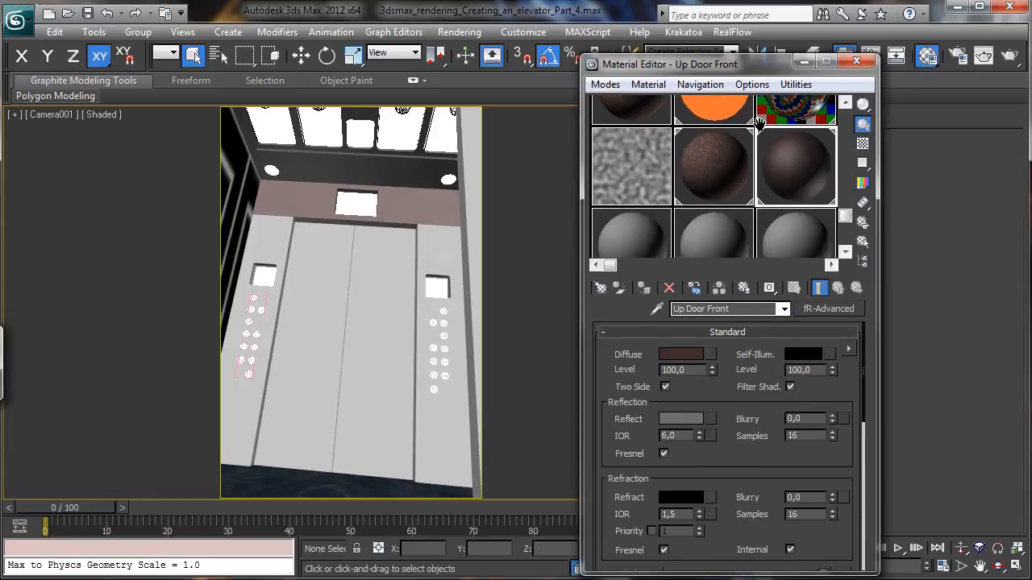
left_click(624, 233)
left_click(382, 148)
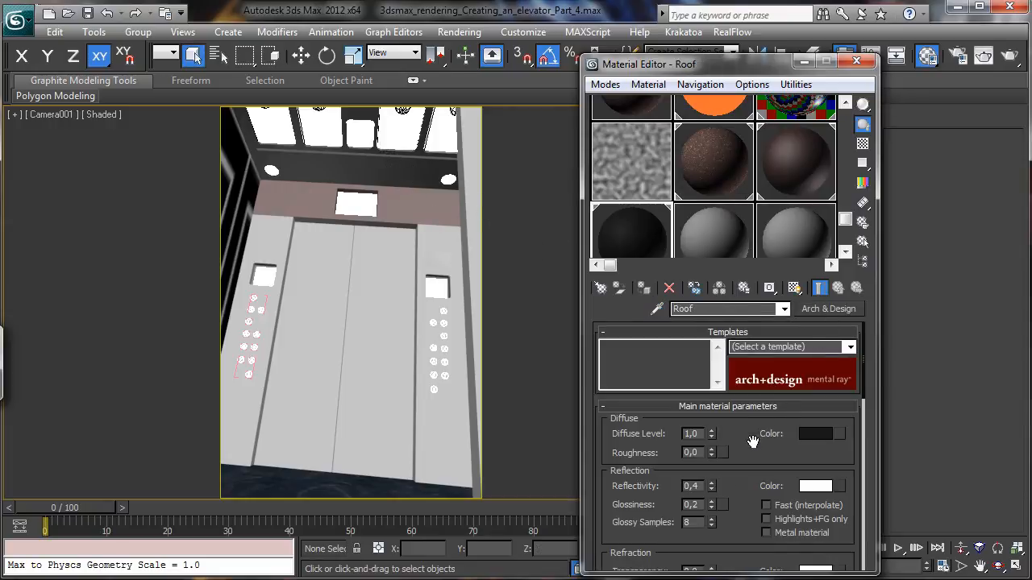
left_click_drag(755, 460, 772, 404)
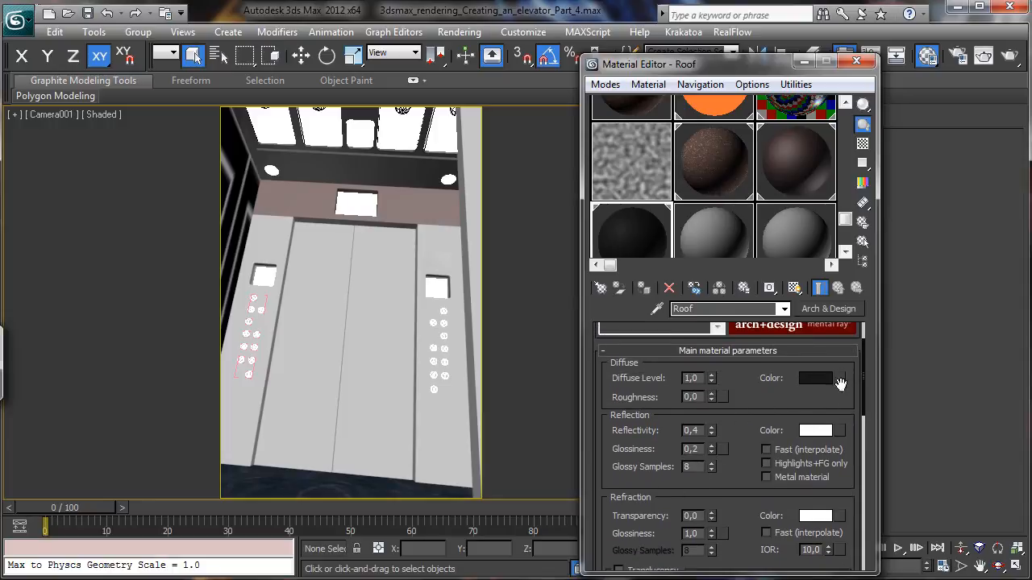
- Convert the Roof material to fR-Advanced and give it a very dark grey diffuse color
left_click(830, 309)
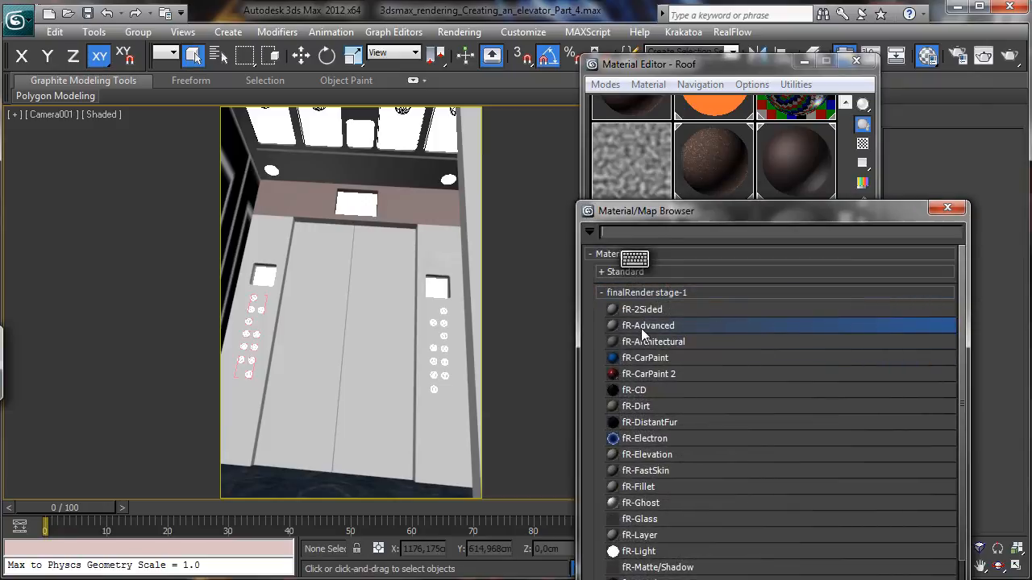
double_click(645, 326)
left_click(687, 354)
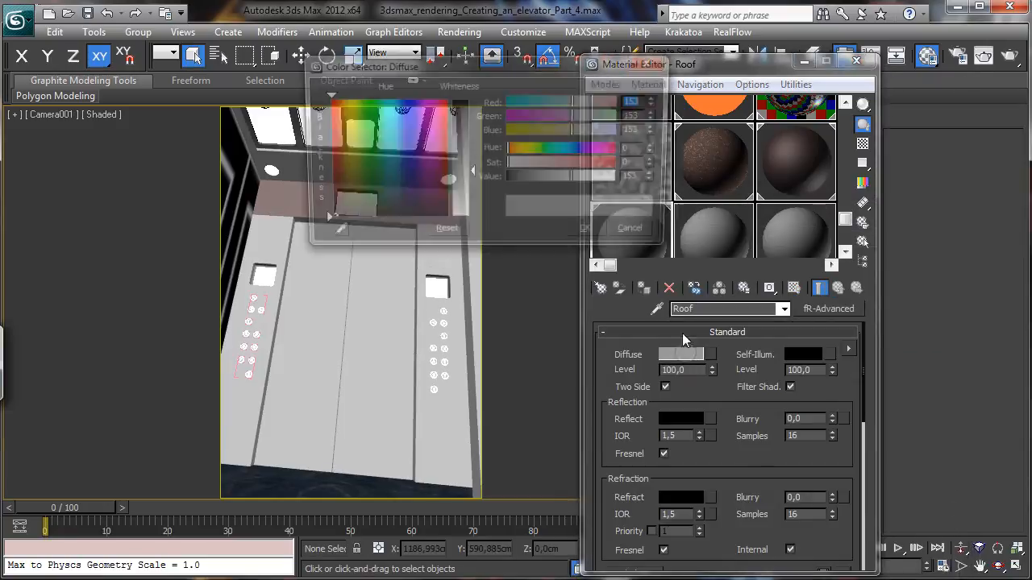
left_click(519, 177)
left_click(583, 229)
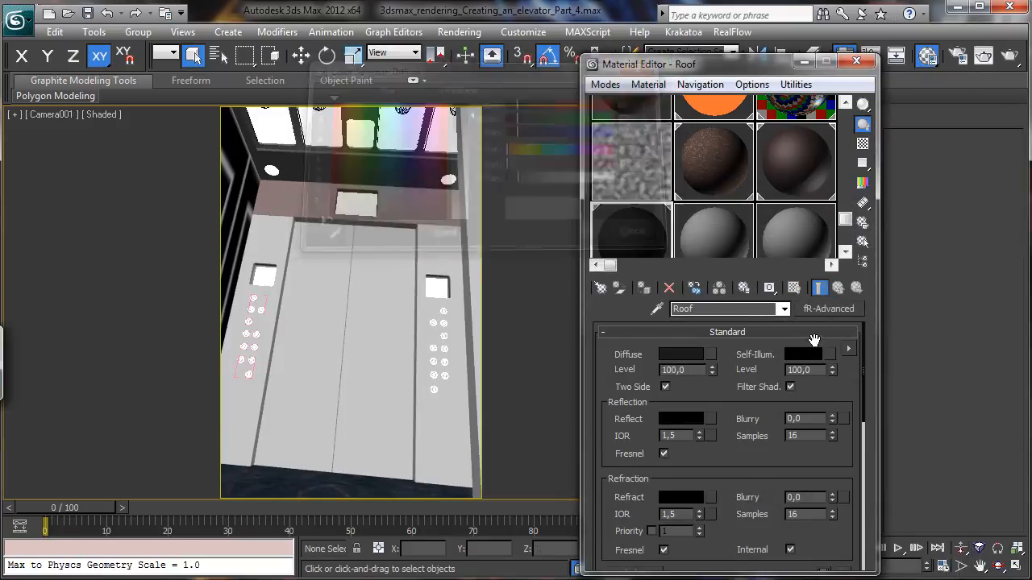
- Give the Roof material a dark grey reflection color with a reflection IOR of 10 and a blurry value of 82
left_click(683, 419)
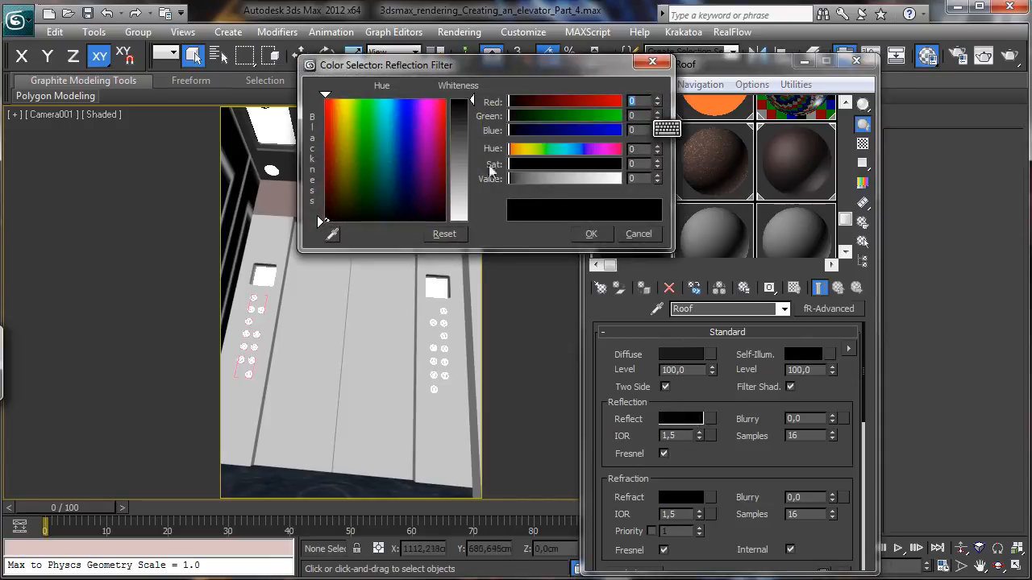
left_click(541, 179)
left_click(590, 234)
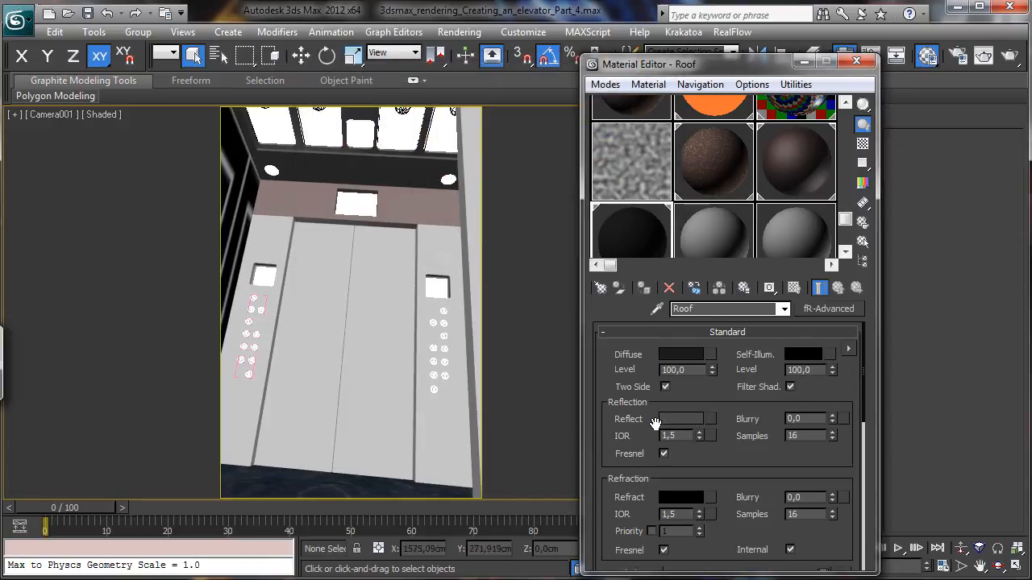
double_click(679, 436)
type("10")
key("Return")
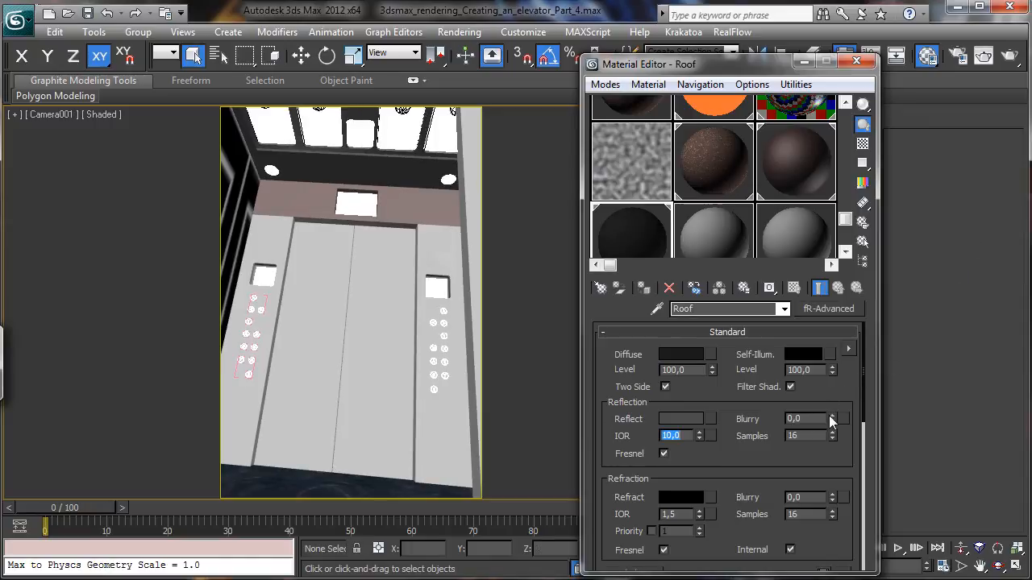
left_click_drag(833, 427, 833, 391)
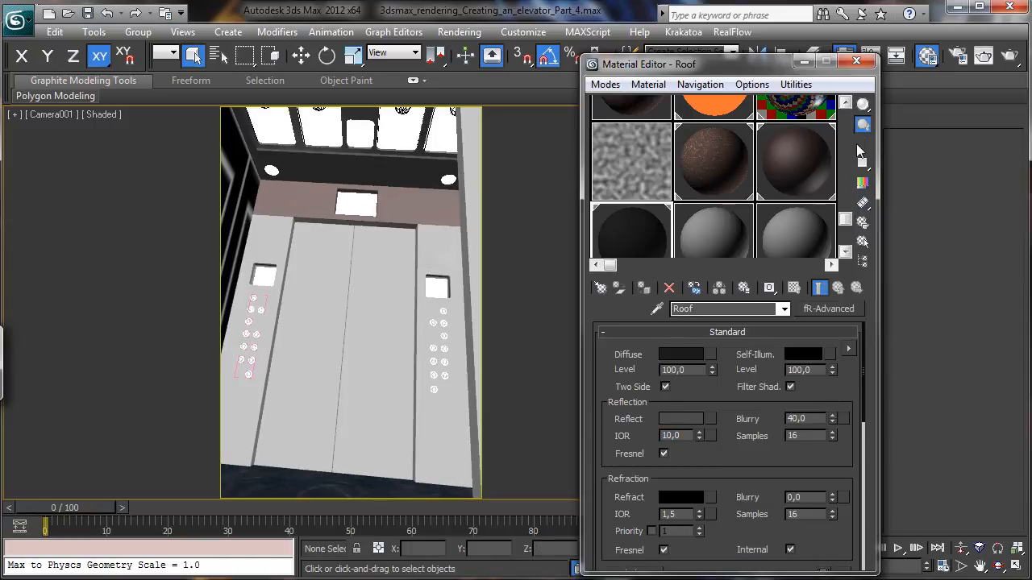
left_click_drag(833, 396, 833, 380)
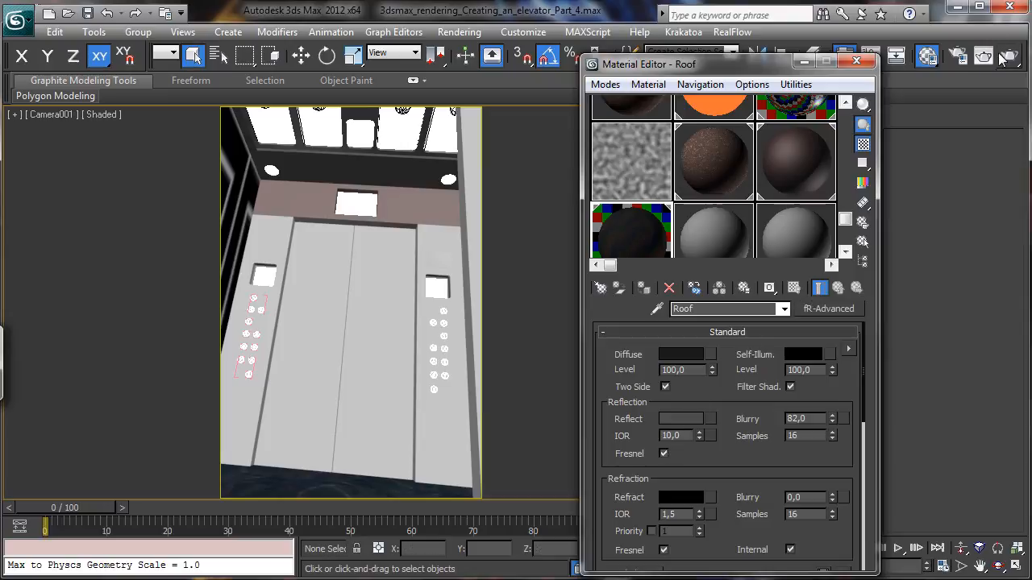
- Sample the material of the elevator's dark side wall into the next empty material slot
left_click(728, 228)
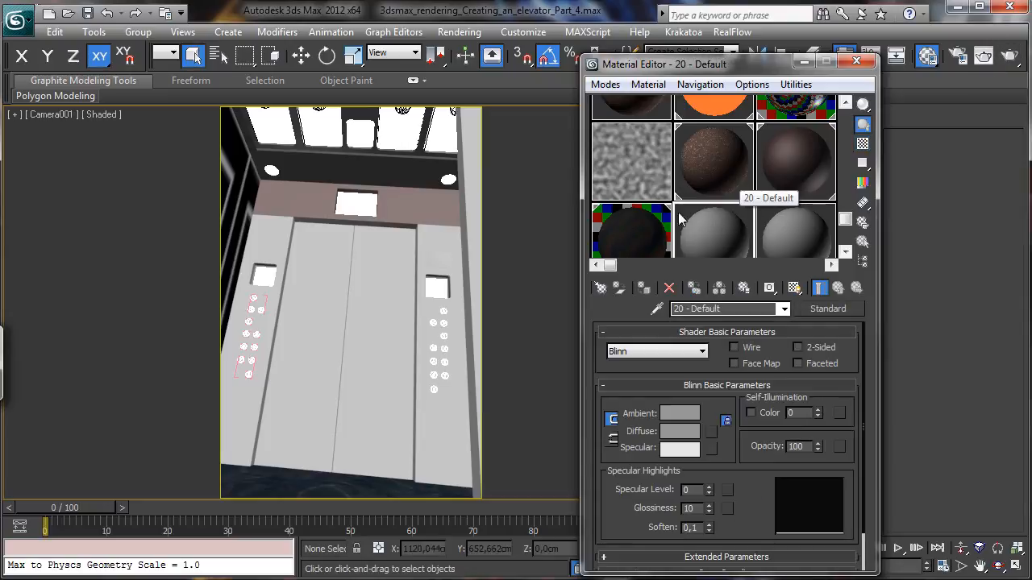
left_click(657, 309)
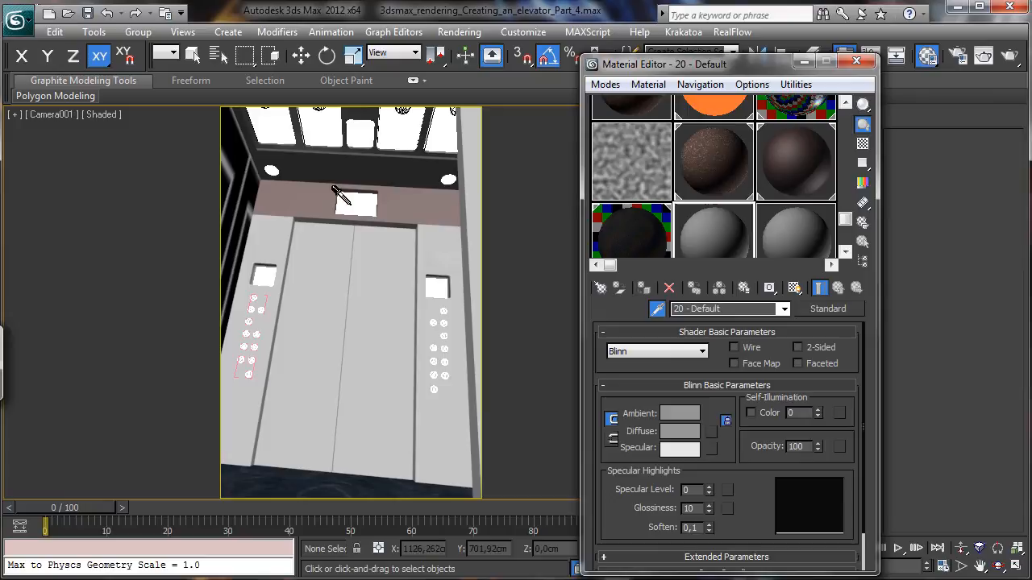
left_click(220, 141)
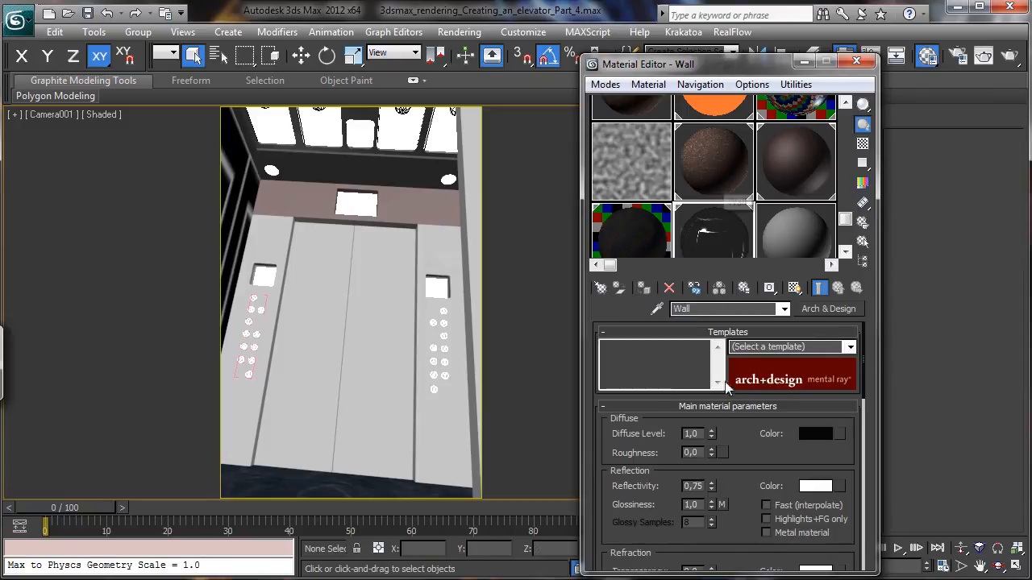
- Copy the Wall material's bump Noise map into an empty material slot, using the Copy method
left_click_drag(738, 435, 731, 321)
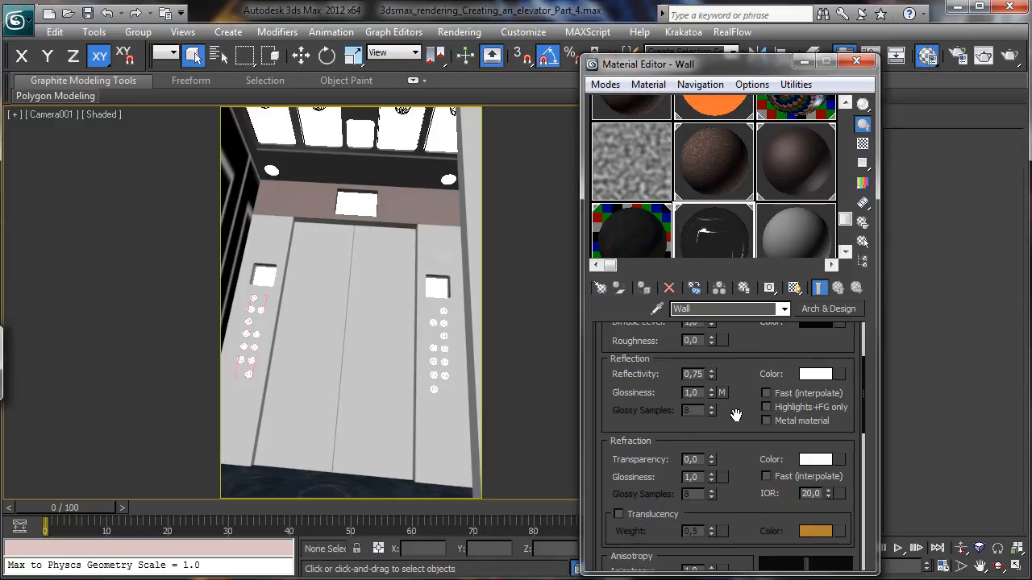
left_click_drag(736, 415, 734, 482)
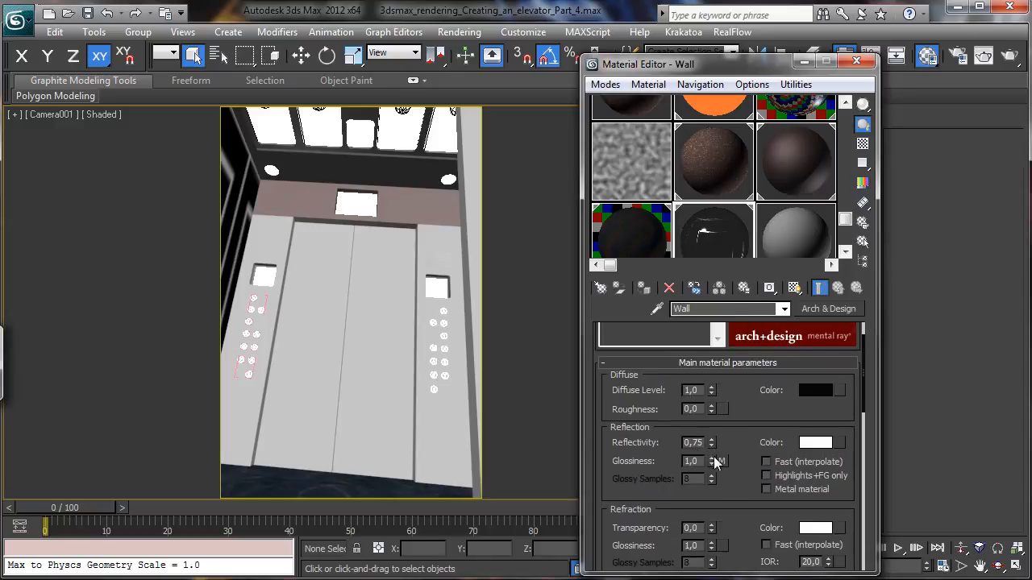
scroll(729, 476, "down", 10)
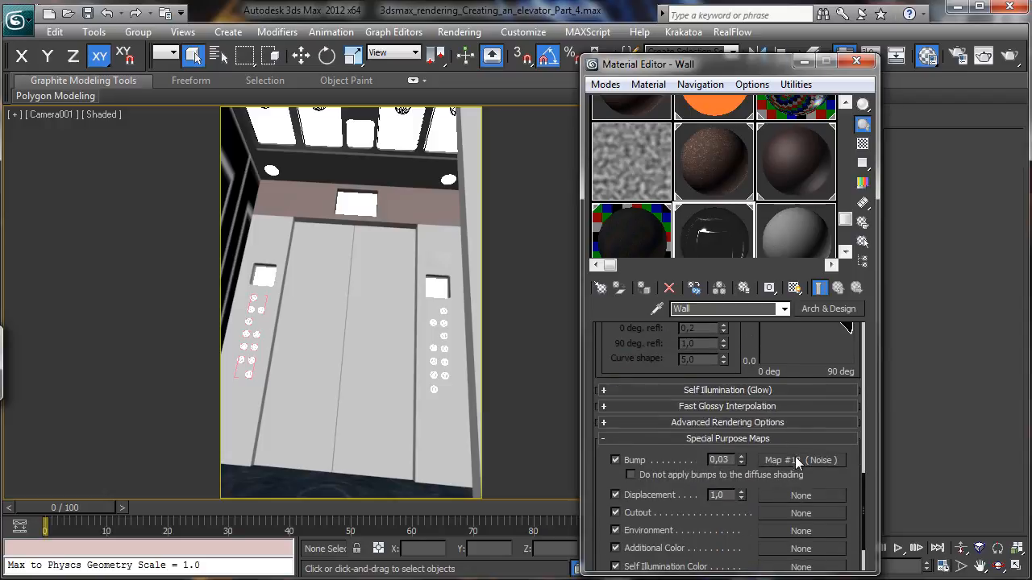
left_click_drag(797, 461, 798, 240)
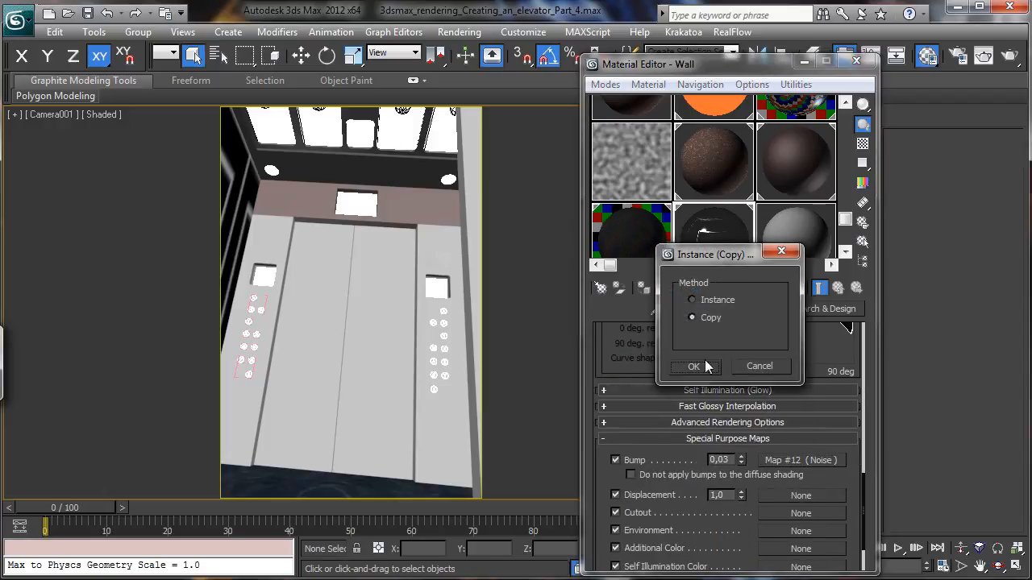
left_click(694, 367)
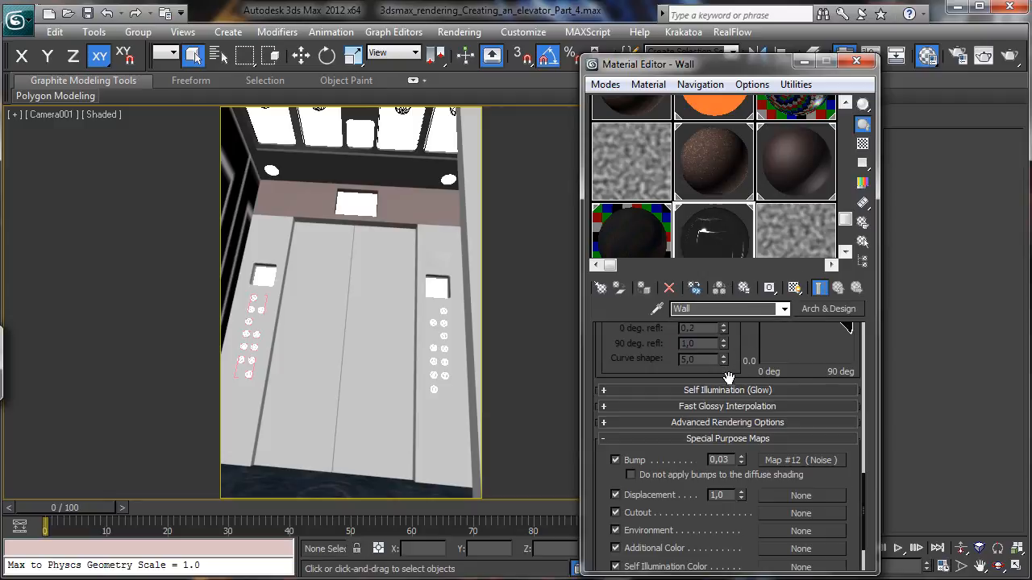
- Copy the Wall material's reflection glossiness map, and convert the material to fR-Advanced
scroll(736, 427, "up", 5)
scroll(740, 484, "up", 3)
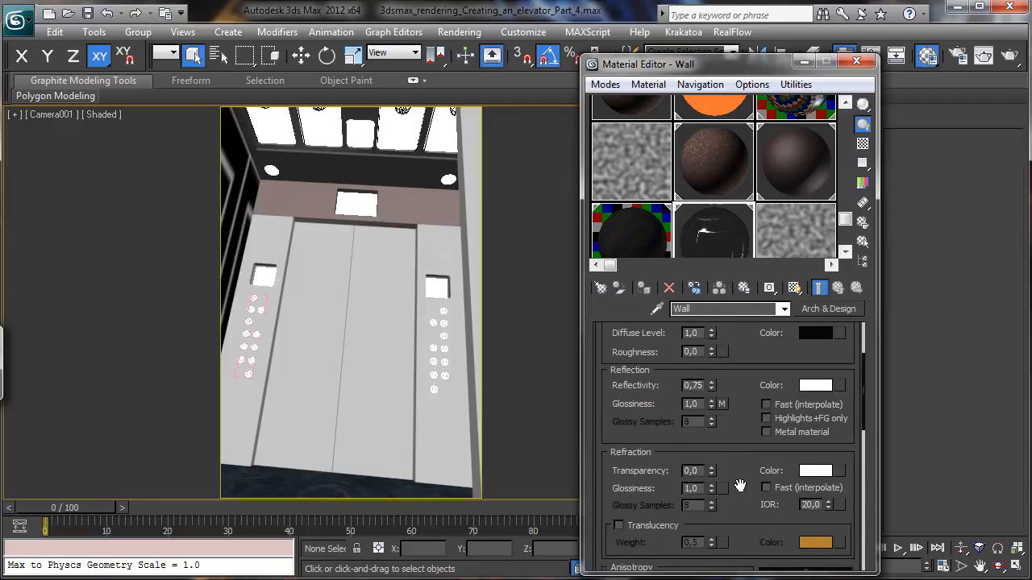
right_click(723, 405)
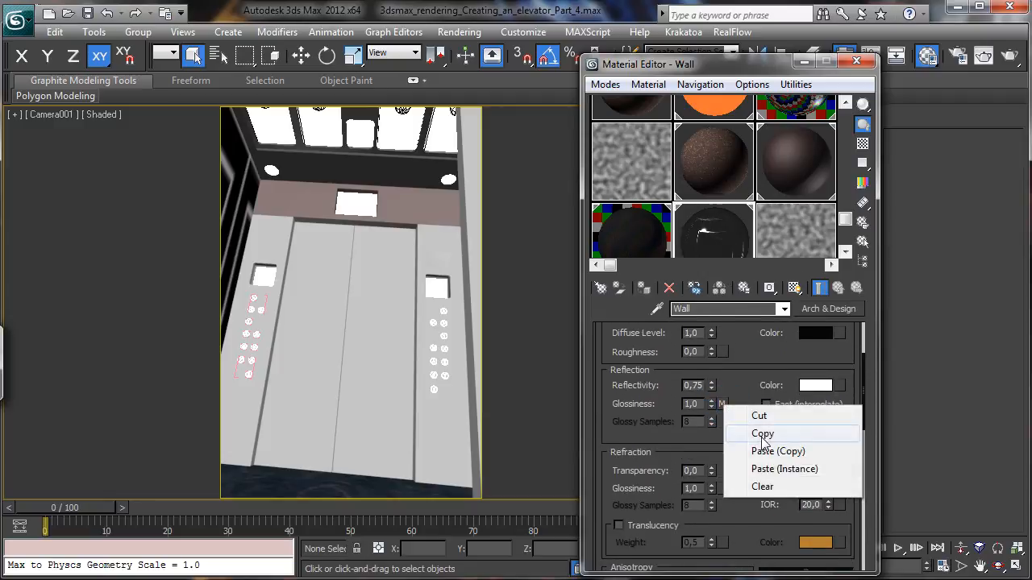
left_click(761, 433)
left_click(829, 309)
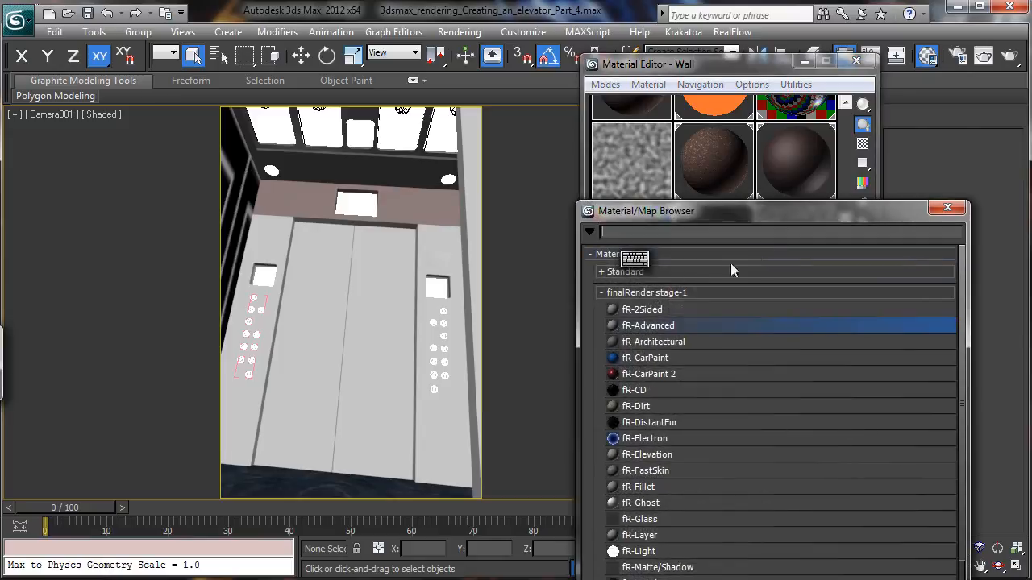
double_click(652, 328)
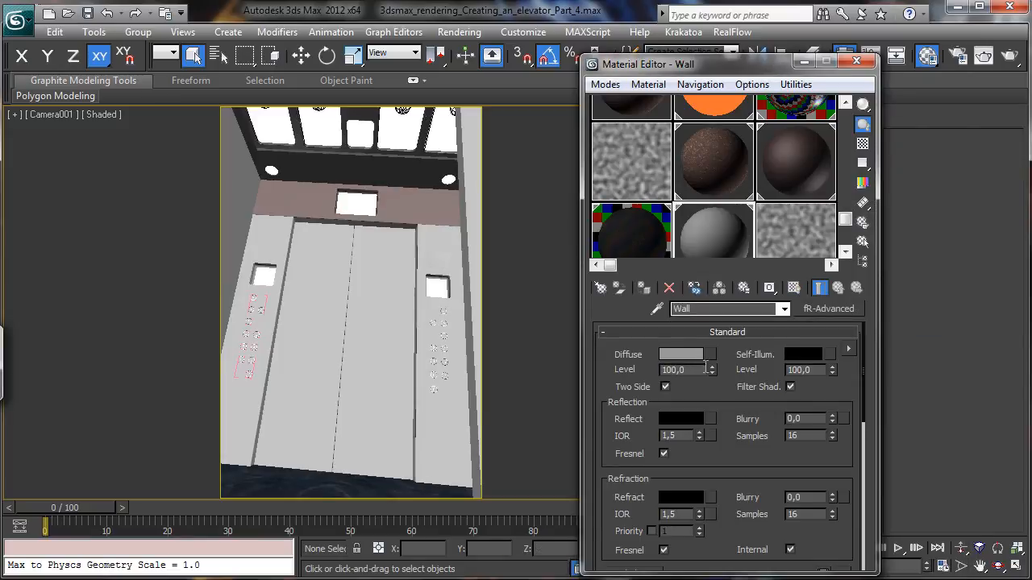
- Set the Wall material's reflection IOR to 12 and its reflection color to a light grey of value 223
double_click(674, 436)
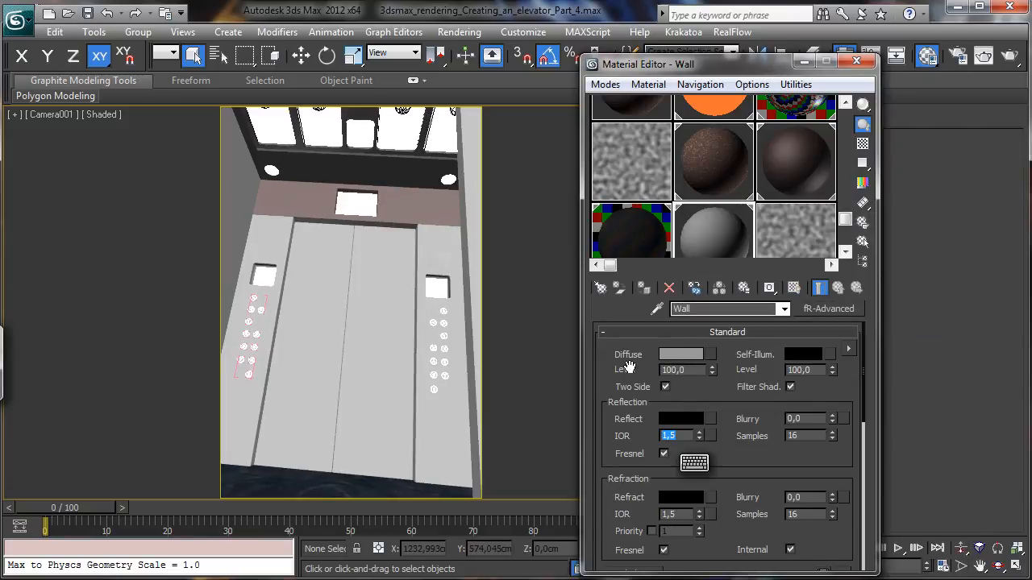
type("12")
key("Return")
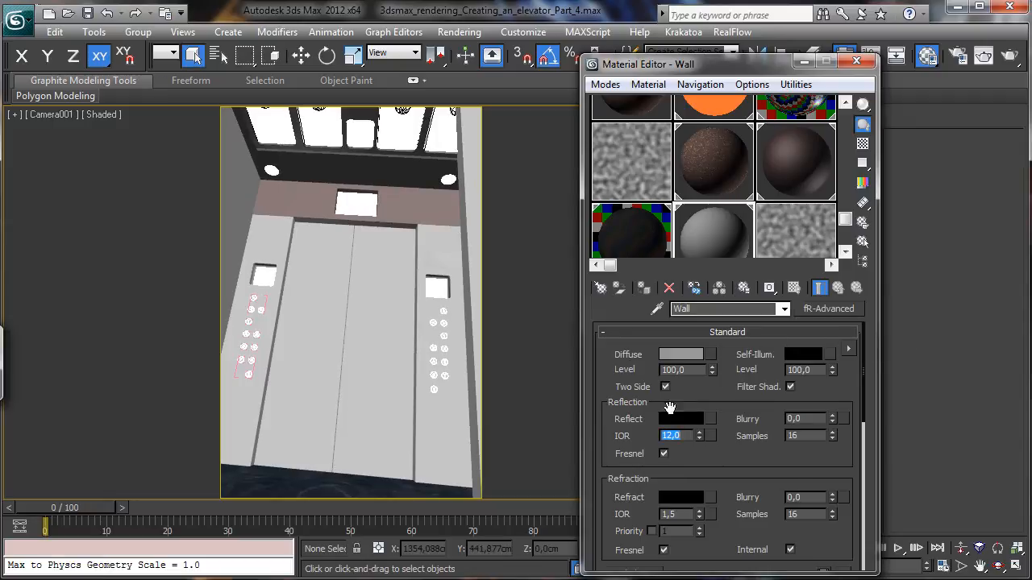
left_click(675, 417)
left_click_drag(591, 180, 607, 178)
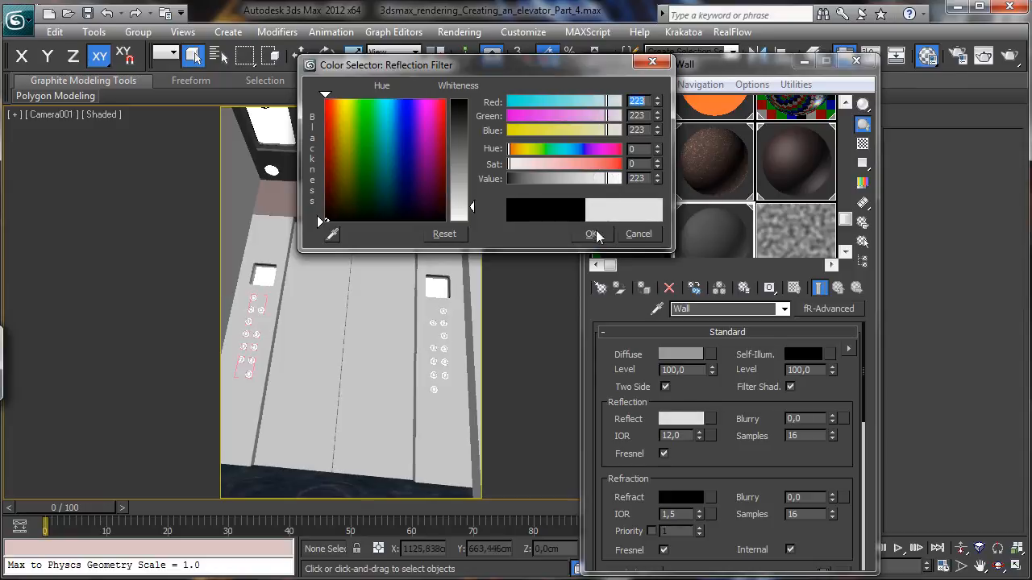
left_click(591, 234)
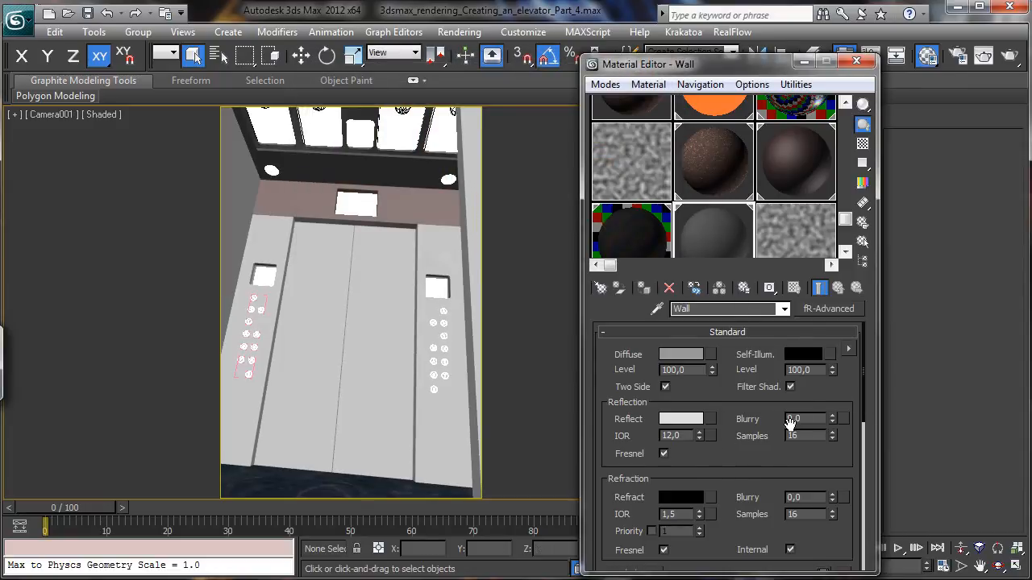
- Paste the copied glossiness map into the Wall material's reflection blurry slot and show the checkered background in its preview
right_click(844, 419)
left_click(885, 432)
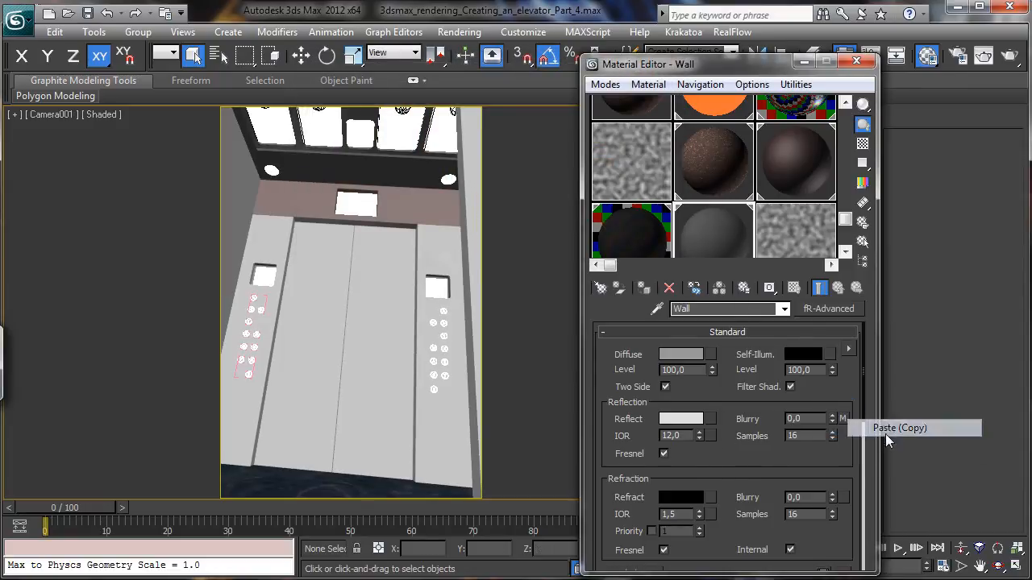
left_click(863, 142)
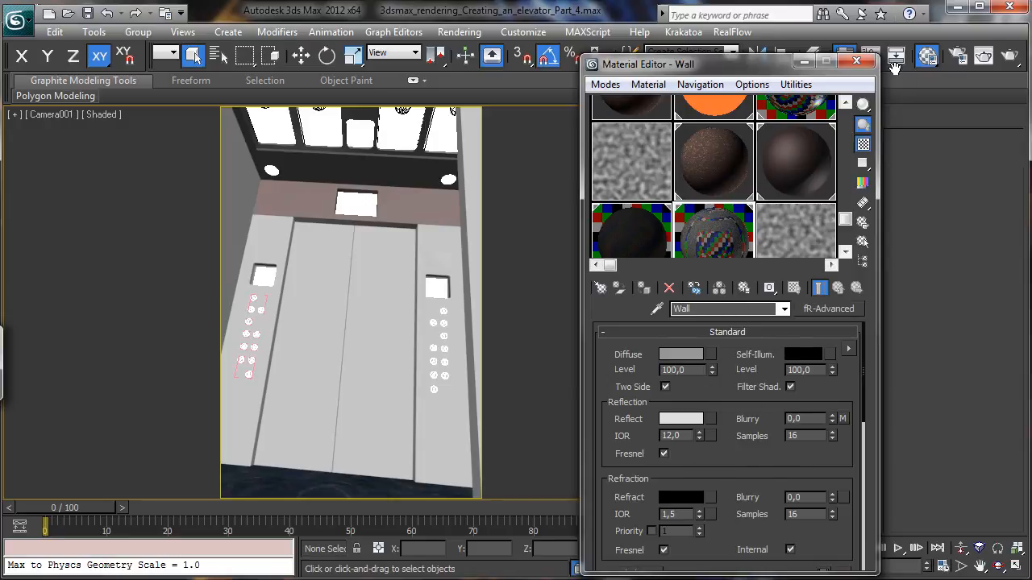
- Set the render output width to 350 in the render setup
key("F10")
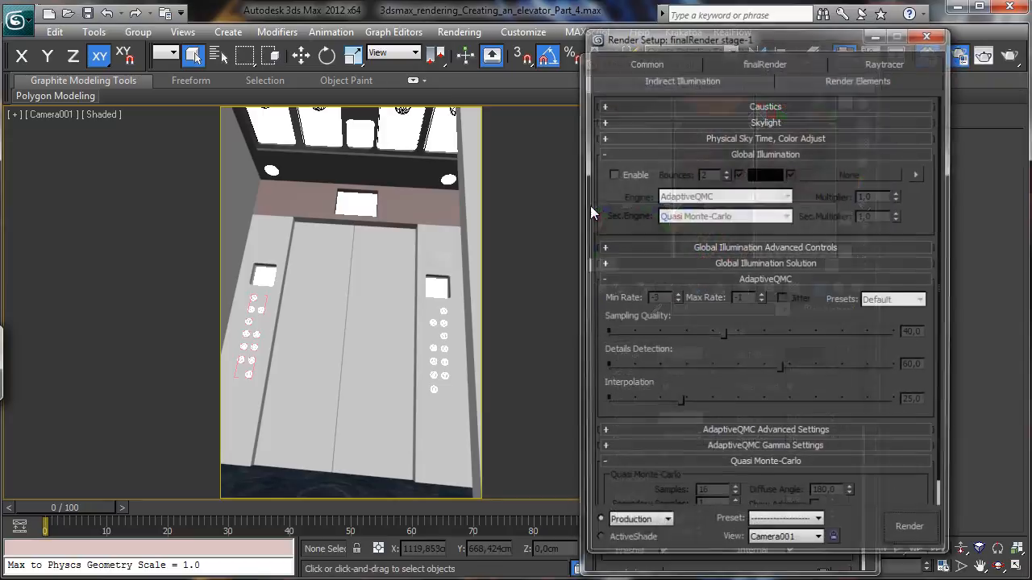
left_click(647, 63)
left_click_drag(728, 307, 642, 295)
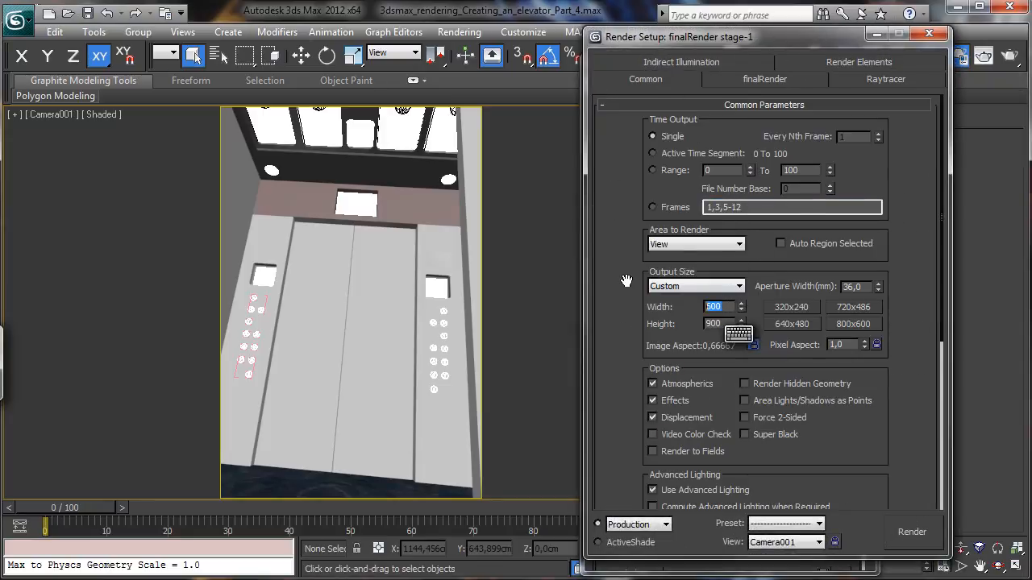
type("3")
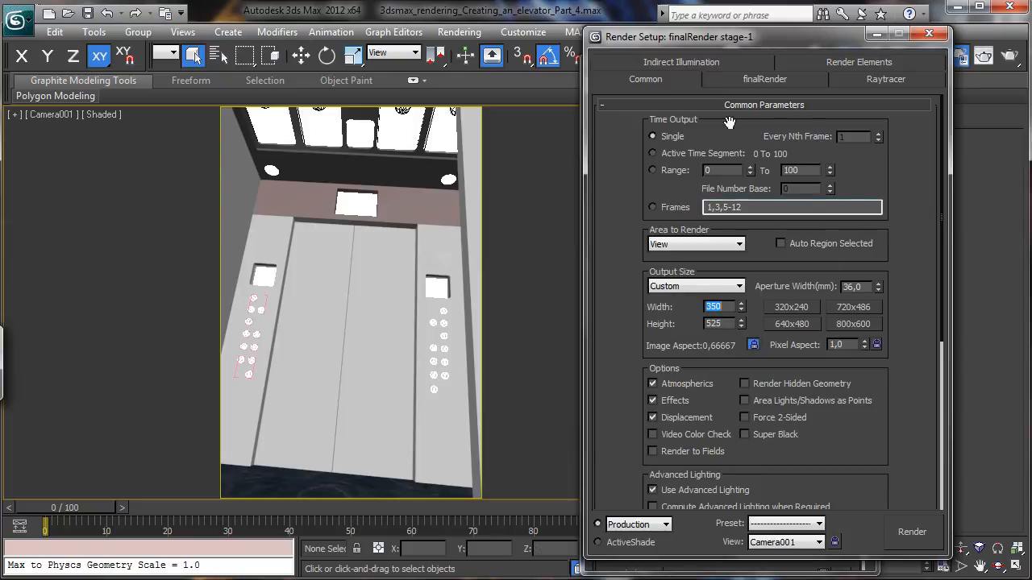
- Enable finalRender global illumination and choose the Fast preset for the AdaptiveQMC engine
left_click(732, 66)
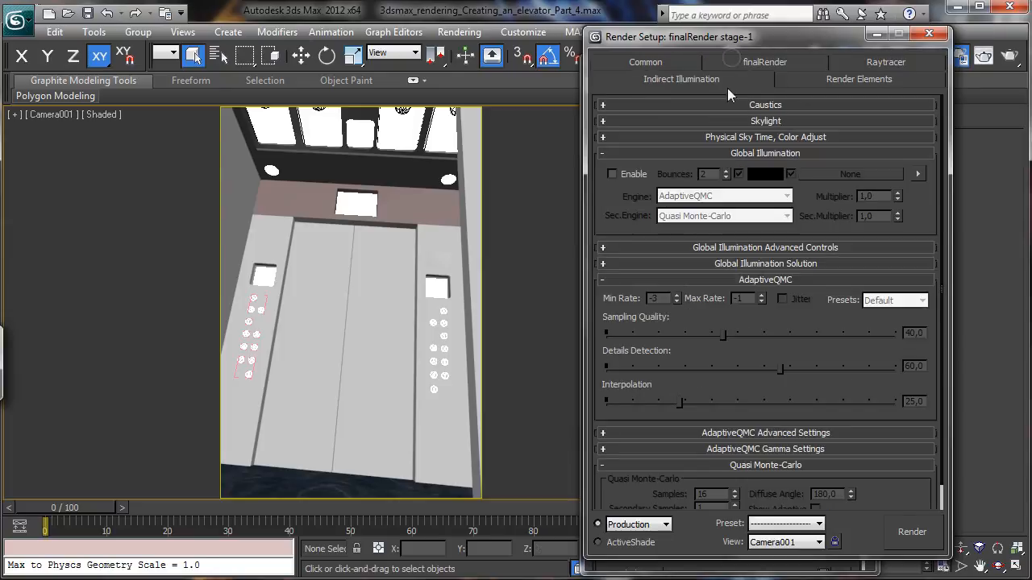
left_click(622, 175)
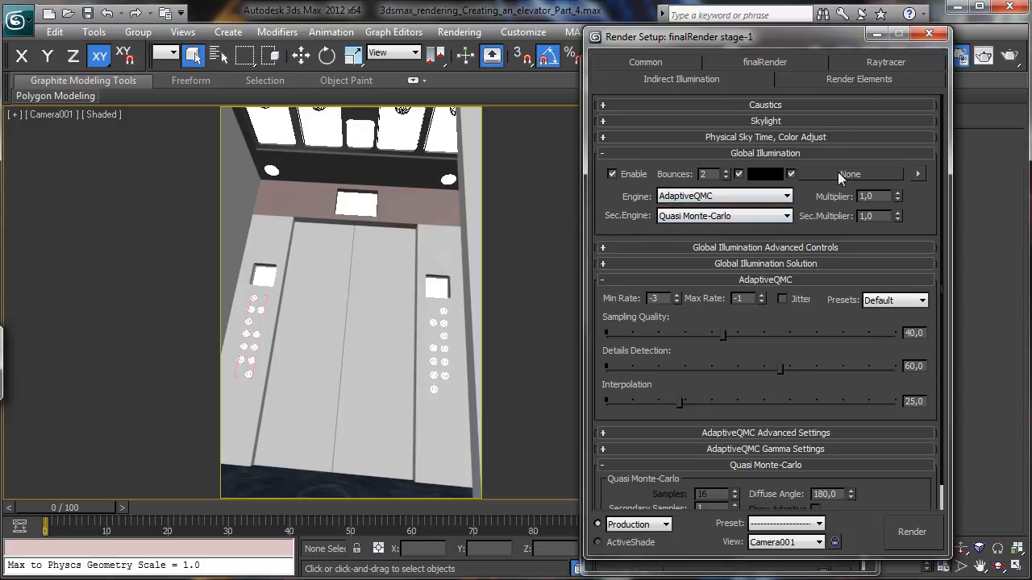
left_click(882, 302)
left_click(887, 323)
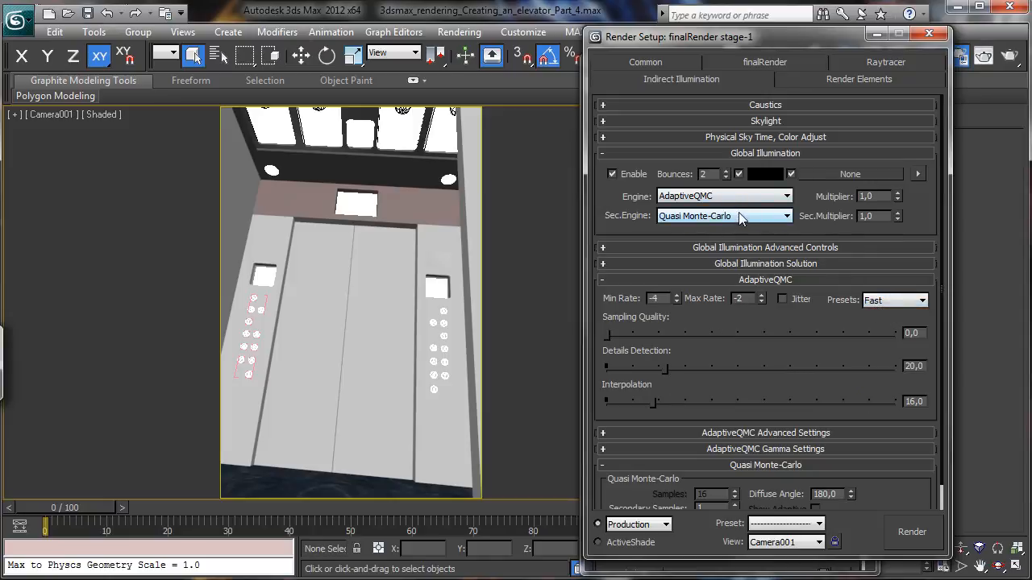
- Choose HarmonicsGI as the secondary global illumination engine with 250 samples and save the scene
left_click(743, 216)
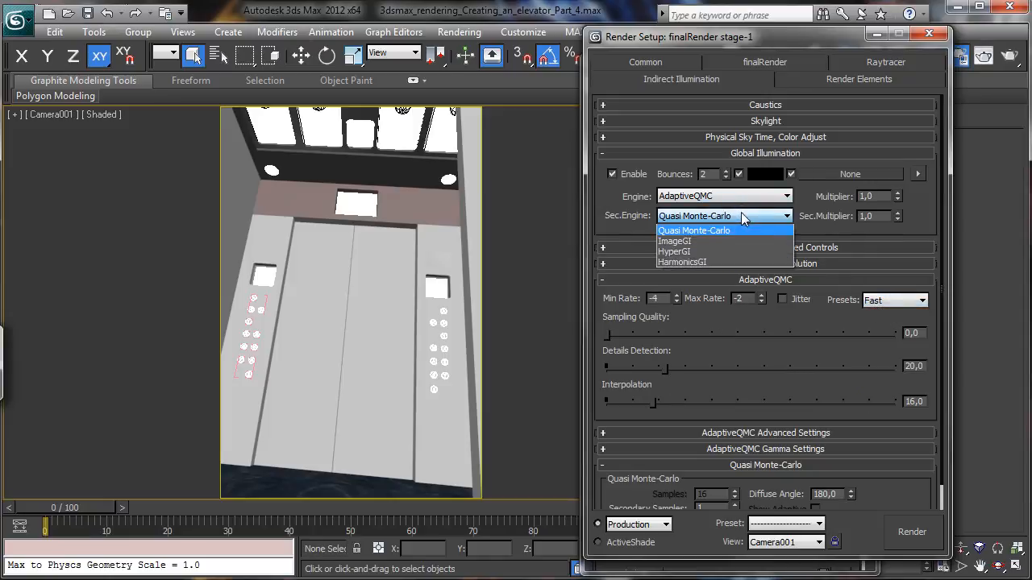
left_click(708, 266)
double_click(701, 487)
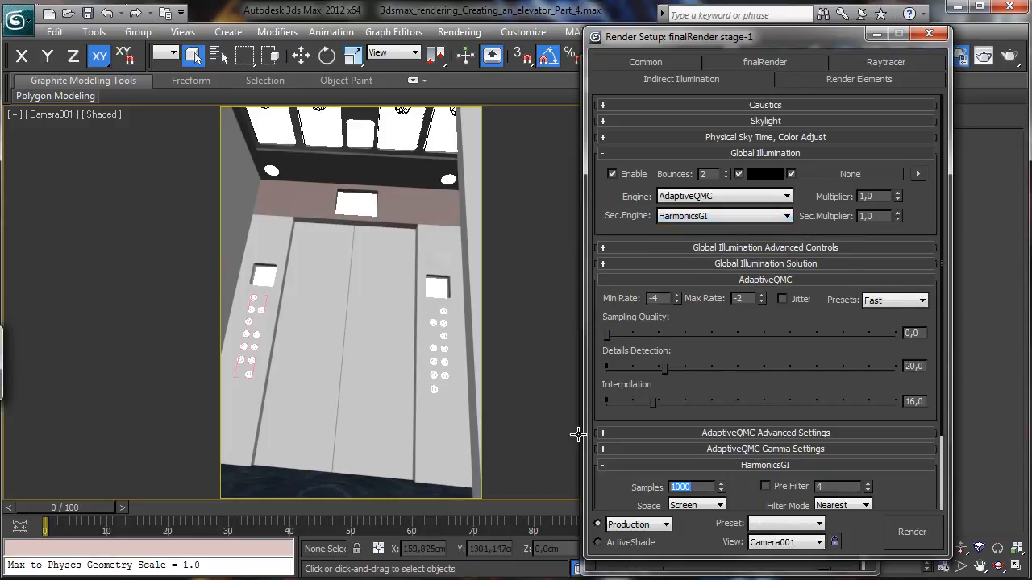
type("250")
left_click(87, 15)
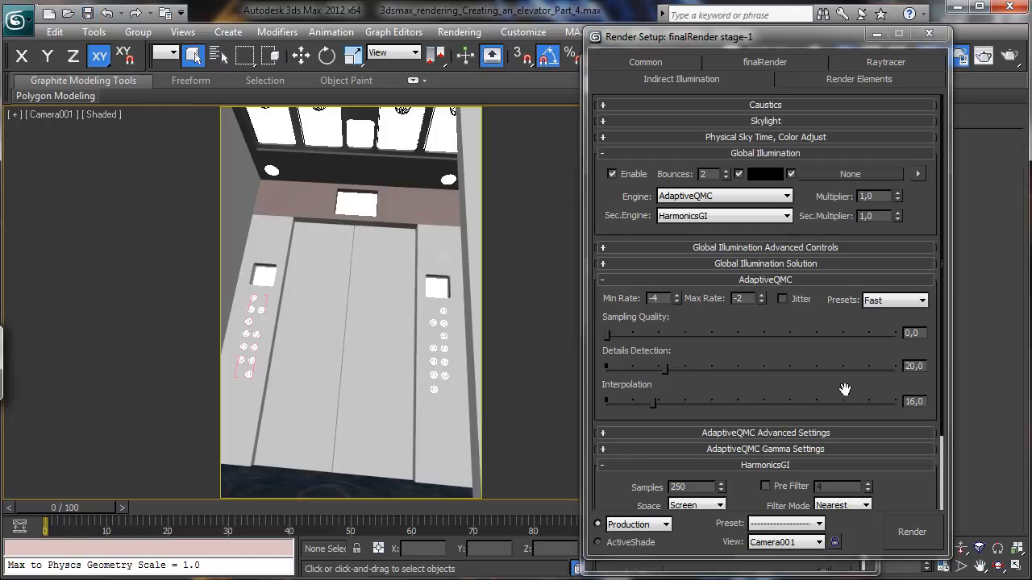
- Try a test render of Camera001, continuing past the missing map files, and cancel it before completion
left_click(912, 536)
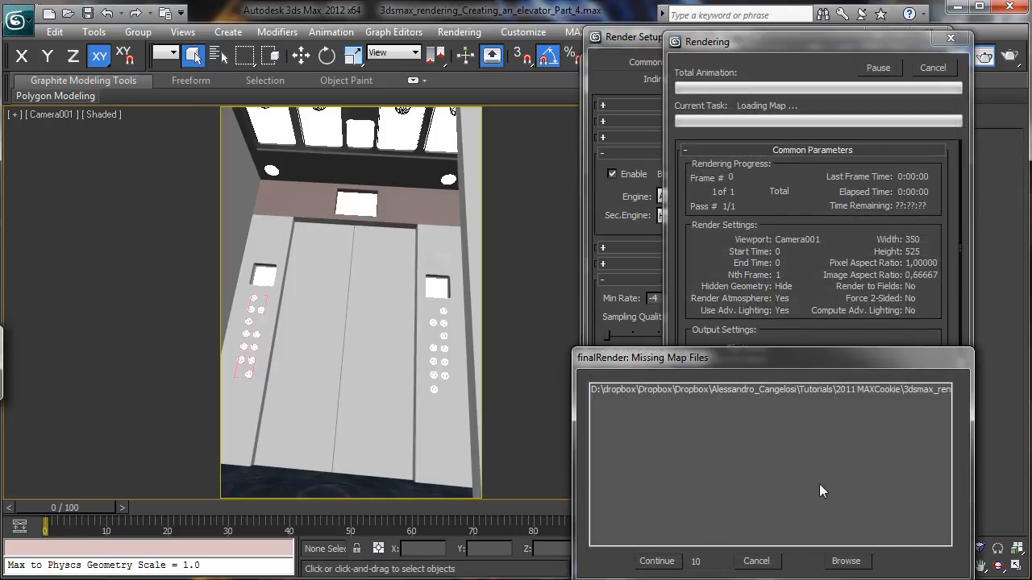
left_click(676, 561)
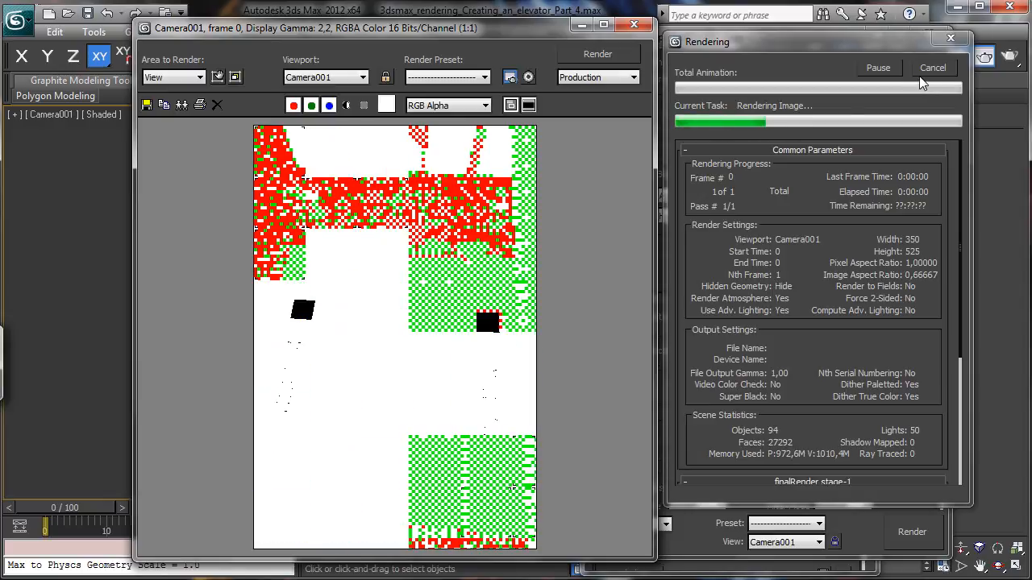
left_click(929, 70)
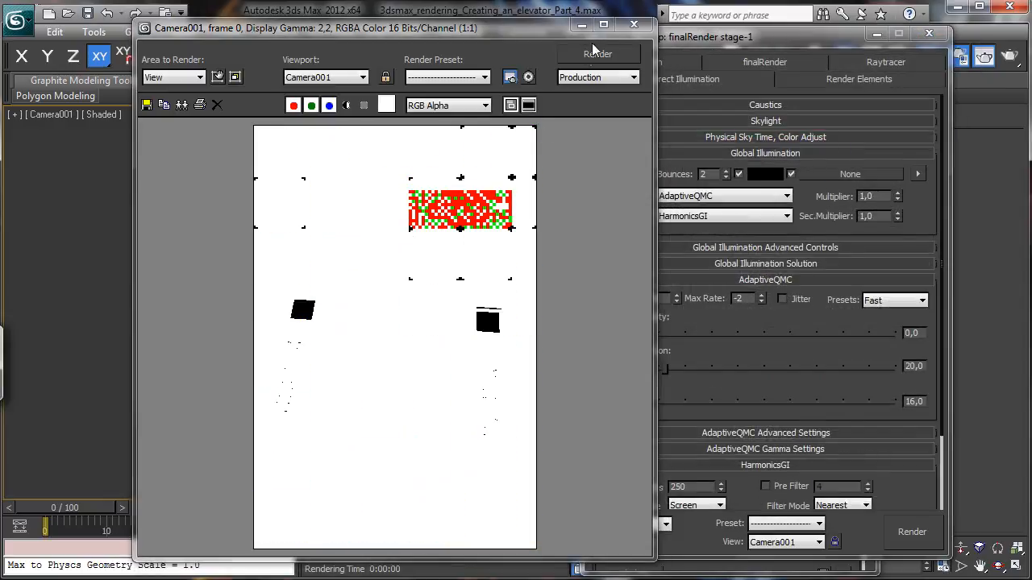
left_click(634, 24)
- Turn off the mr Photographic Exposure Control by setting the environment to no exposure control
left_click(458, 33)
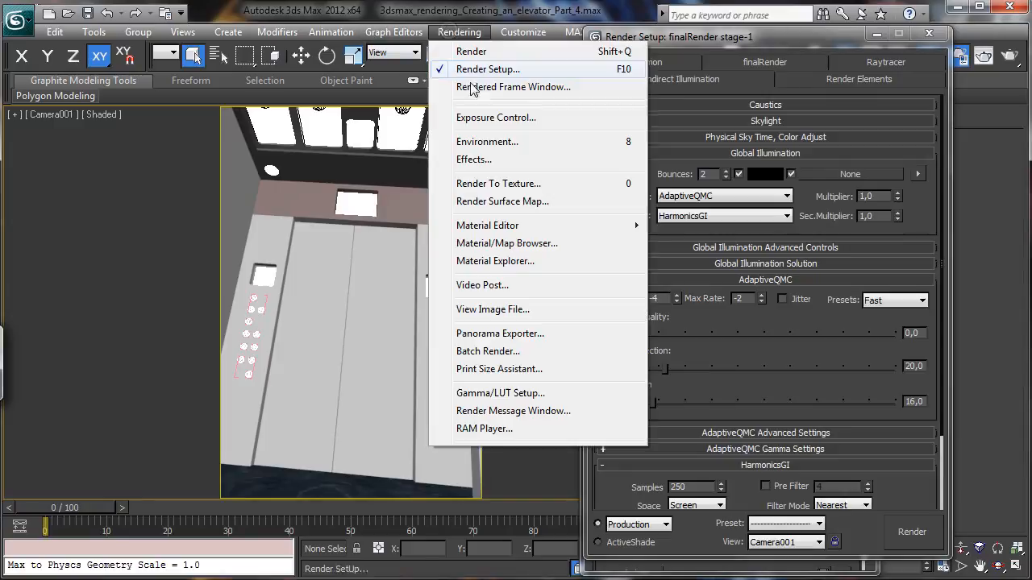
left_click(486, 142)
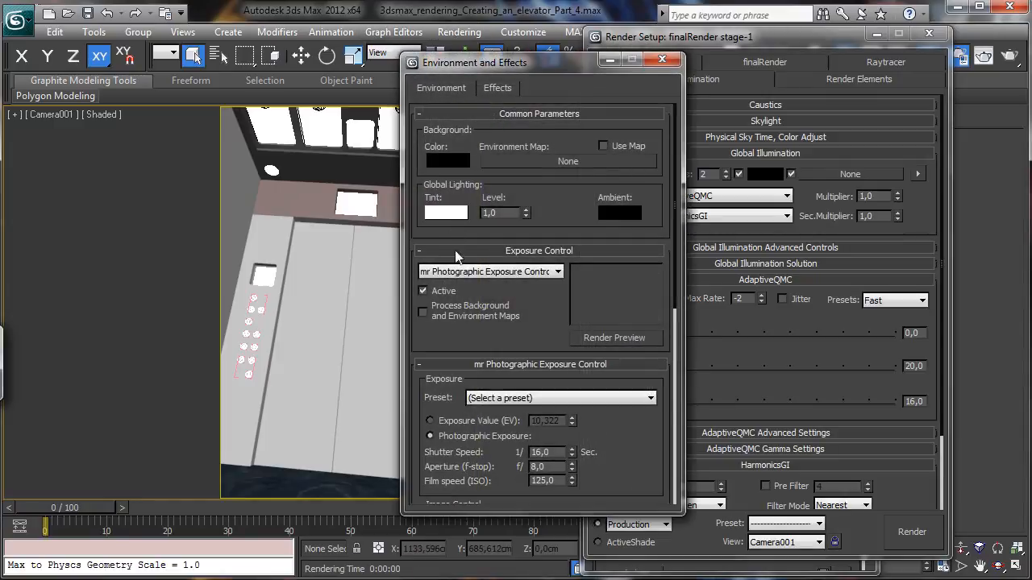
left_click(490, 272)
left_click(456, 281)
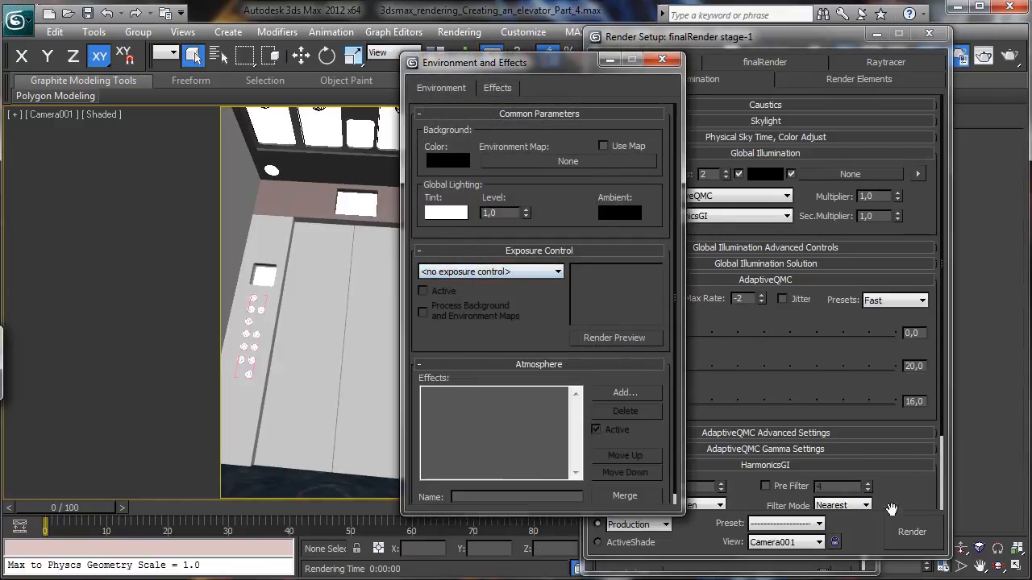
- Render Camera001 again despite the missing map files, check the result, and clear away the render and environment windows
left_click(909, 530)
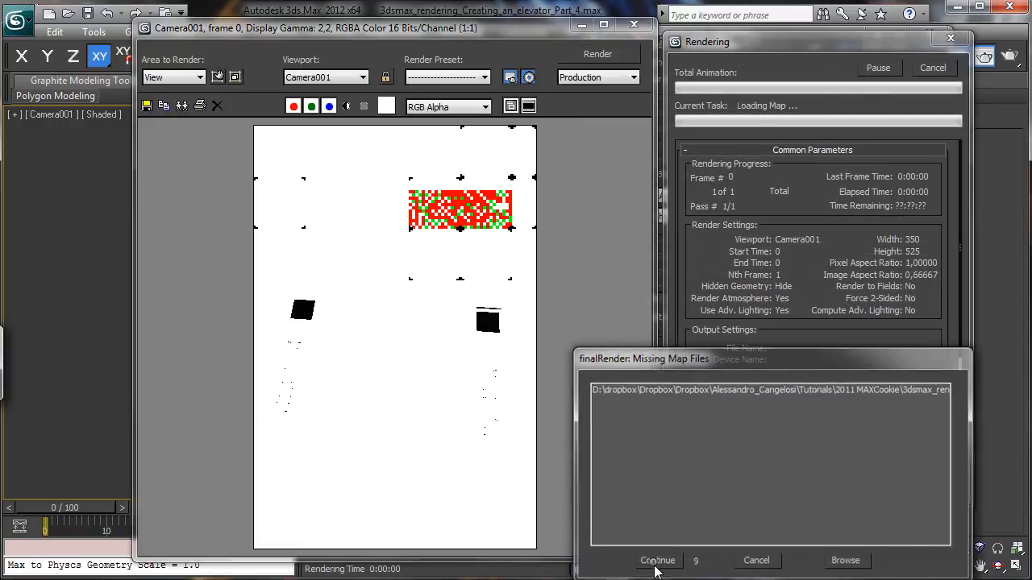
left_click(662, 564)
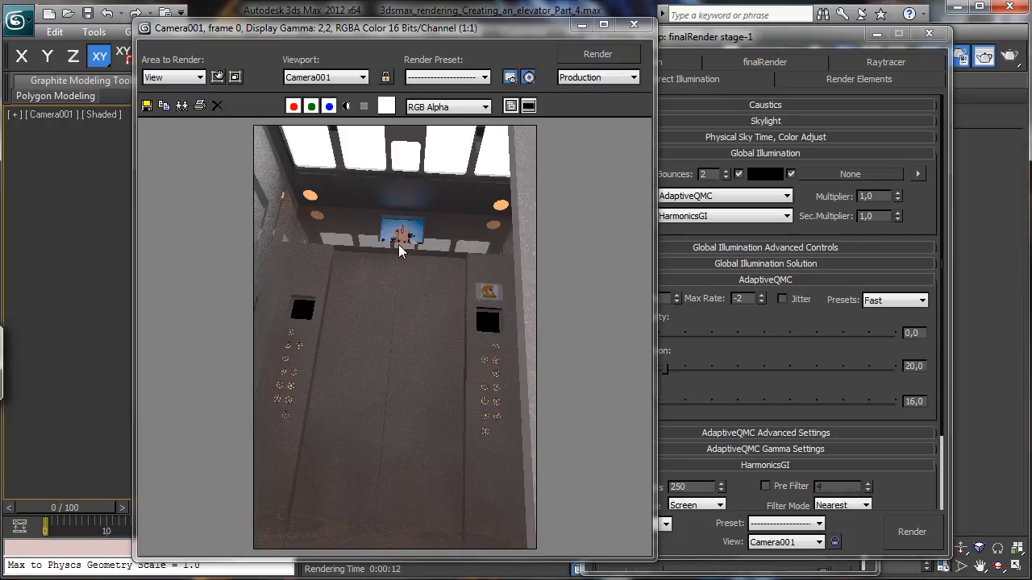
left_click(580, 25)
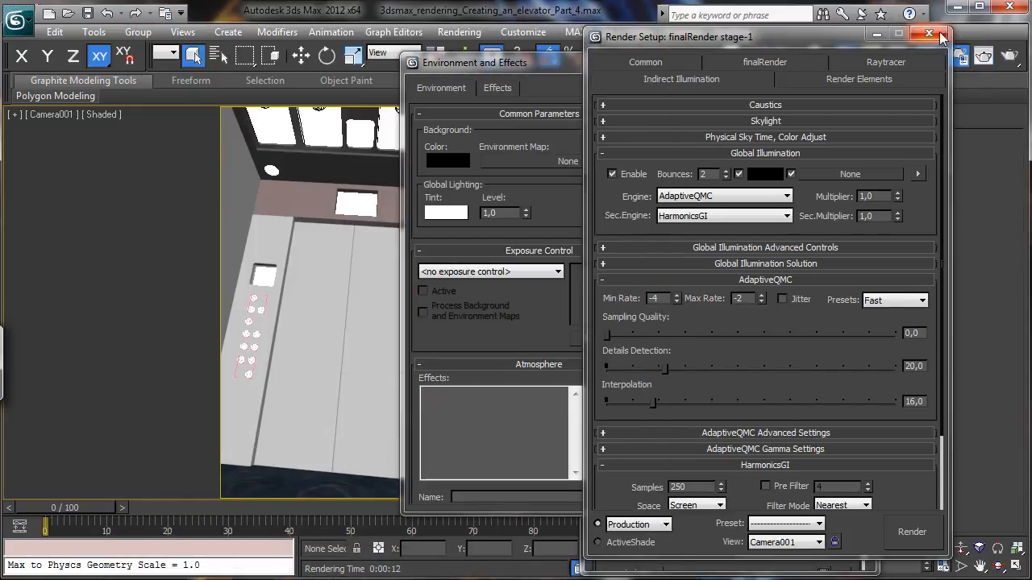
left_click(877, 33)
left_click(662, 59)
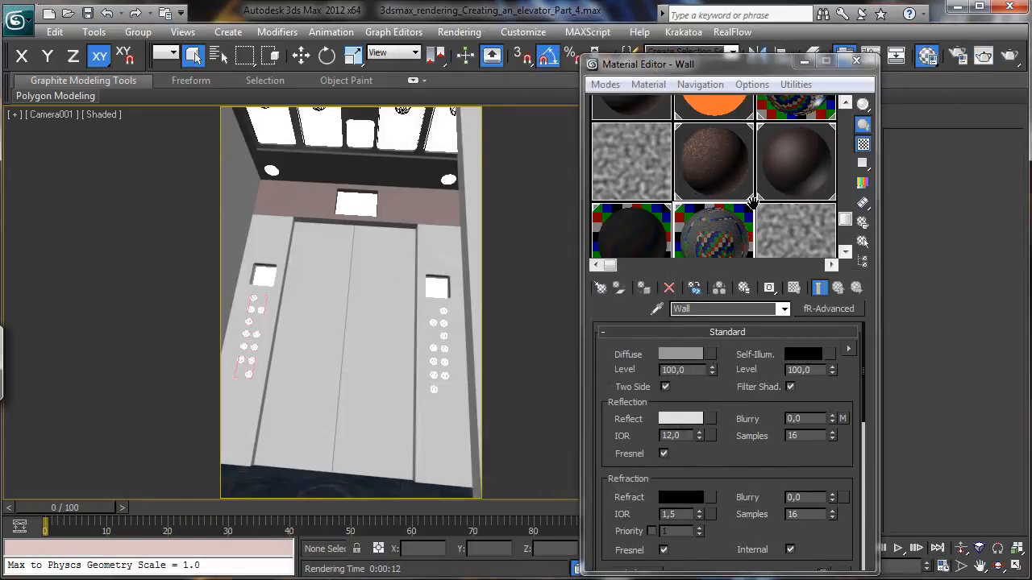
- Pick the Floor material from the elevator floor into an empty sample slot and copy its diffuse color map
scroll(752, 201, "down", 1)
middle_click_drag(756, 177, 707, 150)
left_click(707, 143)
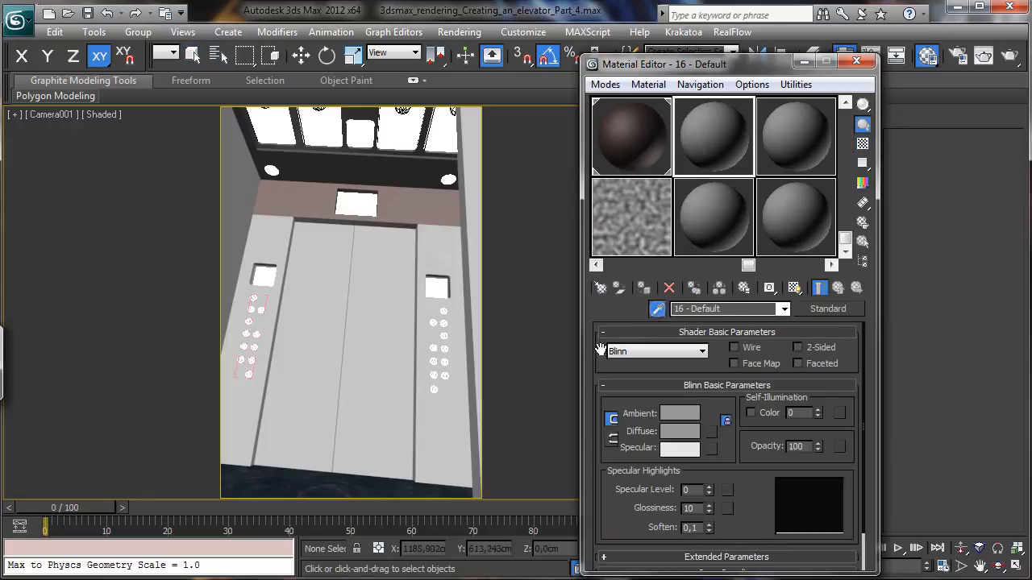
left_click(405, 471)
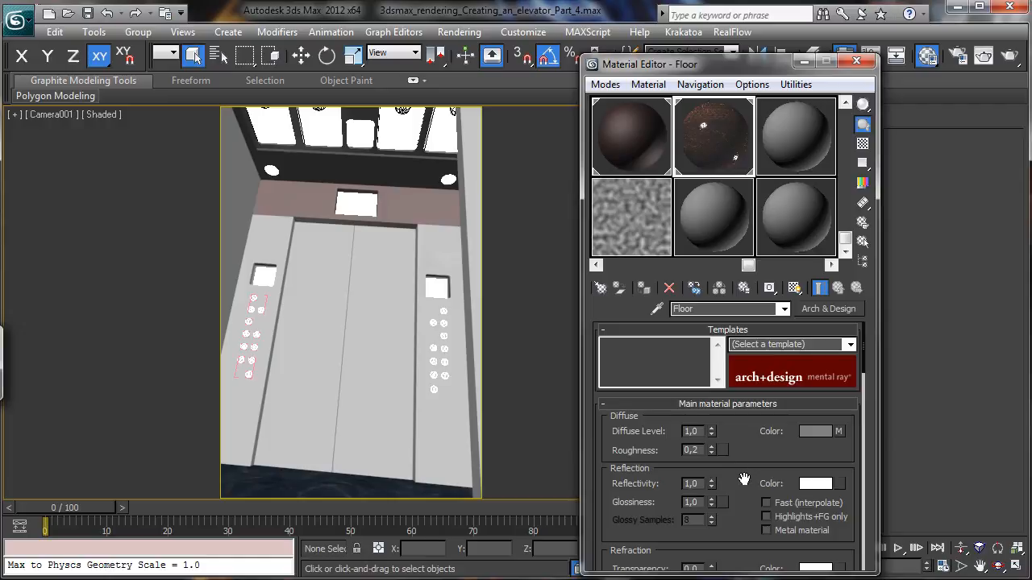
left_click_drag(793, 432, 736, 490)
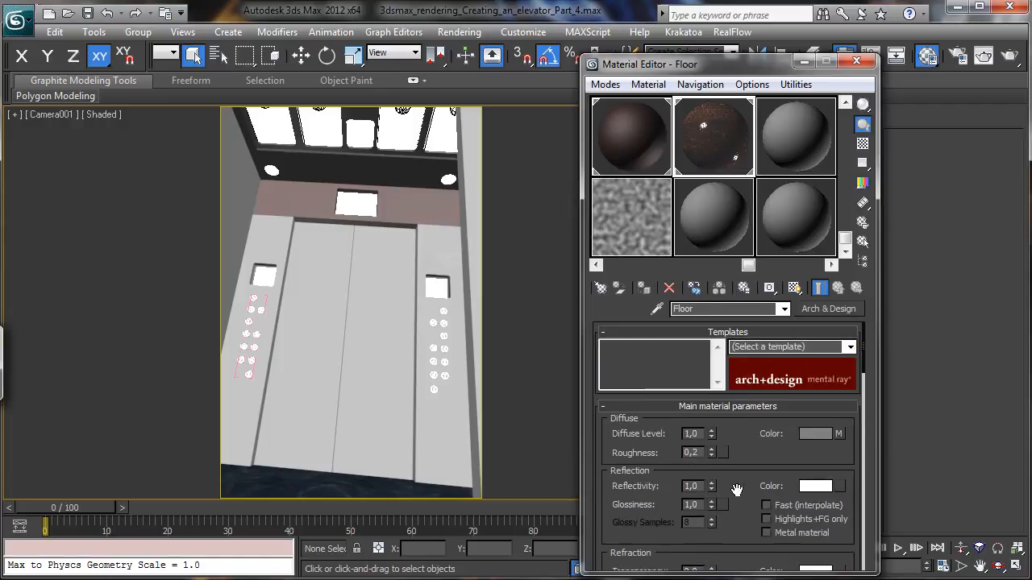
right_click(840, 434)
left_click(874, 461)
- Change the Floor material to fR-Advanced and paste the copied map into its diffuse slot
left_click(822, 309)
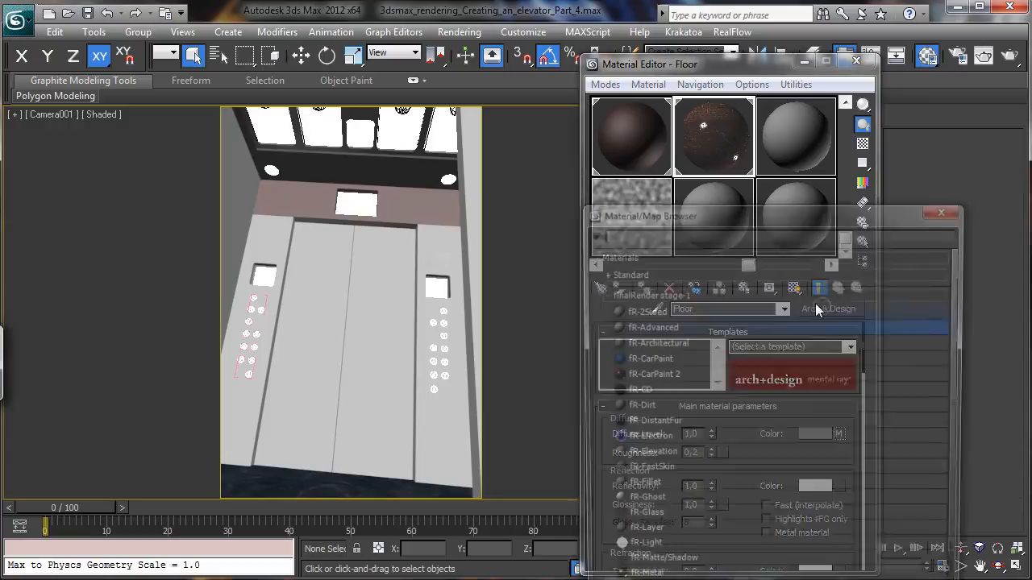
double_click(742, 330)
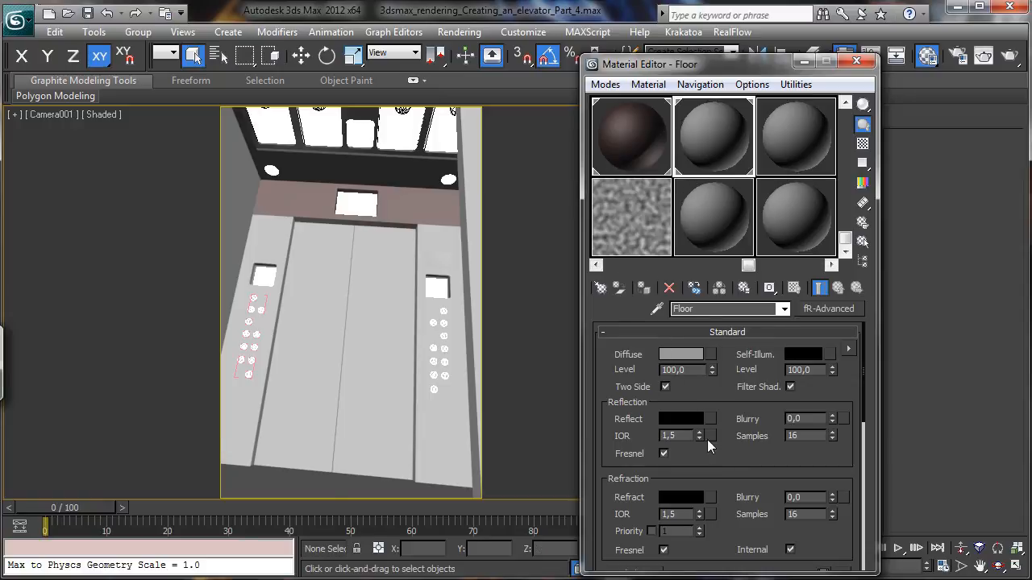
right_click(709, 355)
left_click(743, 376)
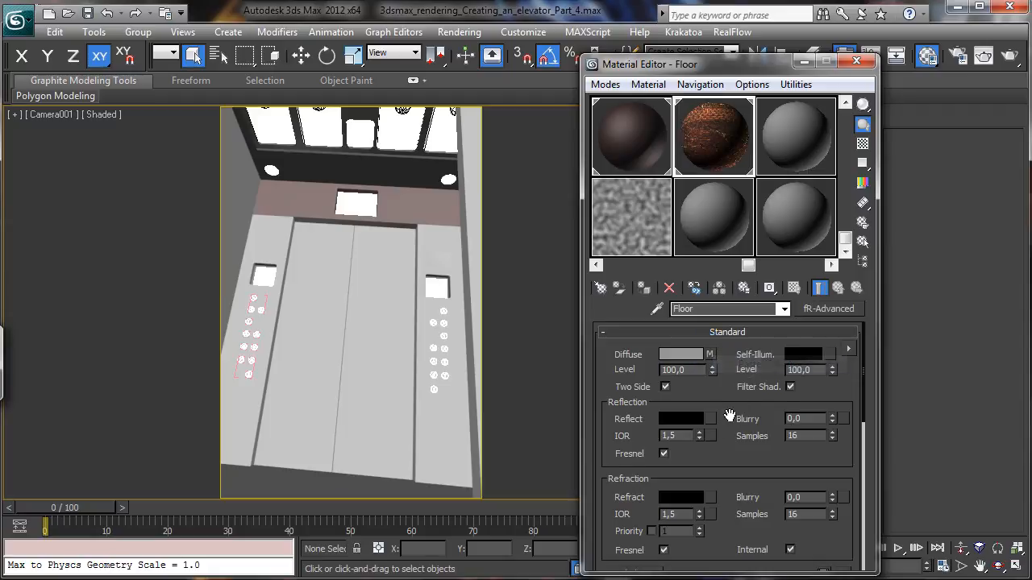
- Set the Floor material's reflection color to a dark grey and its reflection blurry value to 42
left_click(683, 420)
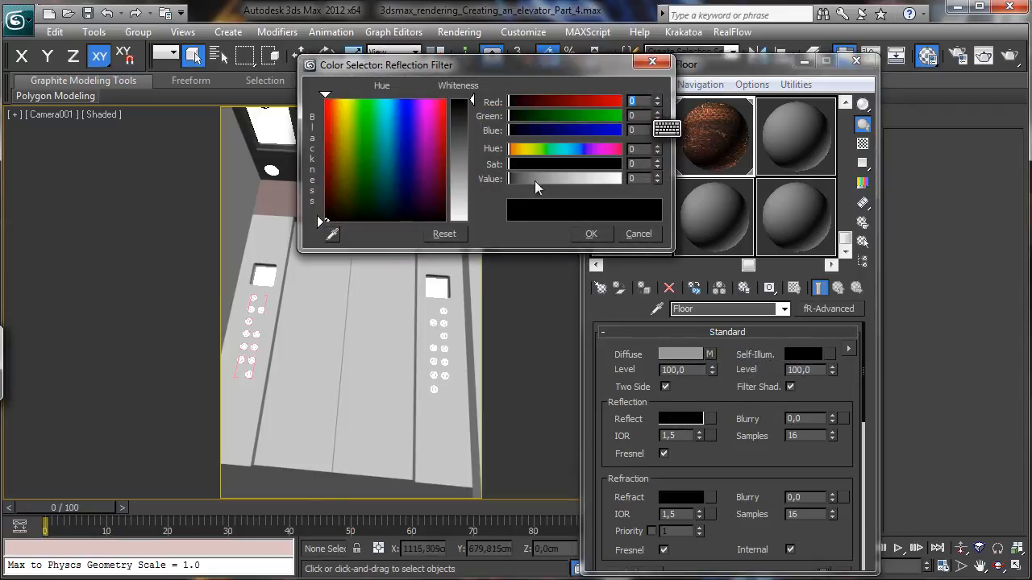
left_click_drag(535, 180, 554, 188)
left_click(591, 234)
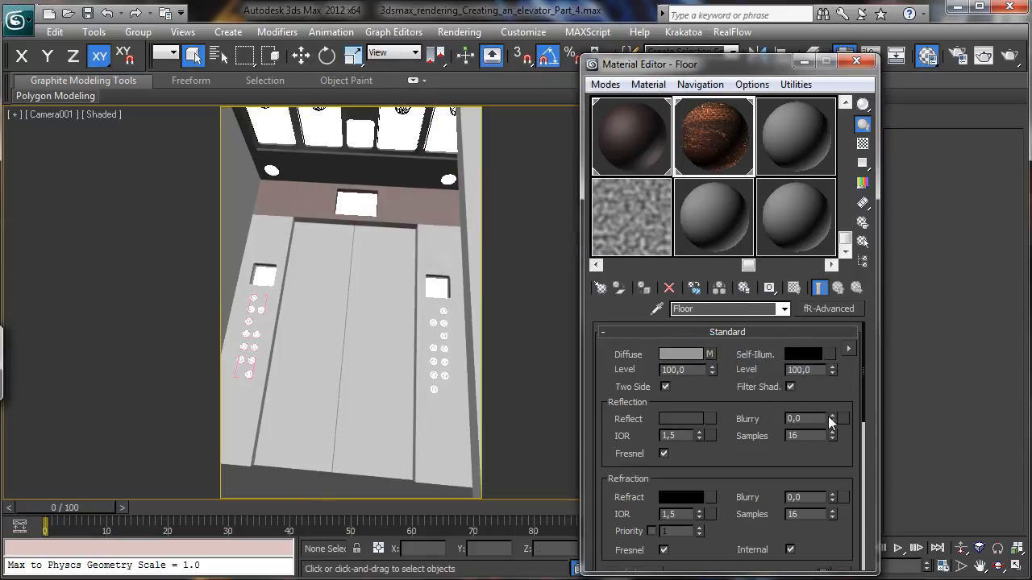
left_click_drag(831, 418, 832, 400)
left_click(805, 421)
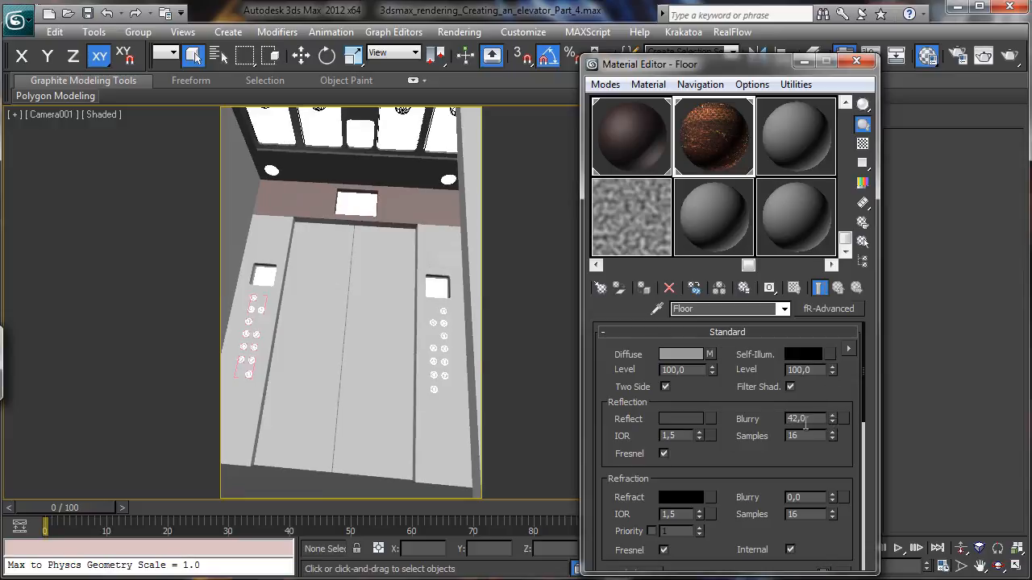
- Set the Floor material's reflection IOR to 6 and check its shading settings
double_click(668, 435)
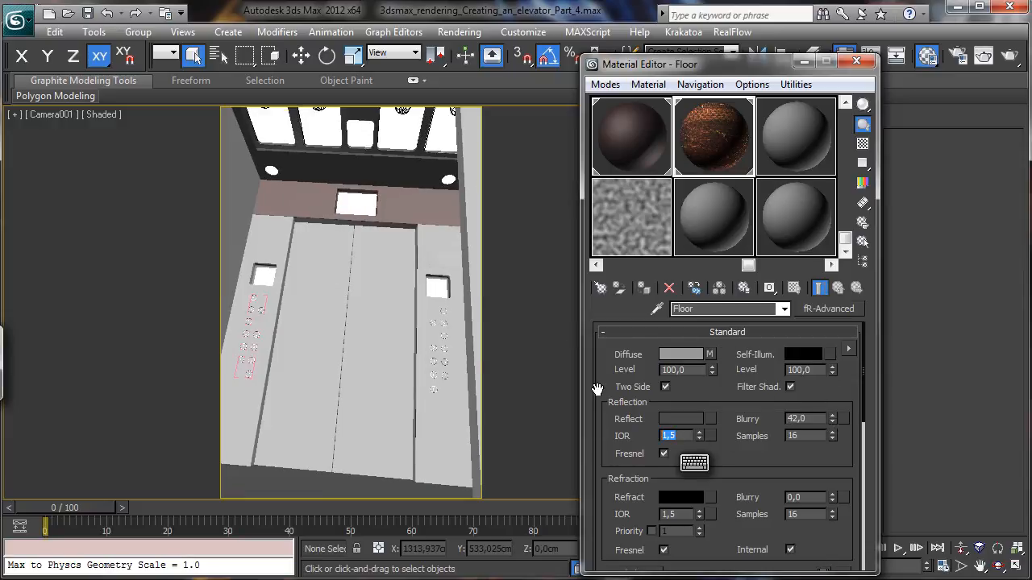
type("6")
key("Return")
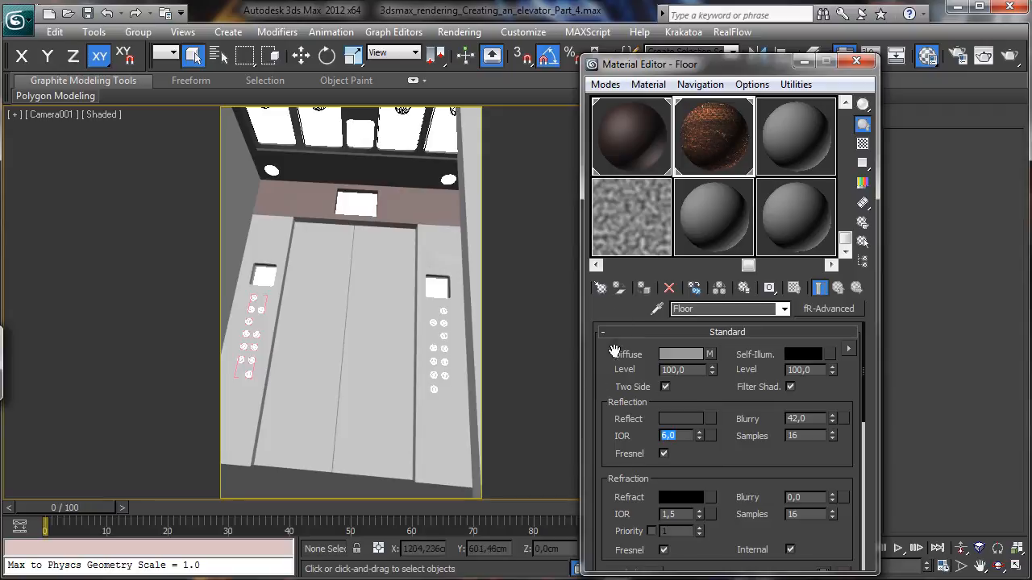
left_click_drag(690, 472, 716, 382)
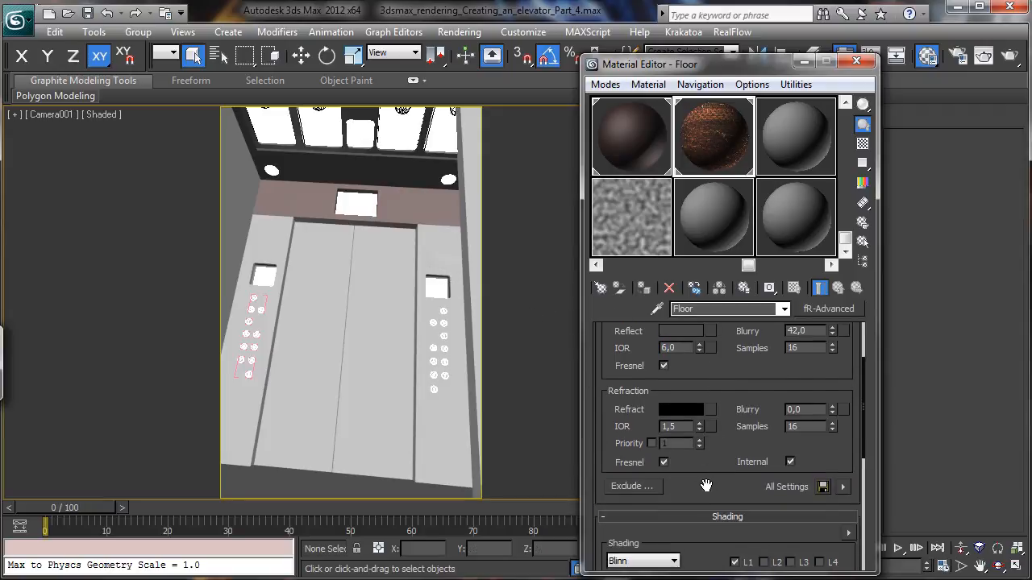
left_click_drag(708, 545, 708, 468)
left_click_drag(737, 520, 737, 502)
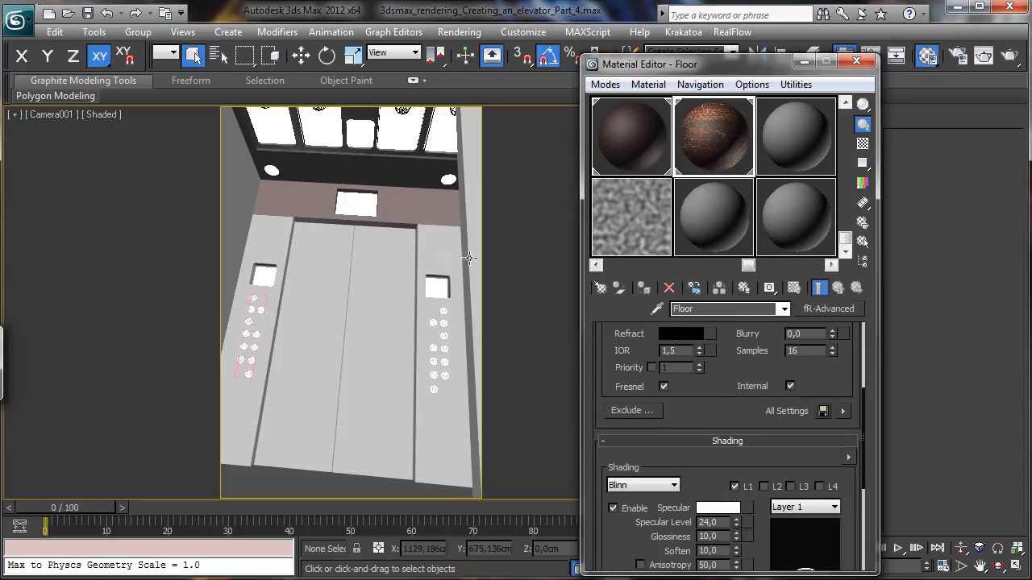
- Pick the Glass screen material from the display above the doors into an empty sample slot and change it to fR-Advanced
left_click(798, 142)
left_click(657, 308)
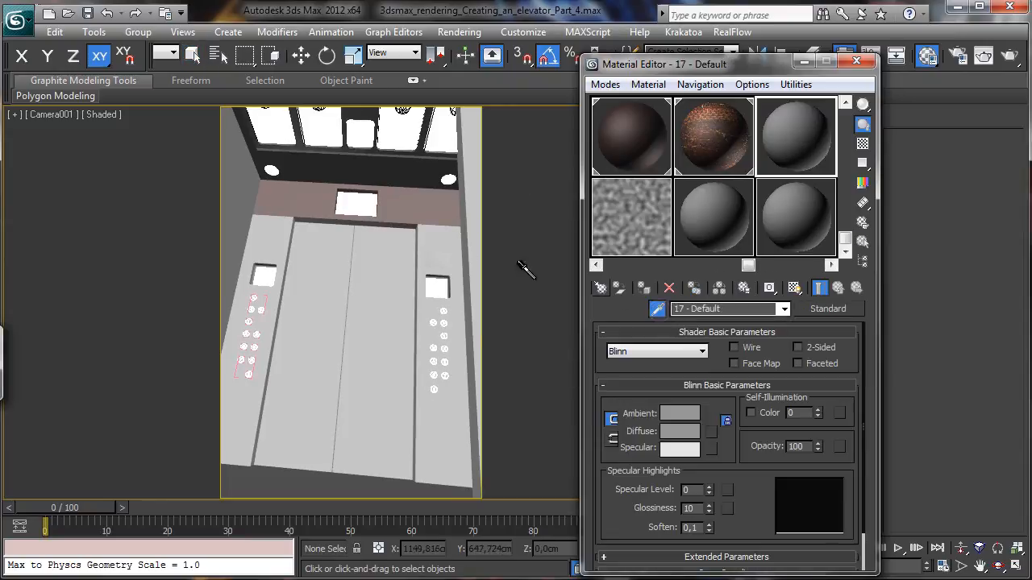
left_click(347, 194)
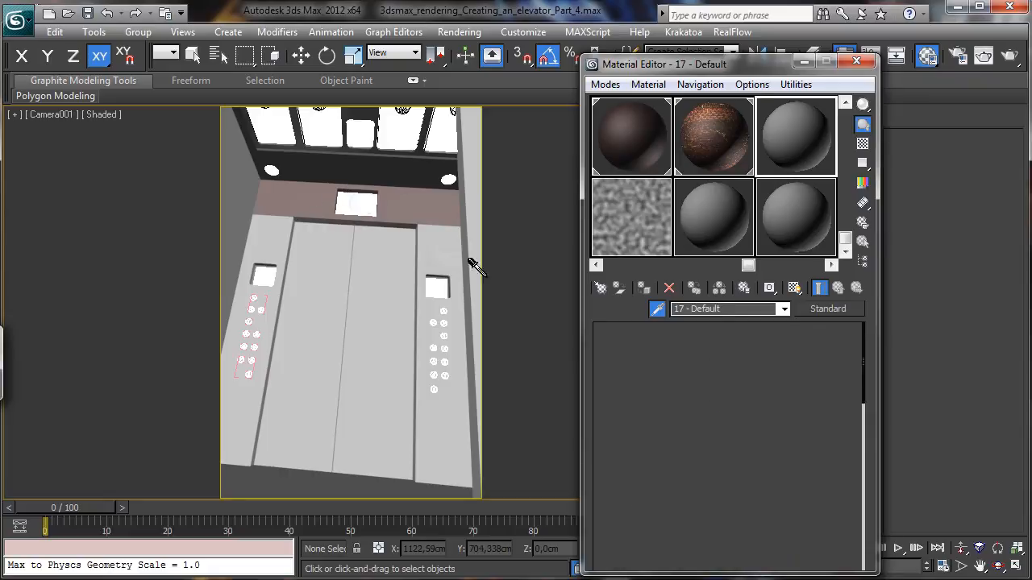
scroll(749, 461, "up", 3)
left_click(829, 309)
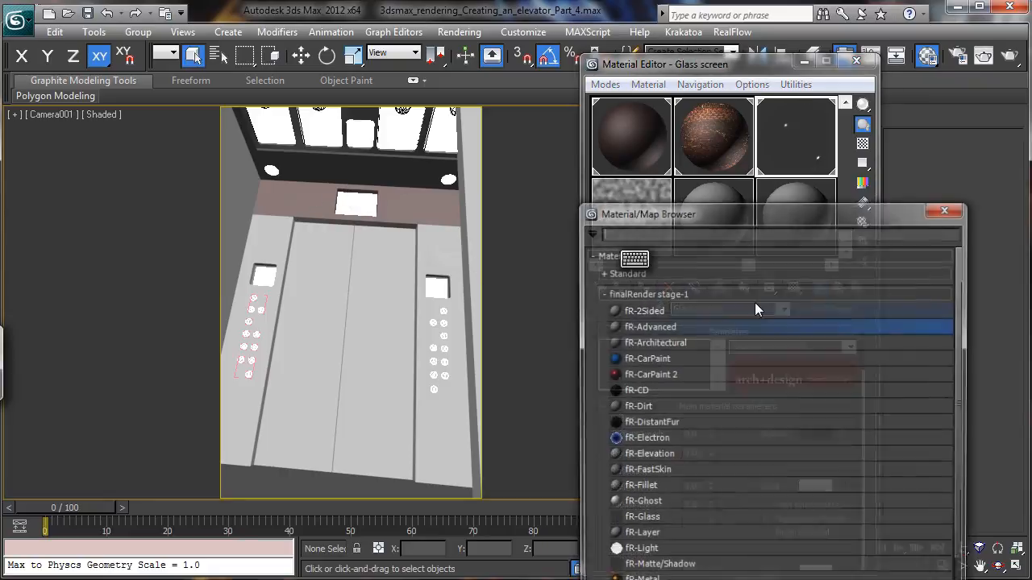
double_click(664, 328)
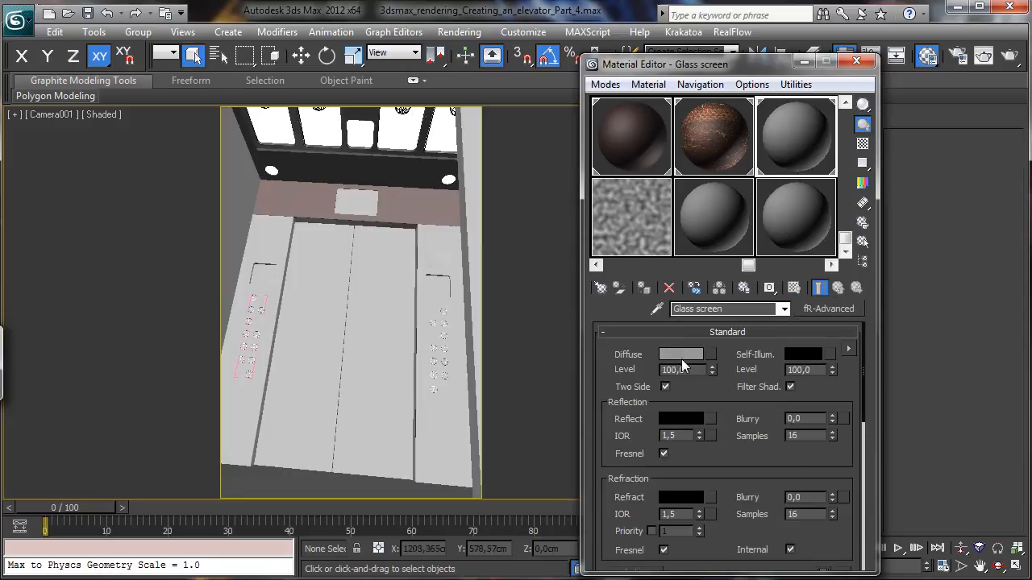
- Set the Glass screen material's diffuse color to black
left_click(681, 355)
left_click_drag(529, 178, 464, 173)
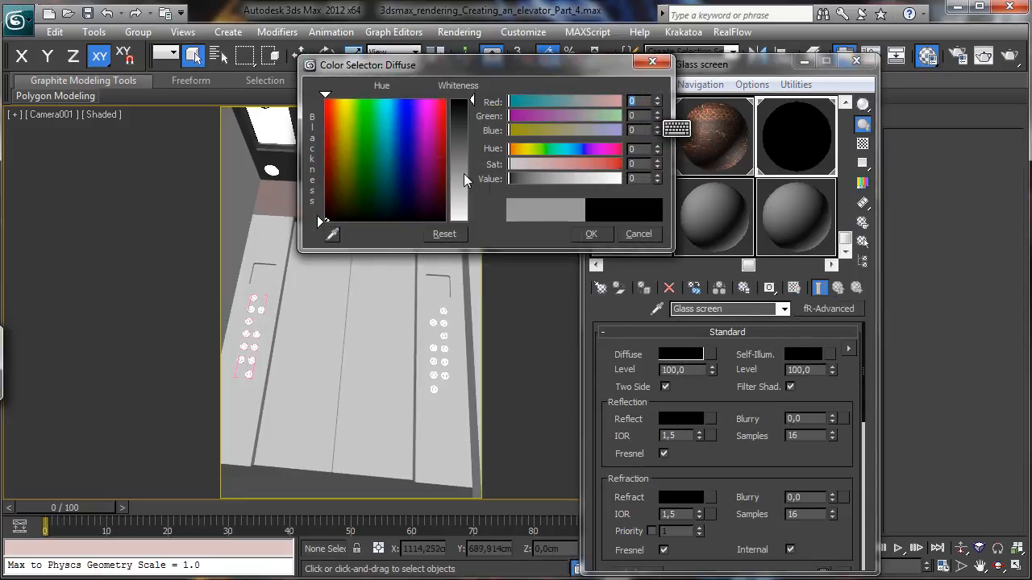
left_click(591, 233)
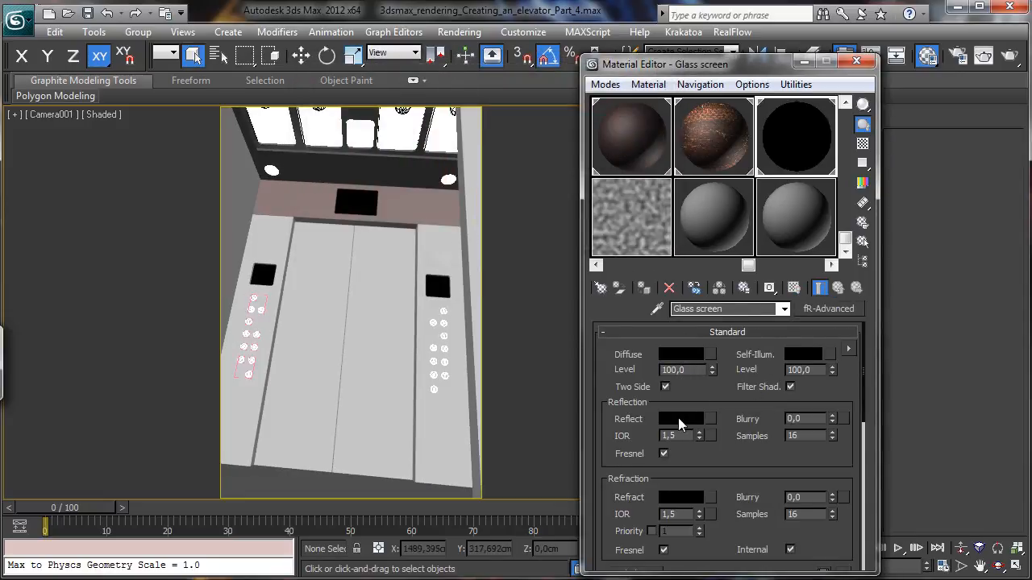
- Set the Glass screen material's refraction color to white (255) and its refraction IOR to 1,4
left_click(681, 497)
left_click_drag(571, 178, 636, 178)
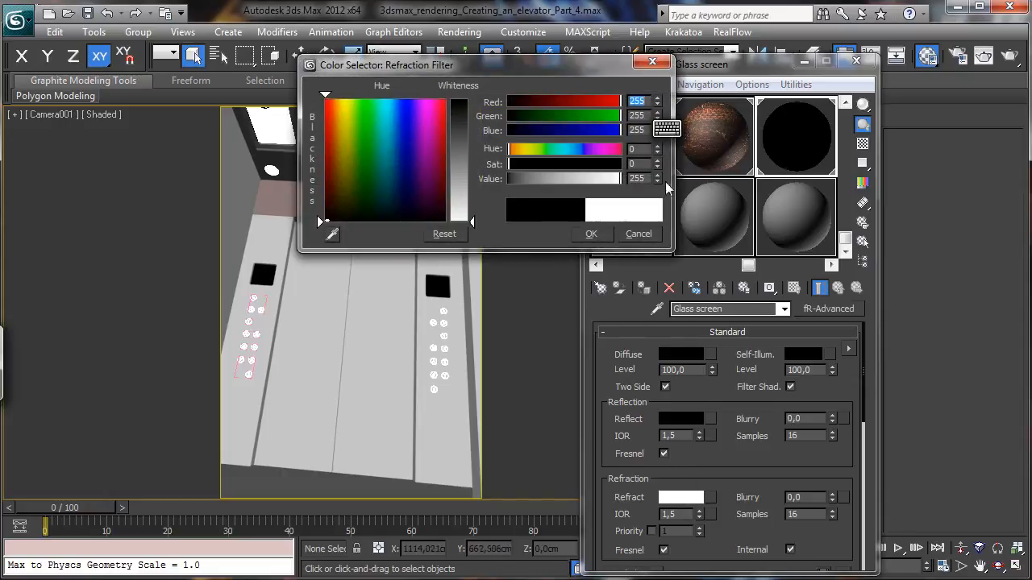
left_click(584, 237)
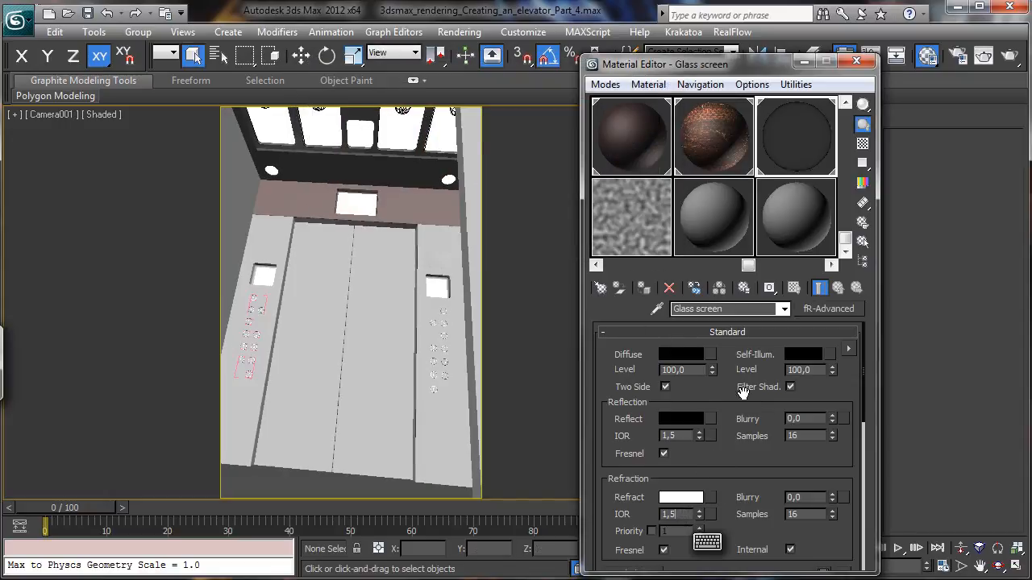
key("BackSpace")
type("4")
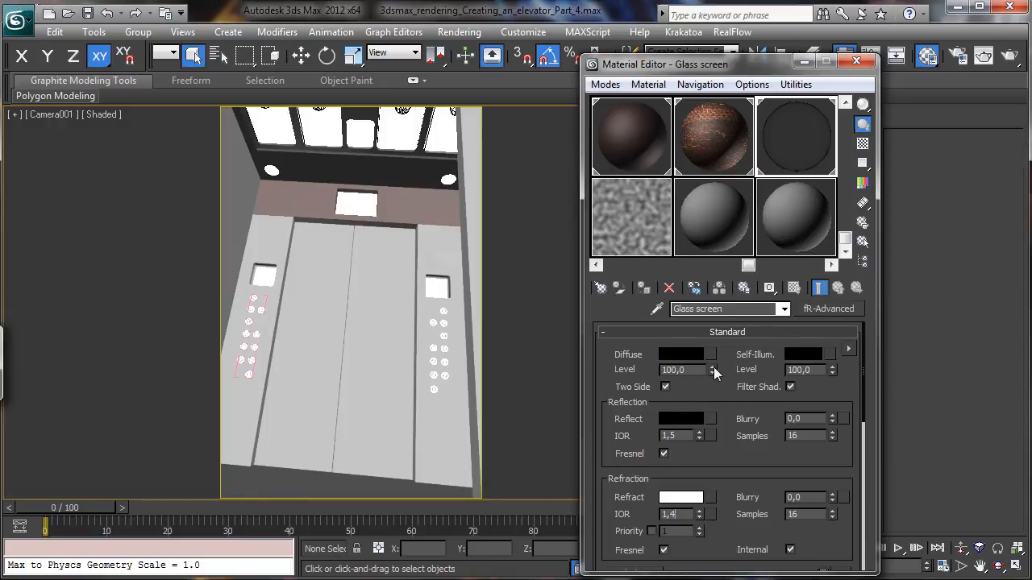
- Set the Glass screen material's reflection color to dark grey and show the checkered background in its sample slot
key("Return")
left_click(683, 420)
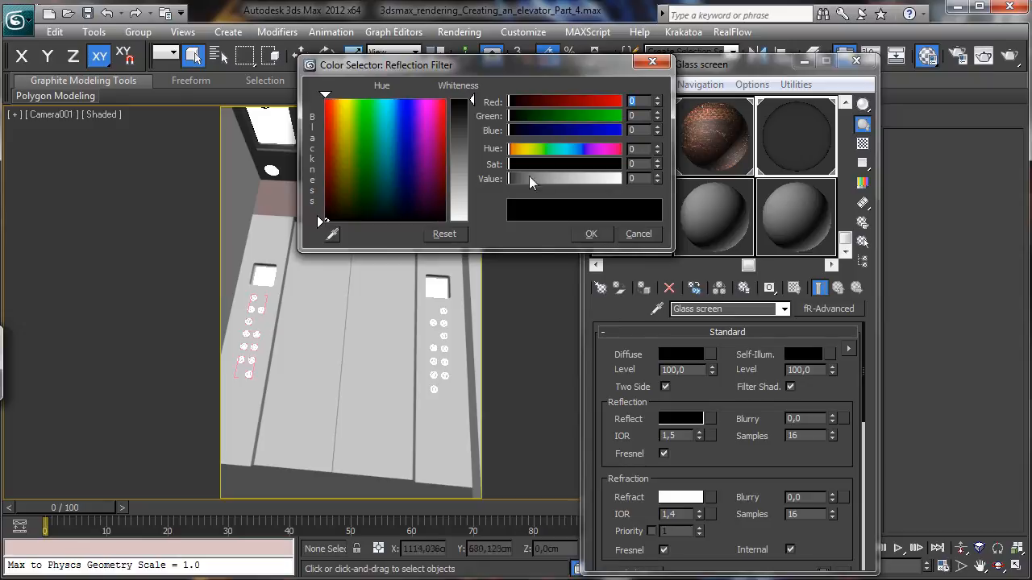
left_click_drag(530, 176, 525, 177)
left_click(591, 234)
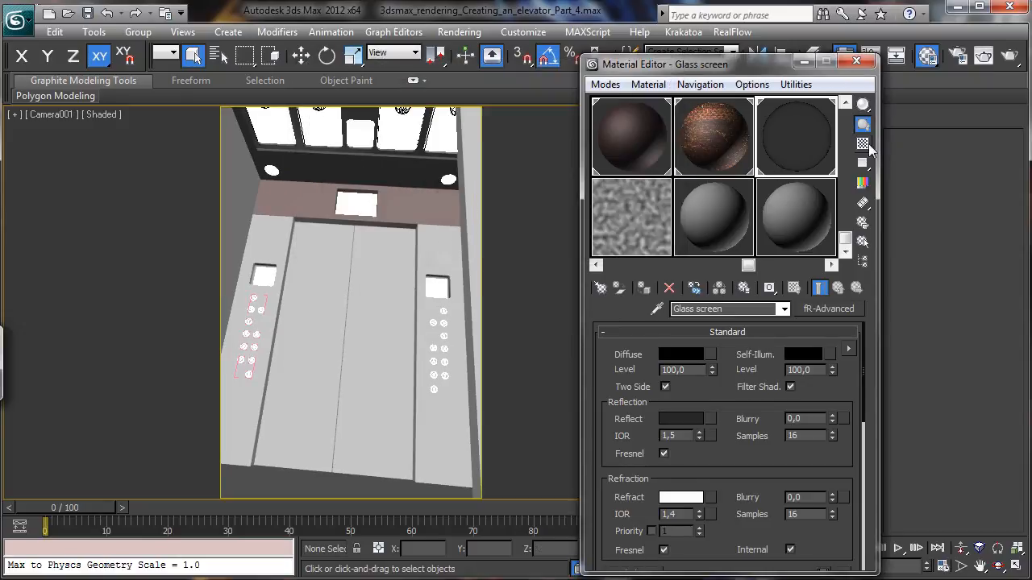
left_click(862, 144)
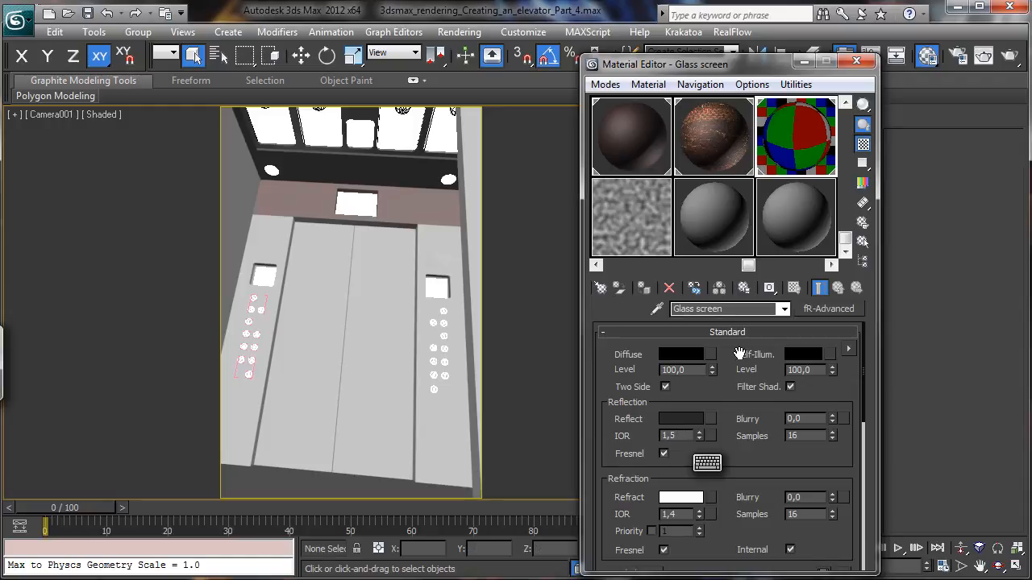
- Set the Glass screen material's specular level to 23 in its shading settings
key("BackSpace")
type("4")
key("Return")
scroll(726, 465, "down", 4)
left_click_drag(737, 500, 736, 481)
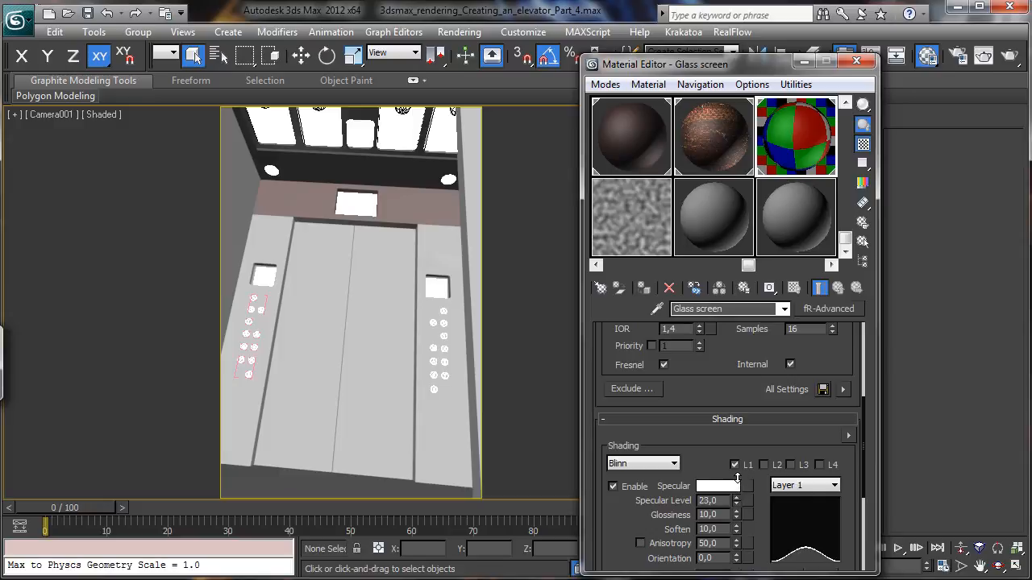
- Select the Screen_Glass plane in front of the display above the doors and hide it
left_click(355, 204)
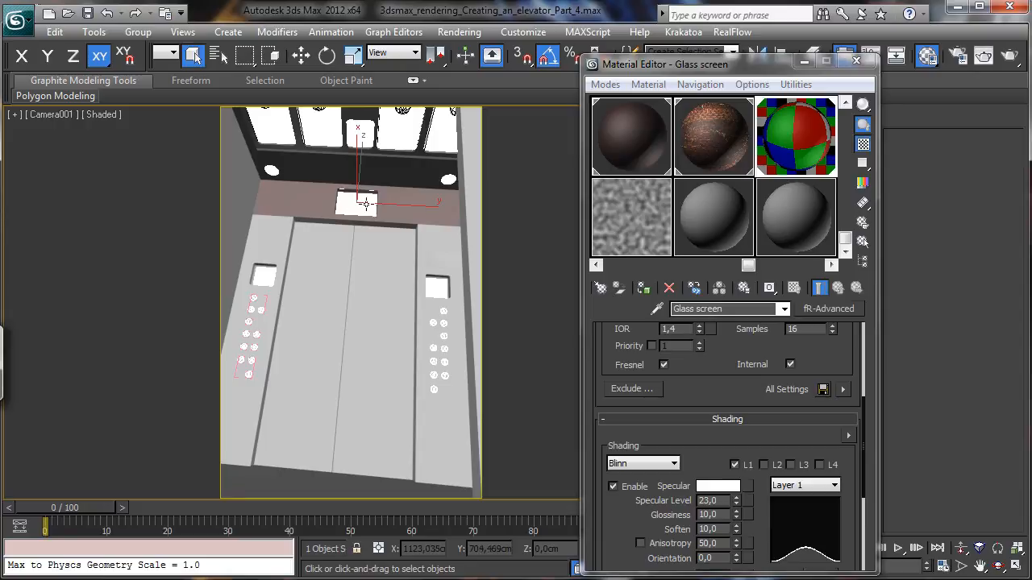
left_click_drag(753, 84, 636, 211)
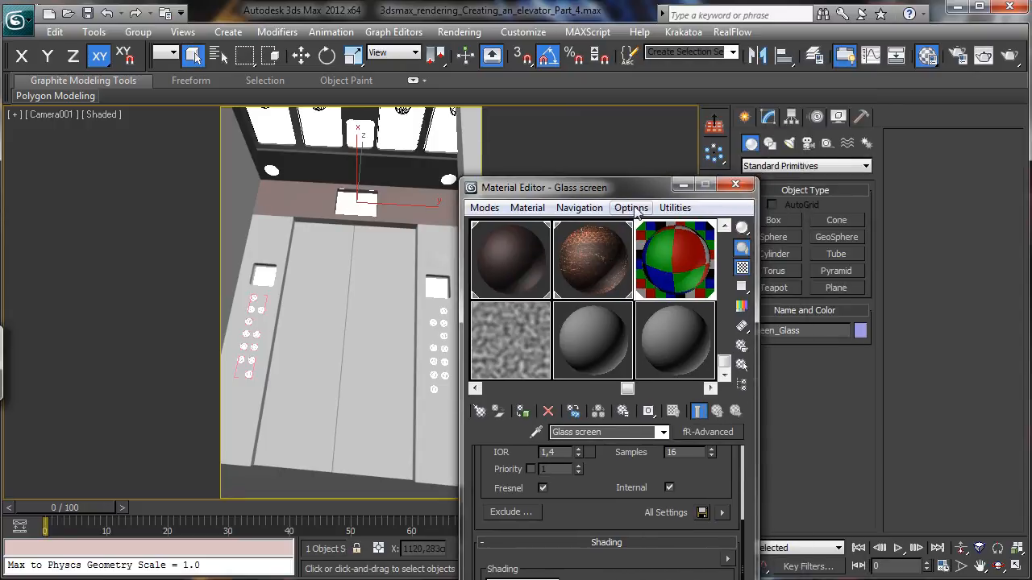
left_click(684, 184)
left_click(769, 118)
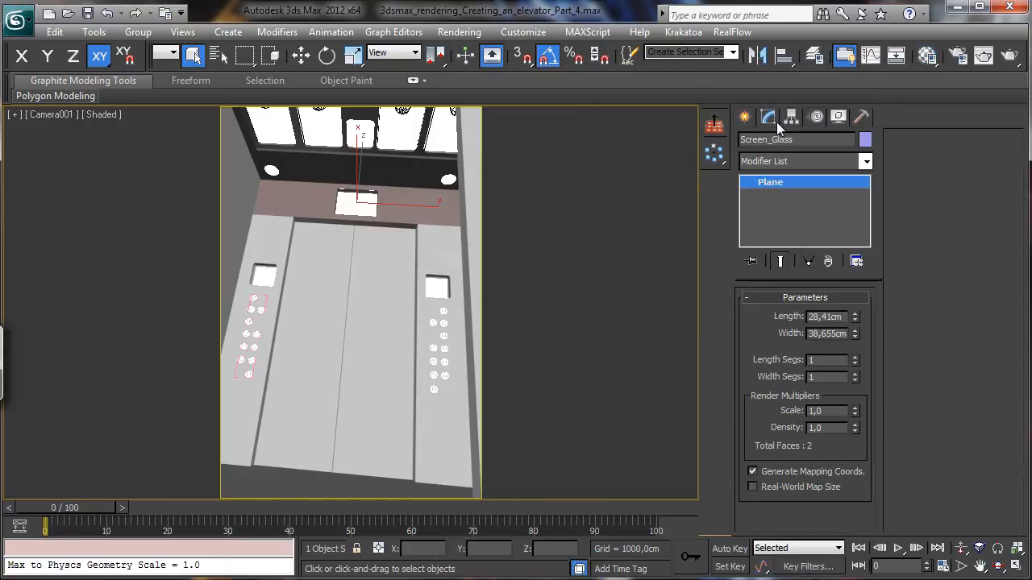
left_click(839, 117)
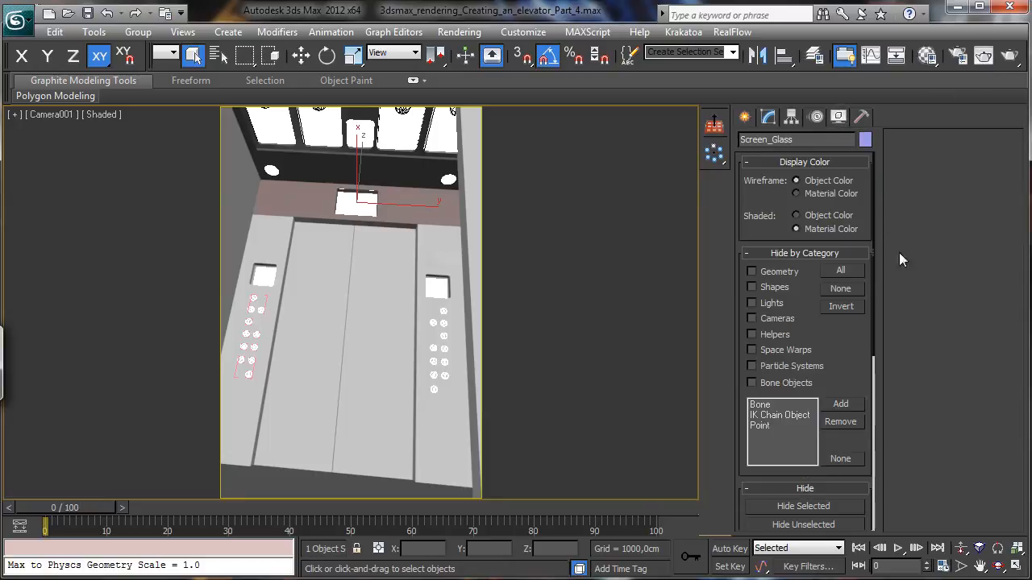
left_click(803, 508)
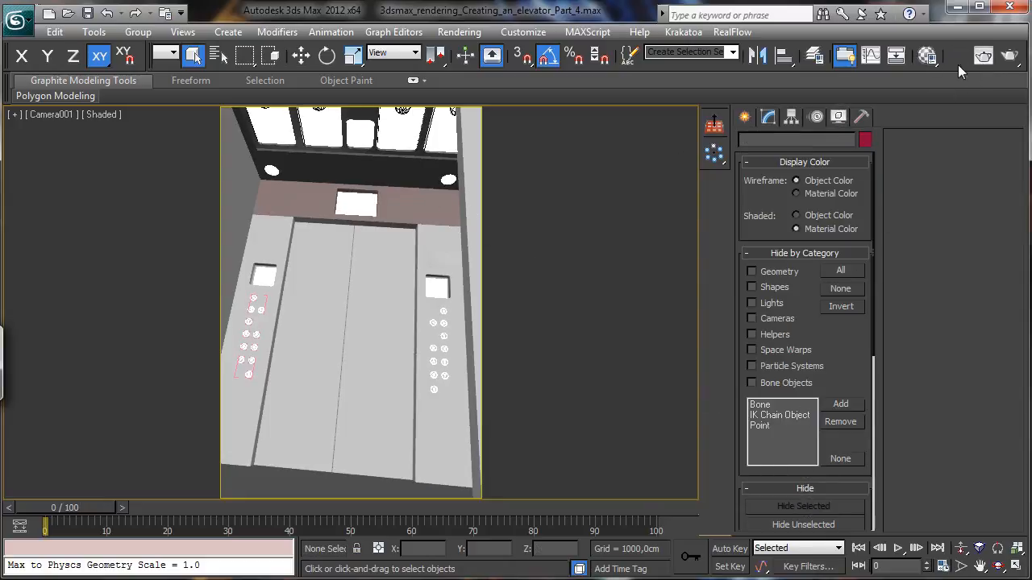
- Pick the Screen material from the display above the doors into an empty sample slot
left_click(927, 56)
left_click(622, 342)
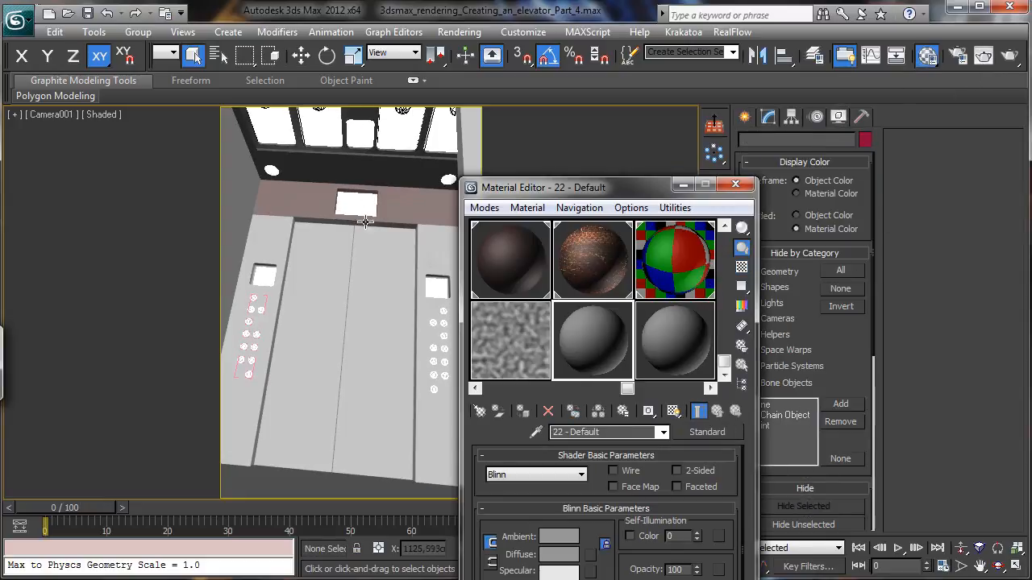
left_click_drag(599, 191, 681, 70)
left_click(616, 312)
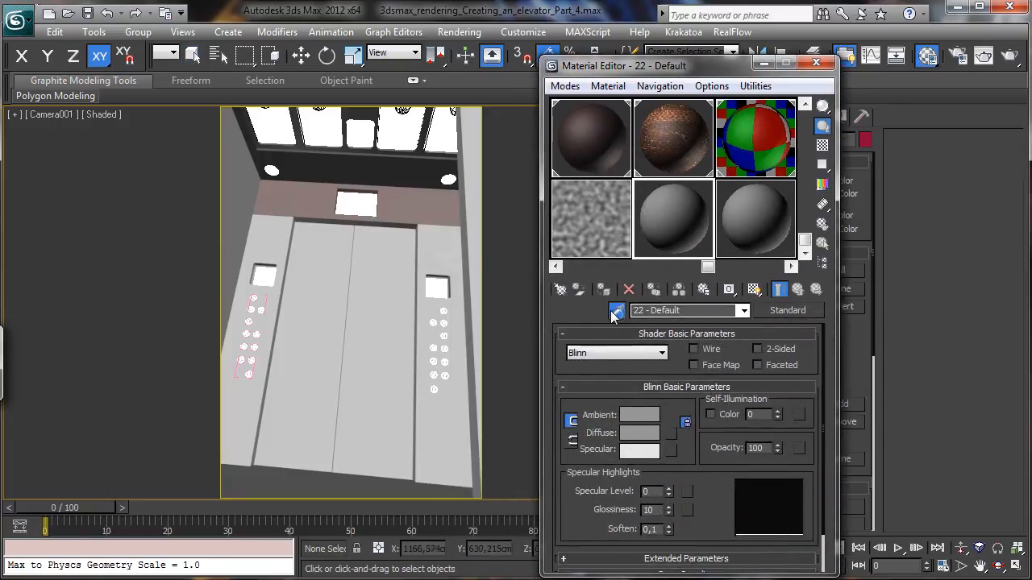
left_click(348, 194)
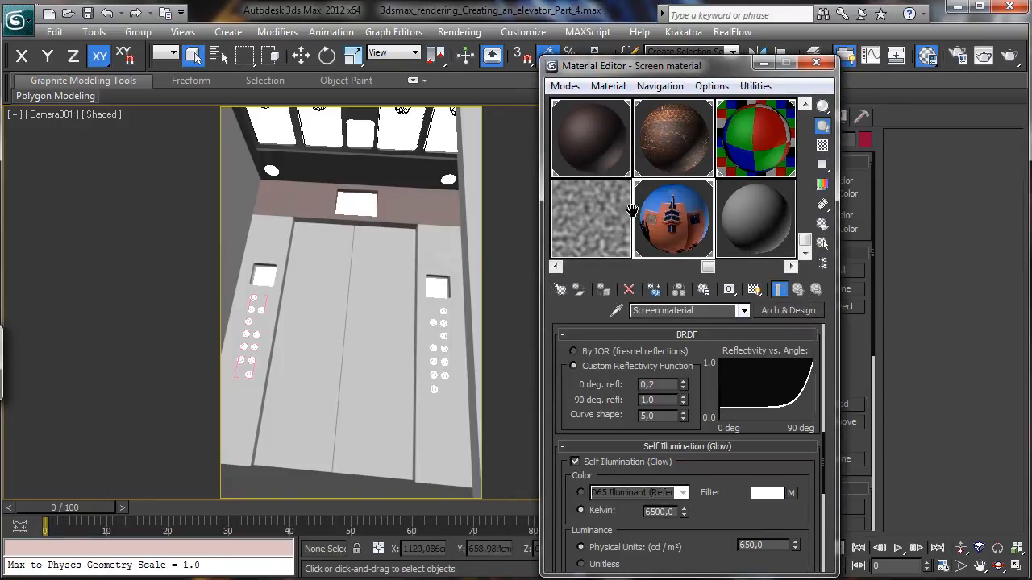
- Copy the Screen material's self-illumination filter map, then change the material to fR-Light, discarding the old material
scroll(706, 395, "down", 3)
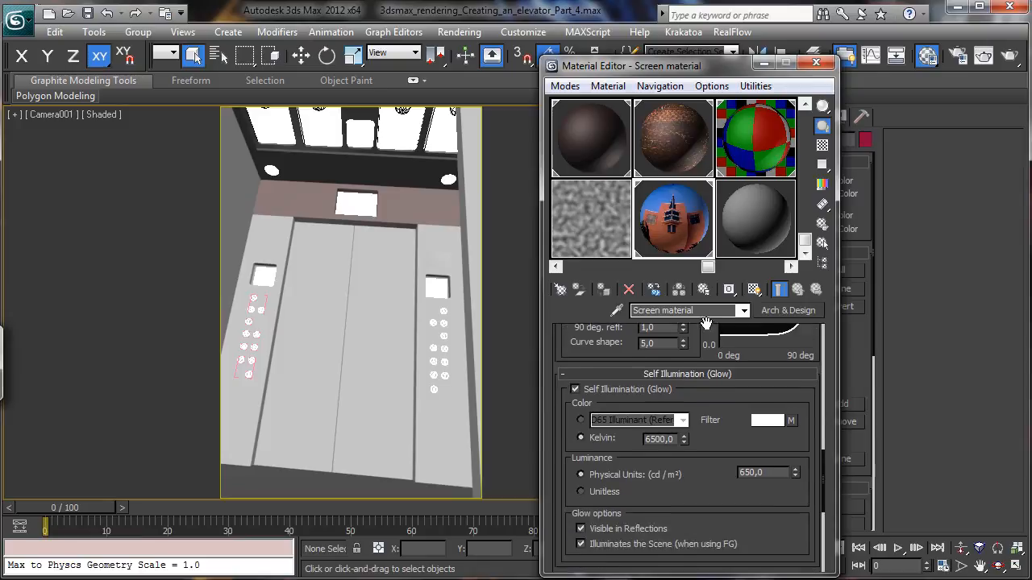
right_click(791, 425)
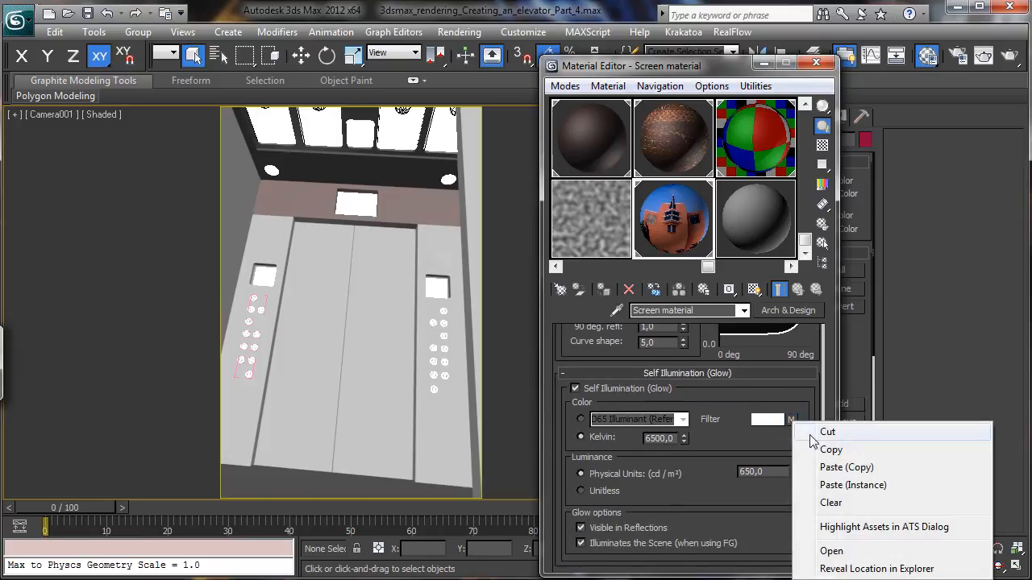
left_click(815, 450)
scroll(711, 387, "up", 10)
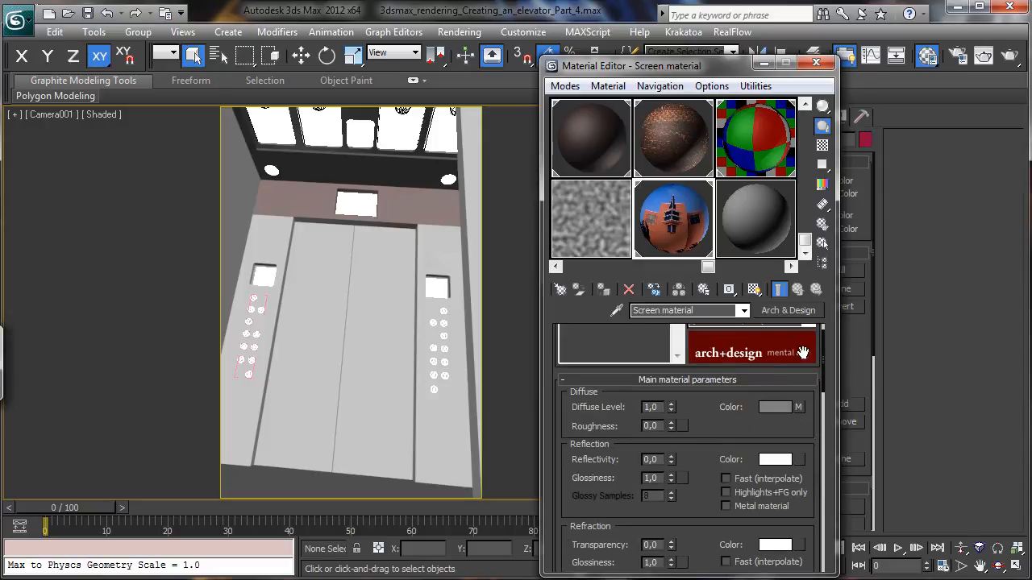
left_click(797, 310)
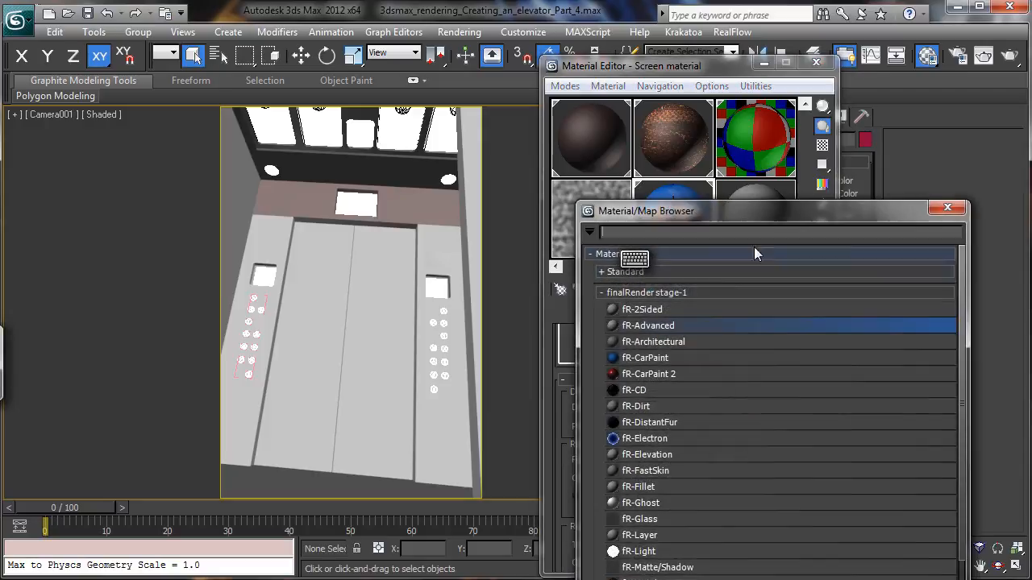
double_click(651, 551)
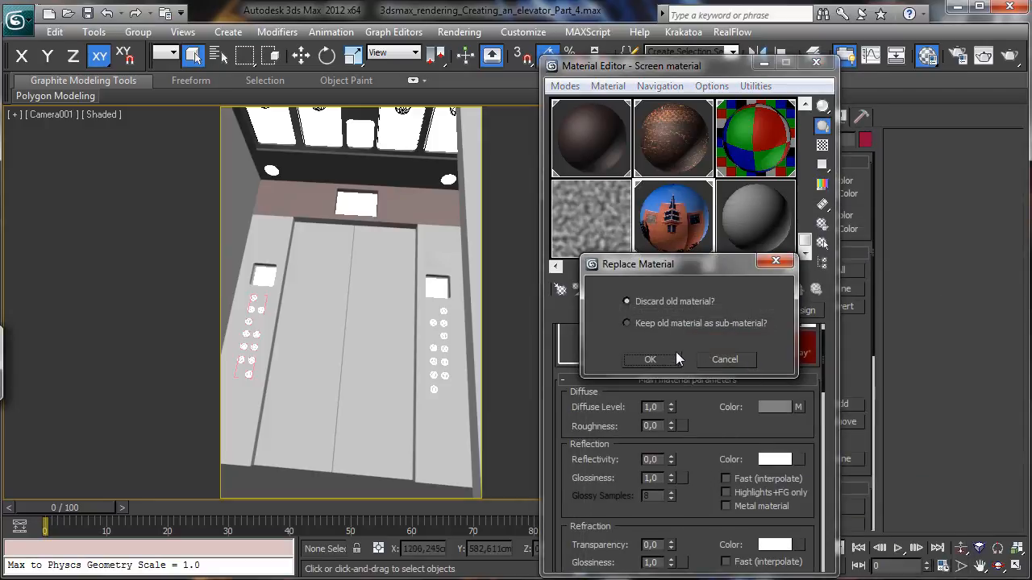
left_click(661, 359)
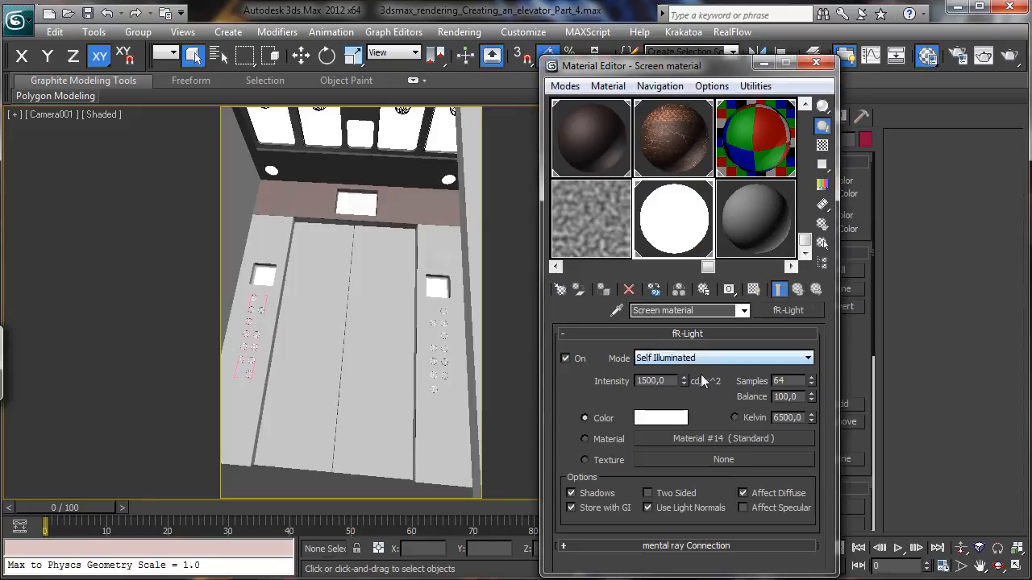
- Switch the Screen material's light source to Texture and paste a copy of the deco.jpg map into it
left_click(603, 460)
right_click(674, 463)
left_click(709, 474)
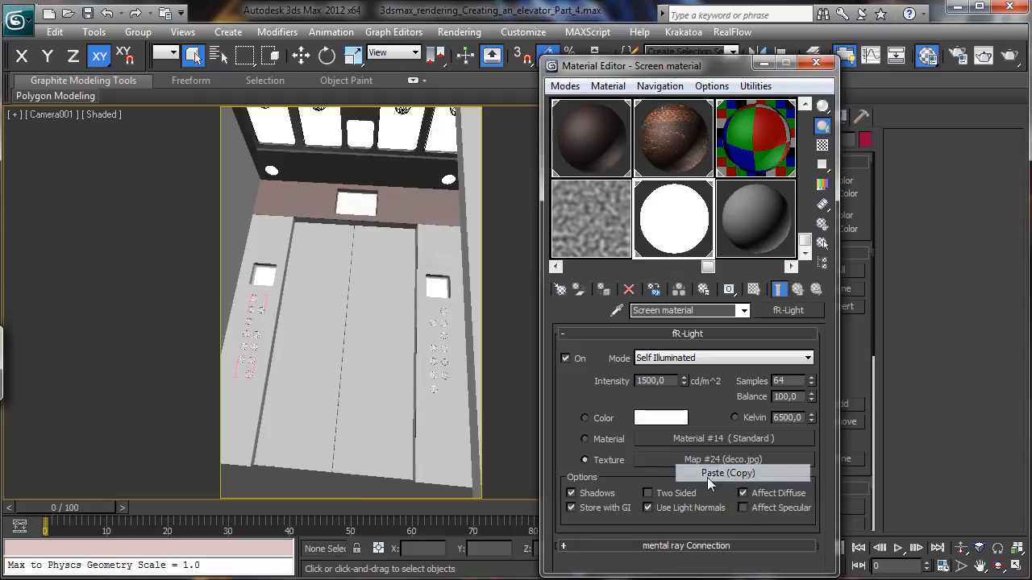
- Set the Screen material's light intensity to 650 cd/m^2 and let it affect specular
double_click(652, 380)
type("650")
key("Return")
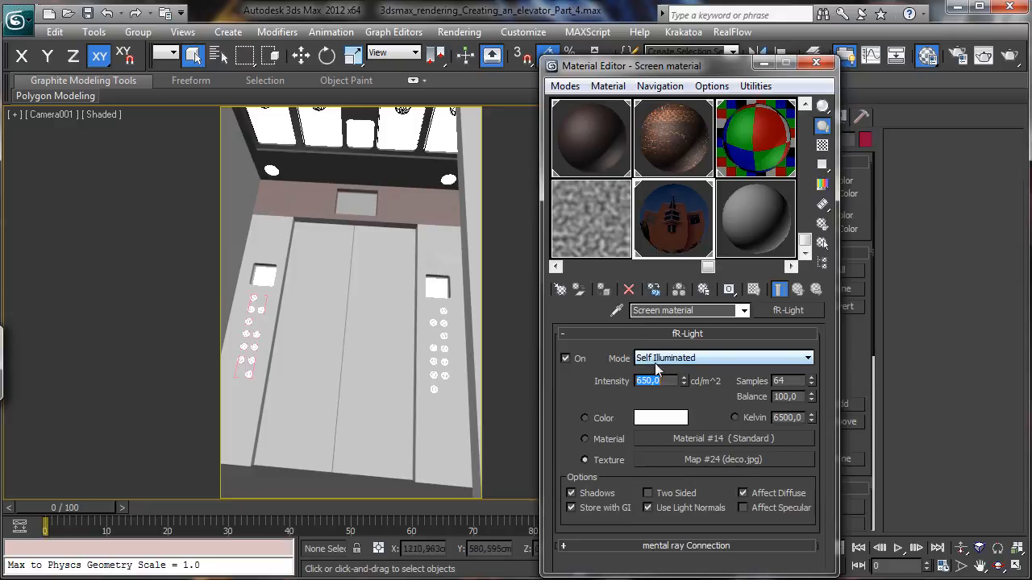
left_click(748, 508)
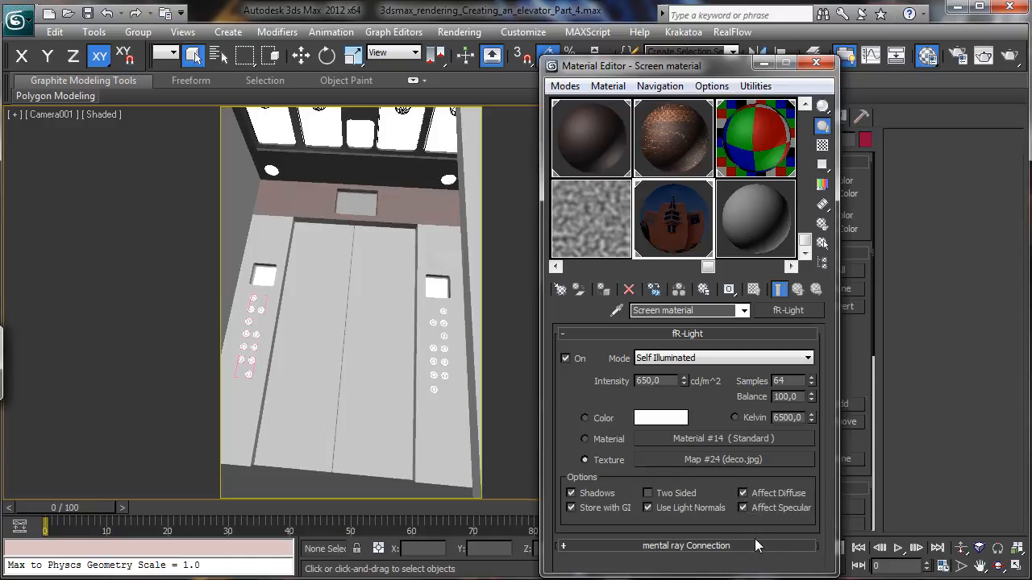
- Pick the material of the small display on the right door-side panel into the last empty sample slot
left_click(816, 64)
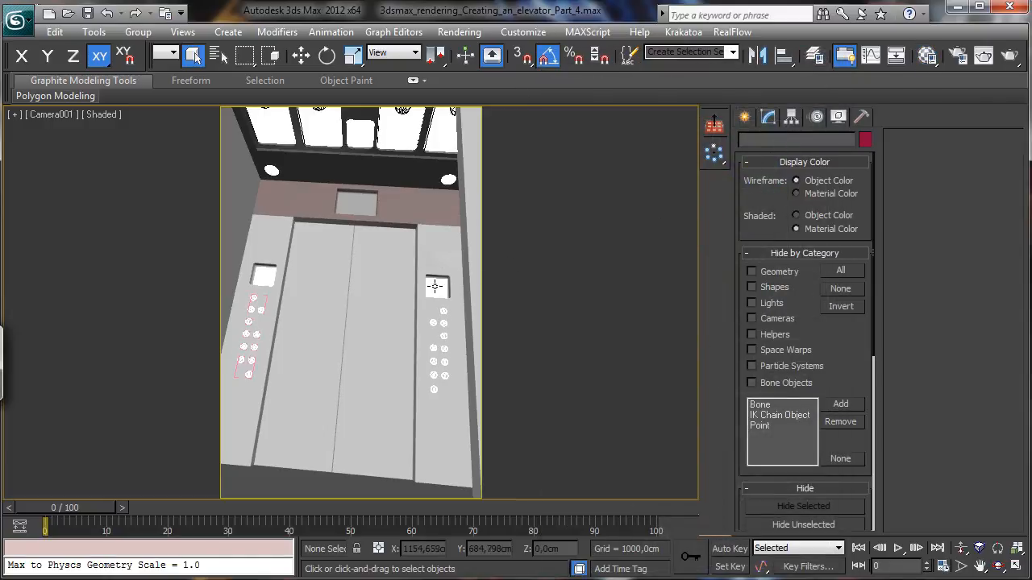
left_click(958, 56)
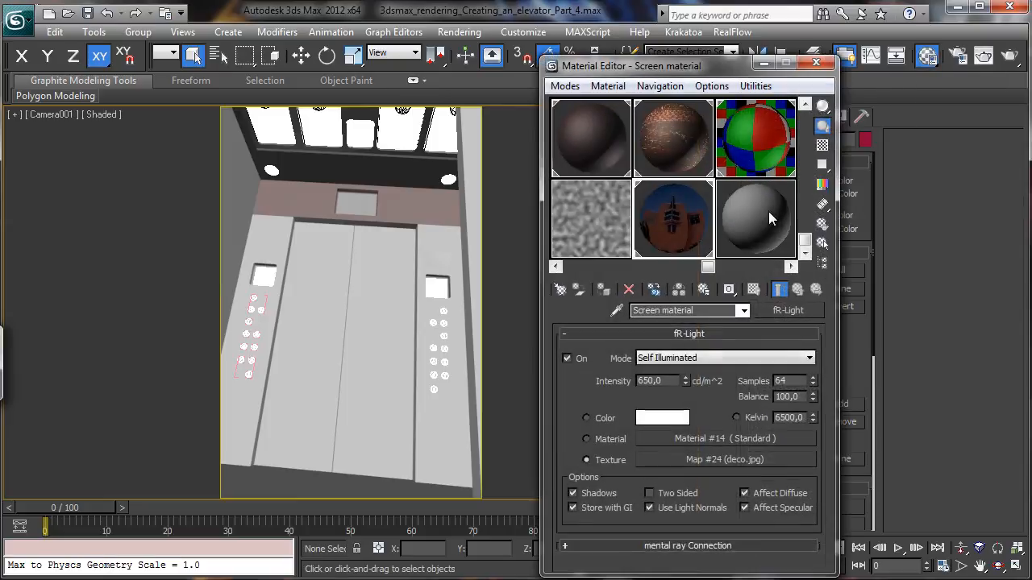
left_click(768, 211)
left_click(616, 312)
left_click(425, 276)
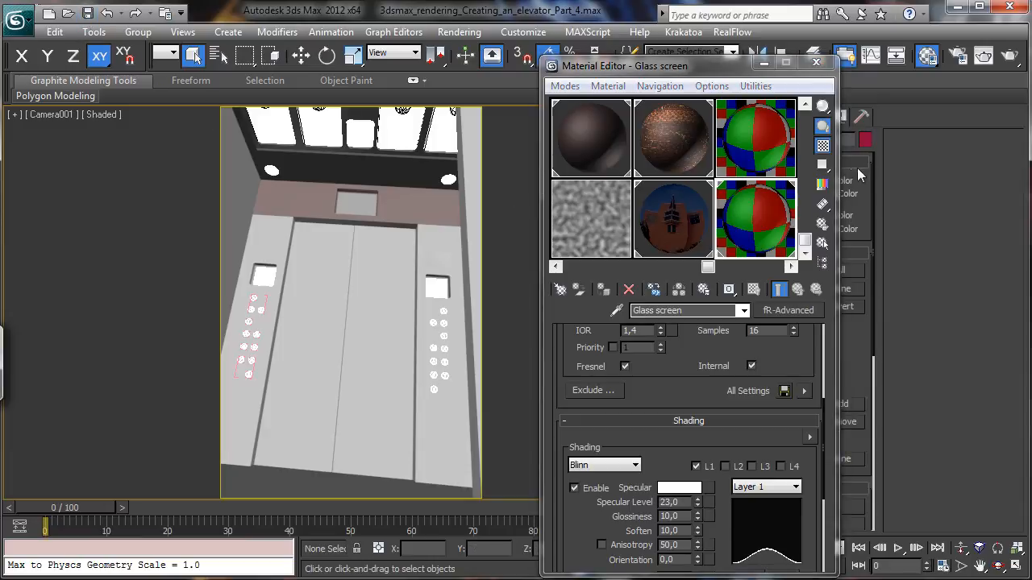
- Render the Camera001 view, continuing without the missing map file
left_click(1006, 56)
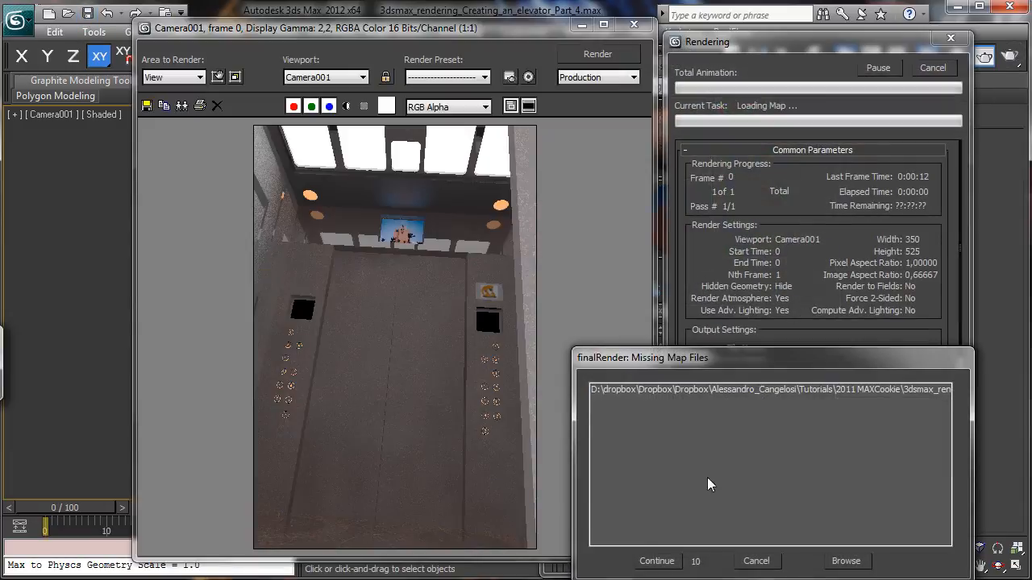
left_click(657, 561)
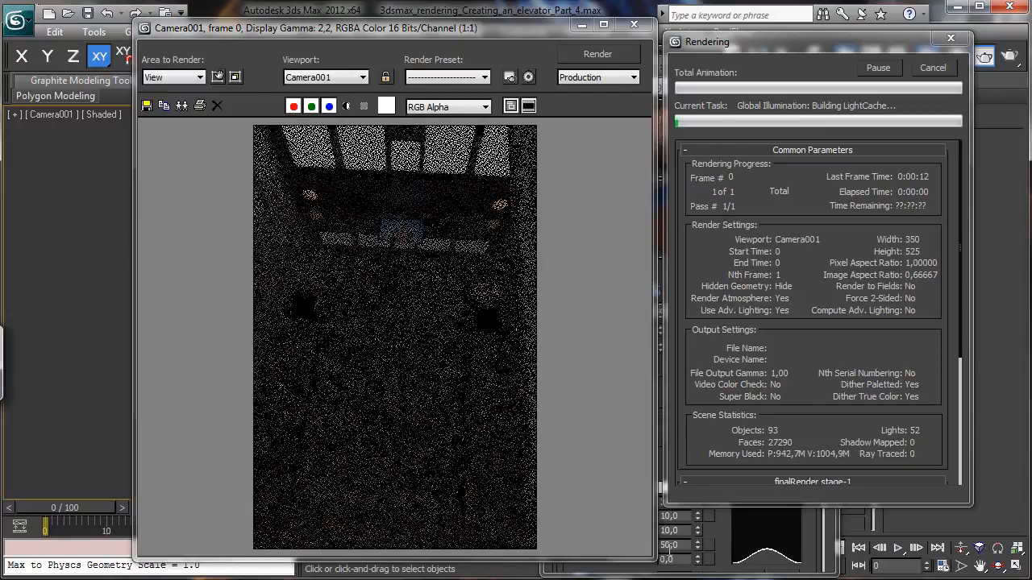
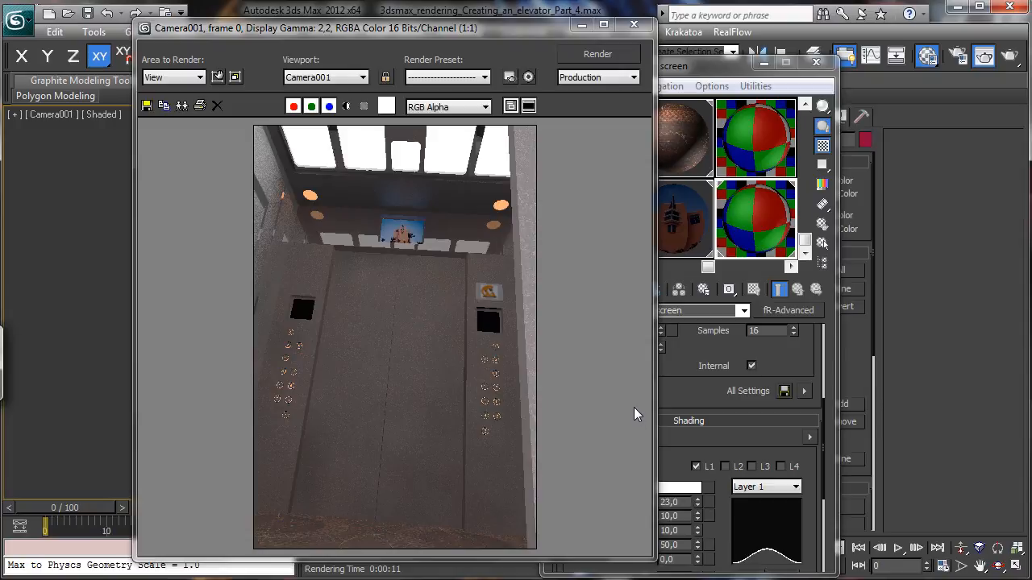
- Open the 3dsmax_rendering_Creating_an_elevator_Part_3_Output image and arrange it beside the new render to compare them
left_click_drag(437, 36, 387, 117)
left_click(460, 33)
left_click(494, 310)
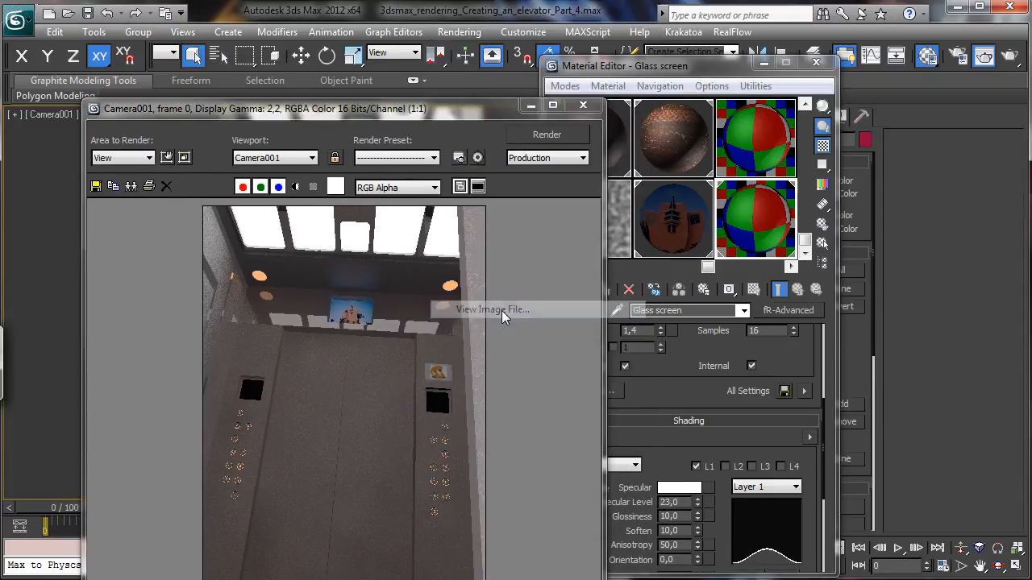
left_click(153, 63)
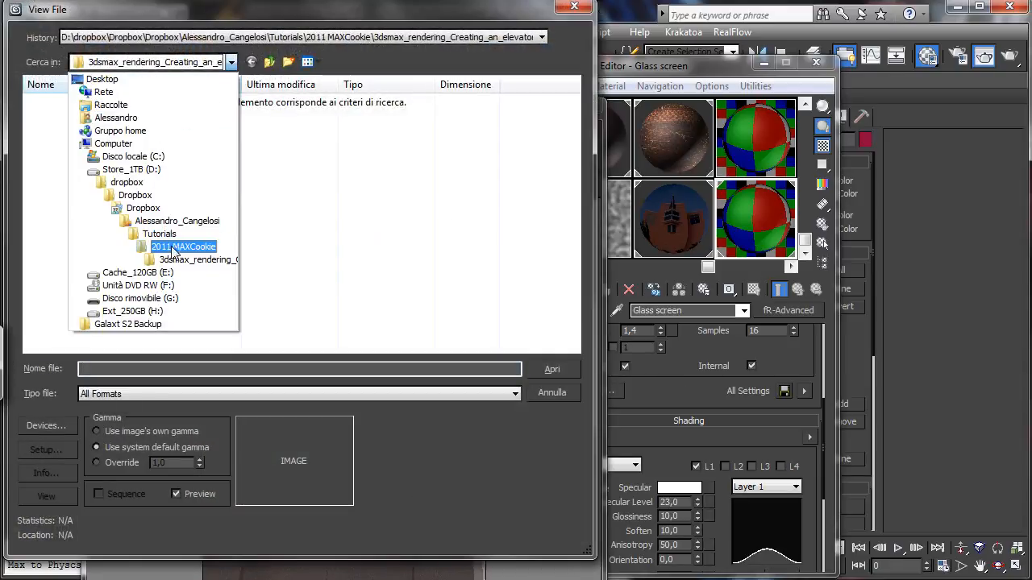
left_click(183, 245)
double_click(161, 143)
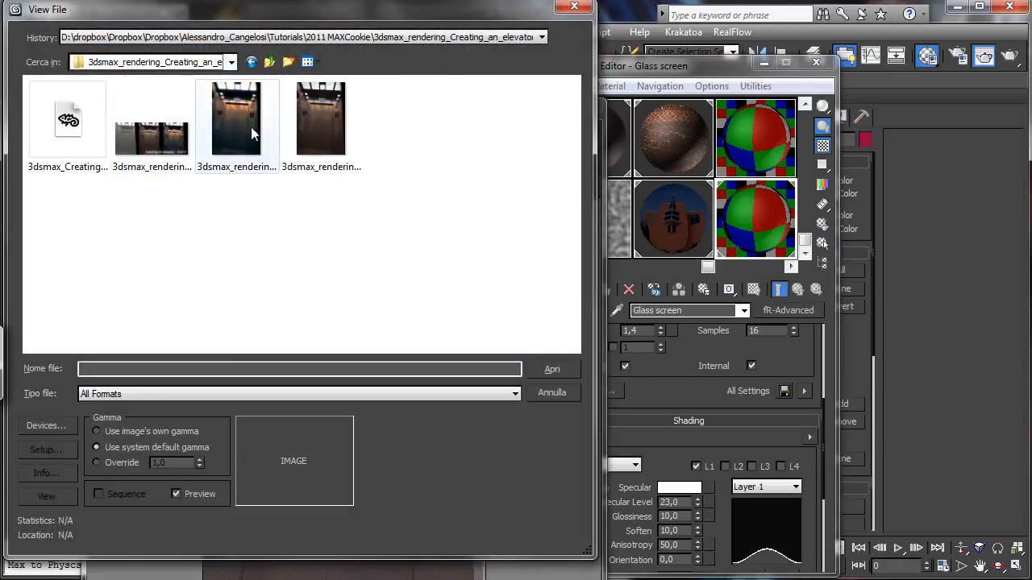
left_click(322, 126)
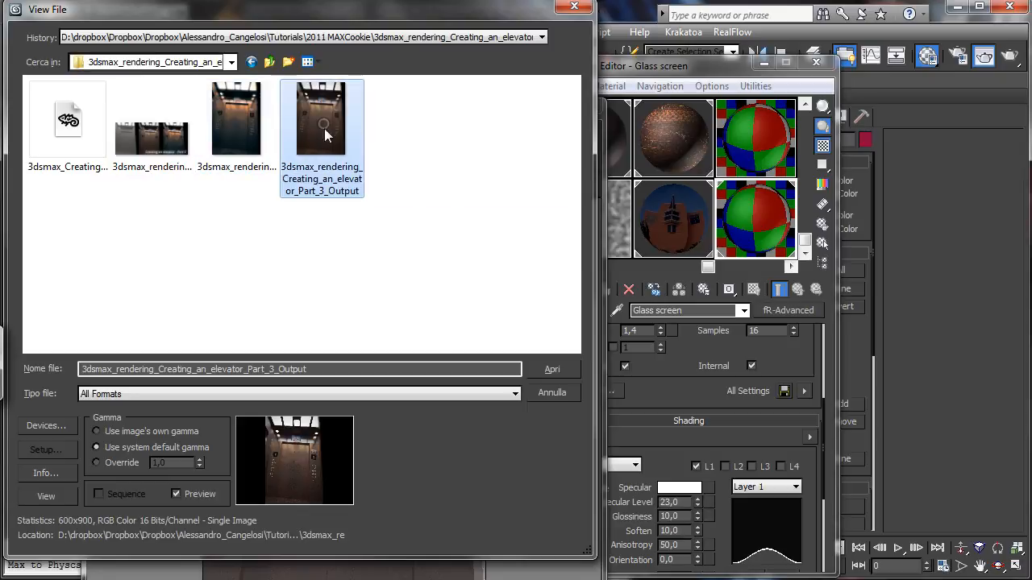
left_click(553, 370)
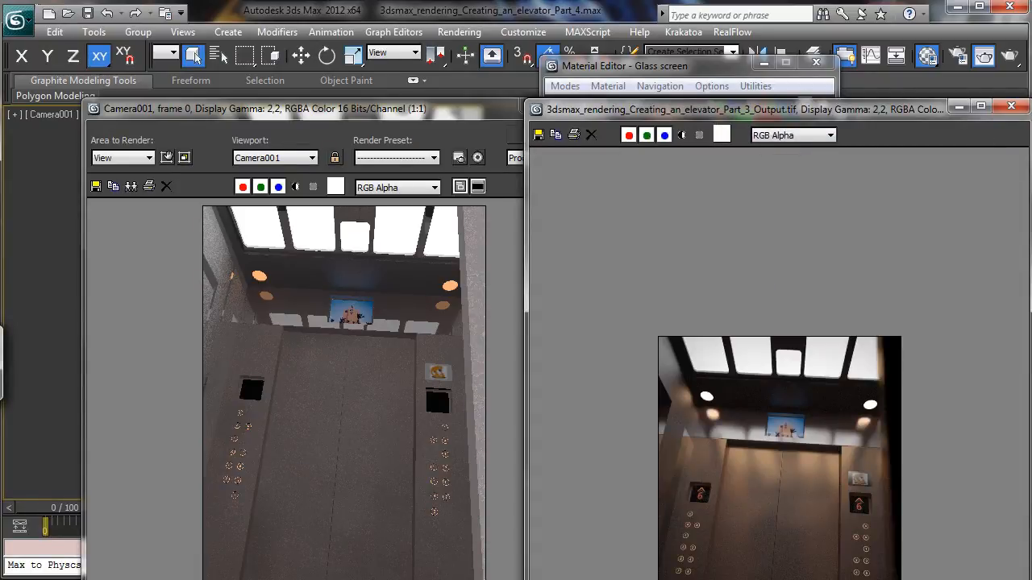
left_click_drag(1030, 577, 915, 566)
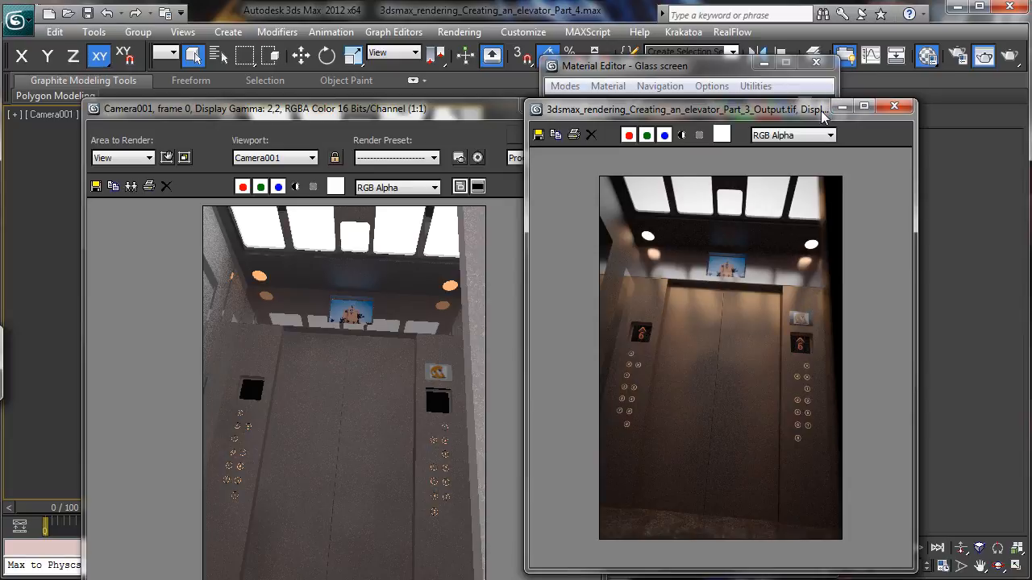
left_click_drag(830, 110, 834, 116)
- Close the compared renders and check the exposure control in the Environment and Effects settings
left_click(529, 107)
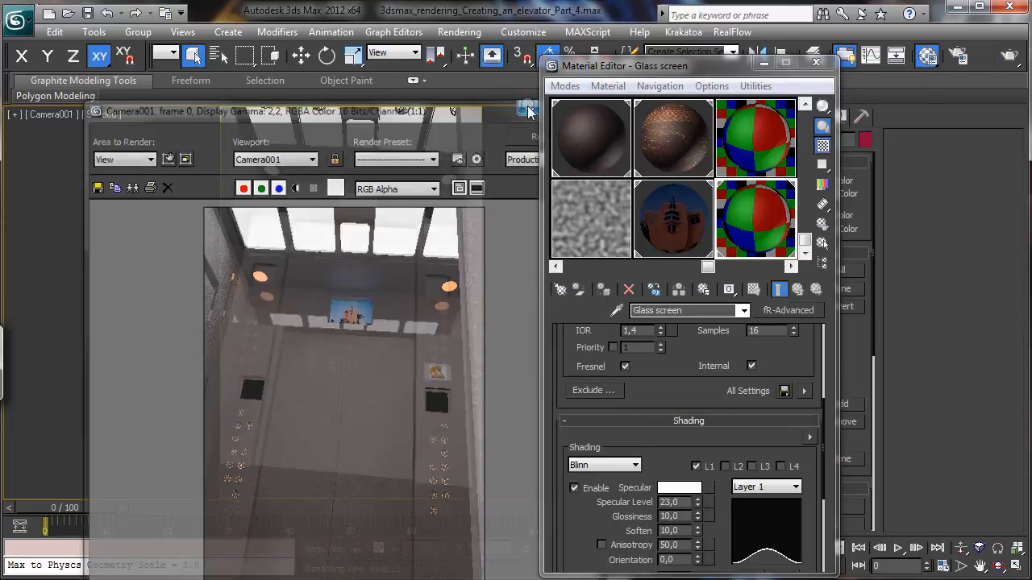
left_click(460, 33)
left_click(482, 142)
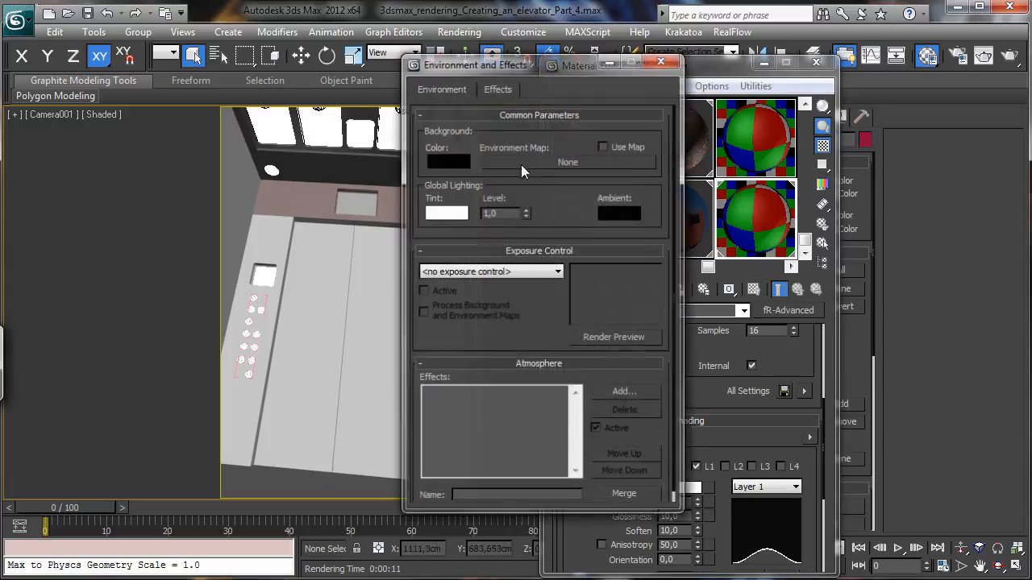
left_click(663, 61)
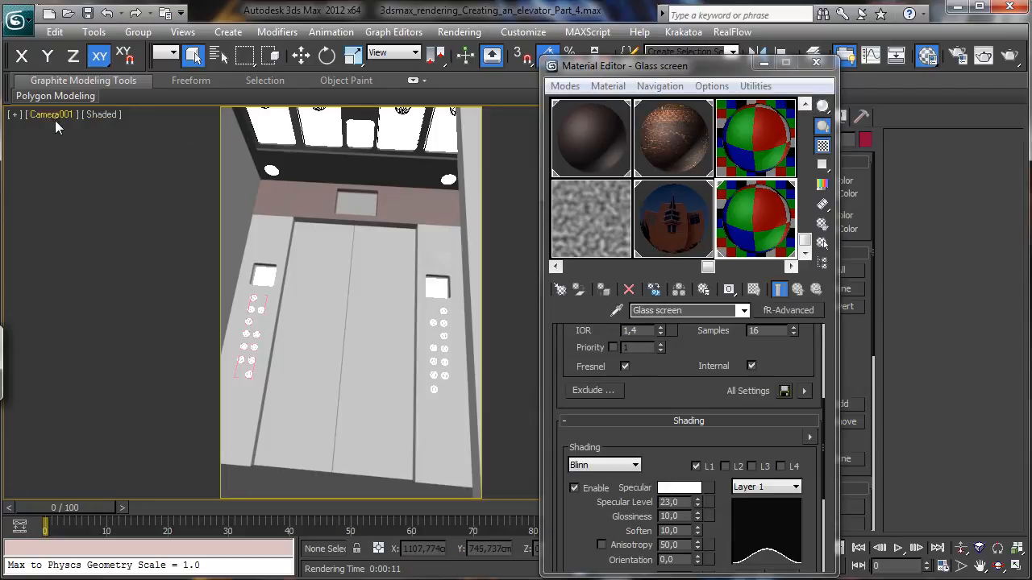
- Select Camera001 from its viewport, close the Material Editor and display the camera's fR Physical Camera parameters
left_click(16, 117)
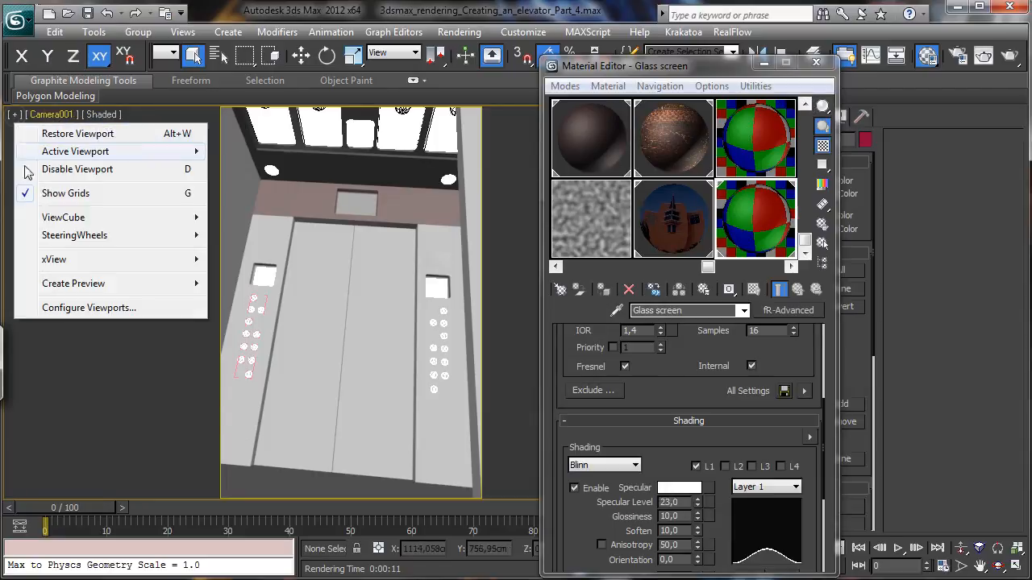
left_click(49, 115)
left_click(89, 382)
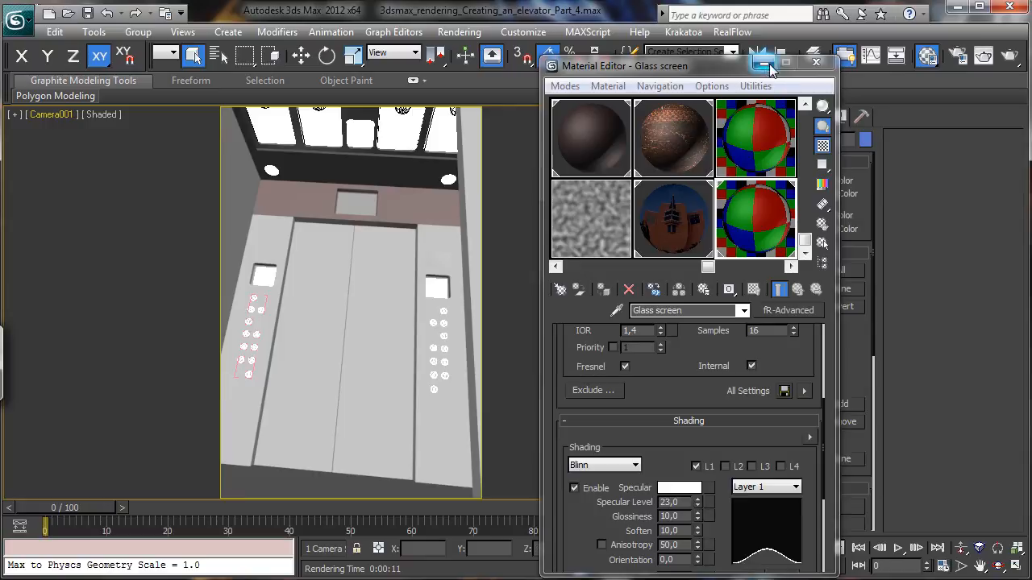
left_click(815, 65)
left_click(768, 117)
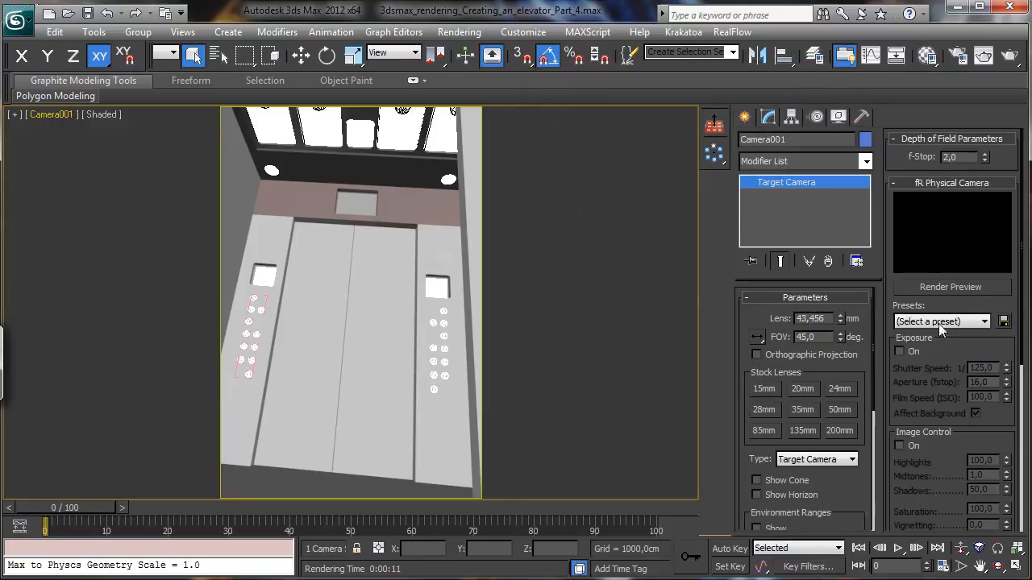
- Apply the Indoor Nighttime exposure preset to Camera001 and render its exposure preview
left_click(983, 321)
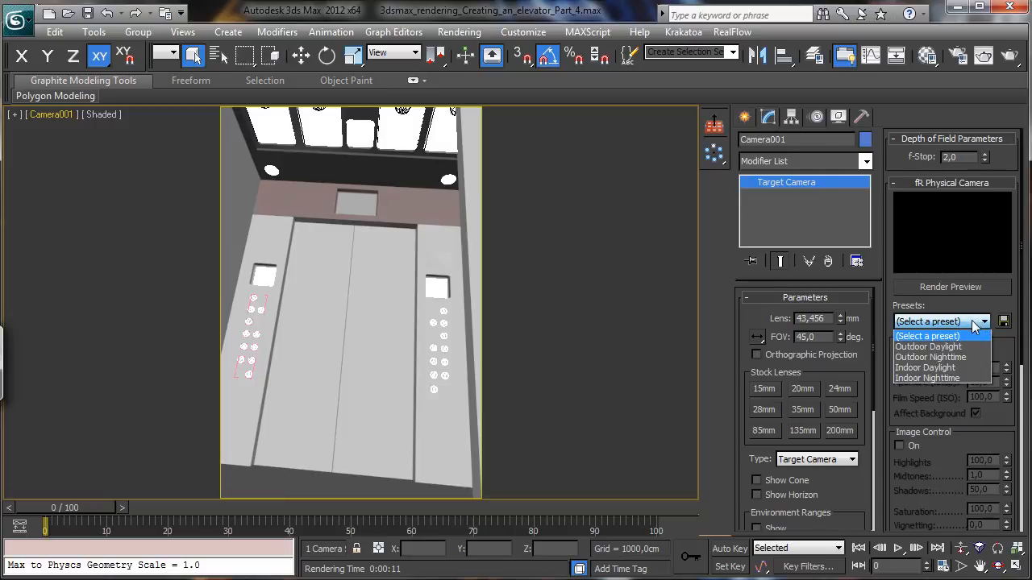
left_click(948, 378)
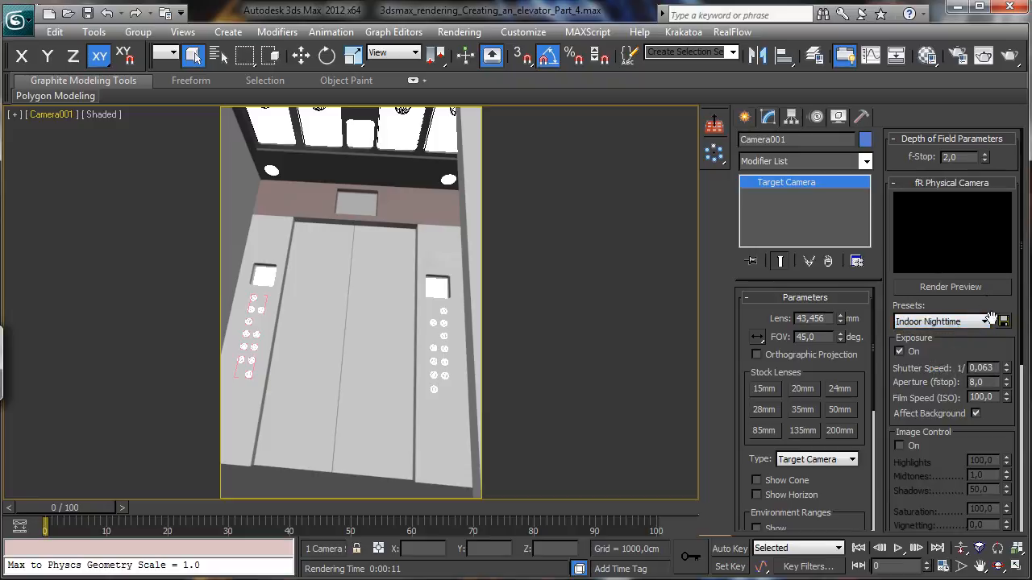
left_click(976, 287)
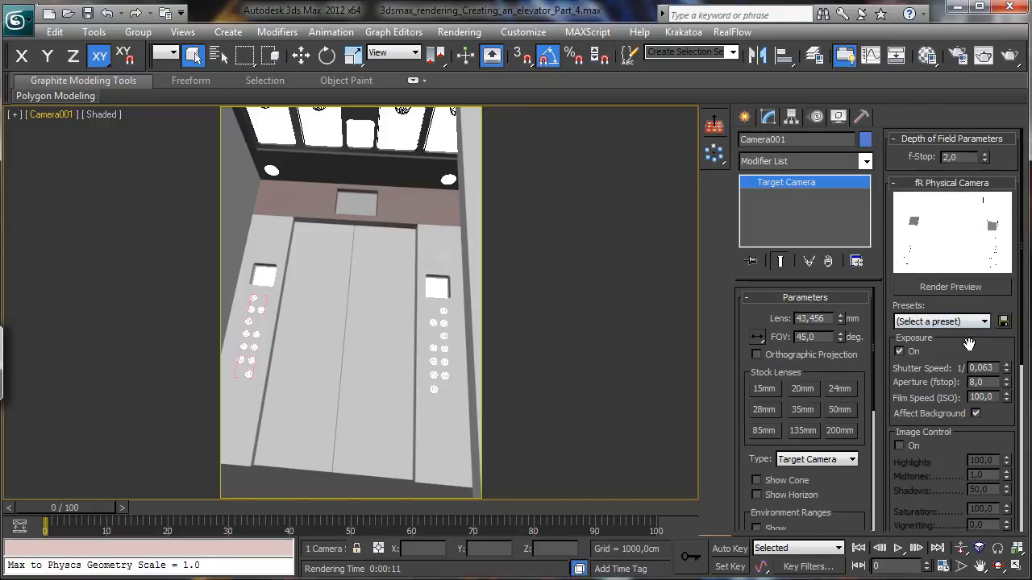
- Switch Camera001's exposure preset to Indoor Daylight and raise its shutter speed to 1/39.5
left_click(974, 323)
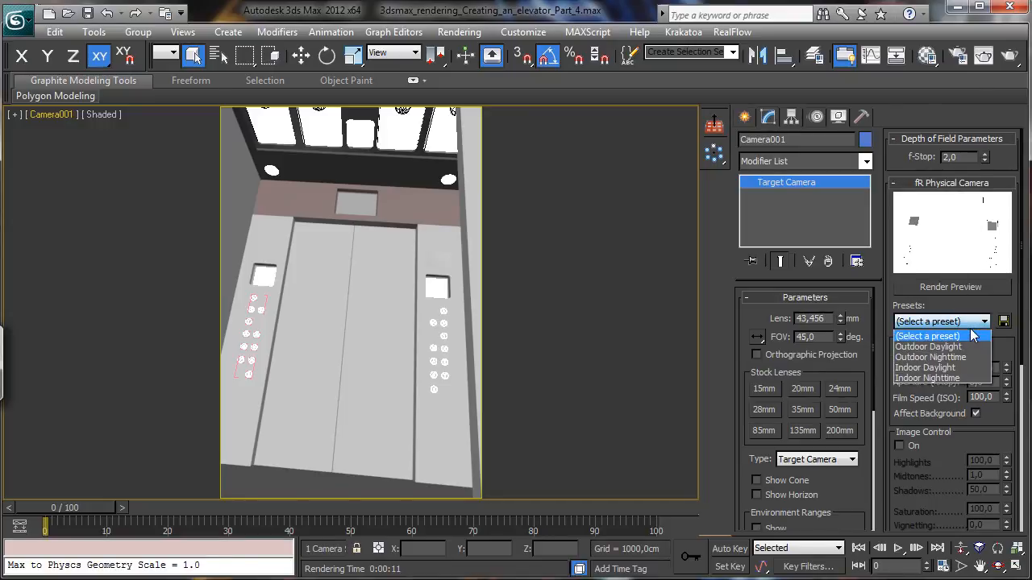
left_click(955, 368)
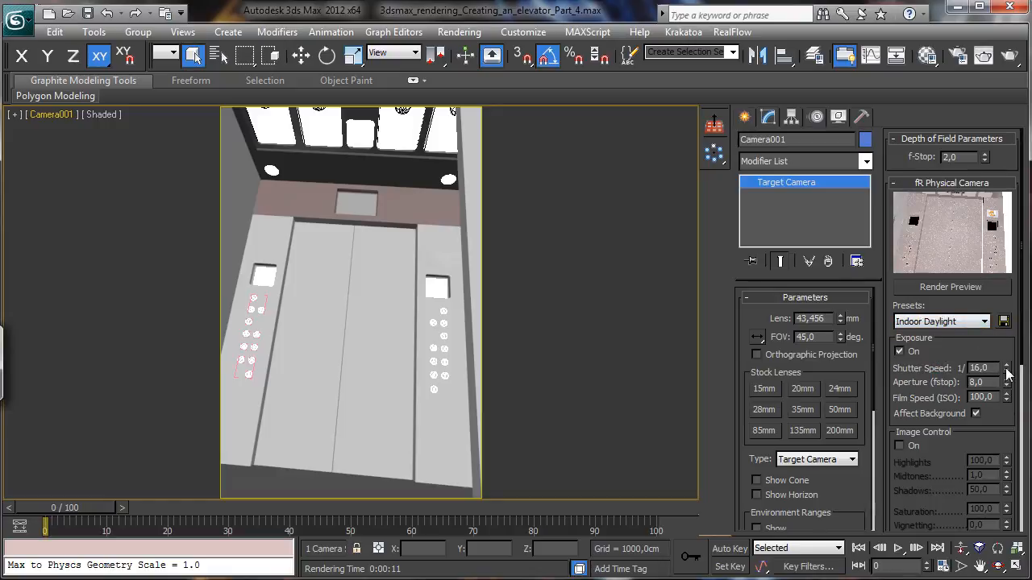
scroll(990, 322, "down", 5)
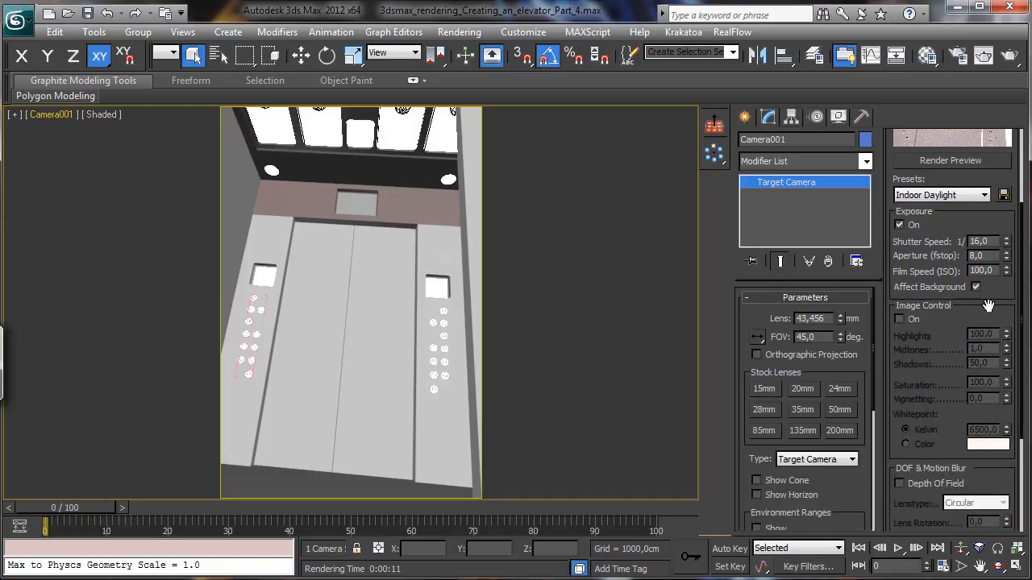
left_click_drag(988, 305, 959, 418)
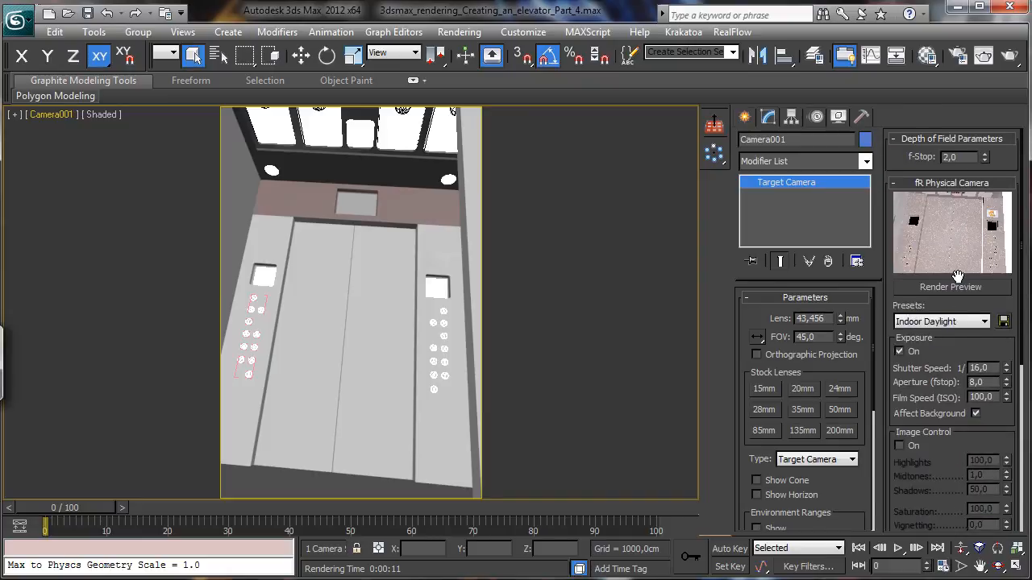
left_click(983, 322)
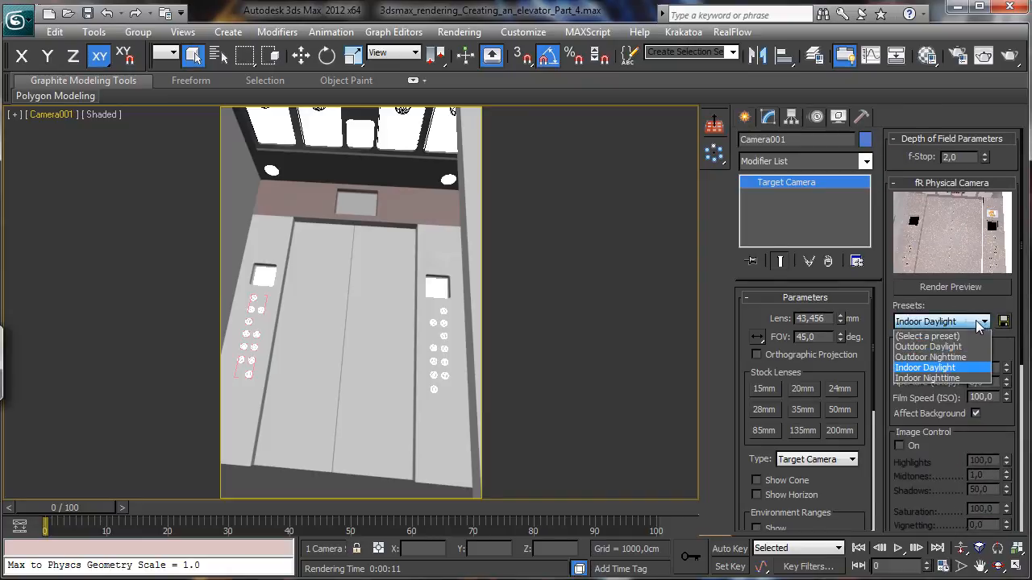
left_click(985, 312)
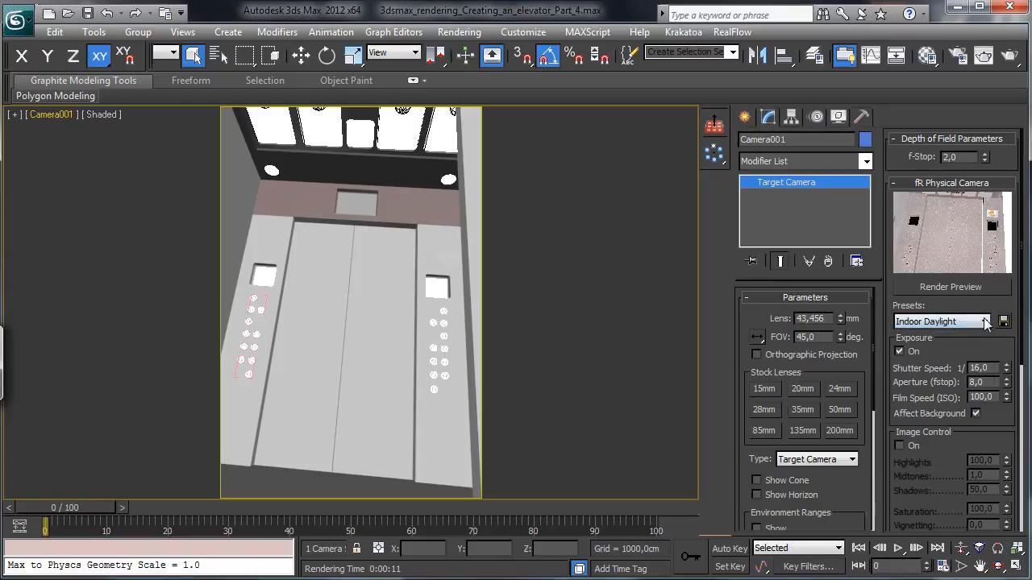
left_click_drag(1007, 382, 1010, 211)
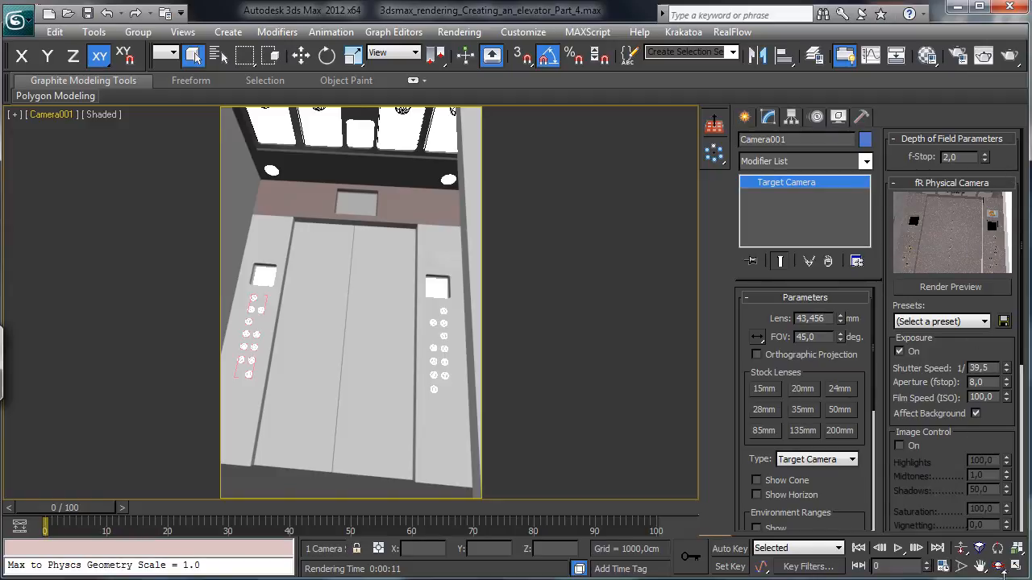
- Show all four viewports and frame the Top view to examine where the camera stands relative to the elevator
left_click(1015, 567)
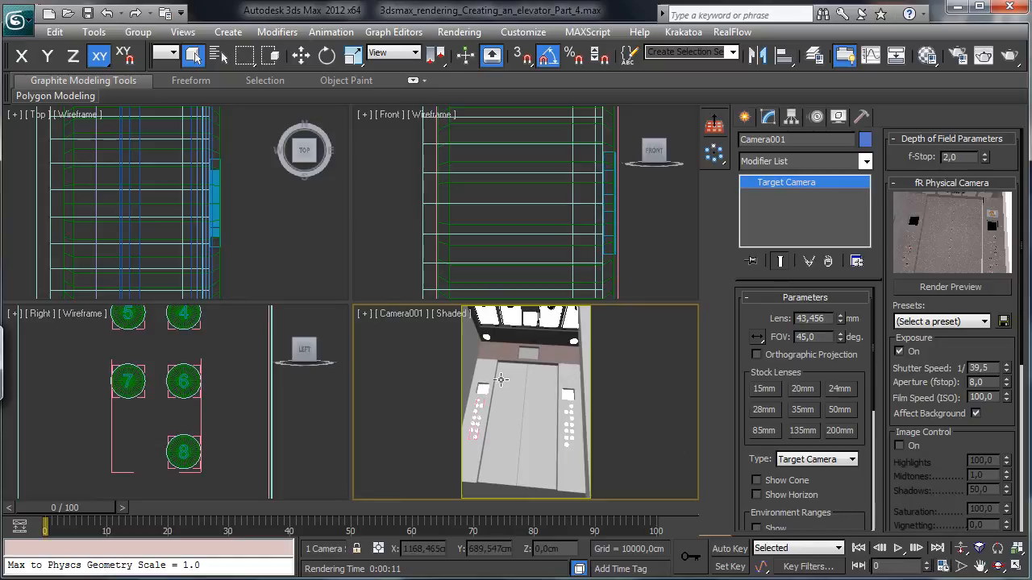
right_click(223, 233)
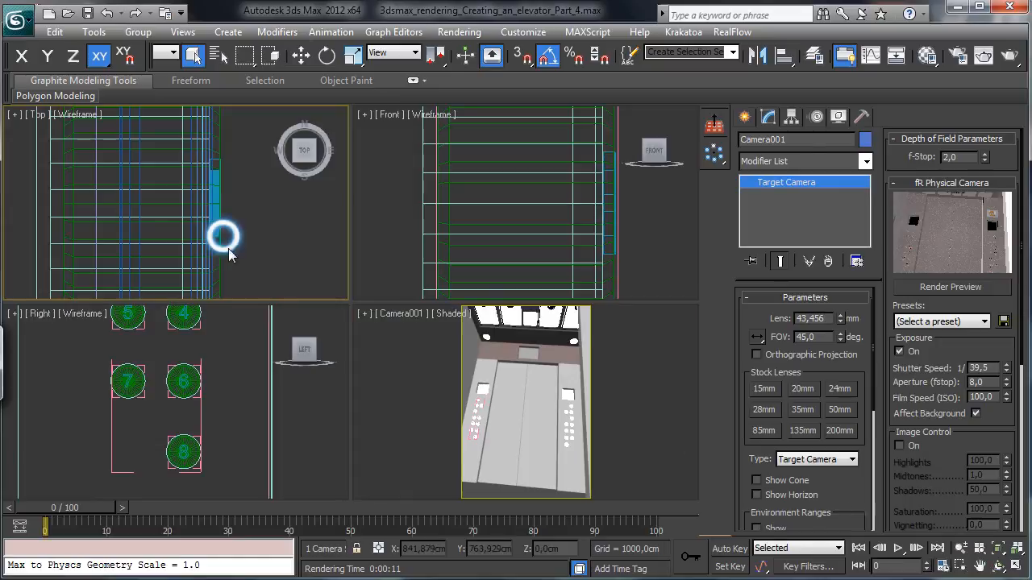
left_click(958, 548)
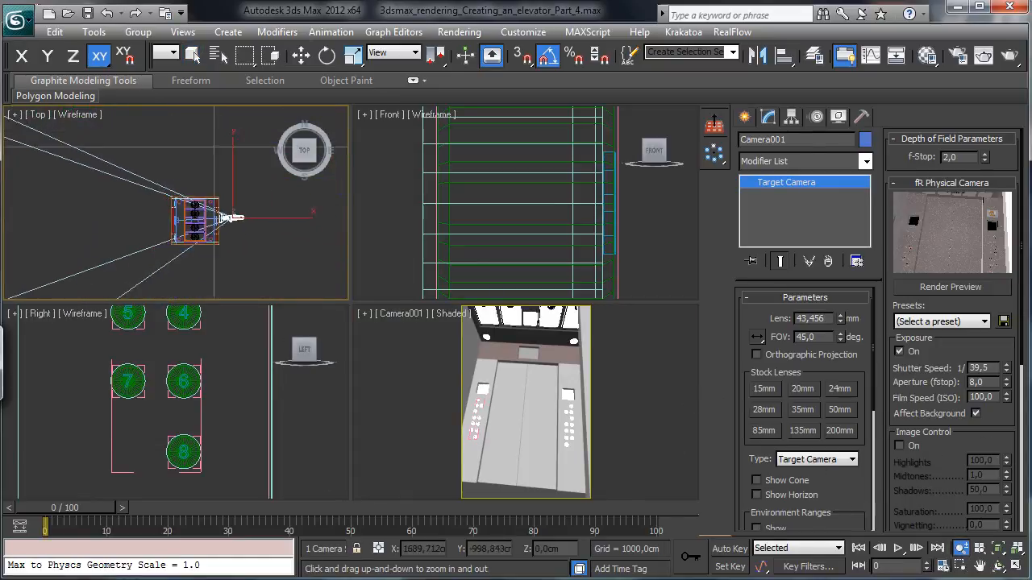
left_click_drag(152, 183, 153, 137)
right_click(559, 375)
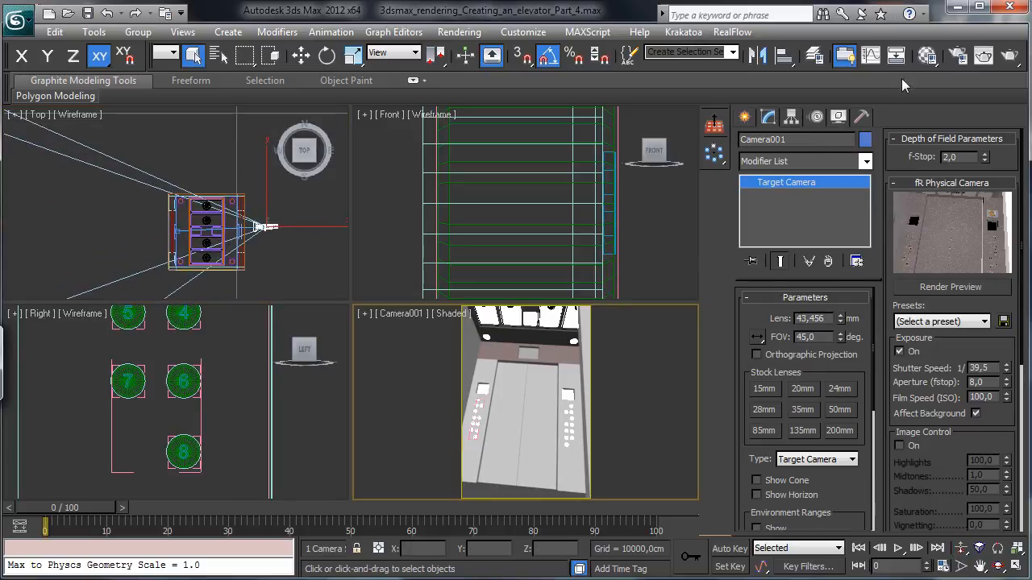
- Reset the Simple Sky color multiplier to its minimum in the finalRender skylight settings, and re-render the camera's exposure preview
left_click(958, 55)
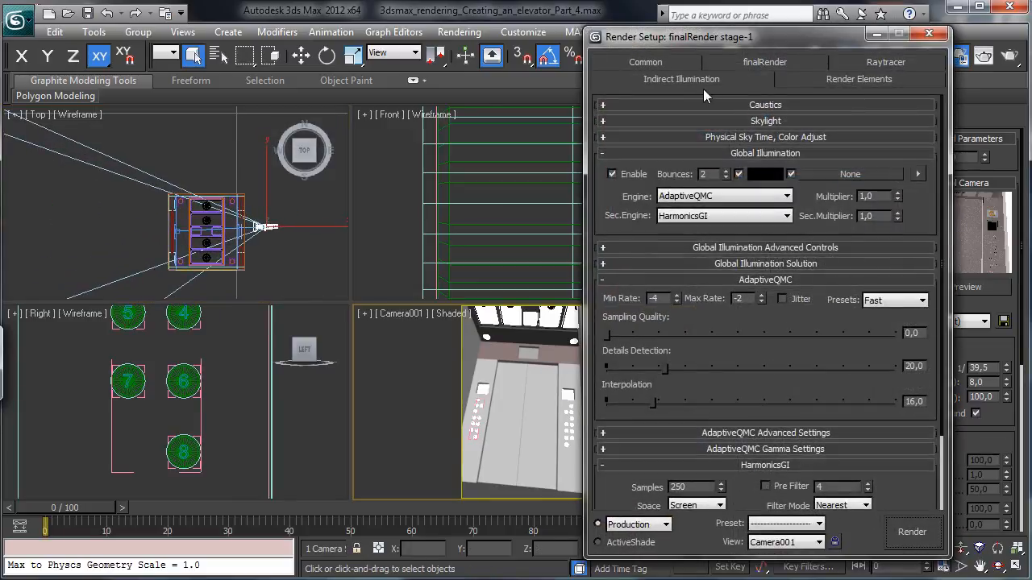
left_click(694, 124)
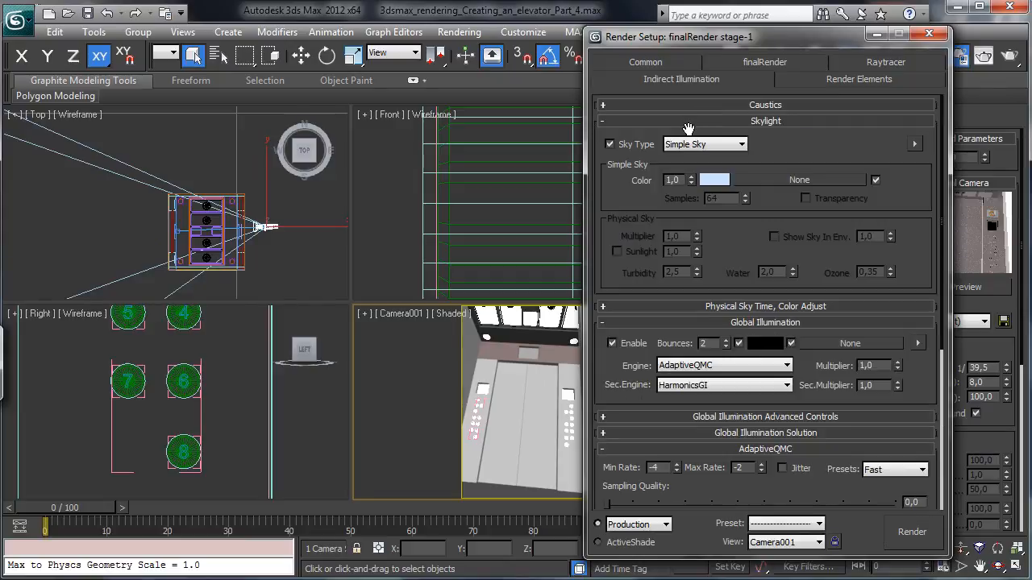
right_click(691, 180)
left_click(929, 35)
left_click(958, 285)
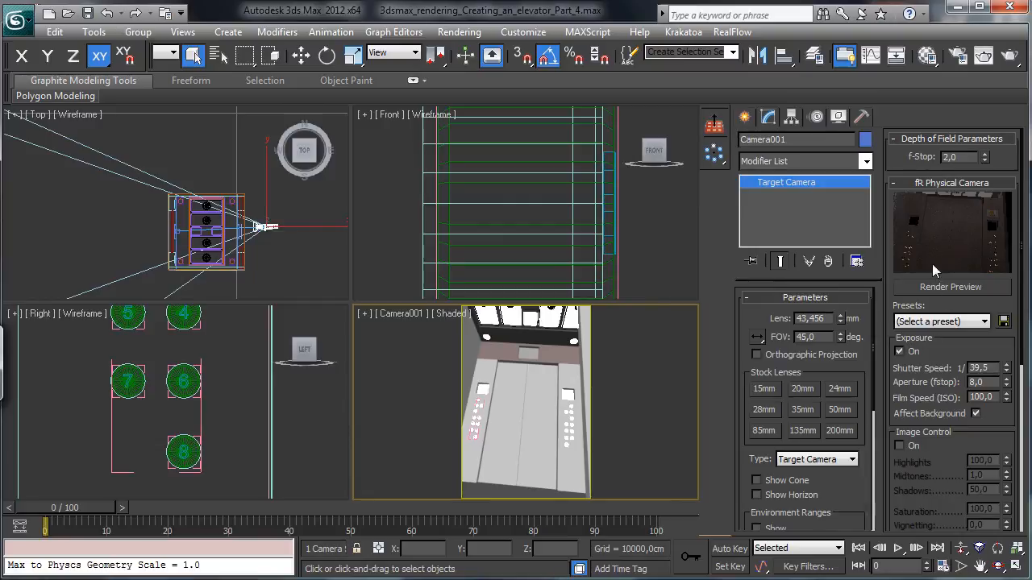
- Apply the Indoor Nighttime exposure preset to Camera001 and raise its shutter speed to 1/16.163
left_click(970, 322)
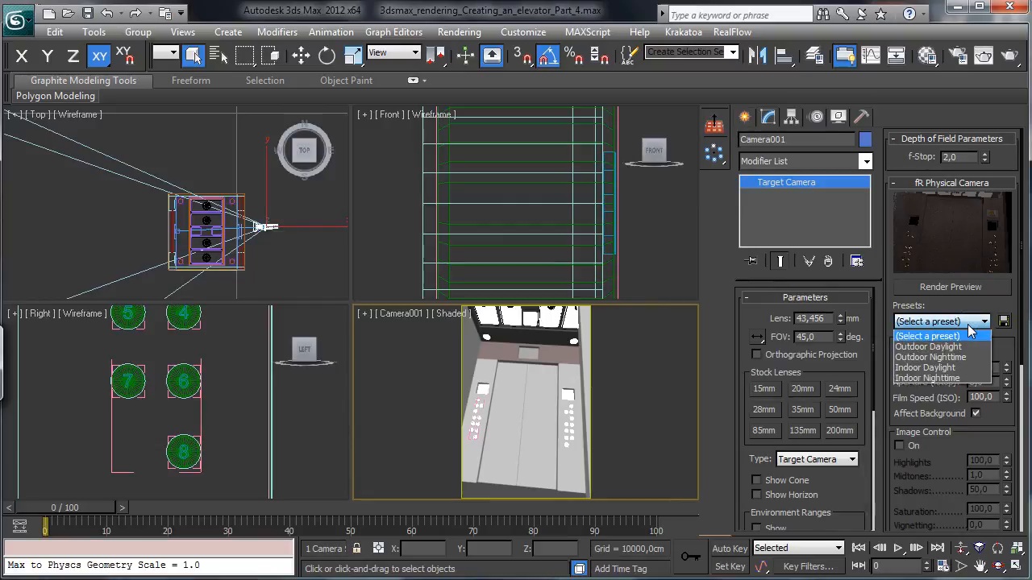
left_click(946, 382)
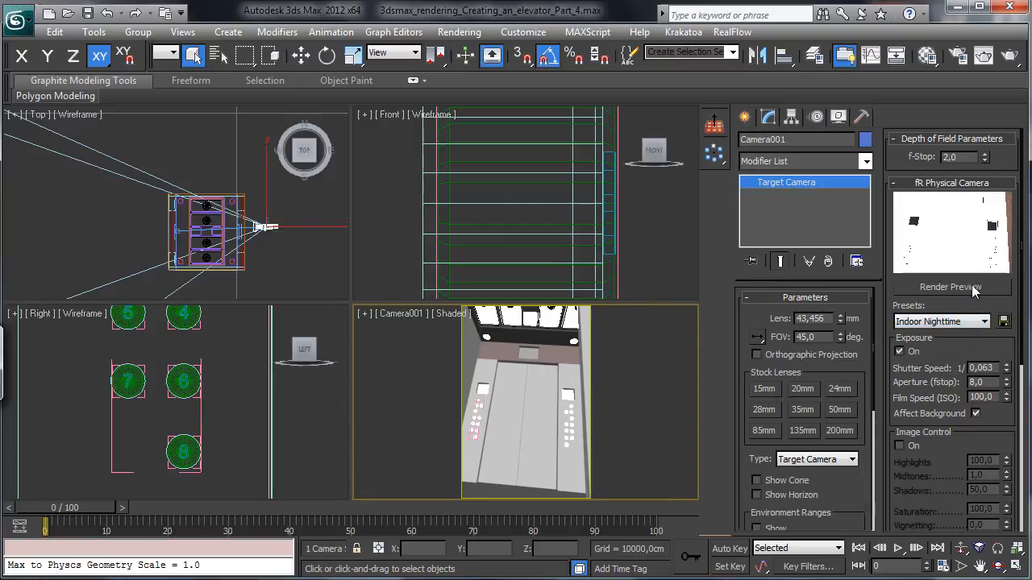
left_click_drag(1008, 371, 1009, 261)
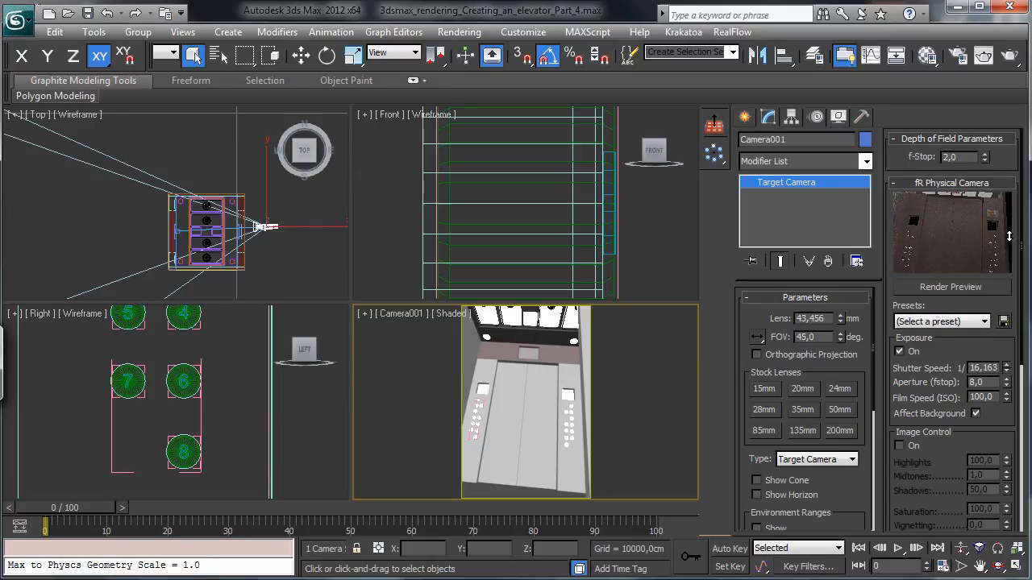
- Set Camera001's film speed to ISO 250
left_click_drag(1008, 398, 919, 378)
type("250")
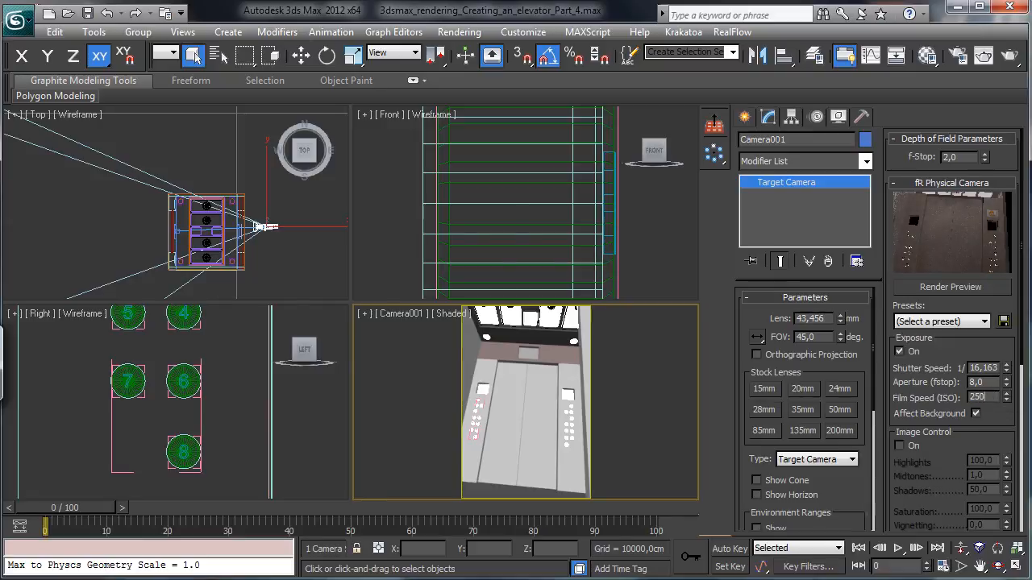
key("Return")
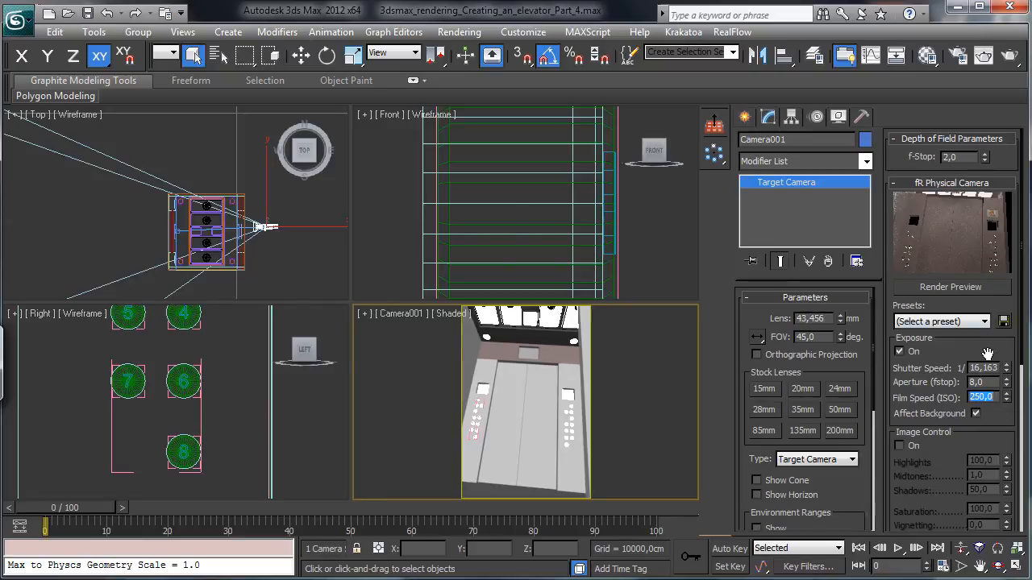
- Fine-tune Camera001's shutter speed and set it to 1/20
mouse_move(1007, 369)
left_mouse_down()
mouse_move(1008, 347)
mouse_move(1007, 390)
mouse_move(1007, 380)
left_mouse_up()
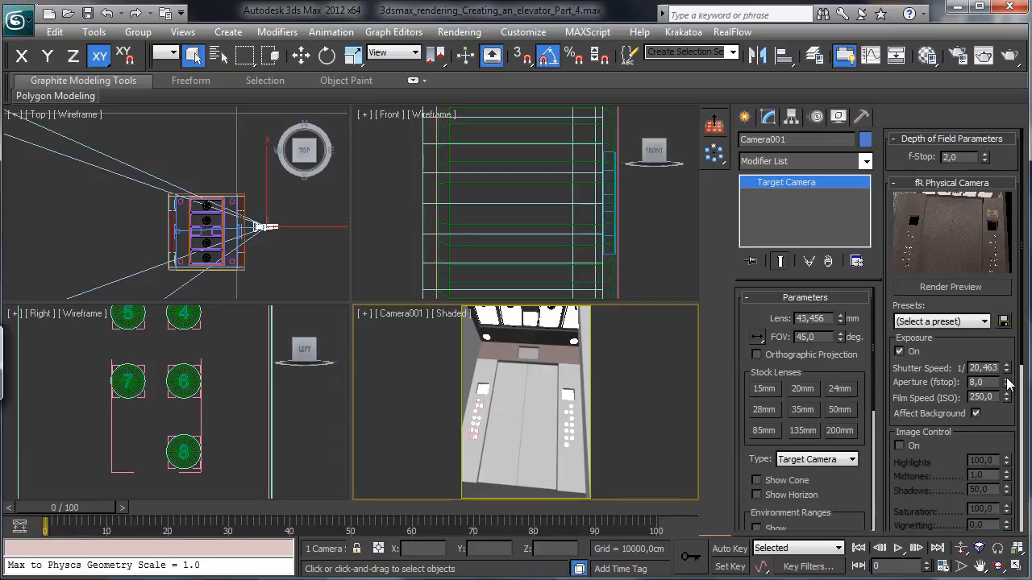
left_click(1007, 372)
left_click(1007, 372)
left_click(1007, 372)
left_click(1007, 371)
left_click(1006, 372)
double_click(984, 368)
type("2")
- Turn on the camera's Image Control, setting midtones to 0.8 and shadows to 58.6
left_click_drag(977, 429, 962, 304)
left_click(916, 328)
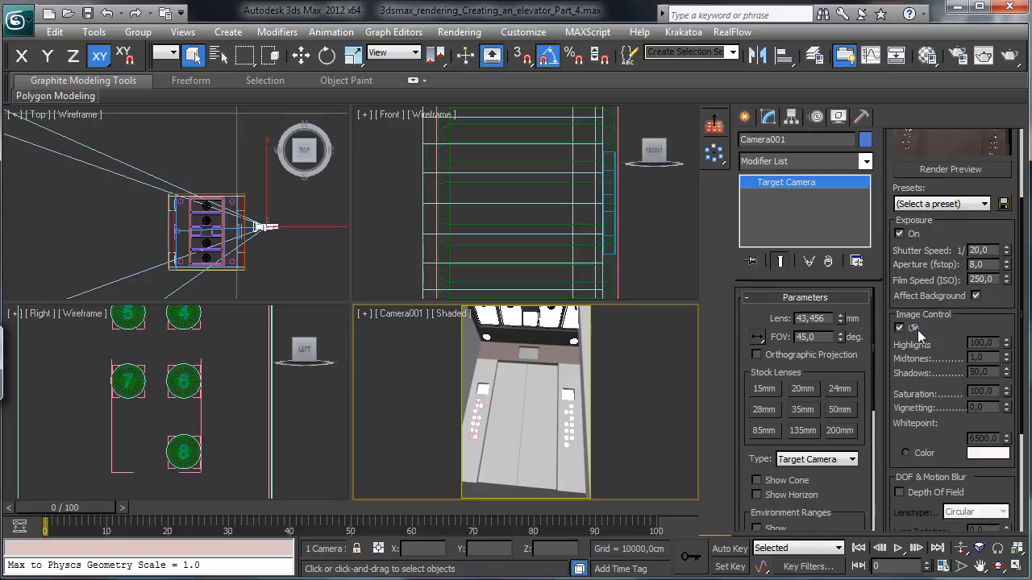
left_click_drag(959, 233, 956, 297)
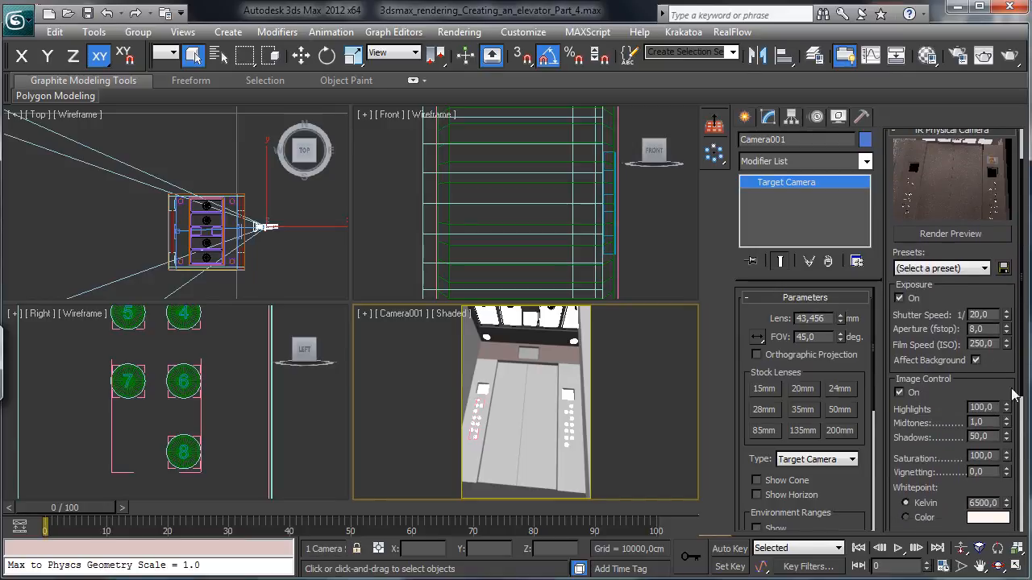
left_click_drag(1006, 426, 1009, 393)
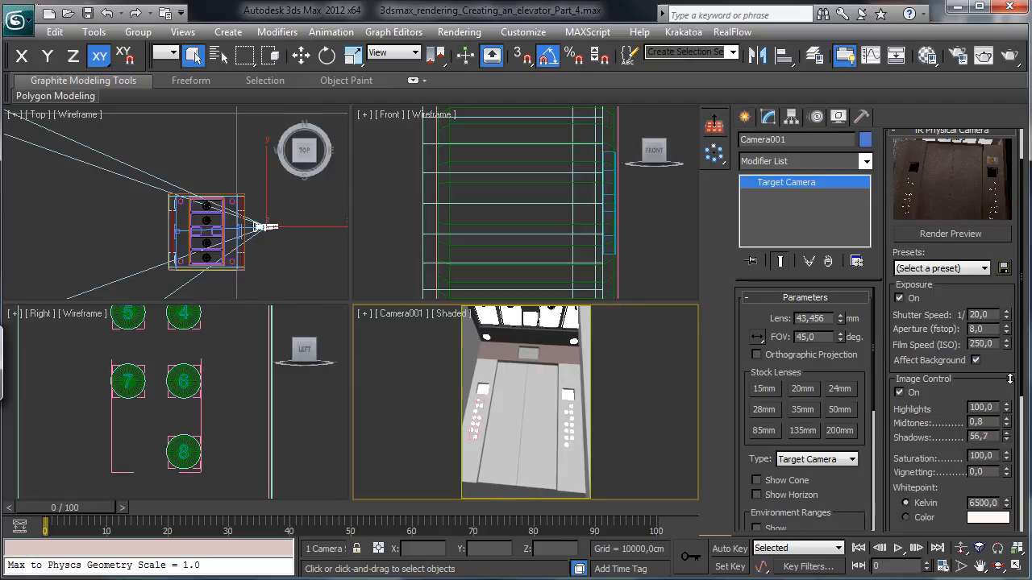
left_click_drag(1014, 318, 1009, 409)
- Set the camera's image saturation to 125 and vignetting to 6.0
left_click_drag(1006, 456, 1006, 425)
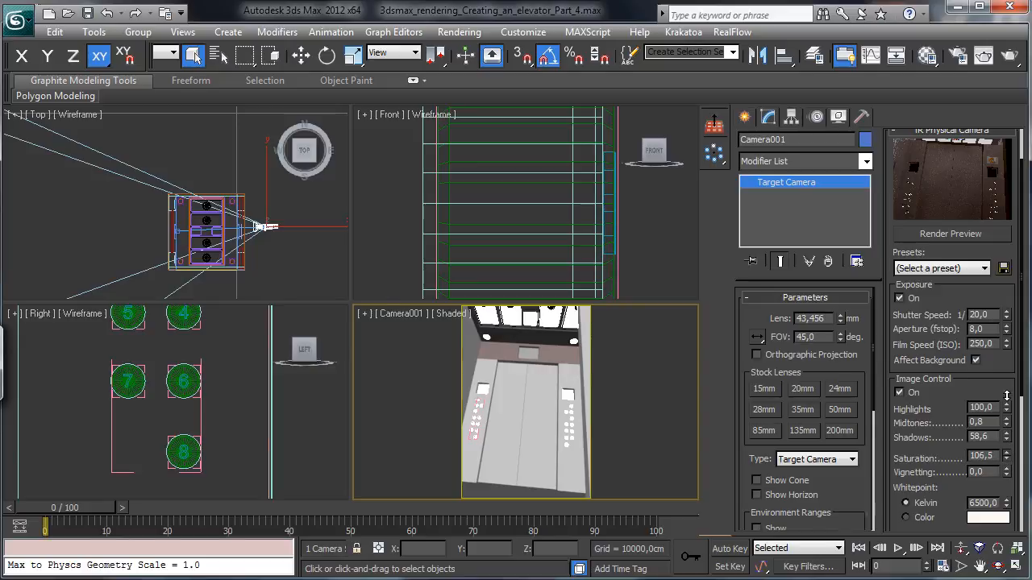
left_click_drag(1004, 344, 993, 453)
type("125")
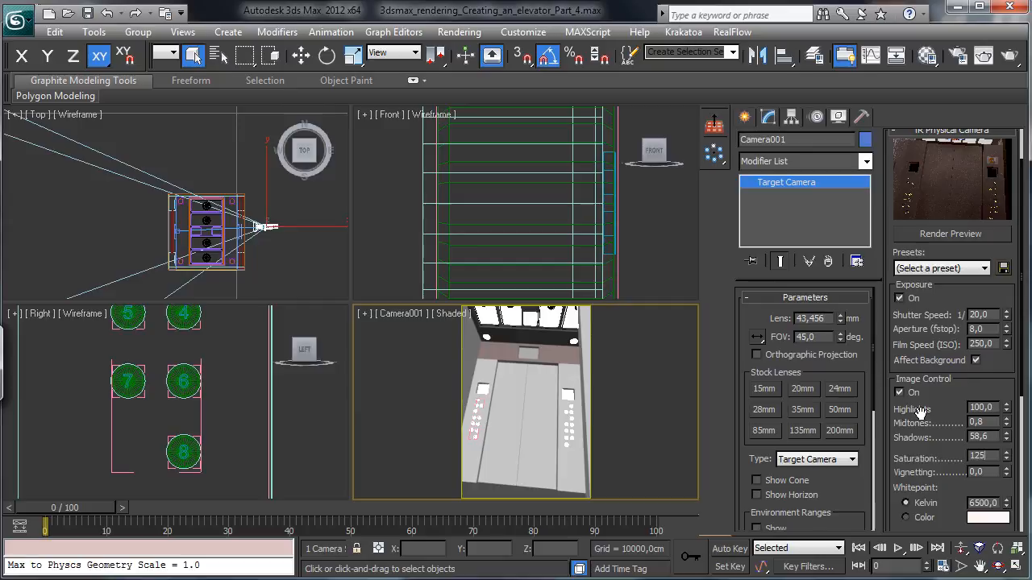
key("Return")
left_click_drag(1005, 474, 1008, 407)
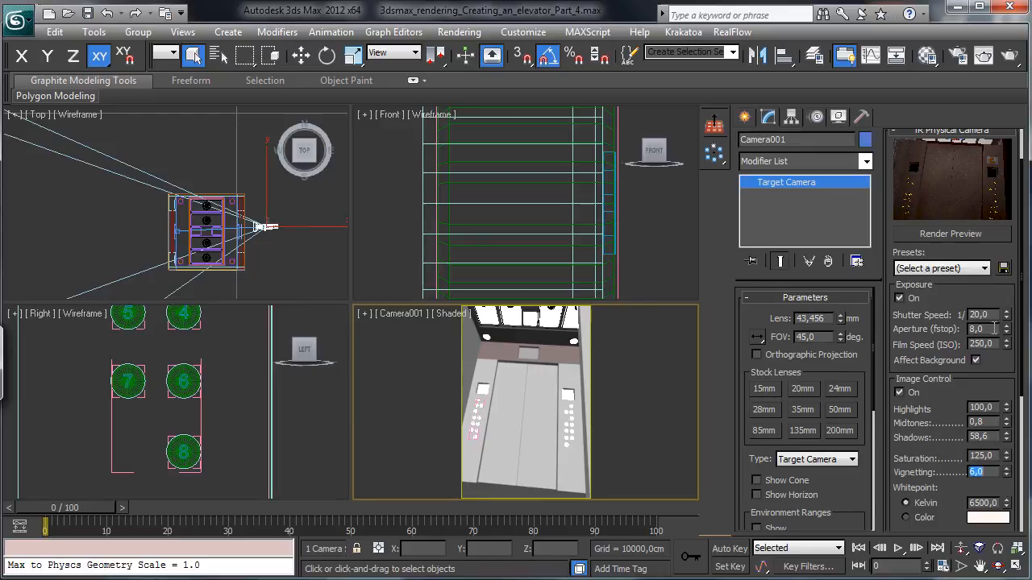
- Render the Camera001 view, continuing past the missing map file, and reposition the render window to see the whole image
left_click(1010, 55)
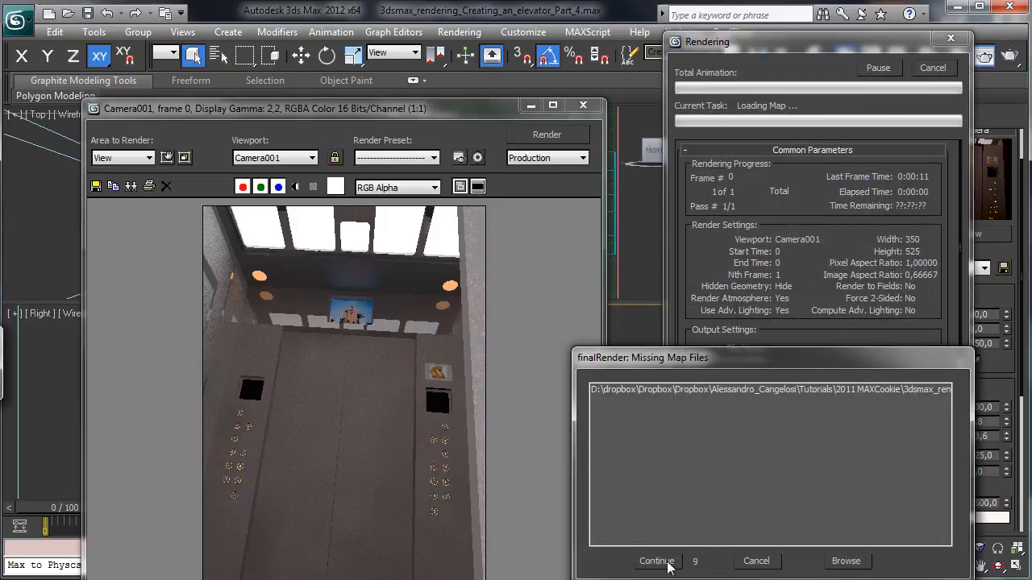
left_click(666, 564)
left_click_drag(483, 112, 484, 18)
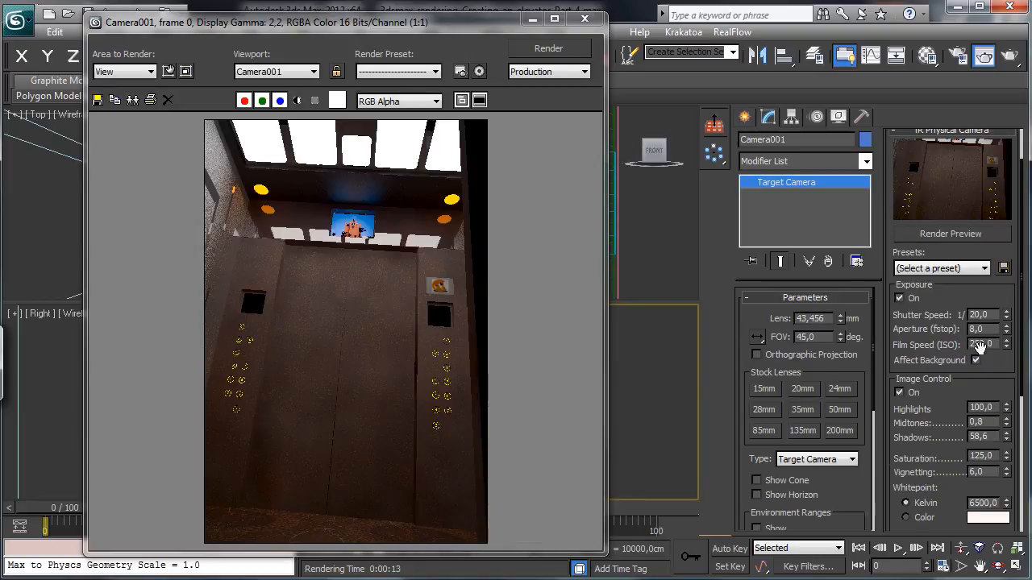
- Try the physical camera's Glare effect in a test render of Camera001, continuing past the missing map, and switch Glare off
left_click_drag(975, 355, 985, 156)
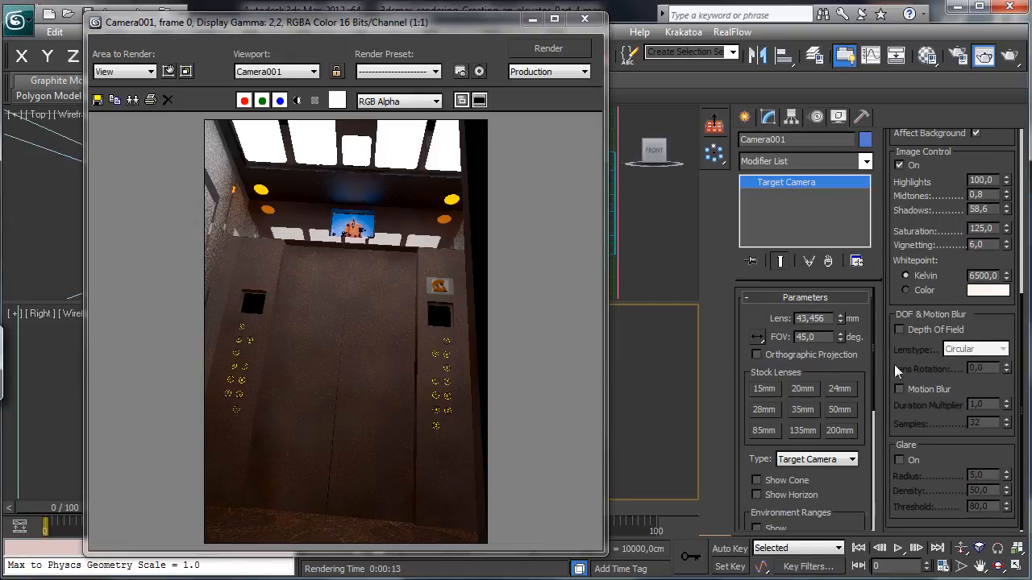
left_click(906, 461)
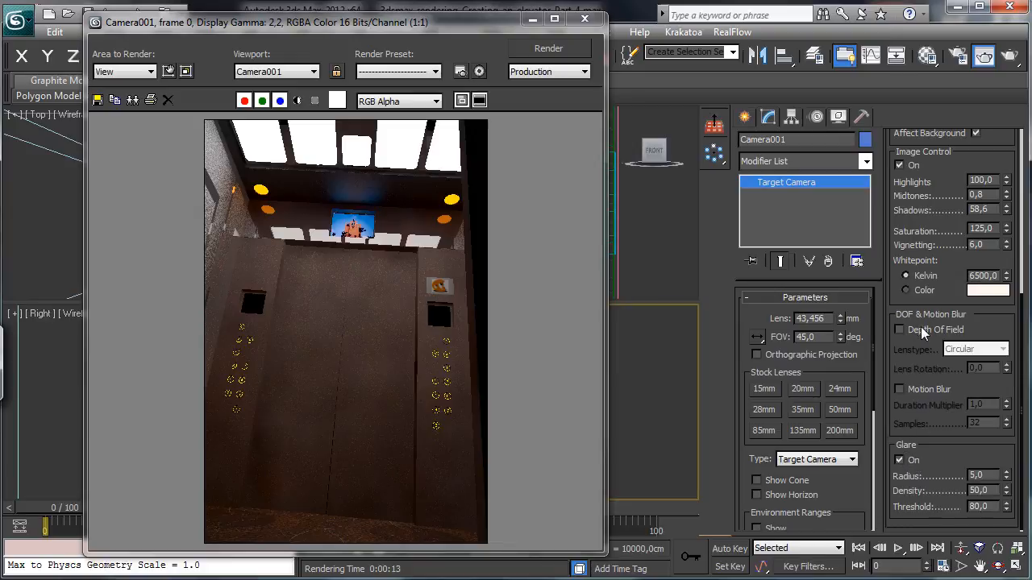
left_click_drag(957, 247, 933, 524)
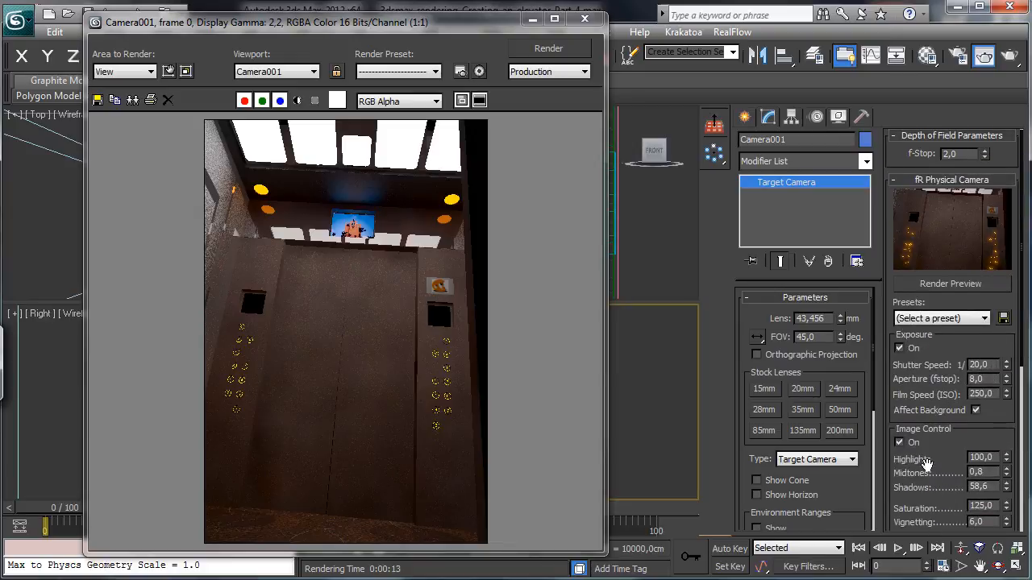
left_click(551, 50)
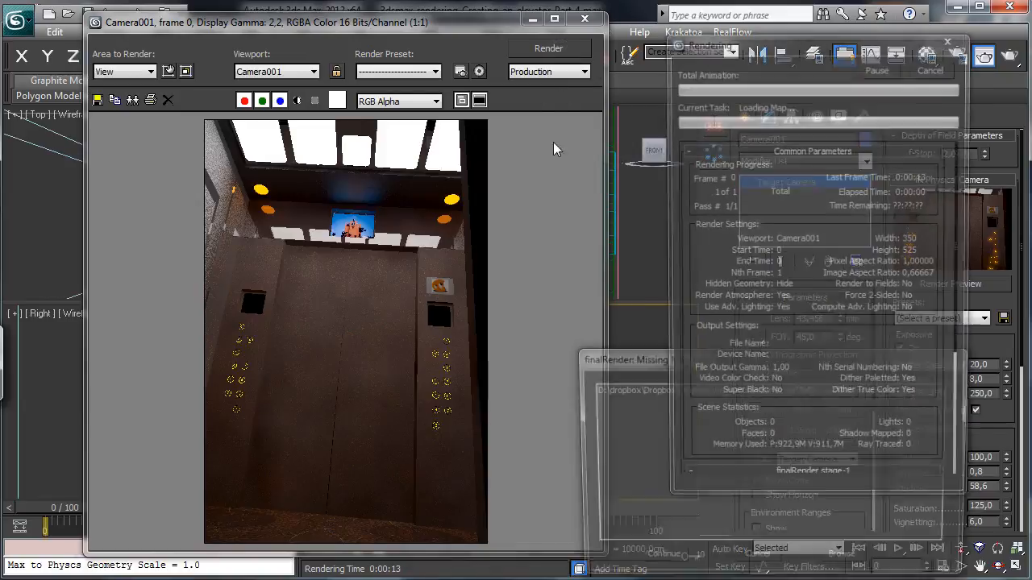
left_click(664, 562)
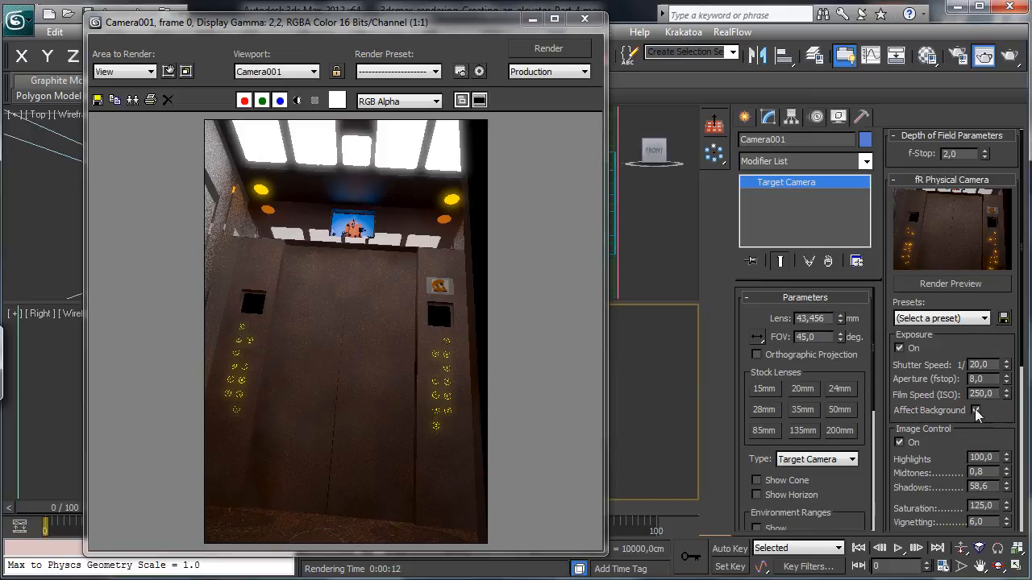
scroll(982, 385, "down", 5)
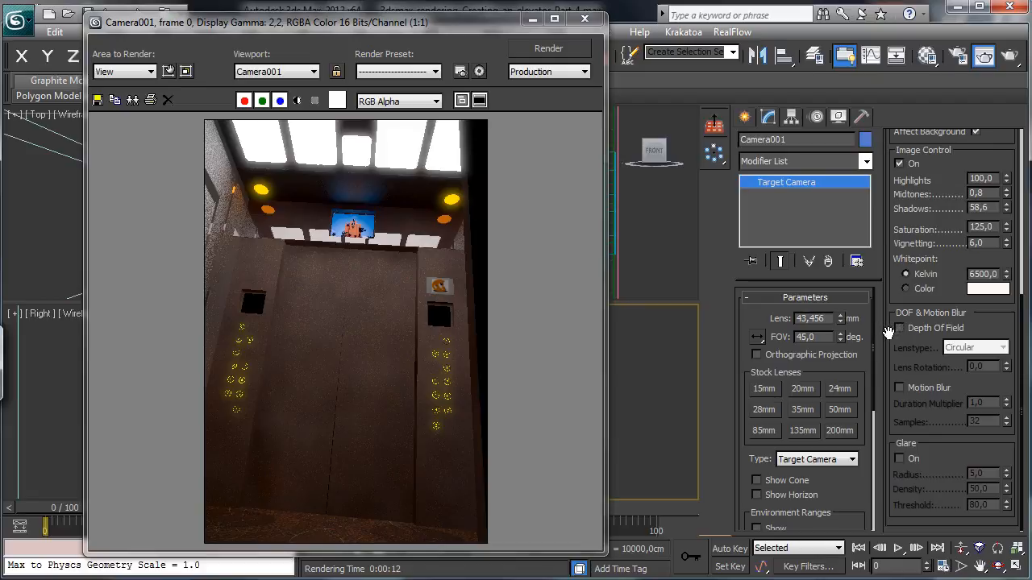
- Close the rendered frame and maximize the Camera001 viewport
left_click_drag(143, 26, 164, 67)
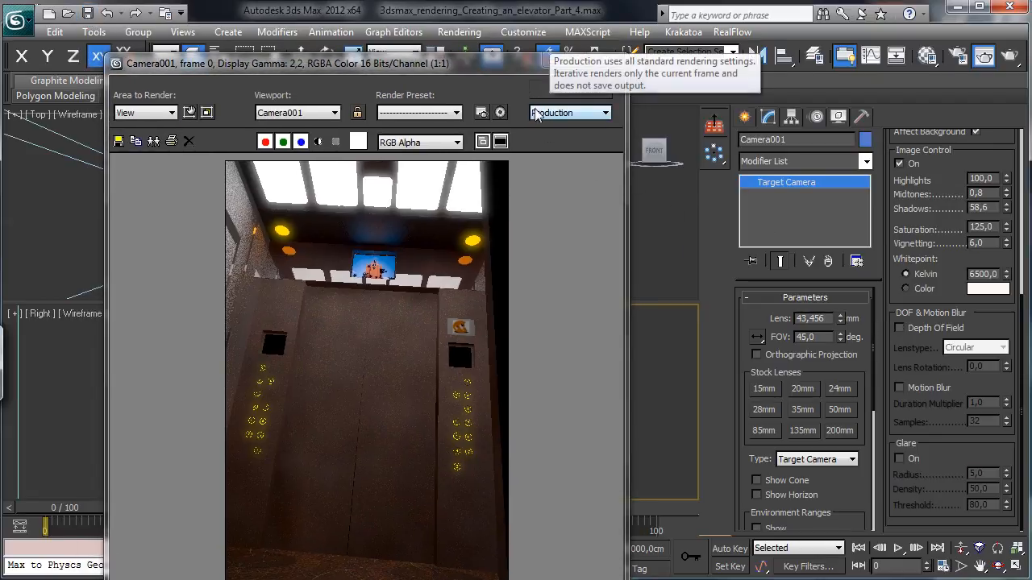
left_click(605, 59)
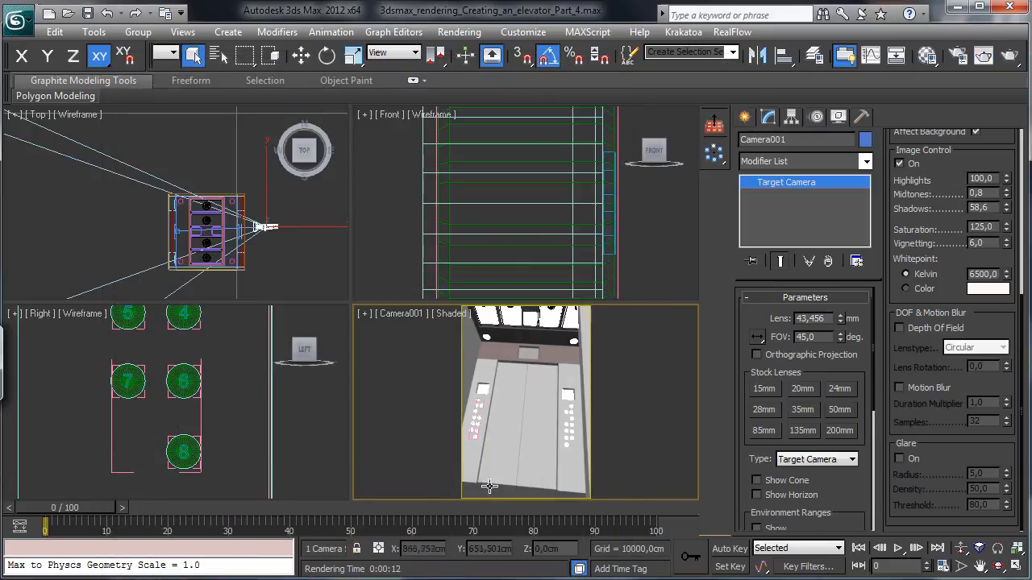
left_click(1019, 567)
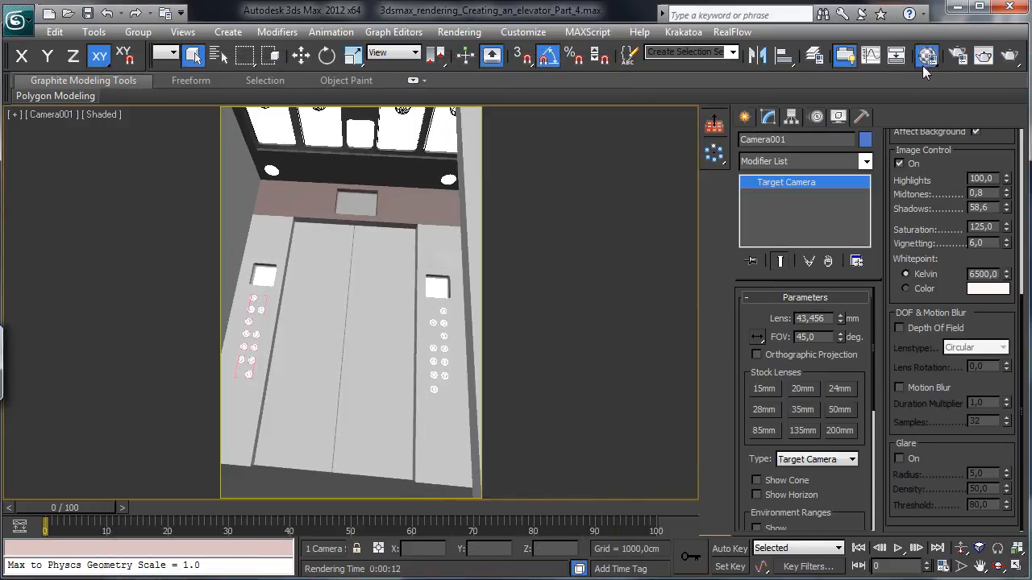
- Set the Floor material's specular level to 43 and its glossiness to 33
left_click(924, 62)
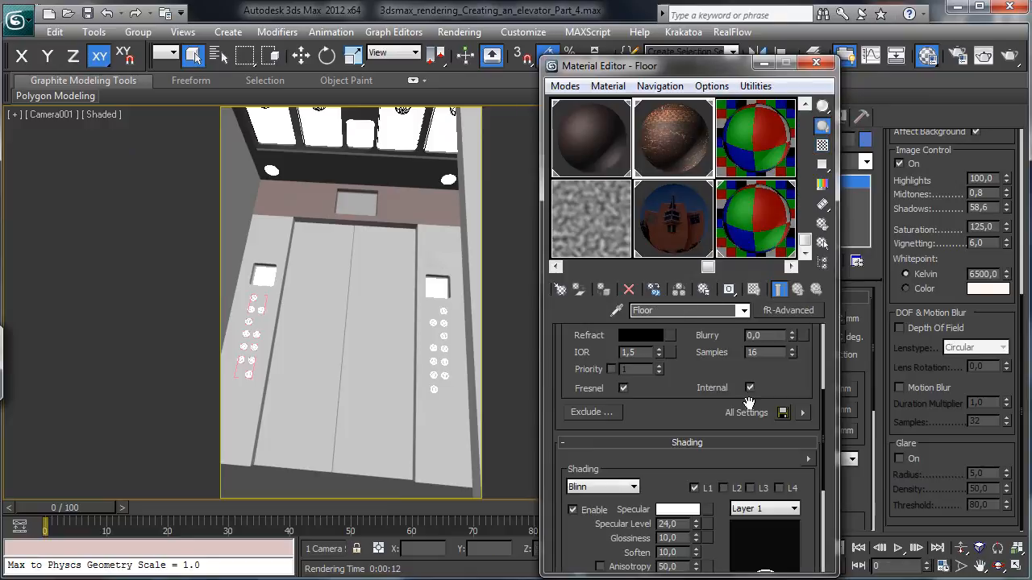
left_click_drag(684, 378, 700, 300)
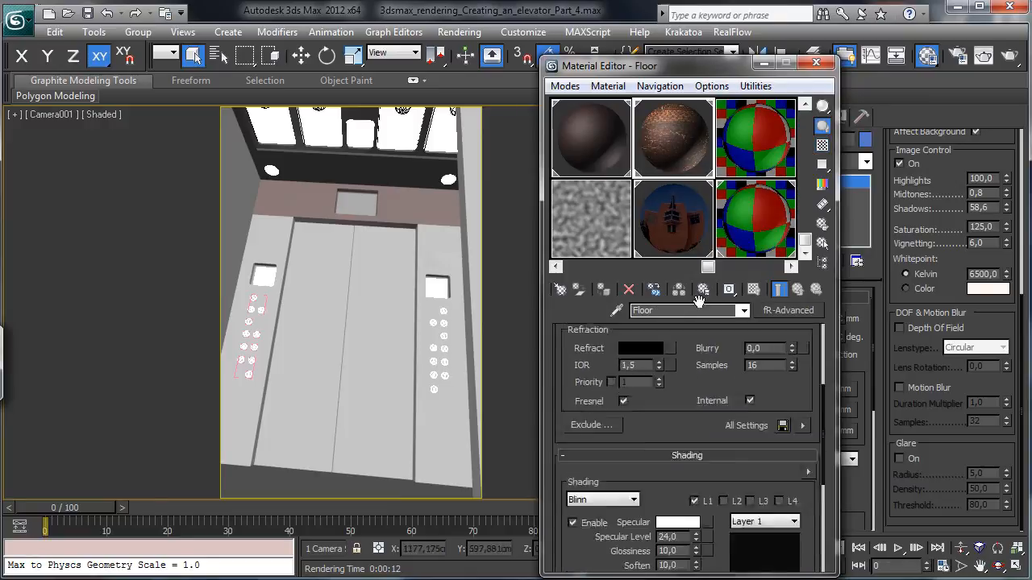
scroll(698, 371, "down", 3)
left_click(696, 438)
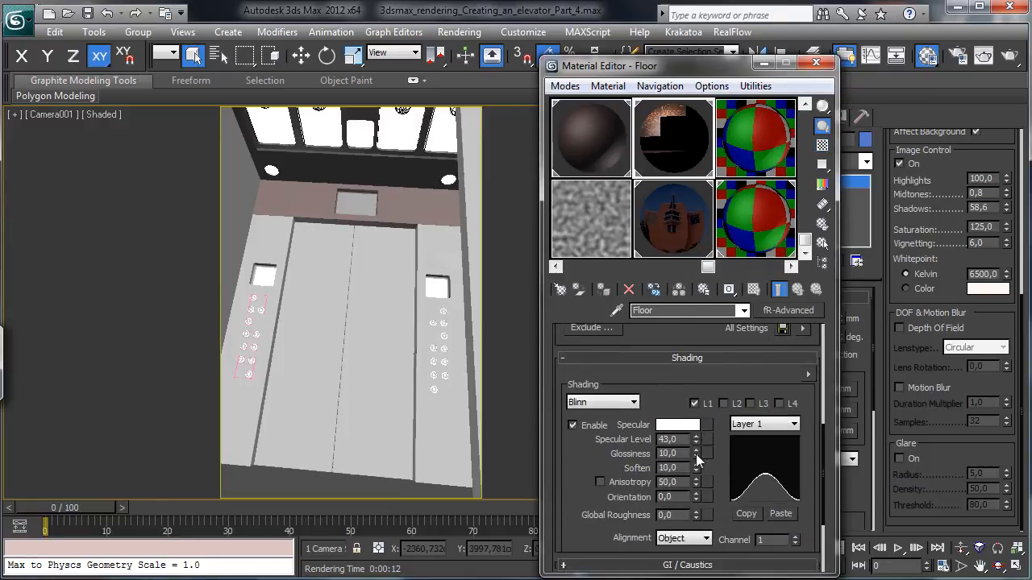
left_click_drag(696, 454, 695, 435)
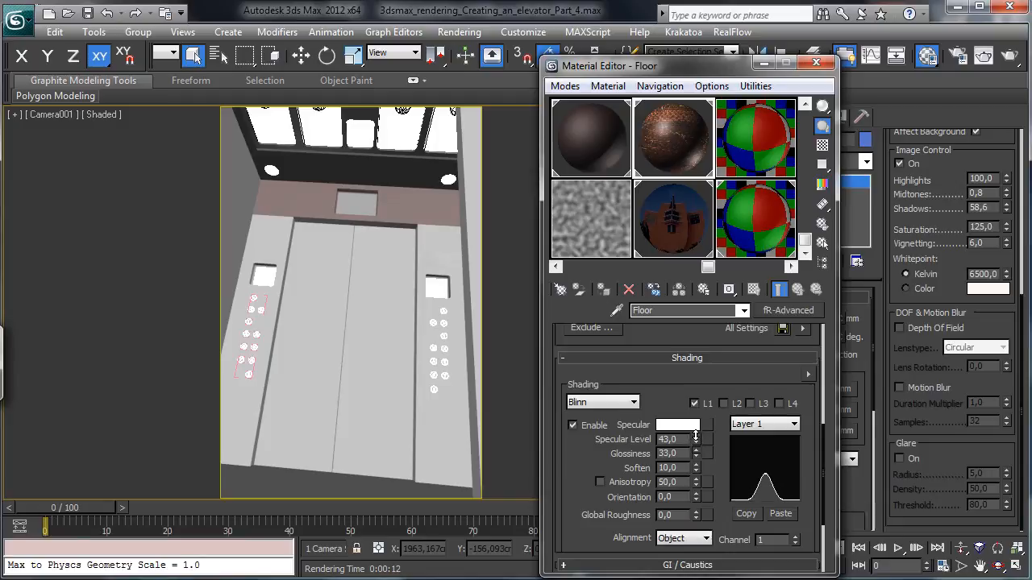
- Copy the Floor material's diffuse map into the specular colour slot of Layer 1 as an independent copy
scroll(663, 398, "up", 7)
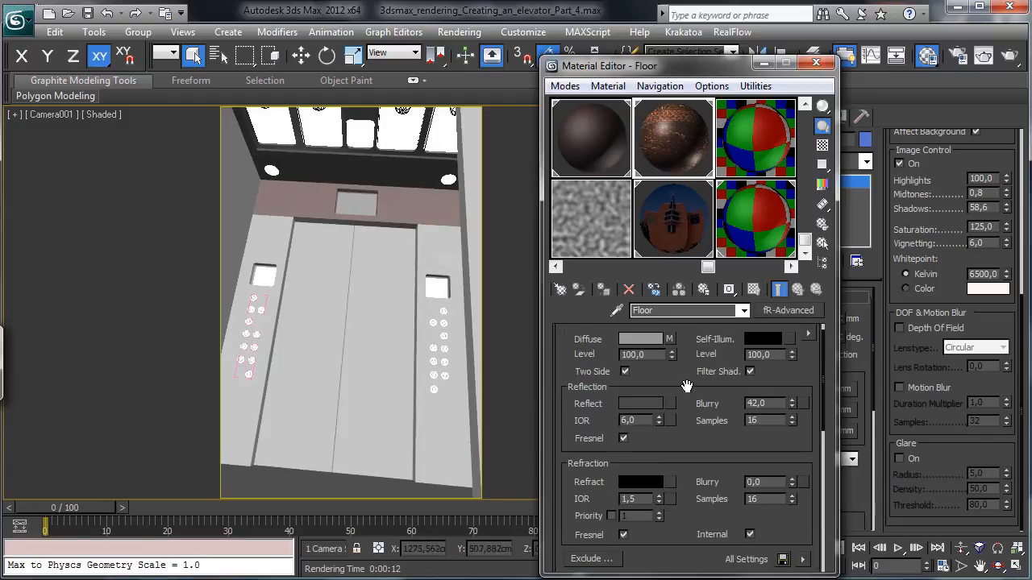
scroll(686, 387, "up", 1)
right_click(669, 355)
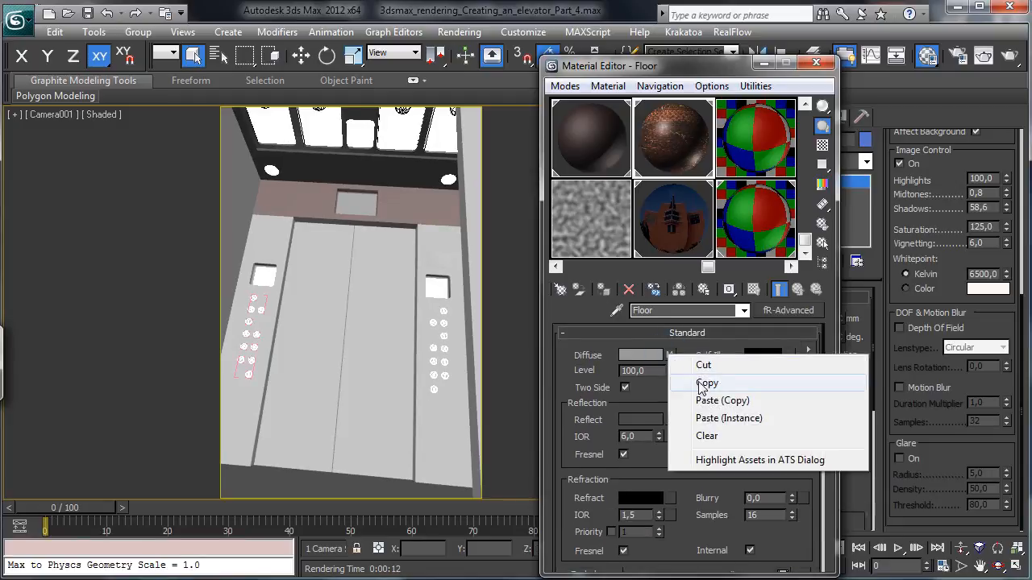
left_click(703, 384)
scroll(689, 444, "down", 7)
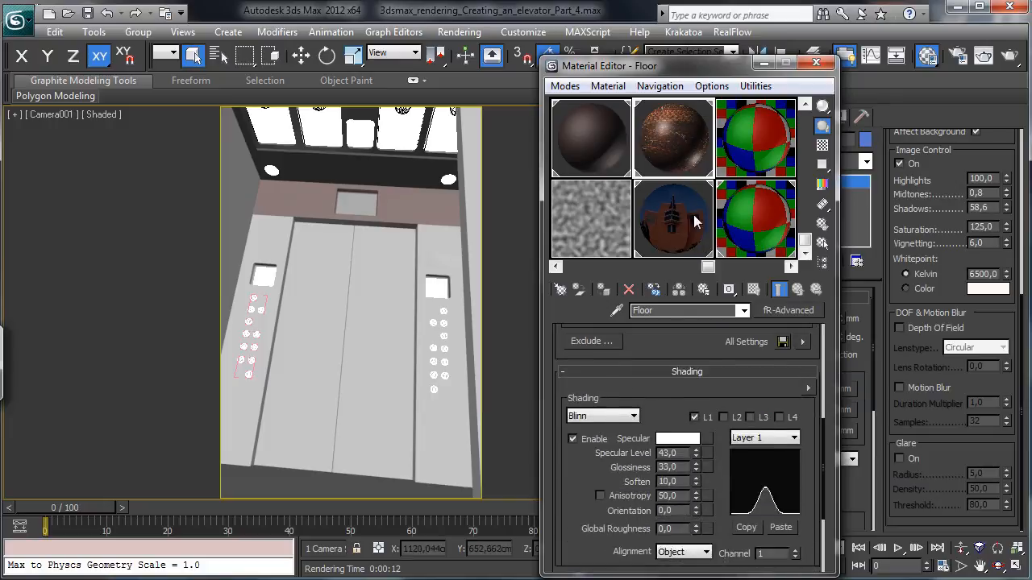
left_click_drag(671, 400, 675, 357)
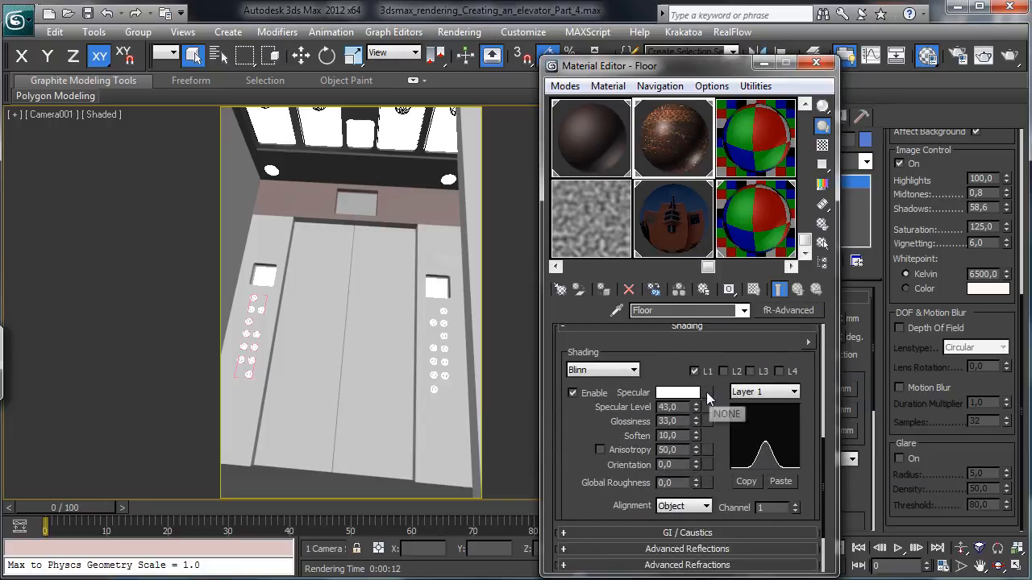
right_click(709, 400)
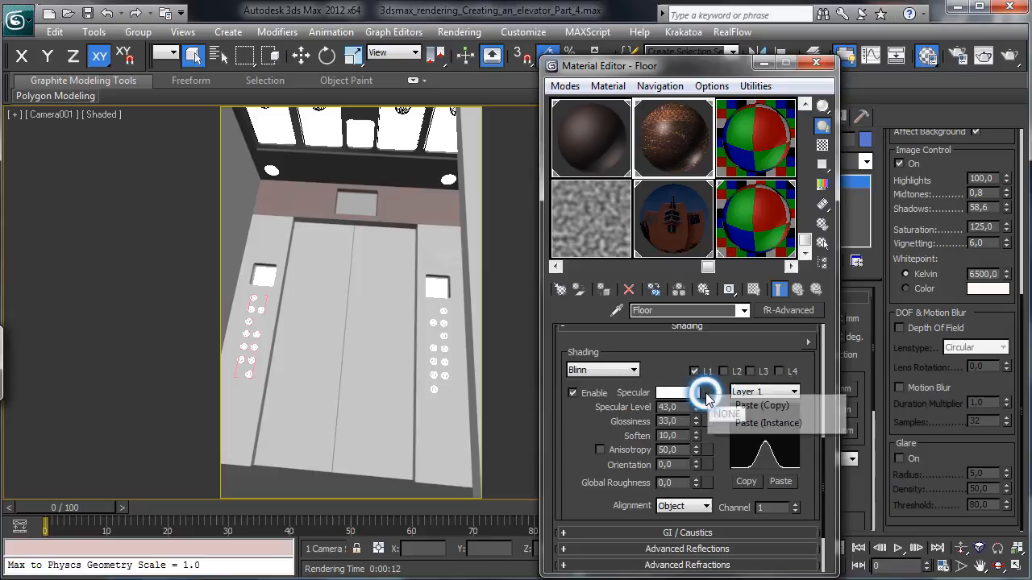
left_click(759, 406)
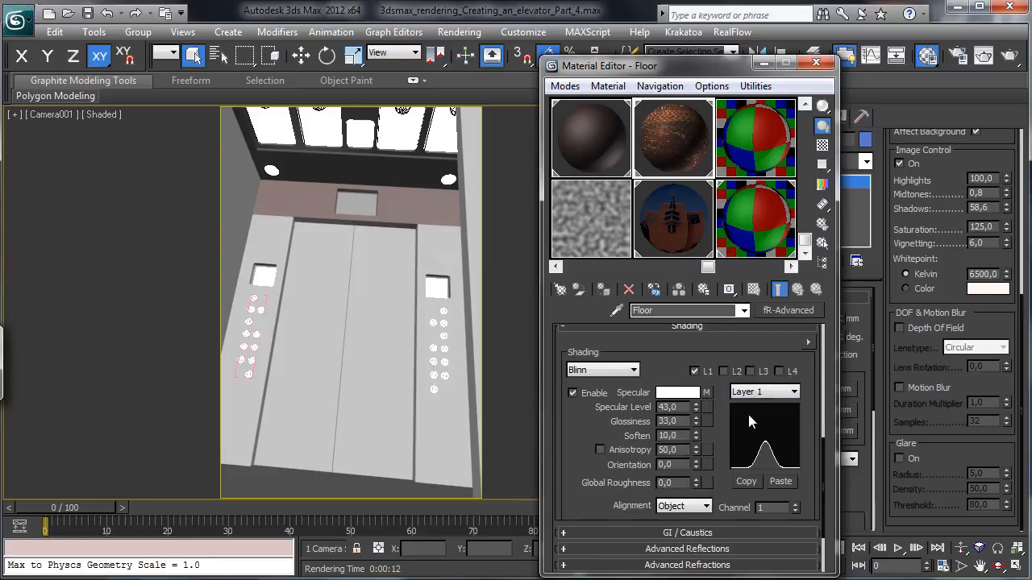
- Set the Floor material's first-layer Specular map amount to 55
left_click_drag(570, 424, 570, 342)
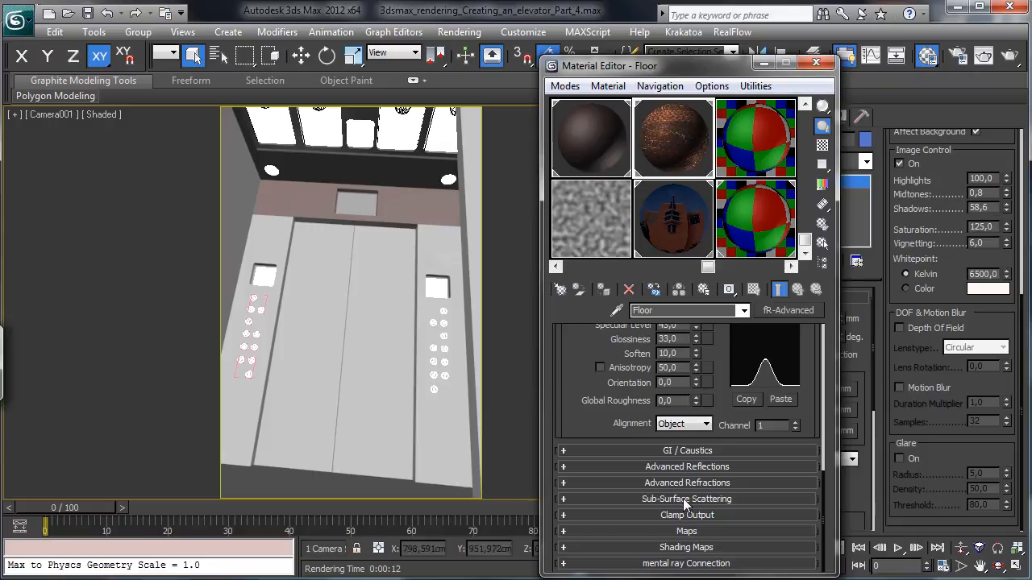
left_click(686, 531)
left_click(656, 331)
left_click(677, 548)
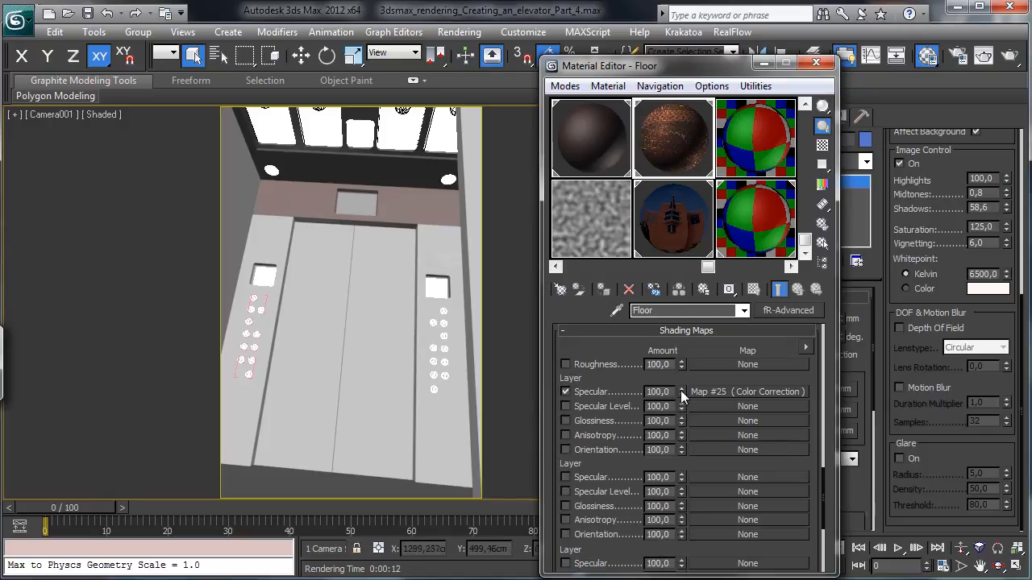
left_click_drag(681, 391, 683, 421)
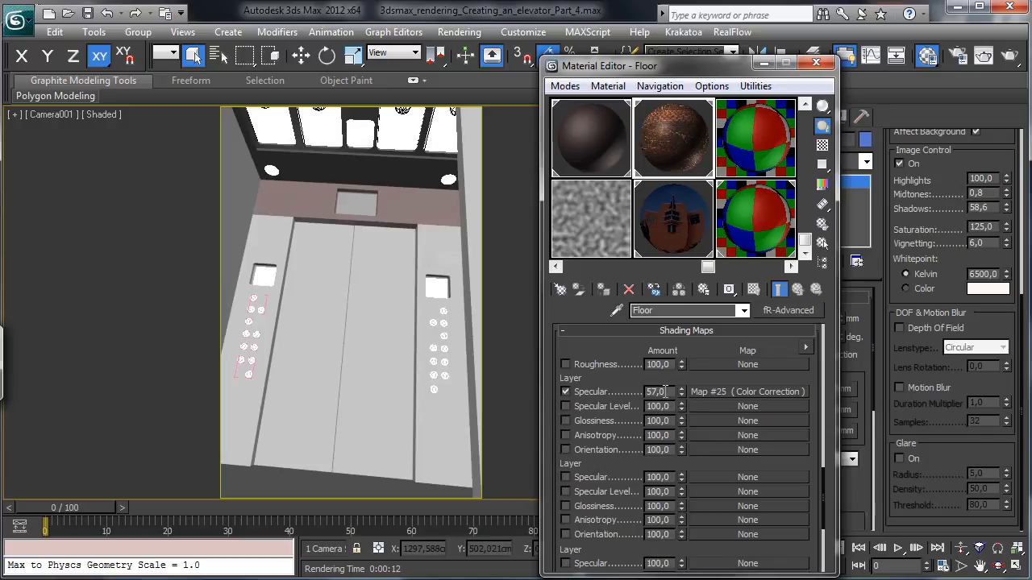
double_click(665, 391)
type("55")
key("Return")
- Copy the Floor material's specular Color Correction map to the Roughness slot and set the Roughness map amount to 15
left_click_drag(623, 349, 603, 523)
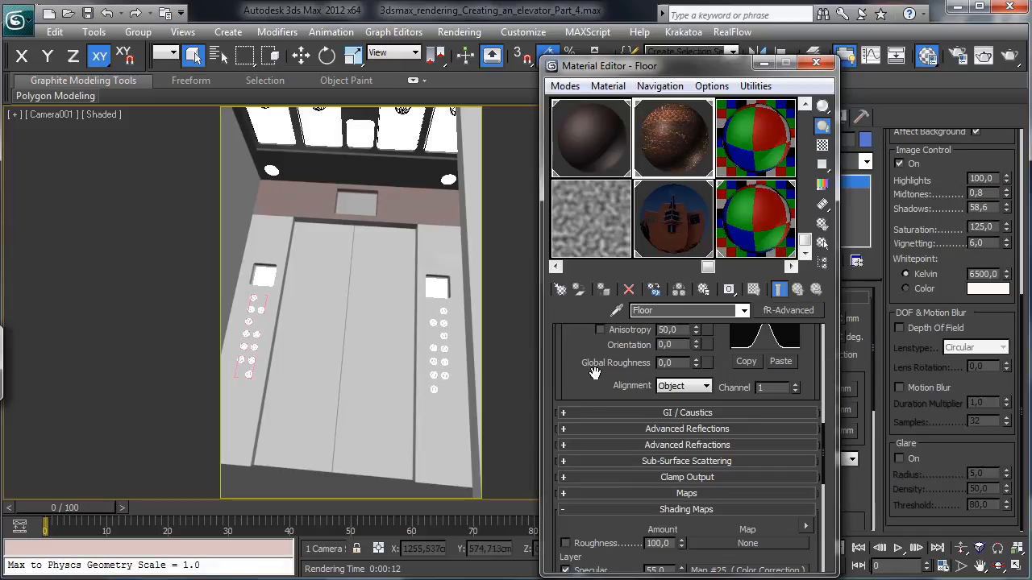
left_click_drag(594, 371, 591, 579)
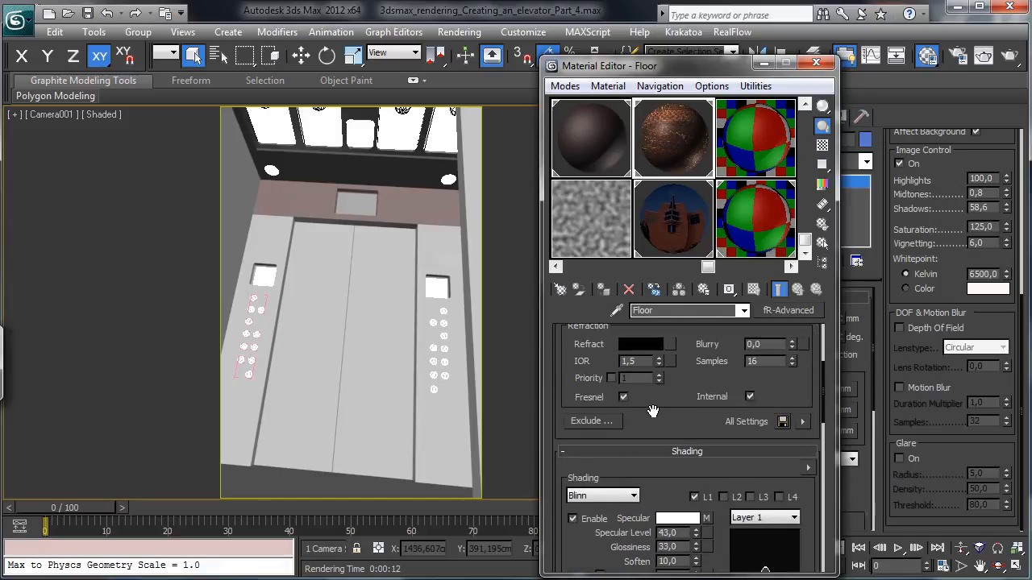
left_click_drag(653, 411, 628, 564)
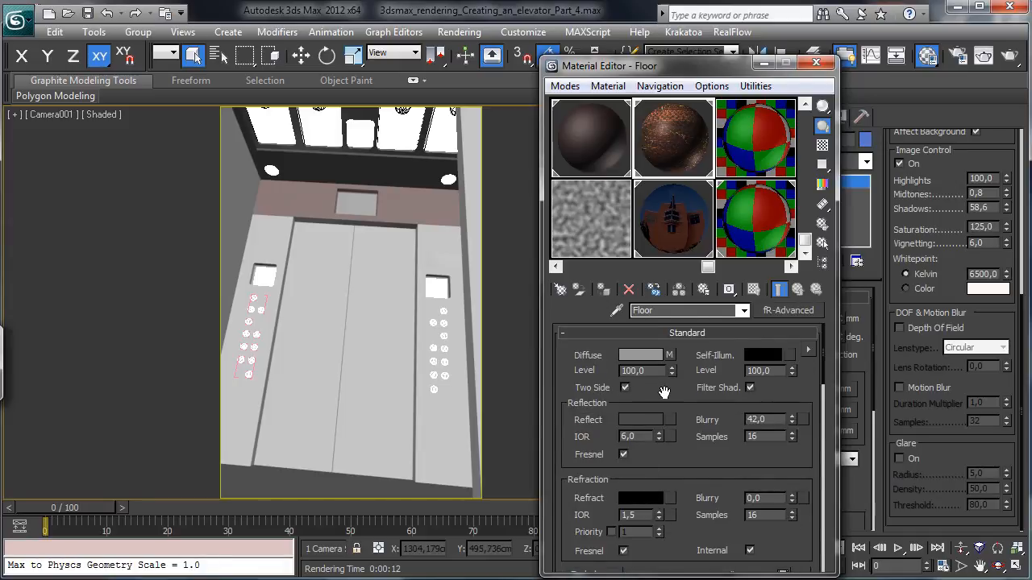
scroll(663, 392, "down", 5)
left_click_drag(661, 446, 680, 289)
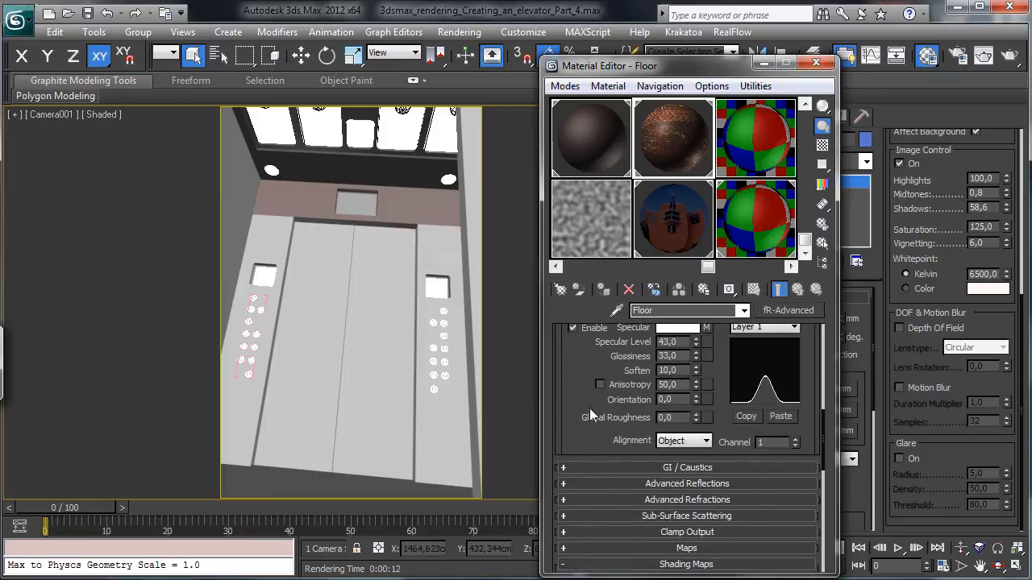
scroll(590, 414, "down", 2)
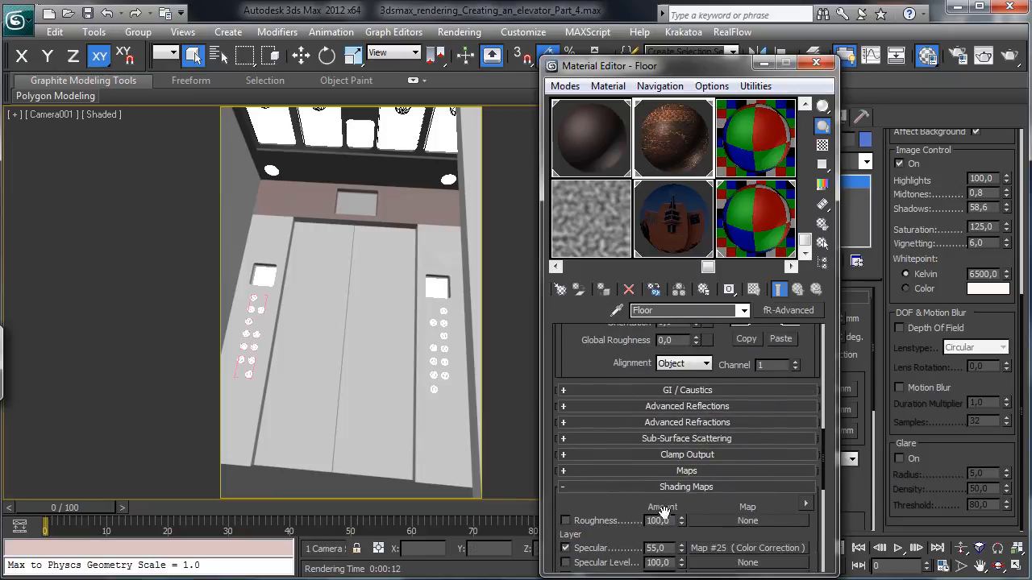
scroll(693, 484, "down", 2)
left_click_drag(706, 495, 706, 466)
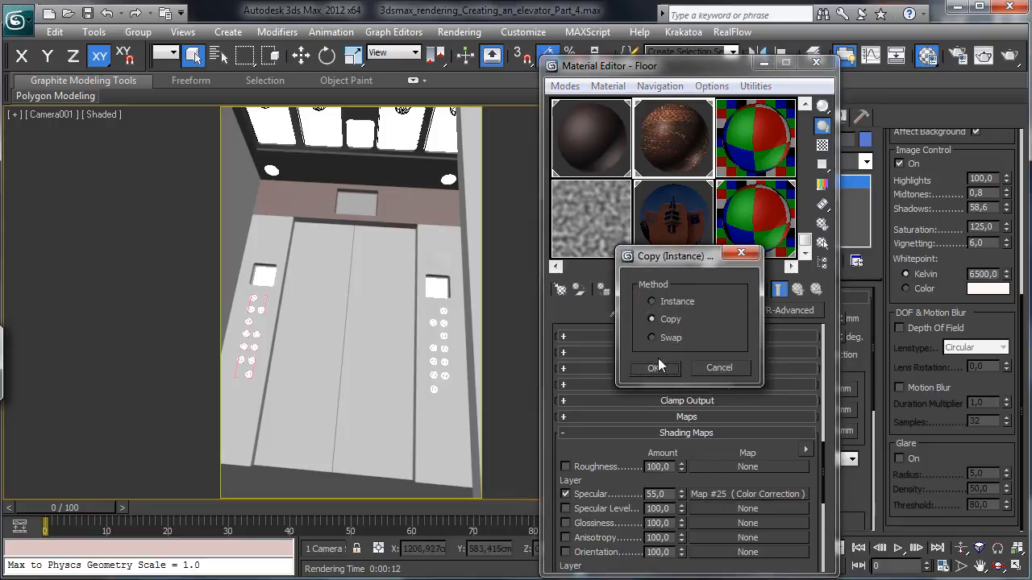
left_click(654, 366)
double_click(666, 467)
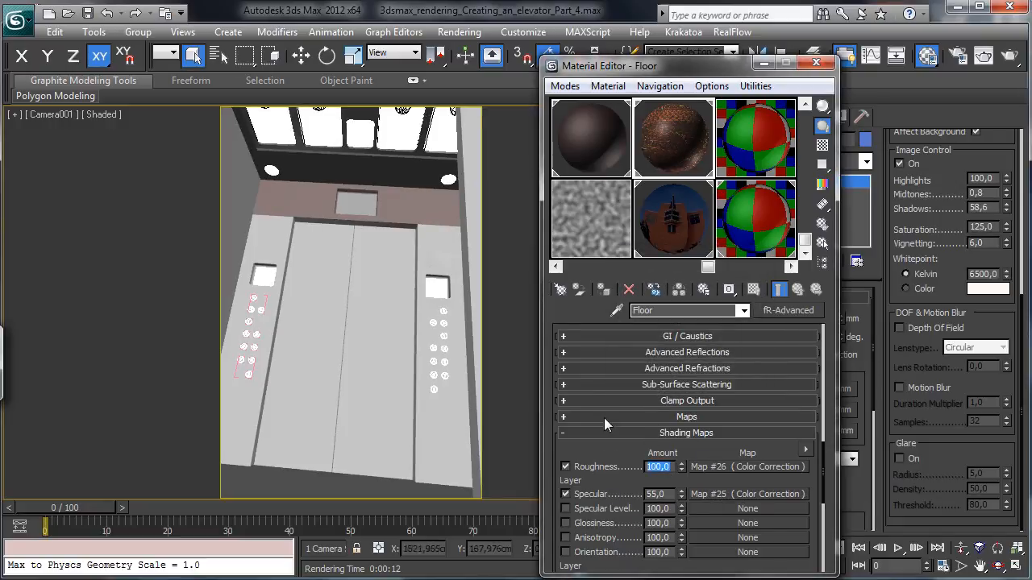
type("15")
key("Return")
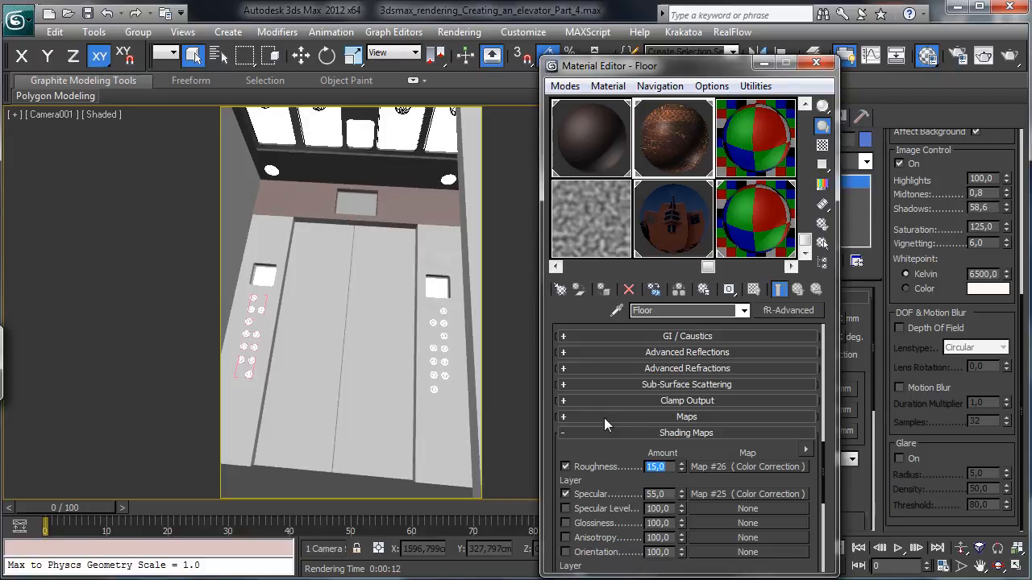
- Set the Floor material's reflection IOR to 10
scroll(612, 542, "up", 2)
scroll(666, 399, "up", 5)
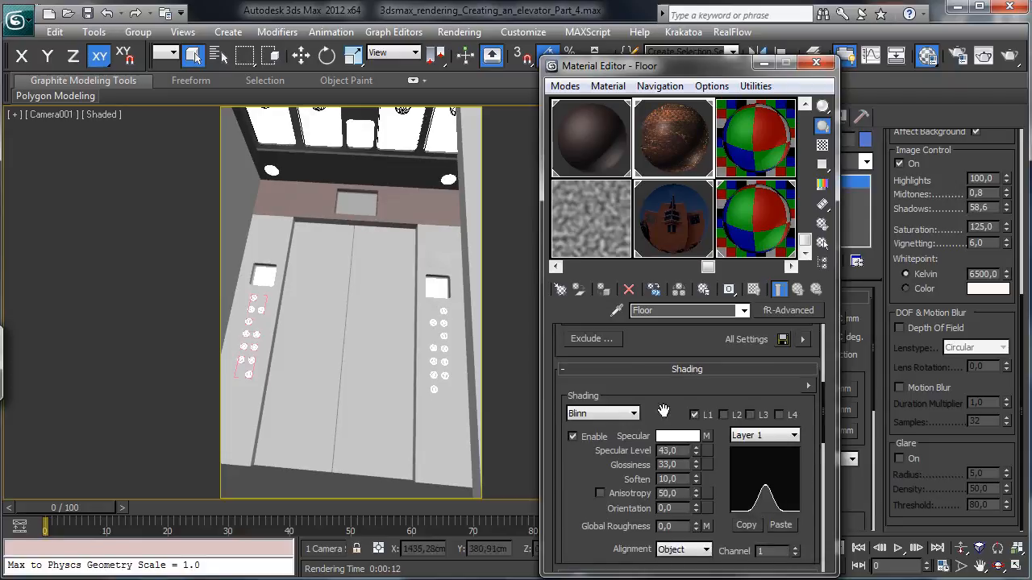
scroll(671, 401, "up", 5)
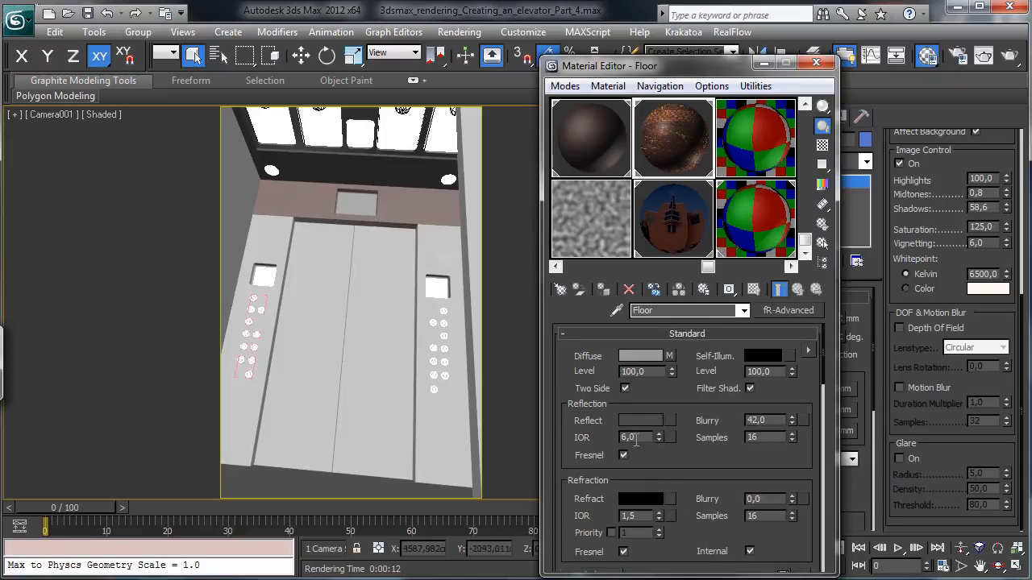
double_click(635, 438)
type("5")
key("Return")
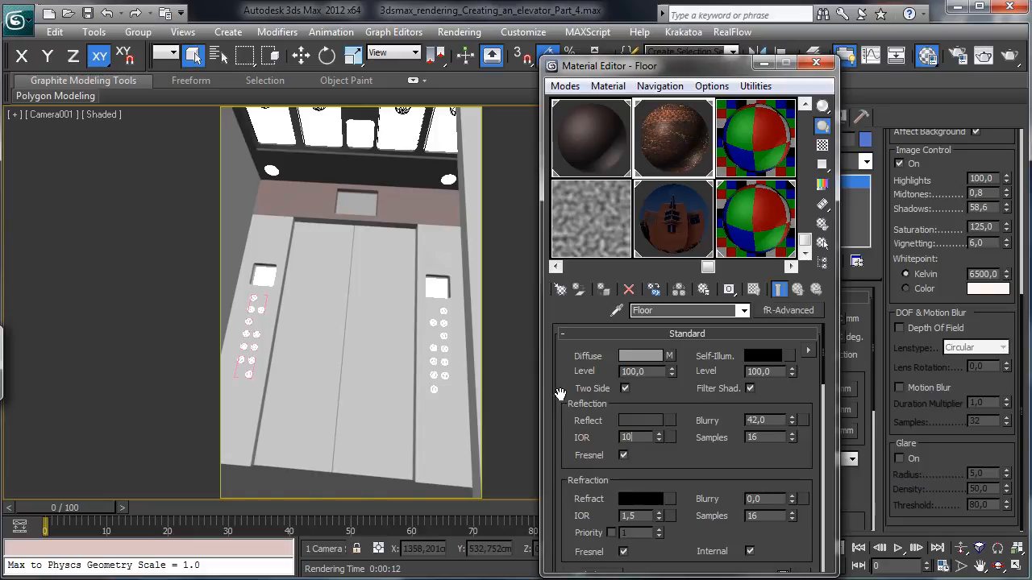
- Set the Floor material's reflection IOR to 10, its Blurry amount to 0 and its reflection filter colour to grey value 133
type("10")
key("Return")
left_click(640, 420)
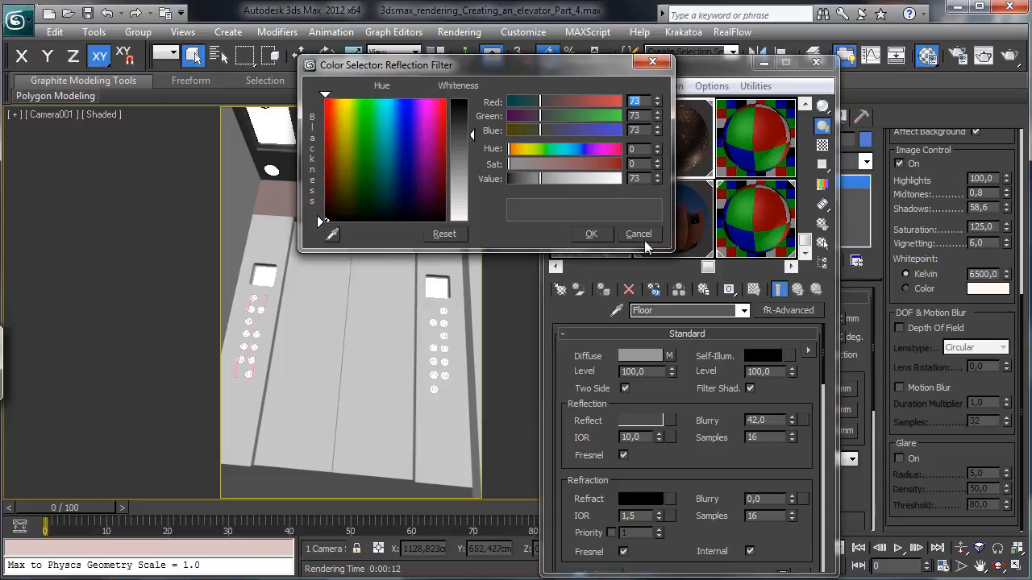
key("Return")
right_click(792, 421)
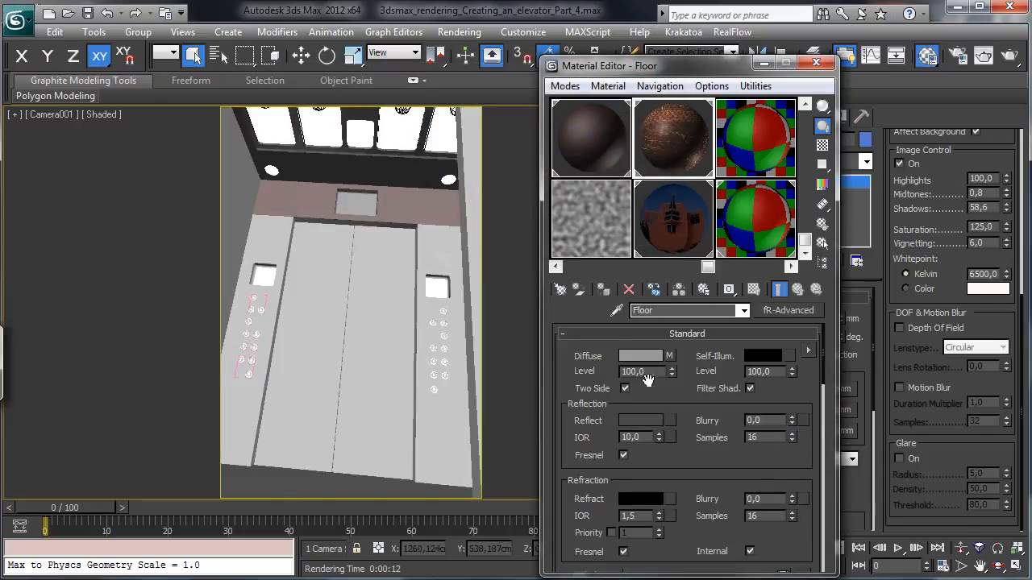
left_click(643, 420)
left_click_drag(560, 176, 566, 177)
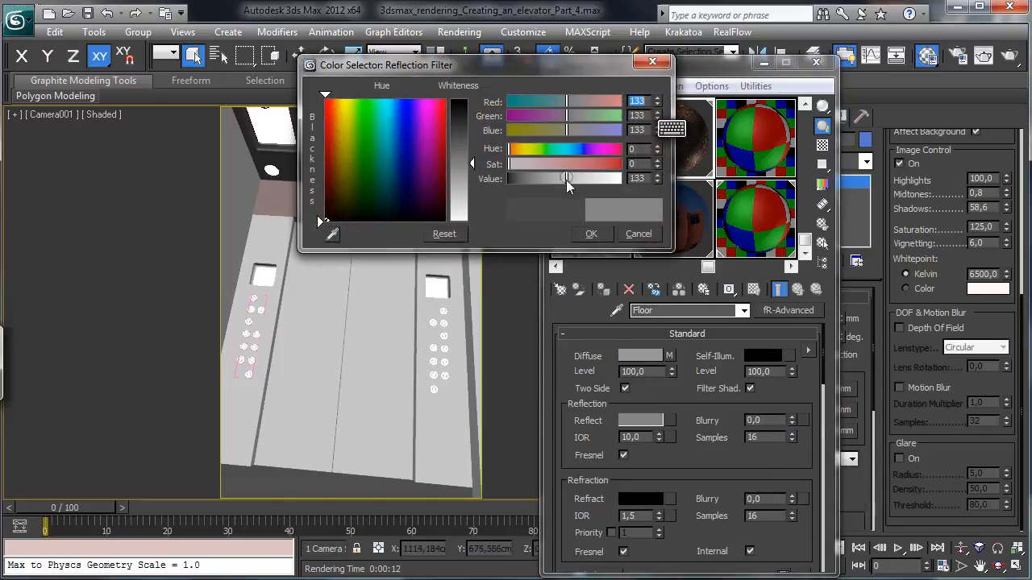
left_click(590, 234)
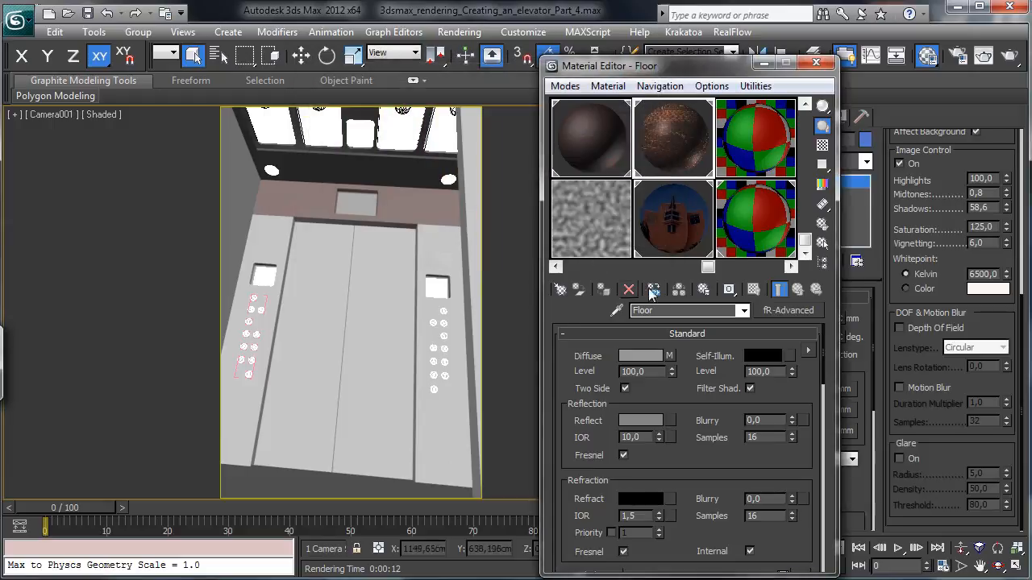
- Limit the Camera001 render to a full-width region over the floor and render it, continuing past the missing map files
left_click(985, 55)
left_click_drag(342, 65, 349, 27)
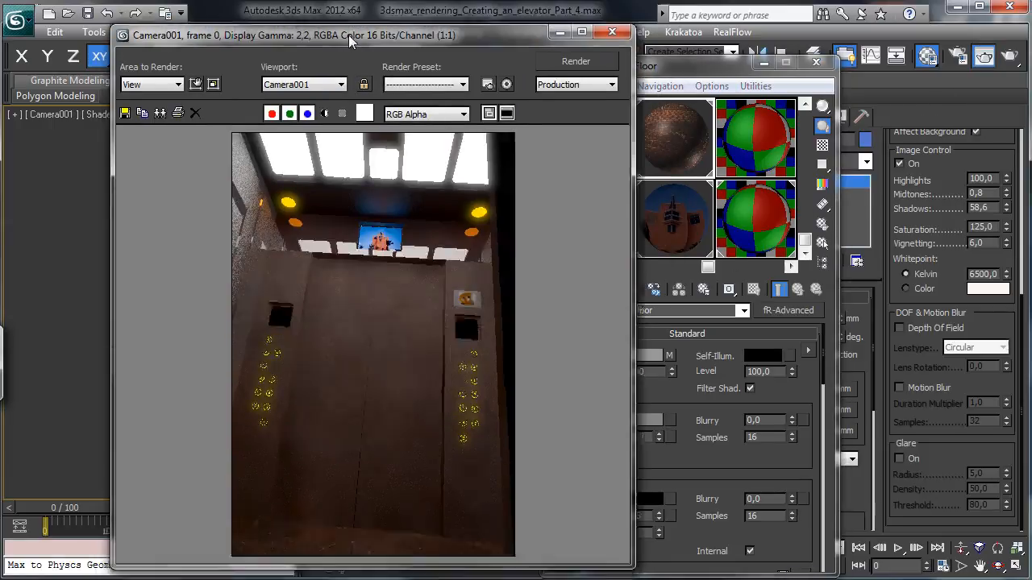
left_click(197, 74)
left_click_drag(400, 188, 353, 537)
left_click_drag(375, 445, 372, 476)
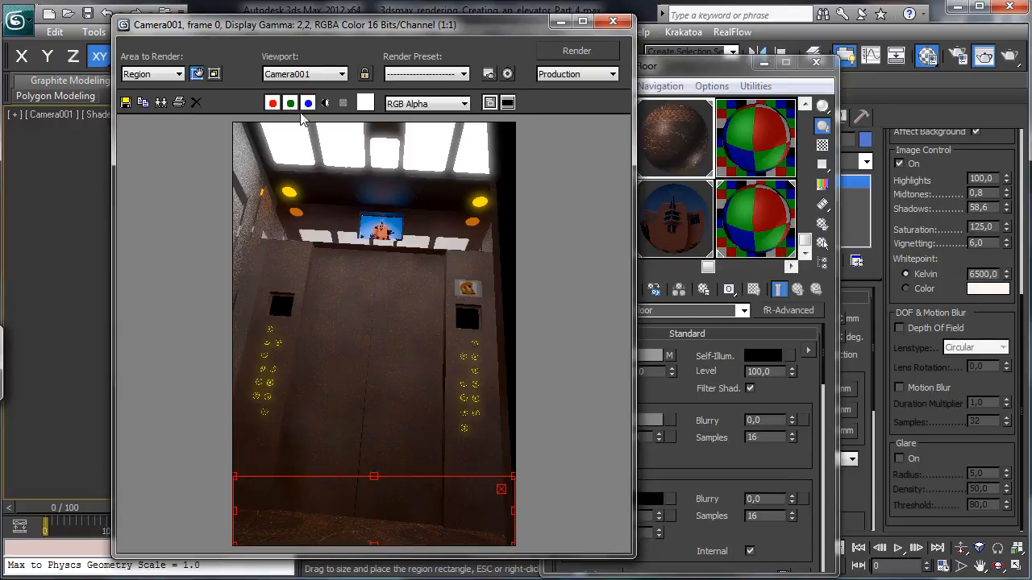
left_click(197, 73)
left_click(574, 51)
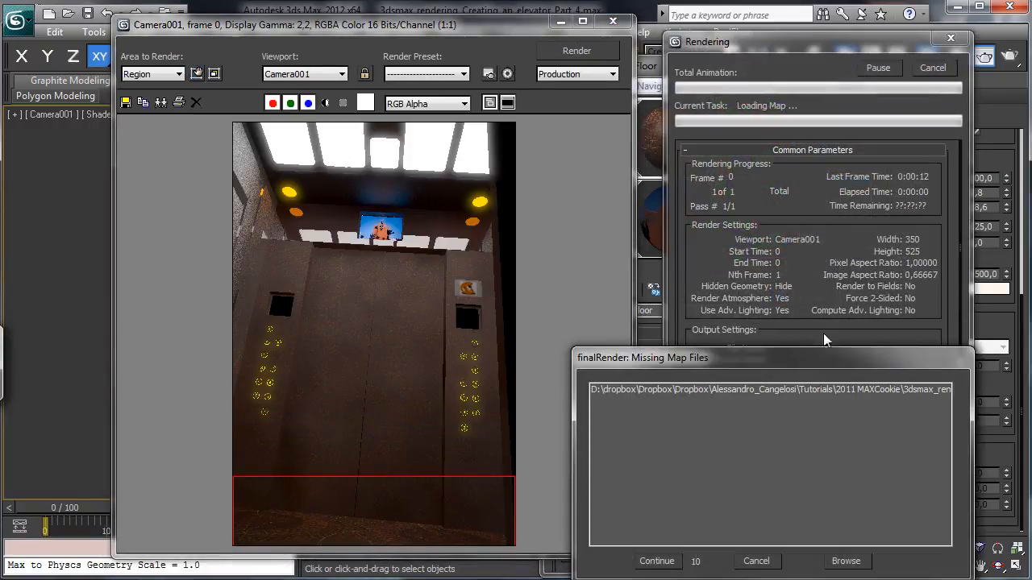
left_click(657, 560)
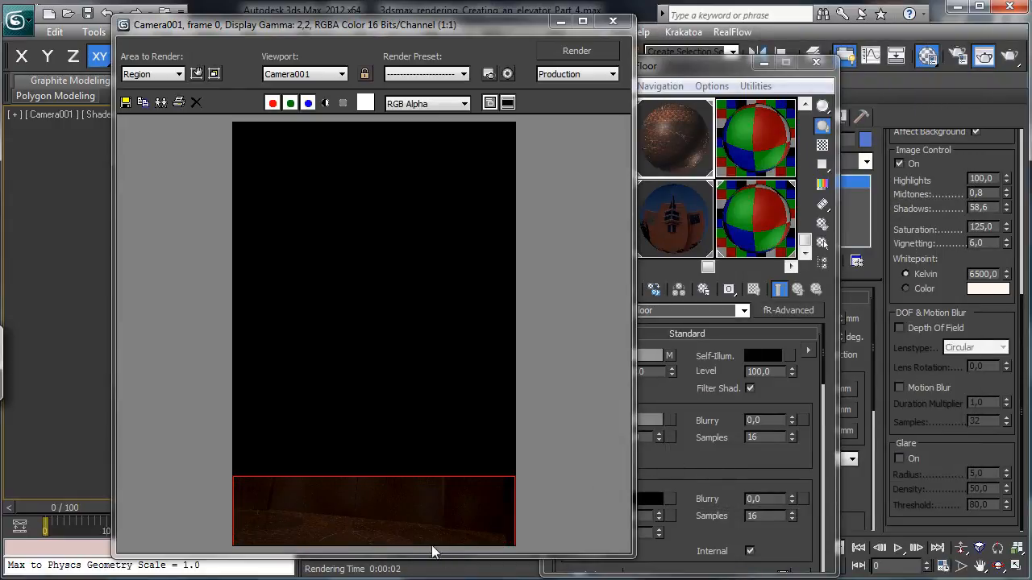
left_click(573, 16)
- Try a reflection filter colour of value 231 on the Floor material and re-render the floor region
left_click(650, 419)
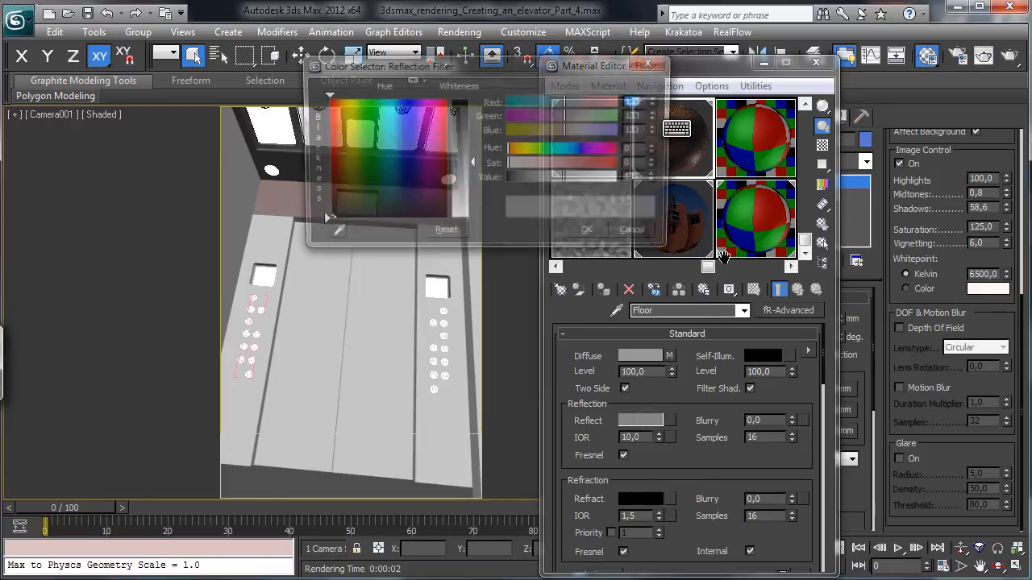
left_click_drag(581, 178, 608, 183)
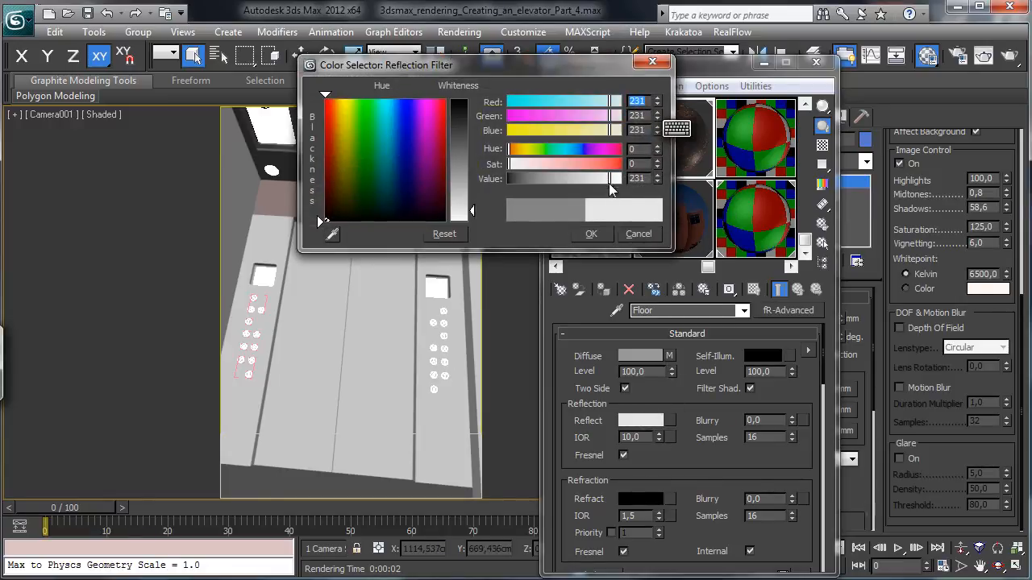
left_click(589, 233)
left_click(1018, 62)
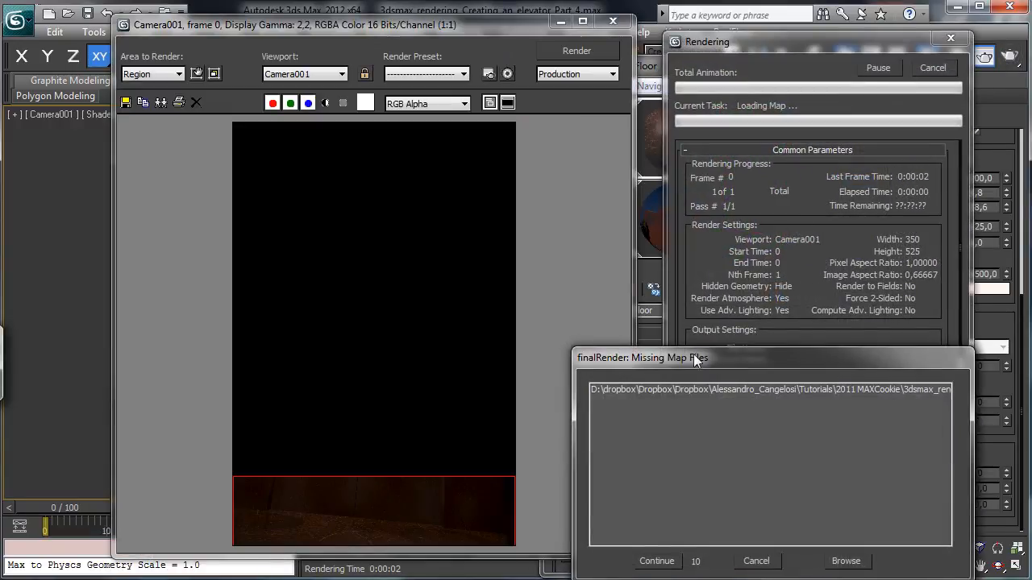
left_click(666, 560)
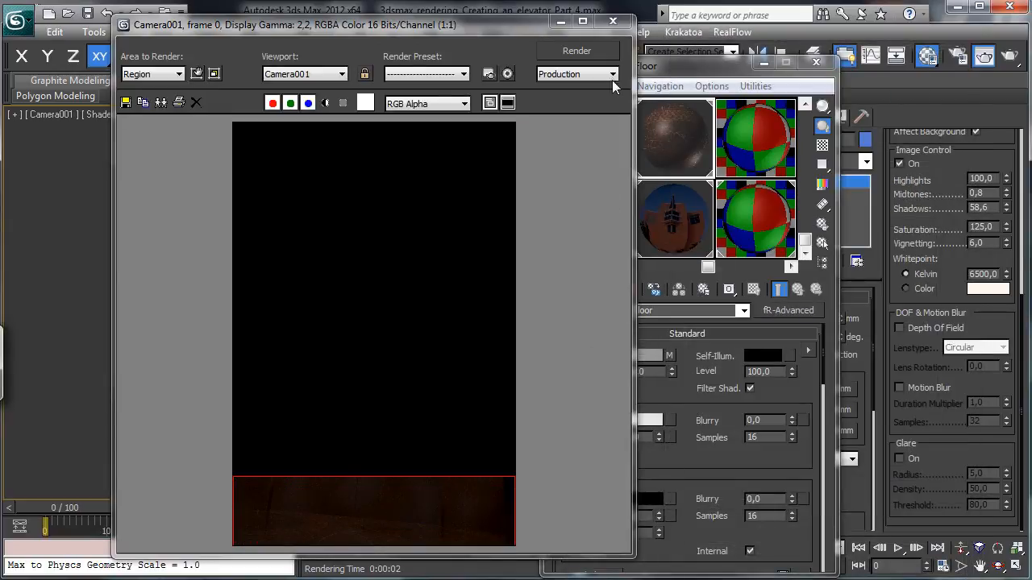
left_click(561, 23)
- Set the Floor material's Roughness map amount to 5 in the shading maps
mouse_move(674, 403)
left_mouse_down()
mouse_move(700, 310)
mouse_move(698, 270)
left_mouse_up()
left_click_drag(583, 391, 586, 303)
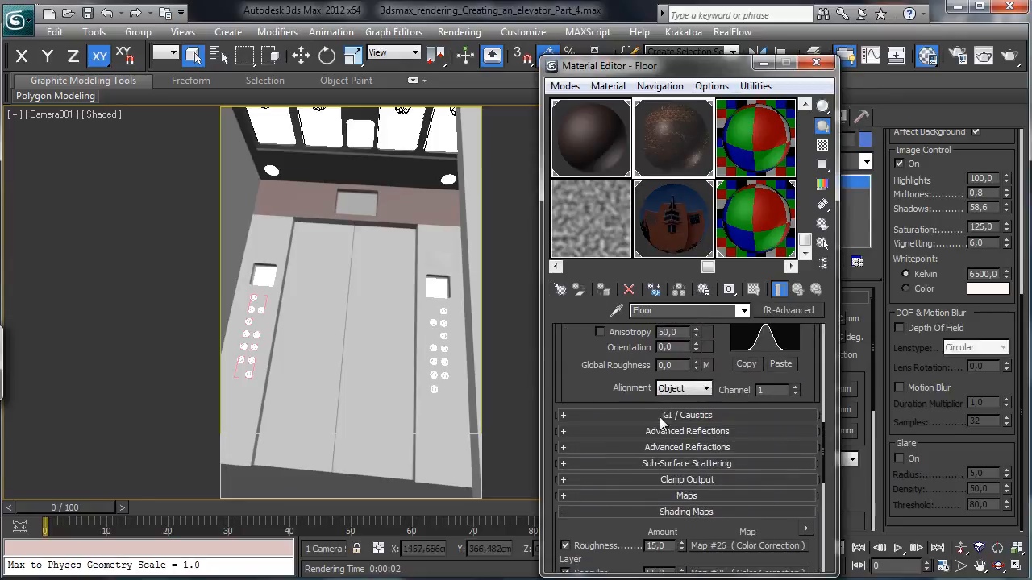
left_click_drag(664, 545, 620, 533)
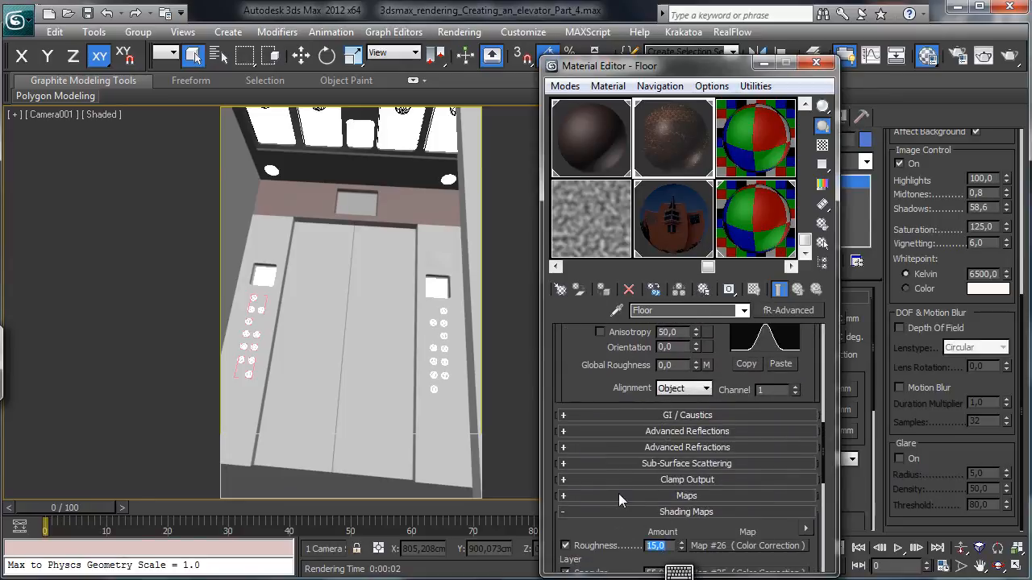
type("5")
key("Return")
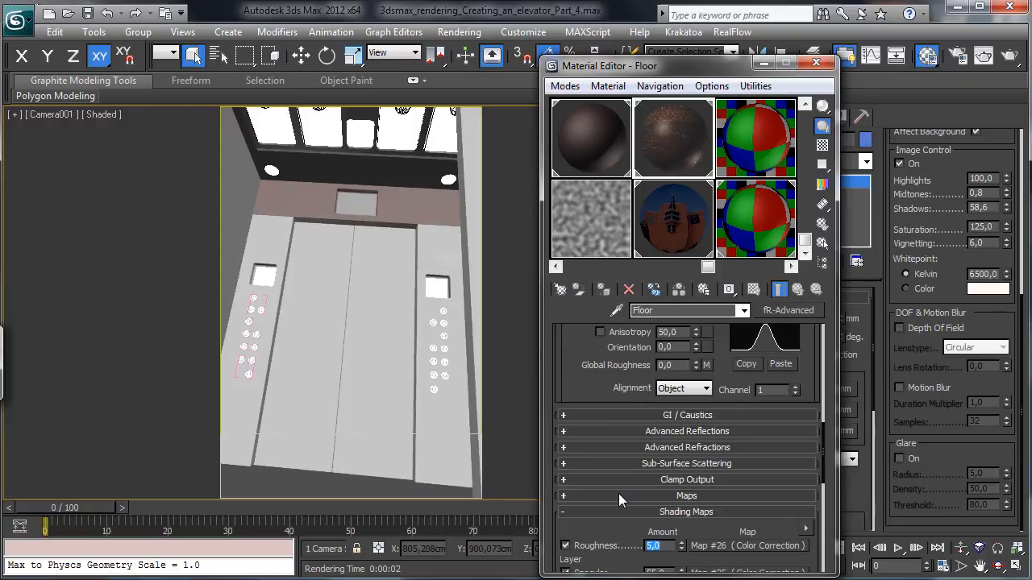
- Set the Floor material's reflection filter colour to grey value 181
mouse_move(586, 387)
left_mouse_down()
mouse_move(581, 280)
mouse_move(567, 569)
left_mouse_up()
left_click_drag(666, 387, 634, 541)
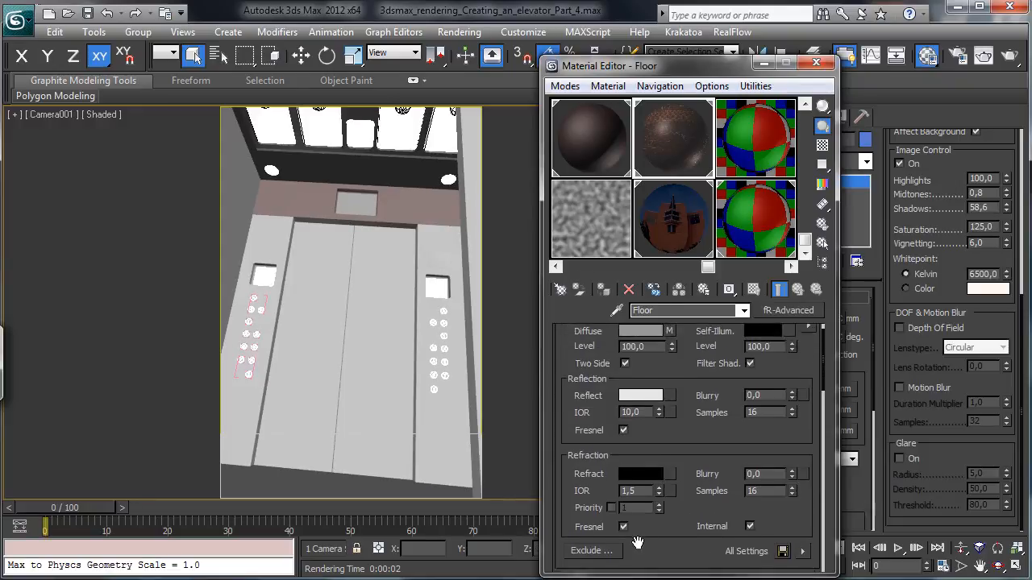
left_click_drag(666, 376, 651, 399)
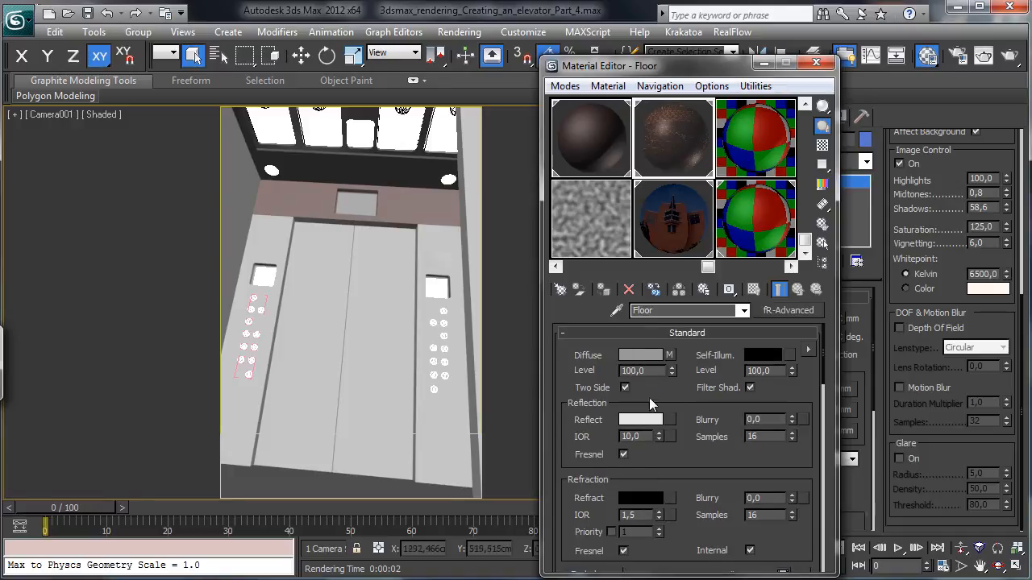
left_click(641, 419)
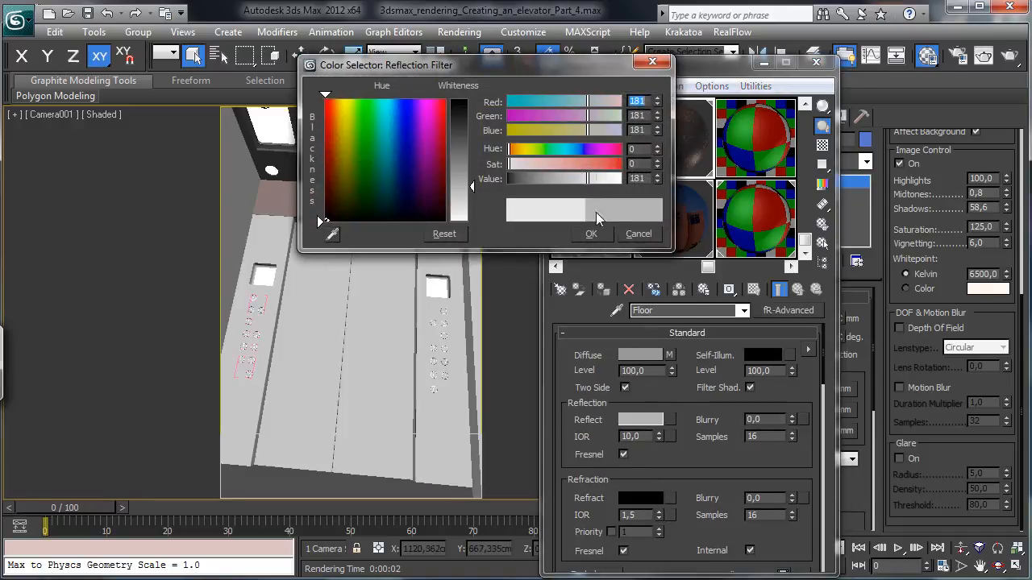
left_click(591, 234)
- Raise the Floor material's Layer 1 Specular Level to 86 and re-render the floor region
left_click_drag(669, 468, 677, 298)
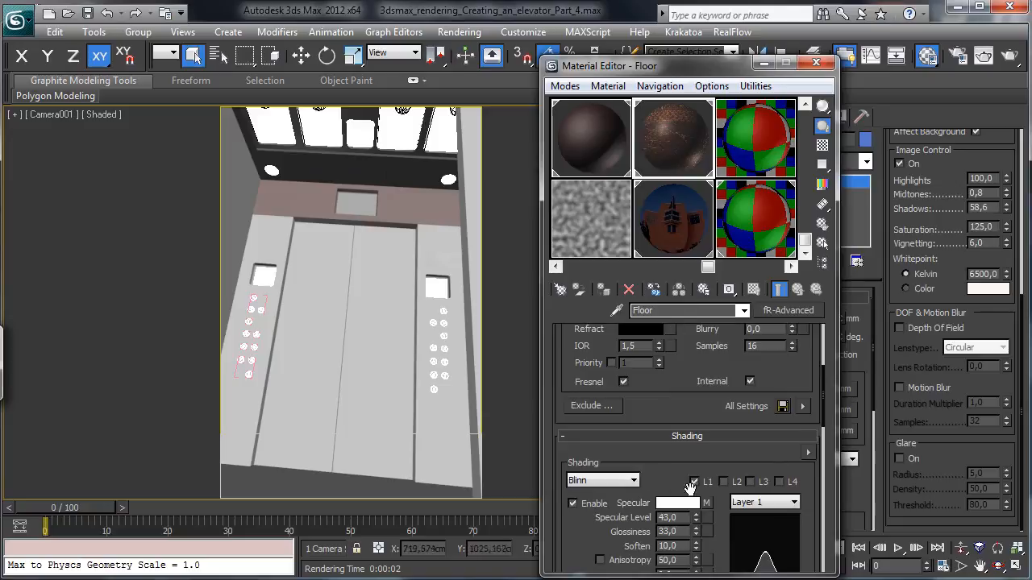
left_click_drag(700, 522, 700, 505)
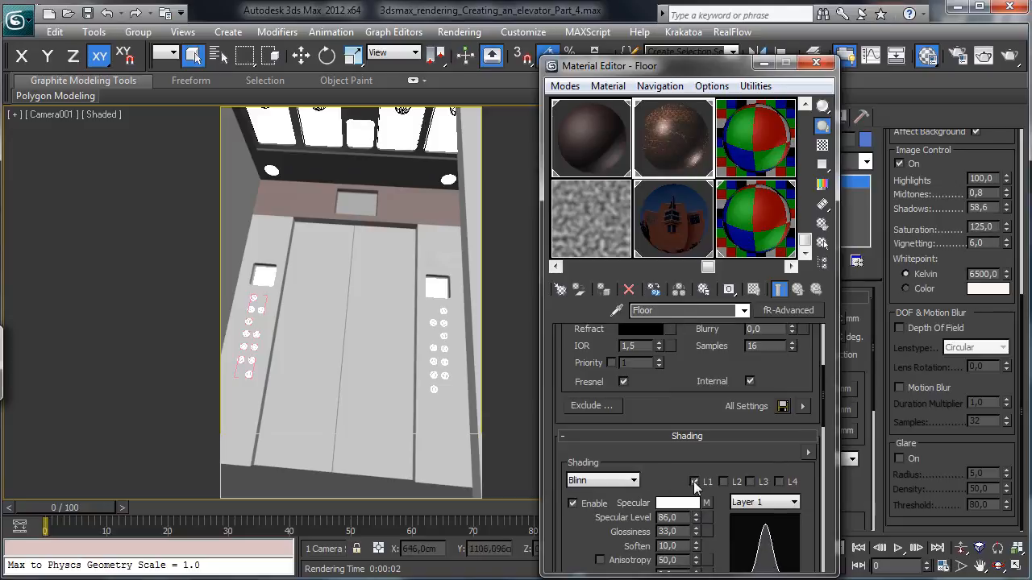
left_click(1010, 55)
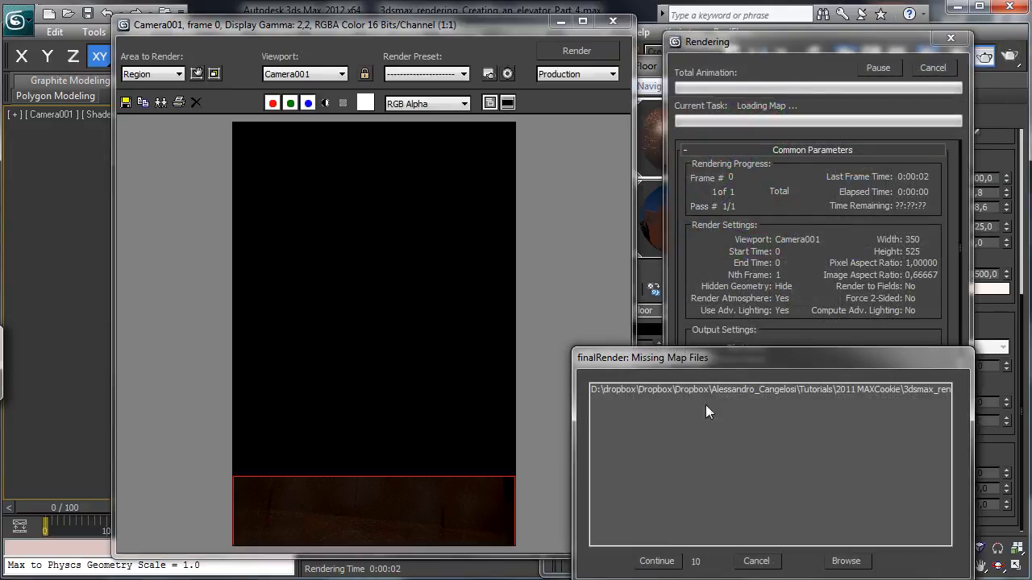
left_click(656, 561)
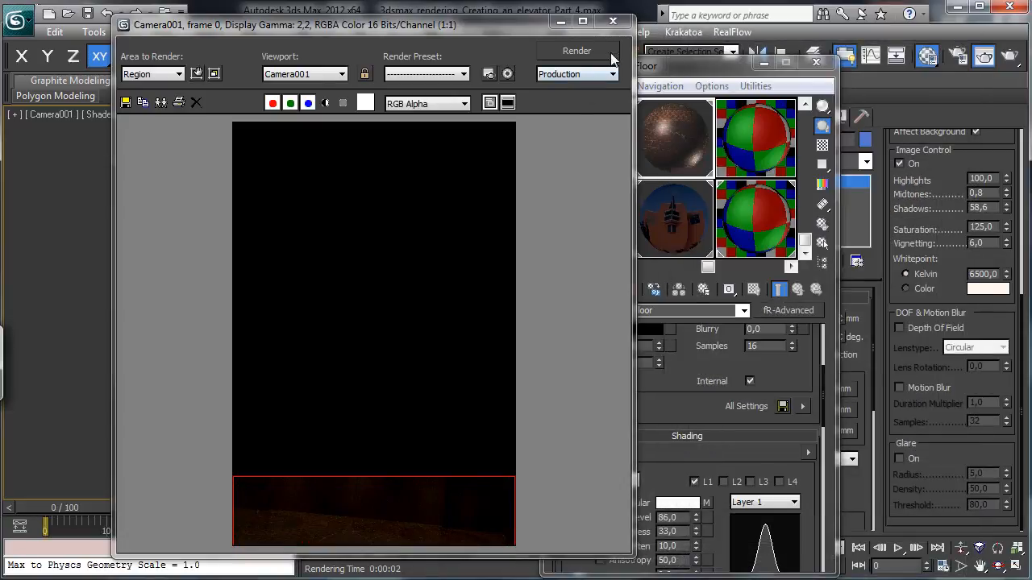
left_click(562, 24)
- Set the saturation of the Floor material's diffuse Color Correction map to 25,581 and its brightness to 45,515
scroll(693, 363, "down", 5)
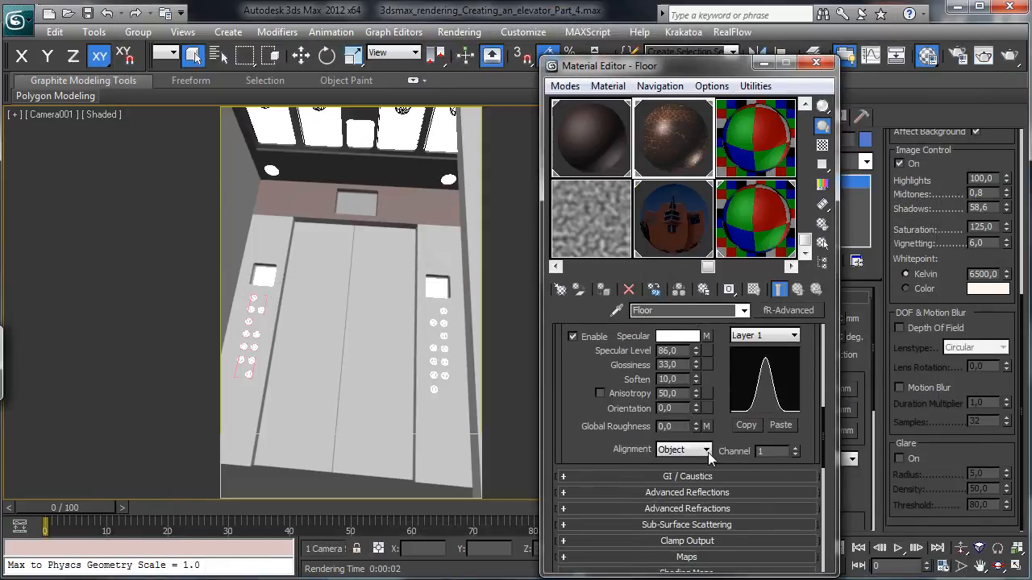
left_click(707, 557)
left_click(744, 366)
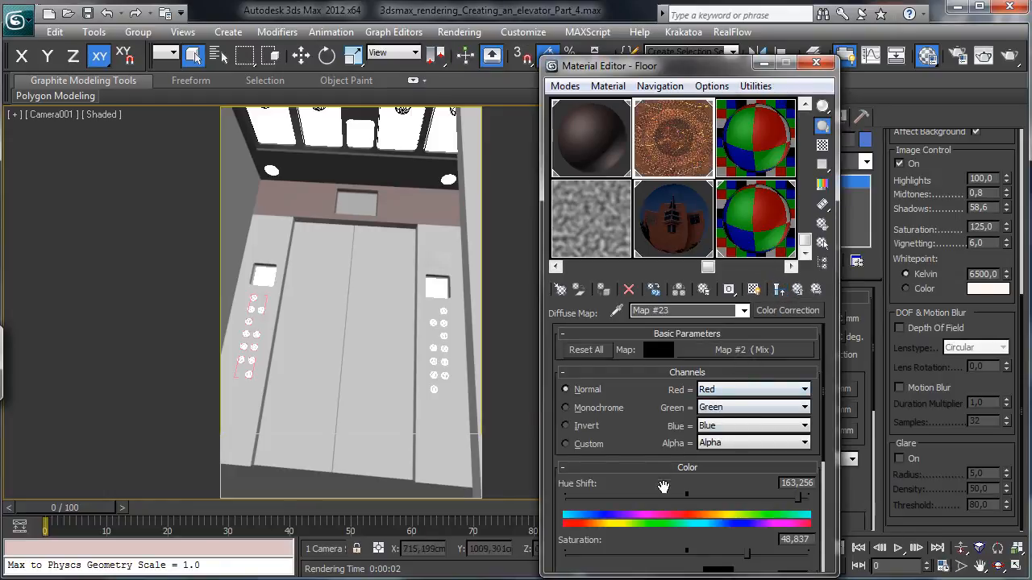
left_click_drag(651, 442, 656, 388)
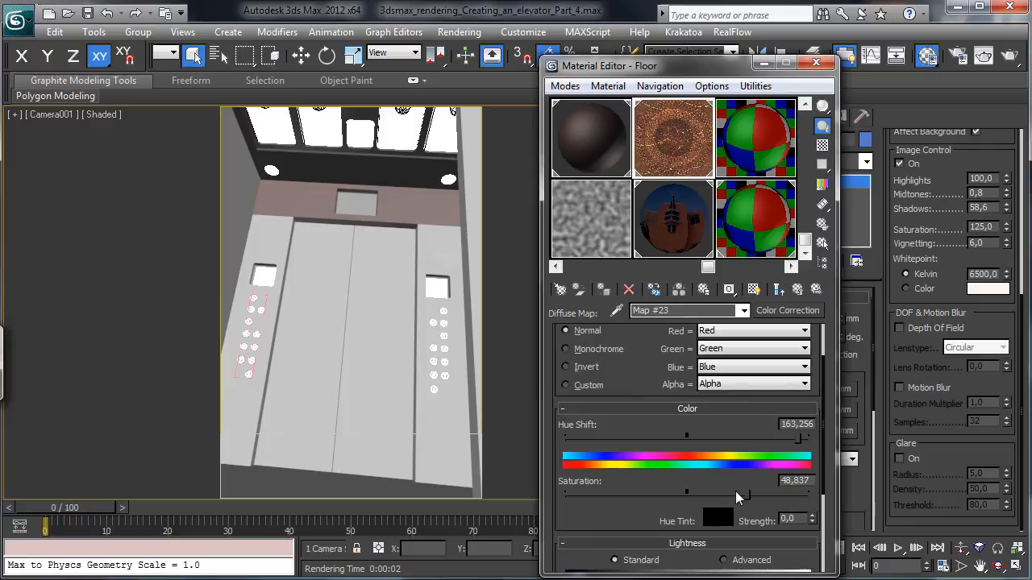
left_click_drag(748, 493, 718, 495)
scroll(714, 500, "down", 4)
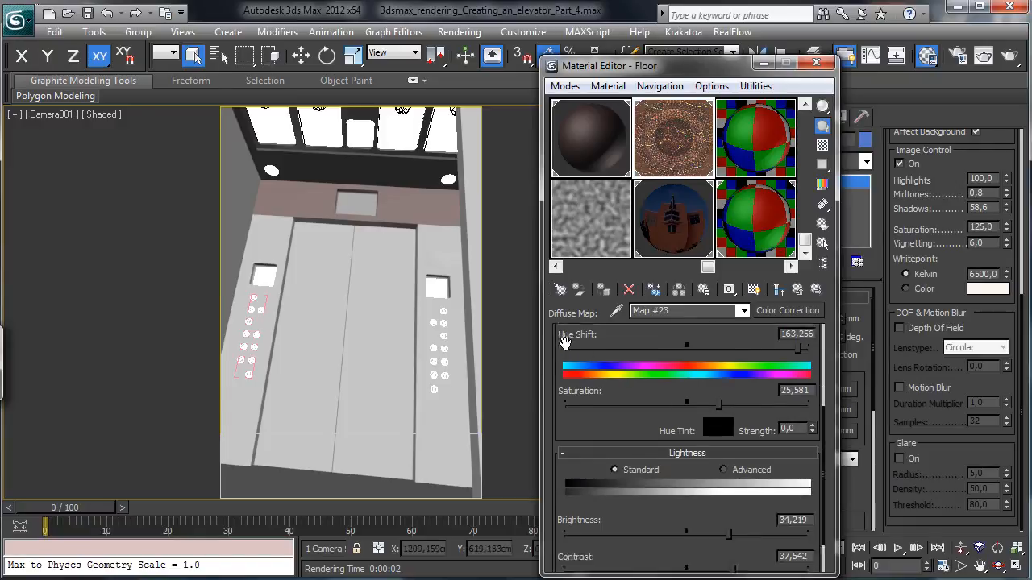
left_click_drag(729, 521, 754, 522)
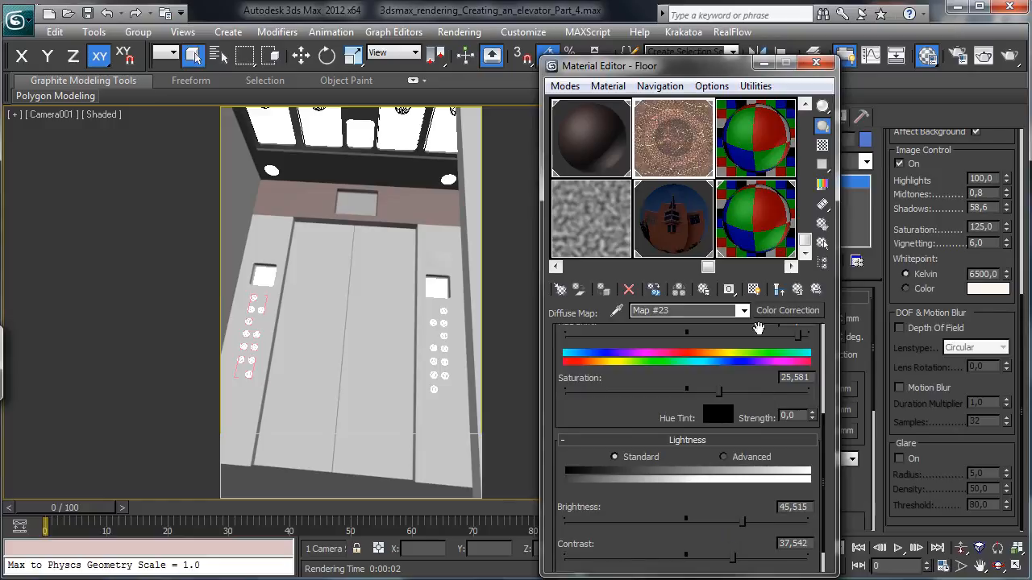
left_click(799, 290)
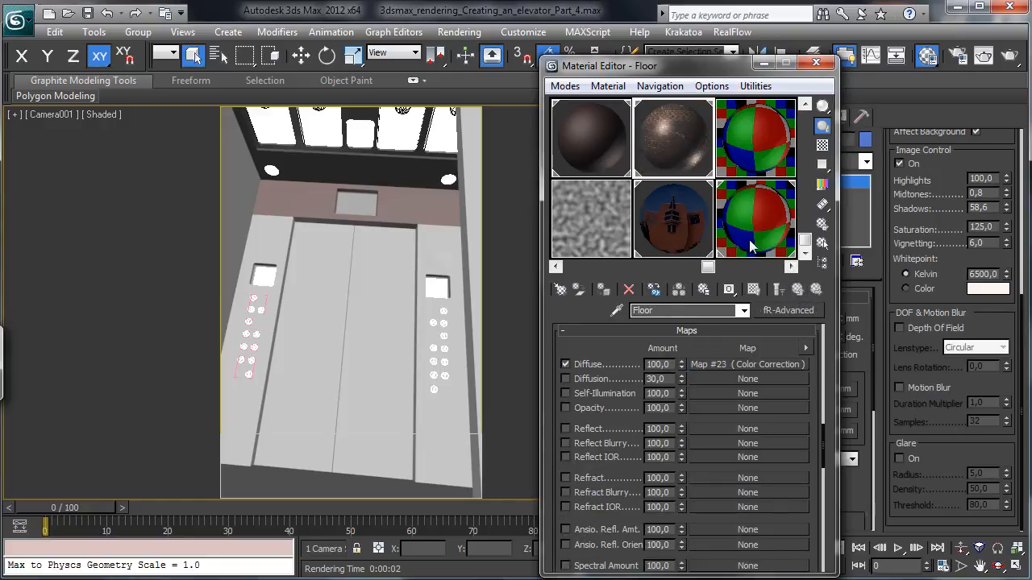
- Replace the Floor material's diffuse map with an RGB Multiply map, keeping the Color Correction as a sub-map
left_click(720, 365)
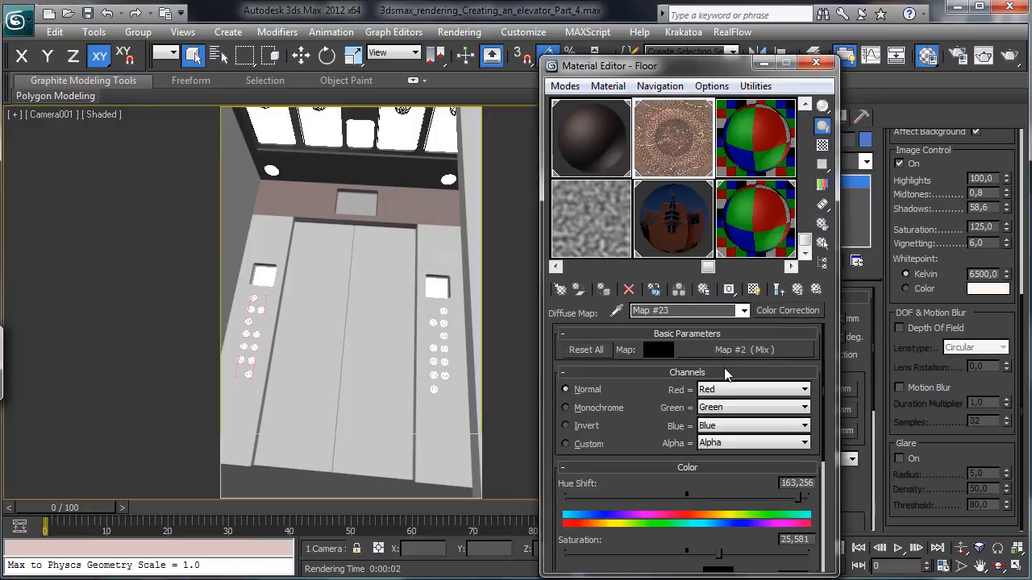
left_click(786, 312)
left_click_drag(728, 212, 716, 69)
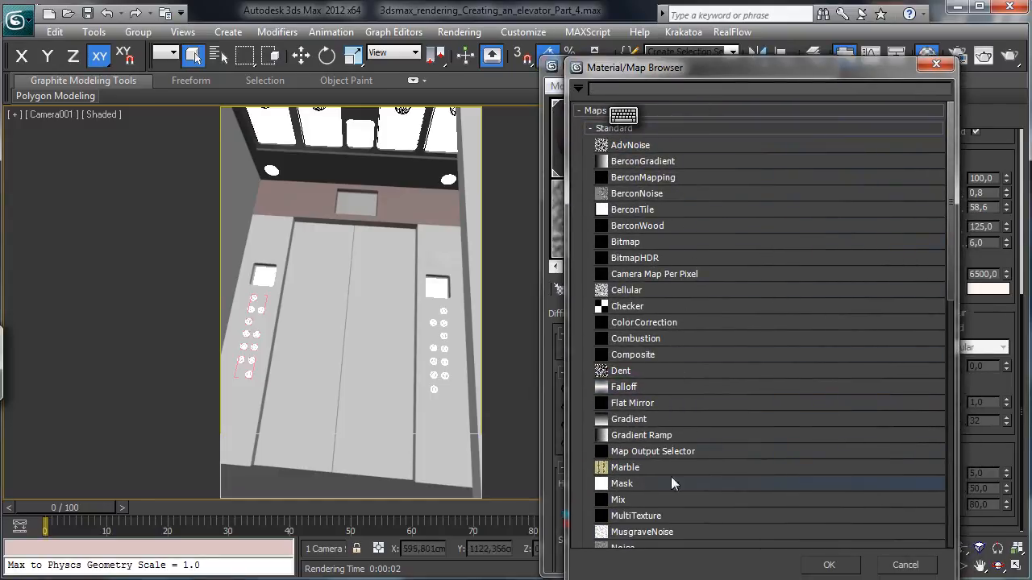
left_click_drag(944, 293, 949, 448)
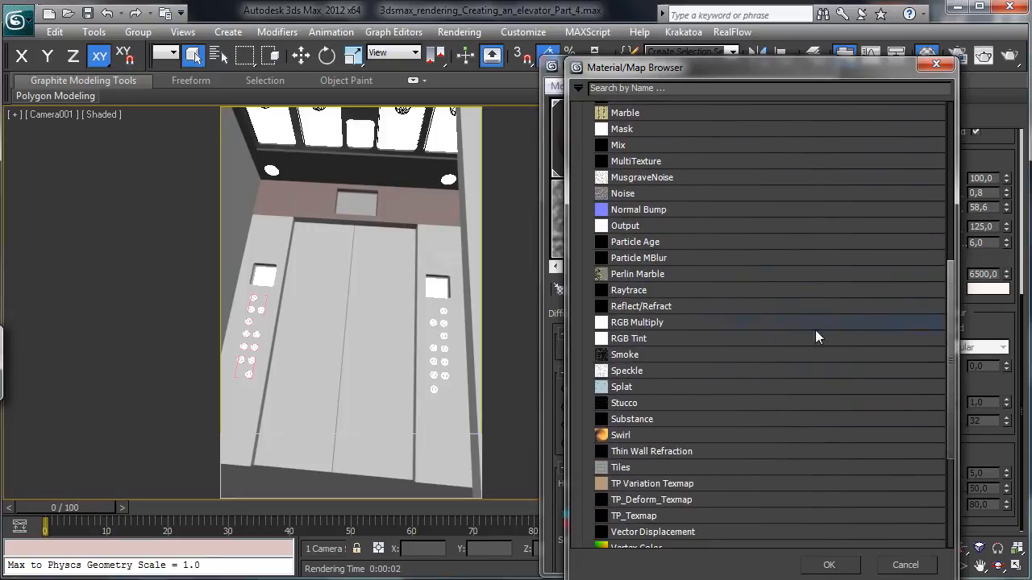
double_click(657, 322)
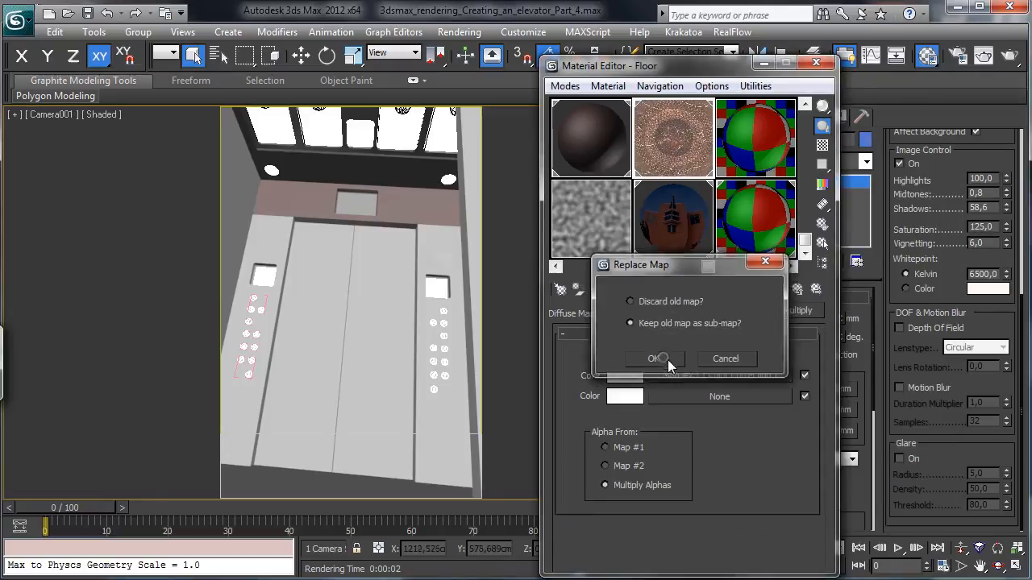
left_click(664, 358)
- Assign an fR-AmbientOcclusion map to the second colour slot of the Floor material's RGB Multiply map
left_click(687, 397)
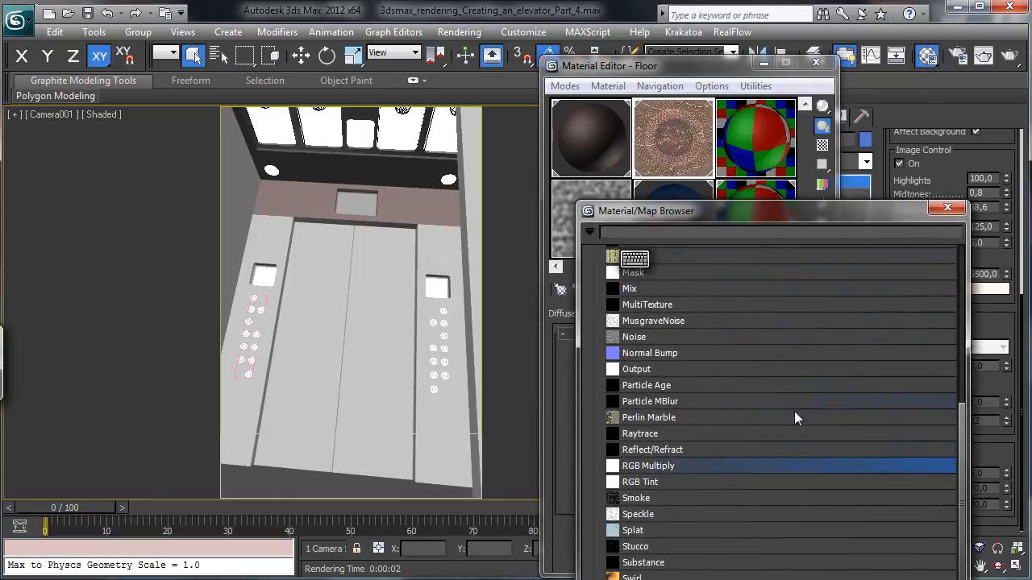
left_click_drag(955, 428, 951, 544)
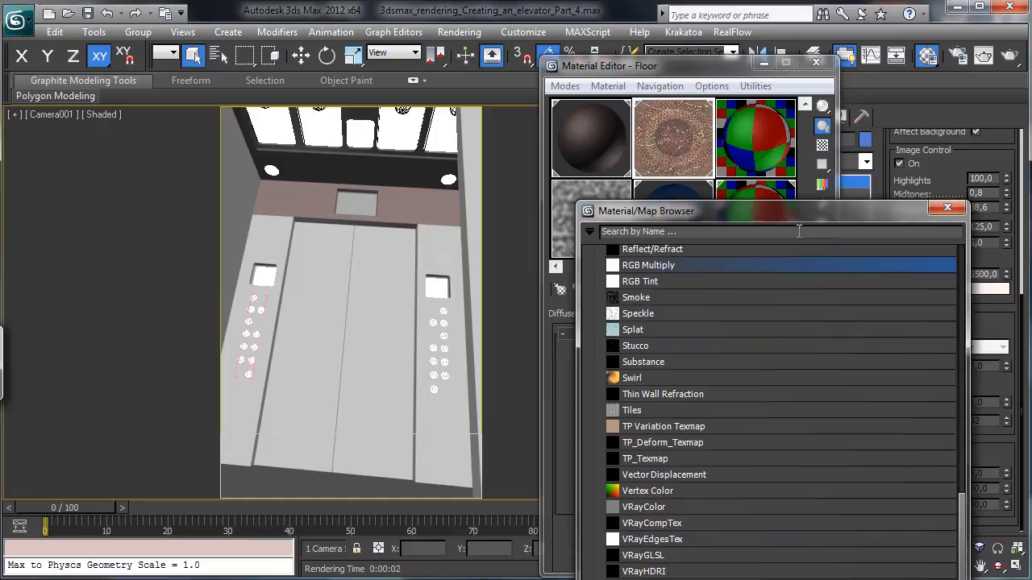
left_click_drag(800, 211, 782, 53)
left_click(596, 482)
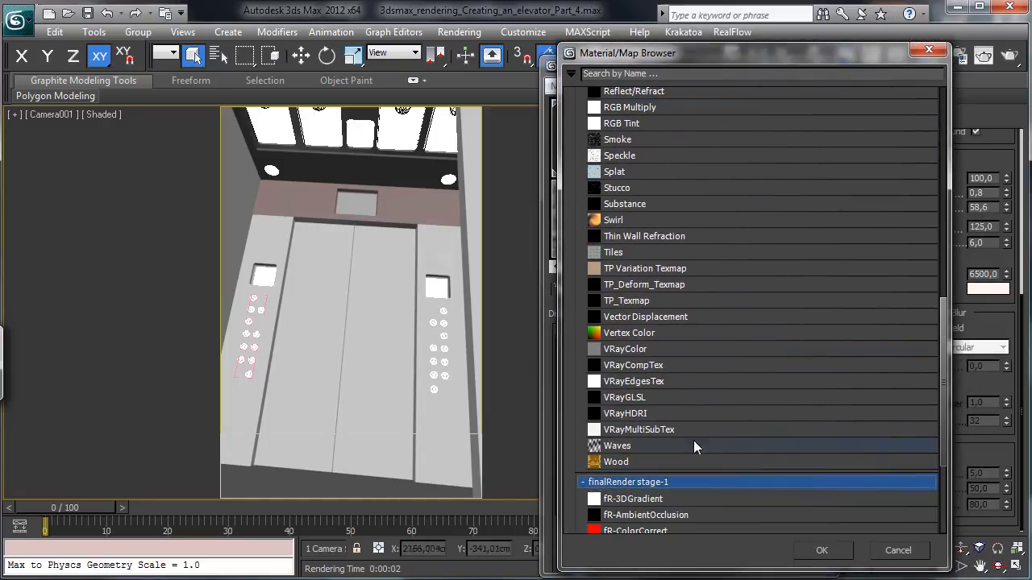
double_click(667, 514)
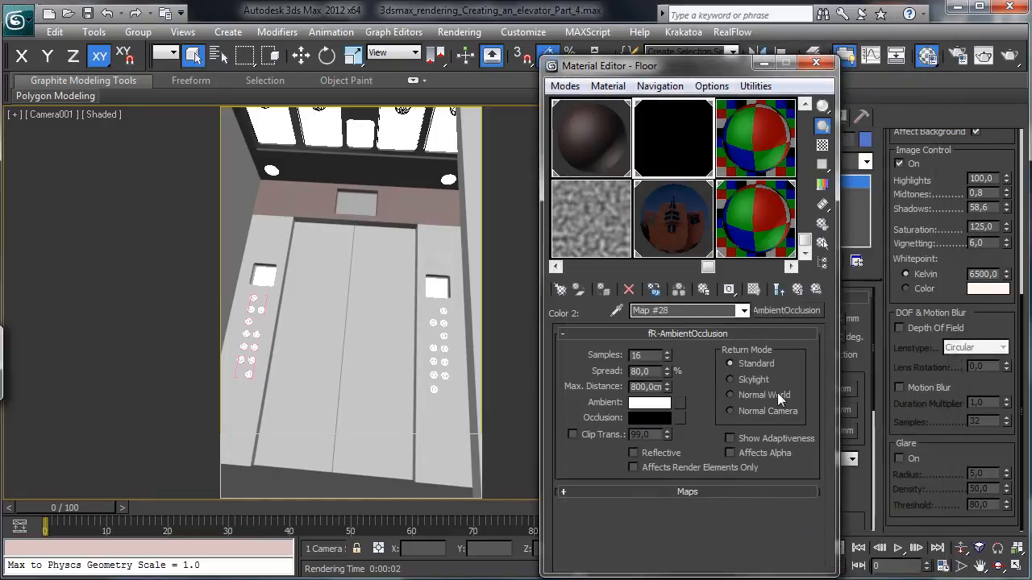
- Set the ambient occlusion map's maximum distance to 350 cm and return to the Floor material's top level
double_click(655, 386)
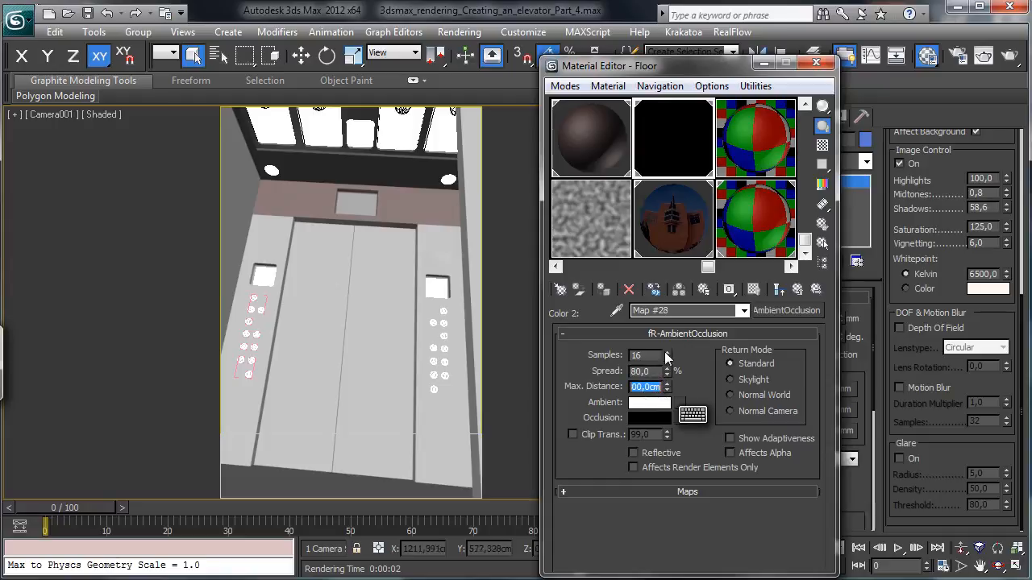
type("35")
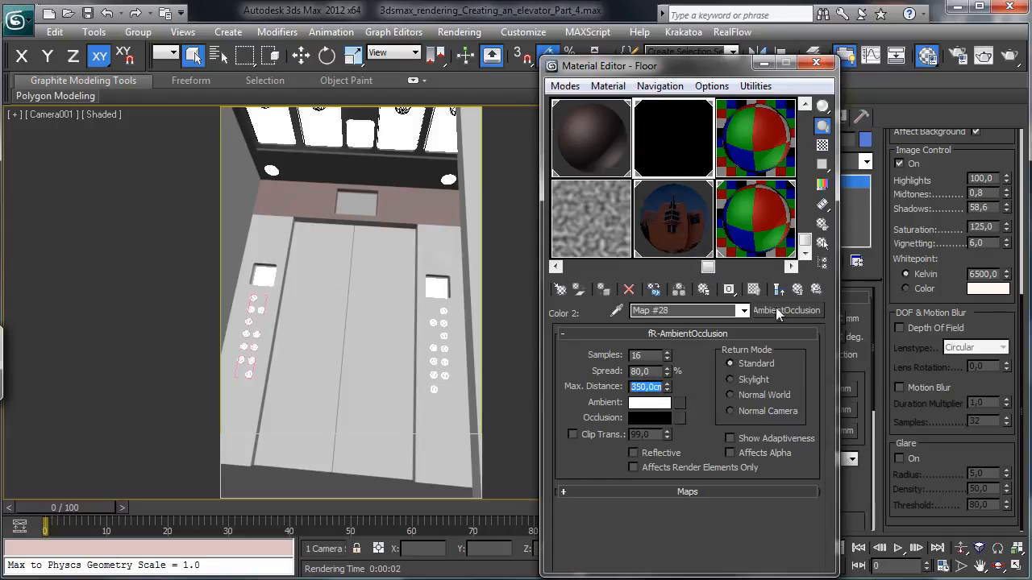
left_click(797, 287)
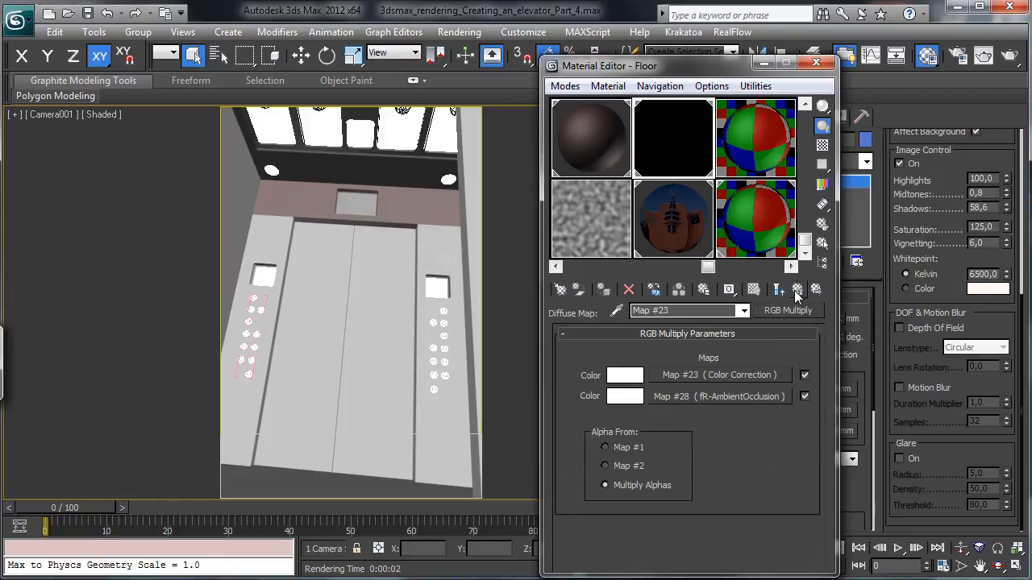
left_click(797, 289)
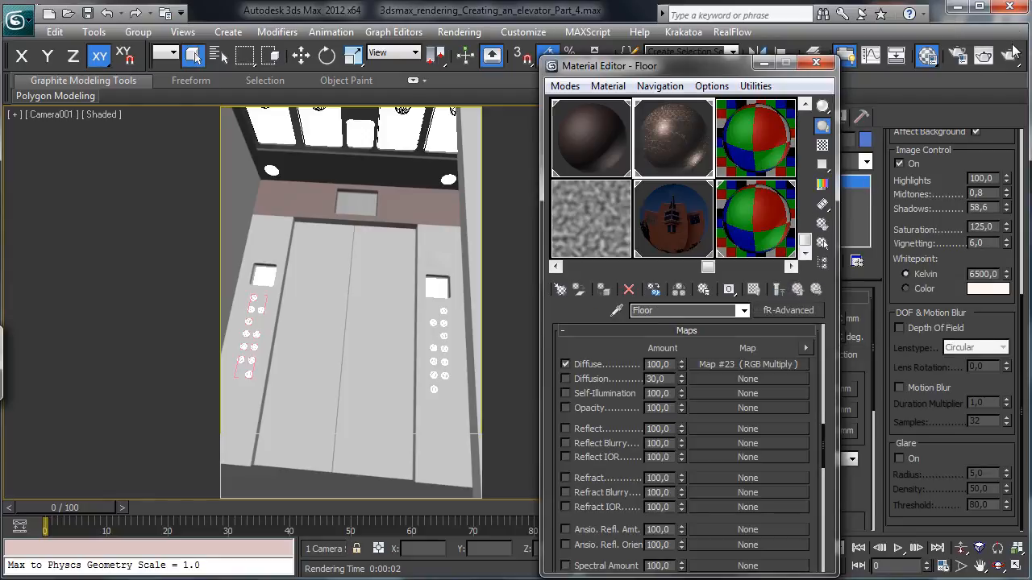
- Re-render the floor region, then extend the region upward over the lower doors and button panels and render again
left_click(1010, 54)
left_click(664, 557)
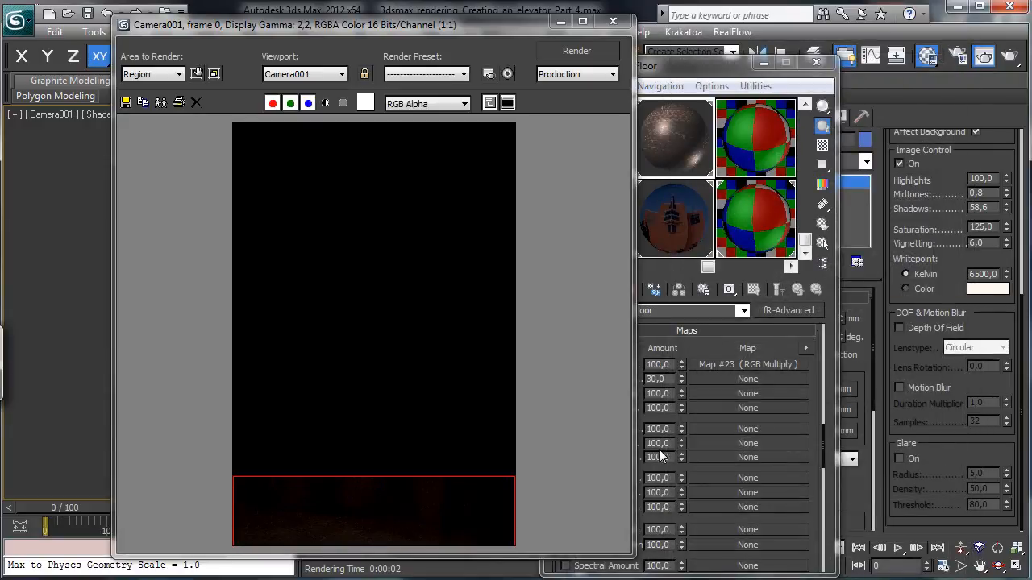
left_click(196, 73)
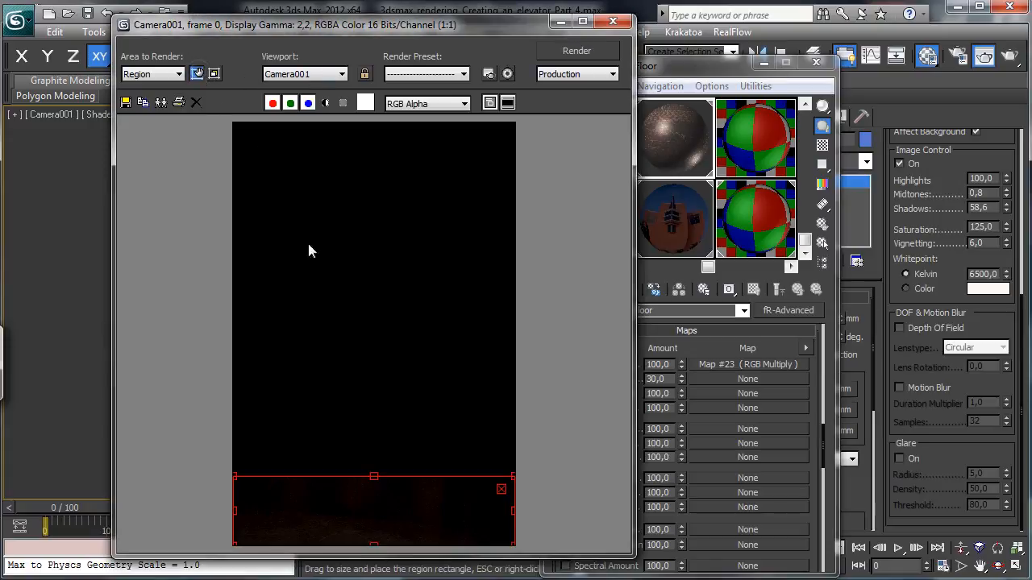
left_click_drag(369, 479, 380, 348)
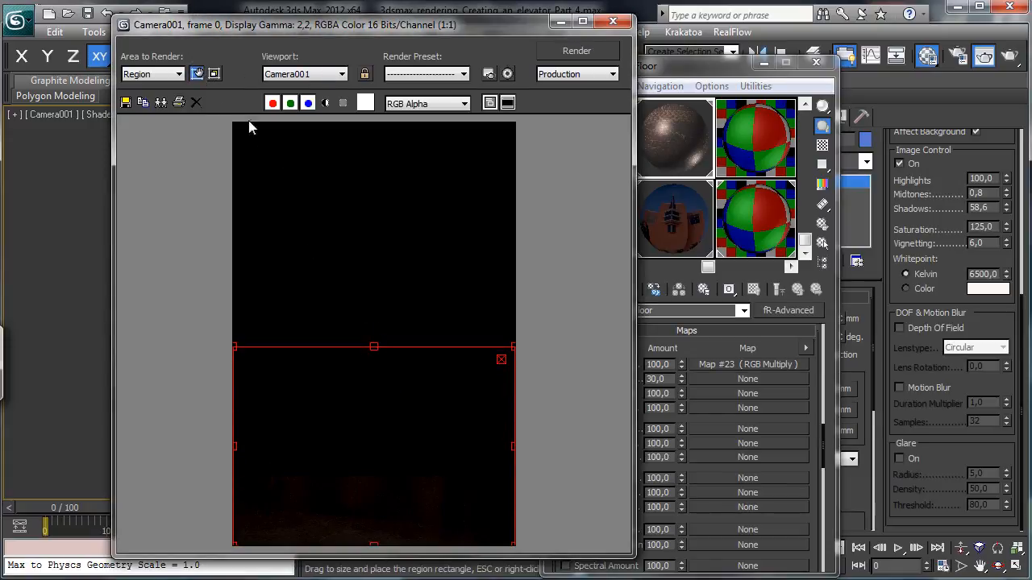
left_click(196, 73)
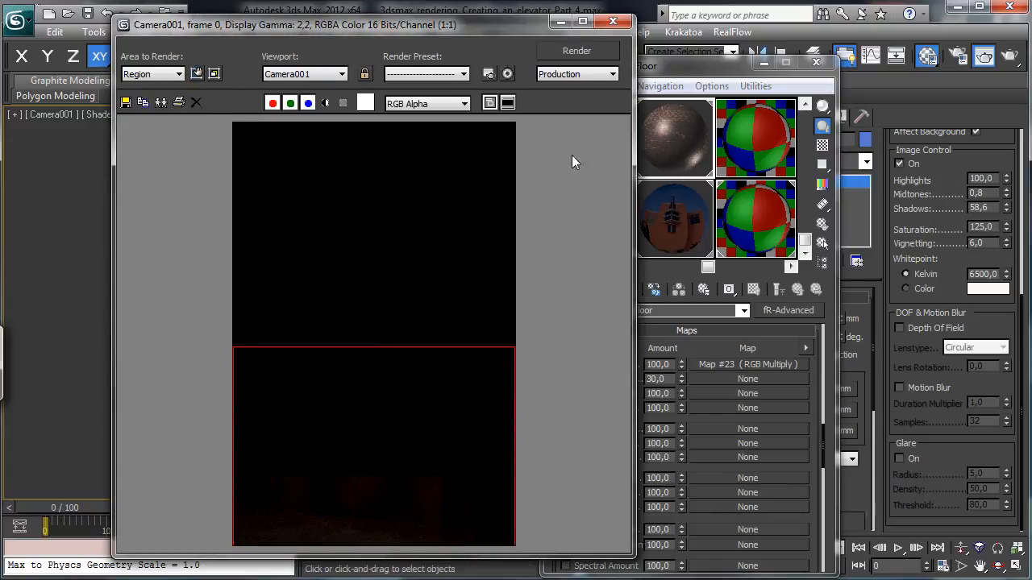
left_click(576, 50)
left_click(656, 561)
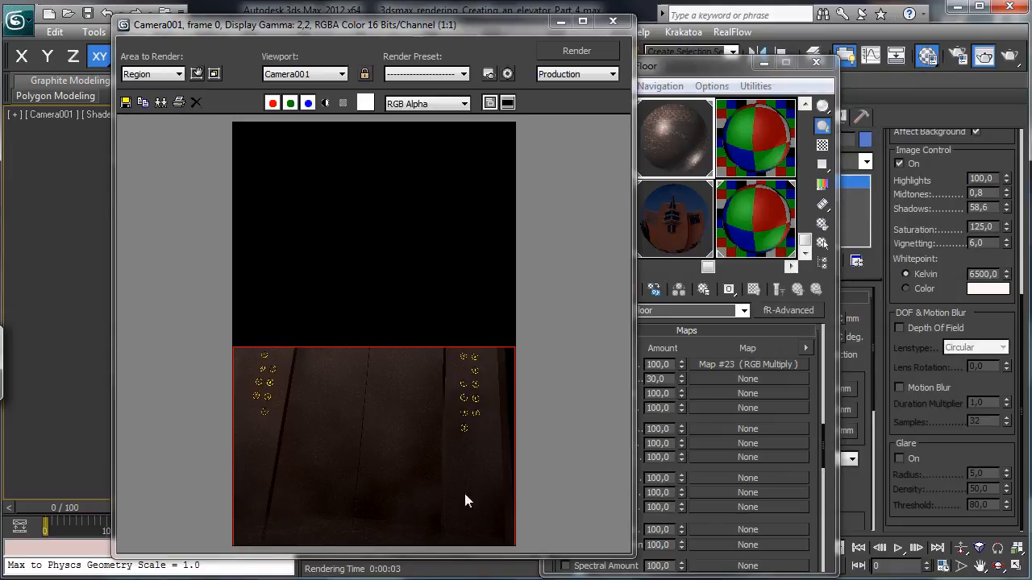
- Darken the Floor material's reflection filter colour to grey value 86
left_click(708, 388)
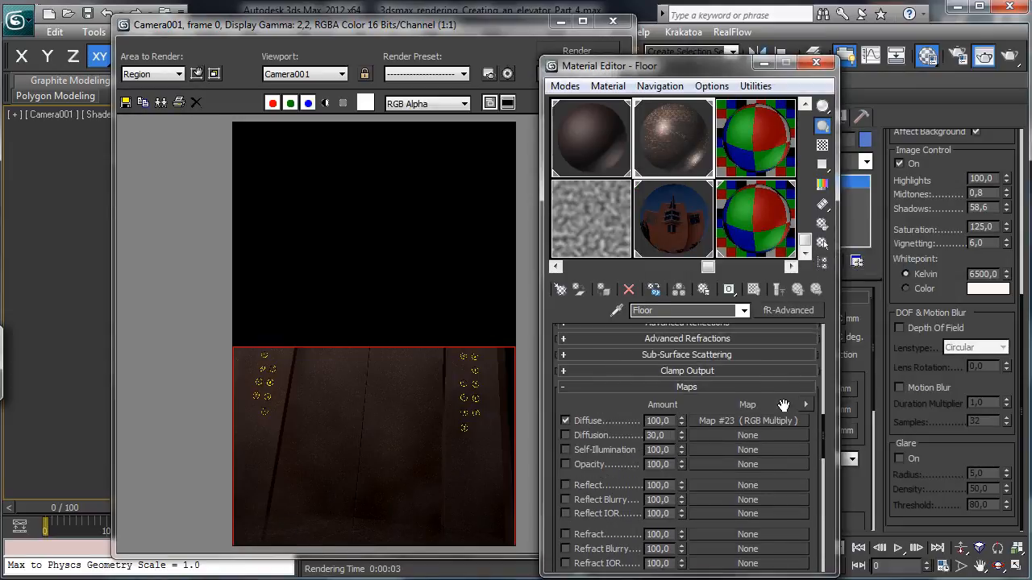
scroll(729, 355, "up", 5)
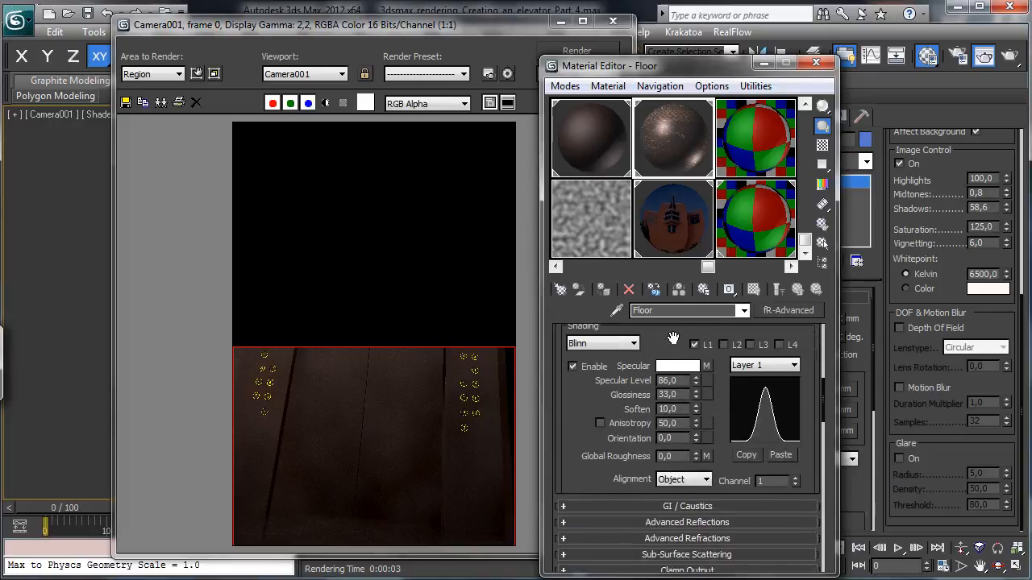
left_click_drag(673, 337, 680, 514)
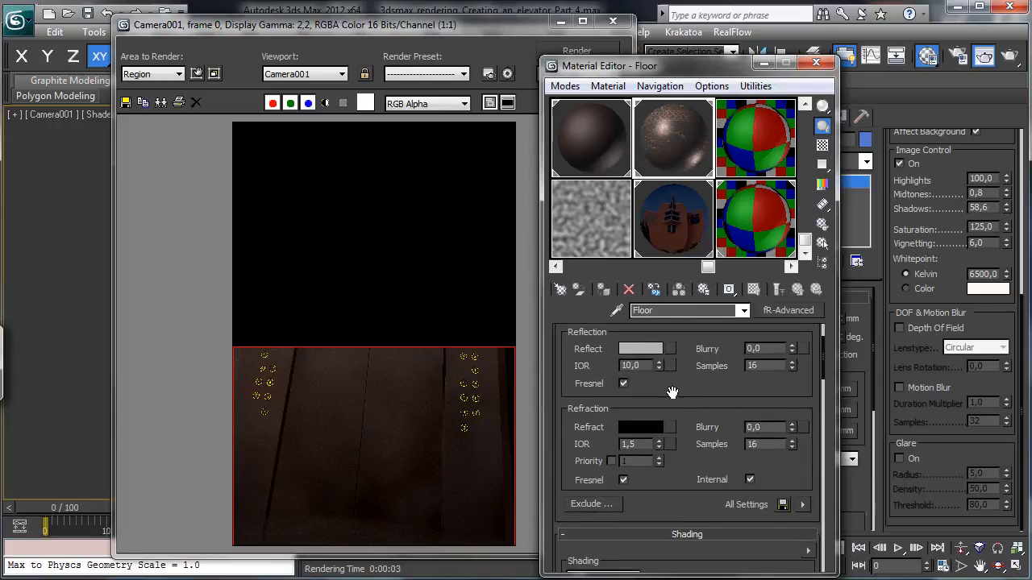
scroll(672, 392, "up", 1)
left_click(640, 379)
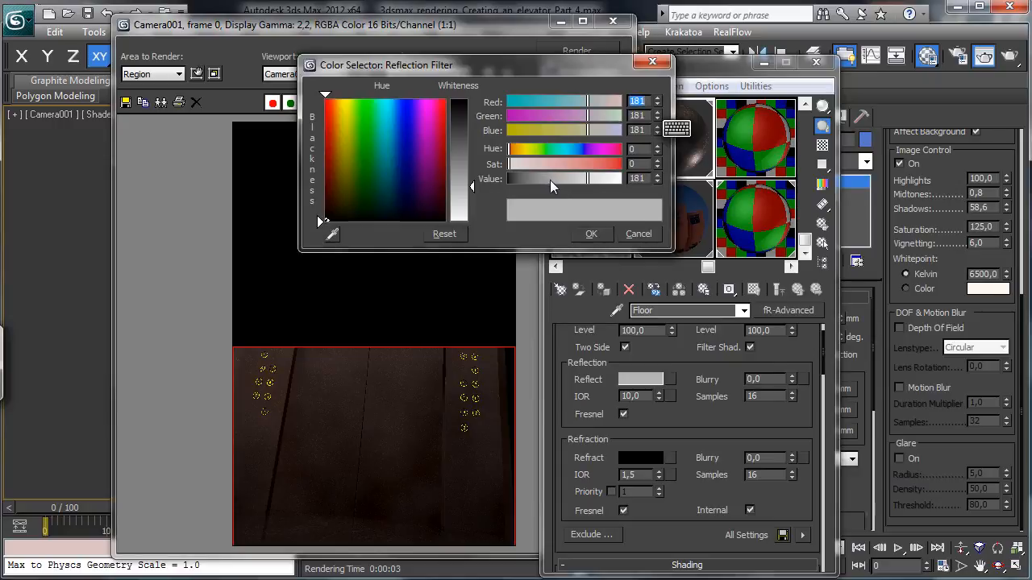
left_click(549, 179)
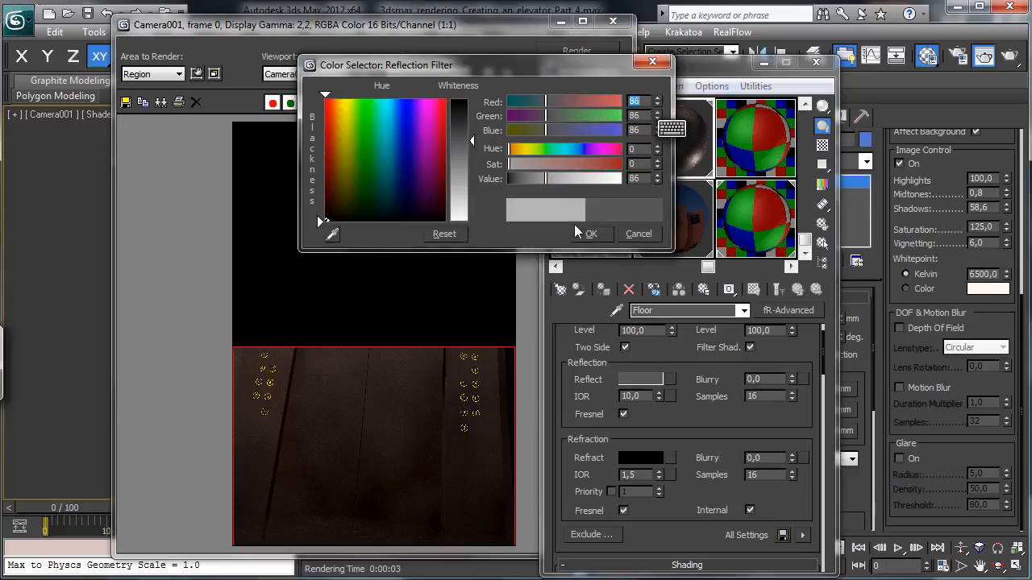
left_click(591, 233)
- Set the Floor material's reflection Blurry value to 30, re-render the region and put the rendered frame away
double_click(776, 377)
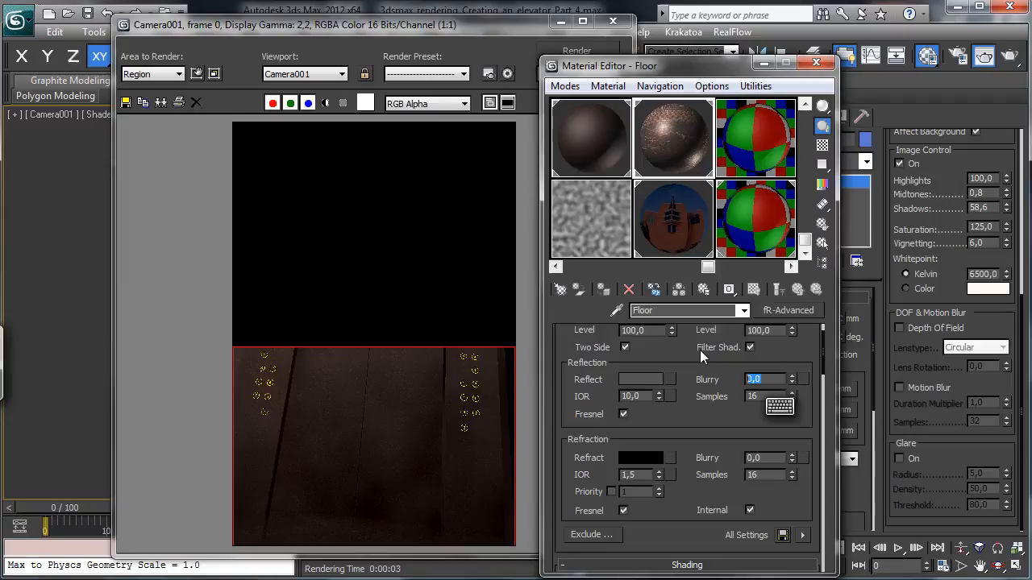
type("30")
key("Return")
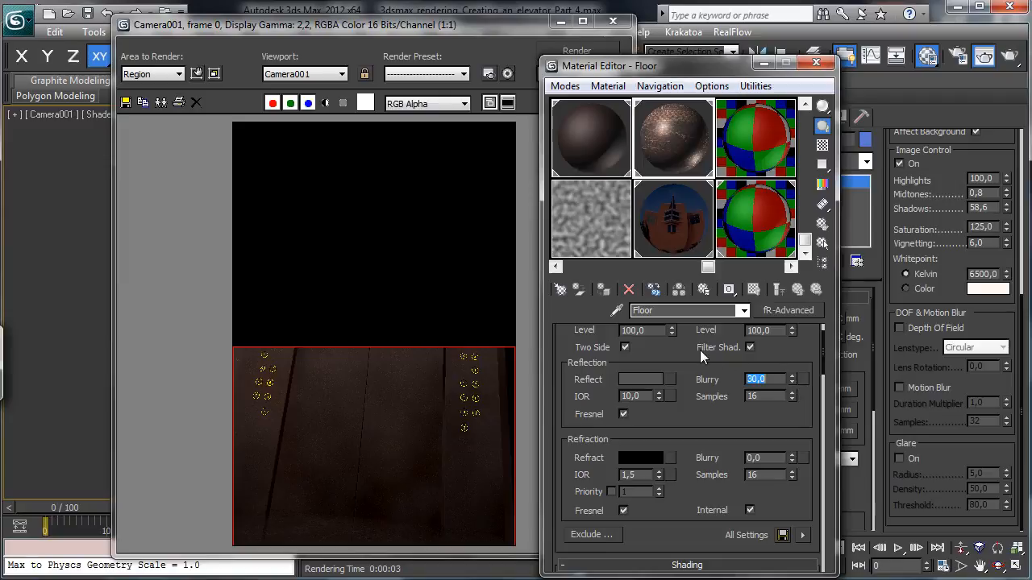
left_click(983, 54)
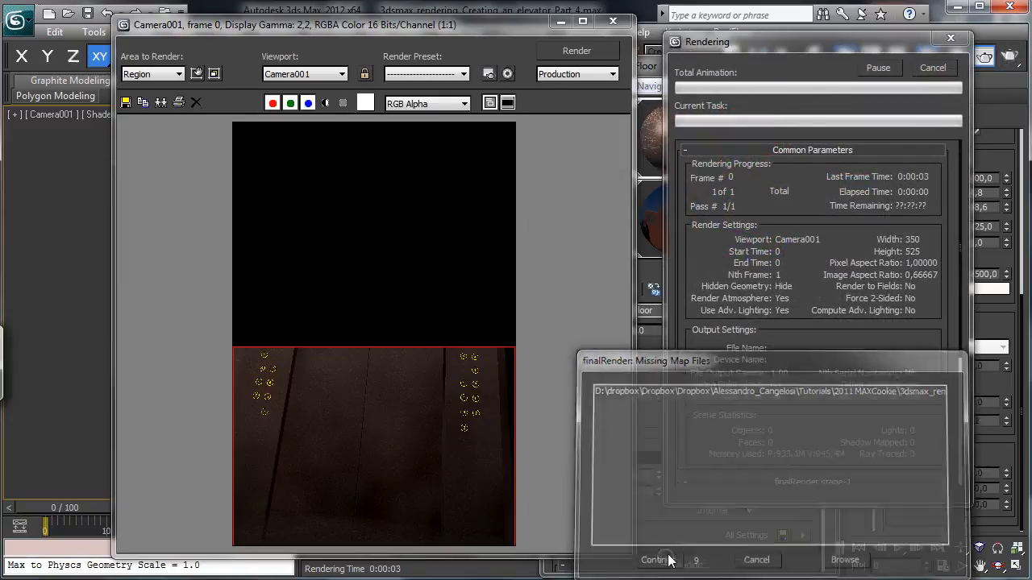
left_click(663, 557)
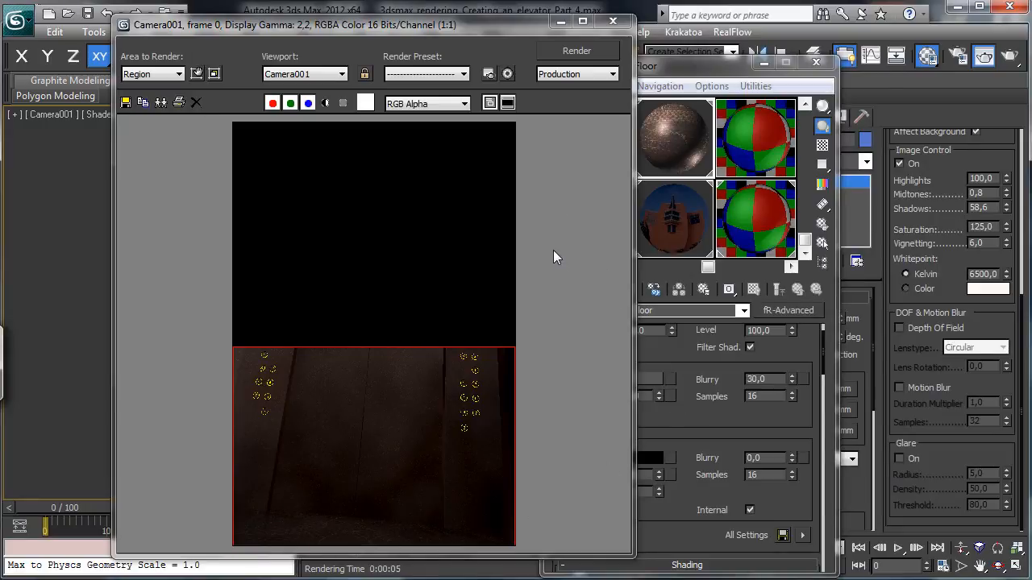
left_click(561, 24)
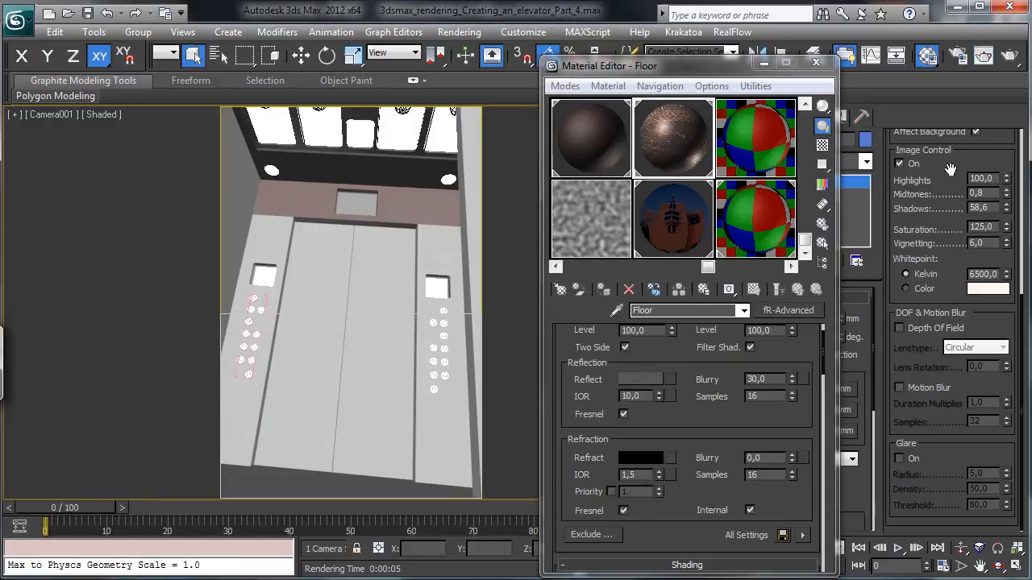
- Reset all Material Editor slots to empty default materials
scroll(685, 351, "up", 2)
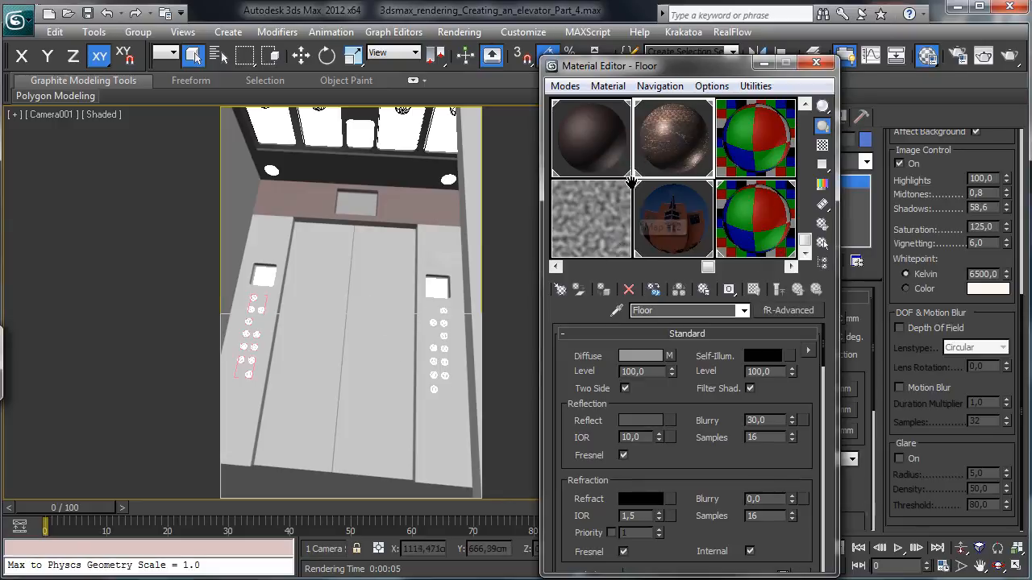
left_click(756, 85)
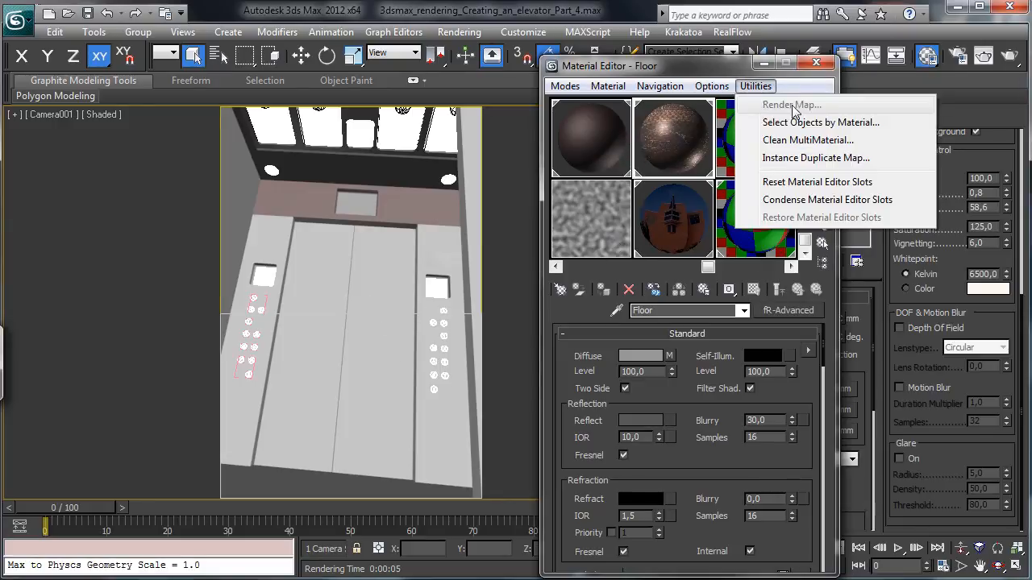
left_click(816, 182)
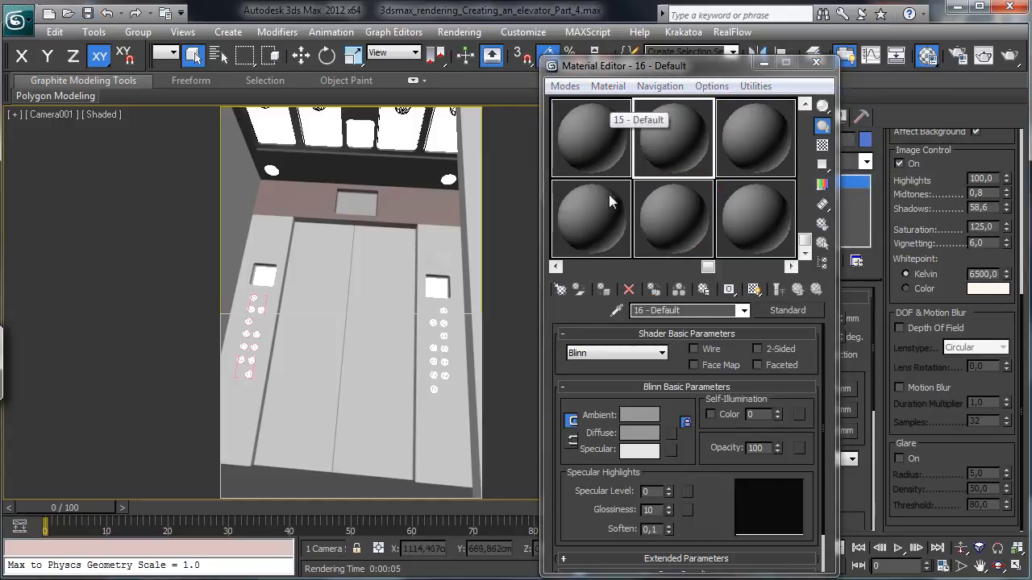
- Pick the Door material from the elevator door in the camera view into the first material slot
left_click(570, 266)
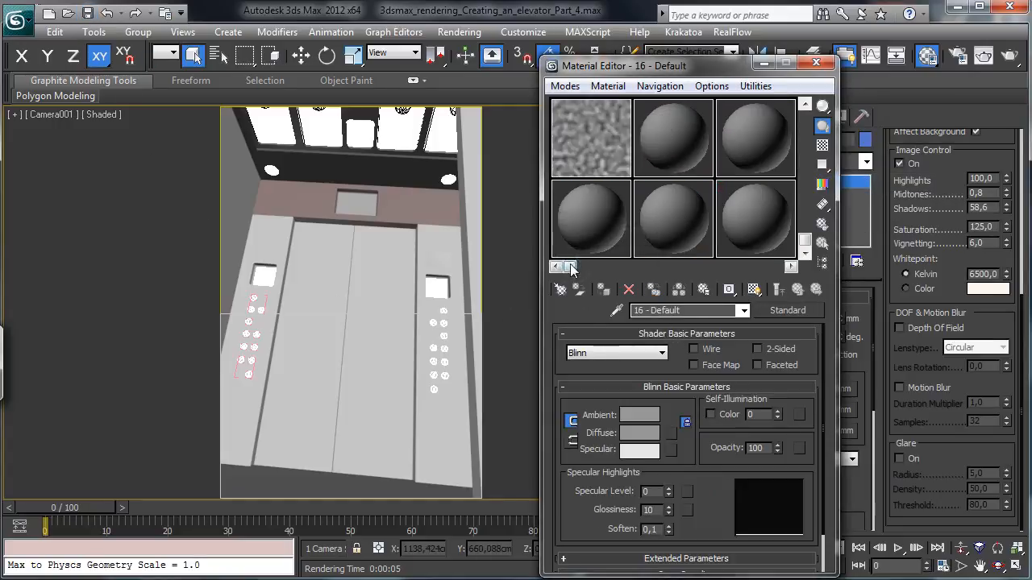
left_click(806, 120)
left_click(597, 141)
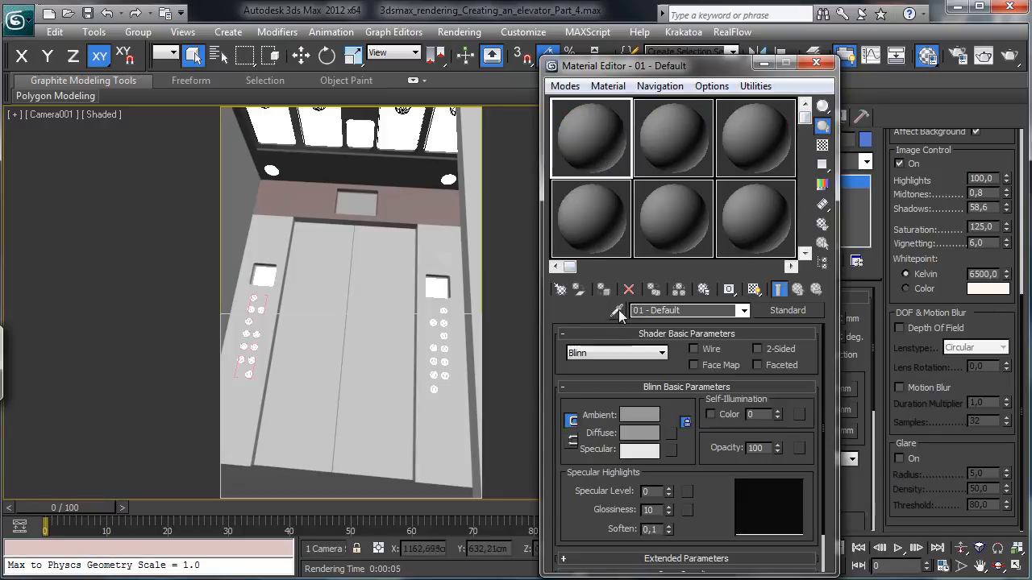
left_click(617, 310)
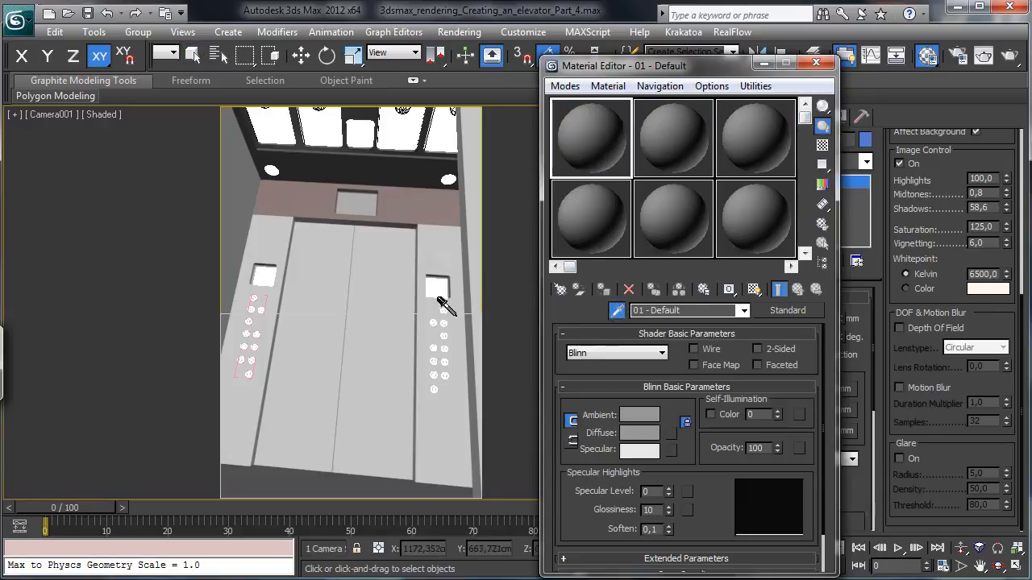
left_click(382, 306)
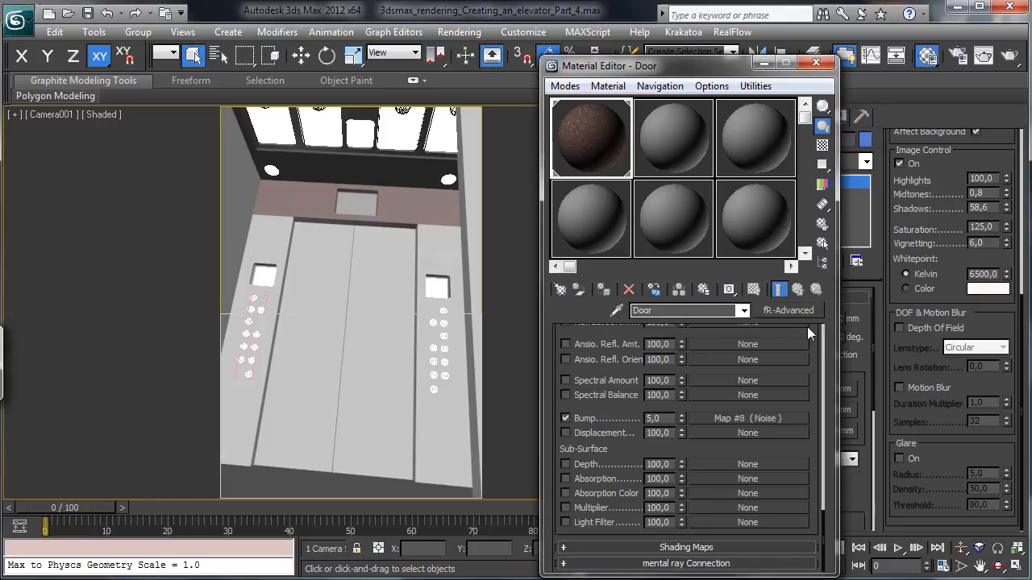
- Review the Door material's maps, shading and reflection settings, and check the doors in the Part 3 reference render
left_click_drag(817, 343, 750, 536)
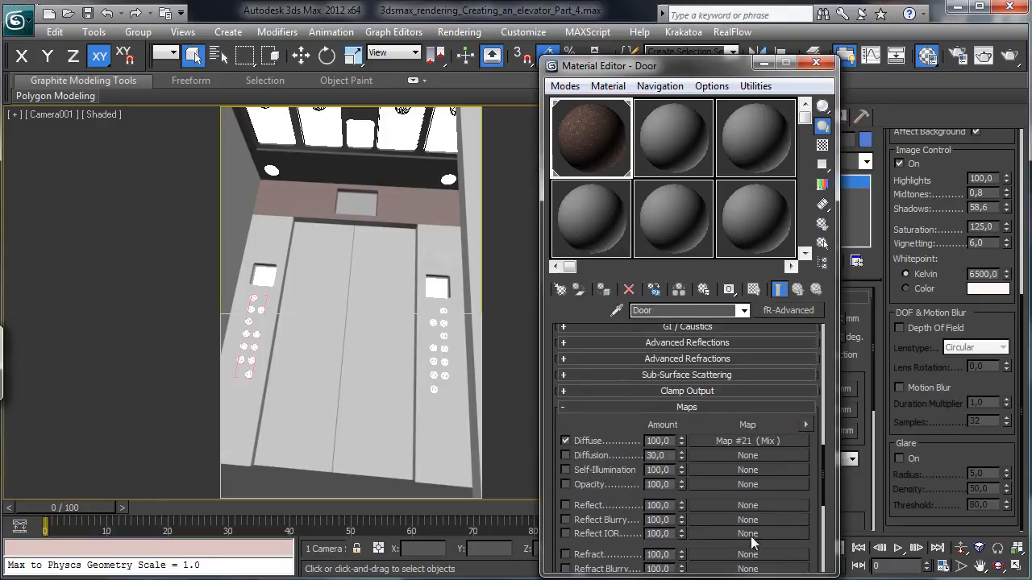
left_click_drag(741, 422, 730, 569)
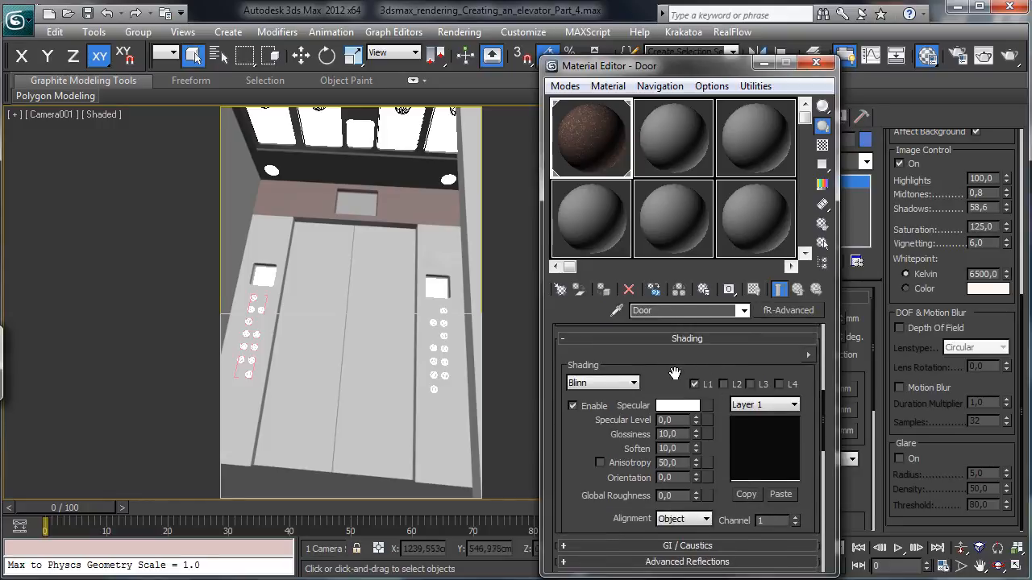
mouse_move(675, 373)
left_mouse_down()
mouse_move(659, 579)
mouse_move(655, 535)
left_mouse_up()
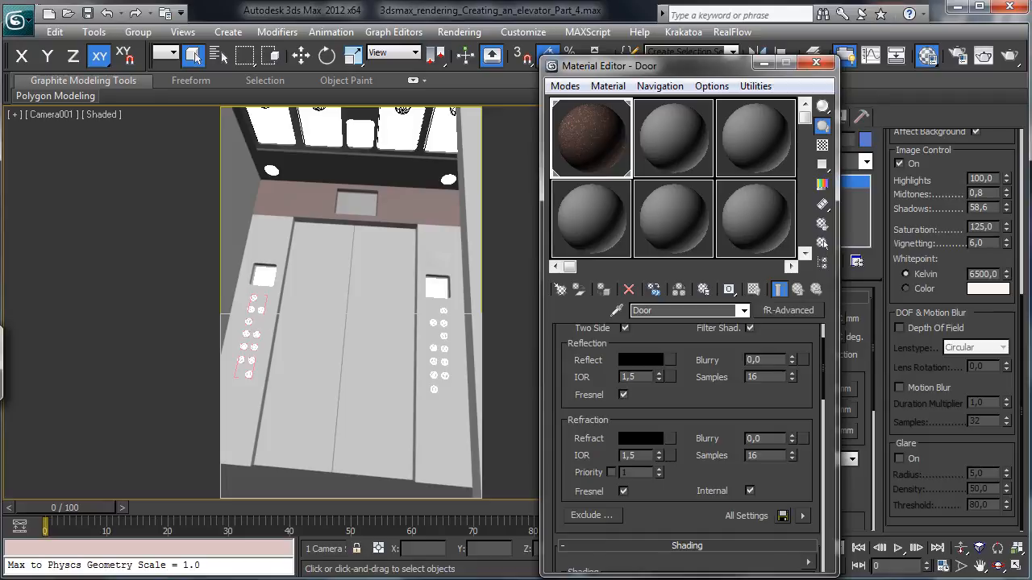
key("shift+q")
left_click(612, 21)
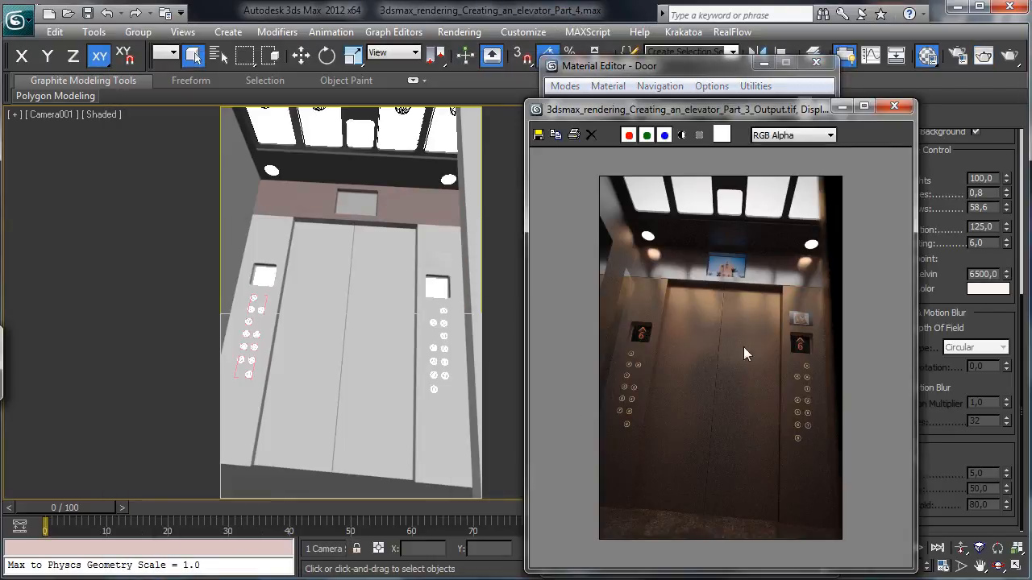
left_click(843, 106)
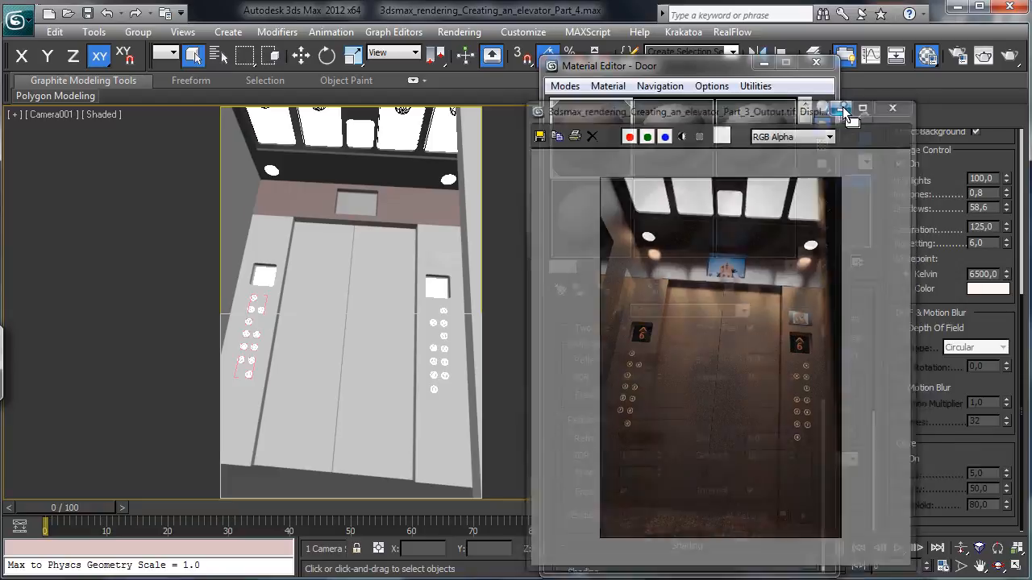
- Set the Door material's Reflect filter color to a medium grey
left_click(641, 361)
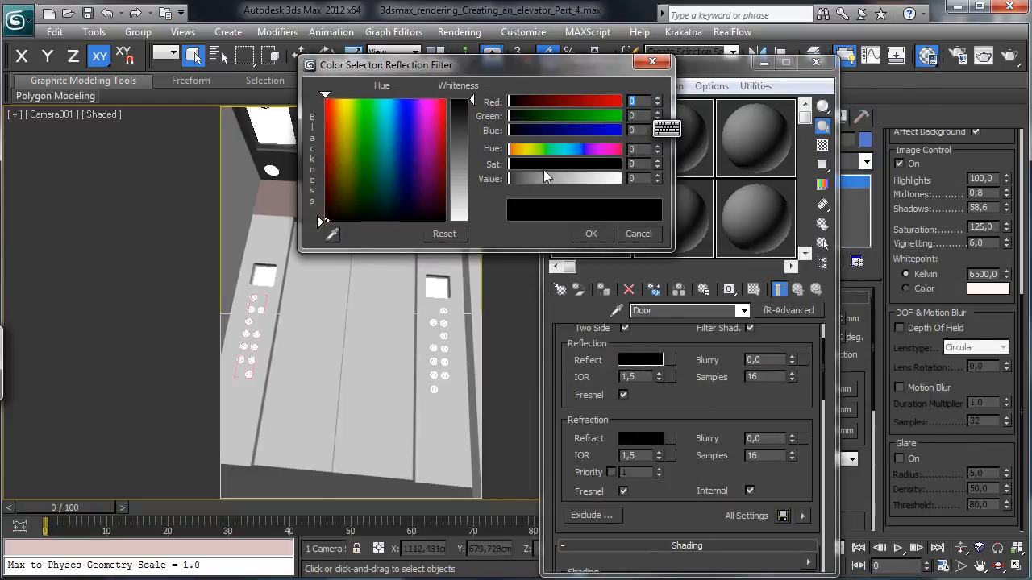
left_click_drag(552, 177, 600, 178)
left_click(590, 233)
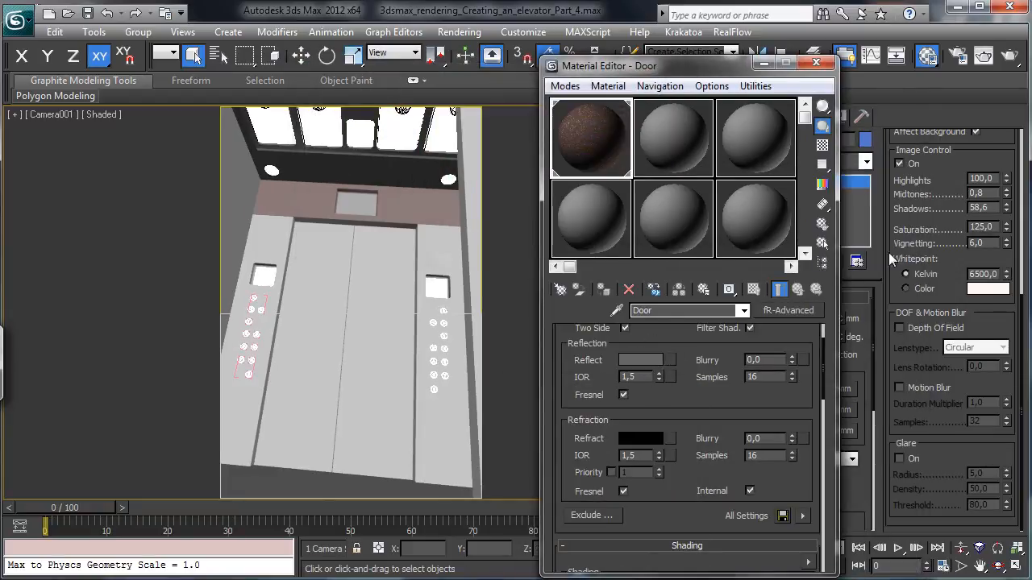
- Move the render region up over the upper doors and display panels in the rendered frame, and render that region
left_click(983, 58)
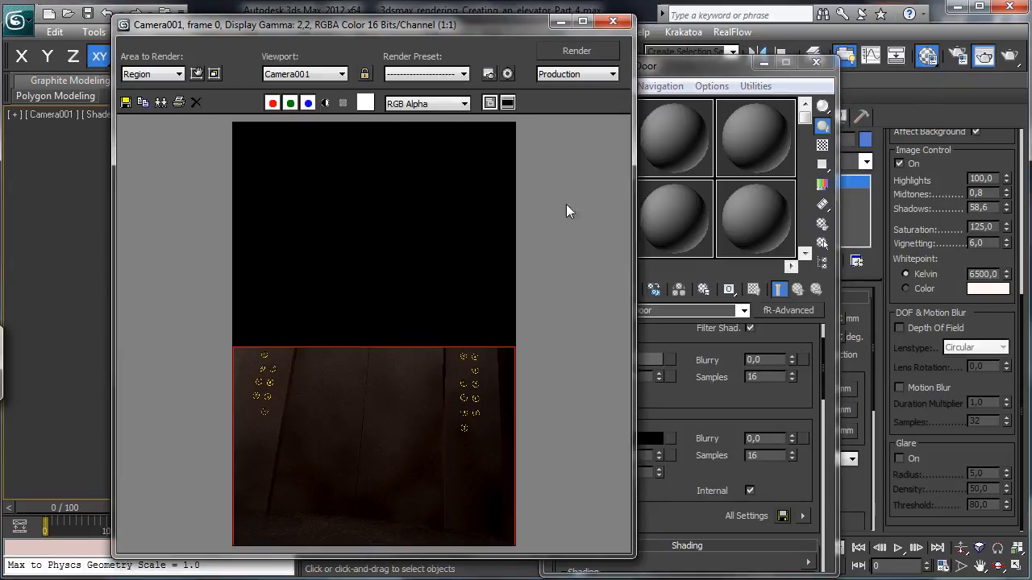
left_click(197, 77)
left_click_drag(341, 443, 331, 279)
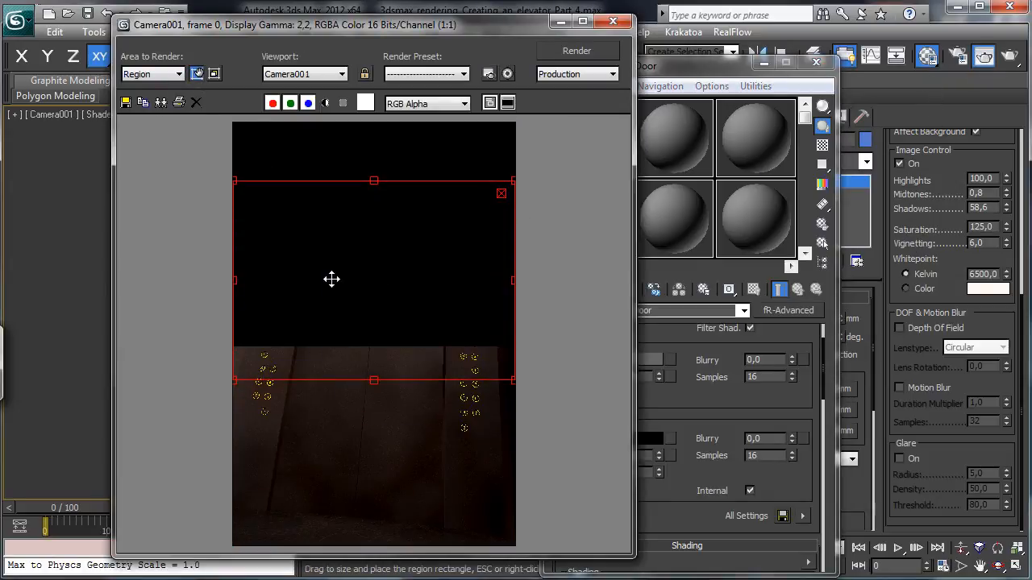
left_click(196, 74)
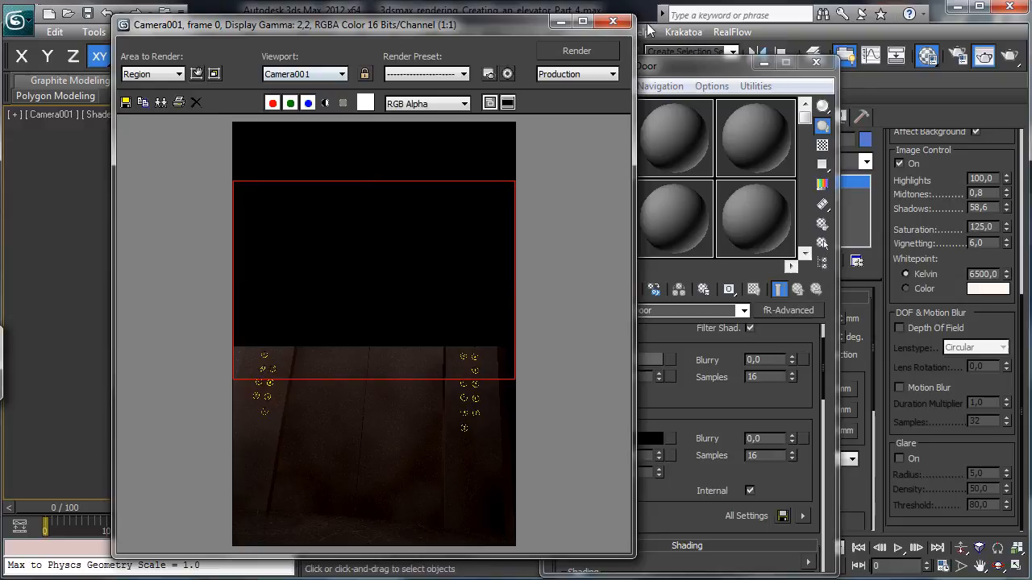
left_click(602, 50)
left_click(666, 566)
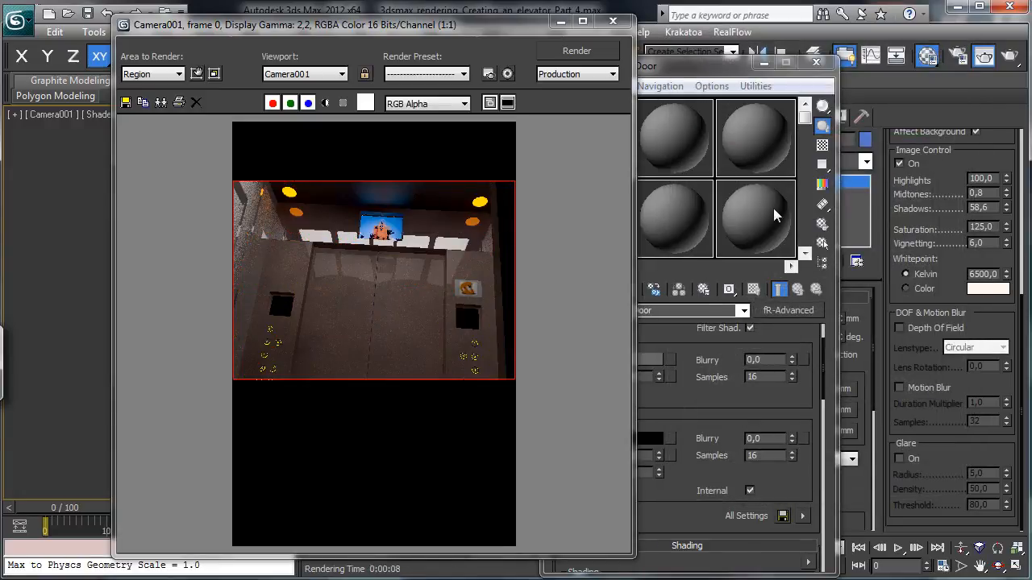
- Set the Door material's reflection colour to a neutral grey with RGB values of 137
left_click_drag(714, 72, 791, 60)
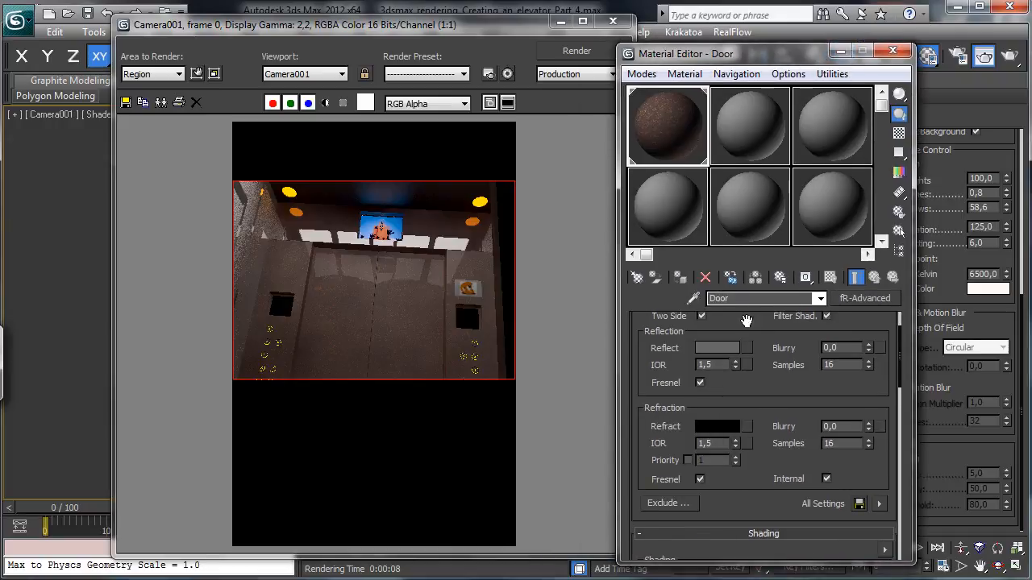
left_click(716, 349)
left_click(566, 178)
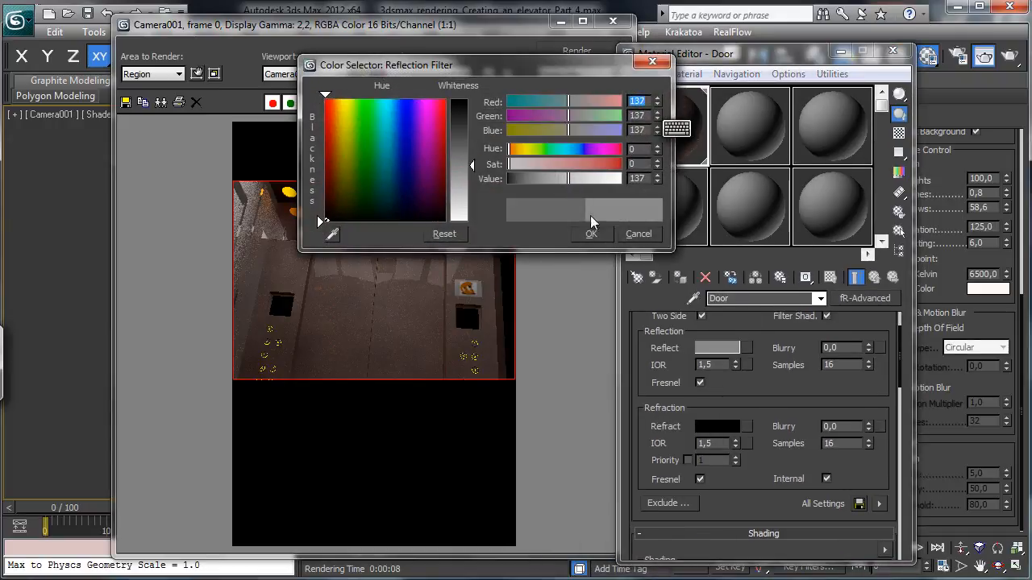
left_click(591, 234)
- Set the Door material's reflection IOR to 4 and test-render the camera region, continuing despite the missing map
double_click(710, 364)
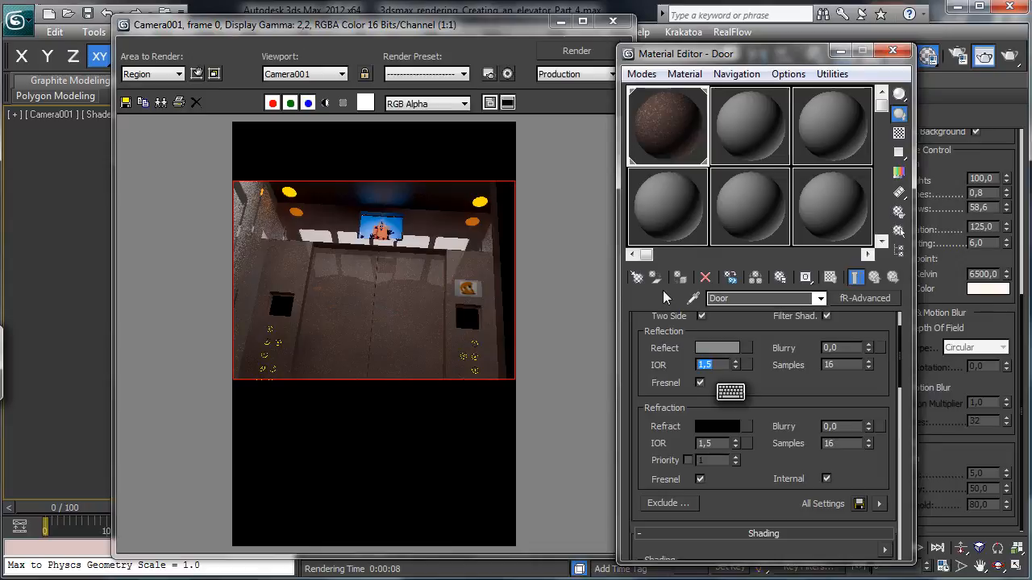
type("4")
key("Return")
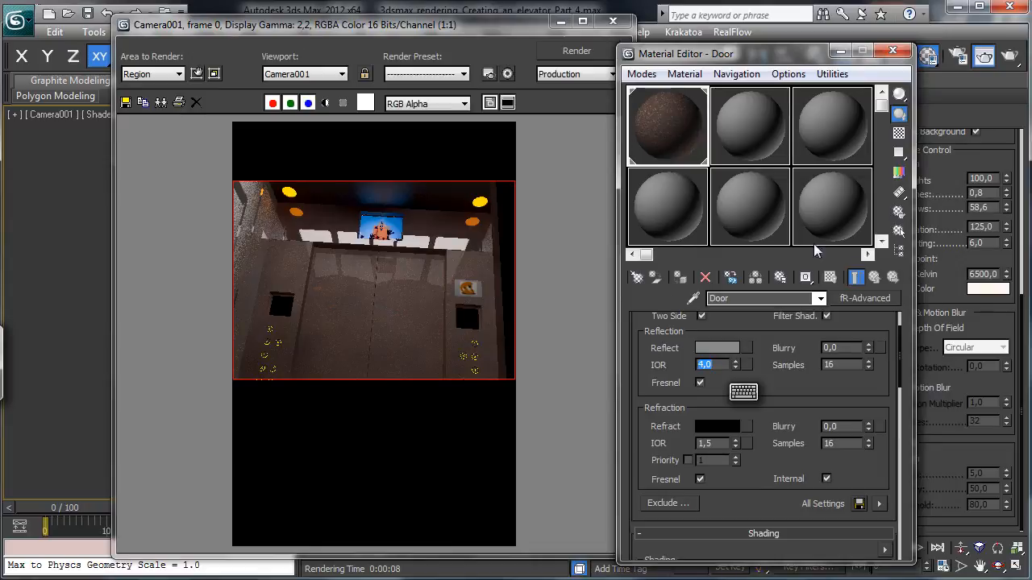
left_click(1008, 56)
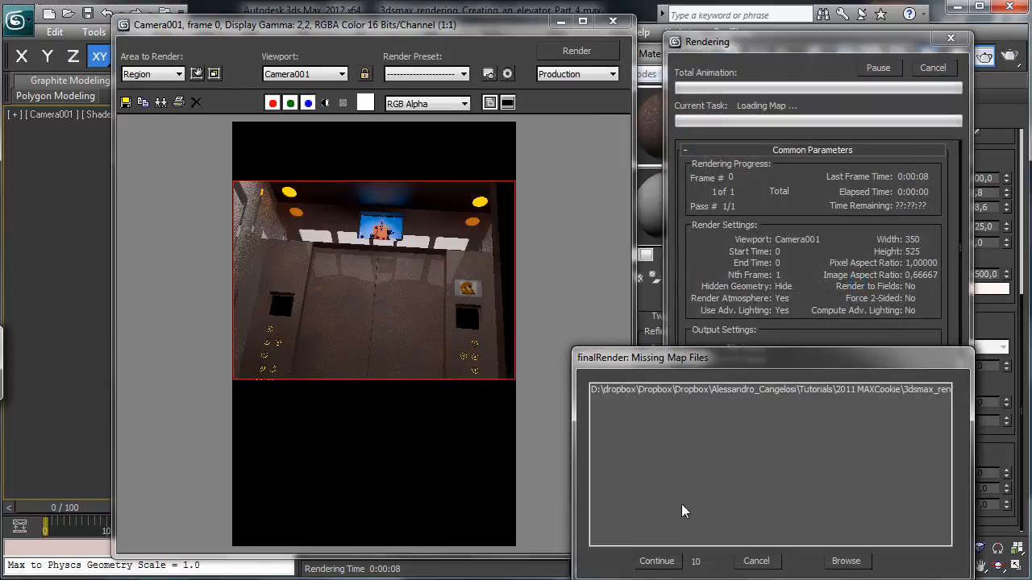
left_click(654, 561)
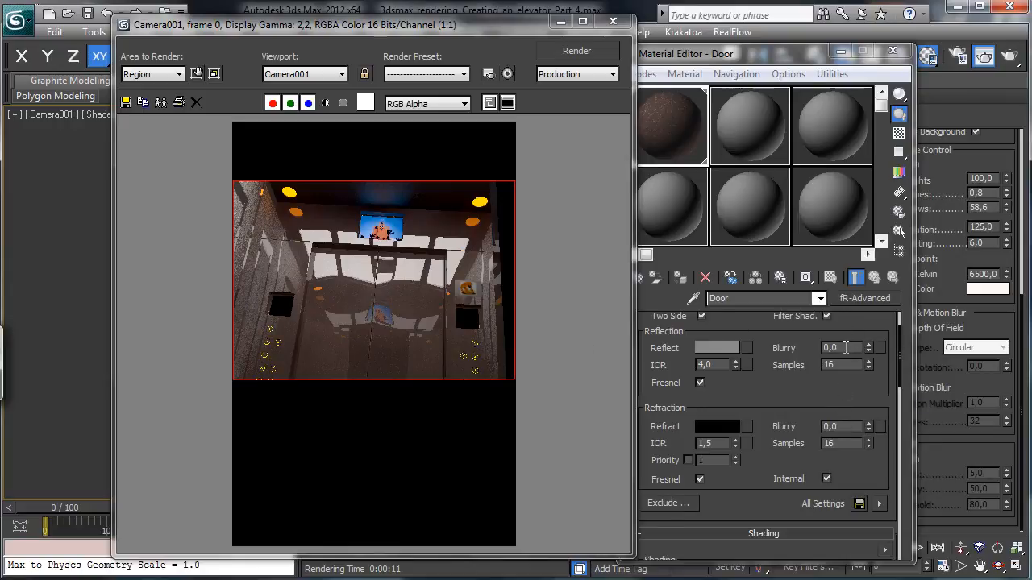
- Set the Door material's reflection blur to 60 and re-render the region
left_click(845, 348)
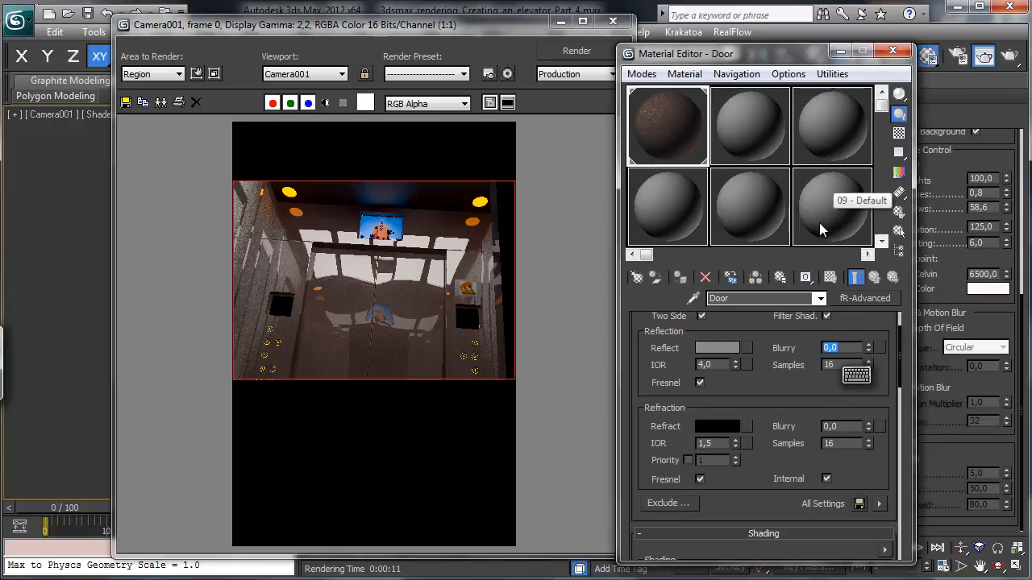
type("60")
key("Return")
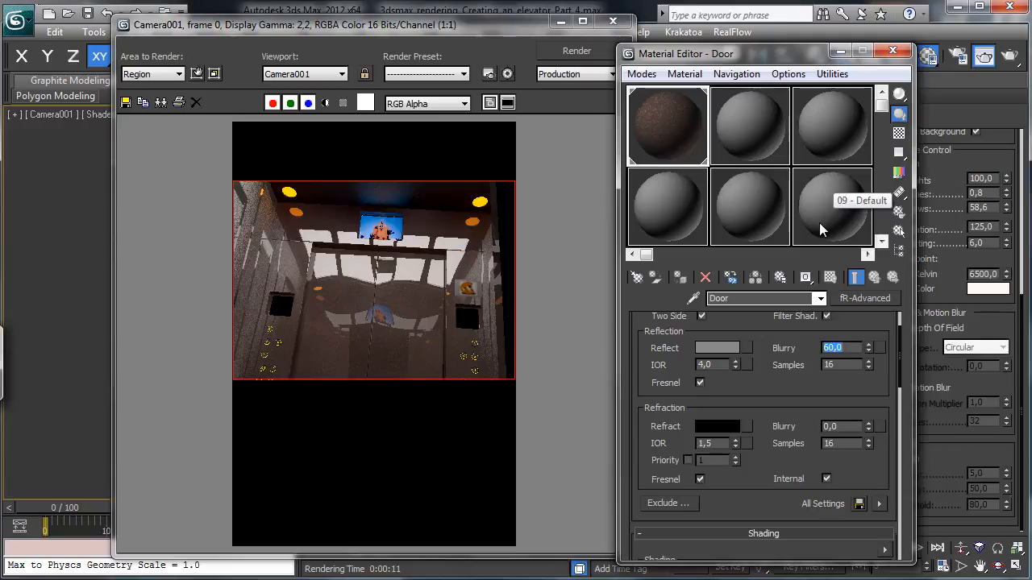
left_click(1010, 57)
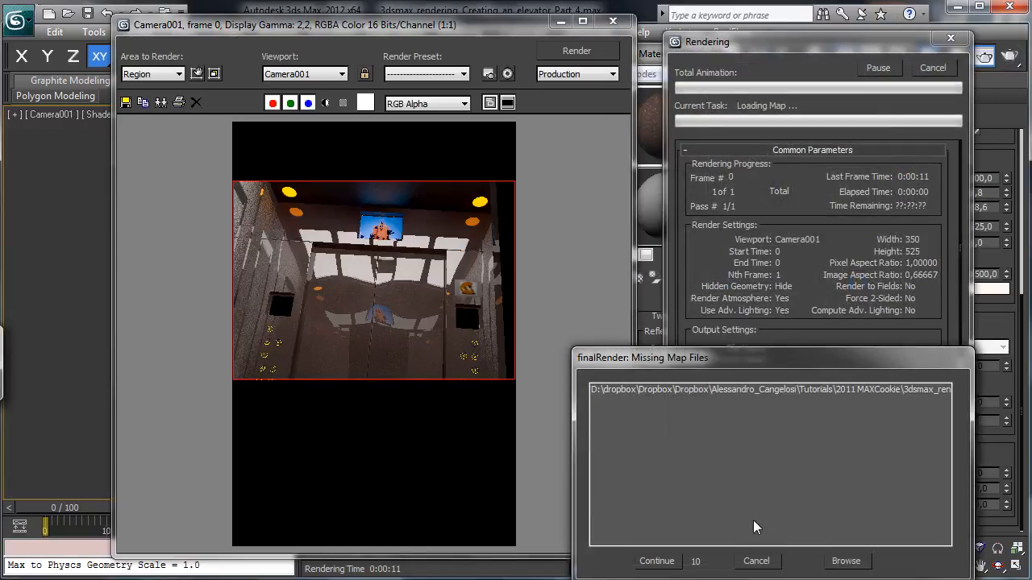
left_click(656, 561)
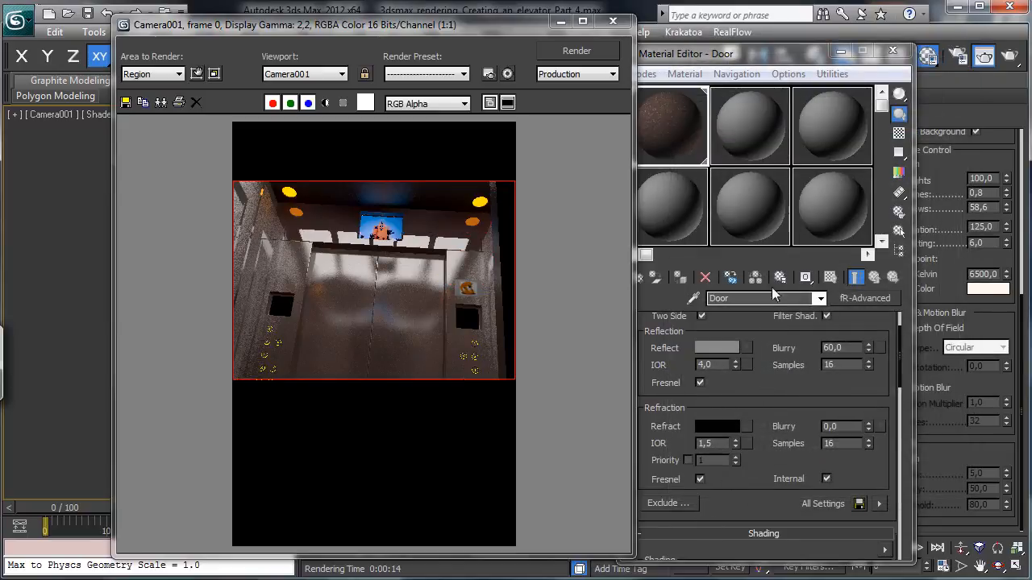
- Tint the Door material's reflection colour tan at RGB 208, 177, 137 and re-render the region
left_click_drag(775, 48, 808, 31)
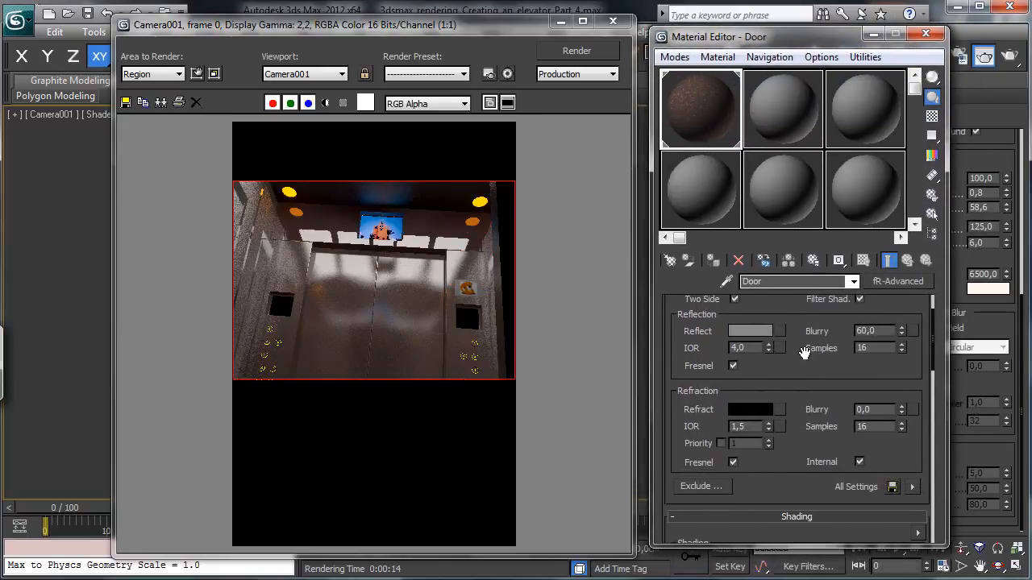
left_click(757, 332)
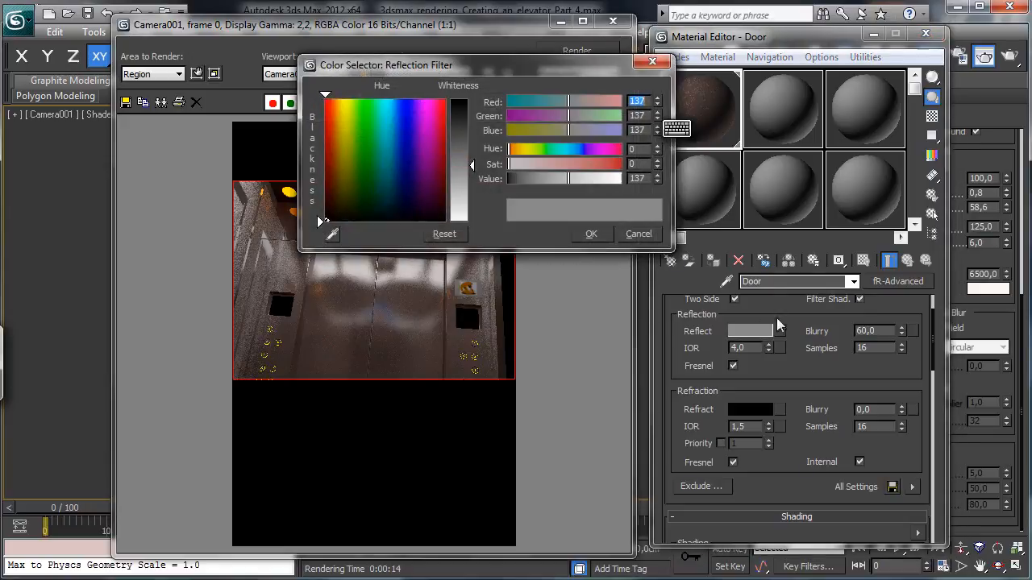
left_click(340, 118)
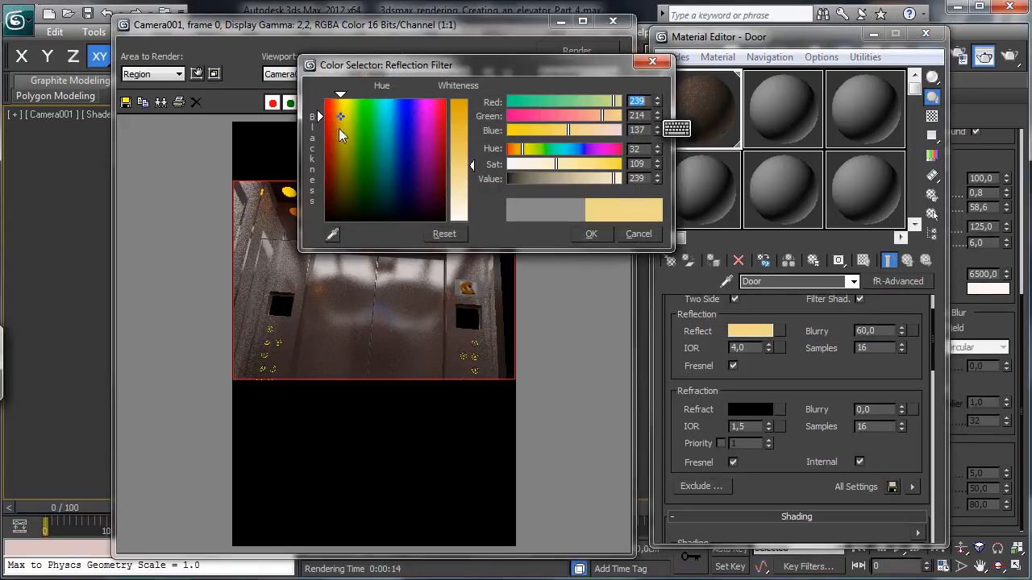
left_click_drag(340, 118, 336, 149)
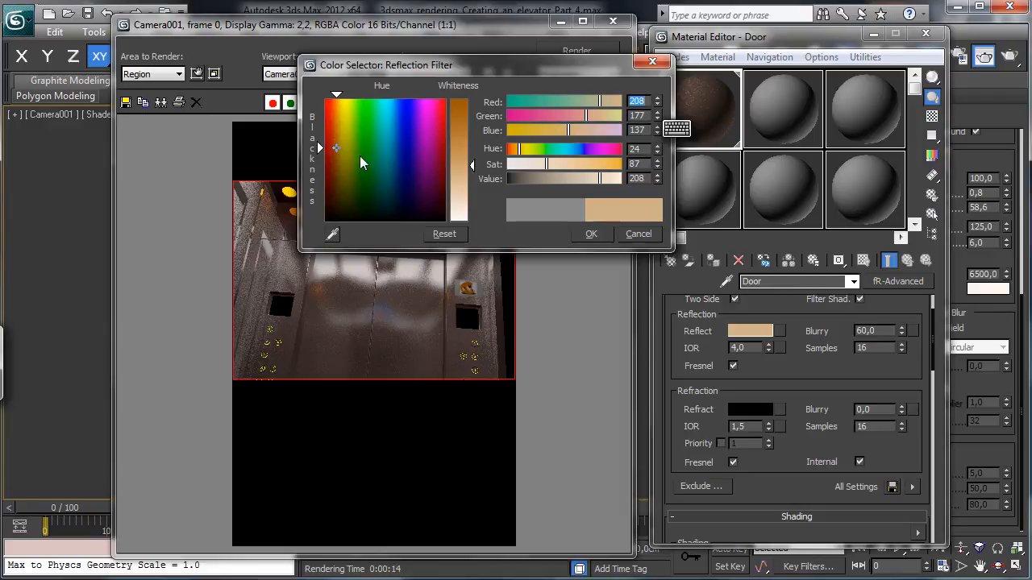
left_click(593, 233)
left_click(1008, 60)
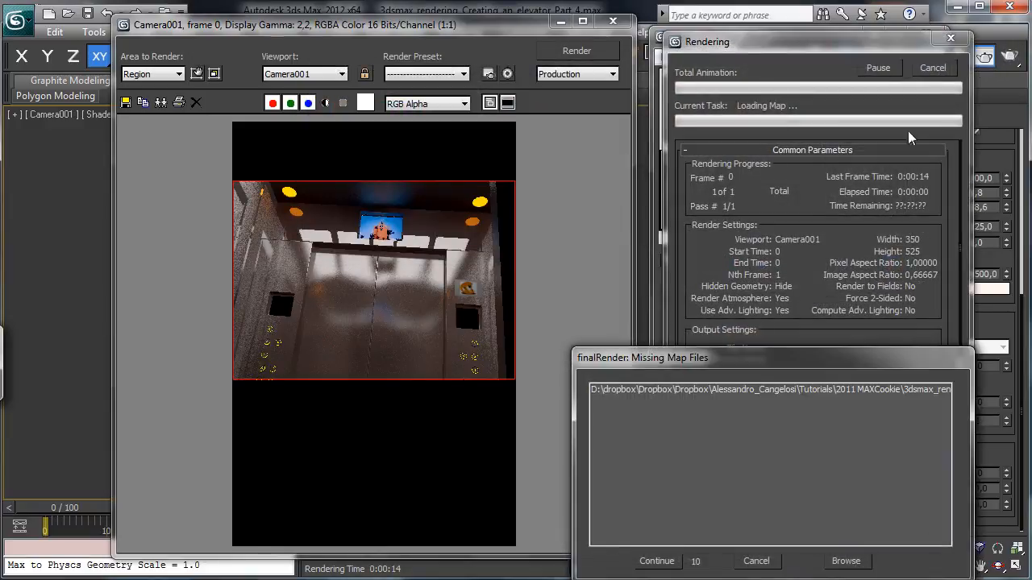
left_click(655, 561)
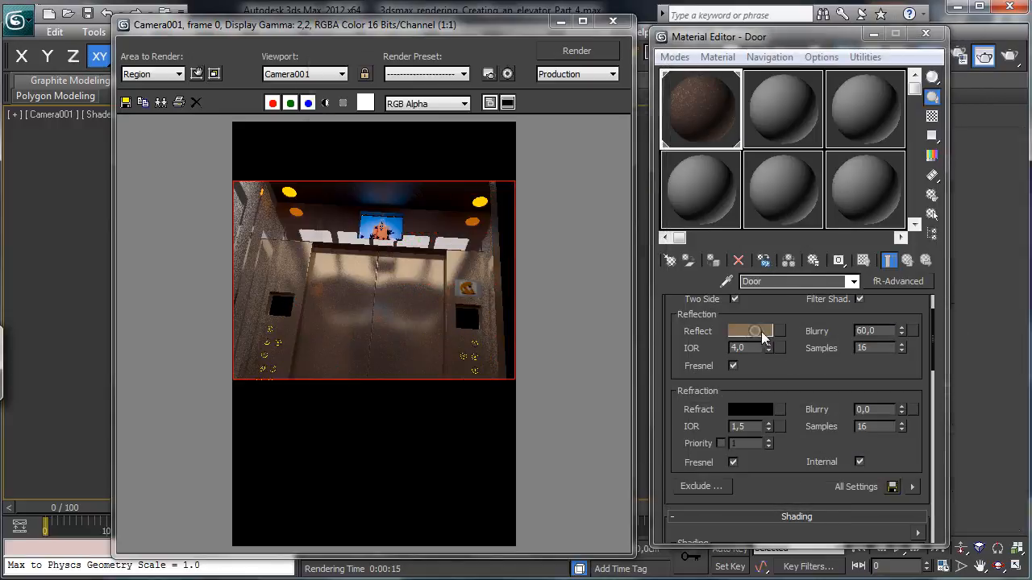
- Darken the Door material's reflection colour to a warm brown at RGB 119, 82, 52
left_click(761, 331)
left_click_drag(470, 137, 473, 129)
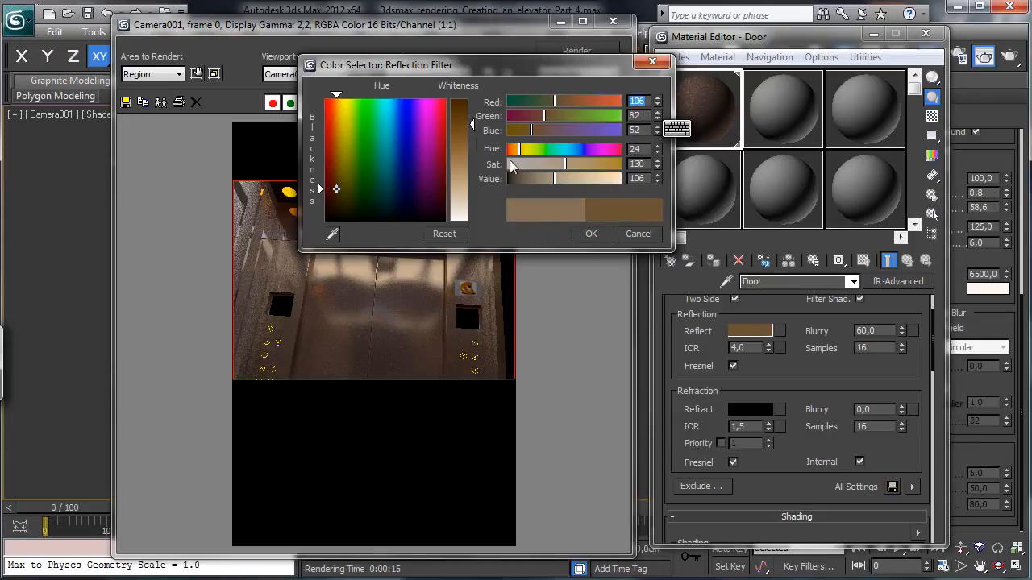
left_click_drag(560, 103, 566, 102)
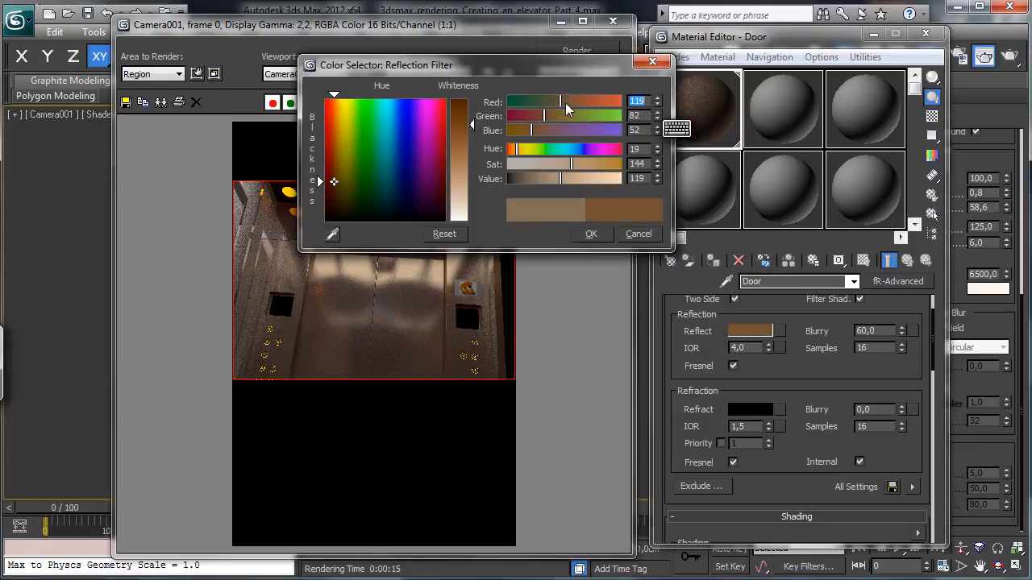
left_click(591, 234)
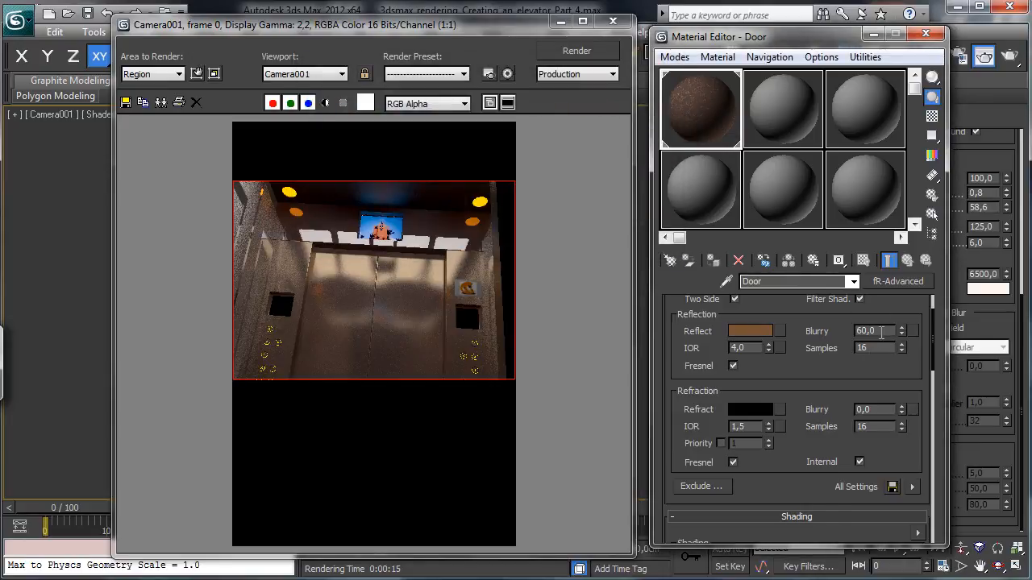
- Set the Door material's reflection blur to 80, start a test render of the region and stop it early
left_click_drag(881, 332, 804, 313)
type("80")
key("Return")
left_click(1009, 58)
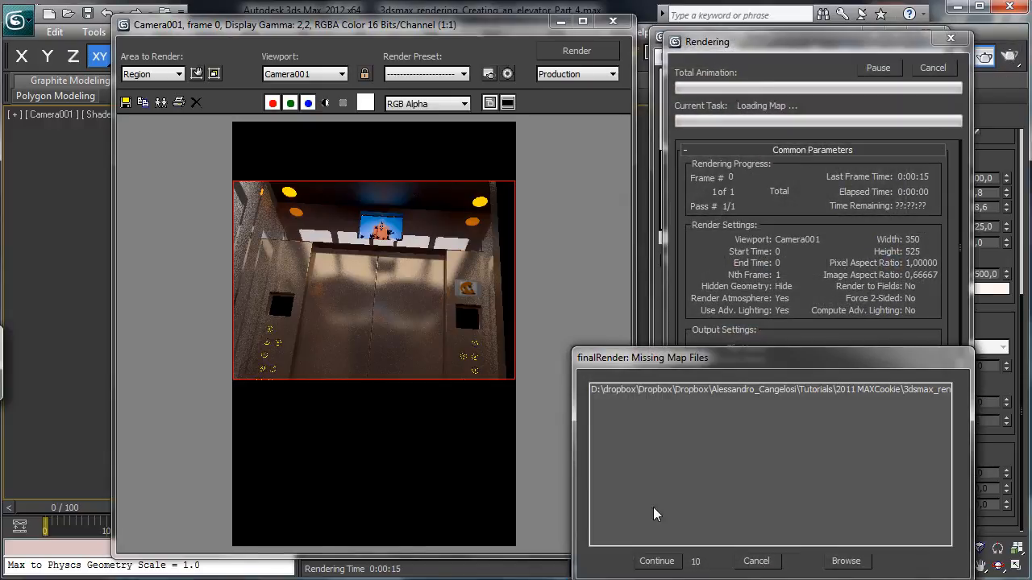
left_click(658, 562)
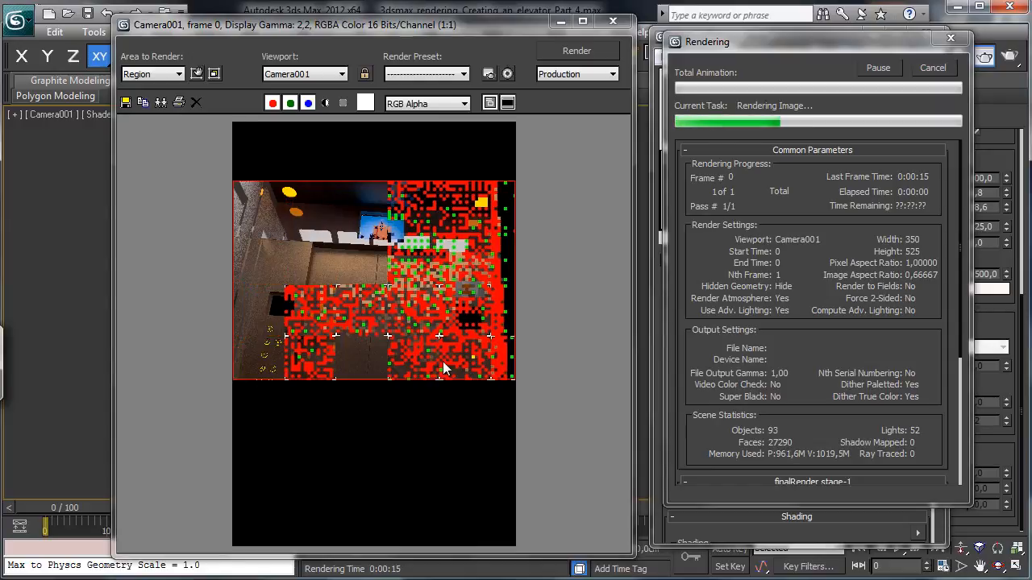
left_click(932, 67)
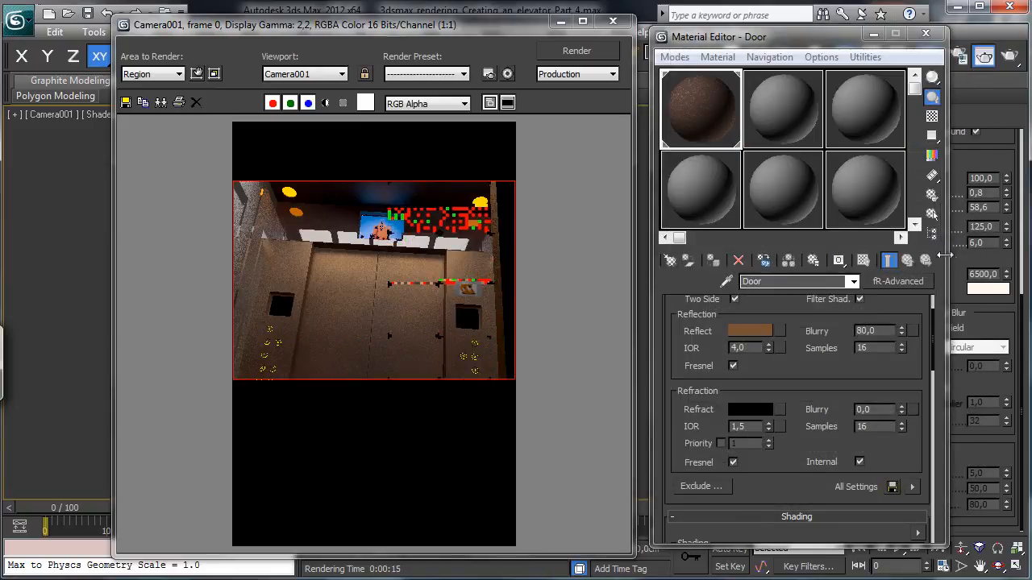
- Set the Door material's reflection blur to 70 and render the region again
double_click(875, 330)
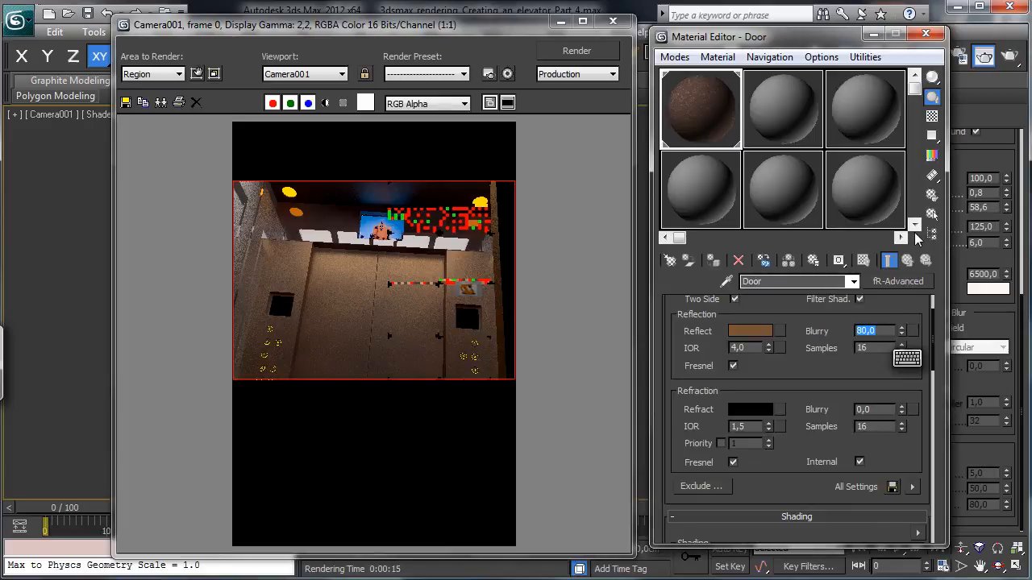
type("70")
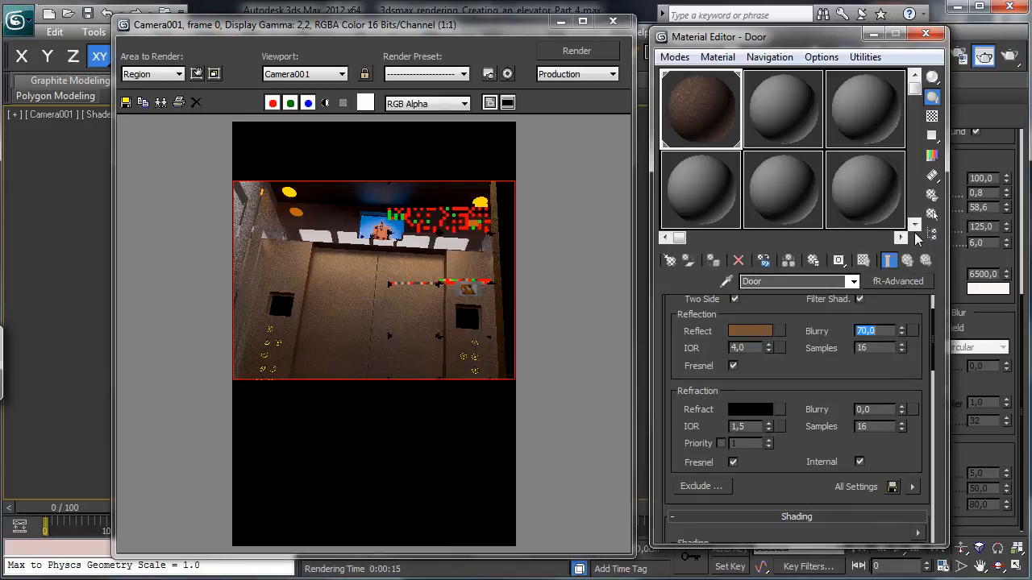
key("shift+q")
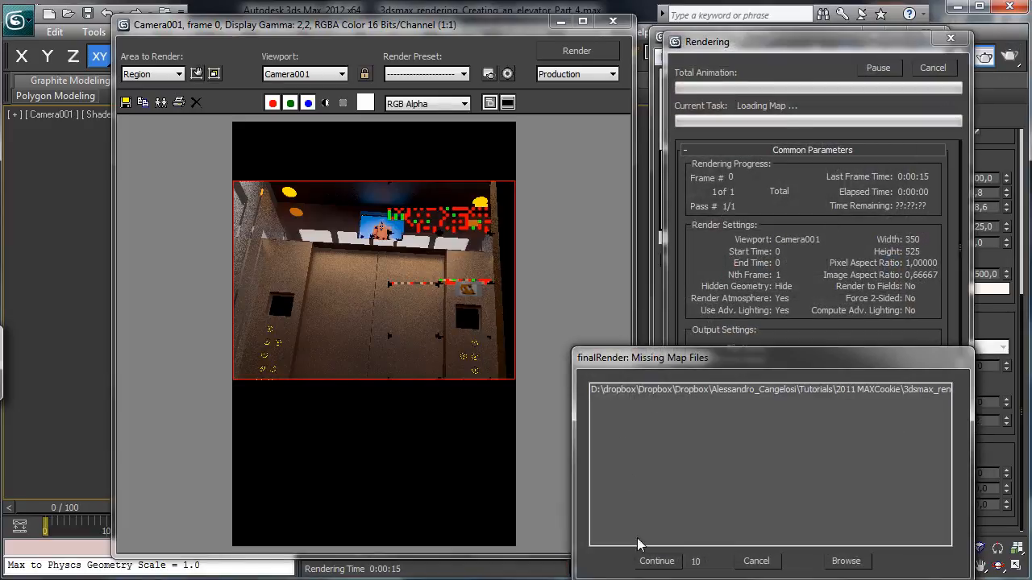
left_click(653, 560)
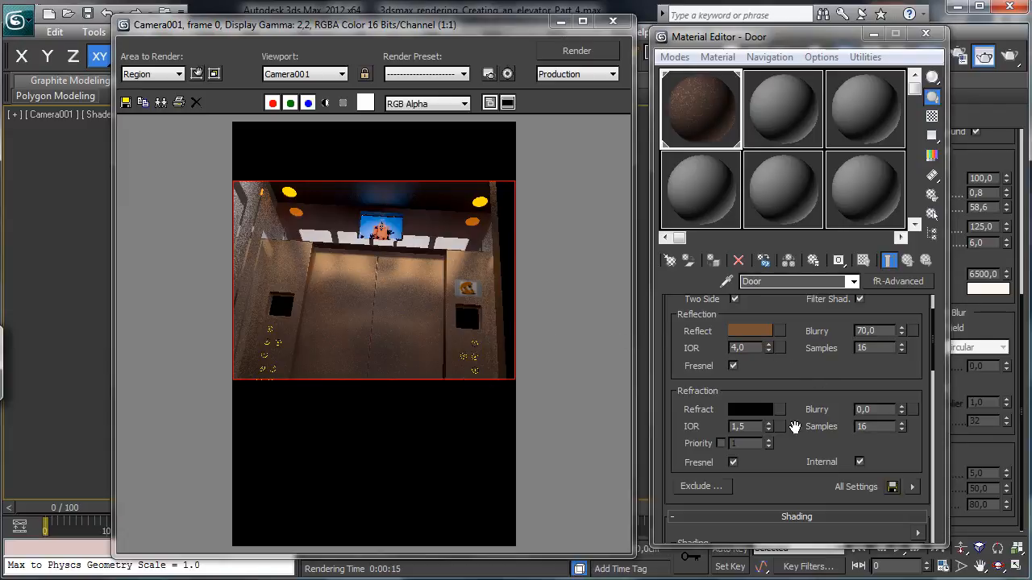
- Set the Door material's specular level to 31 and glossiness to 22, with a light orange-tan specular colour
scroll(792, 352, "down", 5)
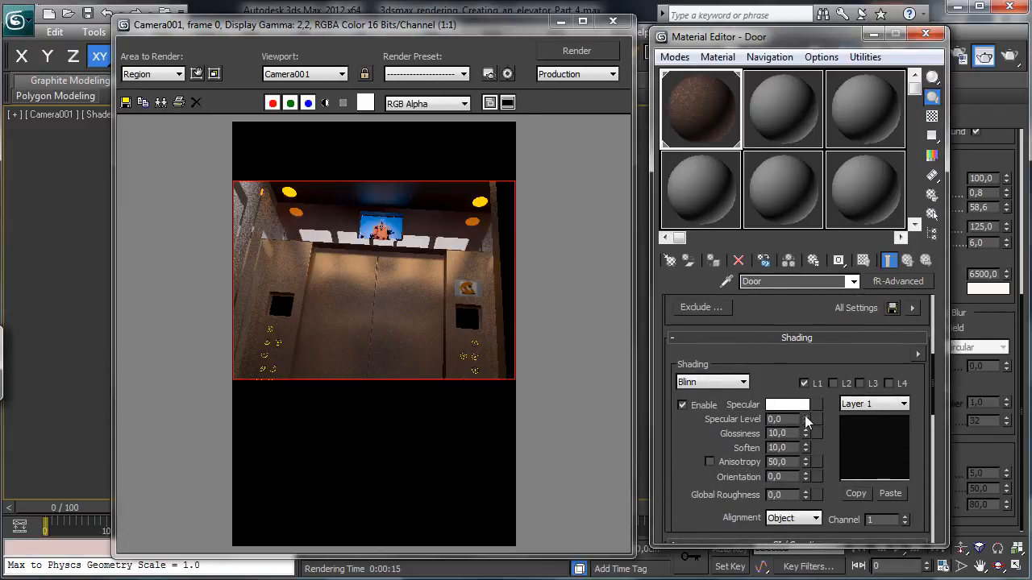
left_click_drag(806, 419, 806, 423)
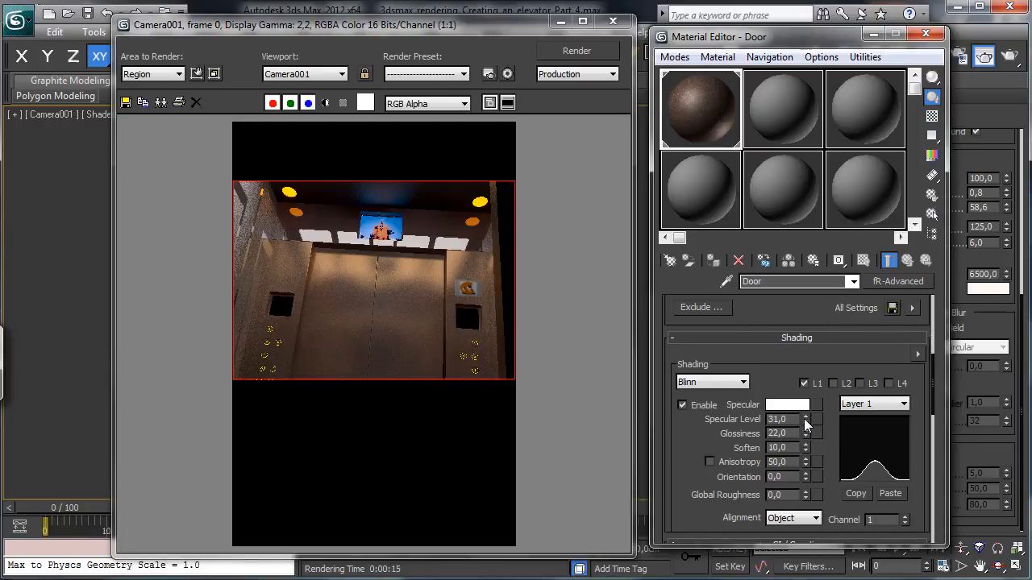
left_click(799, 411)
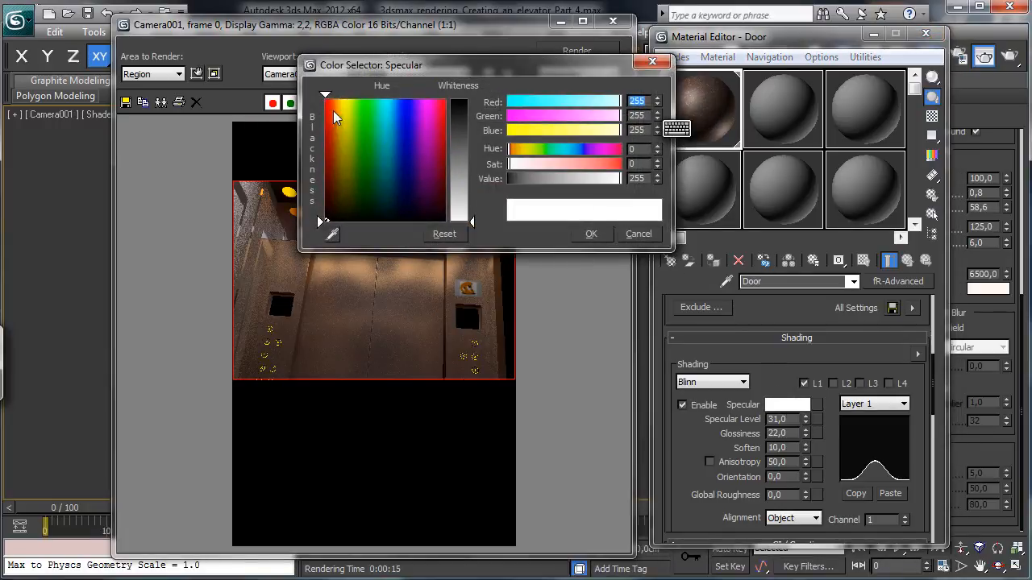
left_click(339, 120)
left_click(337, 144)
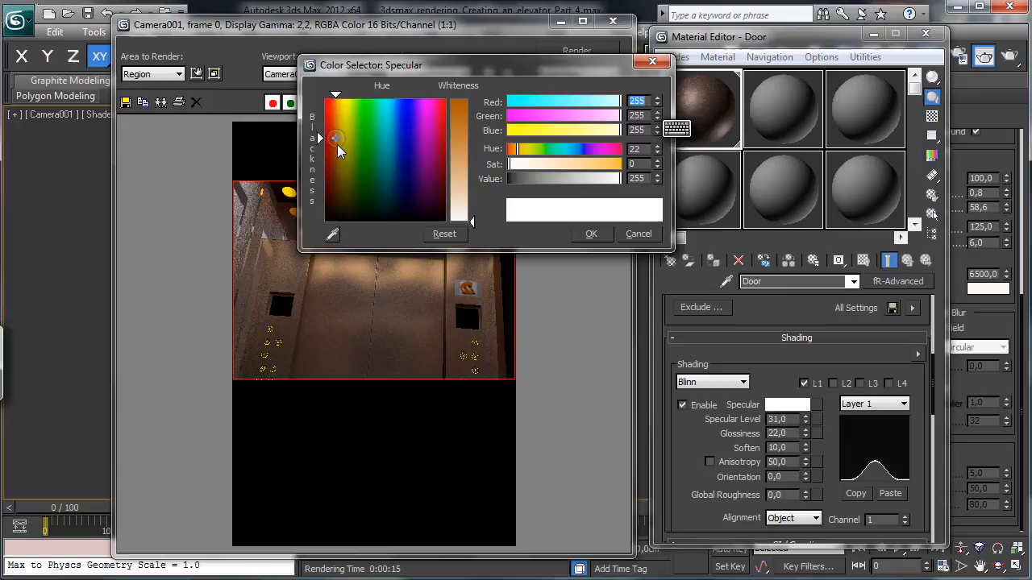
left_click(467, 149)
left_click(591, 234)
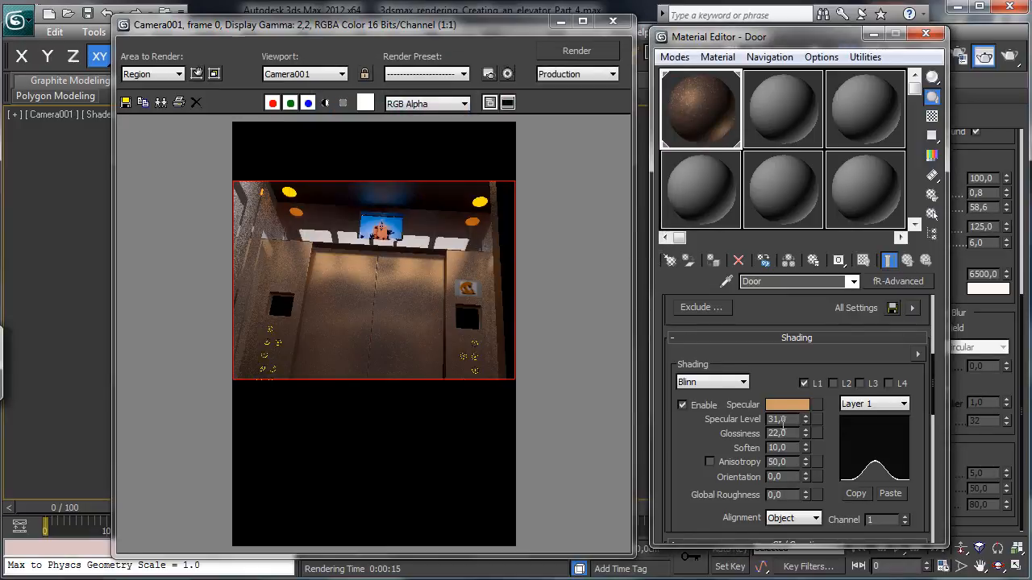
- Enable anisotropy in the Door material's shading at 50 and re-render the region
left_click(710, 462)
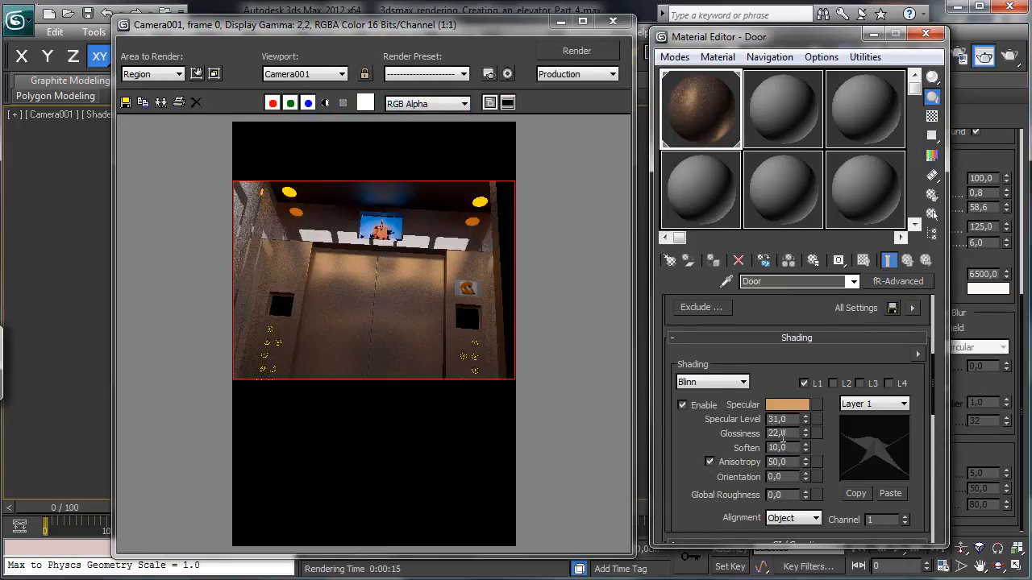
left_click(556, 49)
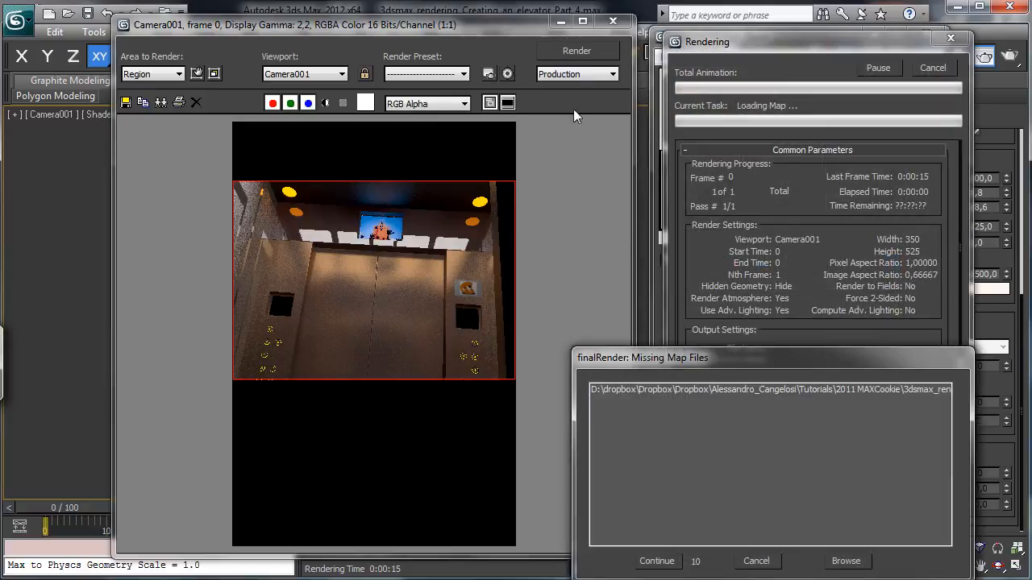
left_click(657, 561)
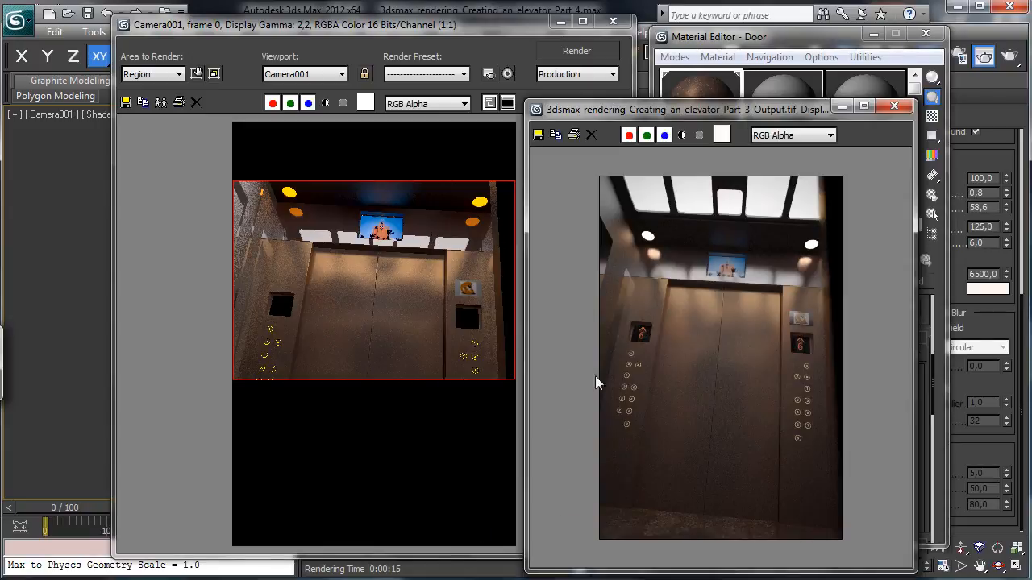
- Minimise the Part 3 reference image and the rendered frame window to uncover the camera viewport
left_click(844, 108)
left_click(562, 24)
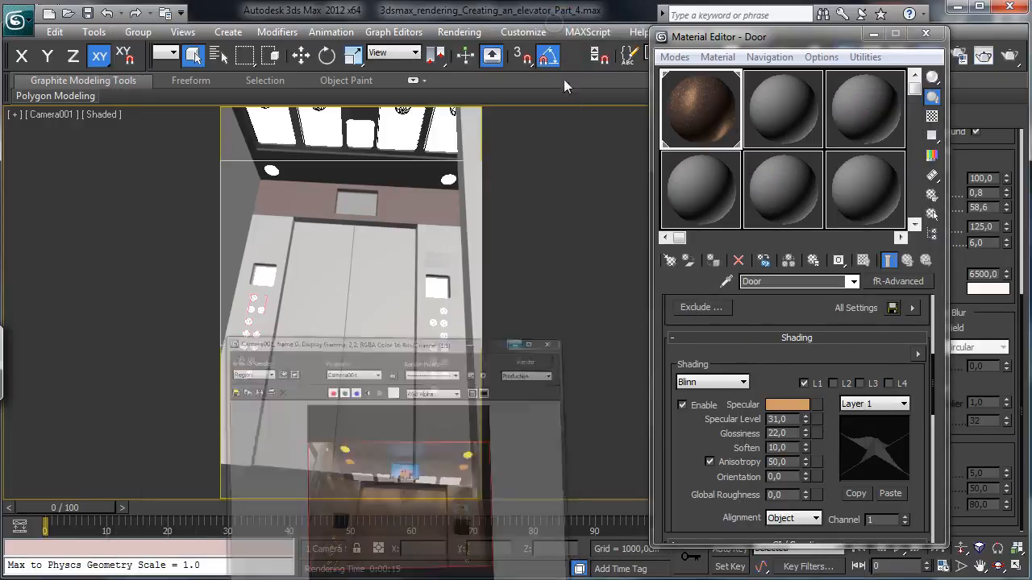
- Sample the Up Door Front material from the panel above the doors into the second slot and set its reflection blur to 50
left_click(776, 122)
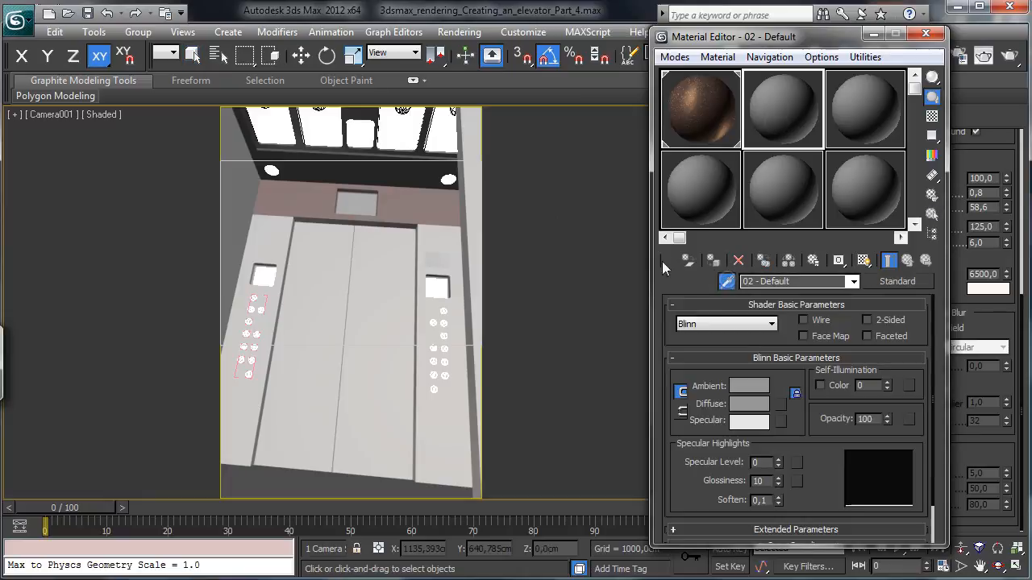
left_click(423, 202)
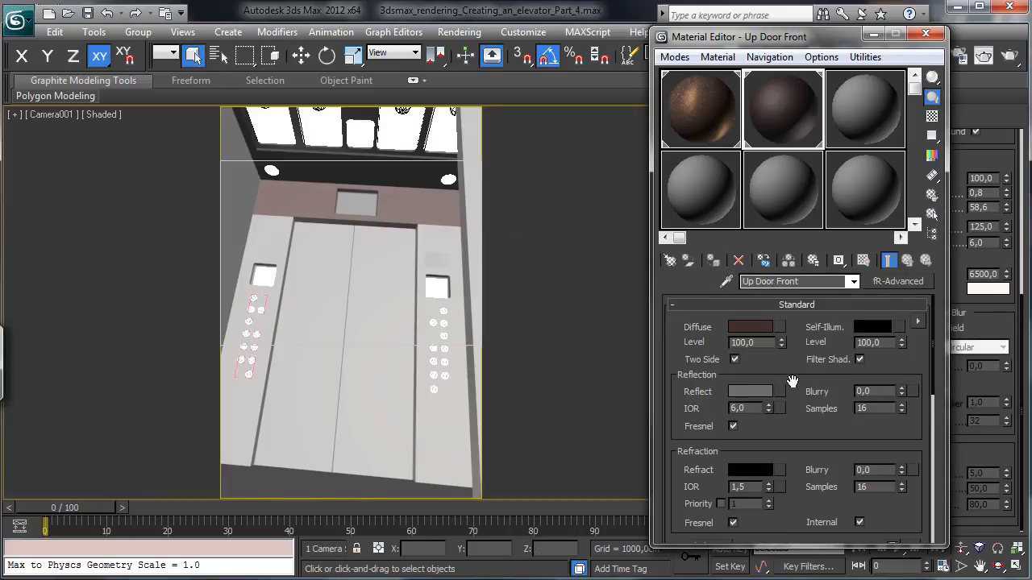
left_click(604, 579)
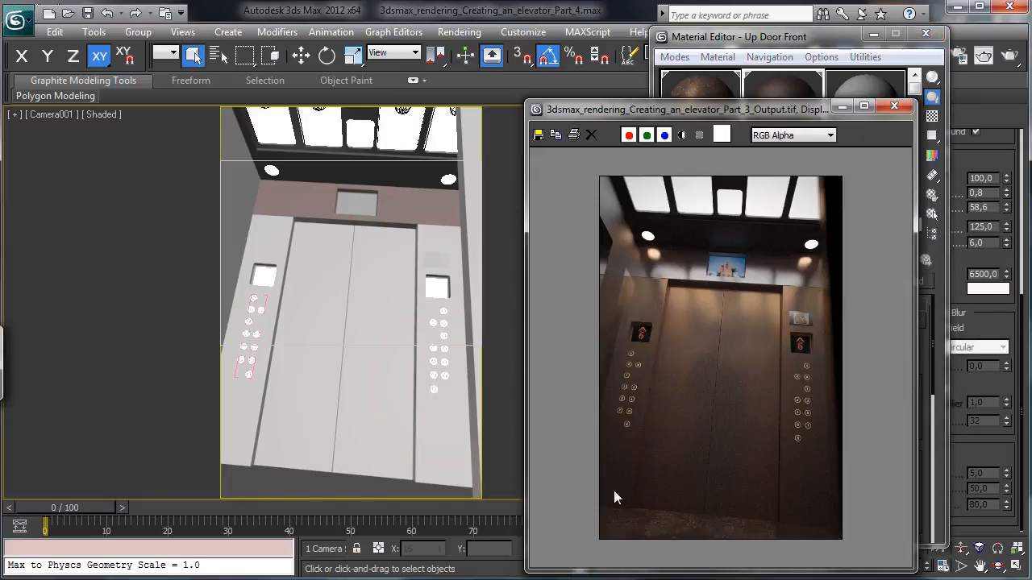
left_click(842, 107)
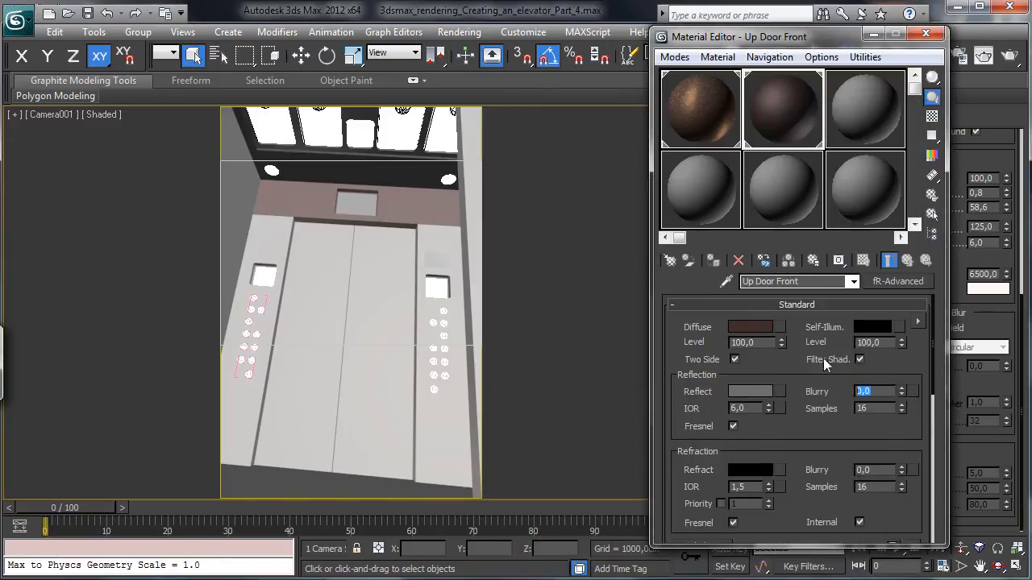
type("50")
key("Return")
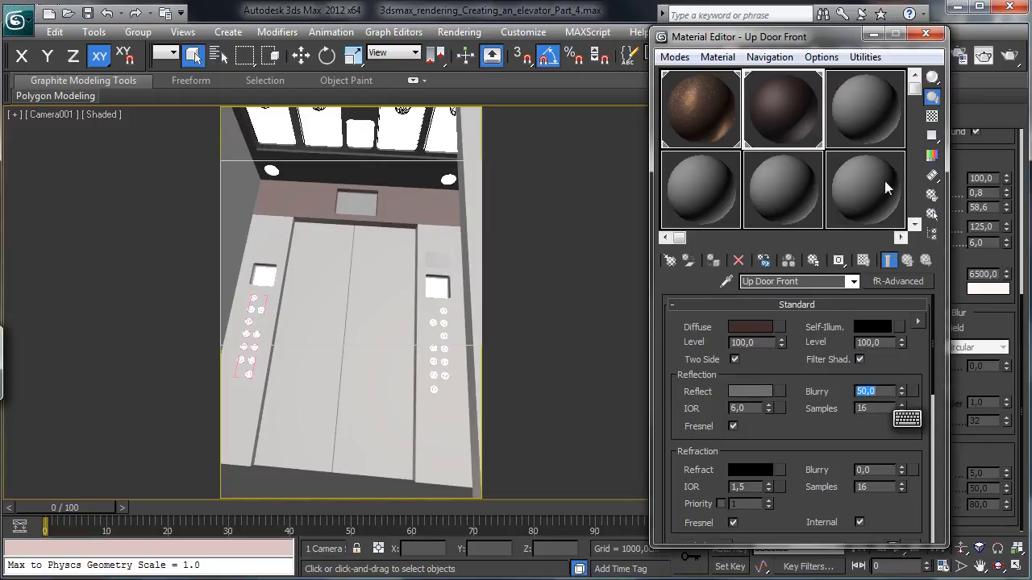
- Tint the Up Door Front reflection colour to RGB 126, 109, 109 and run a partial test render of the region
left_click(754, 393)
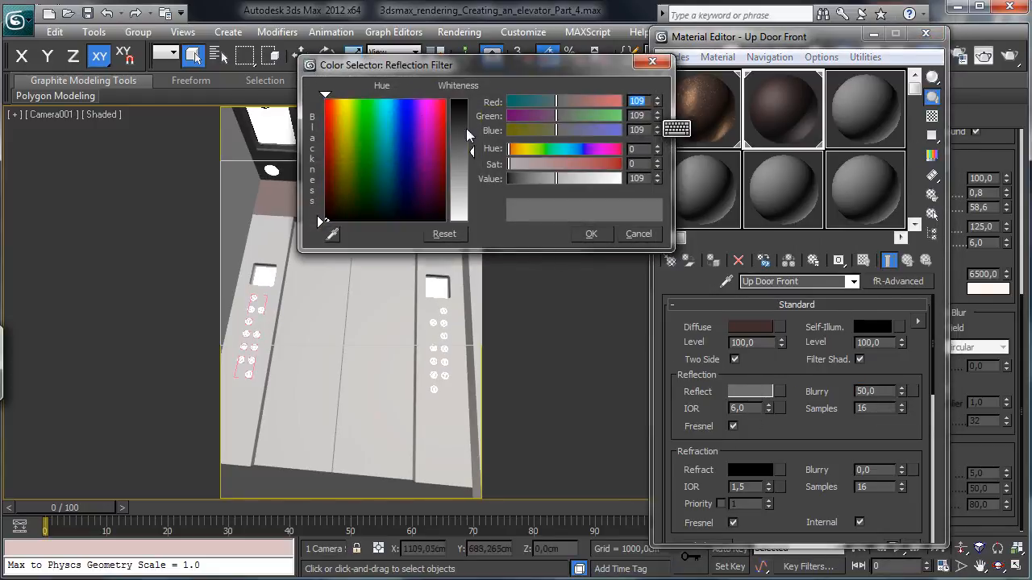
left_click(563, 97)
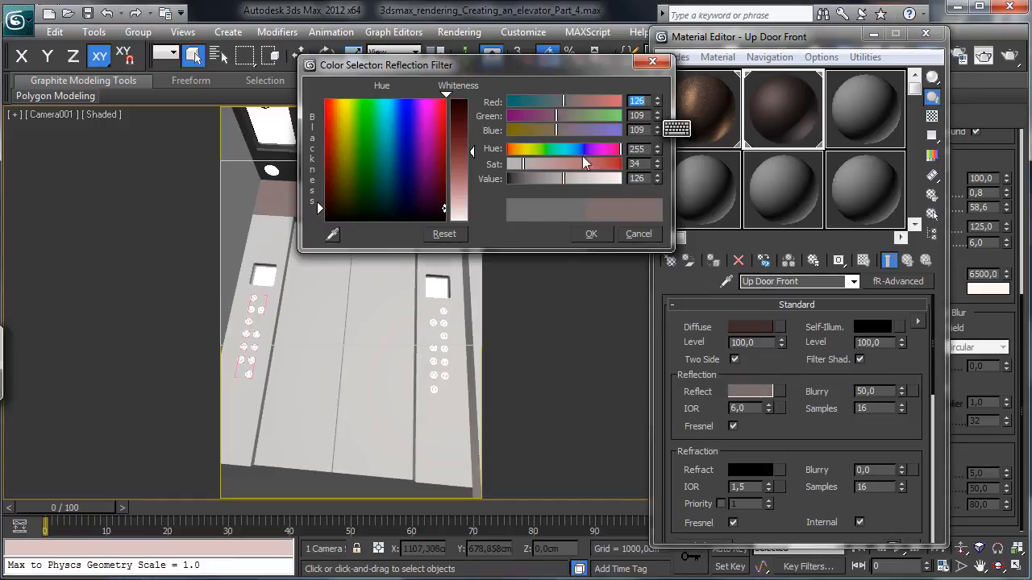
left_click(591, 234)
left_click(990, 58)
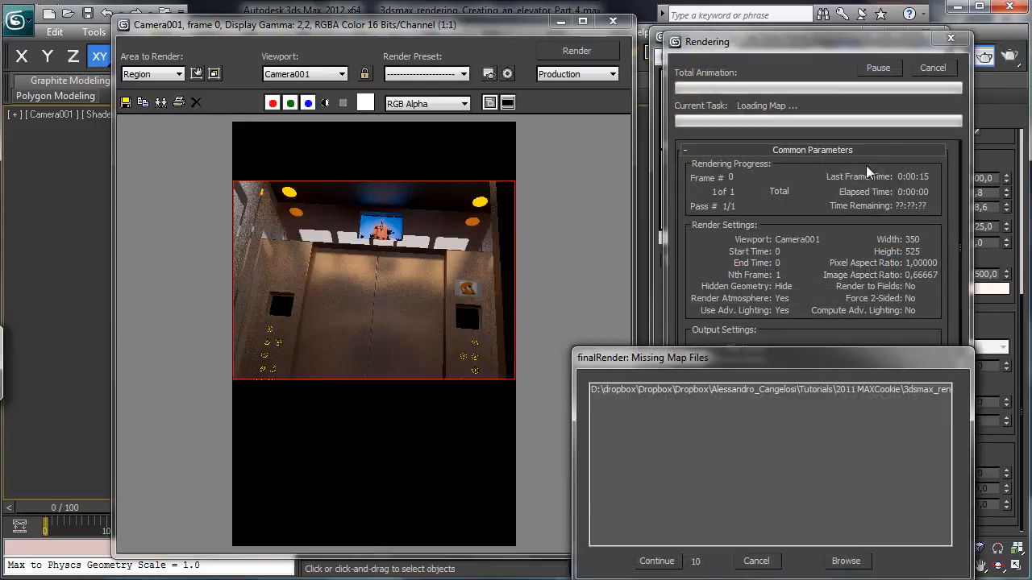
left_click(657, 561)
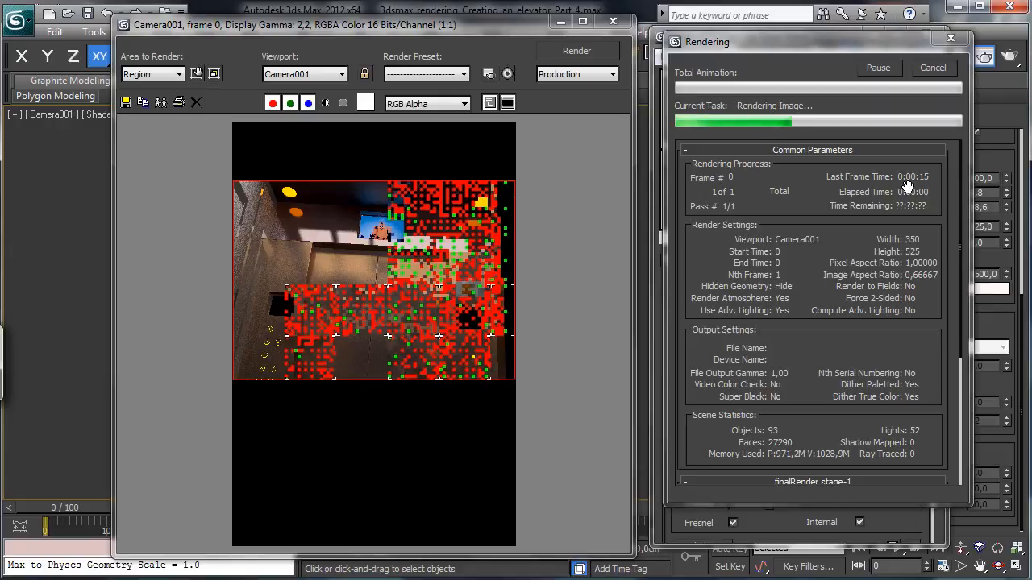
left_click(936, 67)
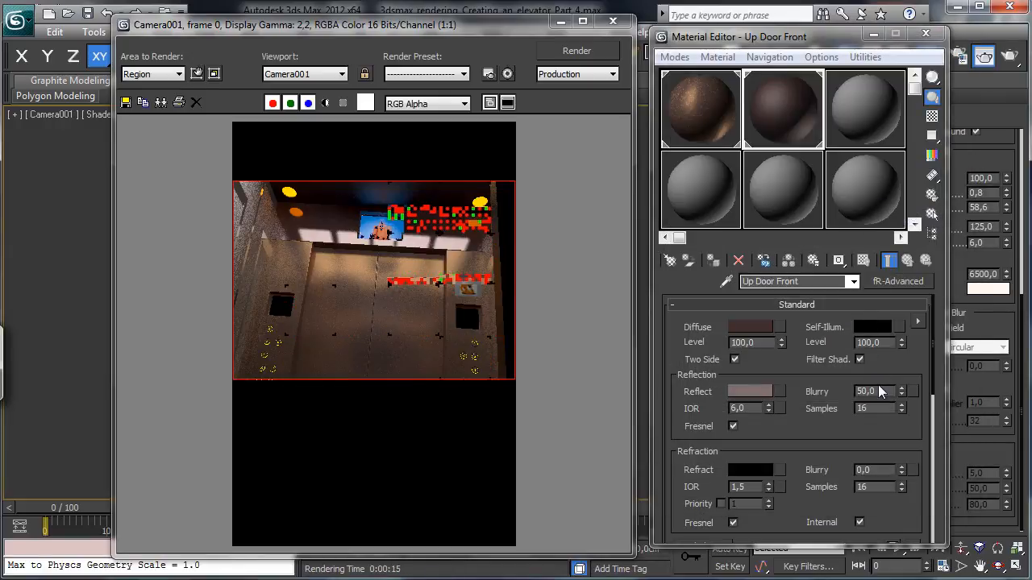
- Set the Up Door Front specular level to 30 and glossiness to 25, and enable anisotropy at 30
left_click_drag(770, 435, 781, 293)
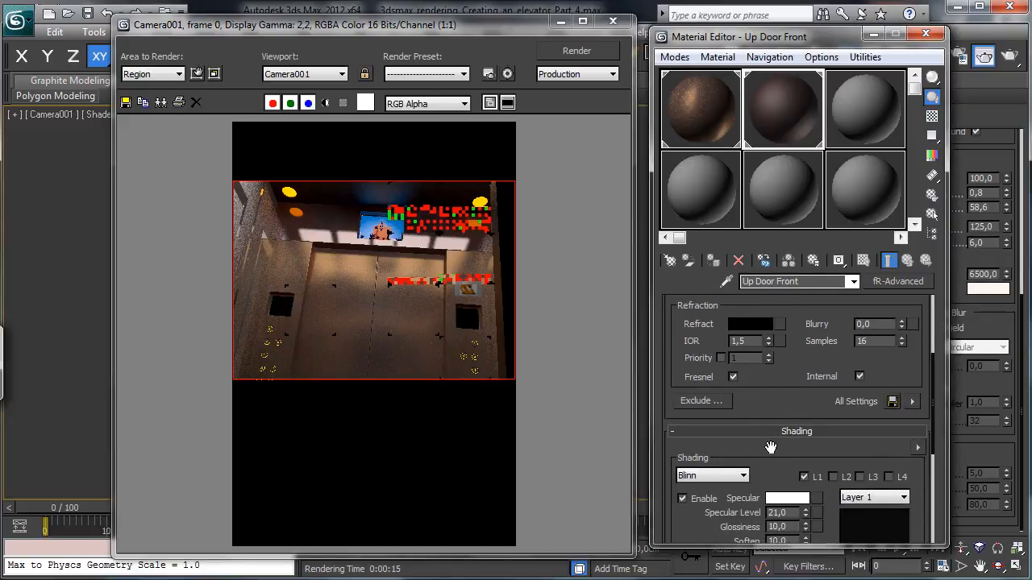
left_click_drag(770, 447, 776, 388)
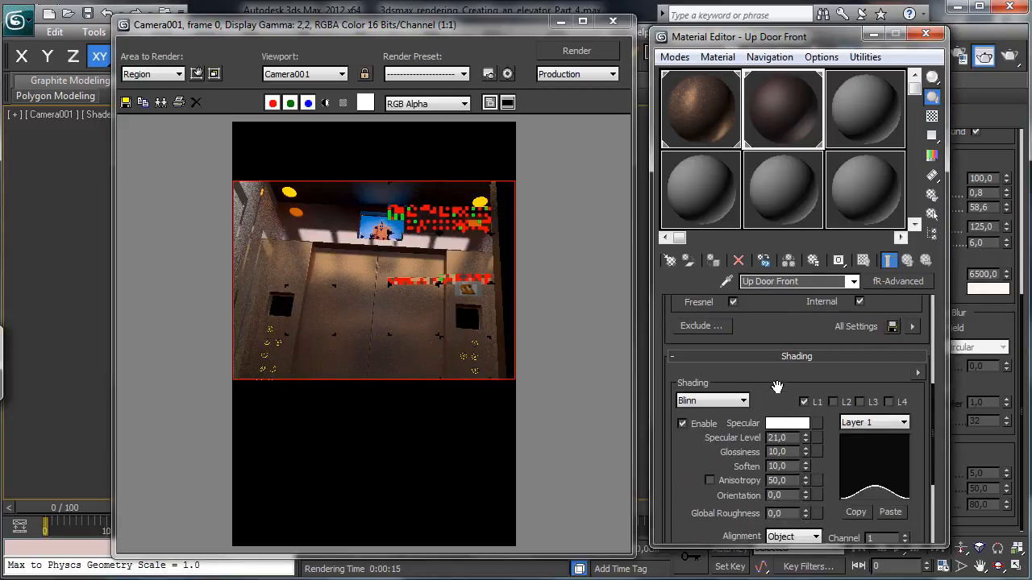
right_click(805, 450)
left_click_drag(805, 452, 807, 432)
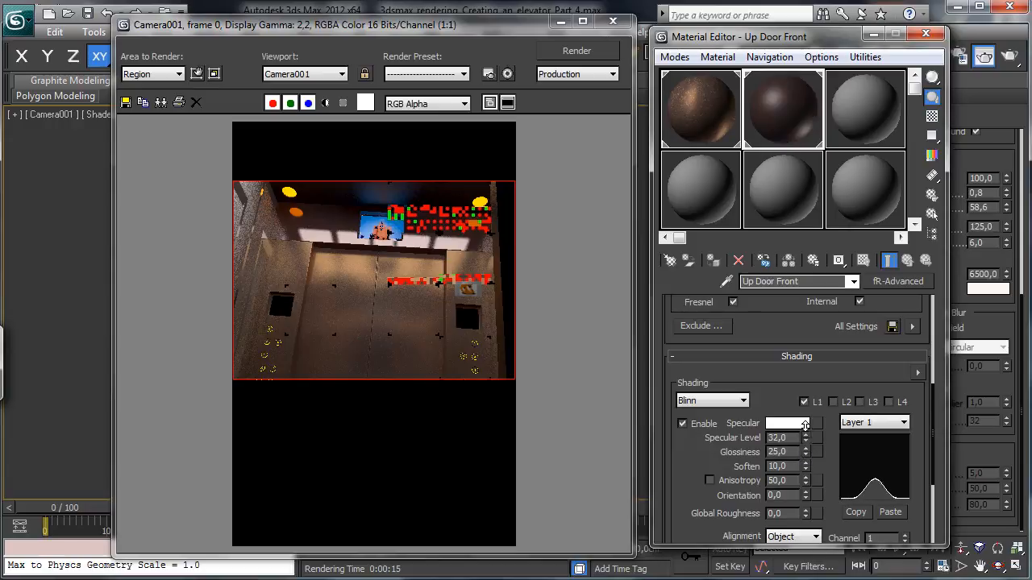
left_click(709, 480)
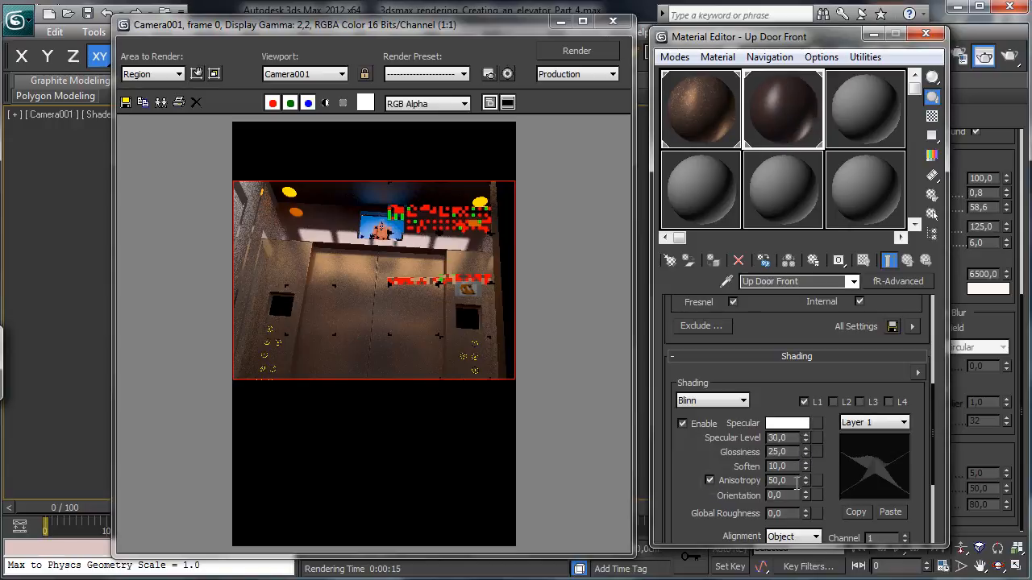
left_click_drag(805, 480, 805, 491)
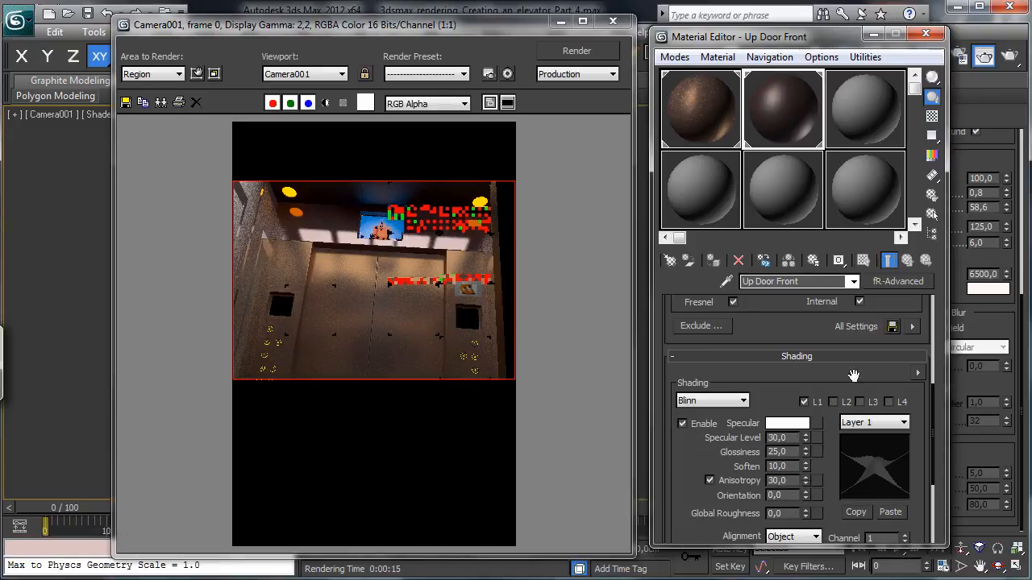
- Set the Up Door Front specular colour to a reddish RGB 174, 95, 94 and render the region again
scroll(797, 324, "up", 3)
scroll(797, 323, "down", 2)
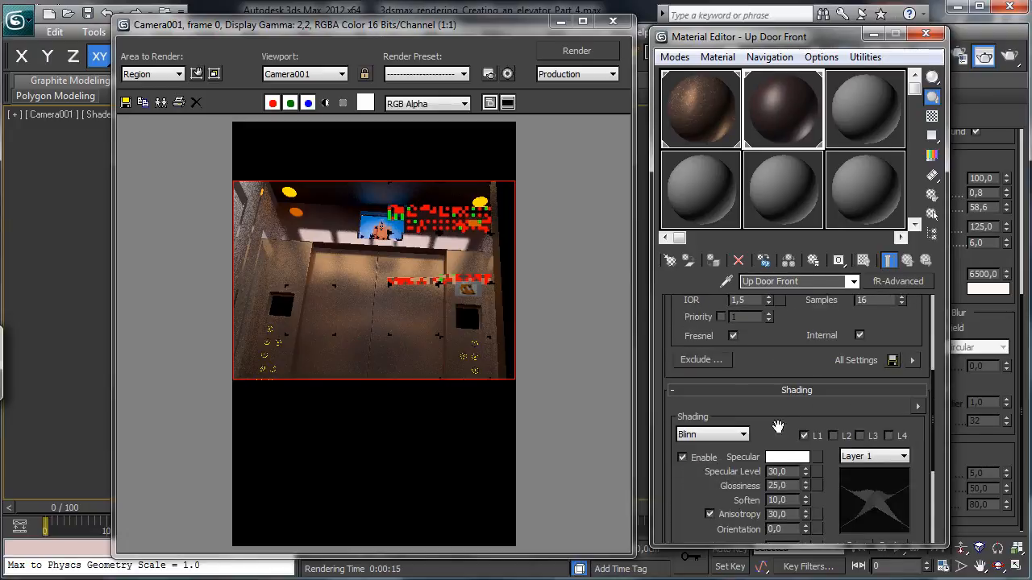
left_click(786, 457)
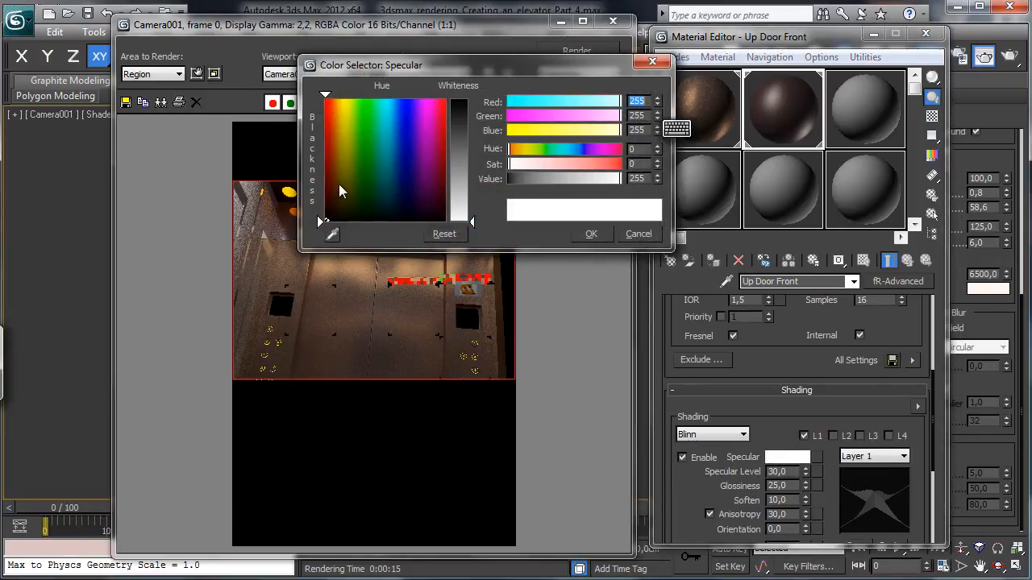
left_click(338, 184)
left_click_drag(459, 166, 470, 147)
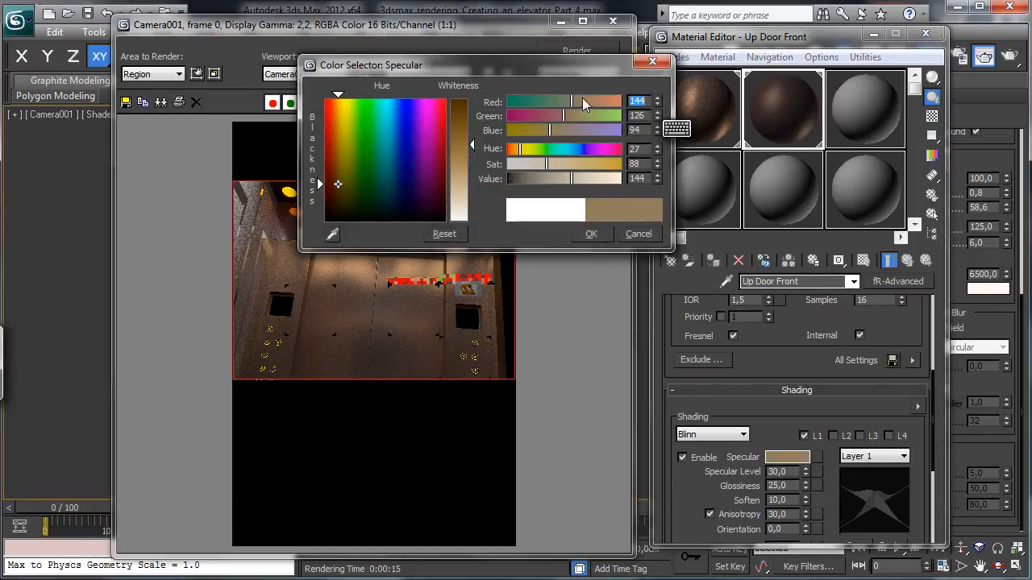
left_click_drag(582, 97, 551, 117)
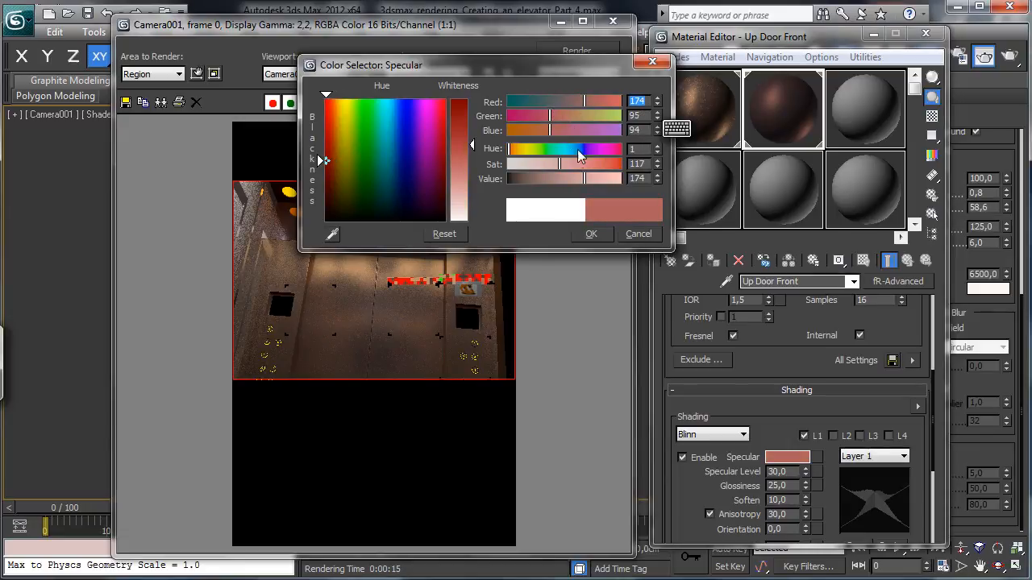
left_click(591, 233)
left_click(1009, 55)
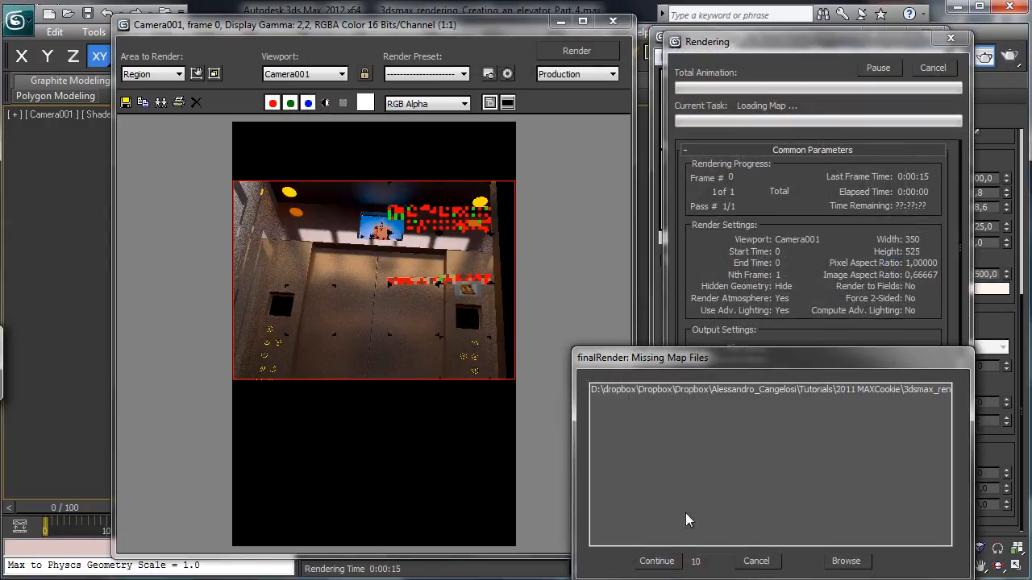
left_click(658, 559)
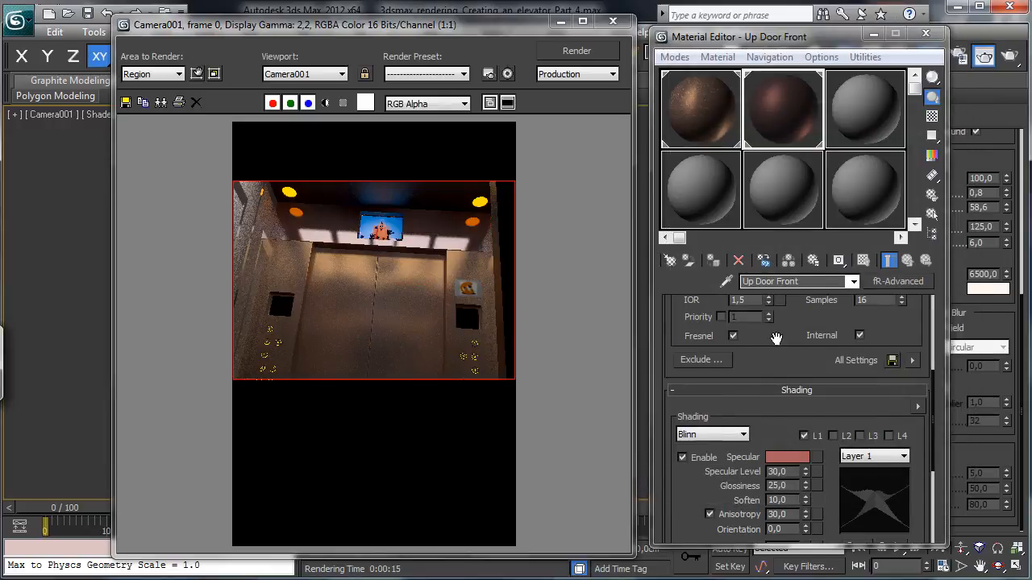
- Darken the Up Door Front reflection colour to a reddish RGB 113, 90, 90
left_click_drag(772, 334, 750, 519)
left_click(749, 386)
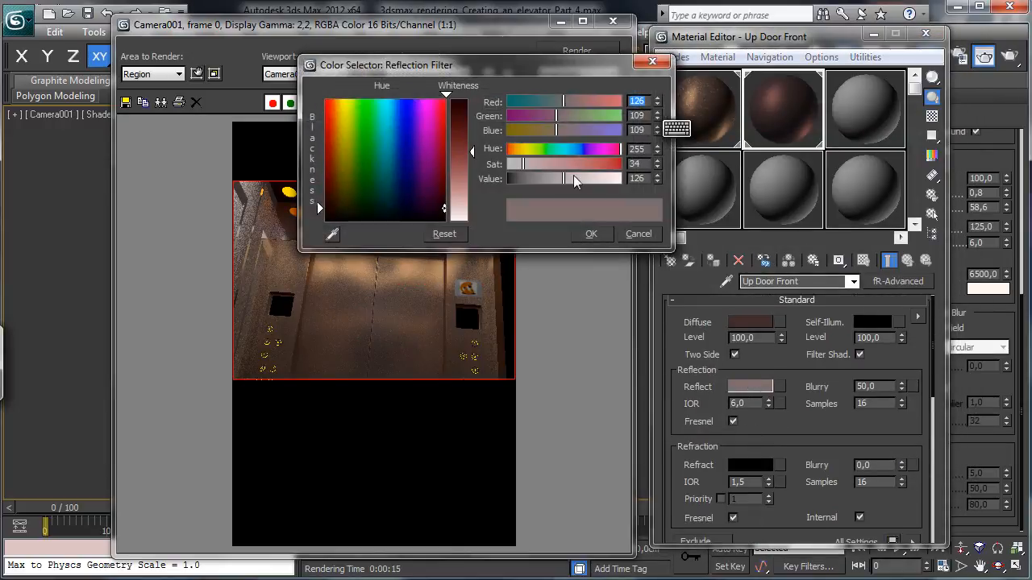
left_click(553, 178)
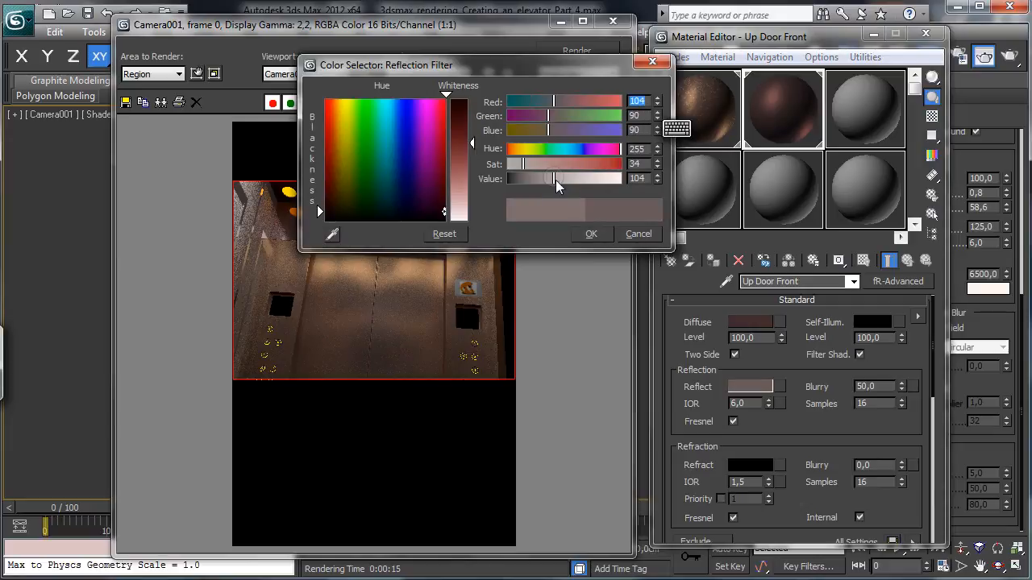
left_click(557, 100)
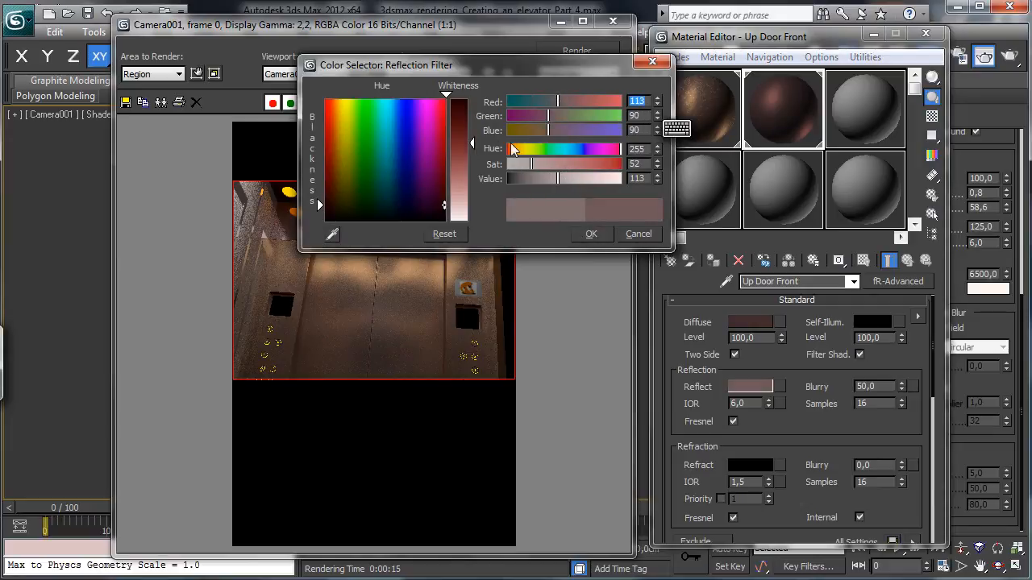
left_click(602, 233)
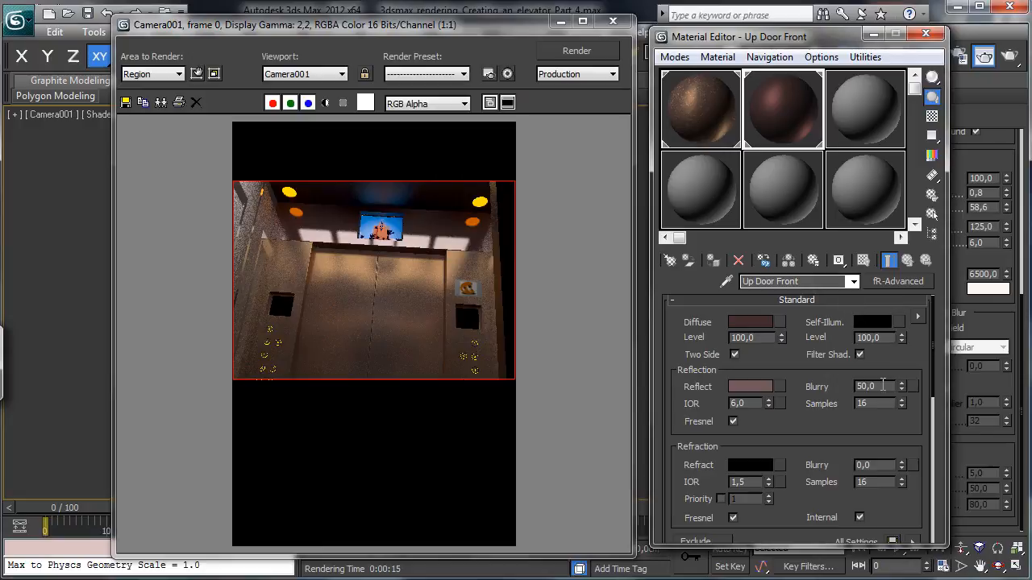
- Set the Up Door Front reflection blur to 60 and re-render the region
type("60")
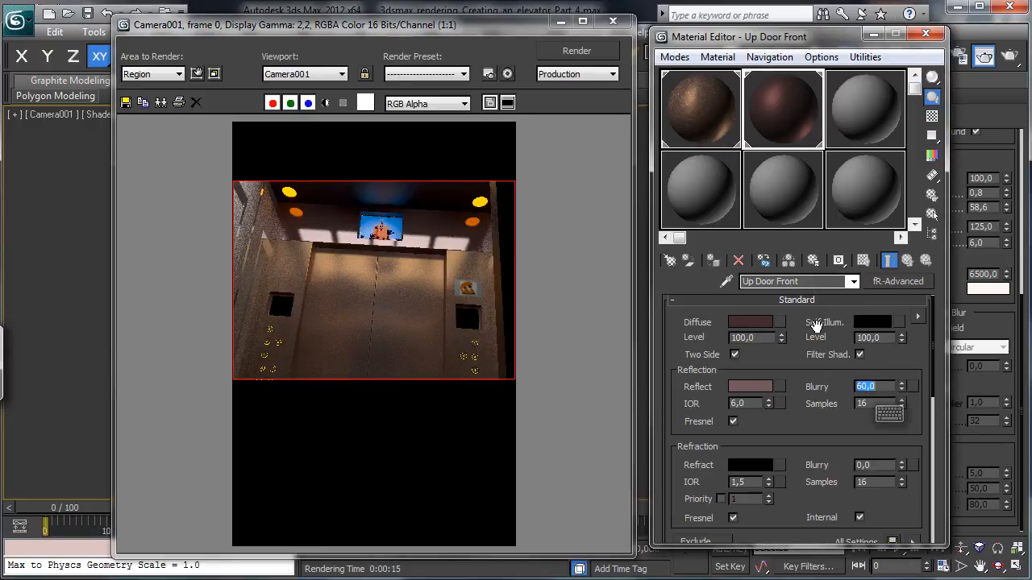
key("Return")
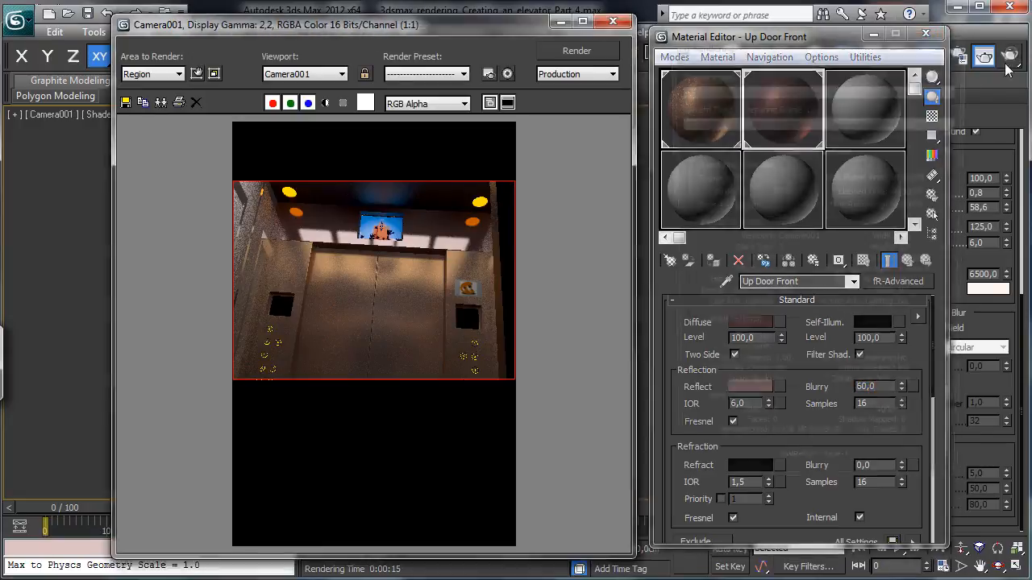
left_click(1008, 58)
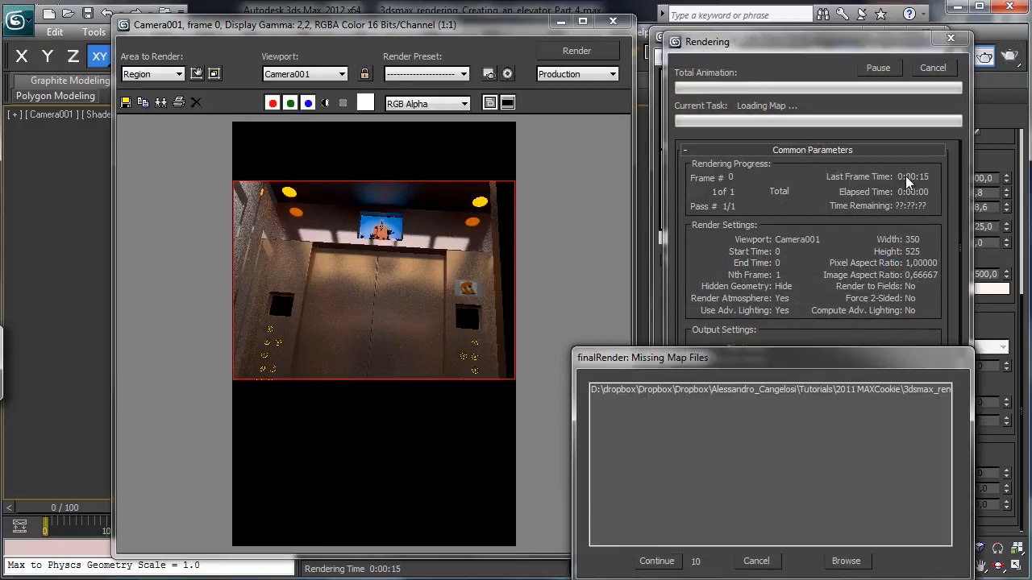
left_click(655, 561)
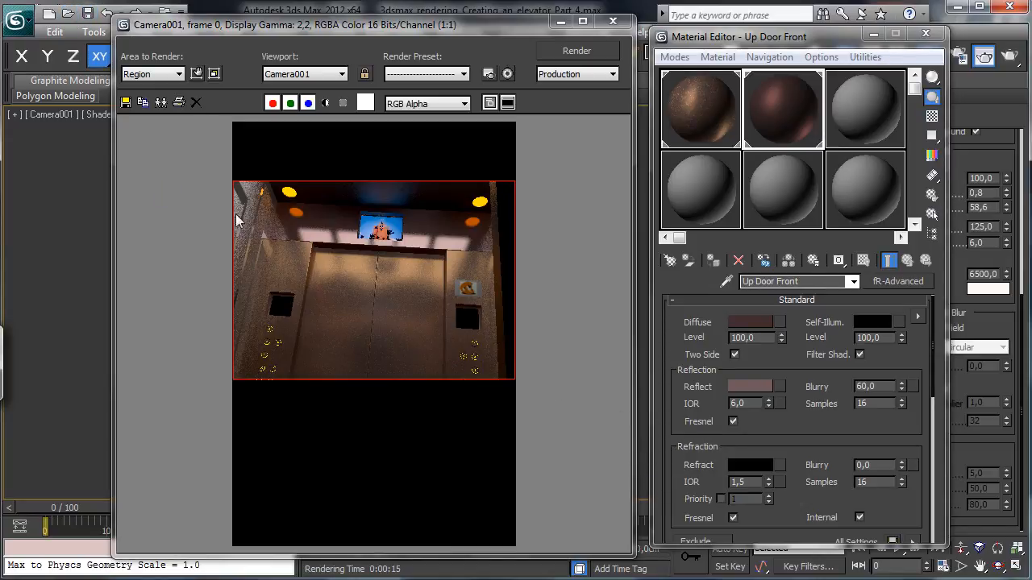
- Minimise the rendered frame window and sample the Wall material from the elevator into the third material slot
left_click(561, 22)
left_click(863, 109)
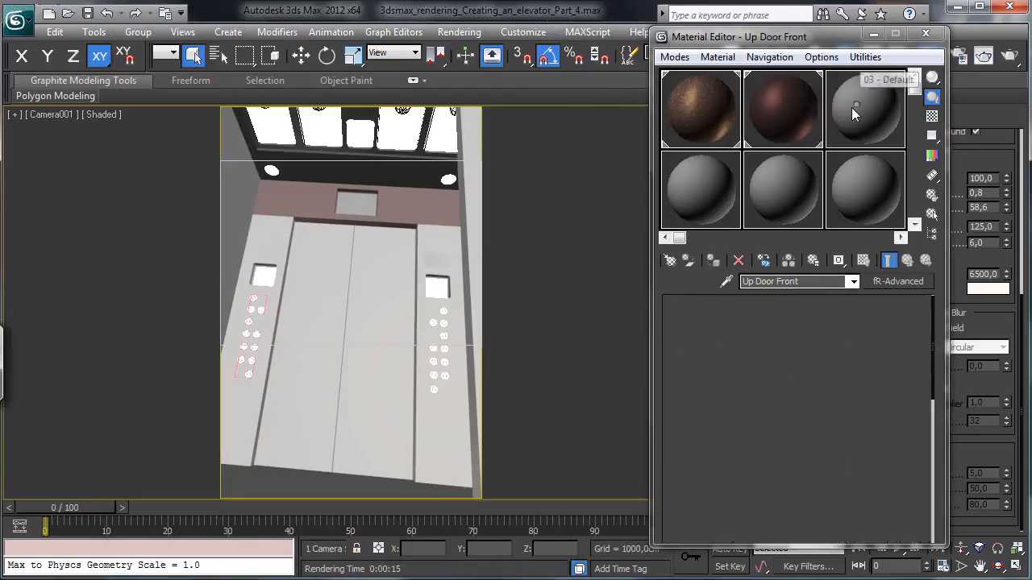
left_click(726, 281)
left_click(341, 295)
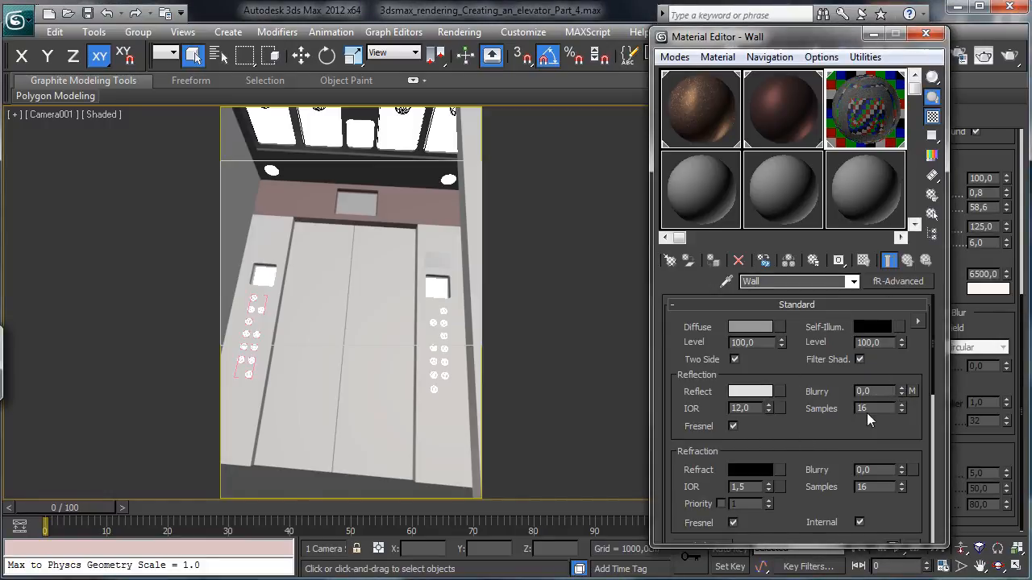
- Set the output amount of the Gradient Ramp map in the Wall material's reflection blur to 0,5
left_click(912, 391)
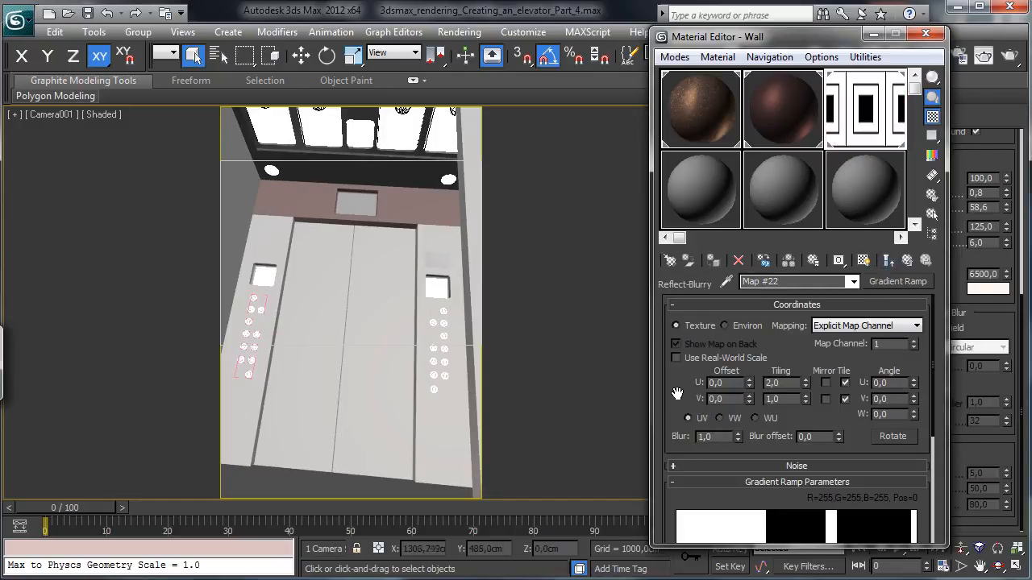
left_click_drag(677, 393, 706, 286)
left_click_drag(853, 493, 854, 355)
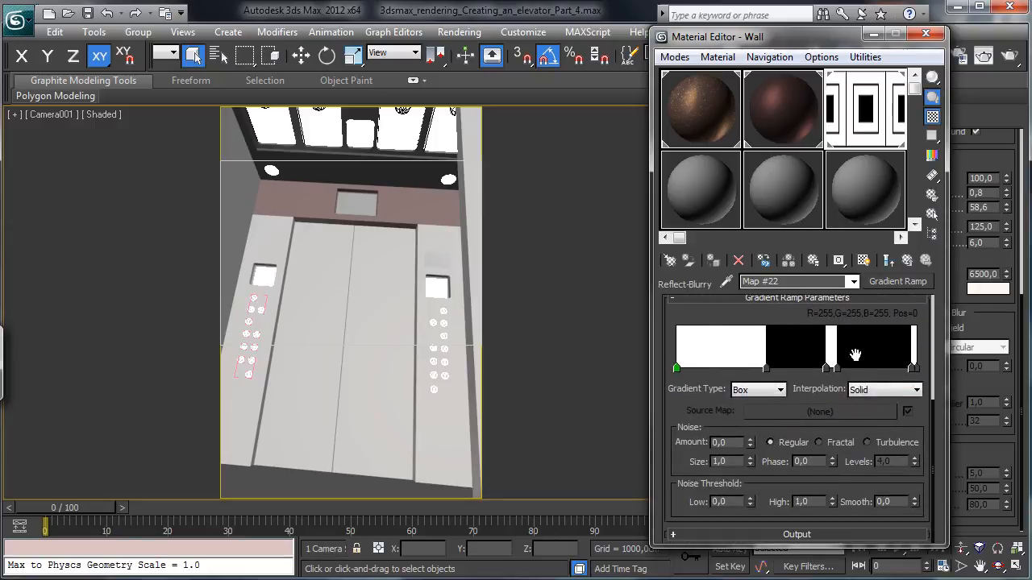
left_click(849, 534)
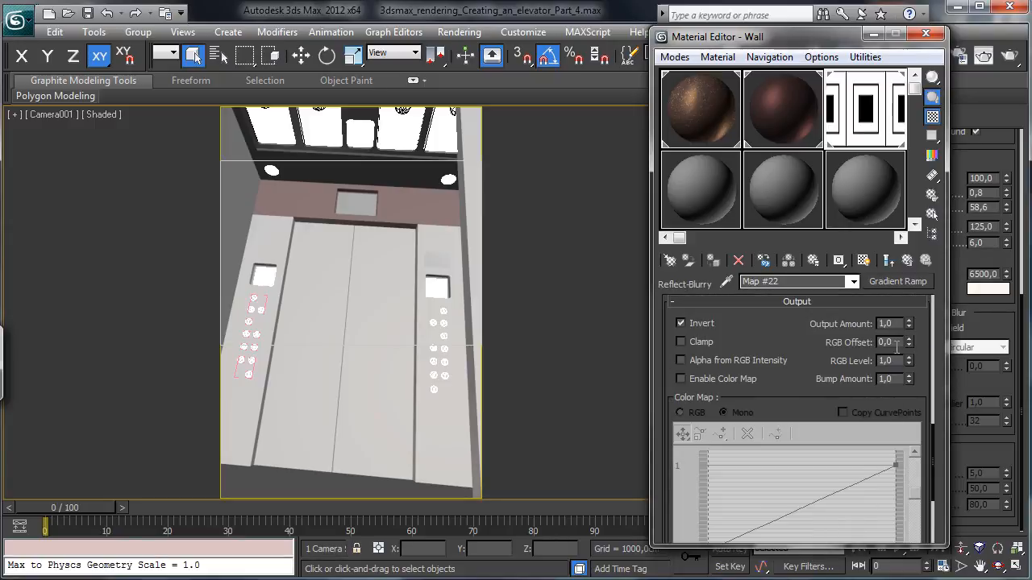
type("0,5")
key("Return")
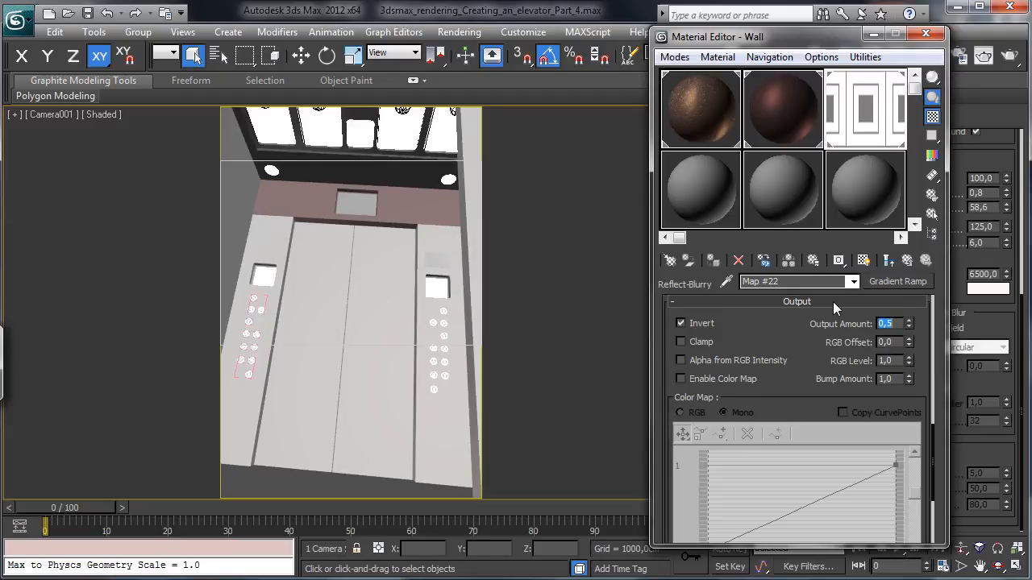
- Try an output amount of 2,0 for the Wall's Gradient Ramp blur map and then set it to 1,0
type("2,0")
key("Return")
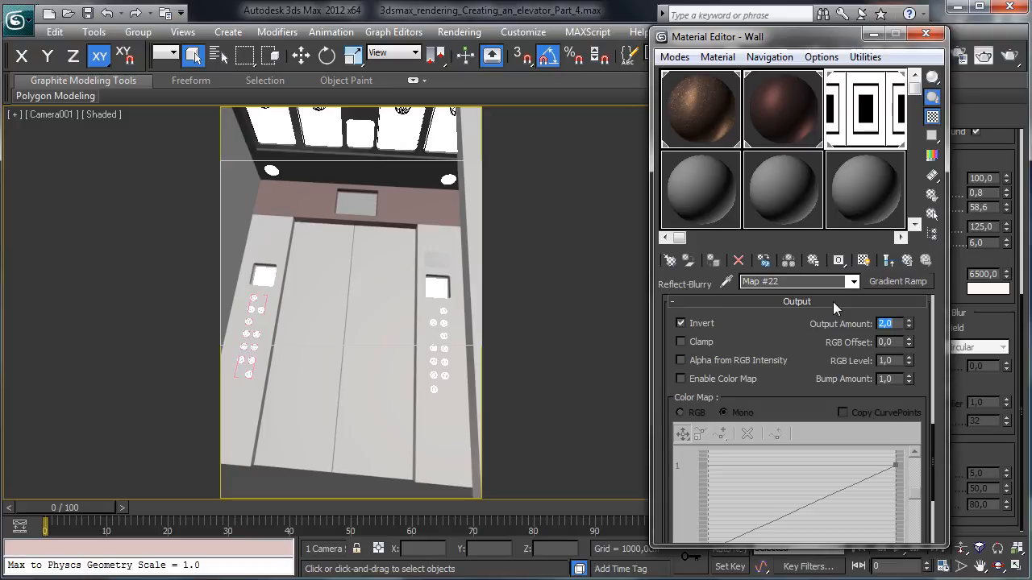
type("1,0")
key("Return")
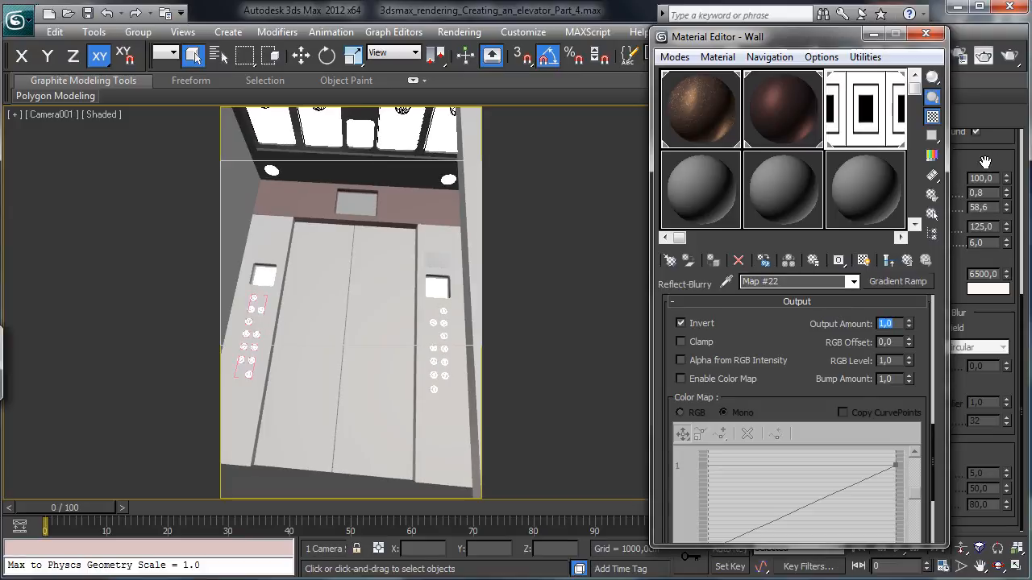
- Try a higher RGB Level in the Gradient Ramp output and set it back to 1
scroll(779, 340, "up", 5)
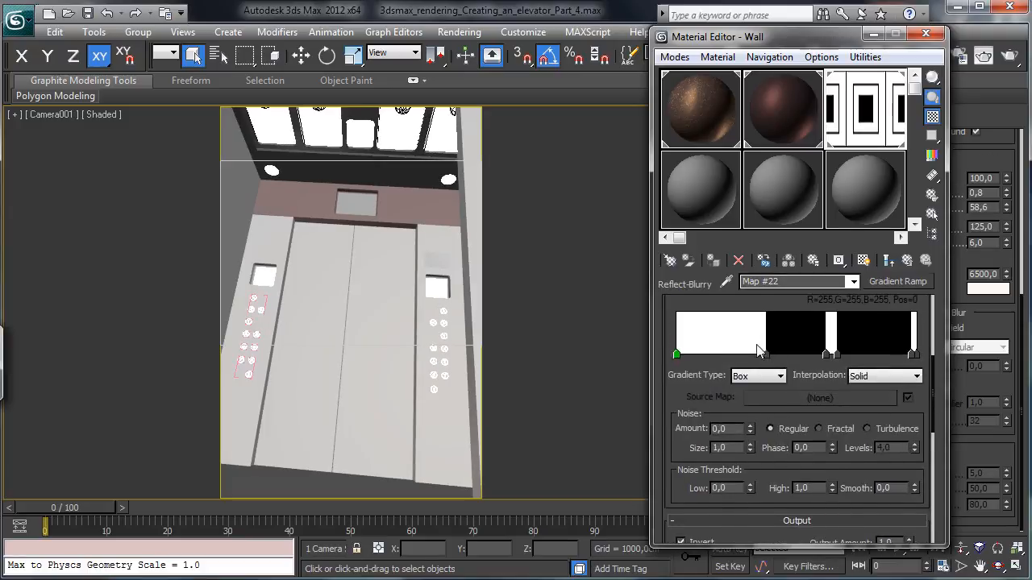
scroll(719, 395, "down", 4)
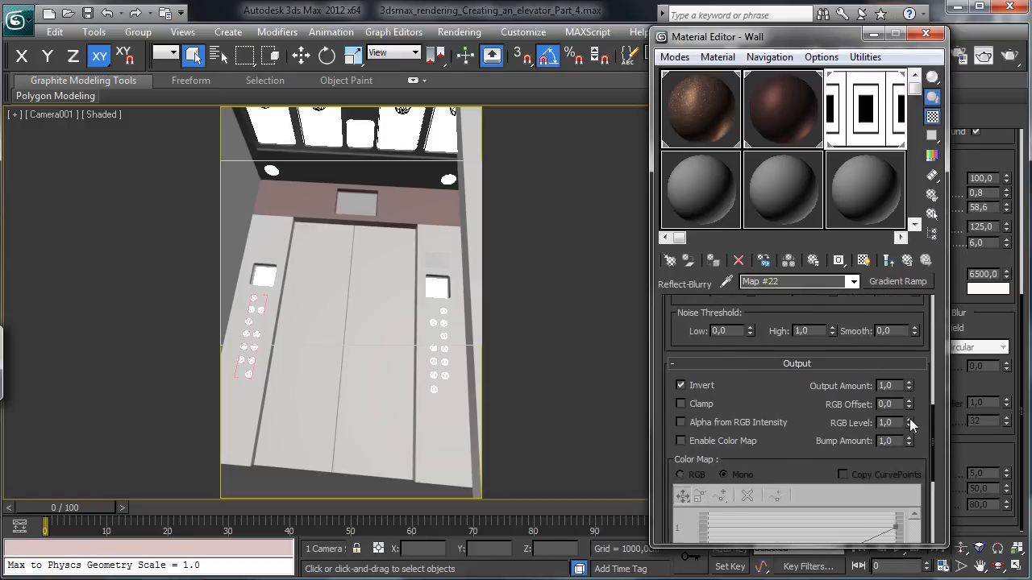
left_click_drag(909, 422, 904, 460)
left_click_drag(912, 415, 860, 419)
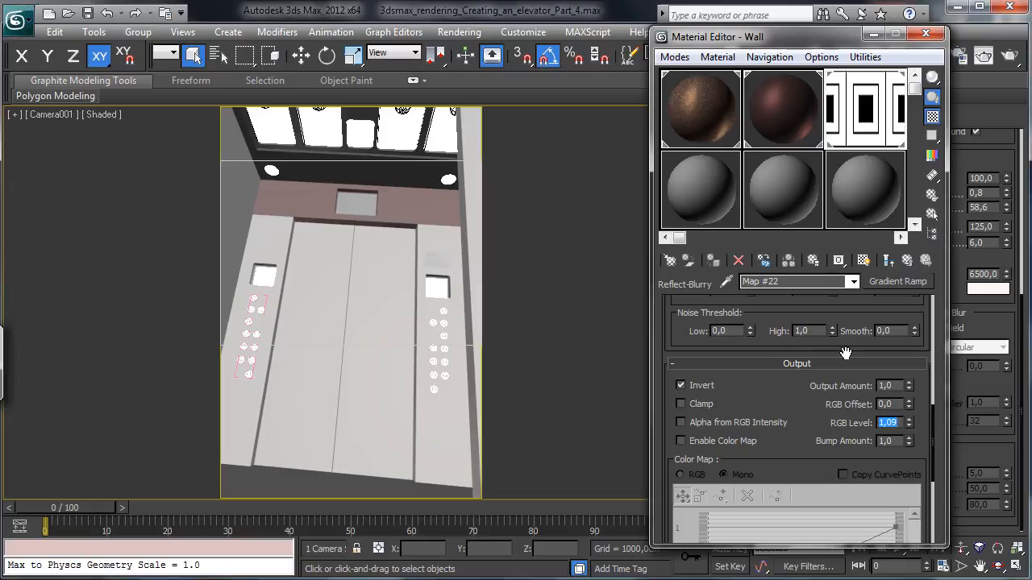
type("1")
key("Return")
- Change the first black colour flag of the Gradient Ramp to a grey with value 99
scroll(777, 416, "up", 4)
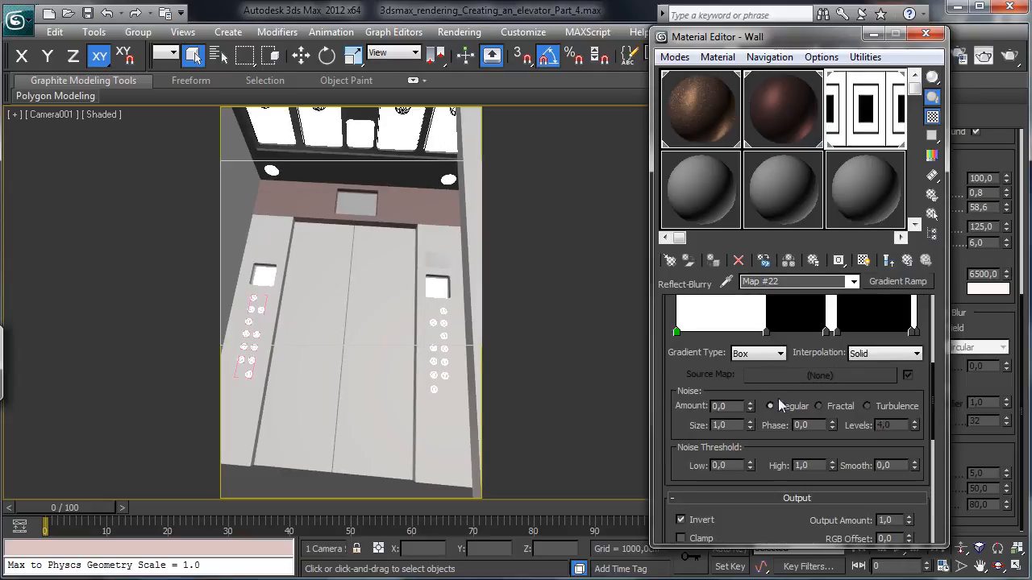
double_click(765, 332)
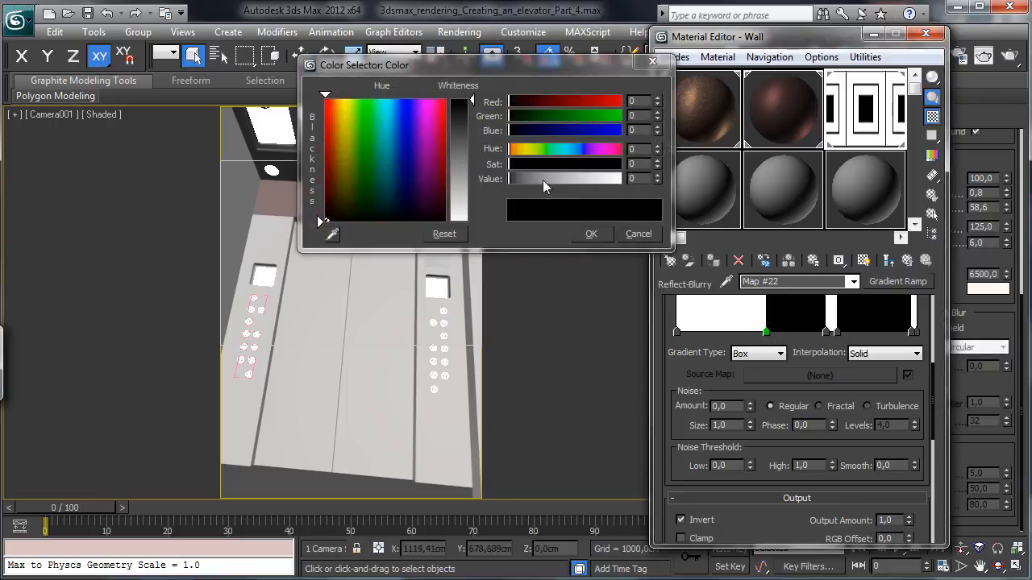
left_click_drag(528, 179, 530, 182)
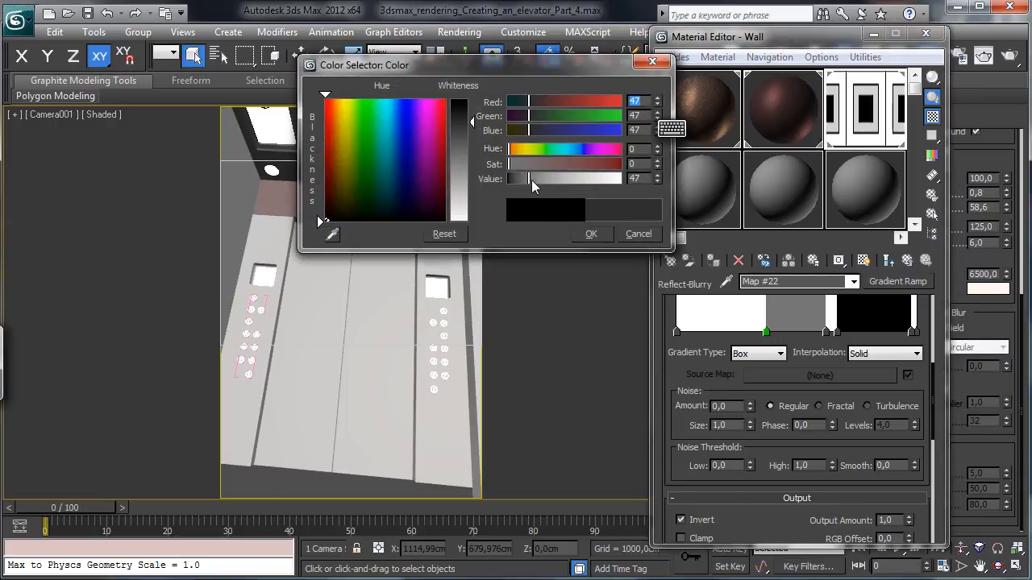
left_click_drag(533, 178, 550, 177)
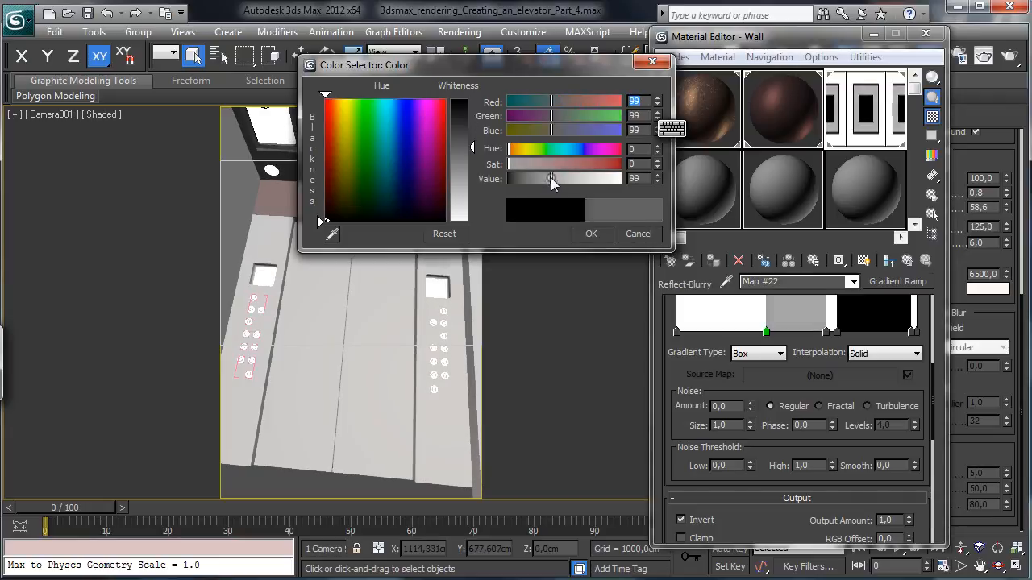
left_click(592, 234)
- Change the remaining black section of the Gradient Ramp to the same grey, value 99
left_click(838, 333)
double_click(838, 333)
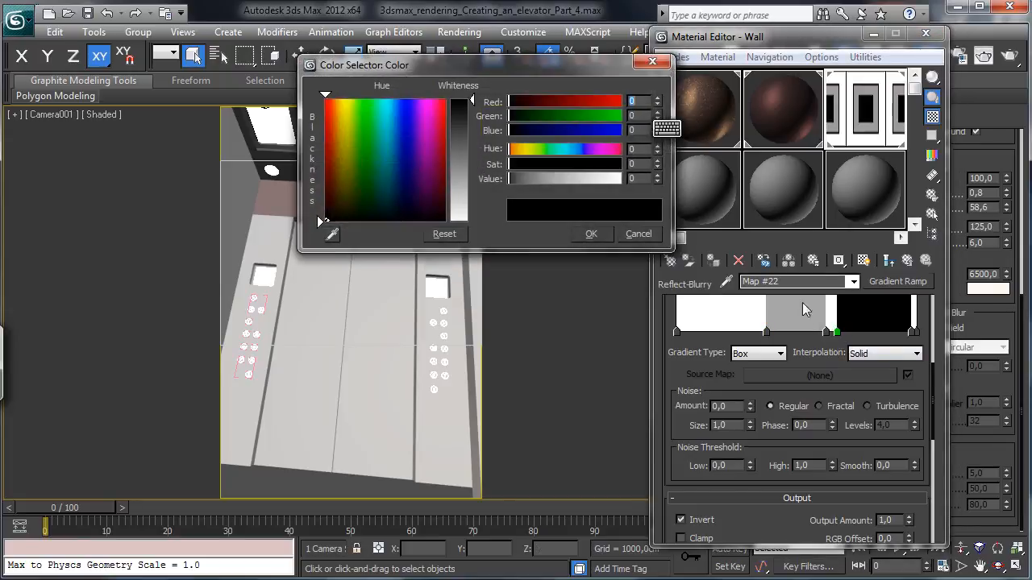
type("9")
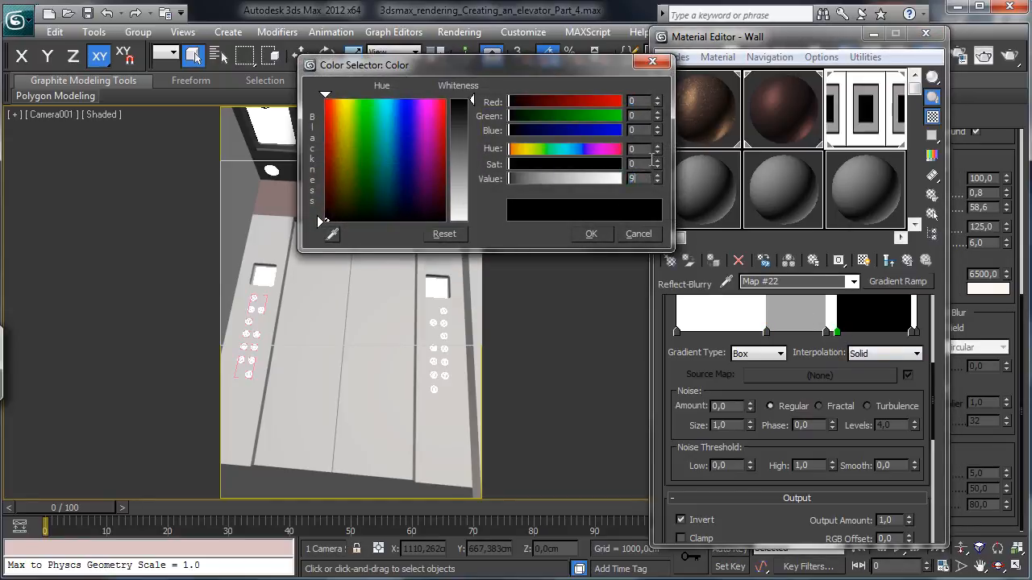
type("9")
left_click(644, 163)
left_click(592, 233)
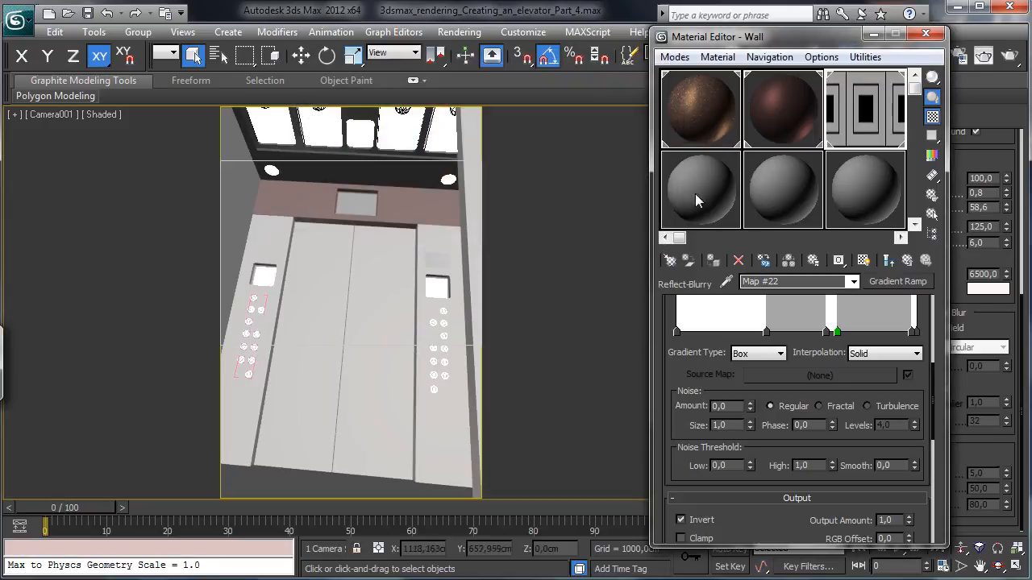
- Render the camera region to check the Wall reflections, stop it before completion and minimise the rendered frame window
left_click(988, 55)
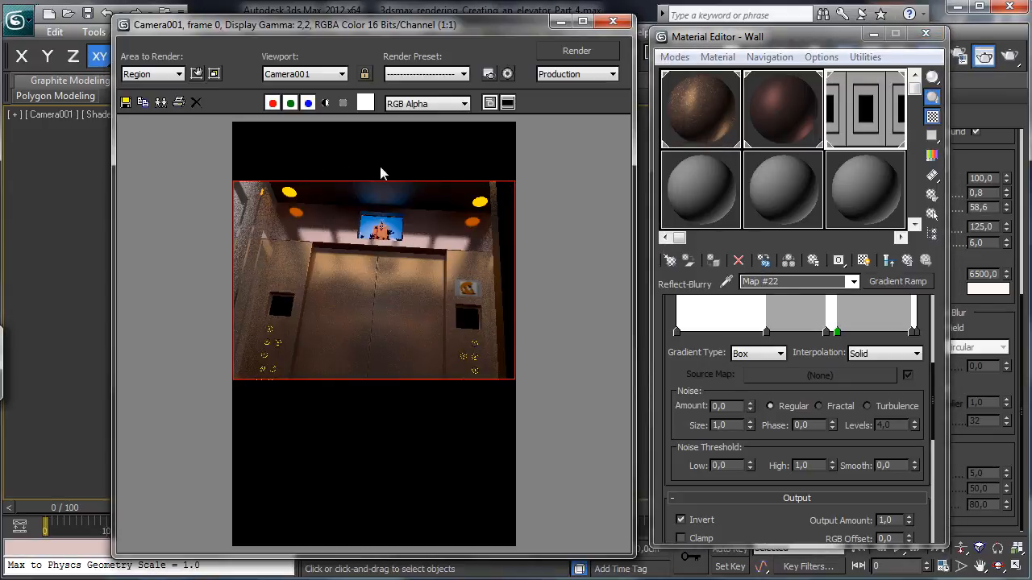
left_click(562, 54)
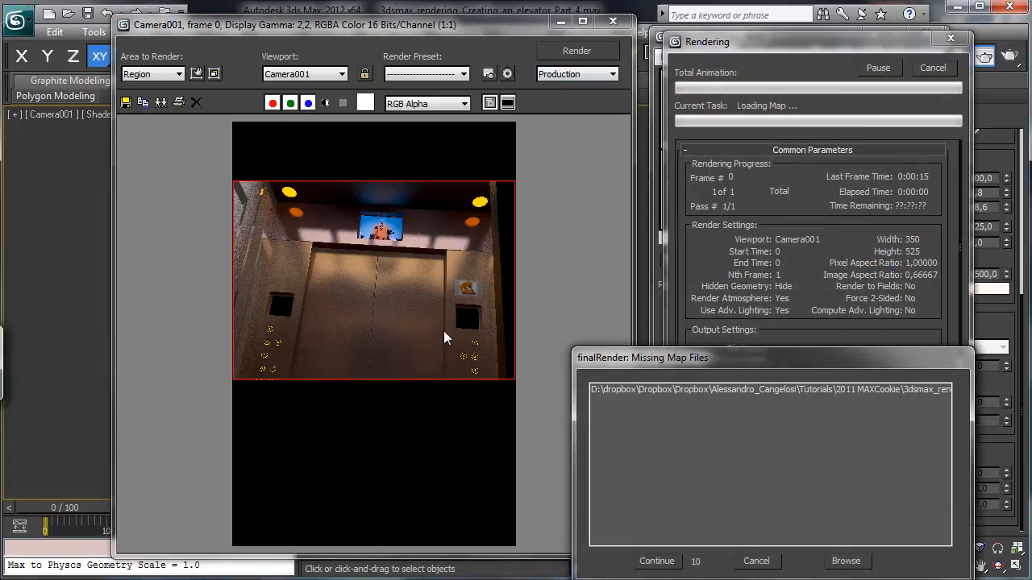
left_click(657, 562)
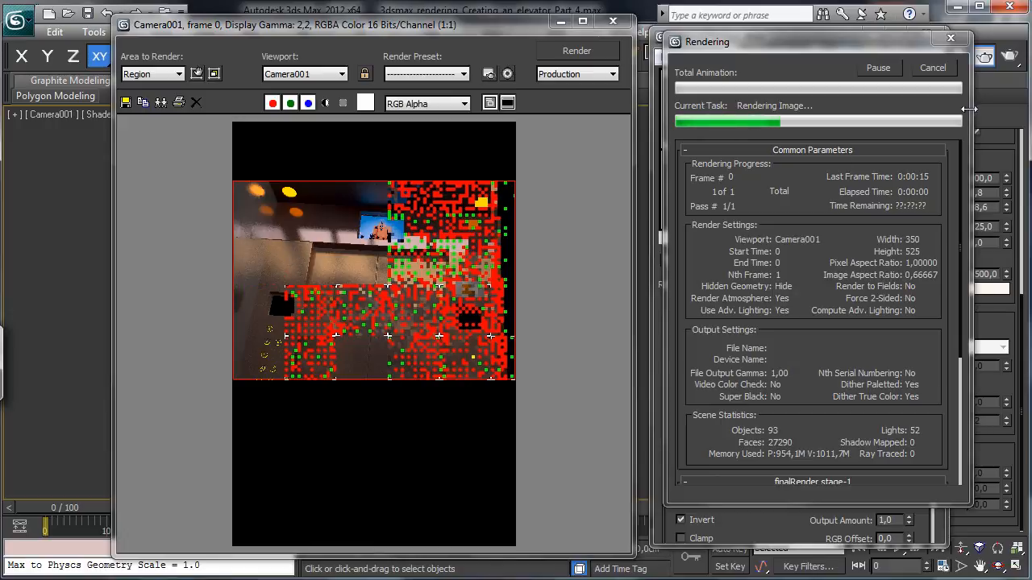
left_click(933, 68)
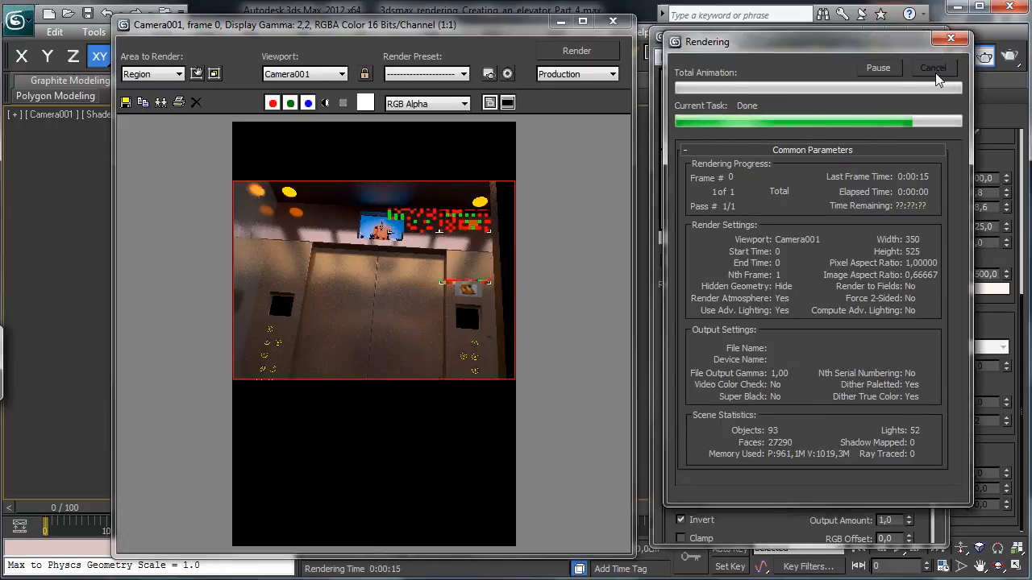
left_click(560, 23)
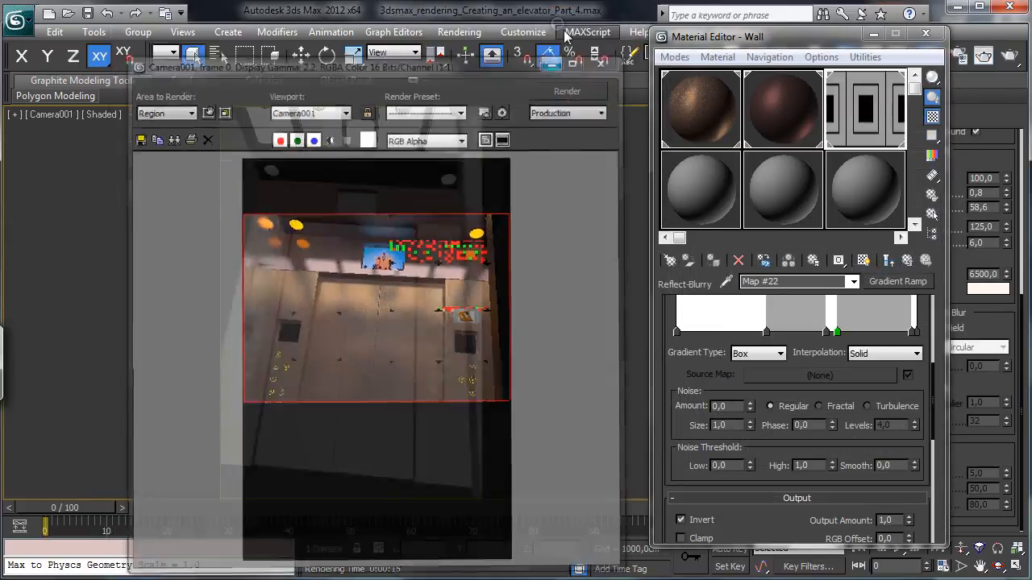
- Set both grey colour flags of the Gradient Ramp back to black, value 0
double_click(767, 332)
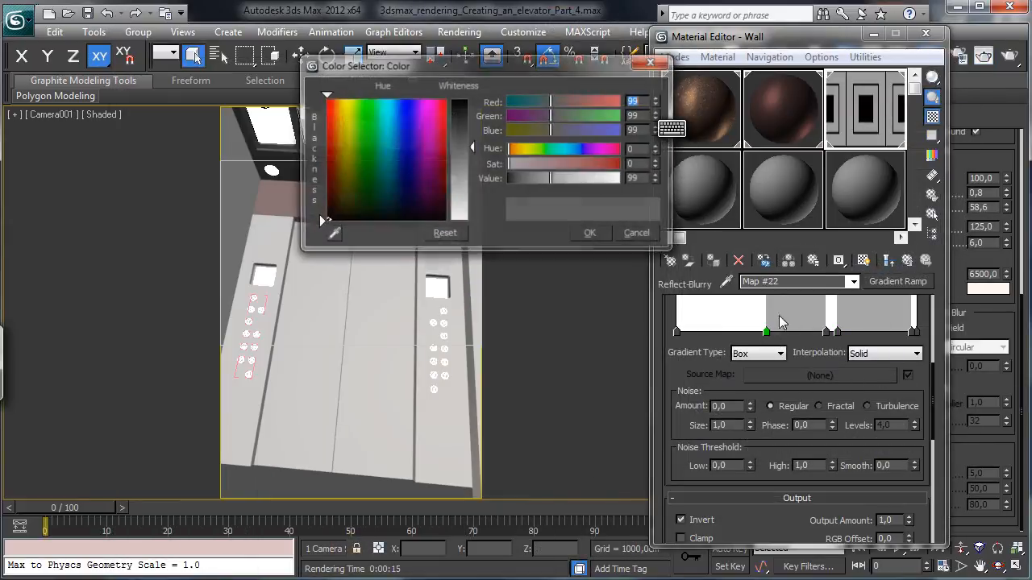
left_click_drag(558, 174, 463, 183)
left_click(600, 236)
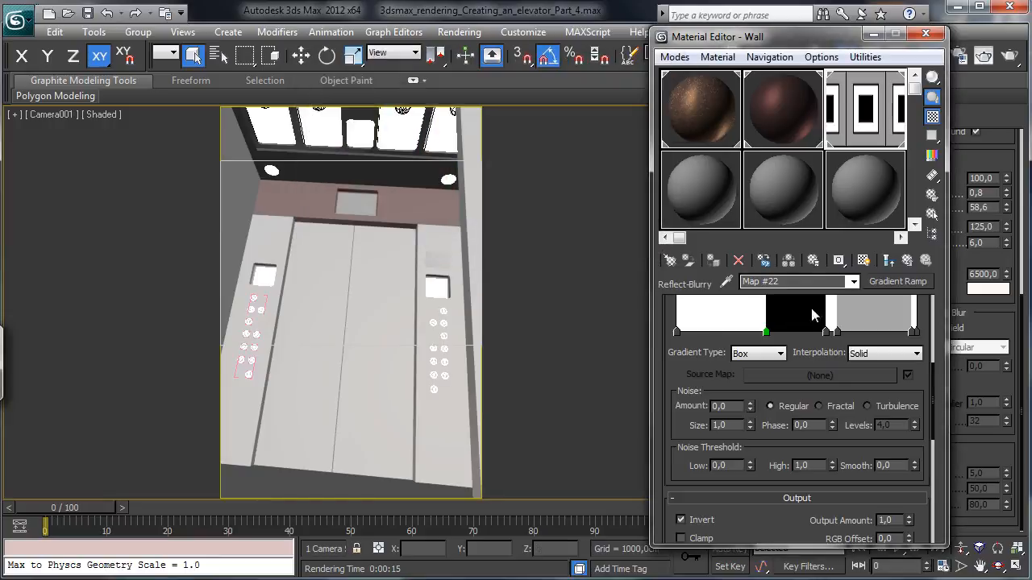
double_click(831, 332)
left_click_drag(564, 179, 504, 181)
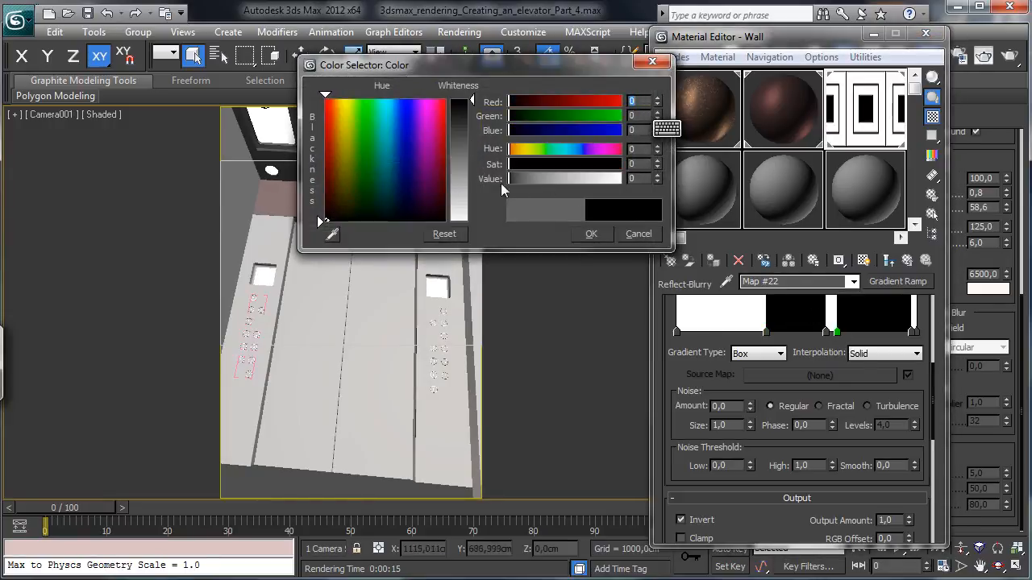
left_click(590, 233)
- Turn off Invert in the Gradient Ramp output and compare a fresh region render with the Part 3 output reference image
scroll(681, 372, "down", 3)
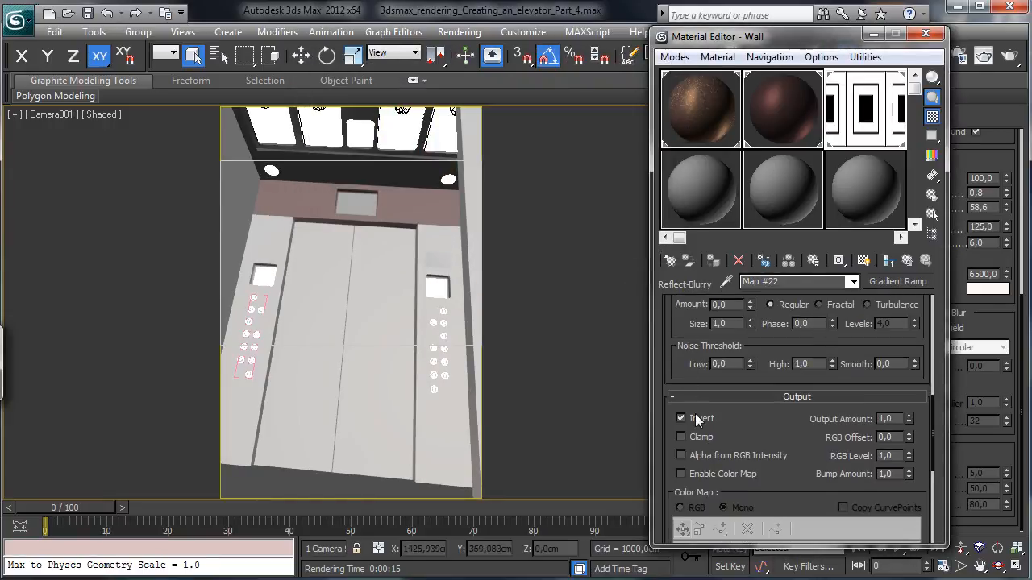
left_click(1007, 55)
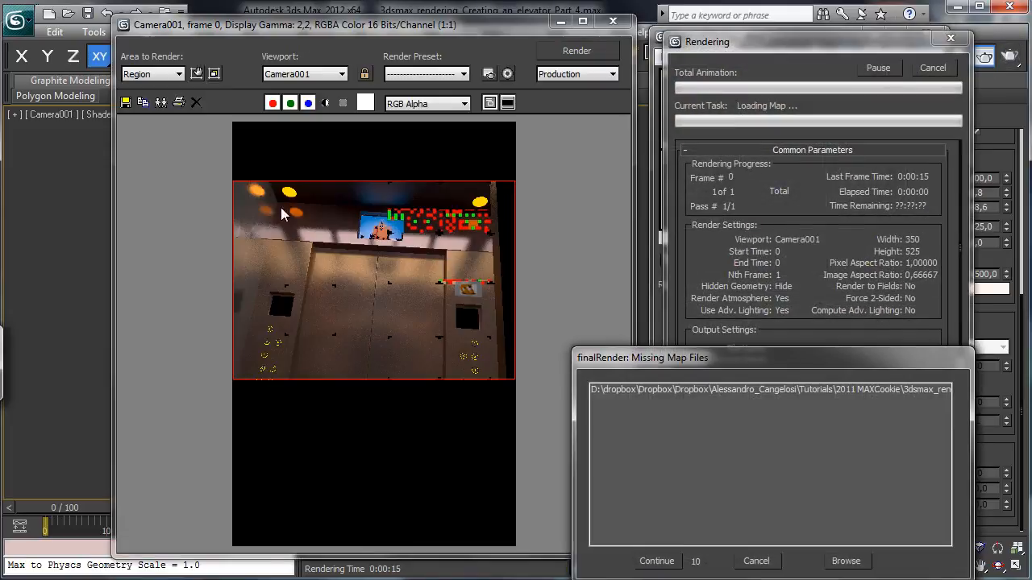
left_click(658, 562)
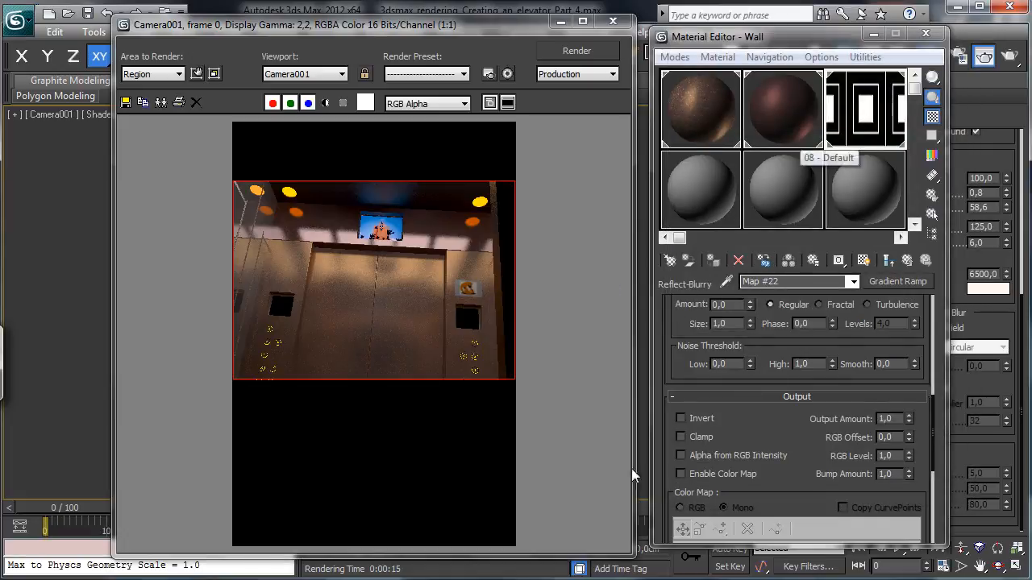
left_click(549, 496)
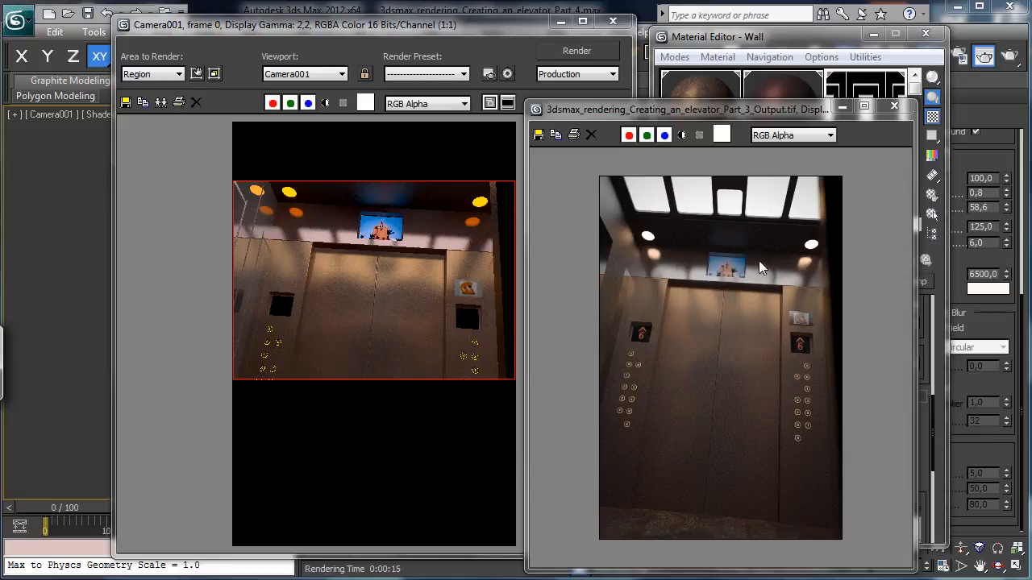
left_click(894, 105)
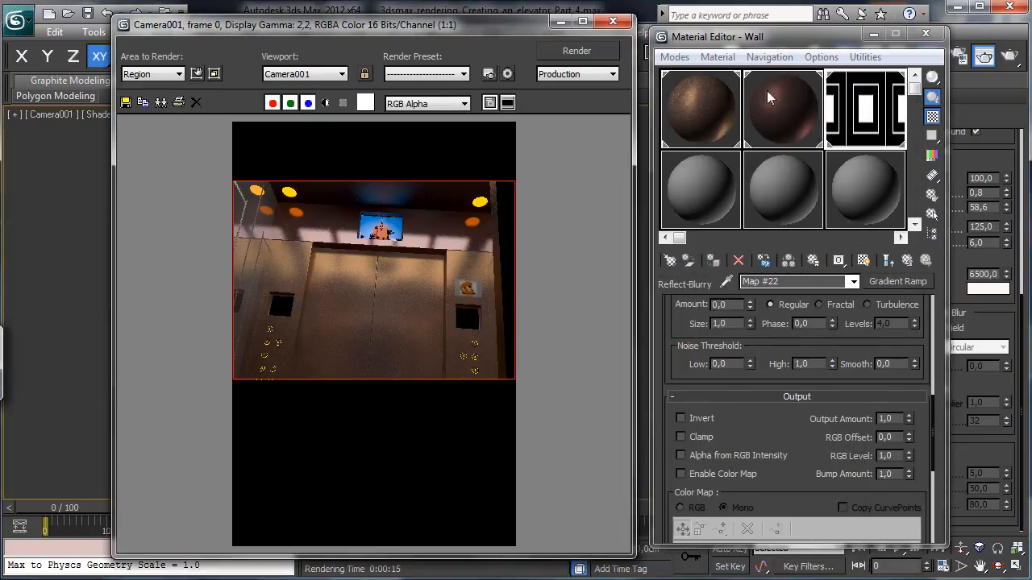
- Lighten the Up Door Front reflection colour to RGB 155, 123, 123 and set its reflection blur to 65
left_click(767, 91)
left_click(749, 386)
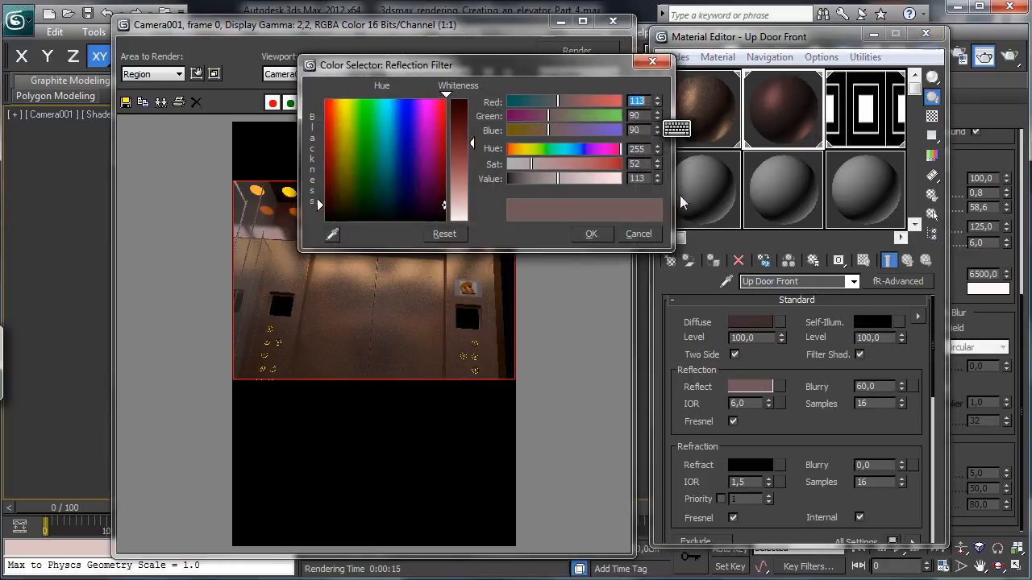
left_click_drag(560, 180, 579, 180)
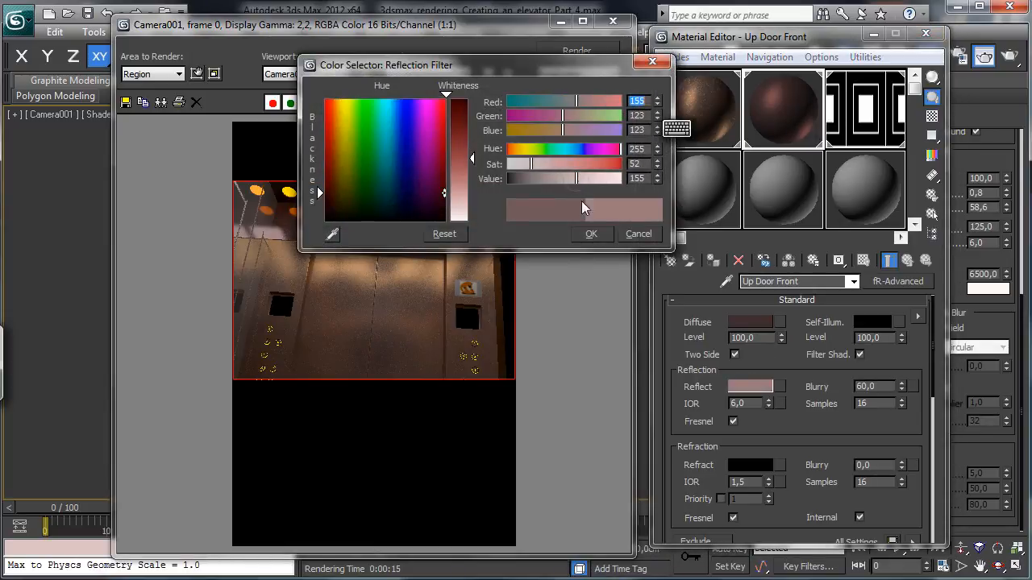
left_click(589, 233)
double_click(885, 386)
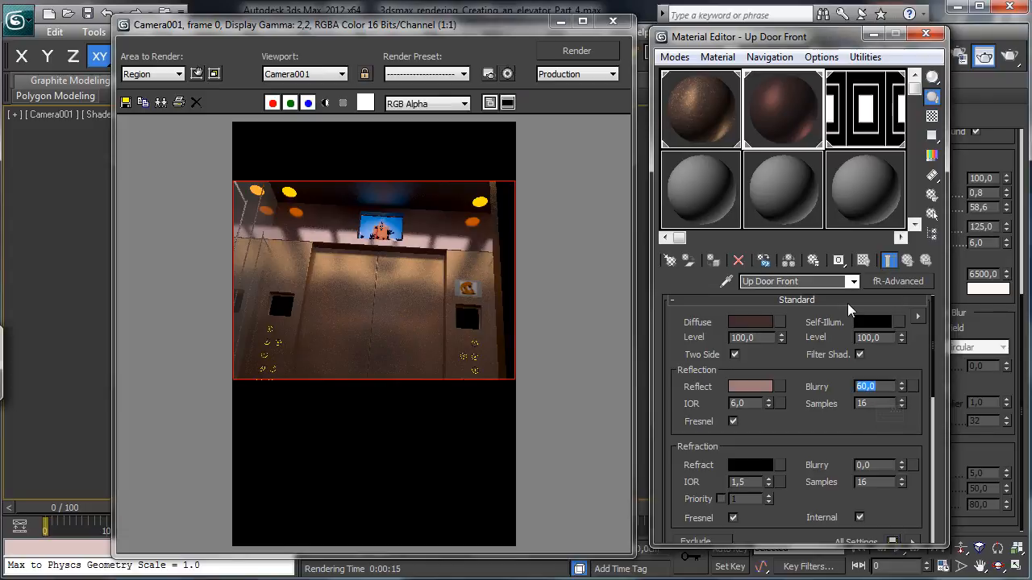
type("65")
key("Return")
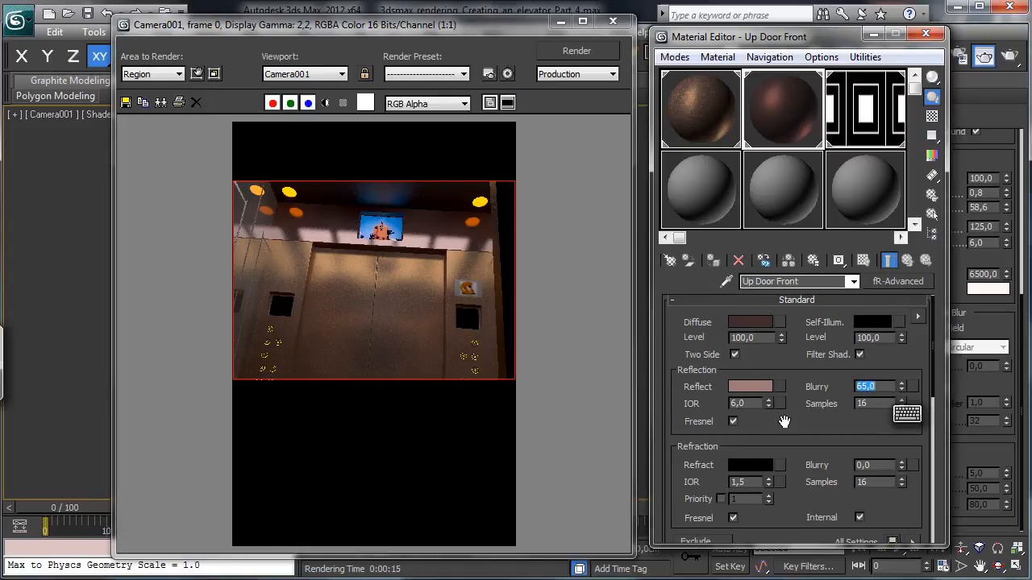
- Copy the Noise map from the Bump slot of the Door material
left_click(778, 121)
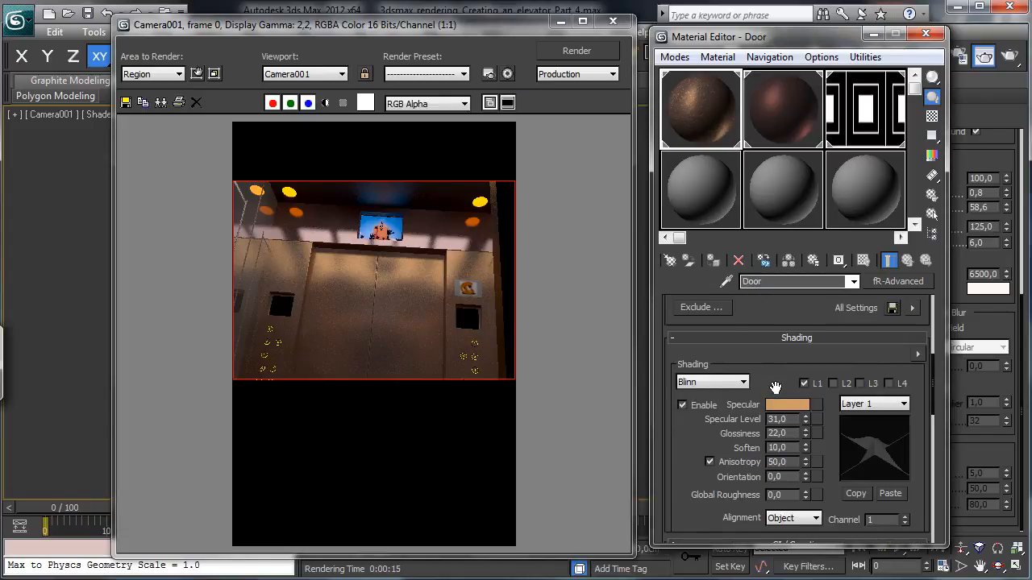
left_click_drag(813, 380, 893, 89)
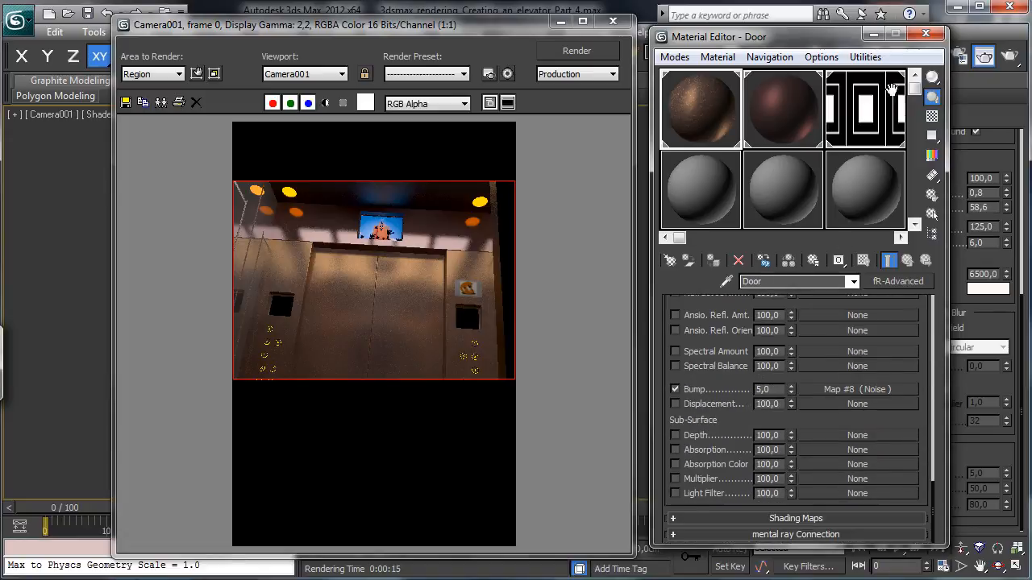
right_click(841, 389)
left_click(875, 419)
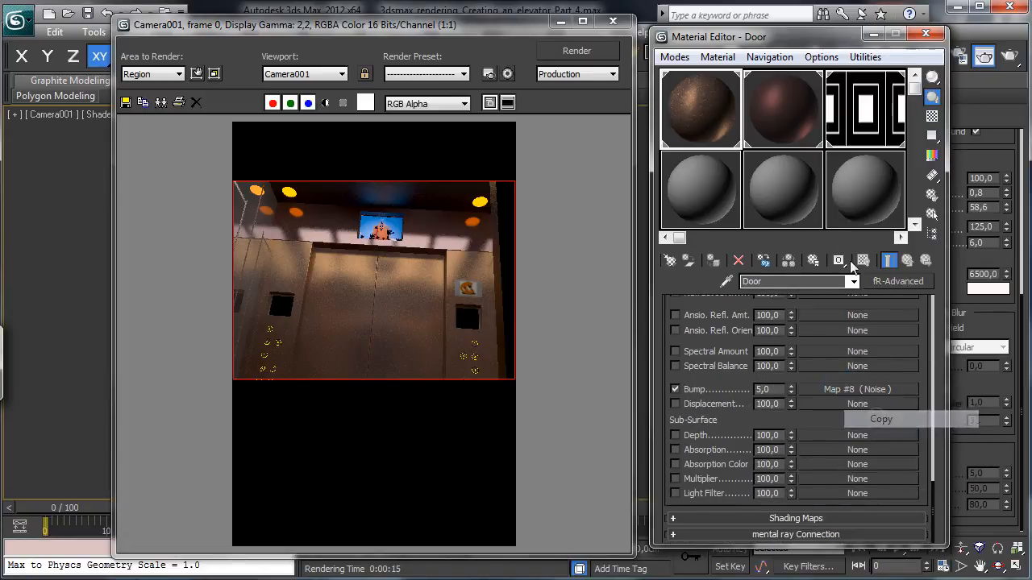
- Paste the copied Noise map into the Bump slot of the Up Door Front material and set the bump amount to 5,0
left_click(801, 144)
left_click_drag(835, 429, 845, 79)
left_click(813, 509)
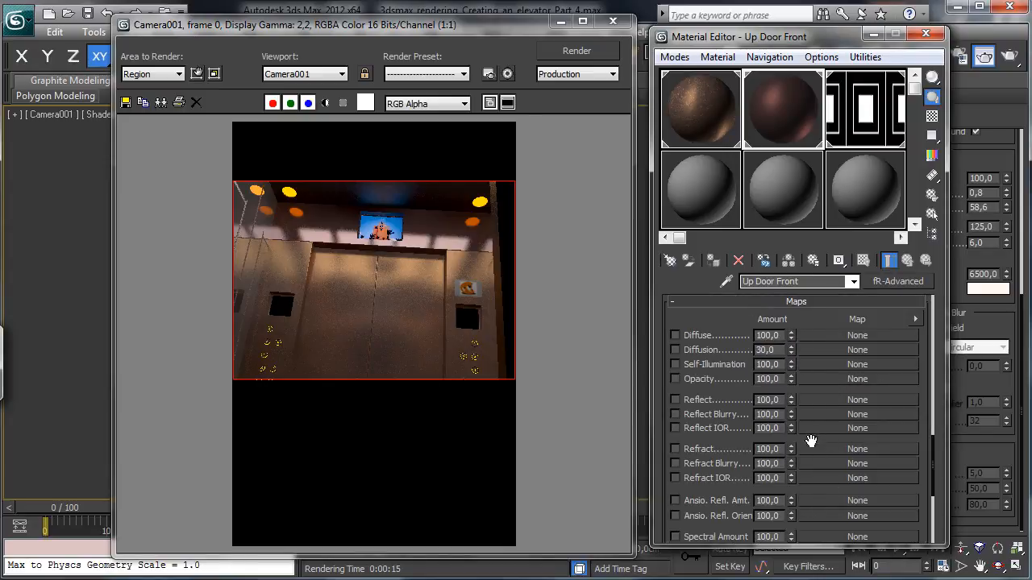
scroll(788, 487, "down", 5)
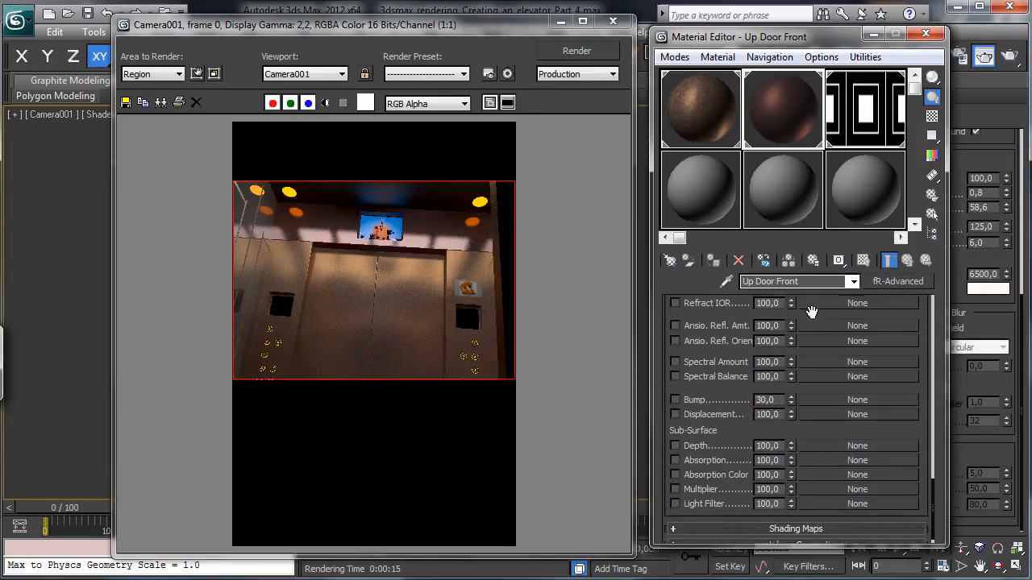
right_click(822, 395)
left_click(859, 407)
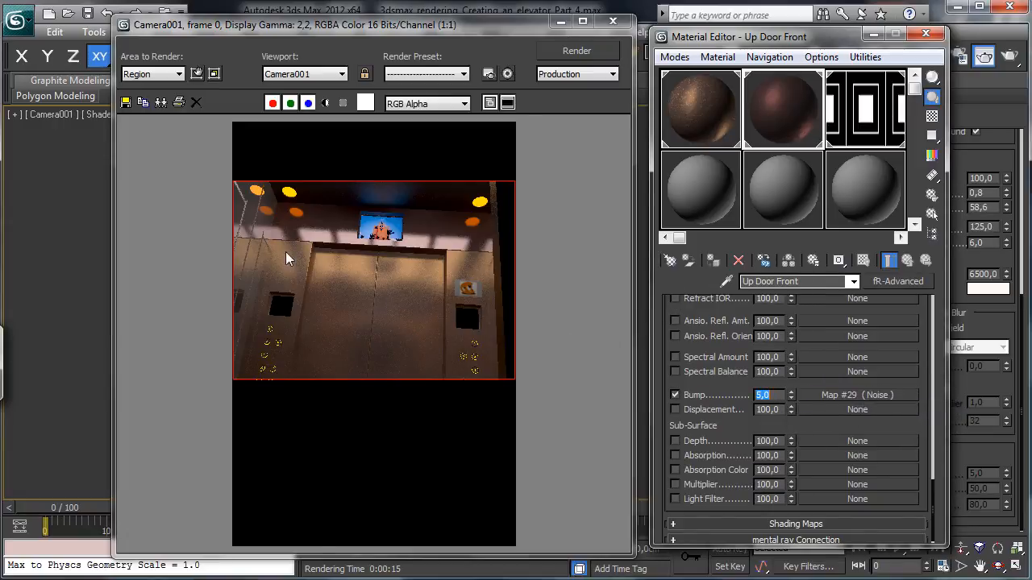
- Show the Gradient Ramp map of the Wall material's blurry reflection in the viewport
left_click(864, 95)
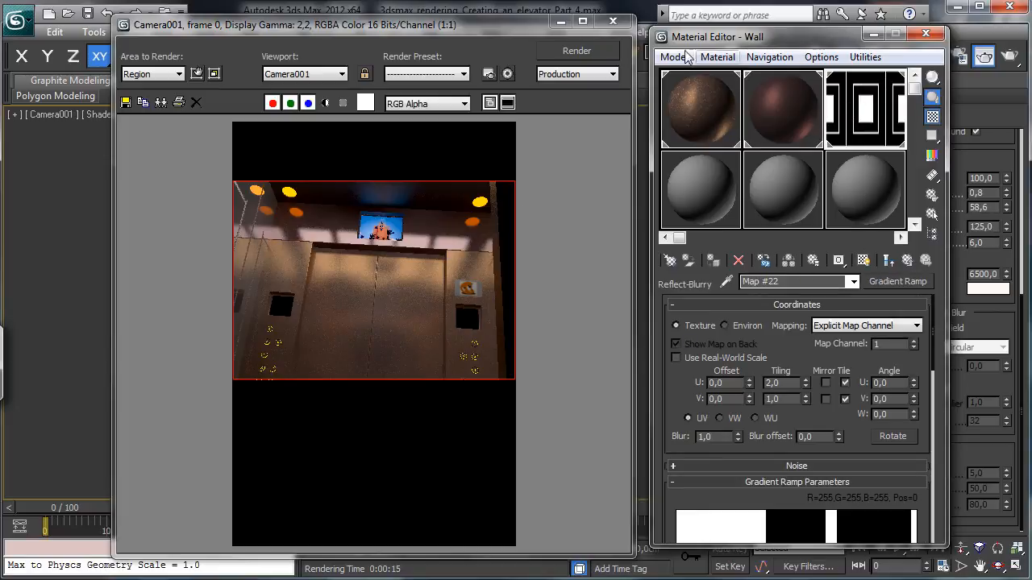
left_click(560, 22)
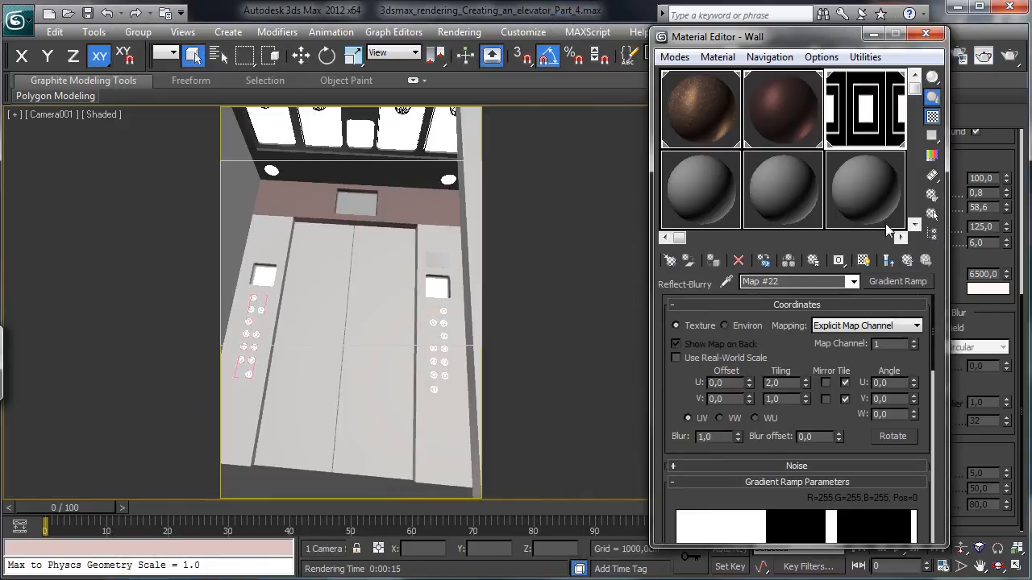
left_click(864, 260)
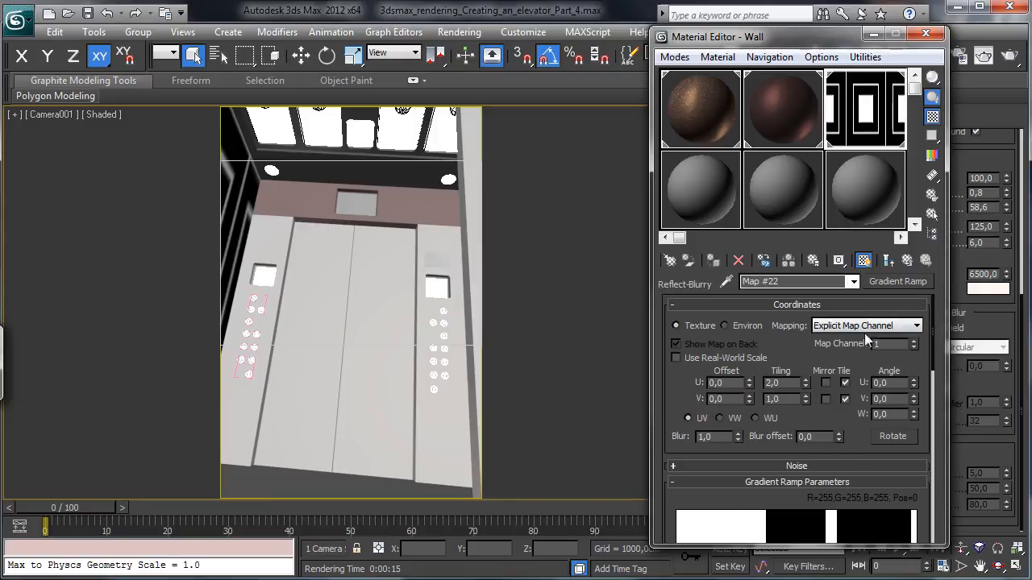
- Move the second black flag of the Wall gradient ramp to position 81 and set the map's blur to 0,01
scroll(792, 334, "down", 3)
left_click_drag(837, 454, 872, 455)
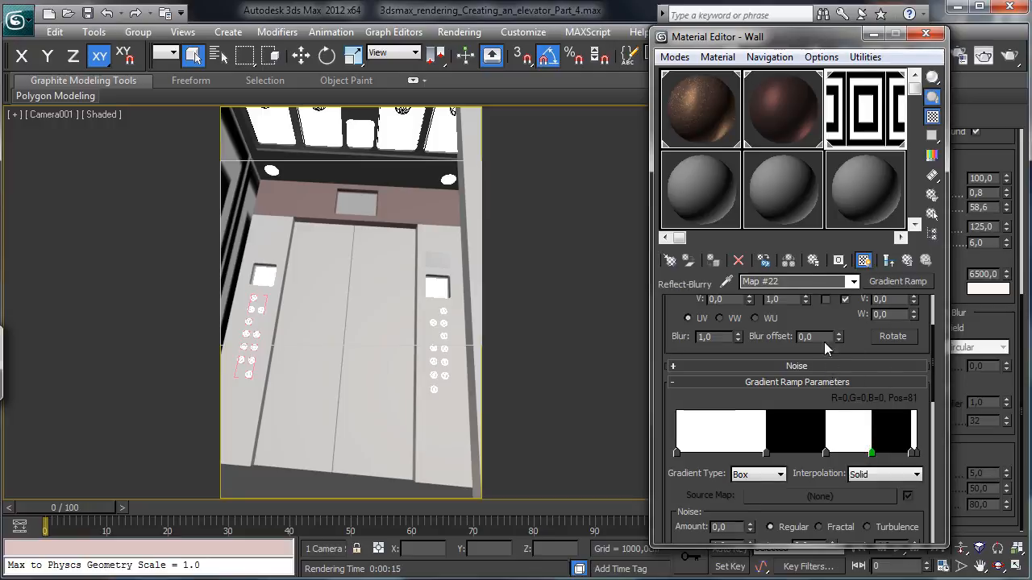
left_click_drag(740, 337, 745, 413)
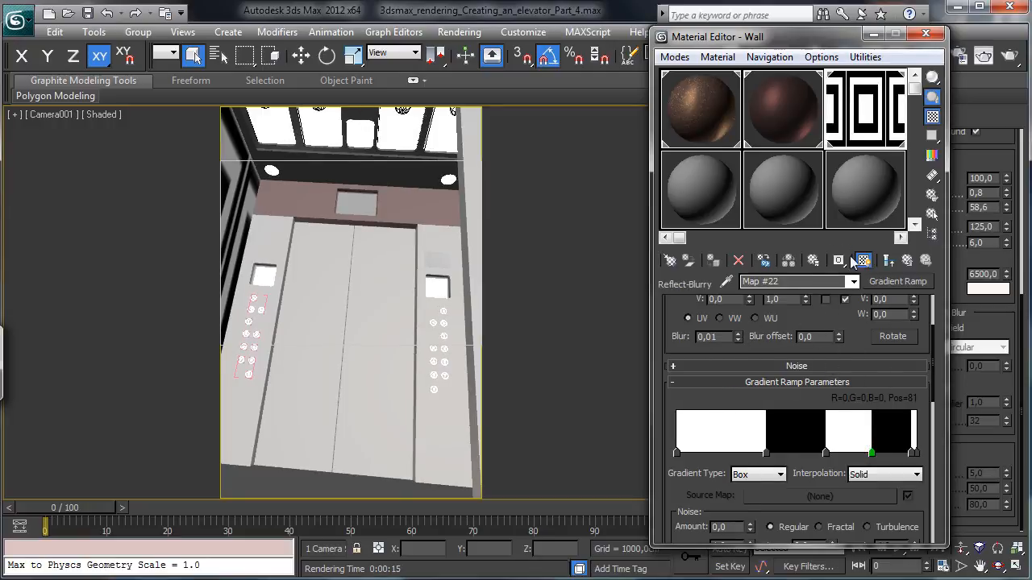
- Set the Wall material's reflection samples to 32 and render the region again, continuing past the missing map
left_click(906, 260)
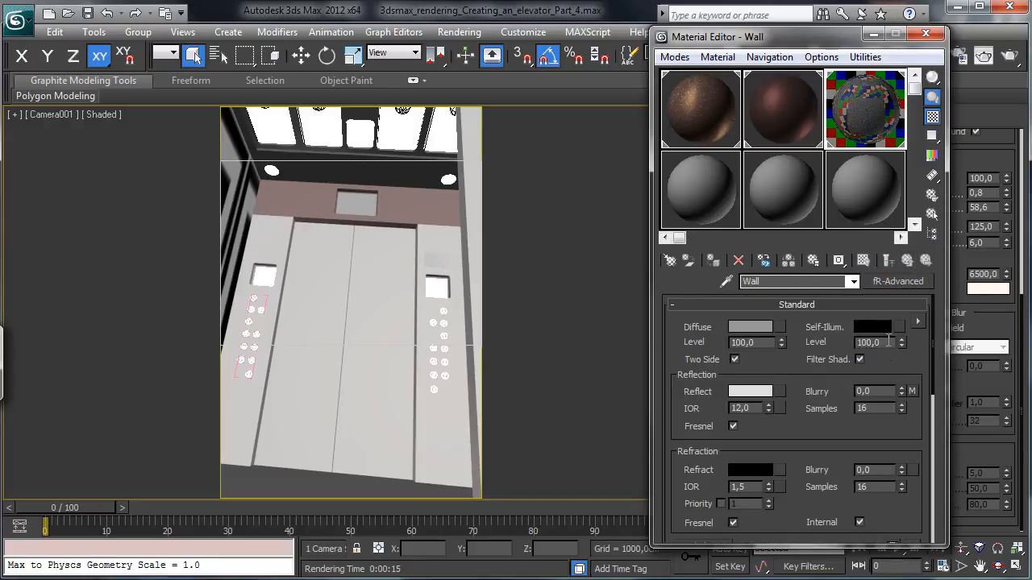
double_click(873, 408)
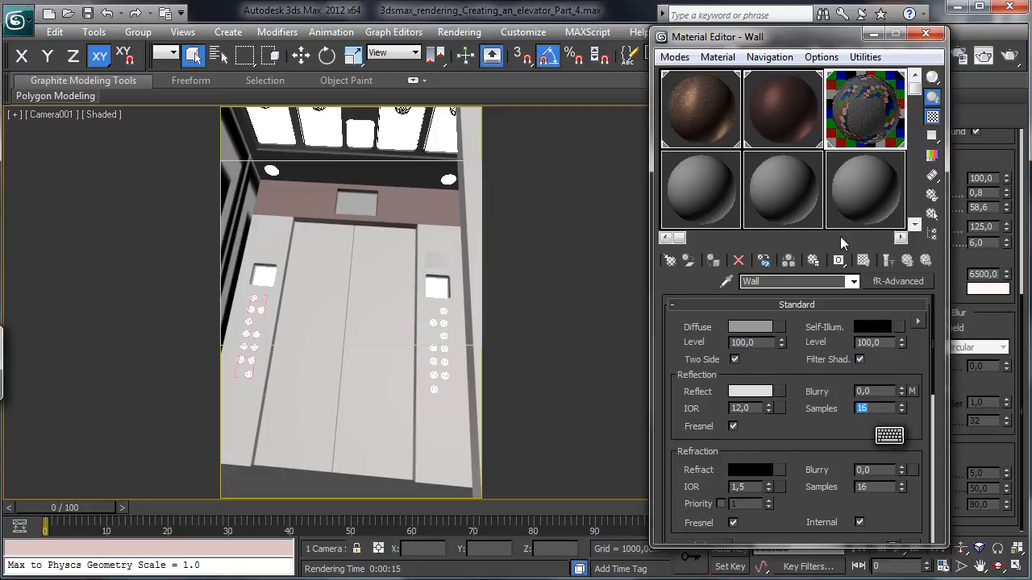
type("32")
key("Return")
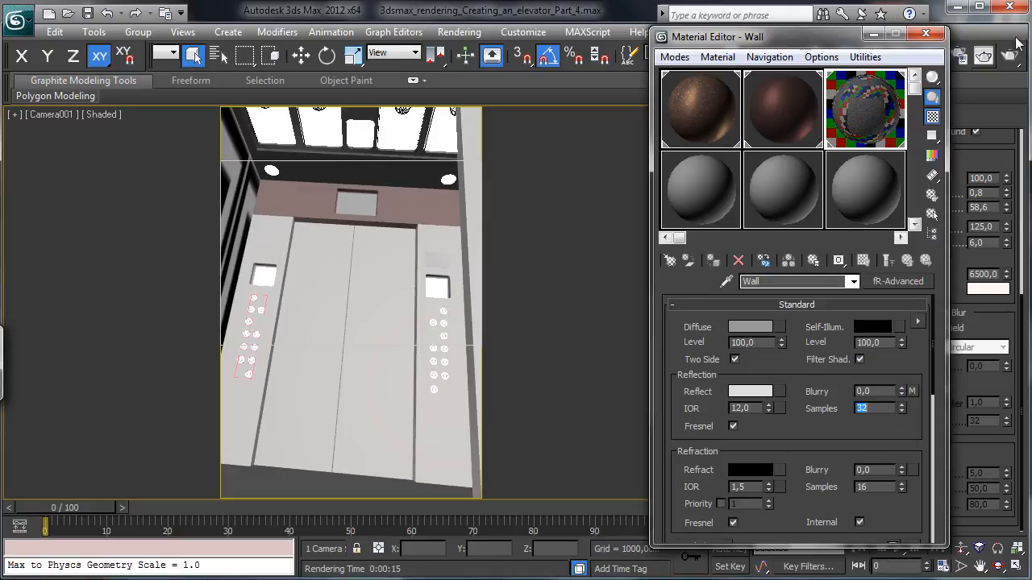
left_click(1010, 53)
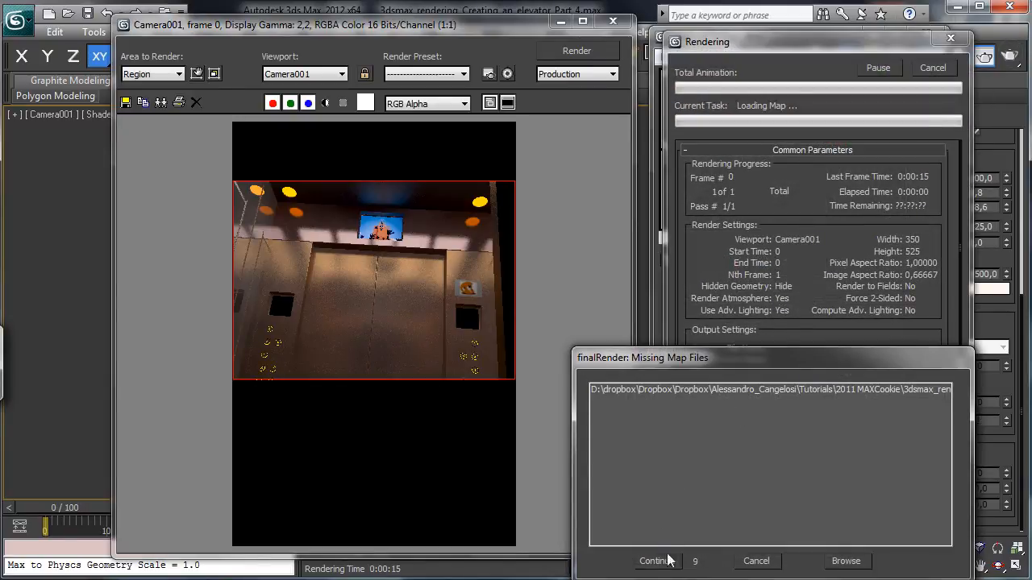
left_click(655, 561)
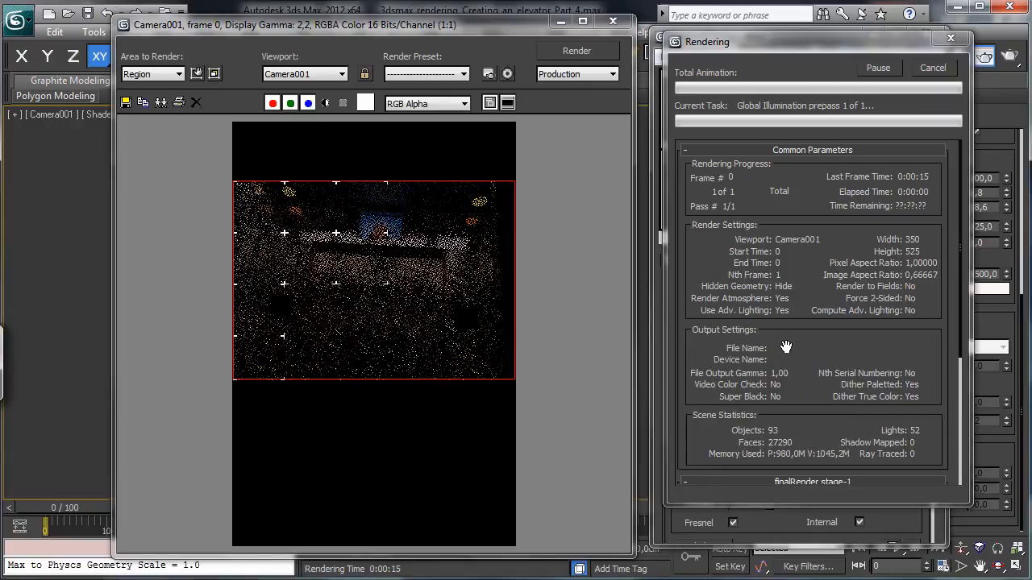
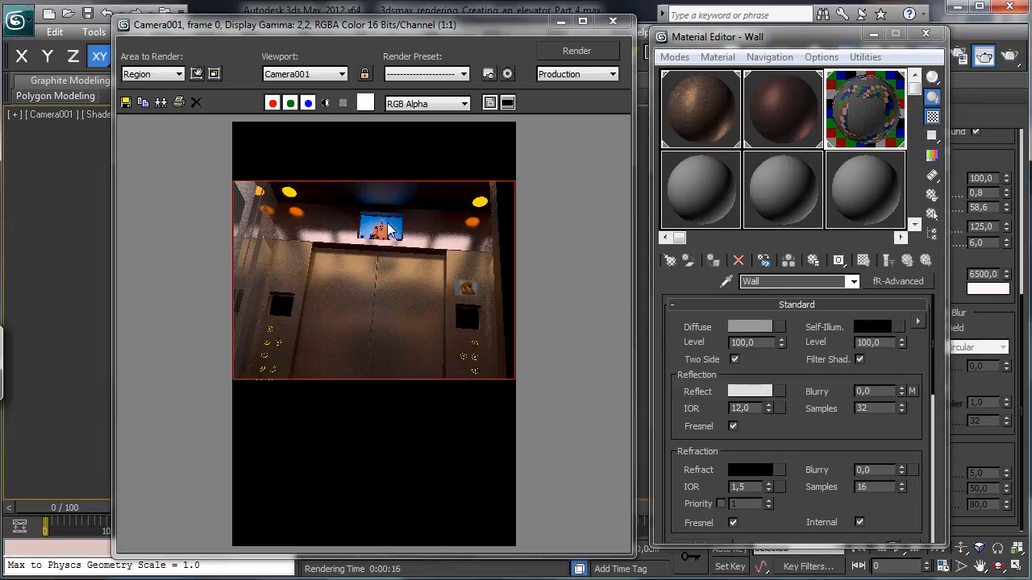
- Pick the Screen material from the display above the elevator doors into the first empty material slot
left_click(721, 175)
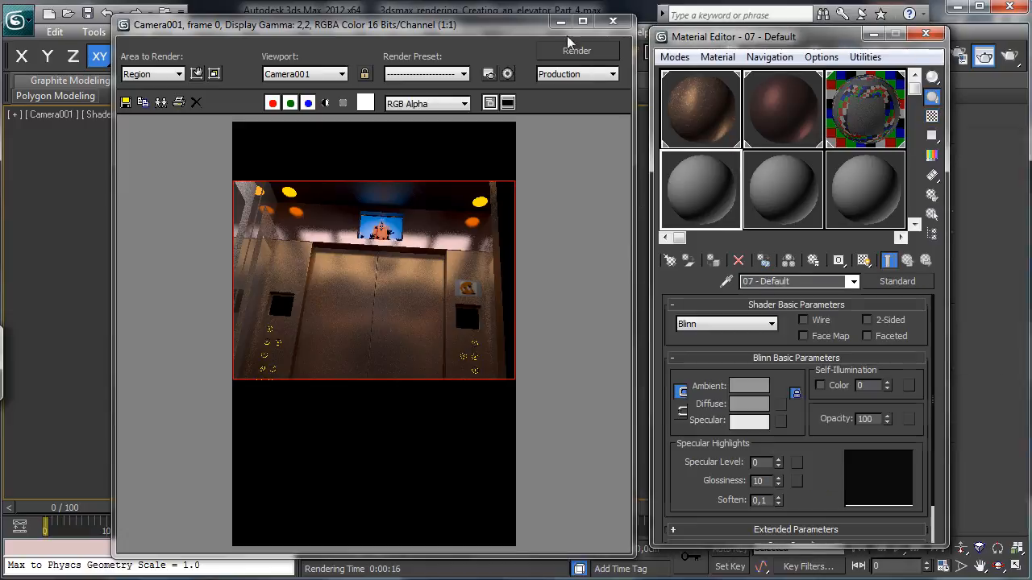
left_click(562, 23)
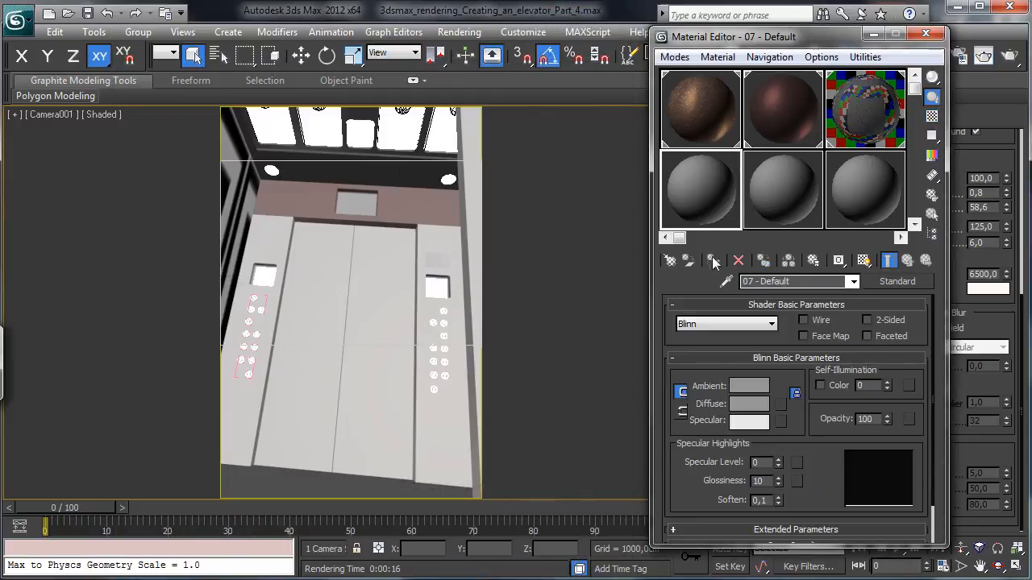
left_click(356, 199)
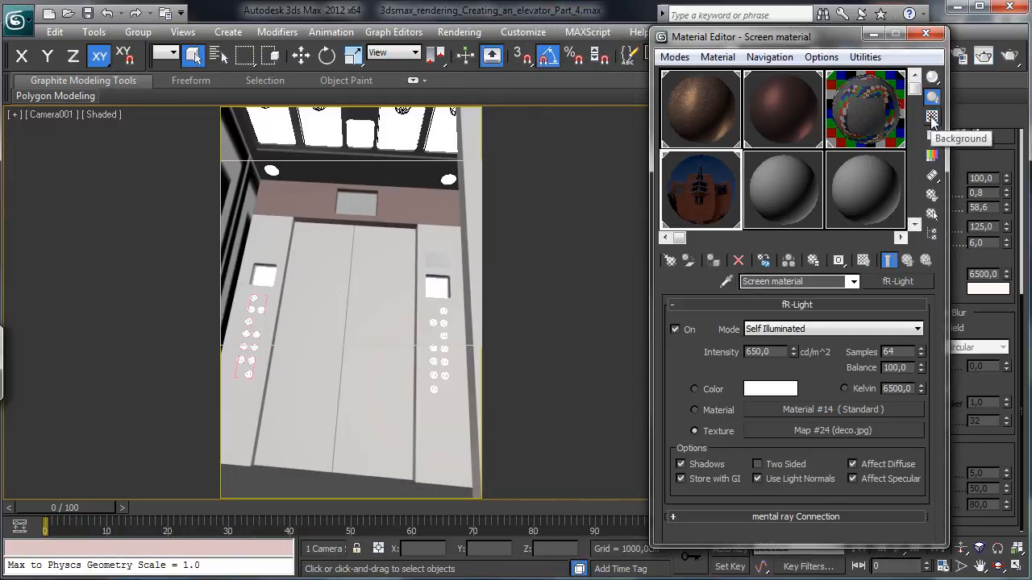
- Unhide the hidden screen object by name
left_click(873, 34)
left_click(838, 119)
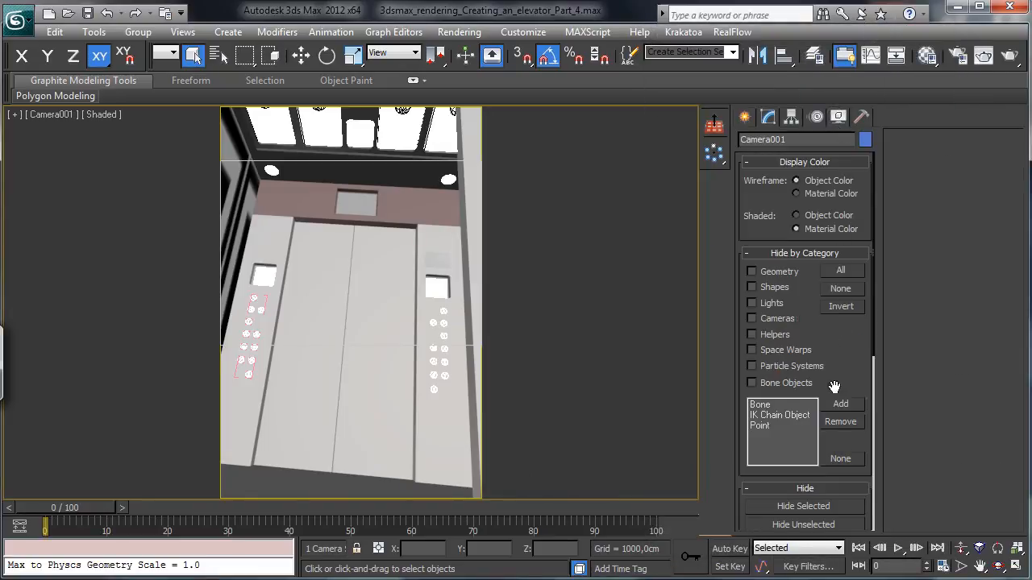
scroll(859, 290, "down", 3)
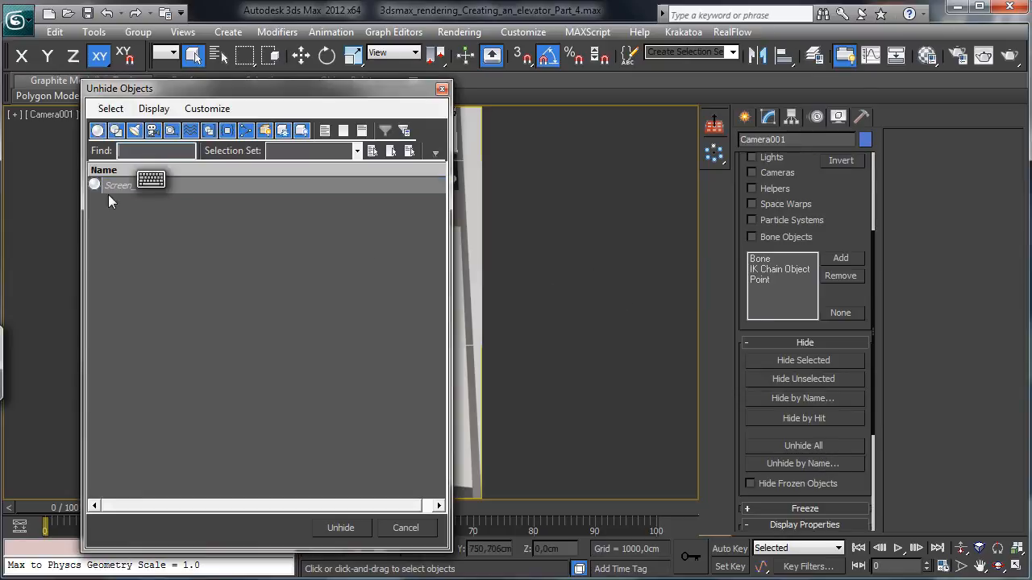
double_click(119, 187)
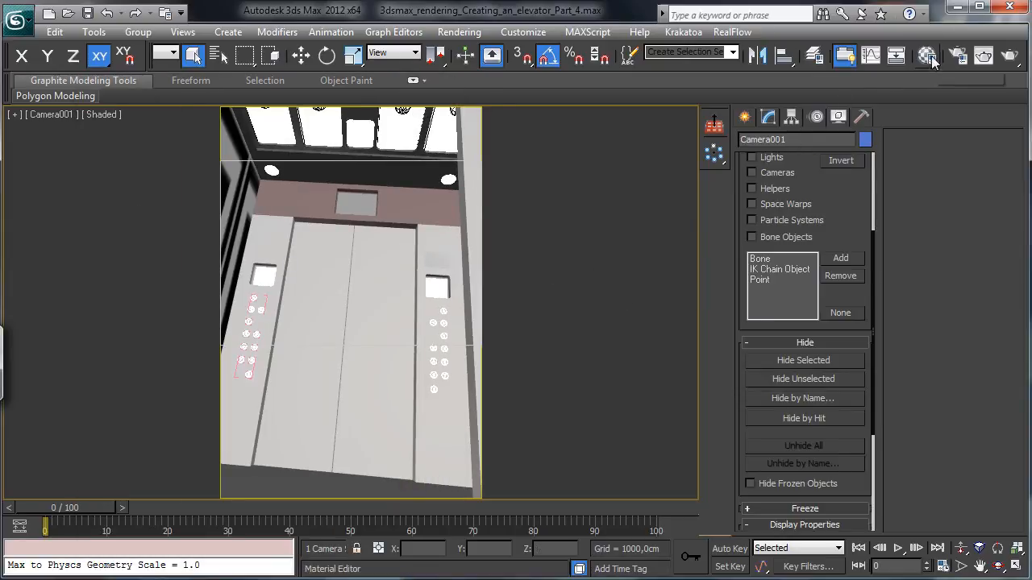
- Shrink the render region to the area around the display above the doors and render it despite the missing map
left_click(984, 55)
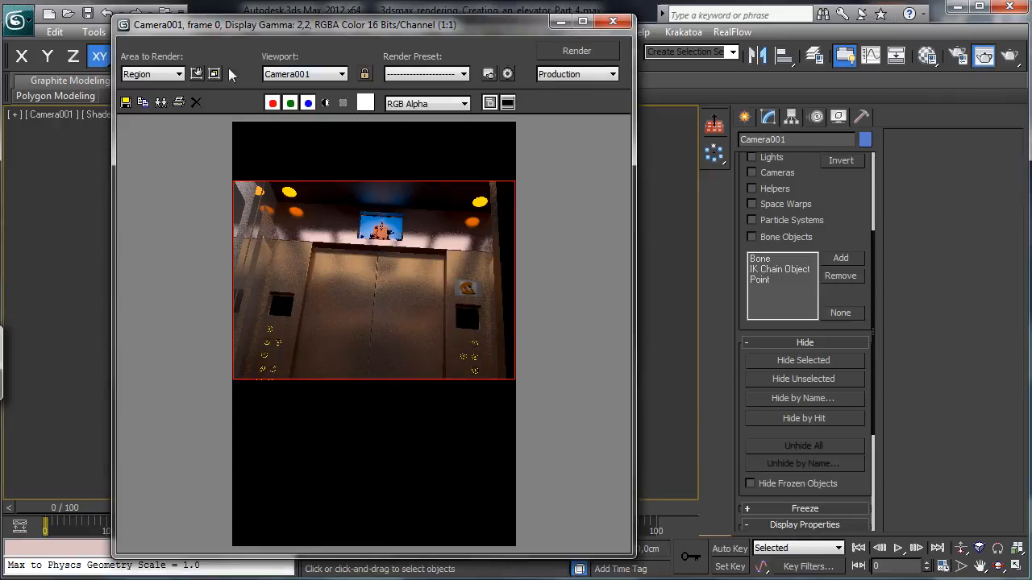
left_click(197, 73)
left_click_drag(514, 380, 374, 256)
left_click_drag(332, 228, 393, 239)
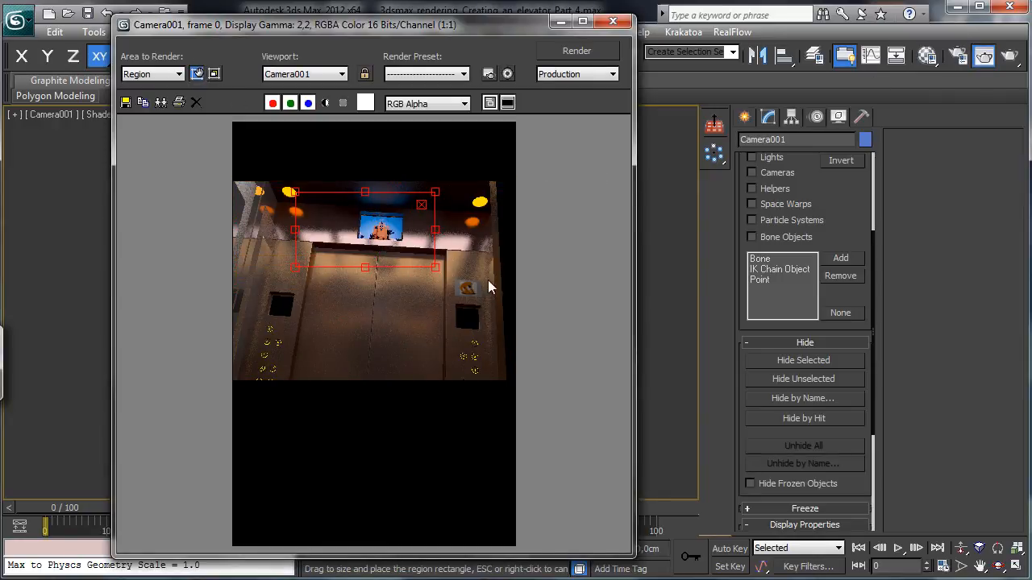
left_click(554, 55)
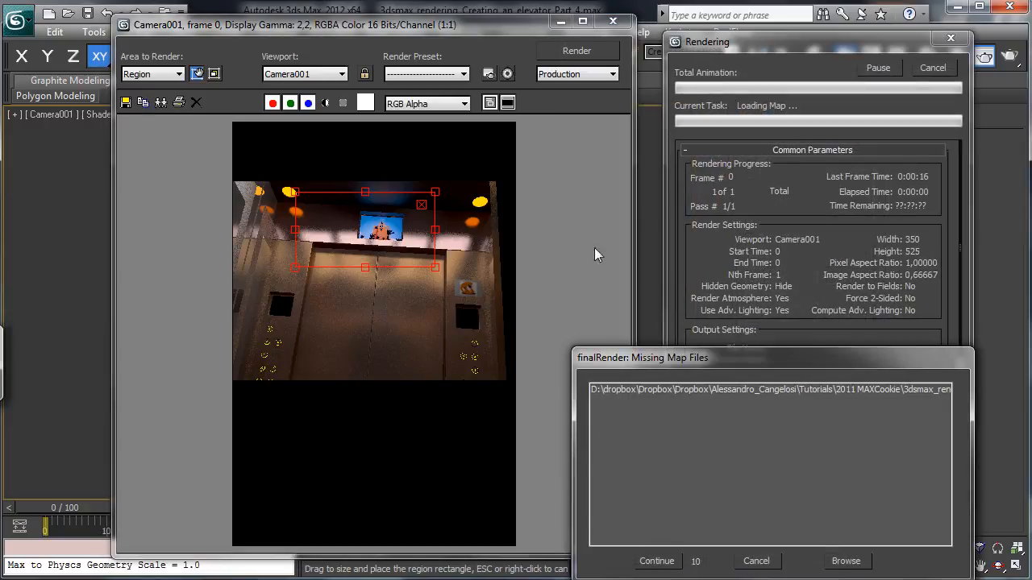
left_click(658, 561)
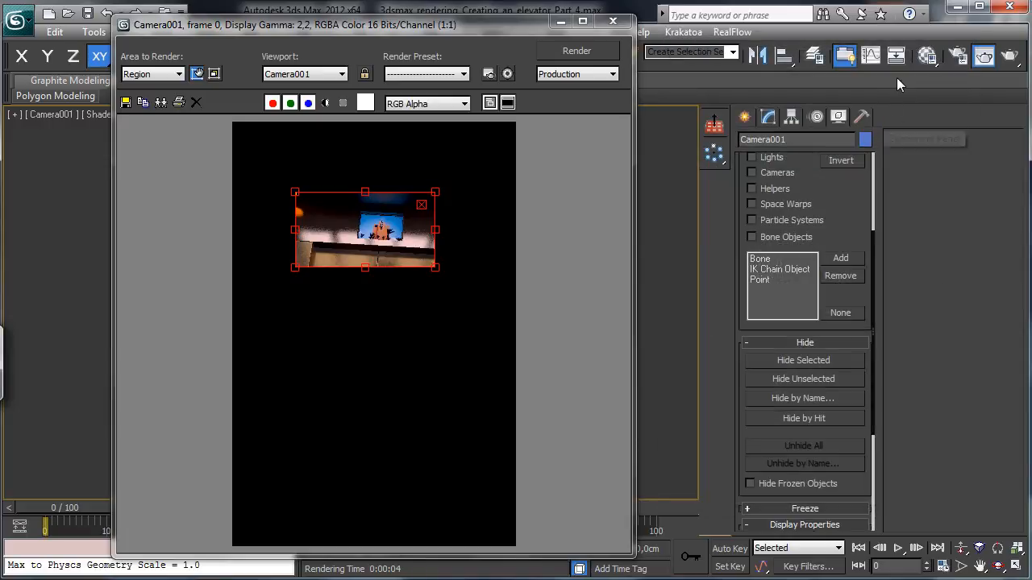
- Pick the Glass screen material from the display above the doors into the next empty material slot
left_click(929, 56)
left_click(768, 186)
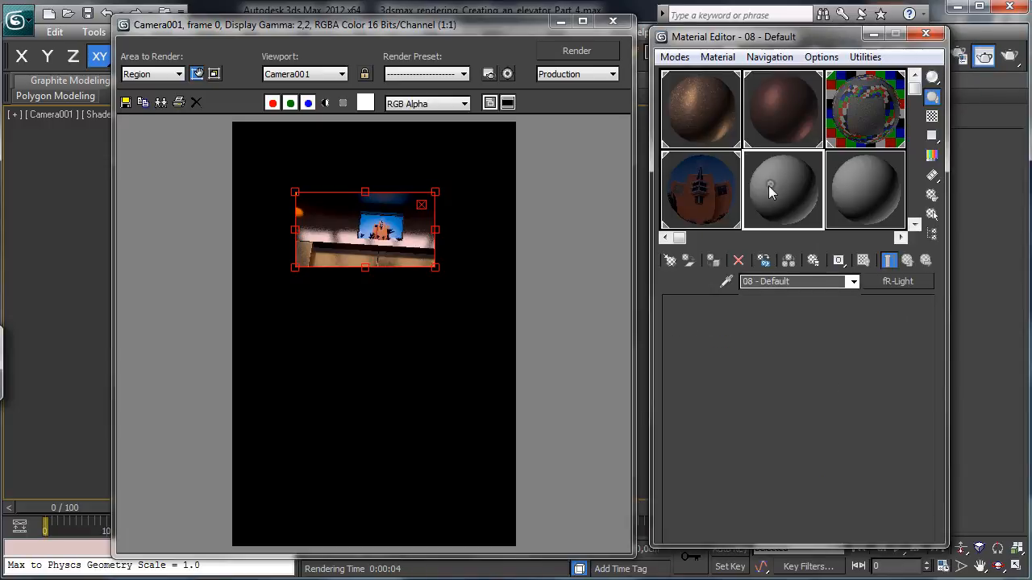
left_click(562, 22)
left_click(725, 281)
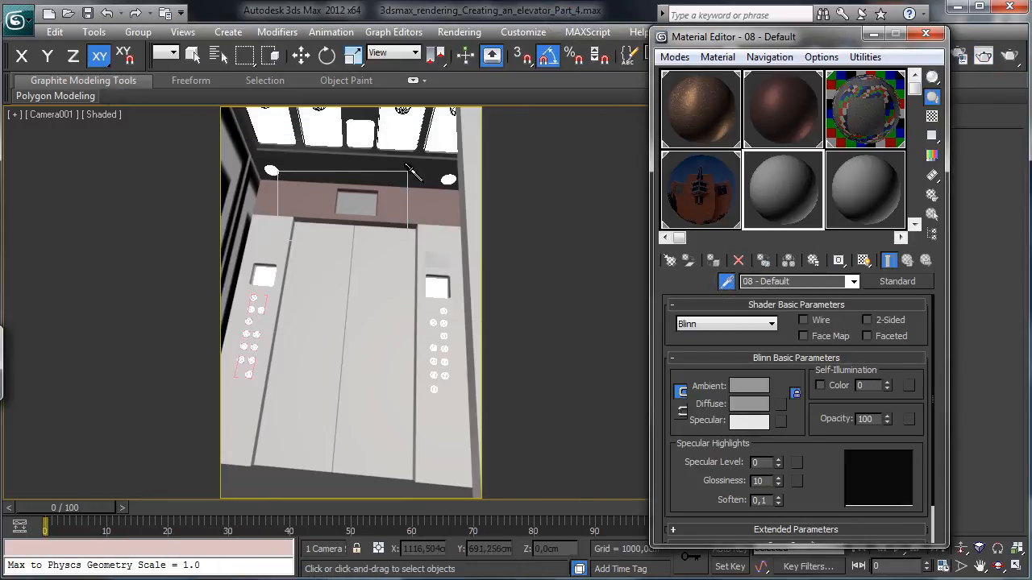
left_click(352, 192)
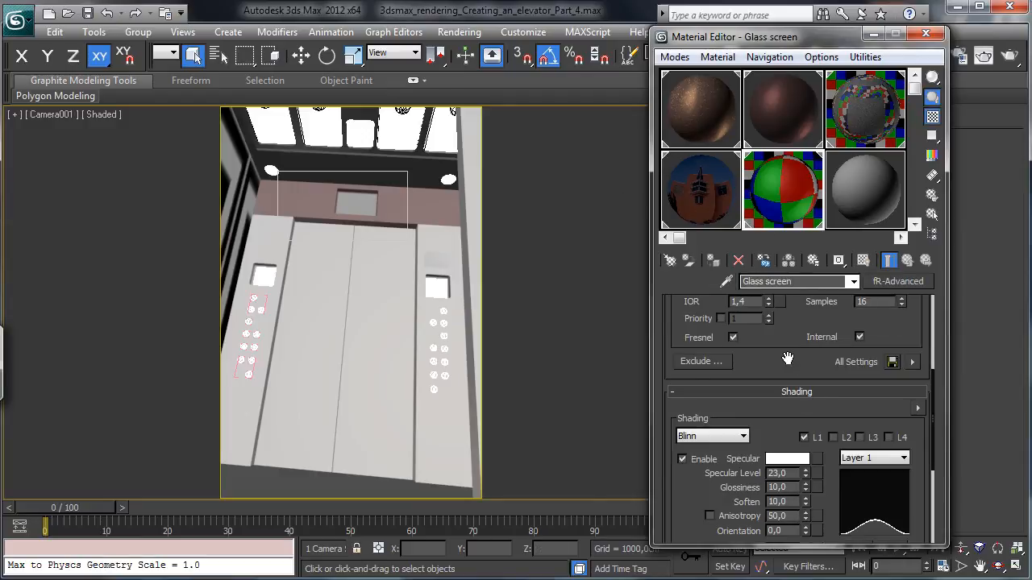
- Review the Glass screen material's shading and reflection colour, and set its reflection IOR to 3,0
scroll(794, 443, "down", 1)
left_click_drag(806, 446, 802, 415)
scroll(783, 433, "up", 6)
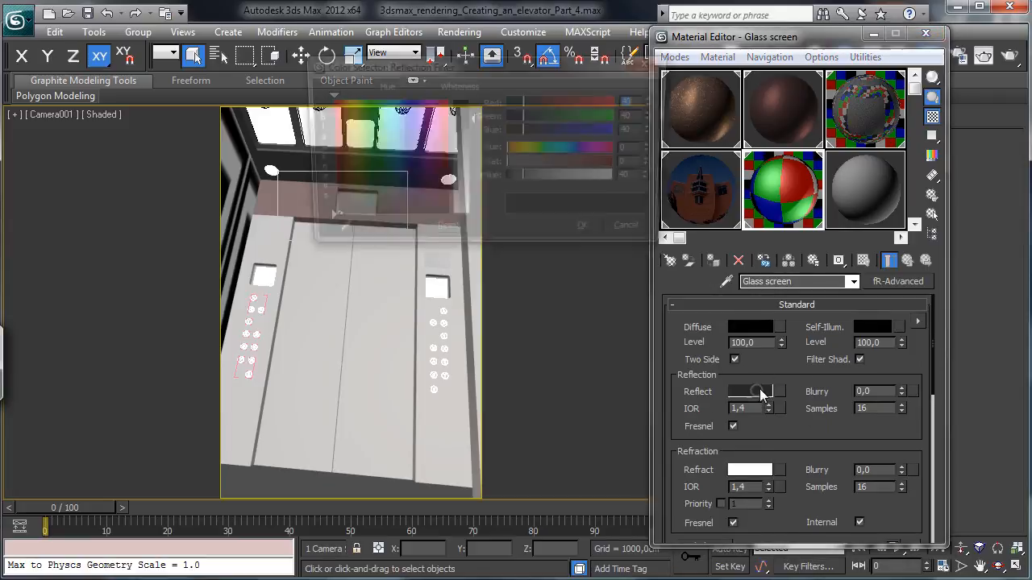
left_click(758, 392)
left_click(636, 240)
double_click(746, 410)
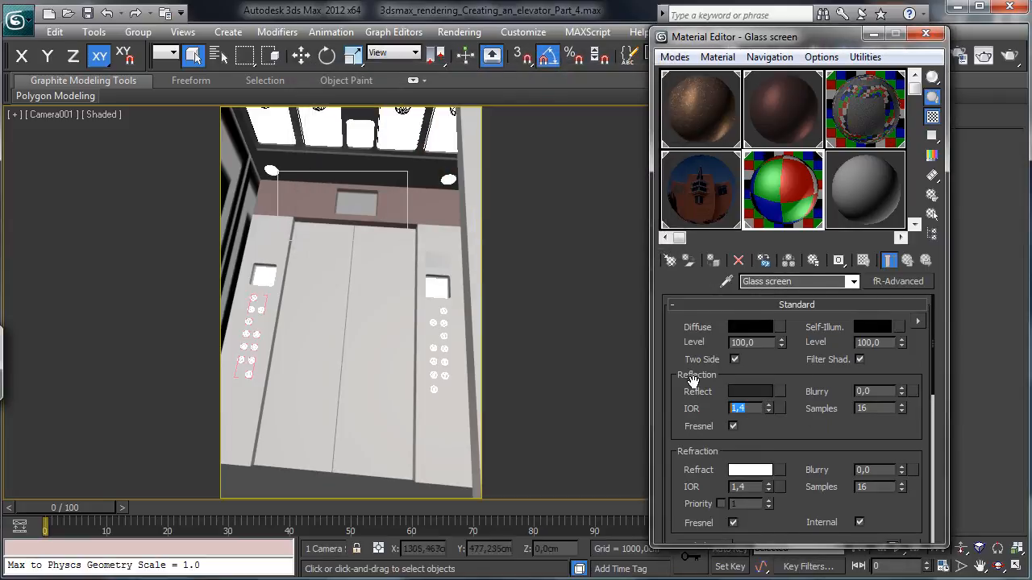
type("3")
key("Return")
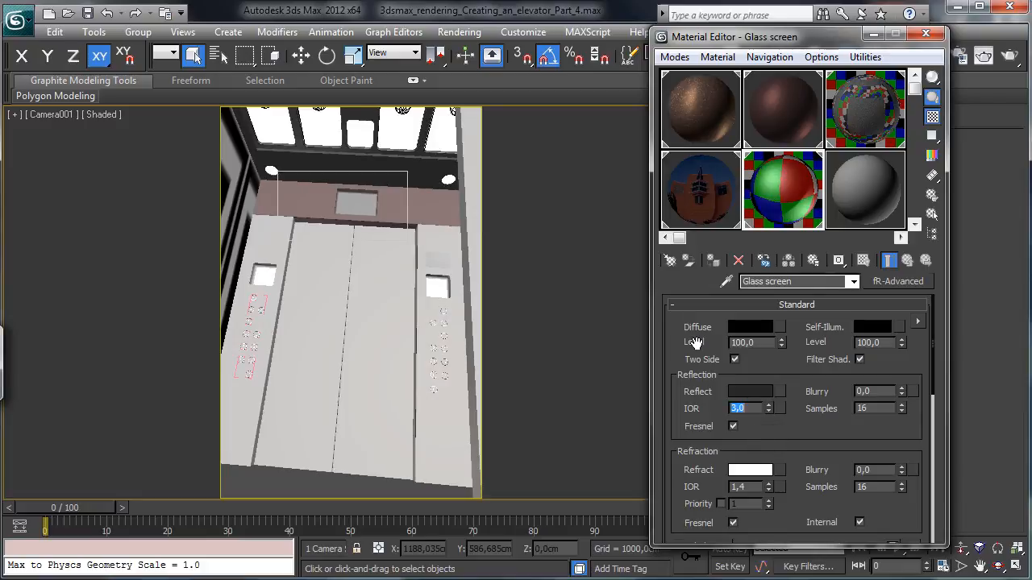
- Lighten the Glass screen reflection colour to grey value 91 and render the display region again
left_click(752, 393)
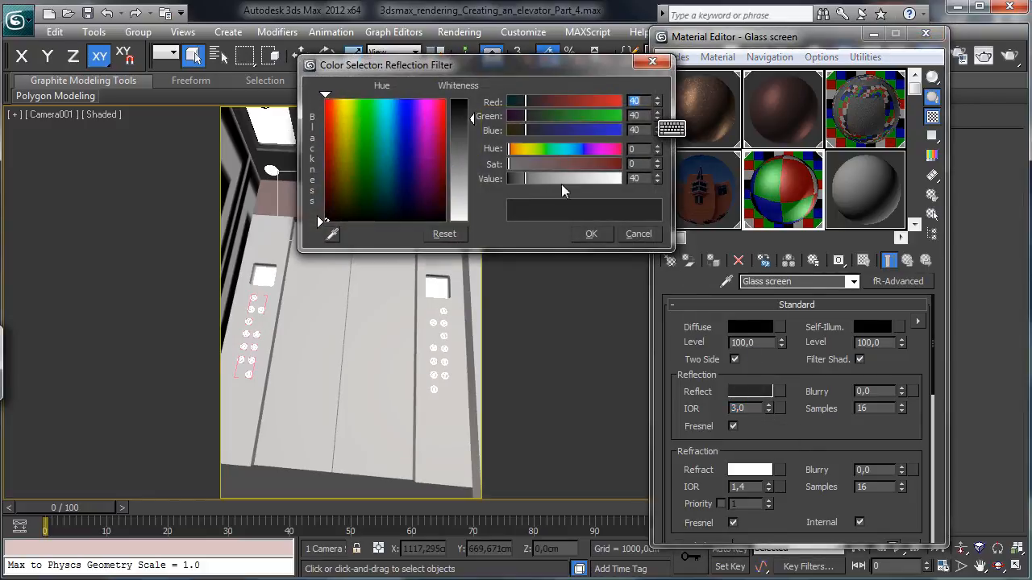
left_click(547, 182)
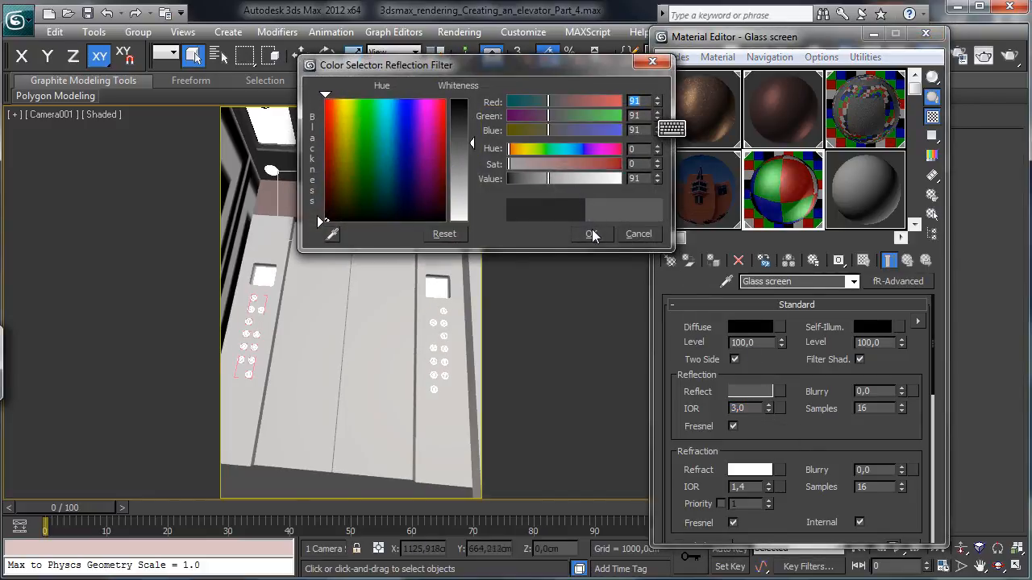
left_click(591, 234)
left_click(1008, 58)
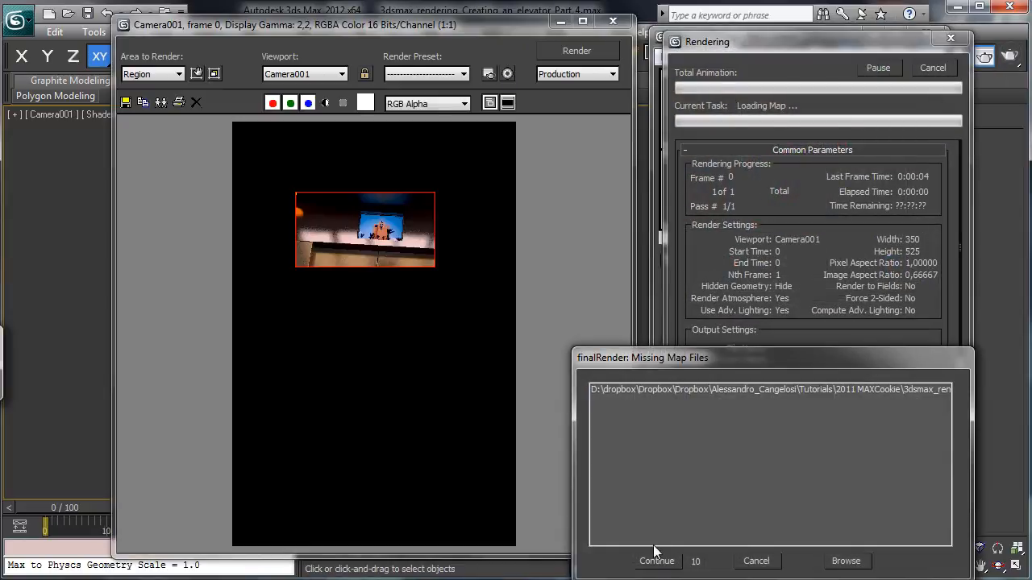
left_click(656, 561)
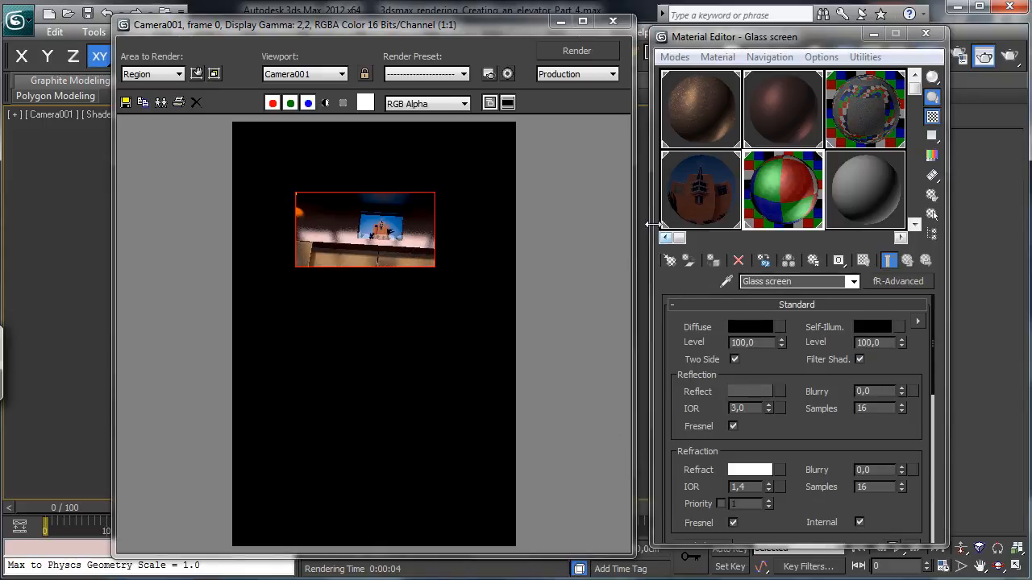
- Close the material editor, extend the render region across the full width of the image's upper part, and render it
left_click(561, 21)
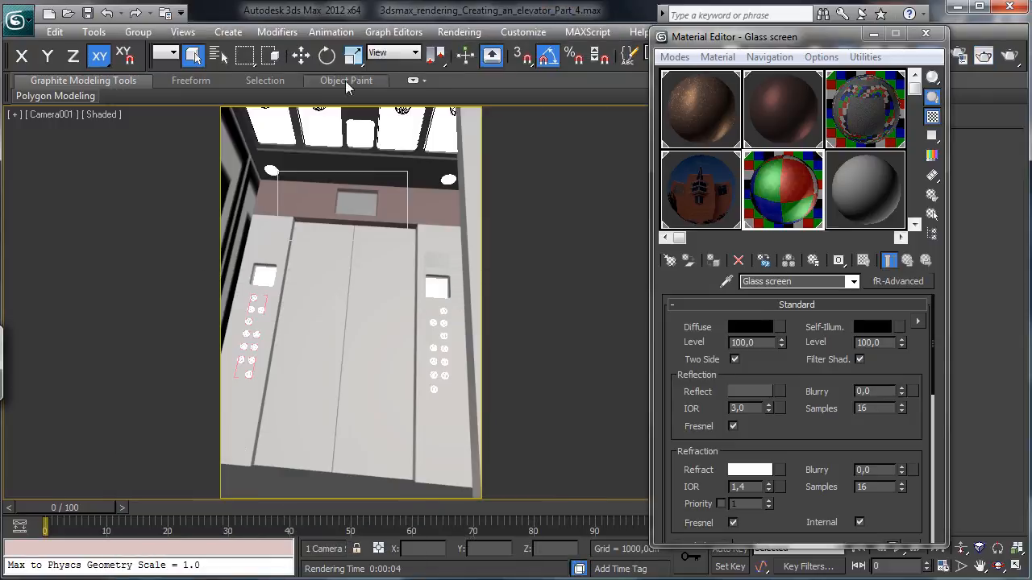
left_click(925, 33)
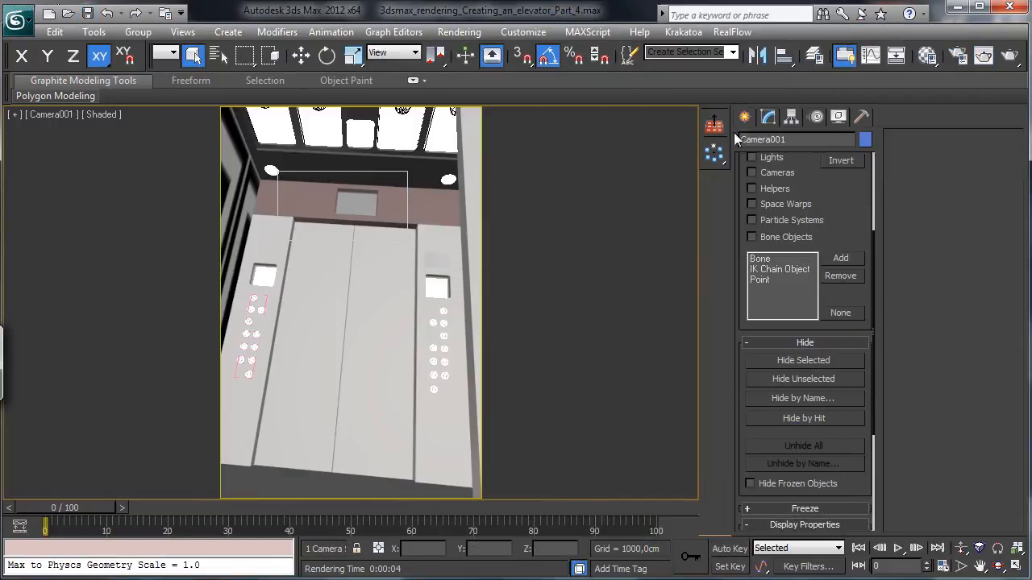
left_click(984, 55)
left_click(196, 73)
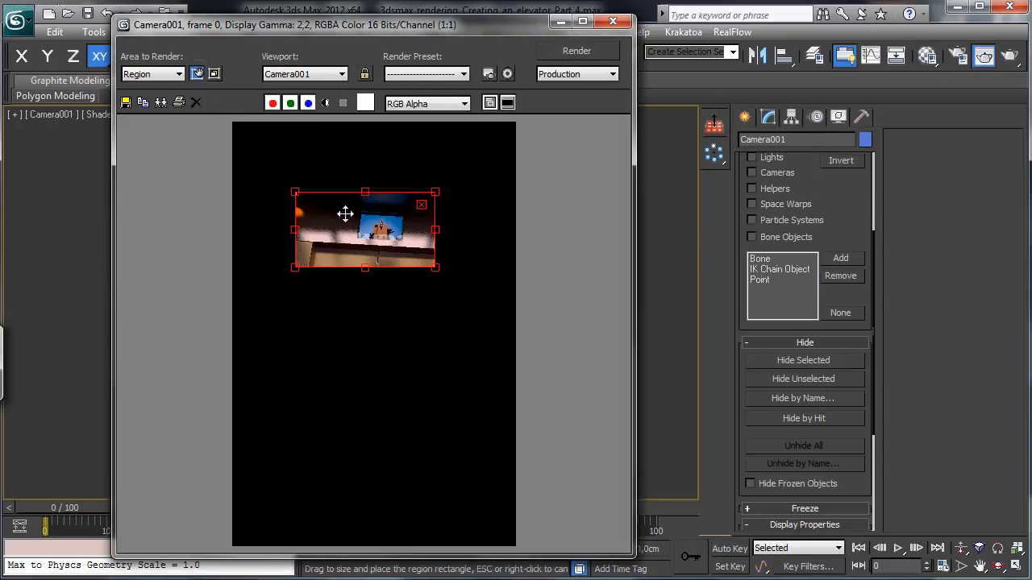
left_click_drag(344, 215, 298, 167)
left_click_drag(370, 197, 609, 223)
left_click(201, 76)
left_click(569, 50)
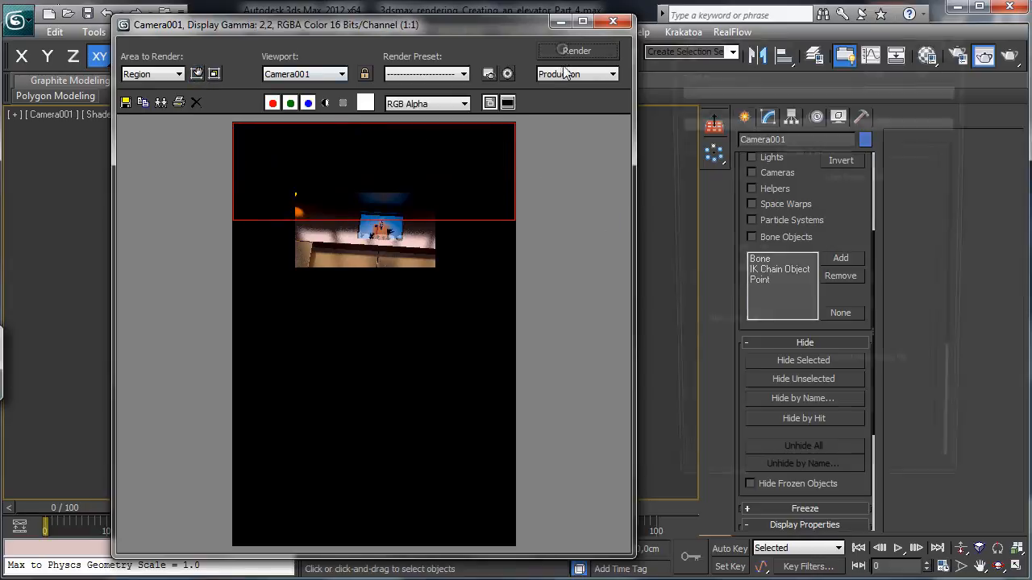
- Complete the region render, compare it with the reference elevator image, and minimize both image windows
left_click(658, 562)
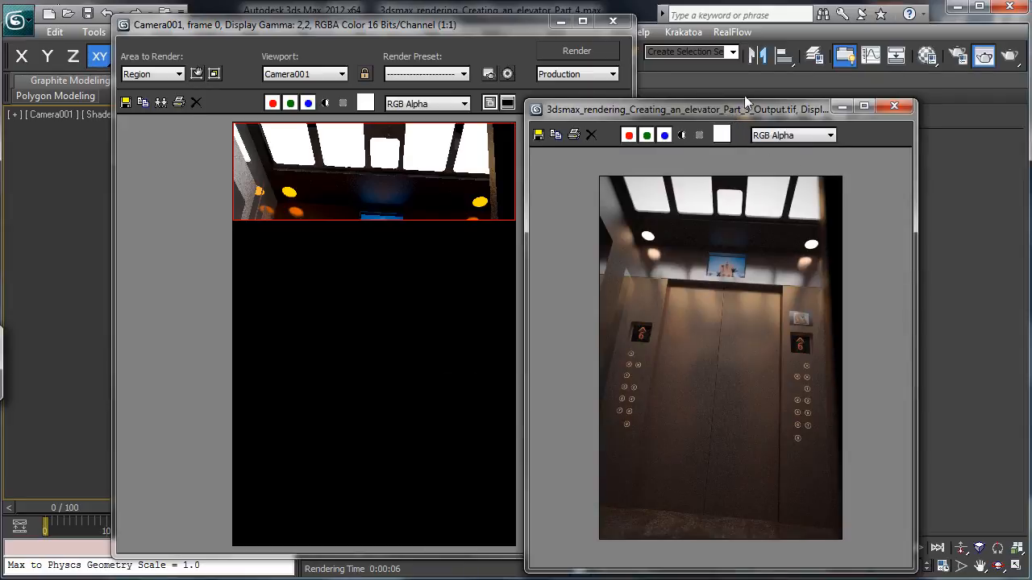
left_click_drag(744, 95, 761, 73)
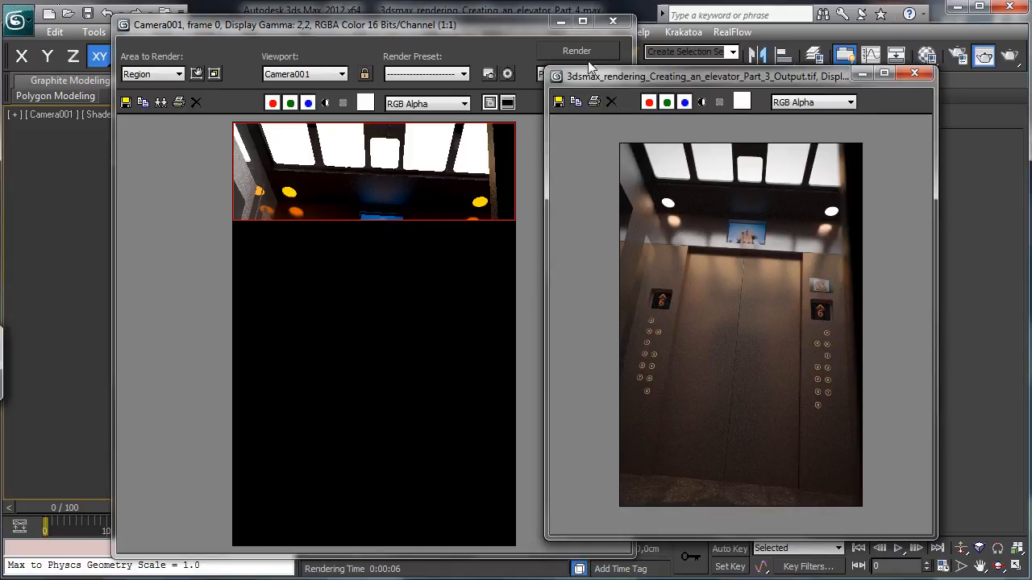
left_click(561, 24)
left_click(863, 73)
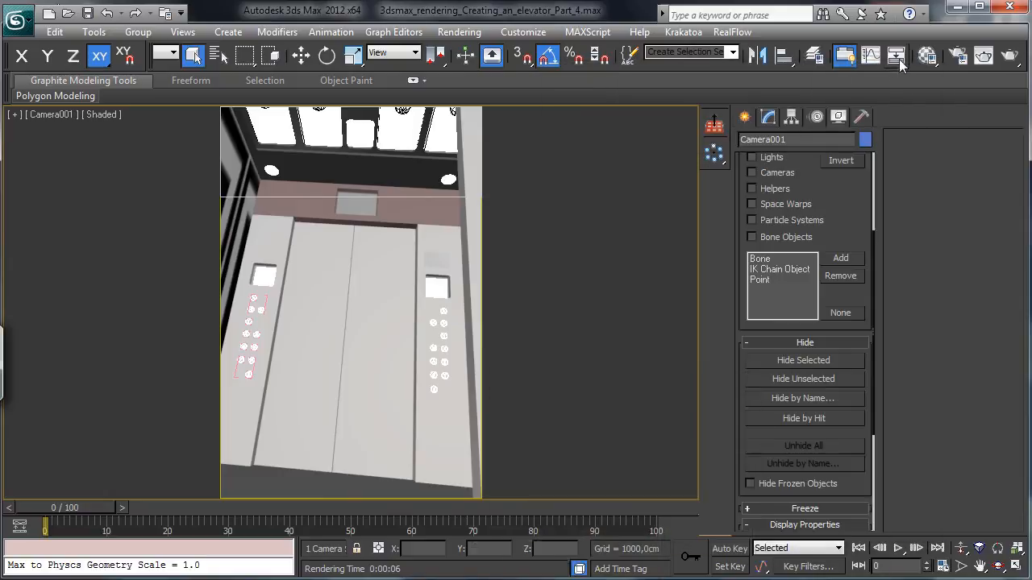
- Pick the Hot Lamp material from the right ceiling spotlight into the empty material slot and set its intensity to 4500 cd/m^2
left_click(925, 56)
left_click(867, 185)
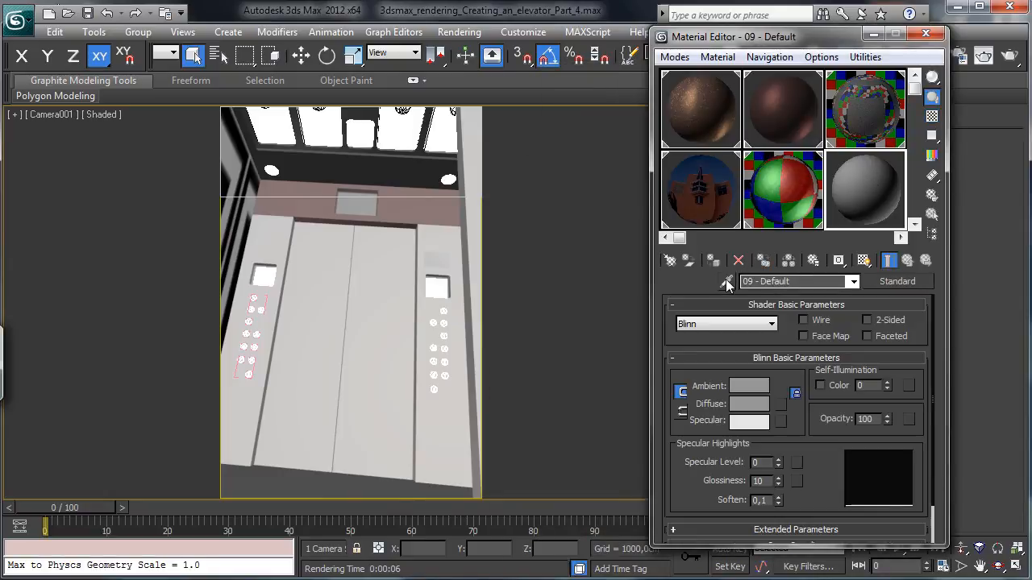
left_click(726, 280)
left_click(448, 179)
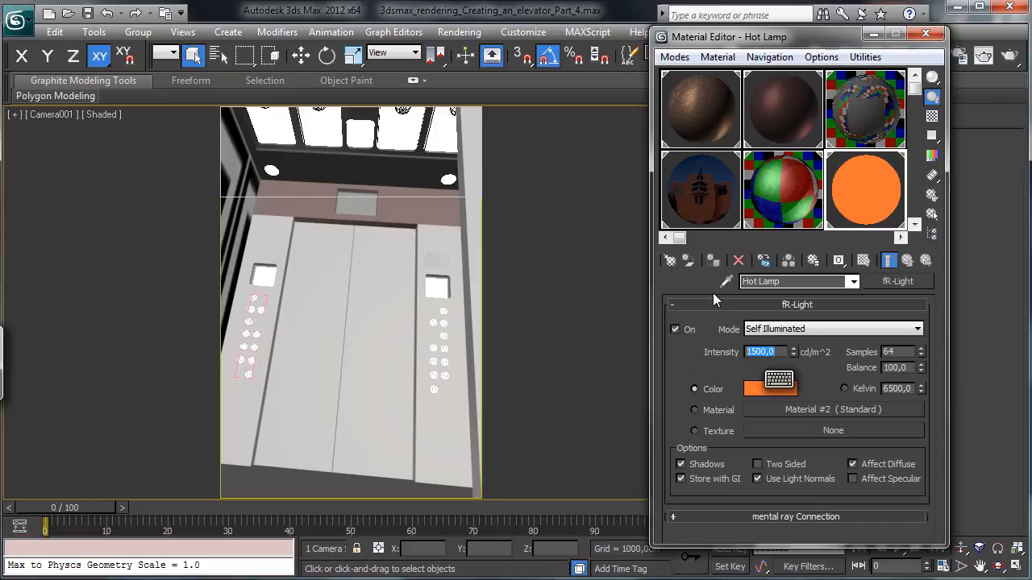
type("450")
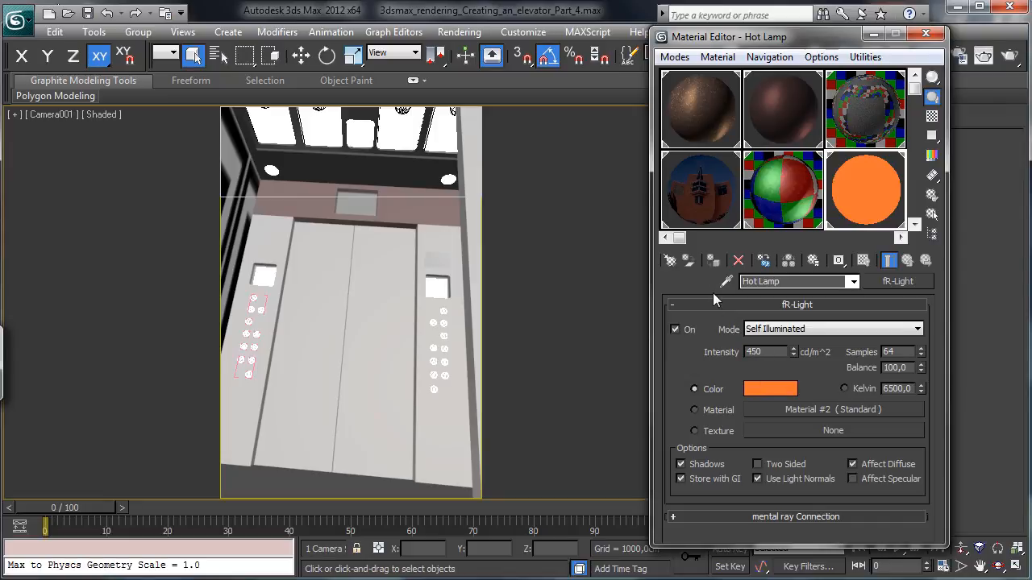
type("0")
key("Return")
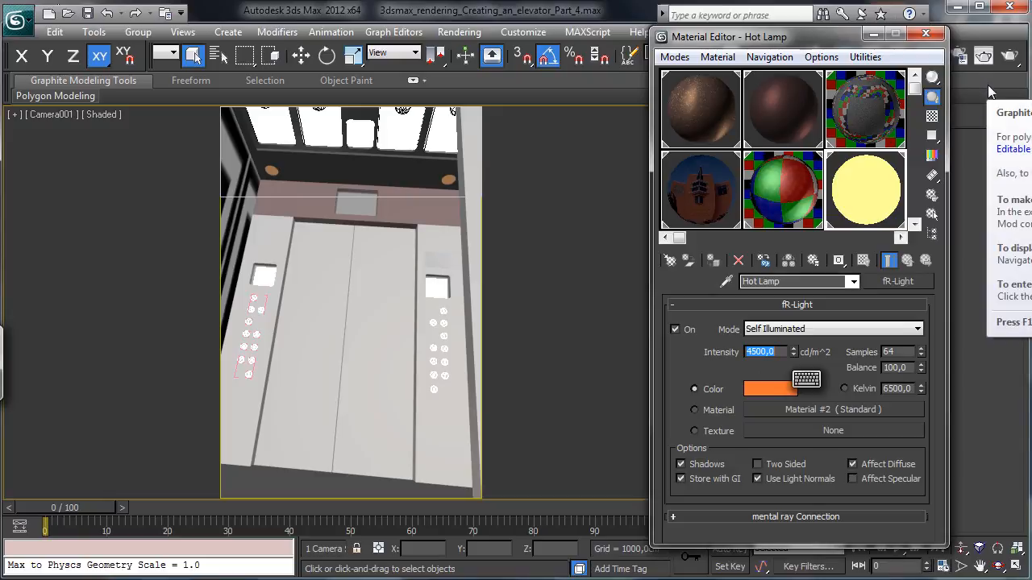
- Enable Affect Specular for the Hot Lamp light and render the region again, briefly toggling the monochrome display
left_click(860, 478)
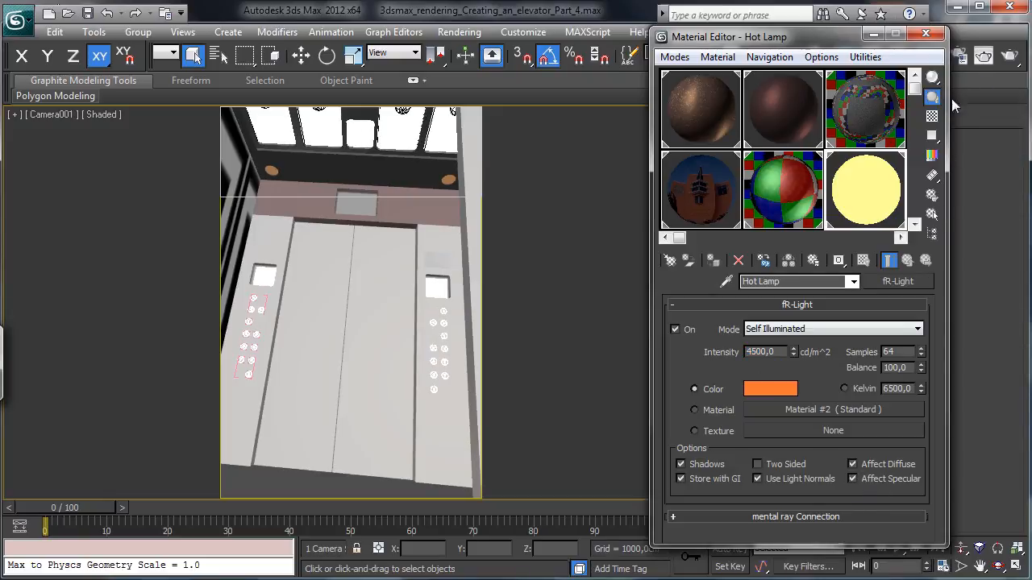
left_click(983, 55)
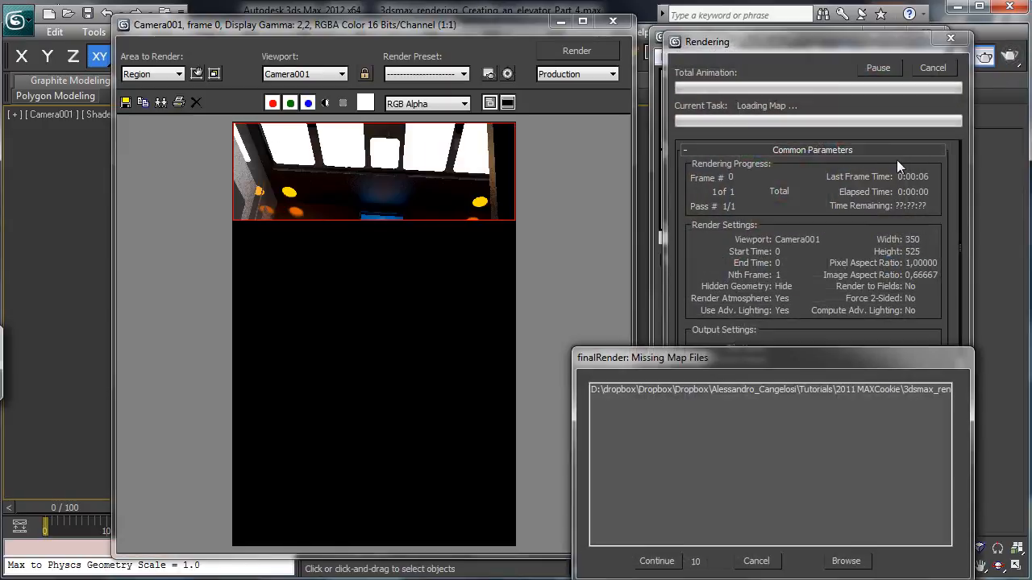
left_click(656, 561)
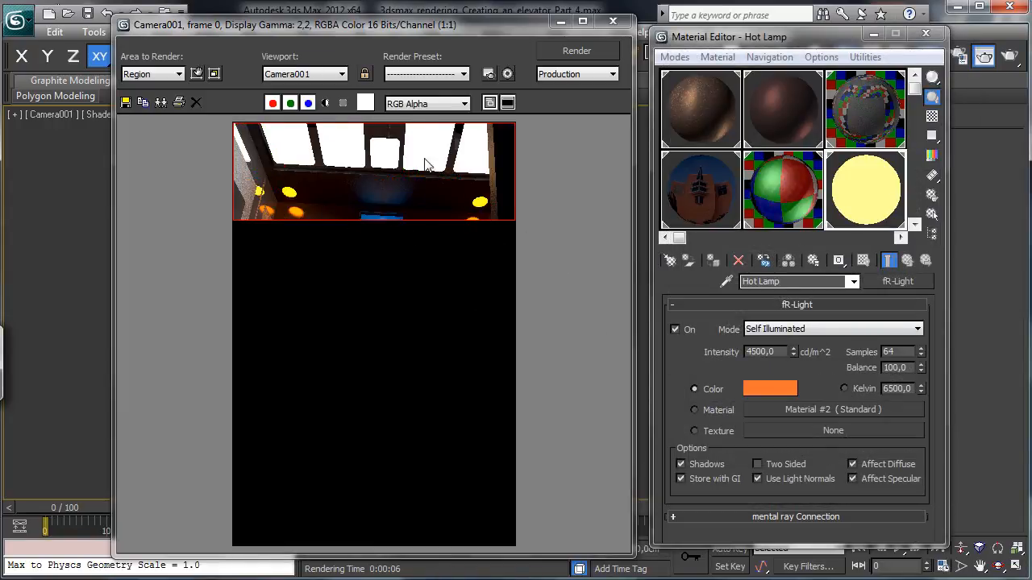
left_click(325, 103)
left_click(325, 103)
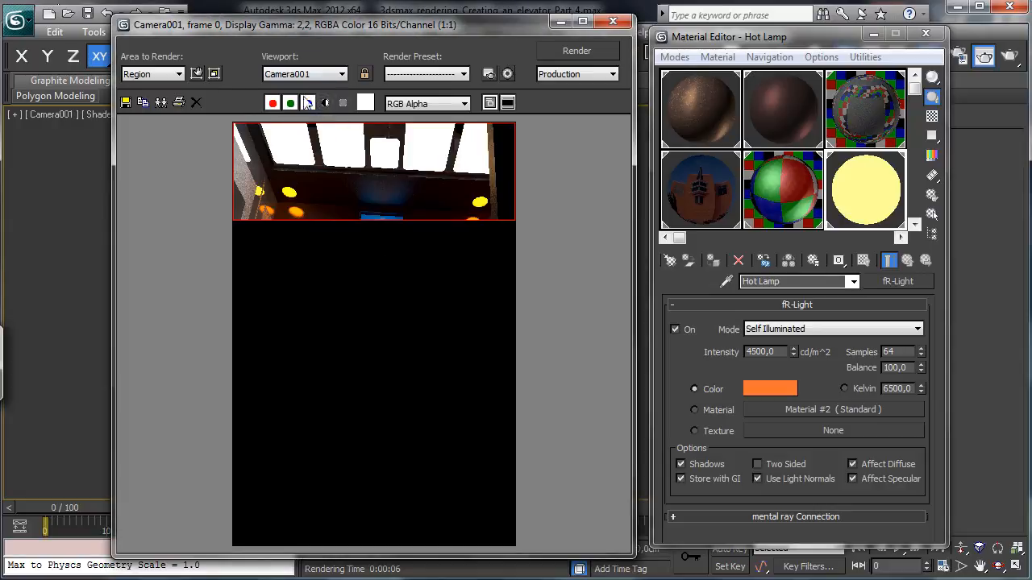
- Extend the render region down over the upper part of the doors, render it, and minimize the render window
left_click(197, 74)
left_click_drag(372, 220, 374, 322)
left_click(196, 73)
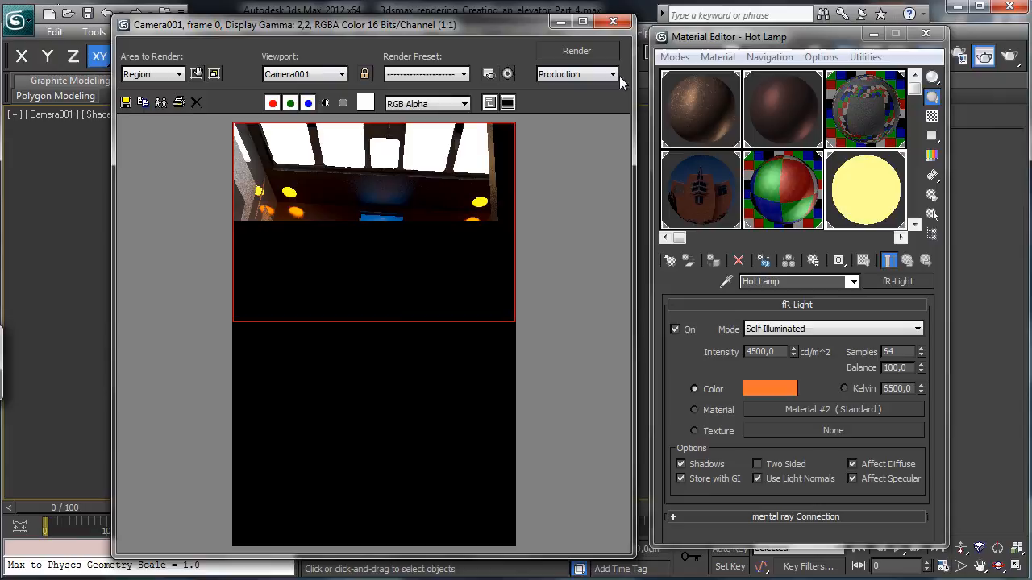
left_click(576, 51)
left_click(656, 561)
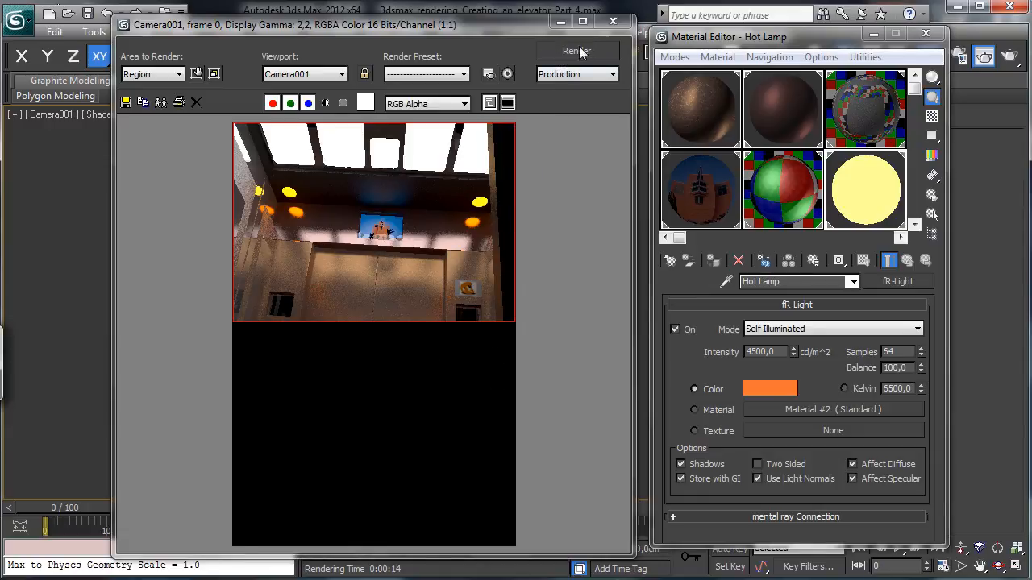
left_click(567, 27)
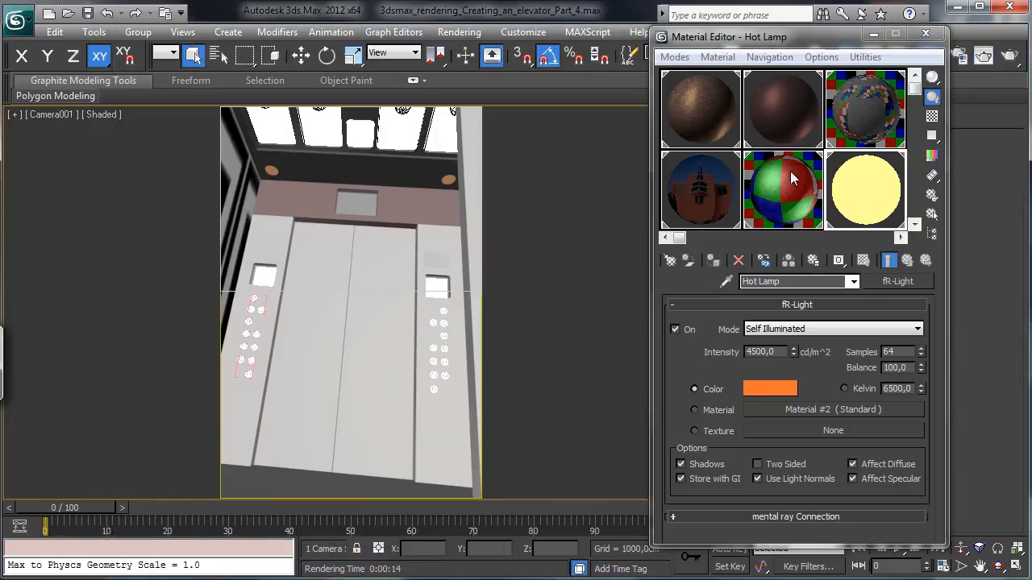
- Replace the Door material's diffuse Mix map with an RGB Multiply map, keeping the old map as a sub-map
left_click(697, 124)
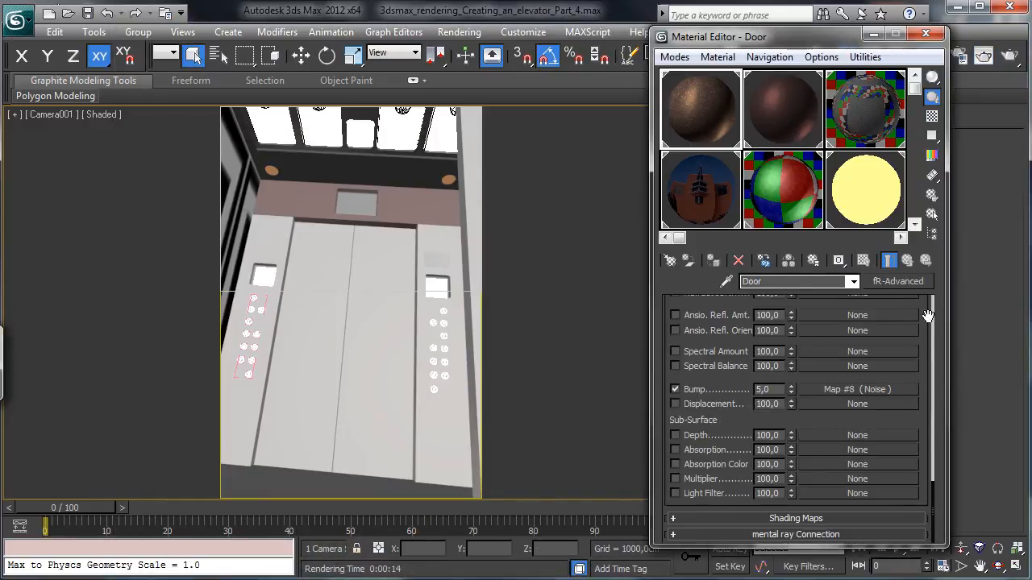
scroll(927, 316, "up", 5)
left_click(842, 438)
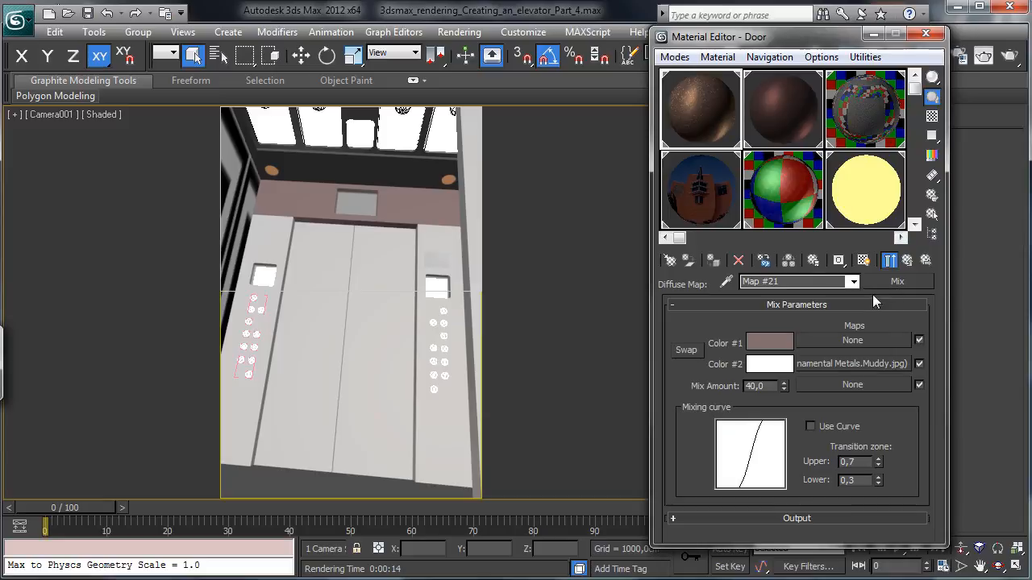
left_click(841, 344)
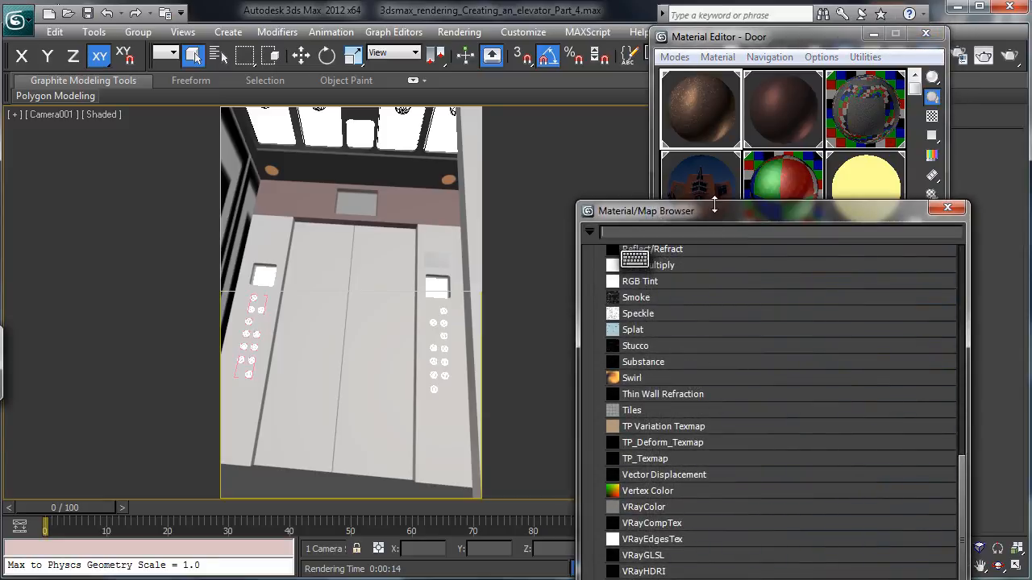
left_click_drag(714, 206, 714, 155)
double_click(649, 203)
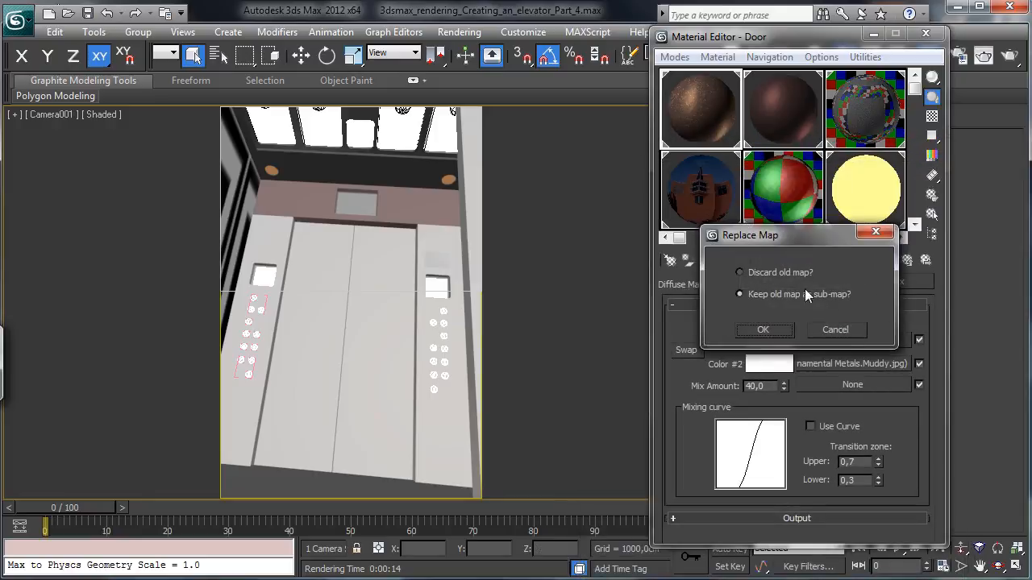
left_click(772, 328)
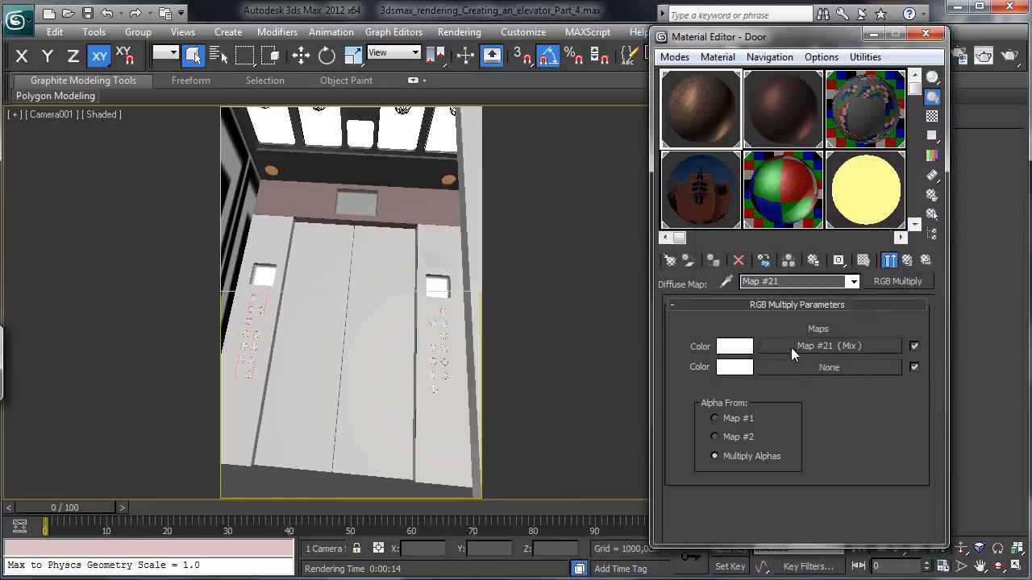
- Add an fR-AmbientOcclusion map as the RGB Multiply's second map and set its Max. Distance to 350 cm
left_click(806, 366)
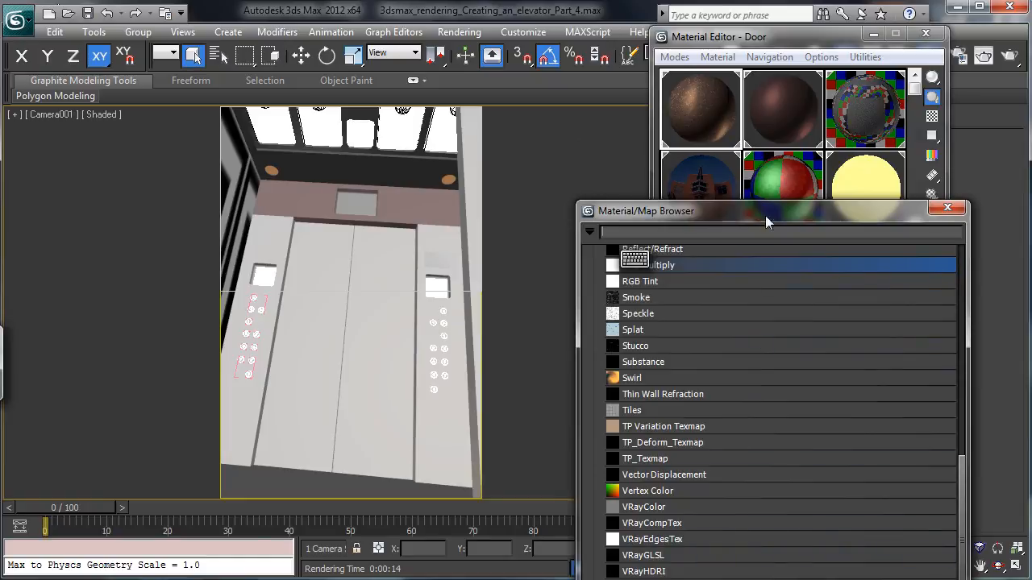
left_click_drag(770, 211, 742, 60)
double_click(629, 521)
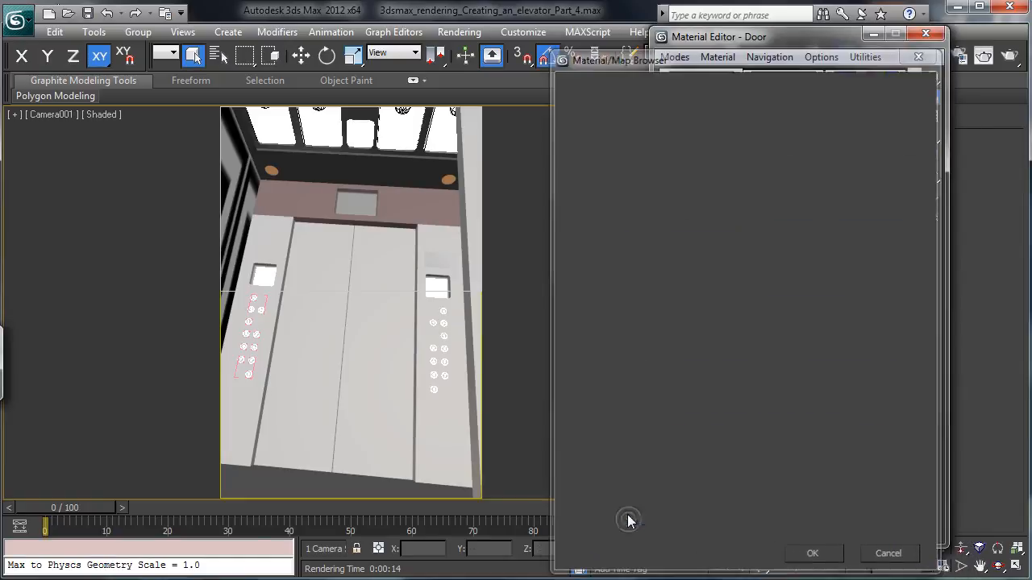
double_click(771, 357)
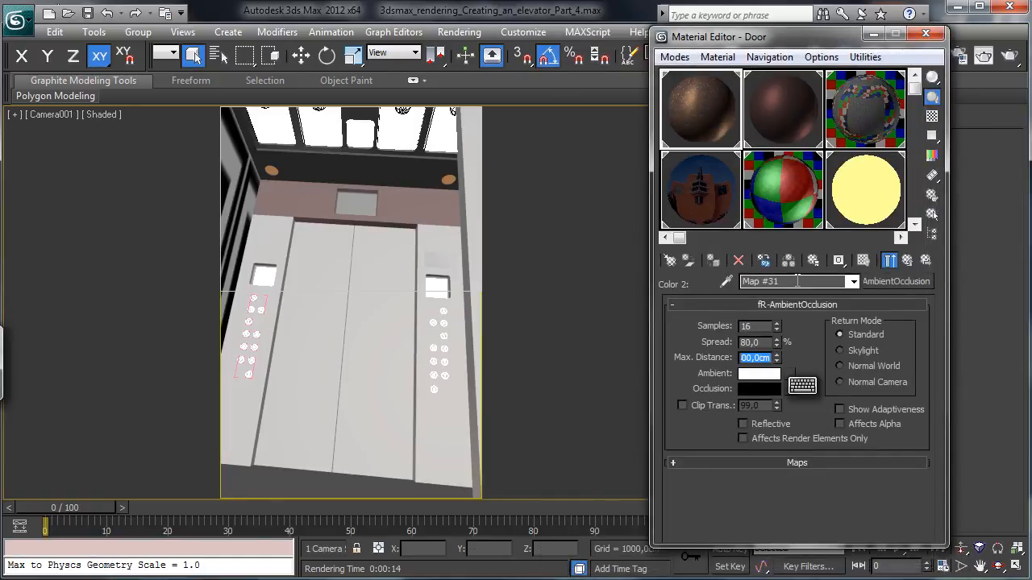
type("350")
key("Return")
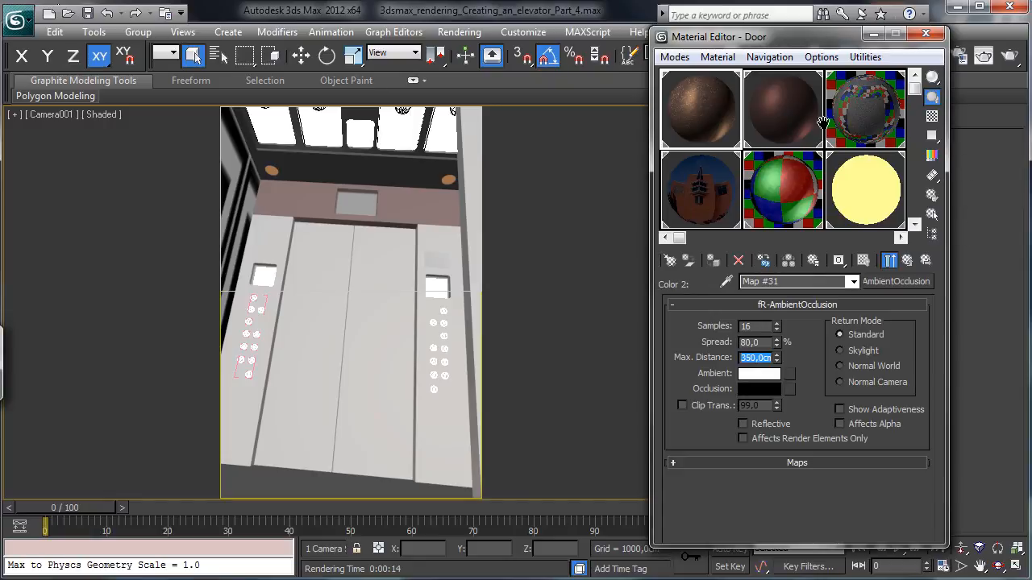
- Copy the Door's fR-AmbientOcclusion map and paste it into the Diffuse map of the Up Door Front material
right_click(901, 282)
left_click(927, 307)
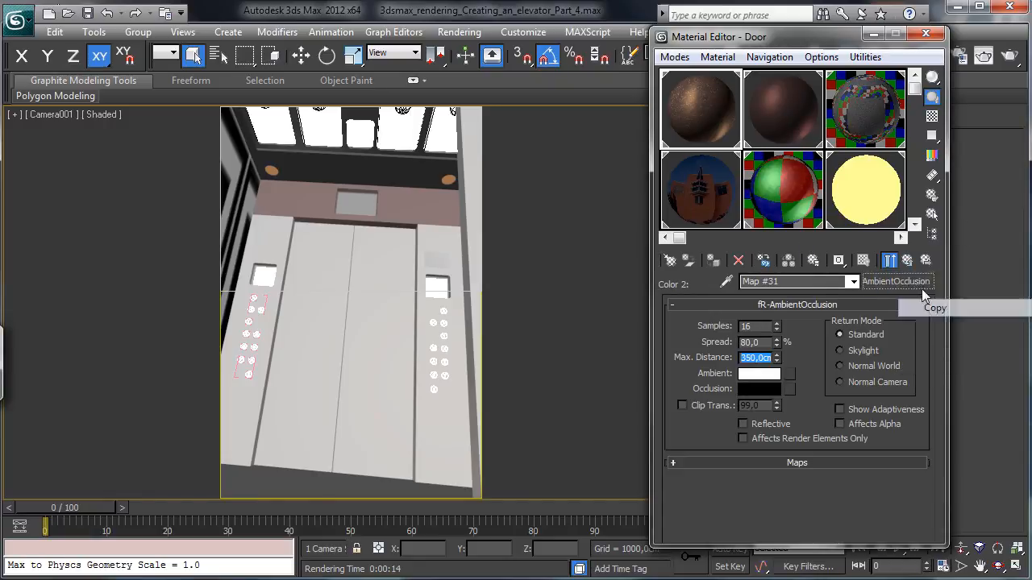
left_click(801, 110)
scroll(893, 341, "down", 10)
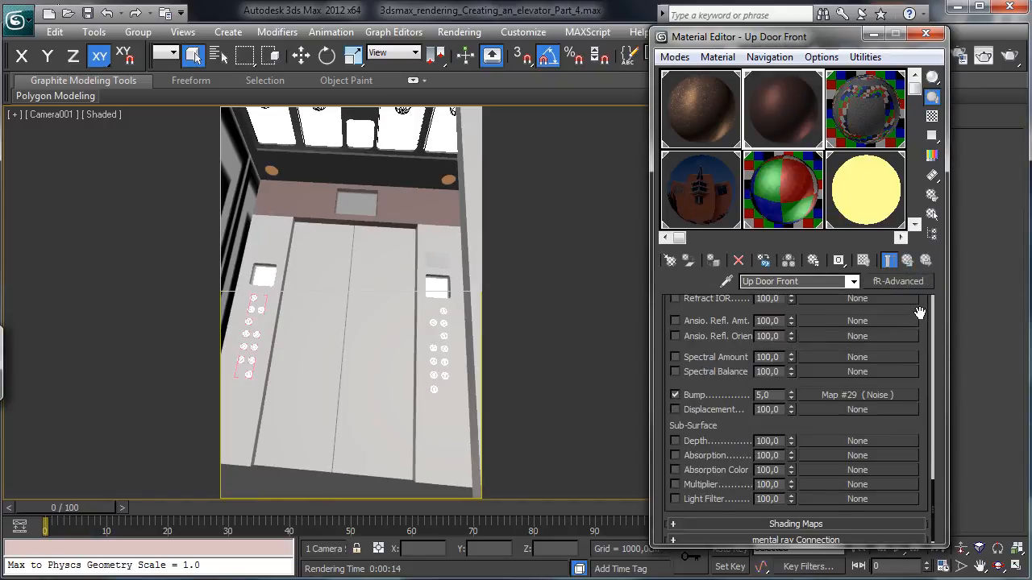
scroll(919, 313, "up", 5)
scroll(830, 427, "up", 6)
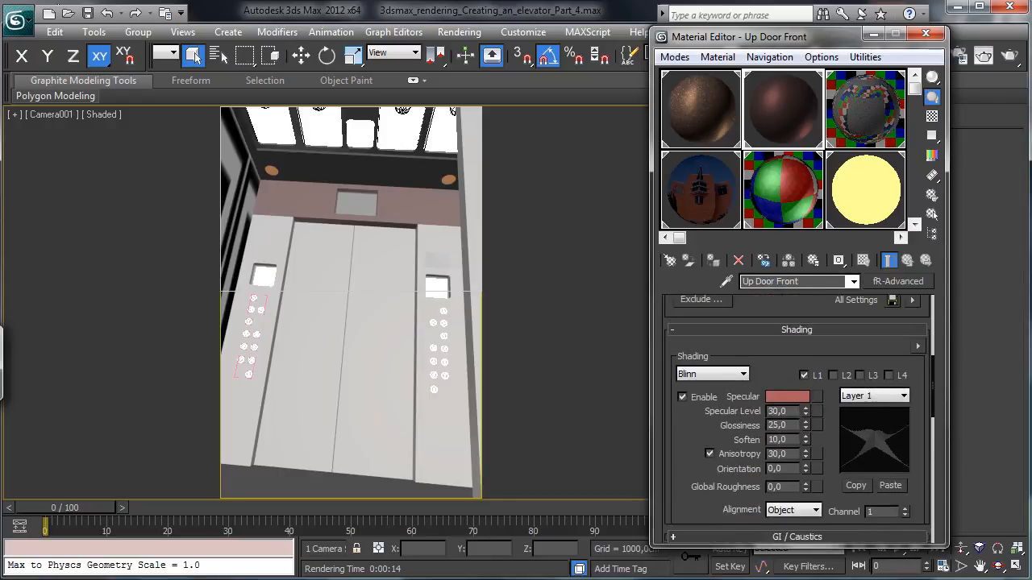
scroll(832, 432, "down", 6)
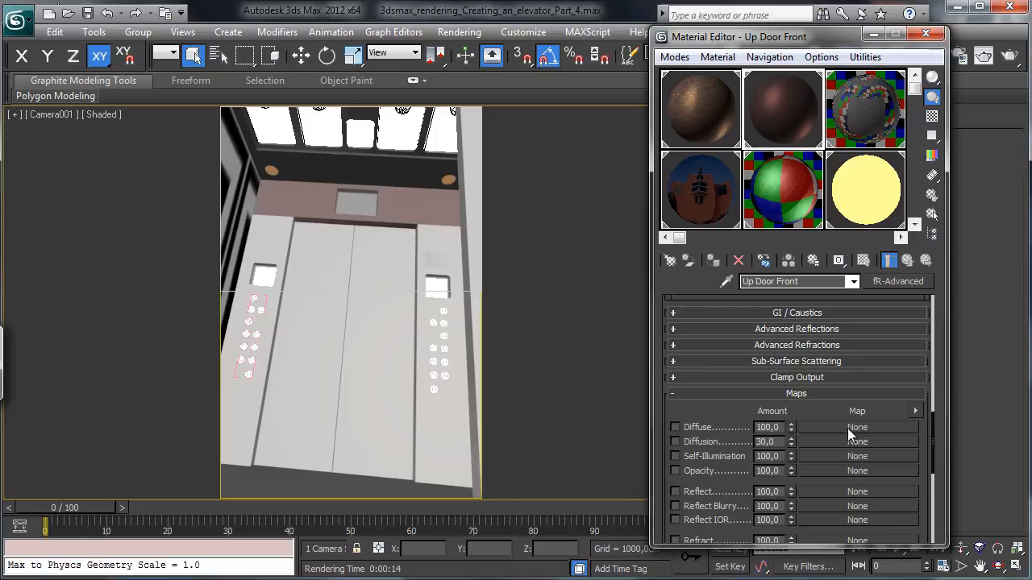
right_click(836, 427)
left_click(867, 434)
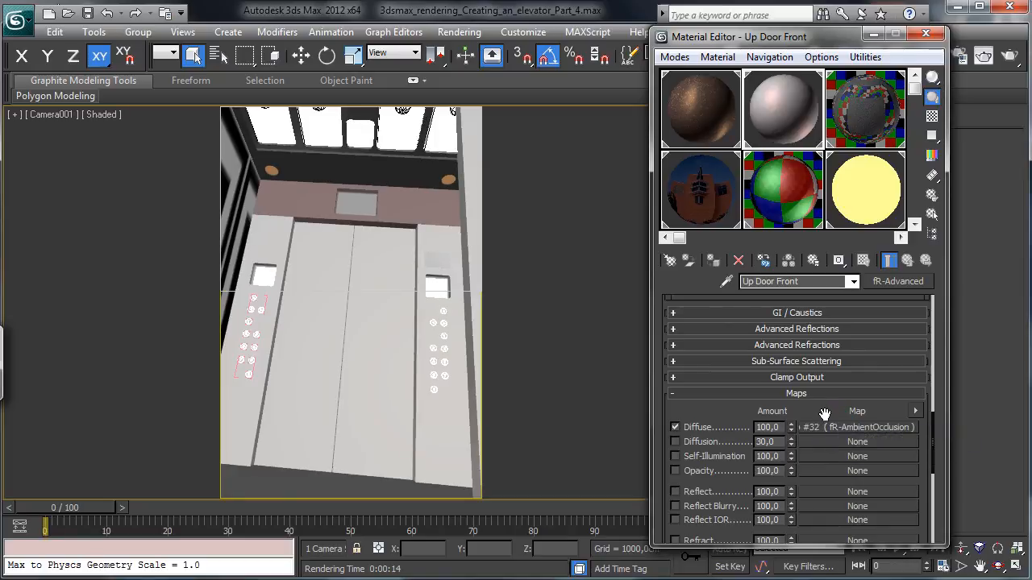
- Copy the Up Door Front diffuse colour into its ambient occlusion map's Ambient colour and render the region
scroll(831, 395, "up", 5)
scroll(802, 351, "up", 5)
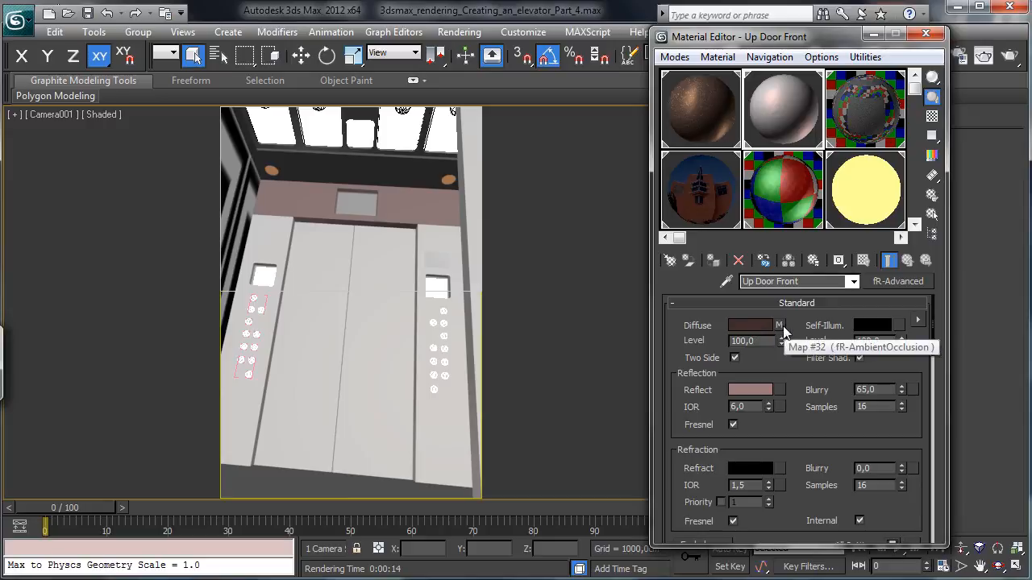
right_click(755, 324)
left_click(792, 337)
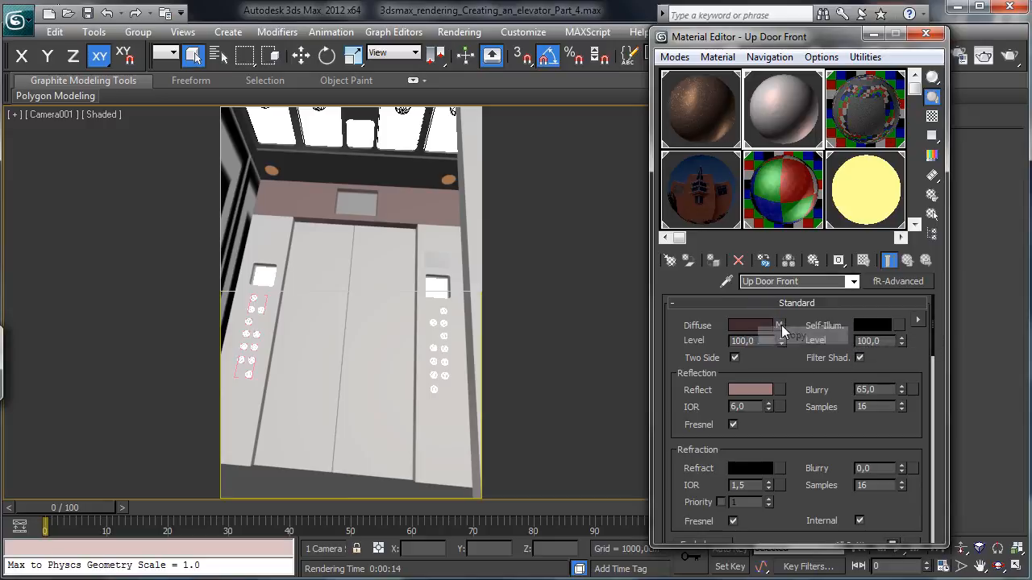
left_click(779, 325)
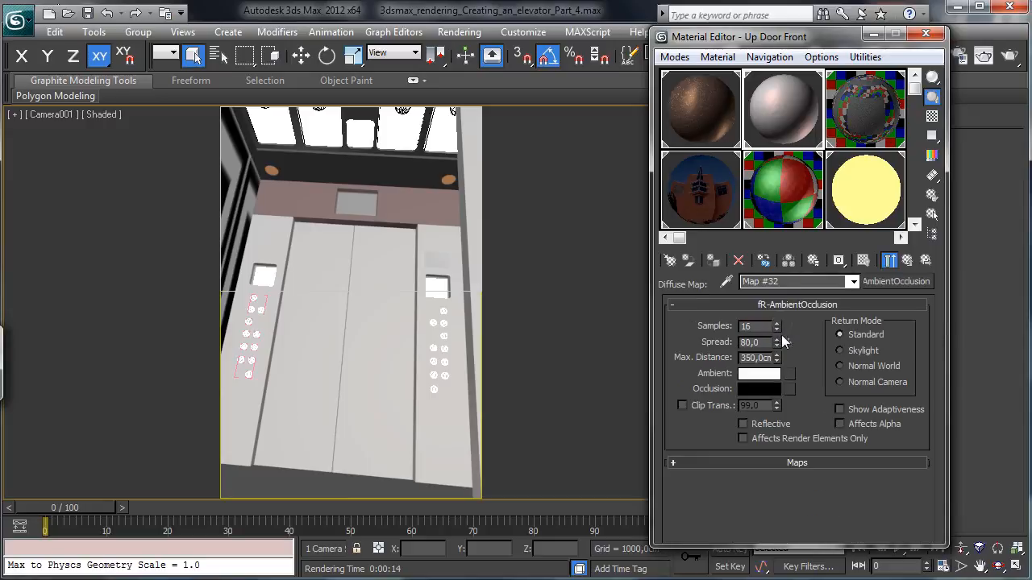
right_click(758, 376)
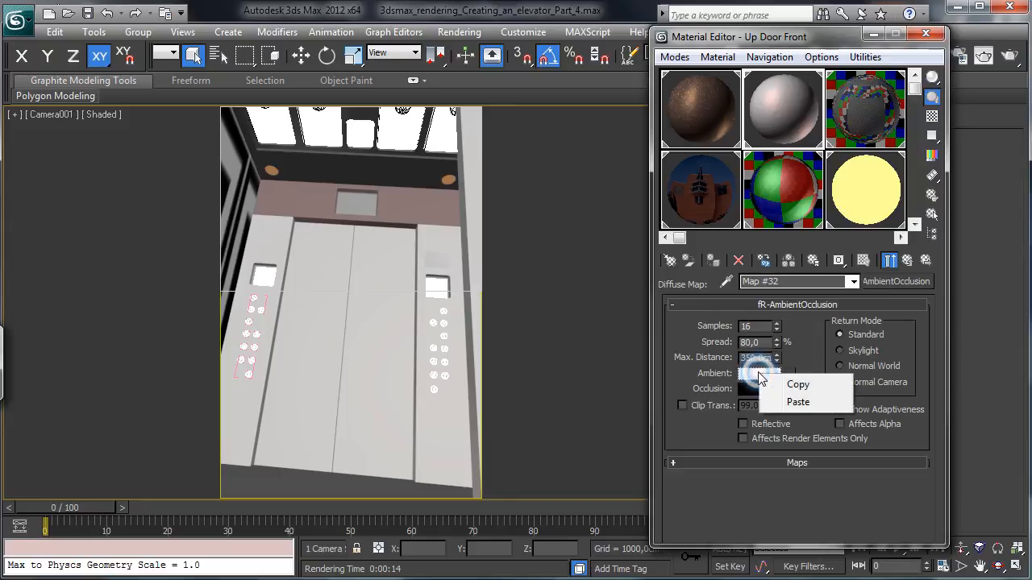
left_click(798, 403)
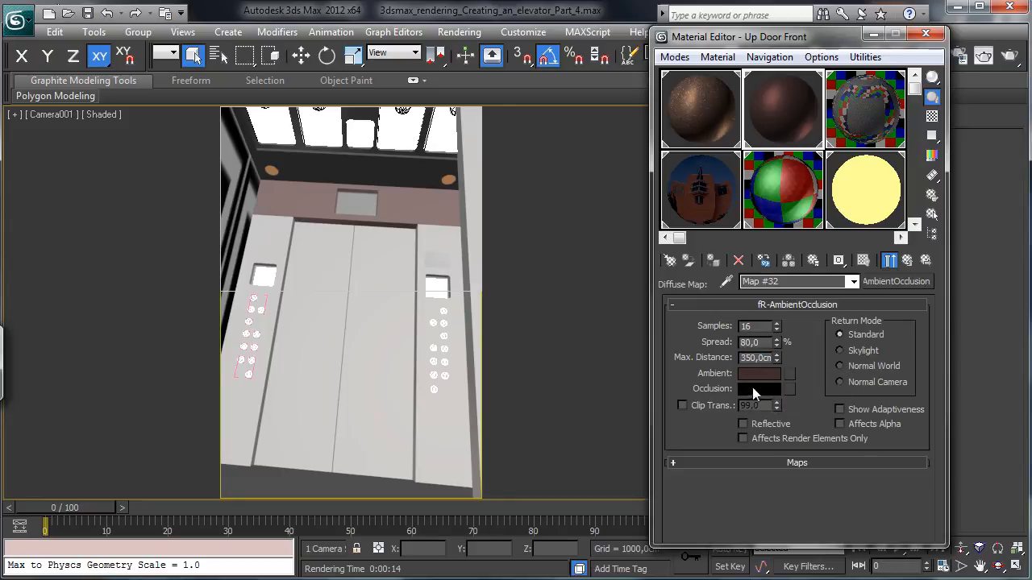
left_click(1009, 54)
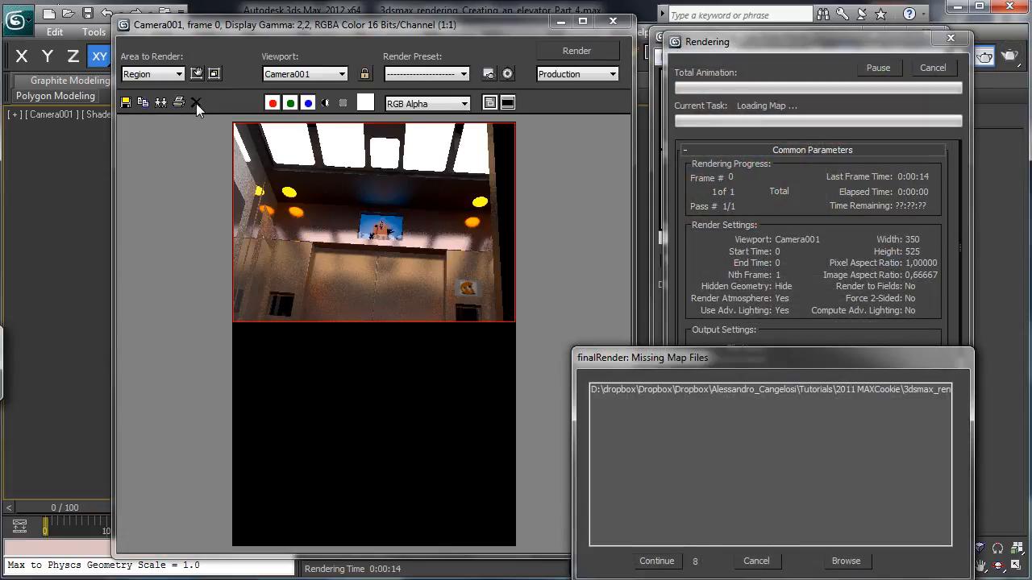
left_click(657, 562)
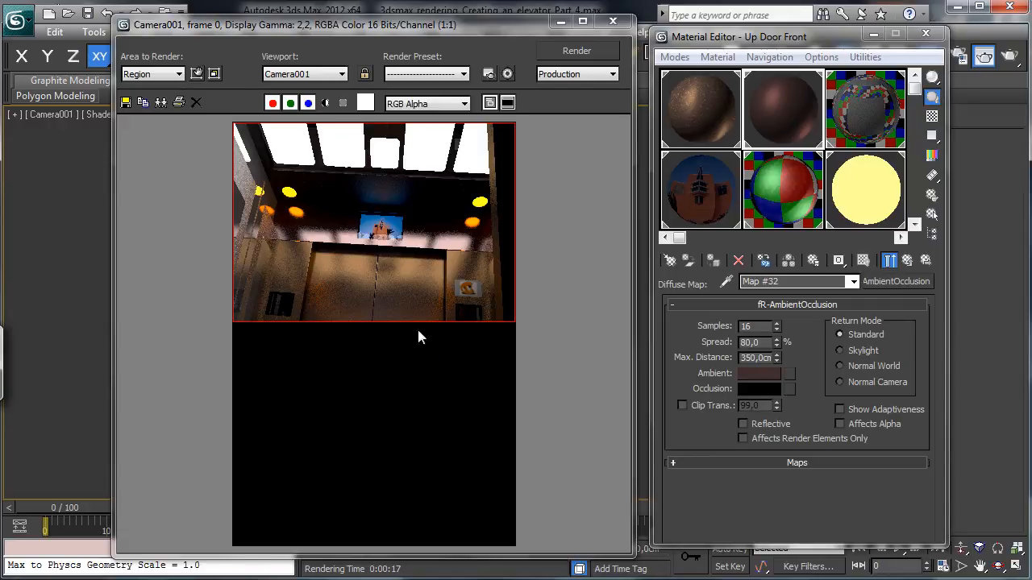
- Set the Wall material's Diffuse colour to black and its Reflect colour to pure white (value 255)
left_click(560, 22)
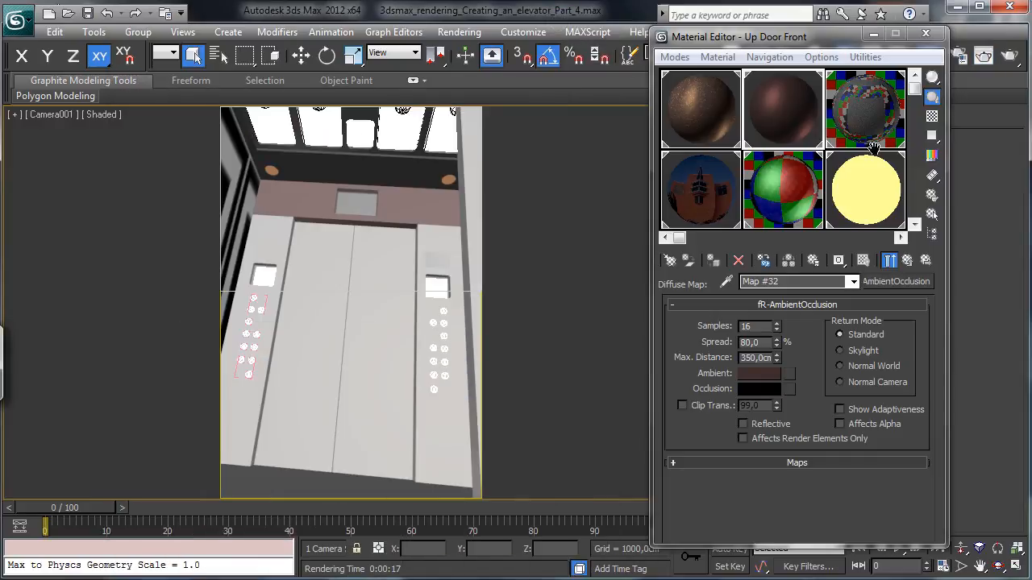
left_click(871, 123)
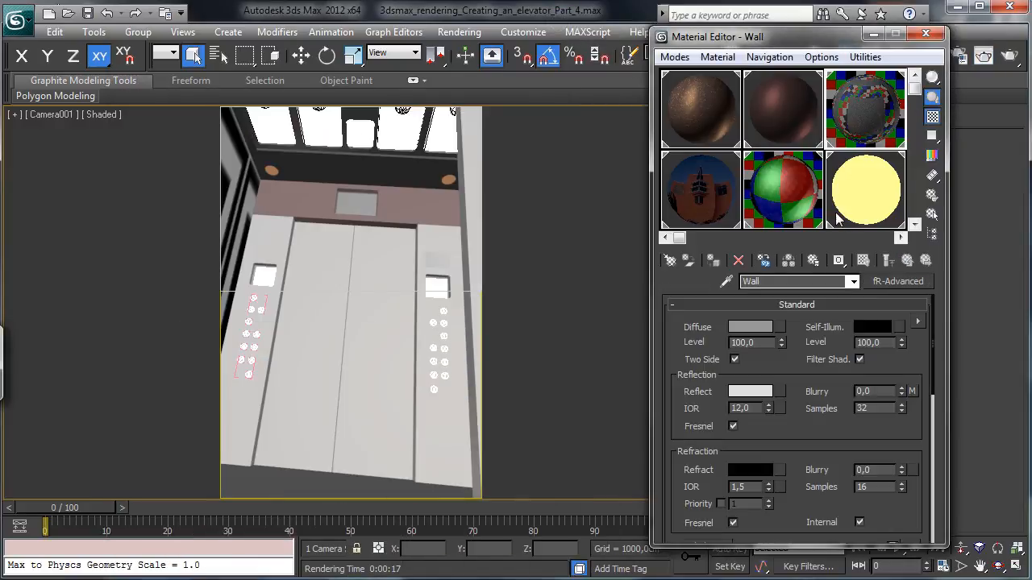
left_click(750, 327)
left_click_drag(597, 178, 439, 179)
left_click(591, 234)
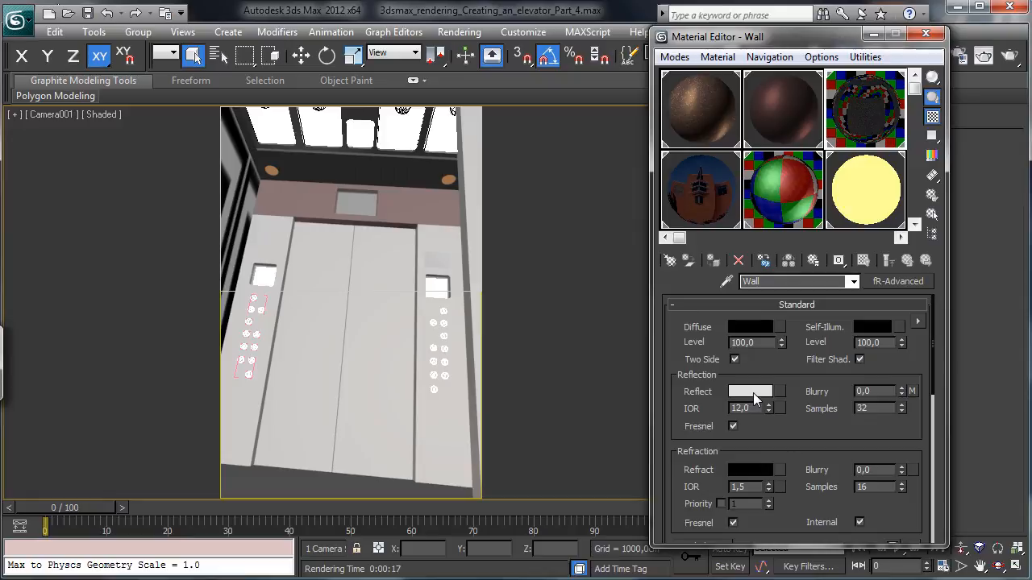
left_click(751, 392)
left_click_drag(604, 179, 624, 178)
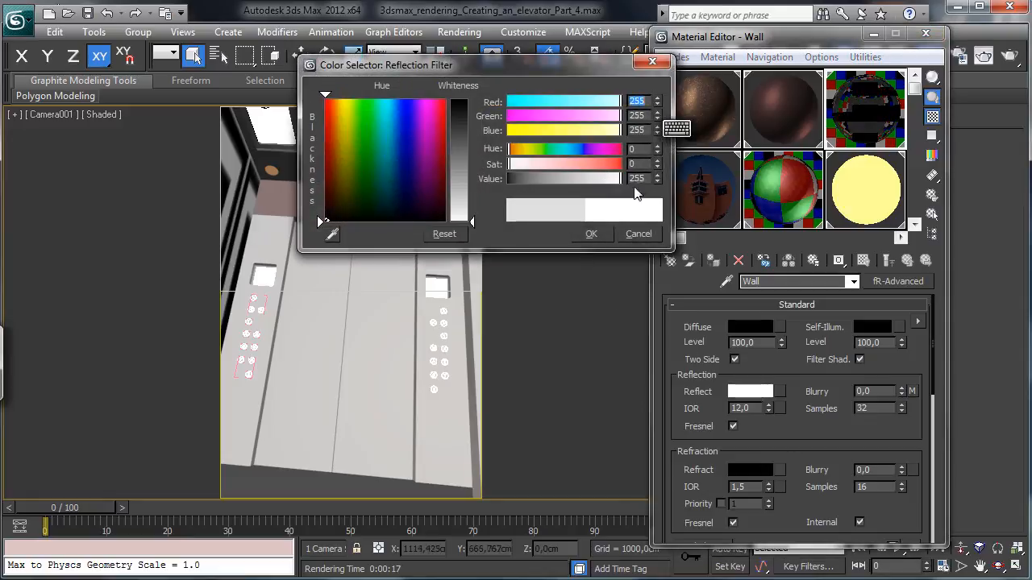
left_click(591, 234)
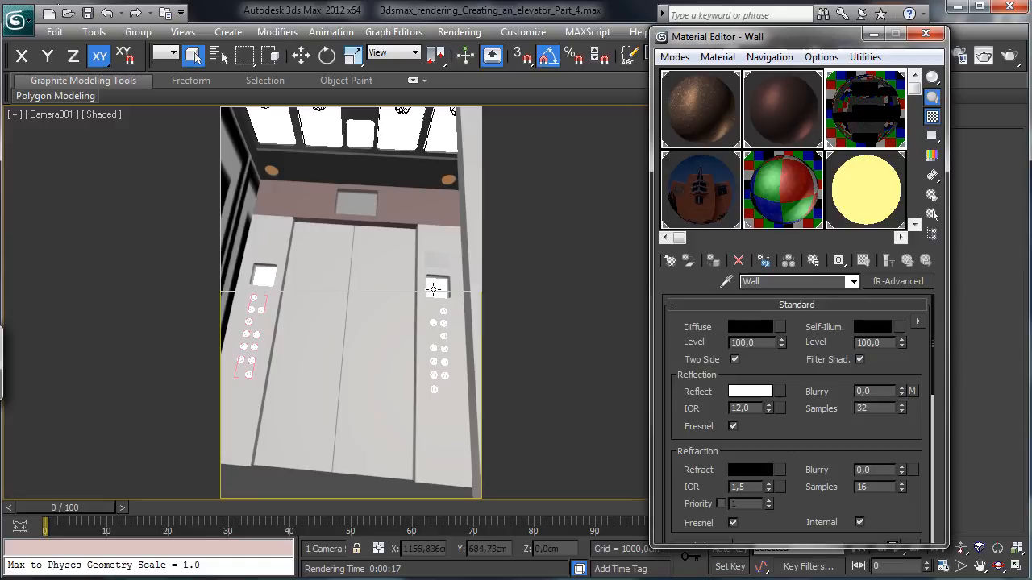
- Sample the White metal plate material from the elevator's wall plate into the first unused material slot
scroll(823, 148, "down", 1)
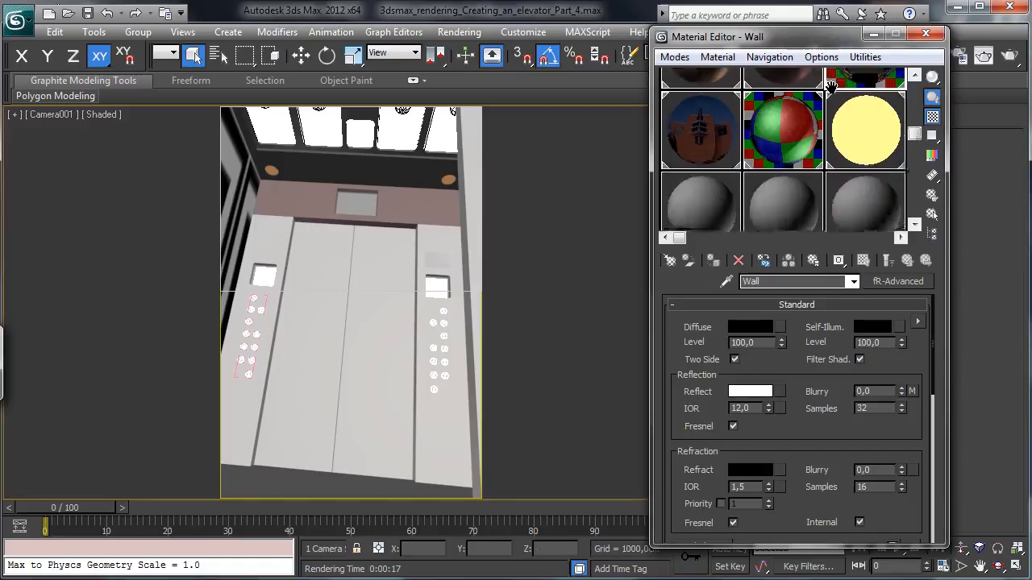
left_click(682, 195)
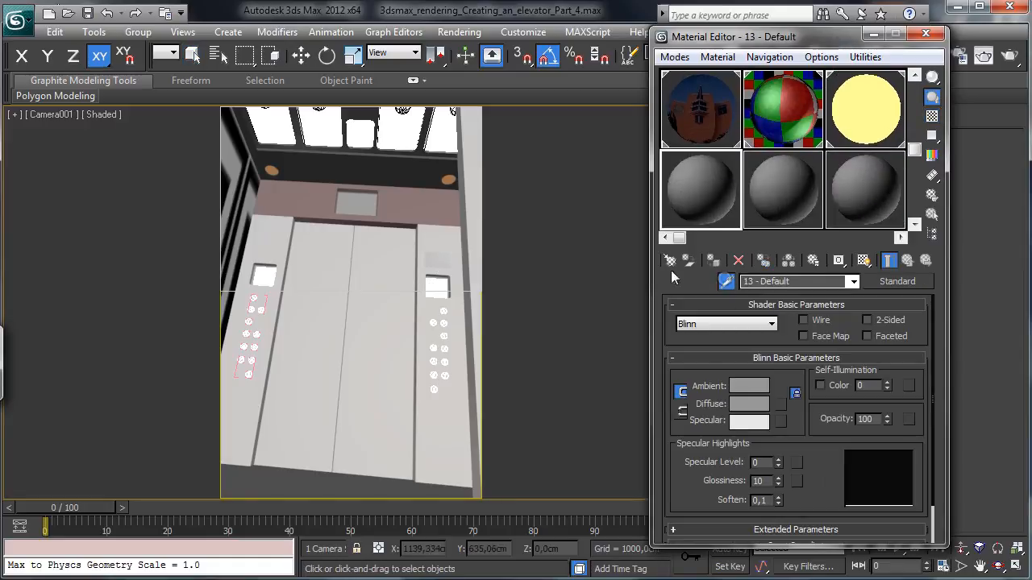
left_click(423, 252)
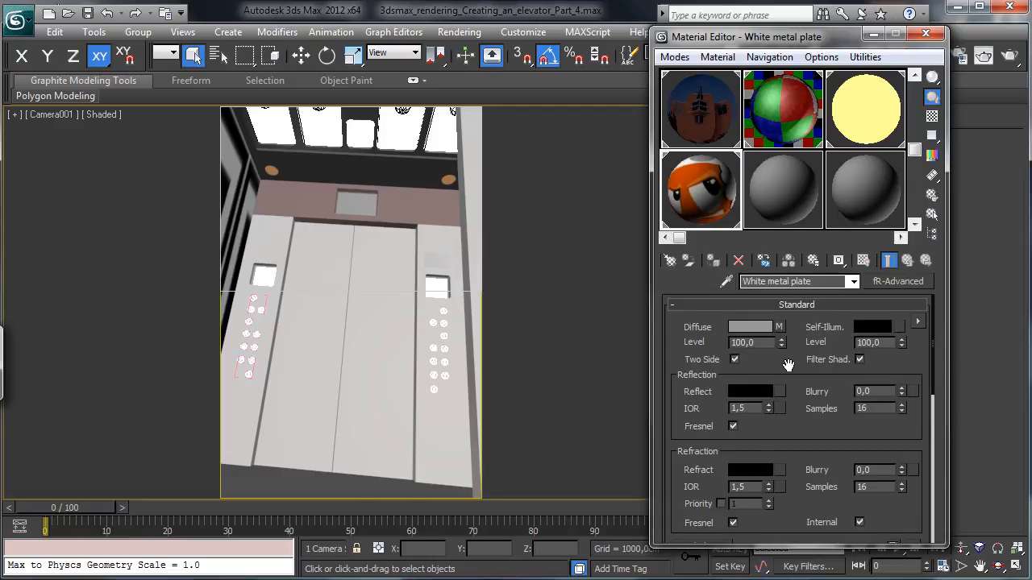
- Give the White metal plate material a light grey Reflect colour of value 214 and a reflection IOR of 6
left_click_drag(790, 367, 786, 347)
left_click(749, 371)
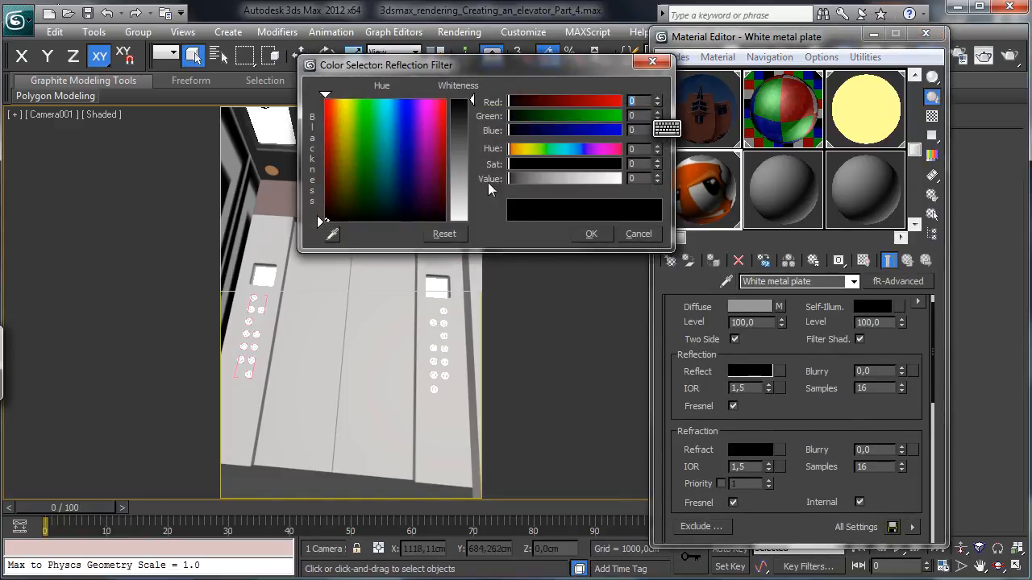
left_click_drag(540, 187, 603, 181)
left_click(589, 235)
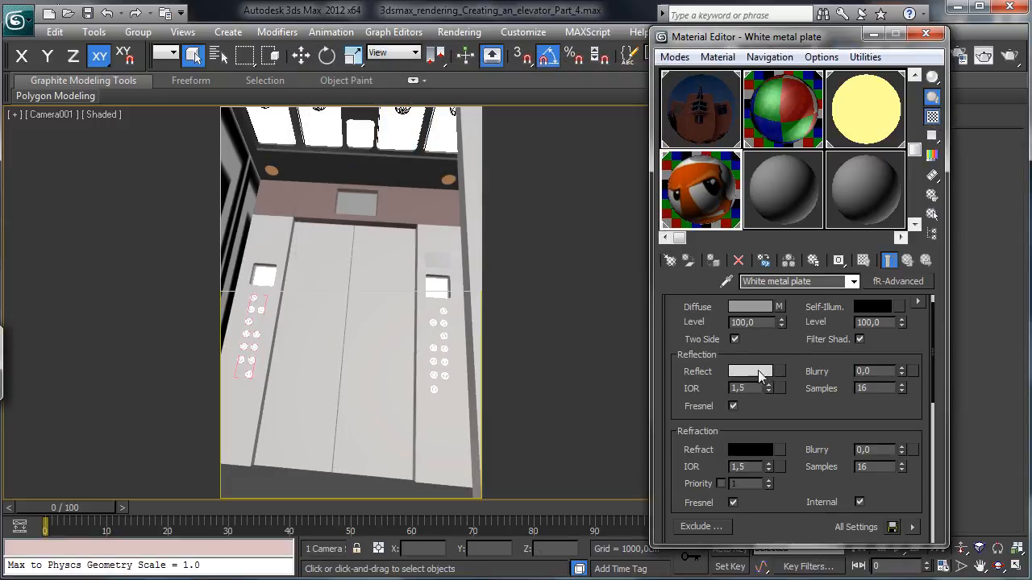
left_click_drag(754, 388, 701, 388)
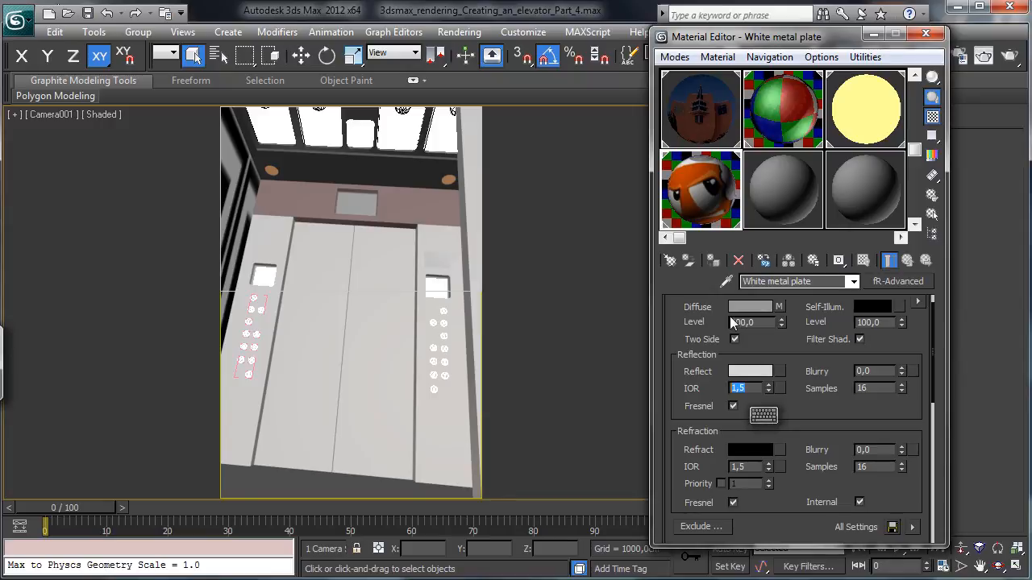
type("6")
key("Return")
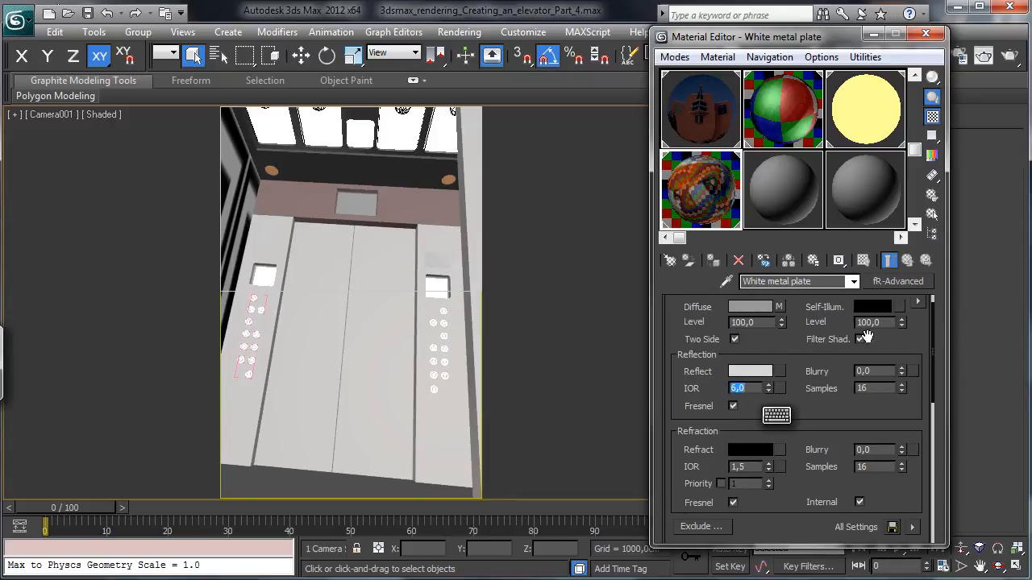
- Set the White metal plate's Specular Level to 31 and Glossiness to 28, and enable Anisotropy
left_click_drag(838, 420, 820, 289)
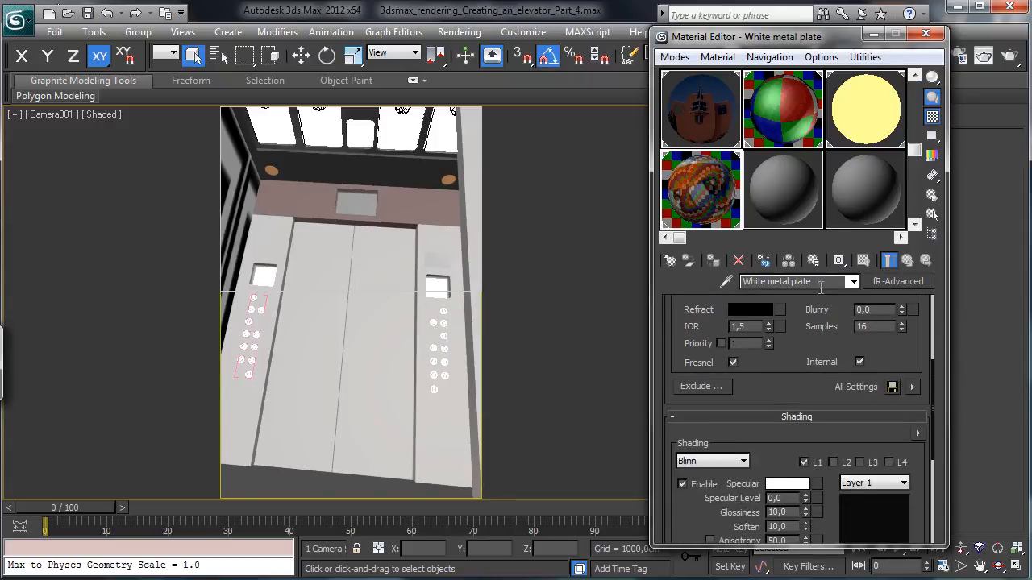
mouse_move(788, 474)
left_mouse_down()
mouse_move(798, 407)
mouse_move(806, 430)
left_mouse_up()
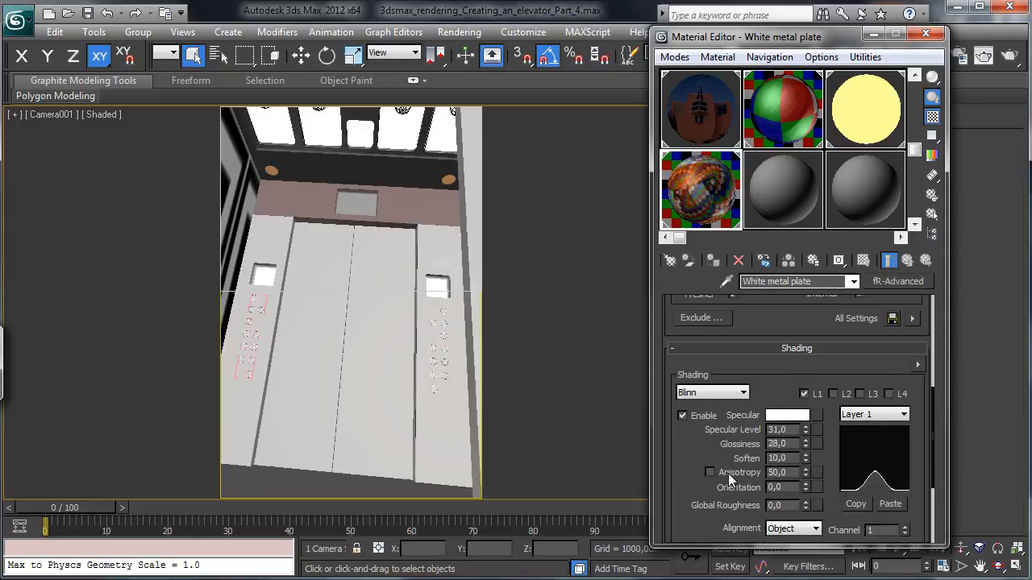
left_click(708, 473)
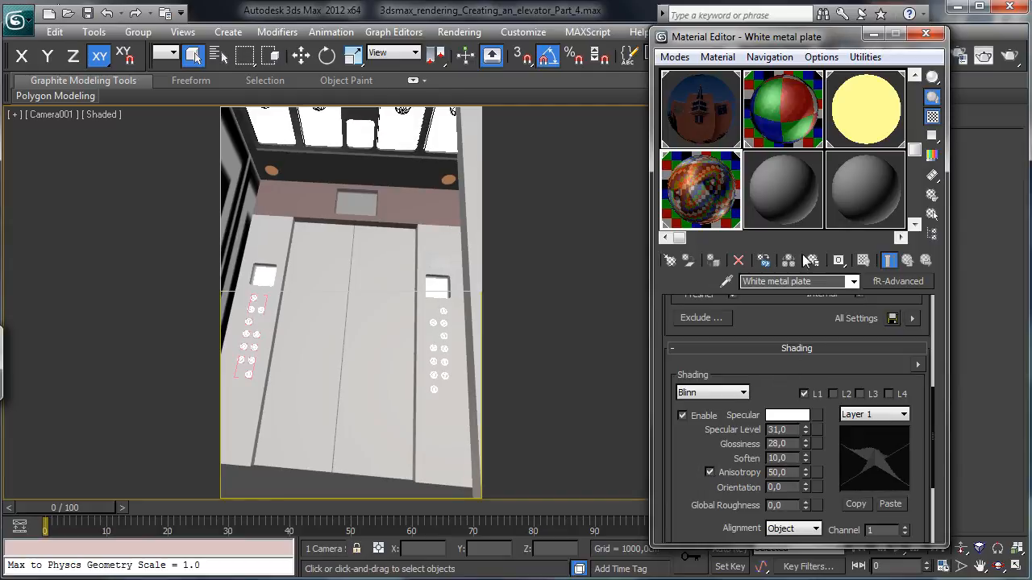
- Shrink the render region to the area around the orange picture plate beside the door and render it, continuing past missing maps
left_click(983, 54)
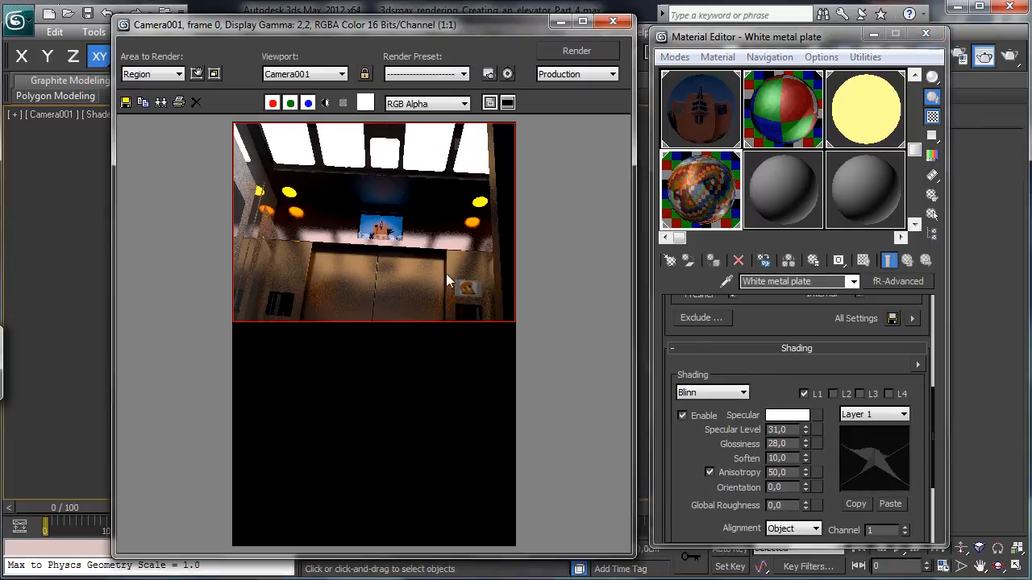
left_click(197, 73)
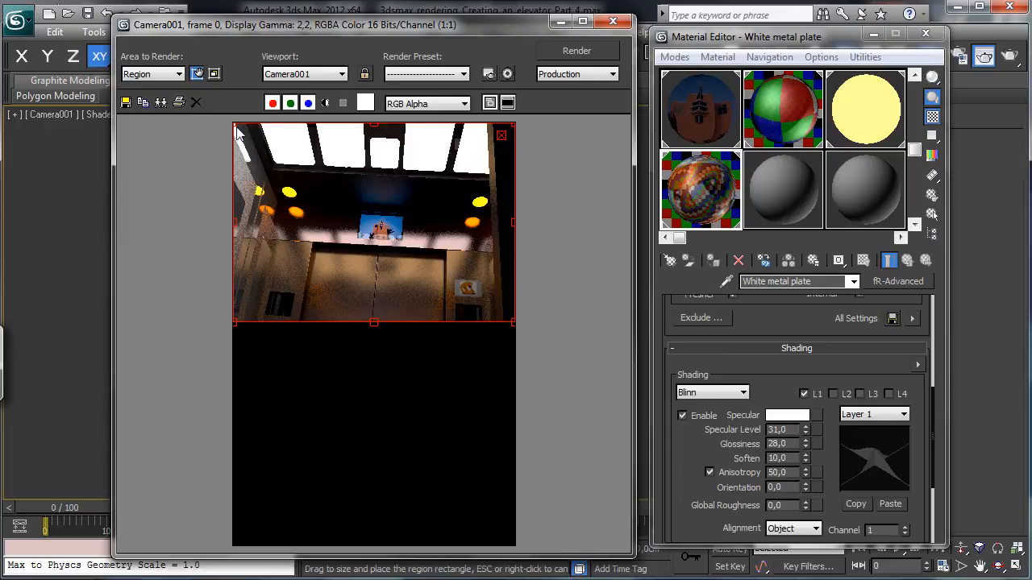
left_click_drag(231, 120, 400, 226)
left_click(197, 75)
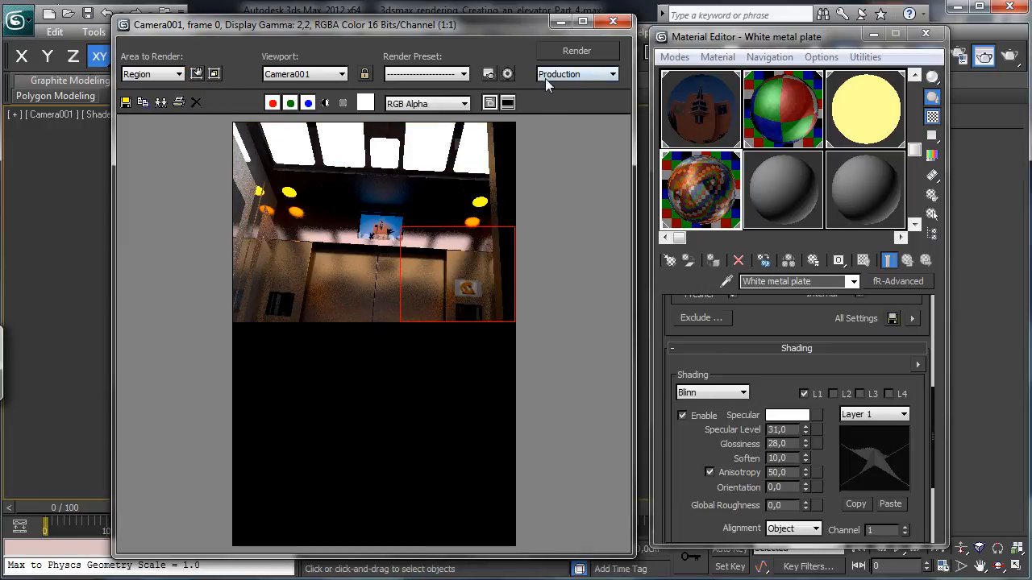
left_click(557, 52)
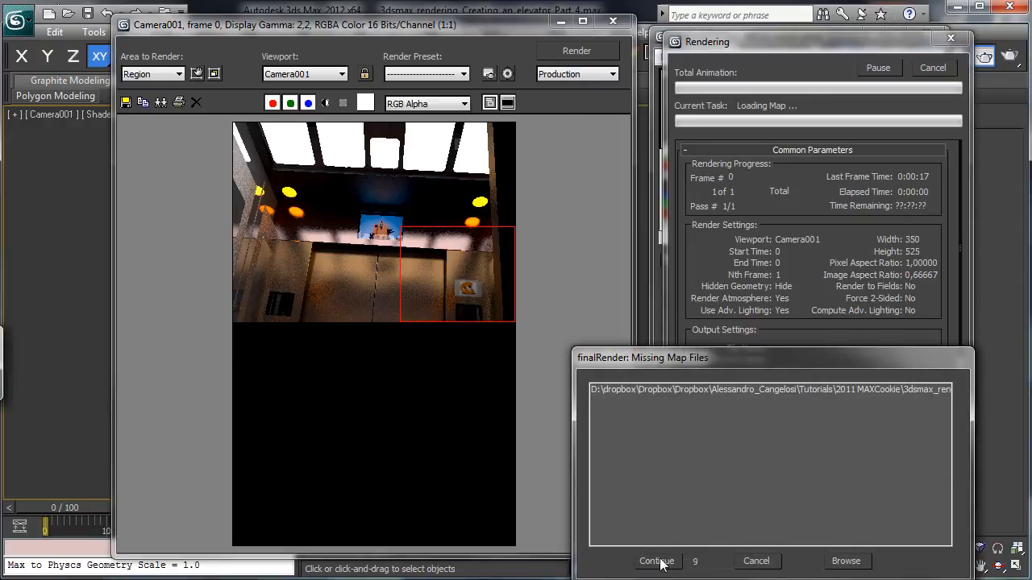
left_click(657, 562)
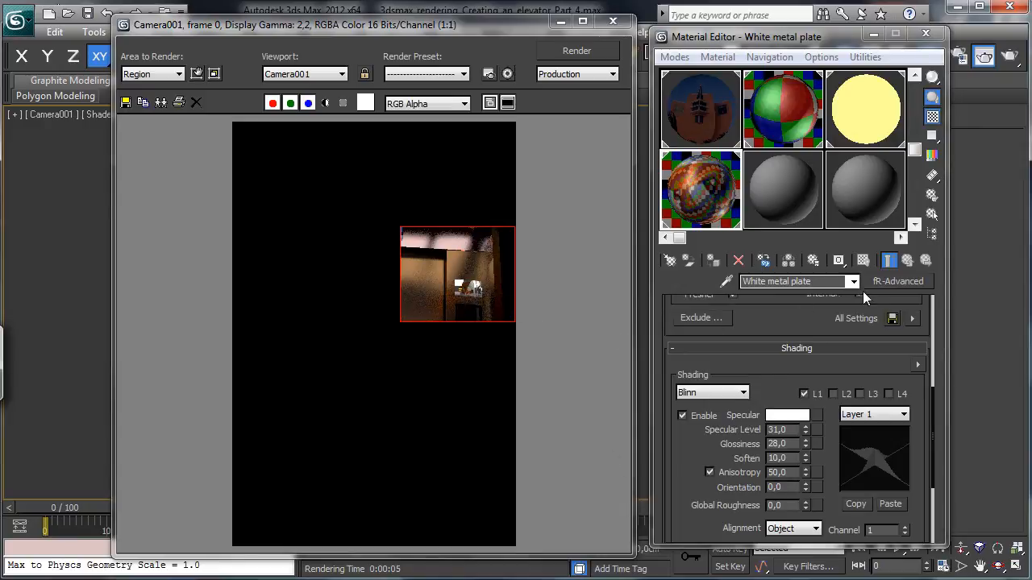
- Darken the White metal plate's Reflect colour to value 89 and render the region again
left_click_drag(798, 317, 783, 457)
left_click_drag(790, 336, 789, 430)
left_click(756, 392)
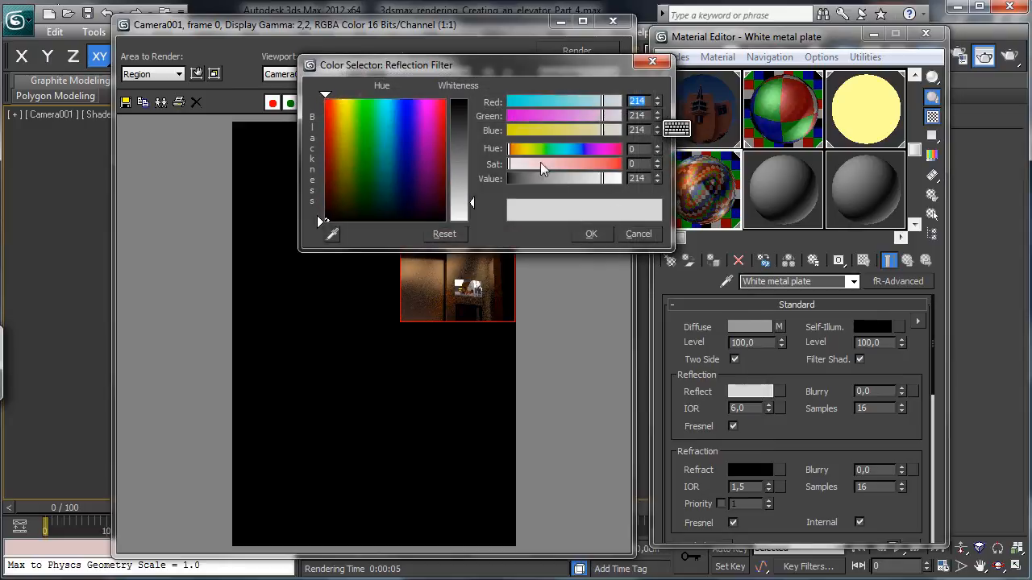
left_click(590, 233)
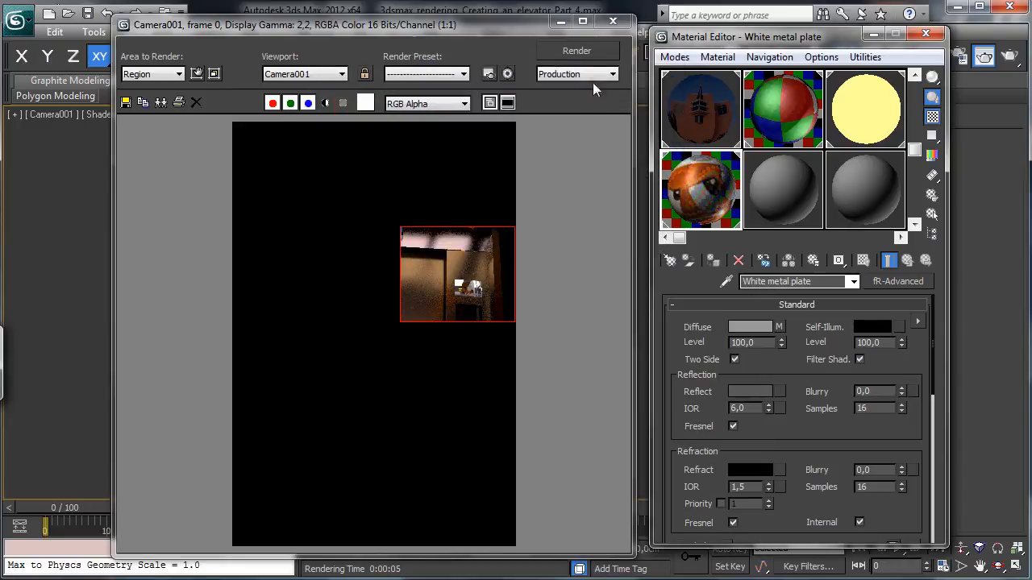
left_click(591, 57)
left_click(671, 561)
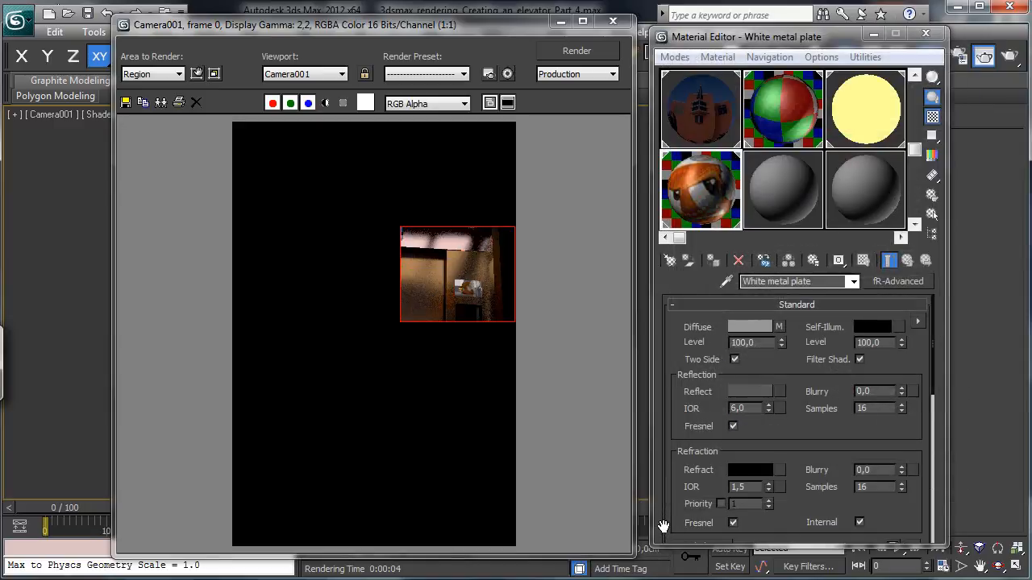
- Set the White metal plate's reflection Blurry value to 50 and render the region
double_click(877, 390)
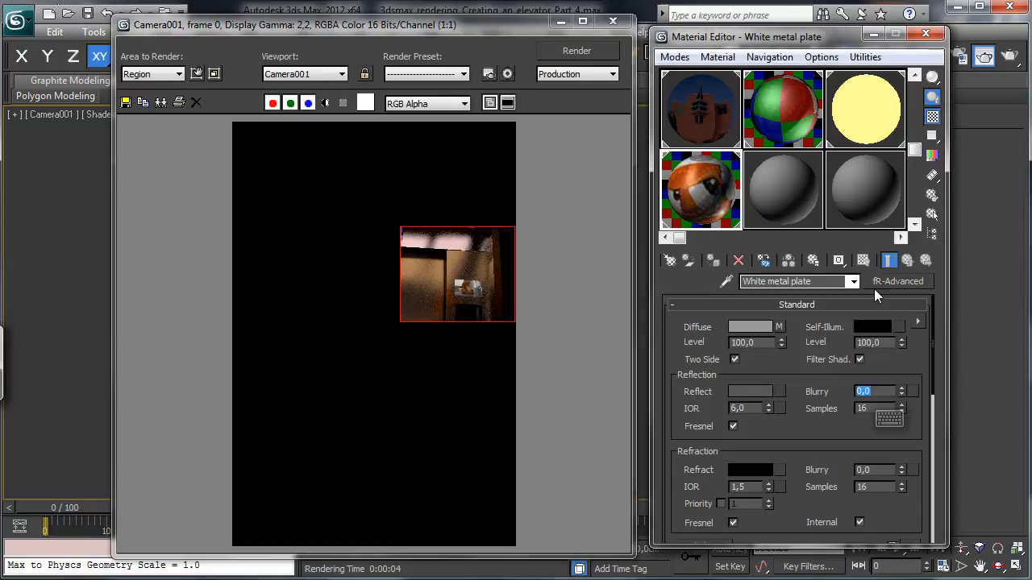
type("50")
key("Return")
key("shift+q")
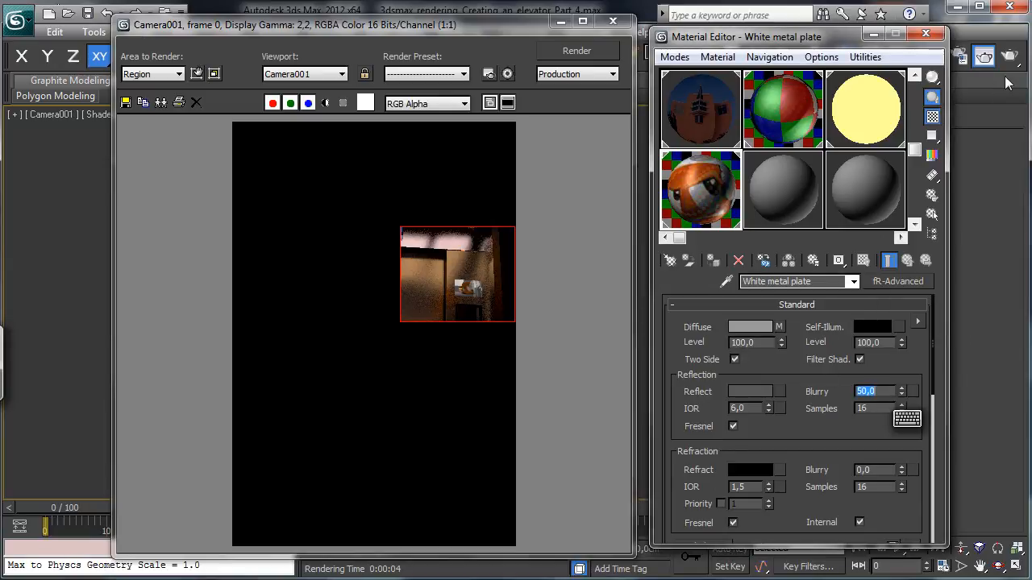
left_click(655, 561)
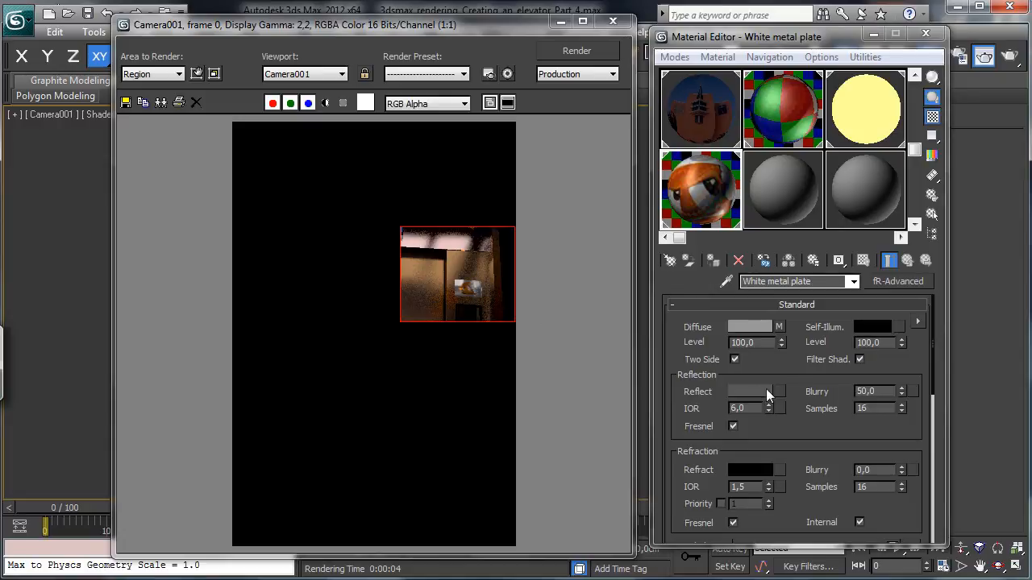
- Set the White metal plate's reflection Blurry to 60, darken its Reflect colour further and render the region
double_click(879, 391)
type("60")
key("Return")
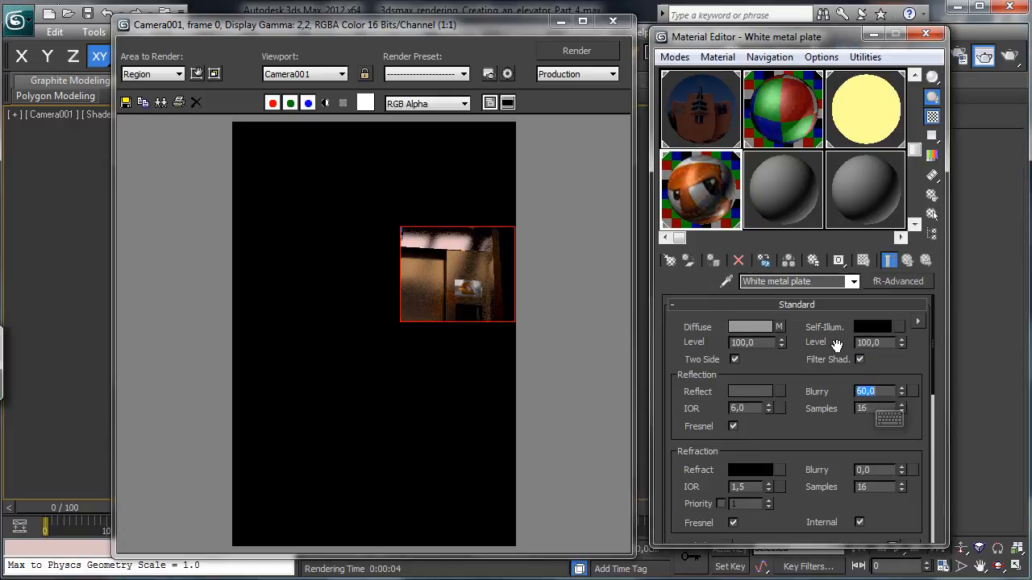
left_click(740, 391)
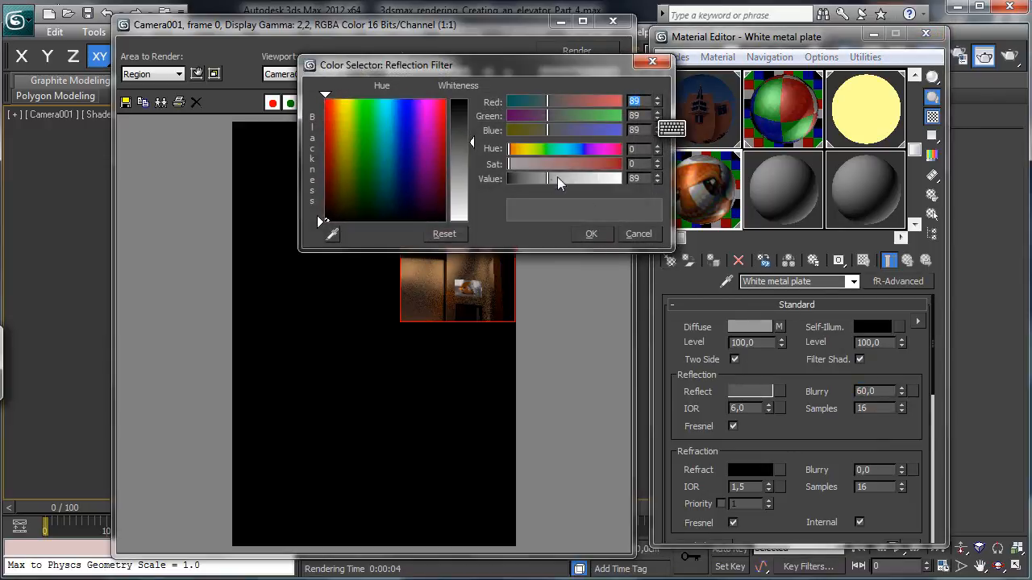
left_click(591, 233)
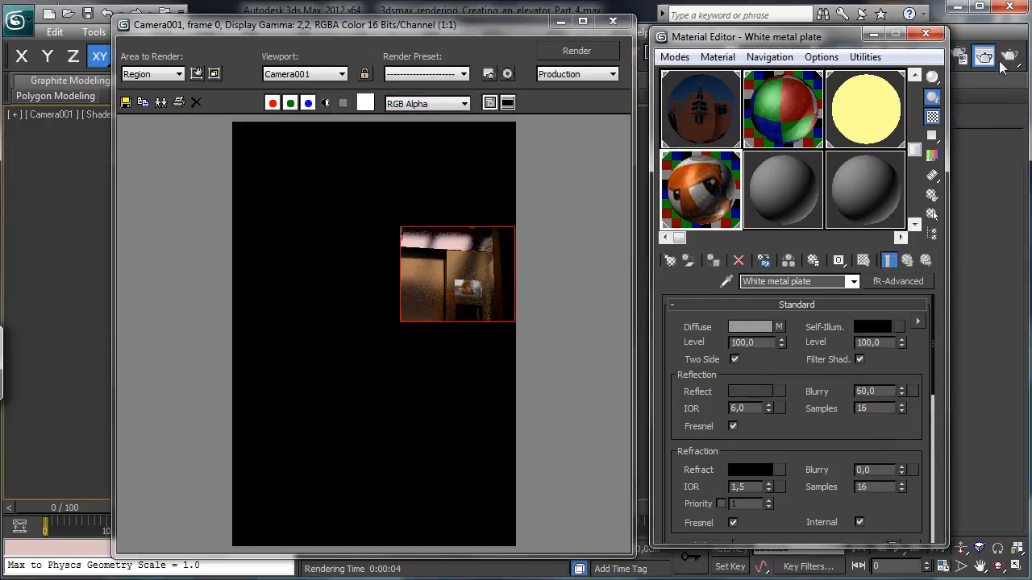
left_click(988, 63)
left_click(674, 560)
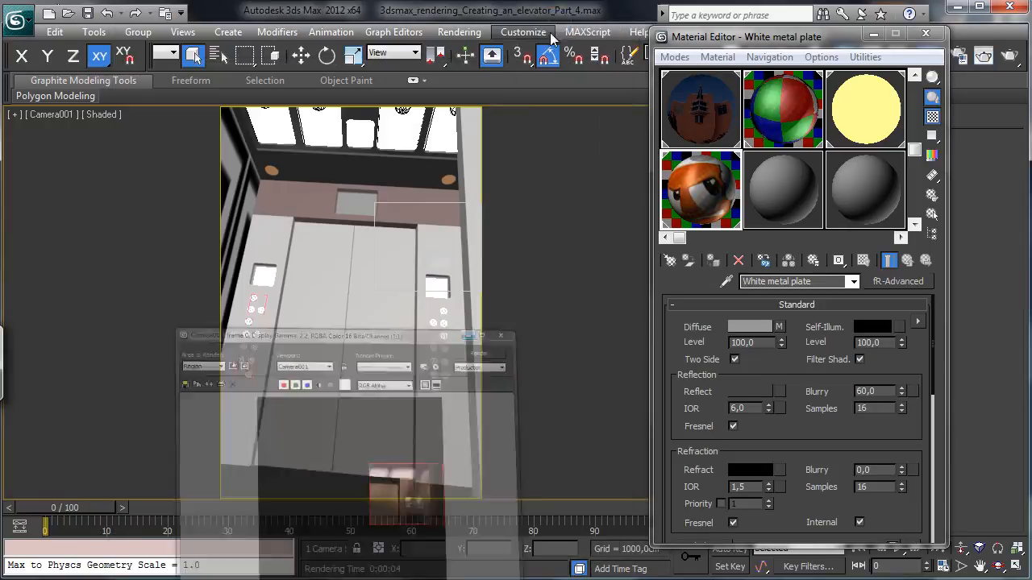
- Switch the render area from Region to View, render the whole Camera001 frame, and minimize the render and material windows
left_click(561, 22)
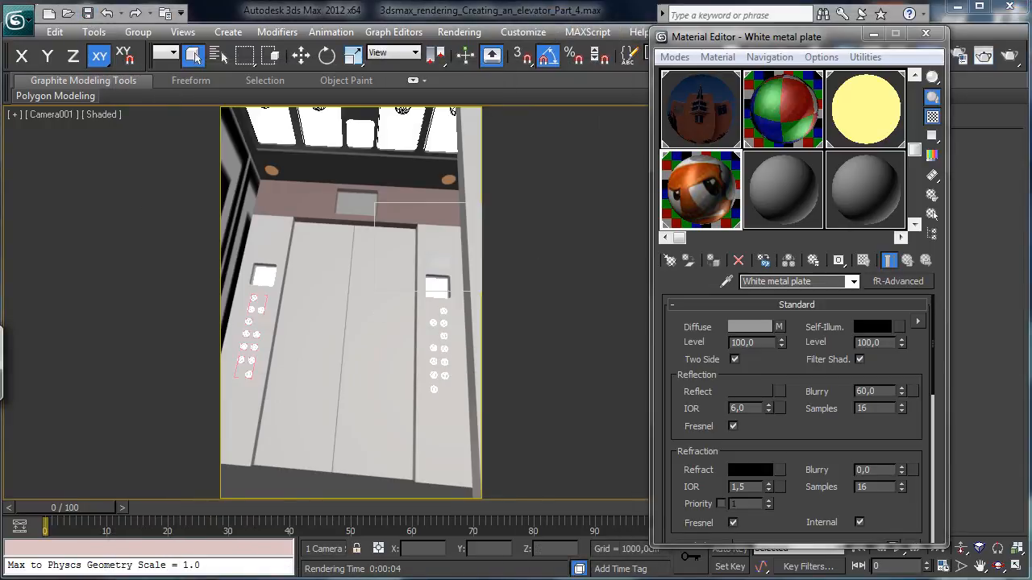
left_click(985, 55)
left_click(150, 74)
left_click(149, 89)
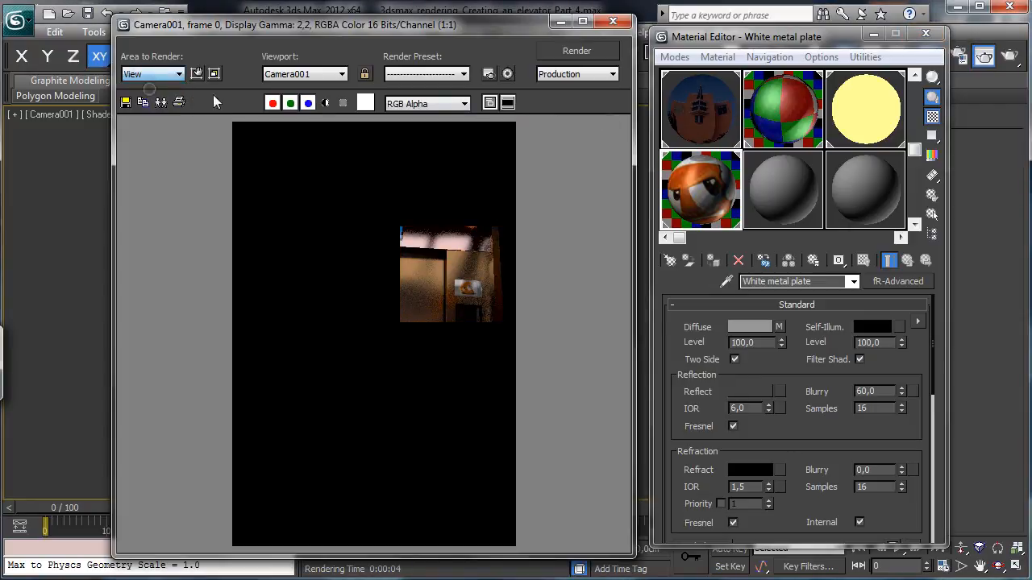
left_click(577, 53)
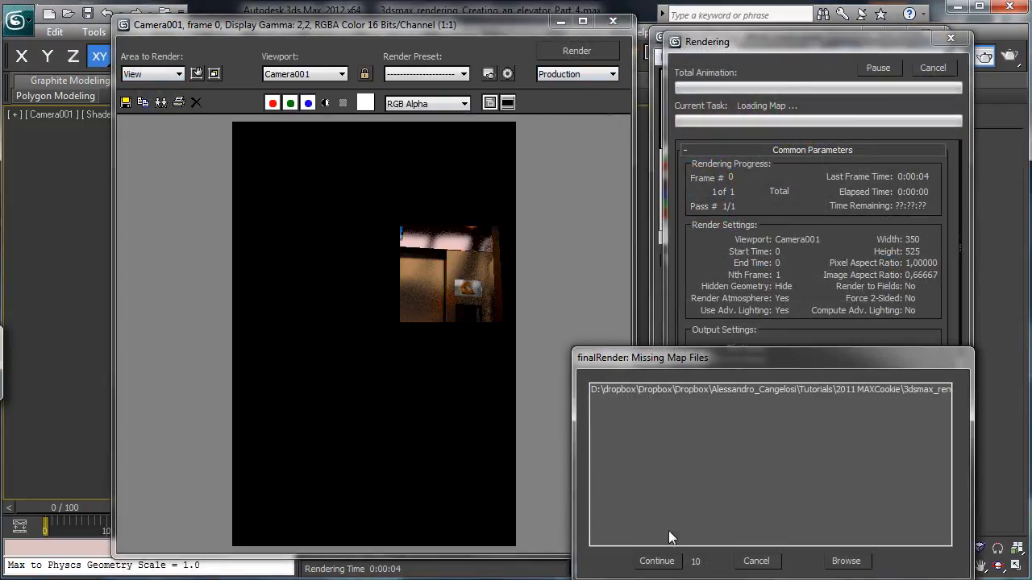
left_click(656, 561)
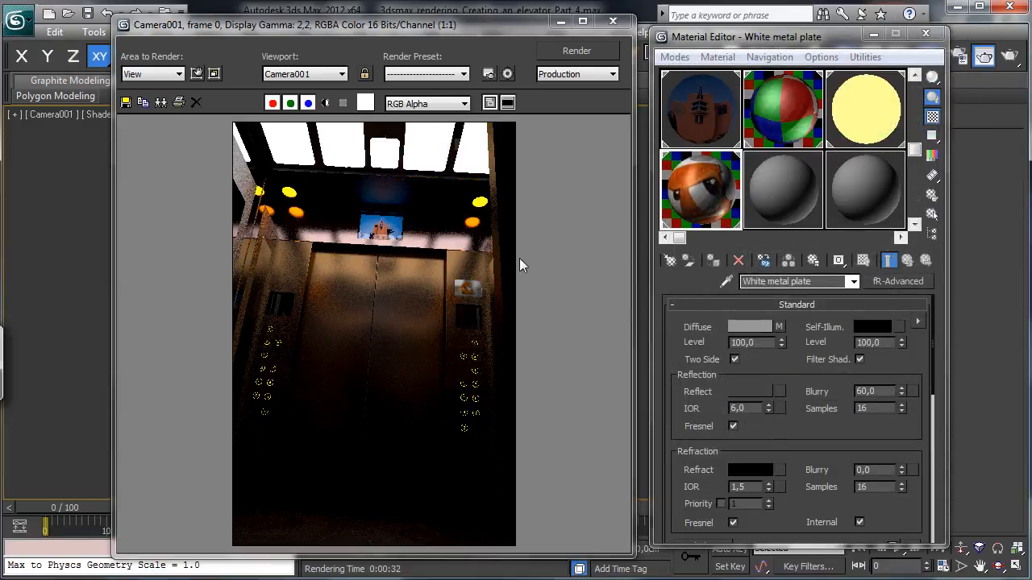
left_click(873, 33)
left_click(560, 19)
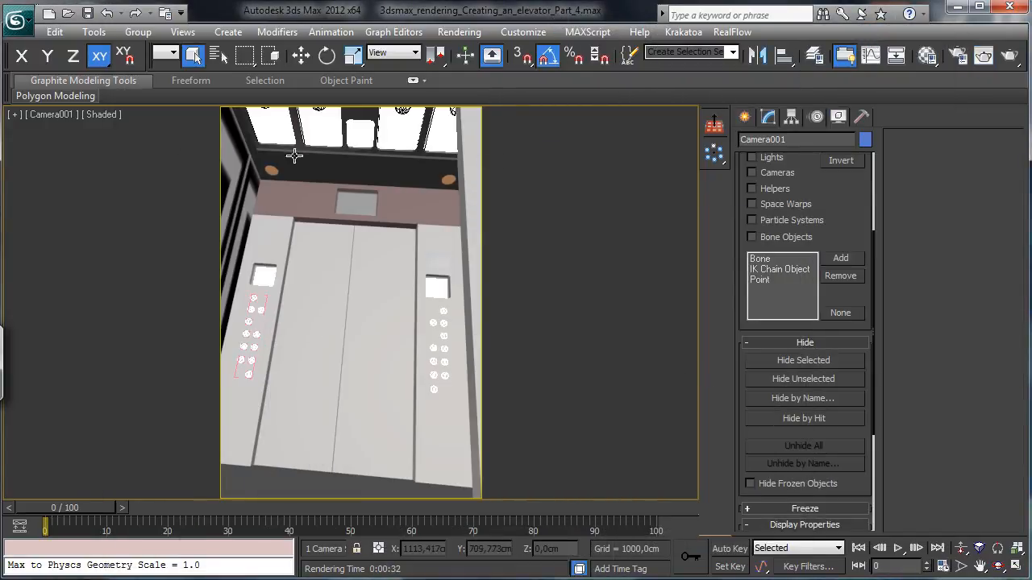
- Set Camera001's fR Physical Camera Midtones to 0,9 and Shadows to 51,8, with its render preview refreshed
left_click(769, 118)
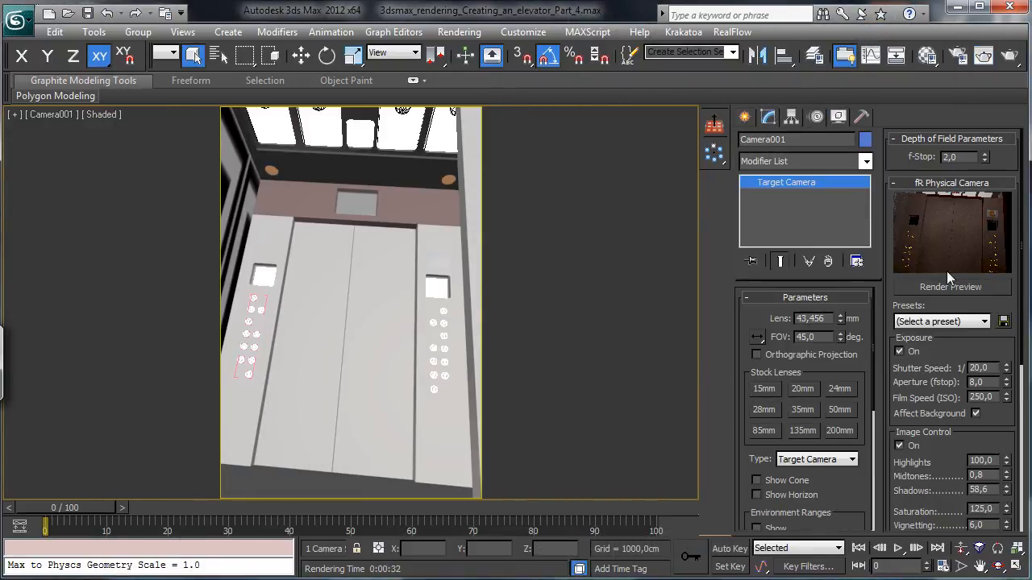
left_click(947, 287)
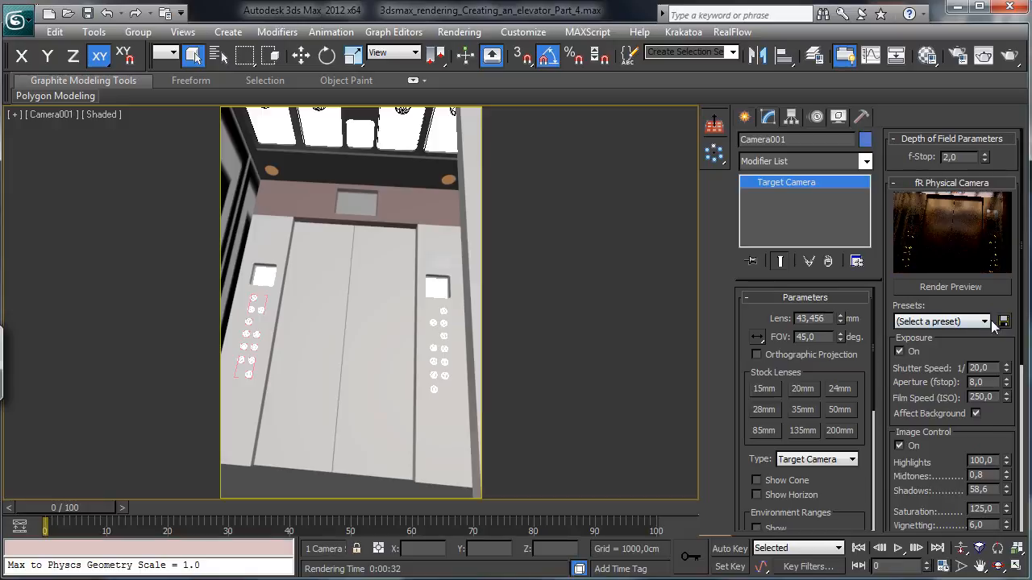
double_click(978, 475)
type("1")
key("Return")
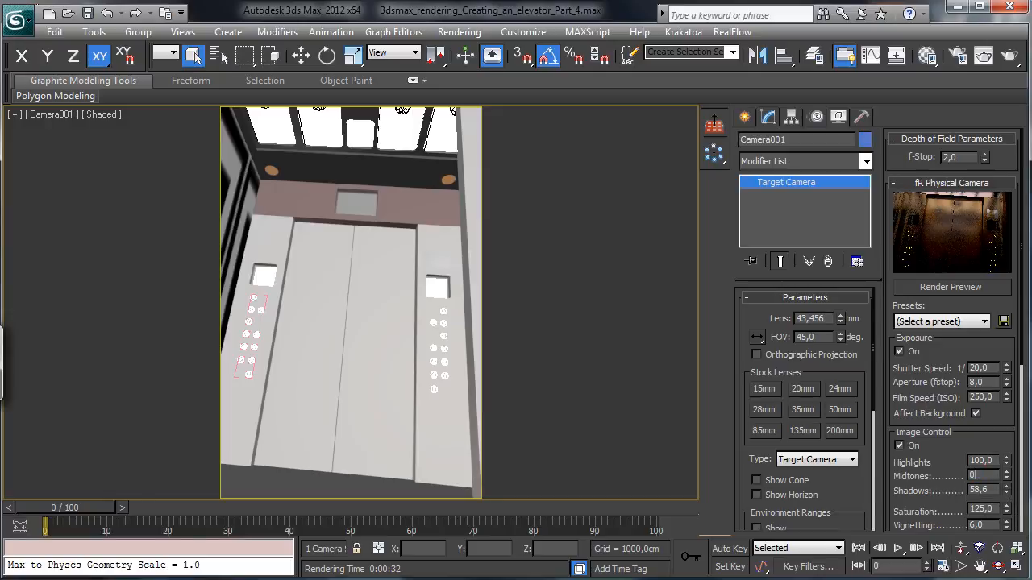
type("0,9")
key("Return")
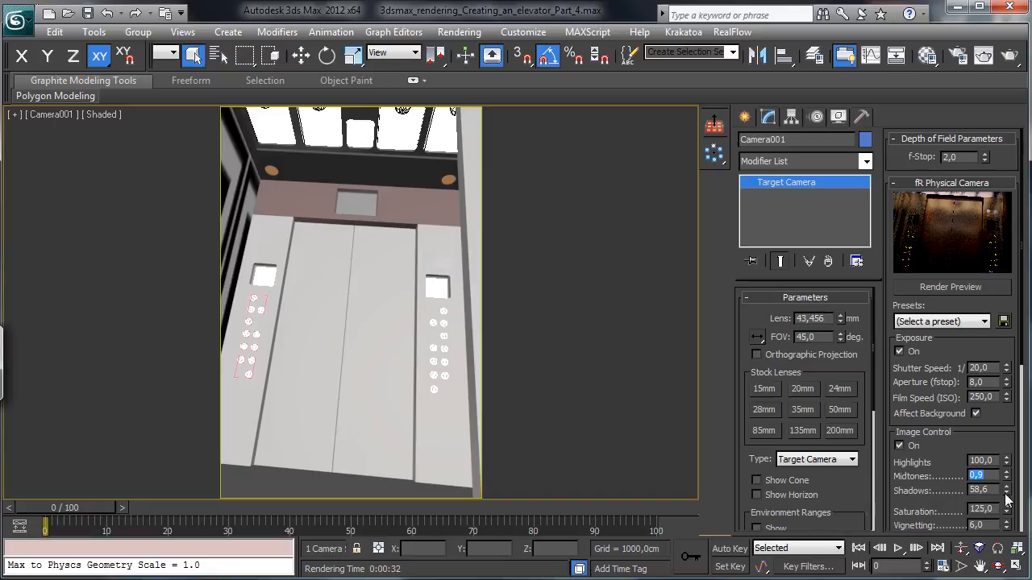
left_click_drag(1005, 492, 1008, 538)
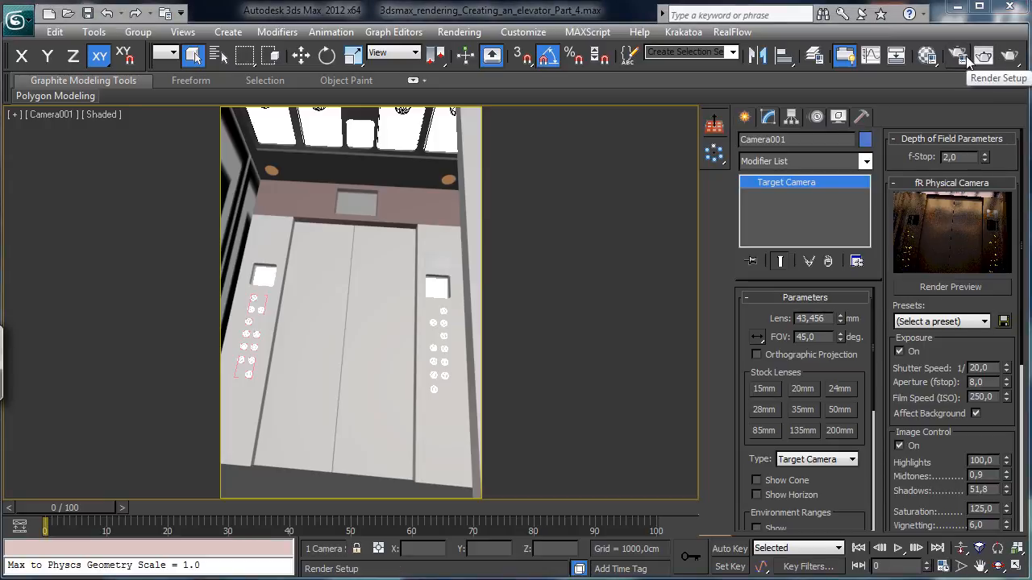
- Sample the Floor number material from the display on the elevator's right-hand panel into the empty 14 - Default material slot
left_click(435, 287)
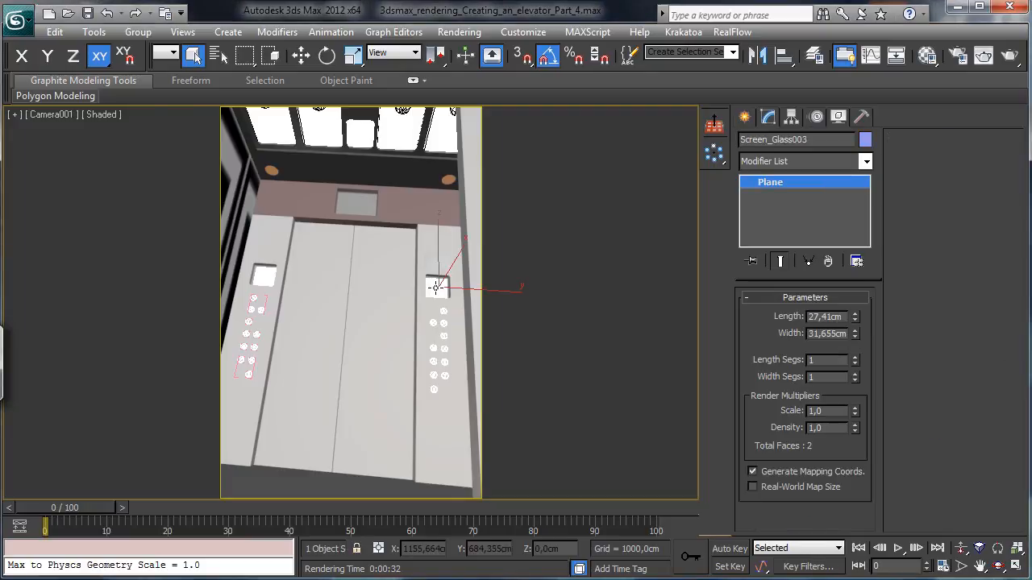
left_click(817, 117)
key("ctrl+d")
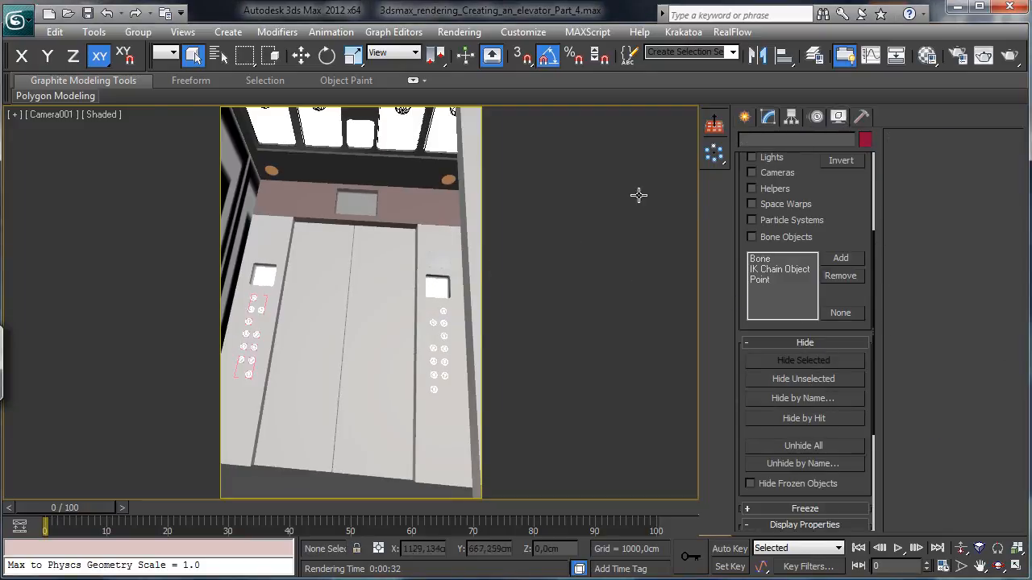
left_click(927, 55)
left_click(802, 207)
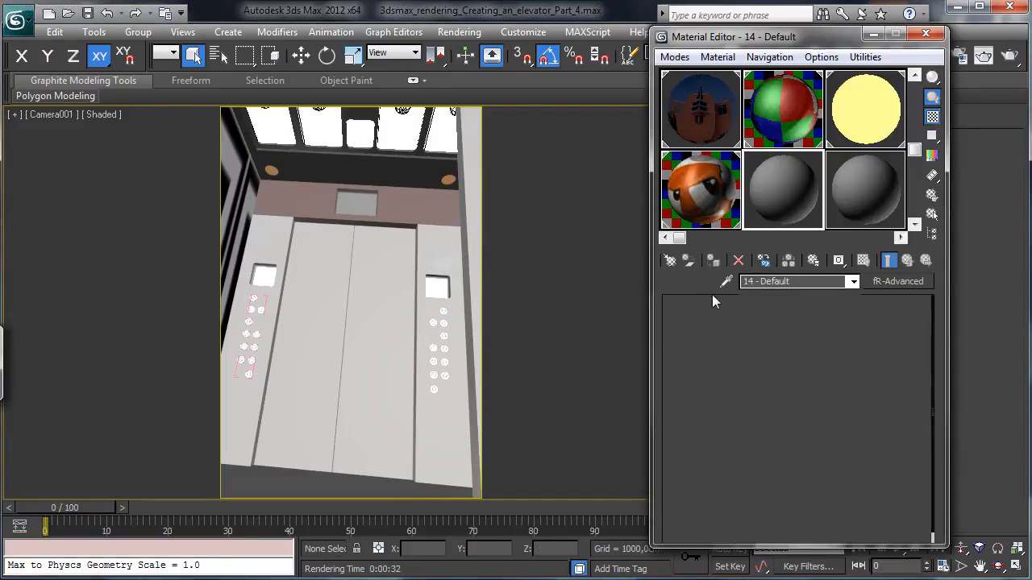
left_click(726, 281)
left_click(426, 276)
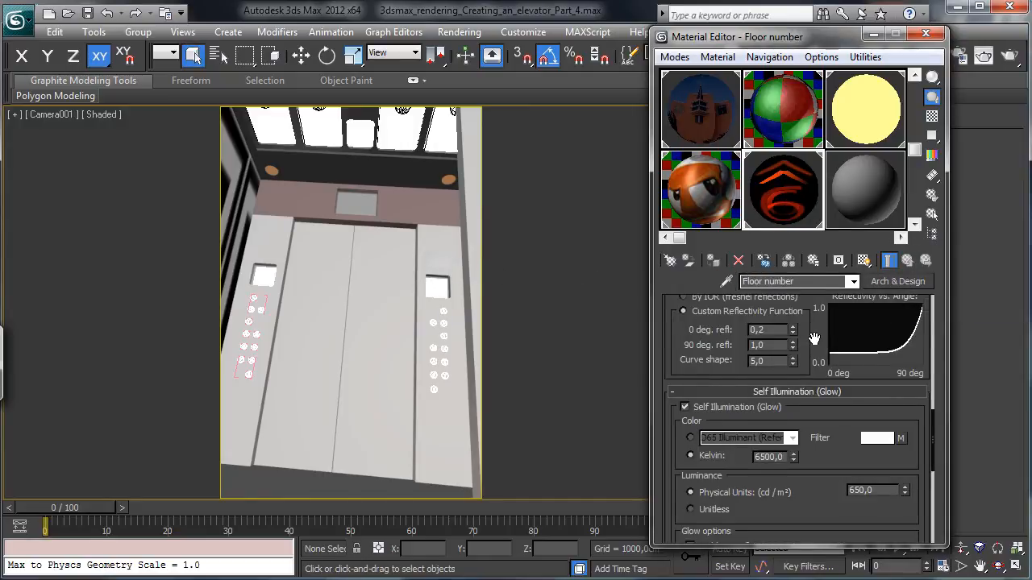
- Copy the Floor number material's self-illumination filter map and change the material type from Arch & Design to fR-Light
left_click_drag(814, 338, 813, 336)
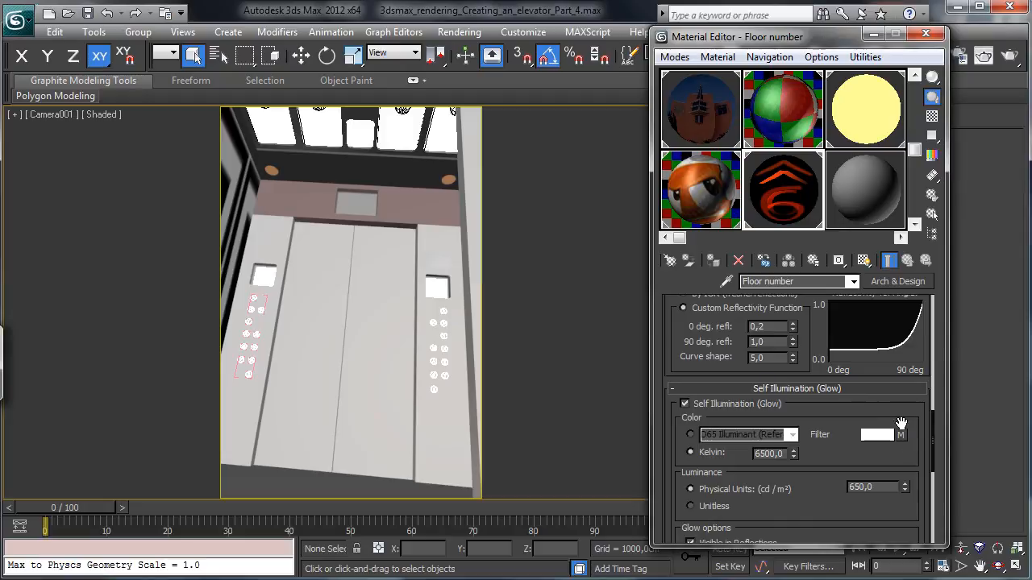
right_click(901, 438)
left_click(933, 461)
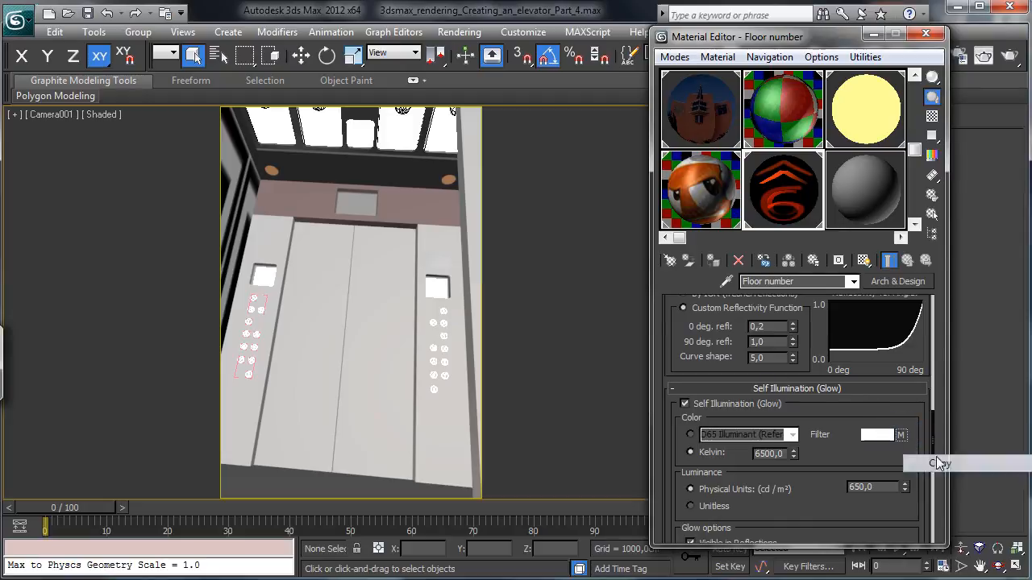
left_click(893, 279)
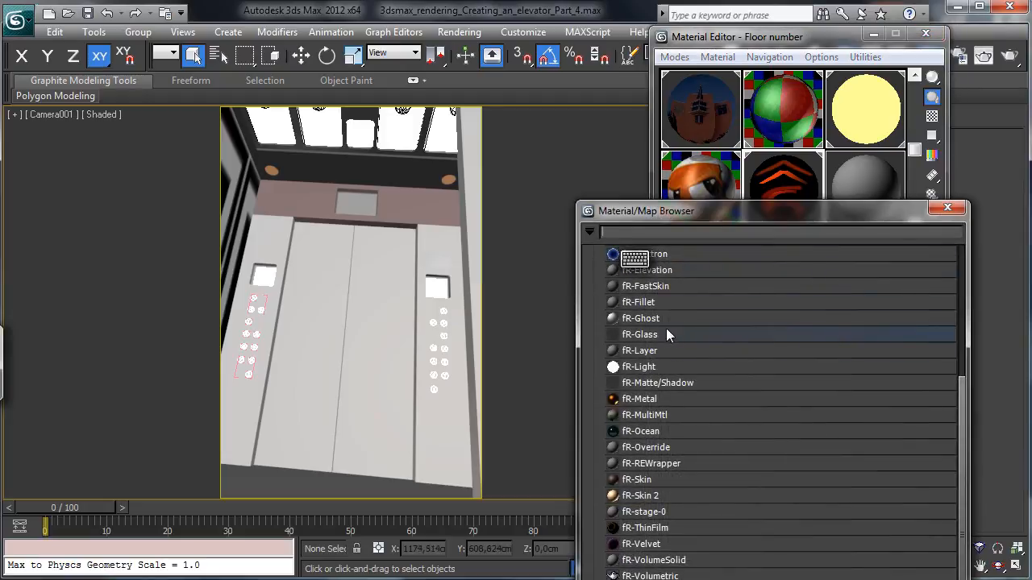
double_click(654, 368)
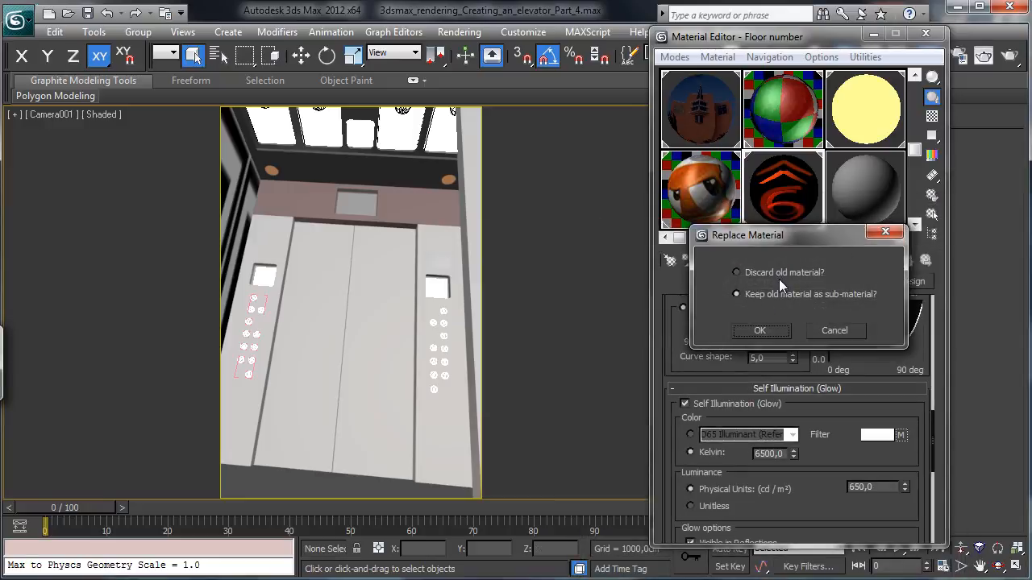
left_click(761, 330)
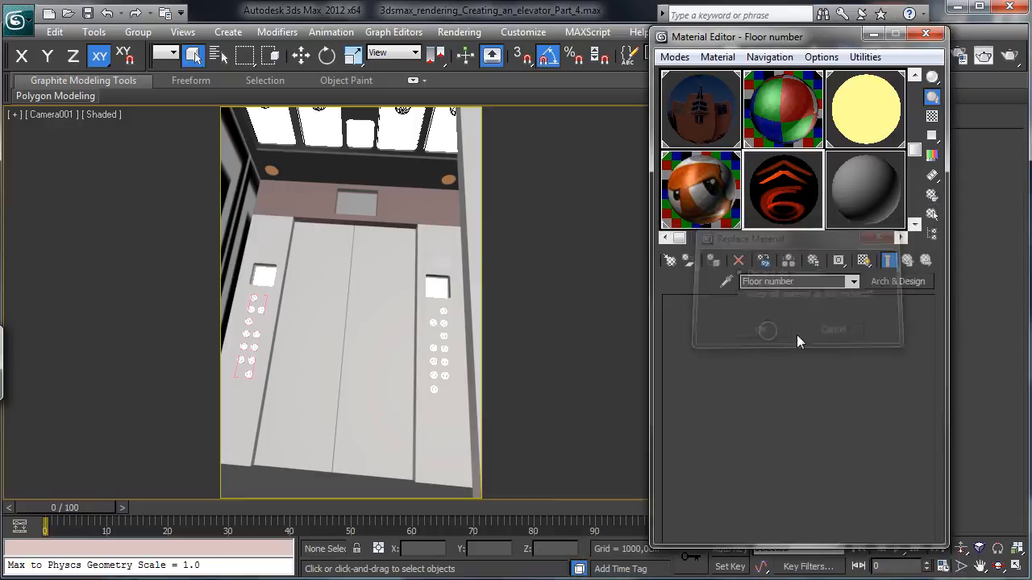
- Switch the Floor number light material to Texture and paste the copied Floor_number_texture.jpg map into it
left_click(719, 433)
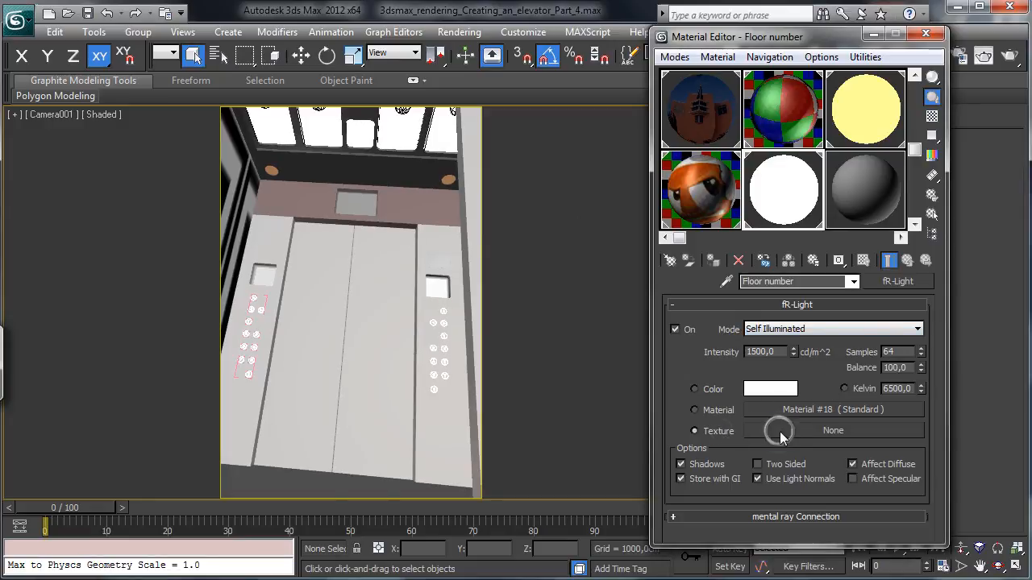
right_click(780, 433)
left_click(821, 444)
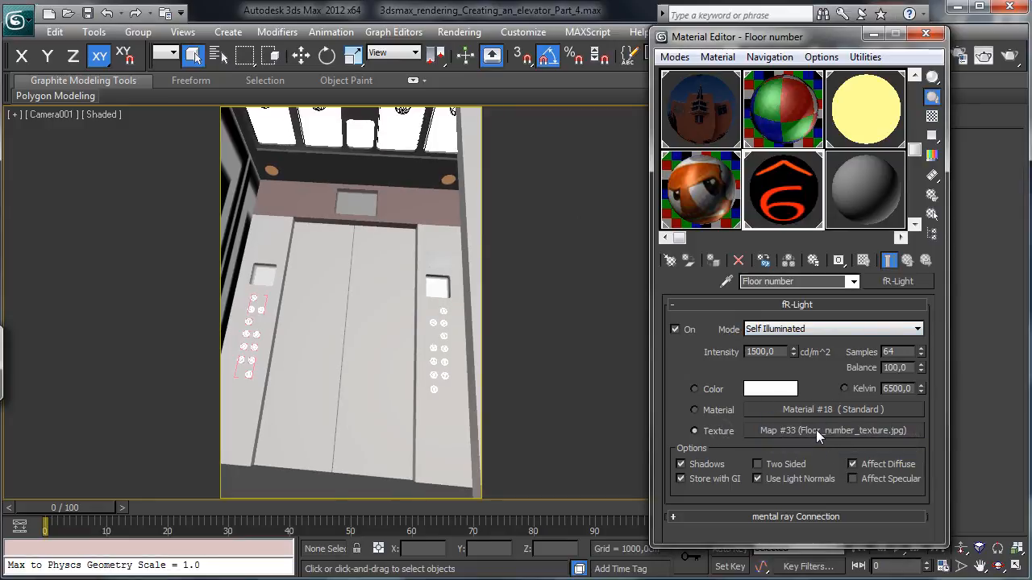
- Set the Floor number light's Intensity to 650 cd/m^2 and enable Affect Specular
left_click_drag(778, 352, 697, 303)
type("650")
key("Return")
left_click(892, 478)
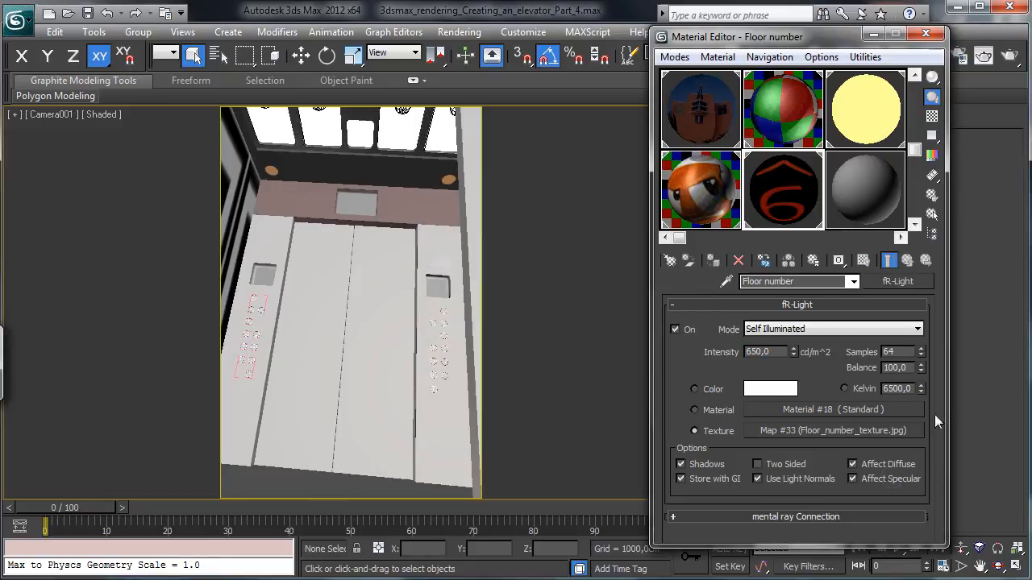
- Draw a render region around the right-hand panel's floor display, render it and minimize the render window
left_click(984, 58)
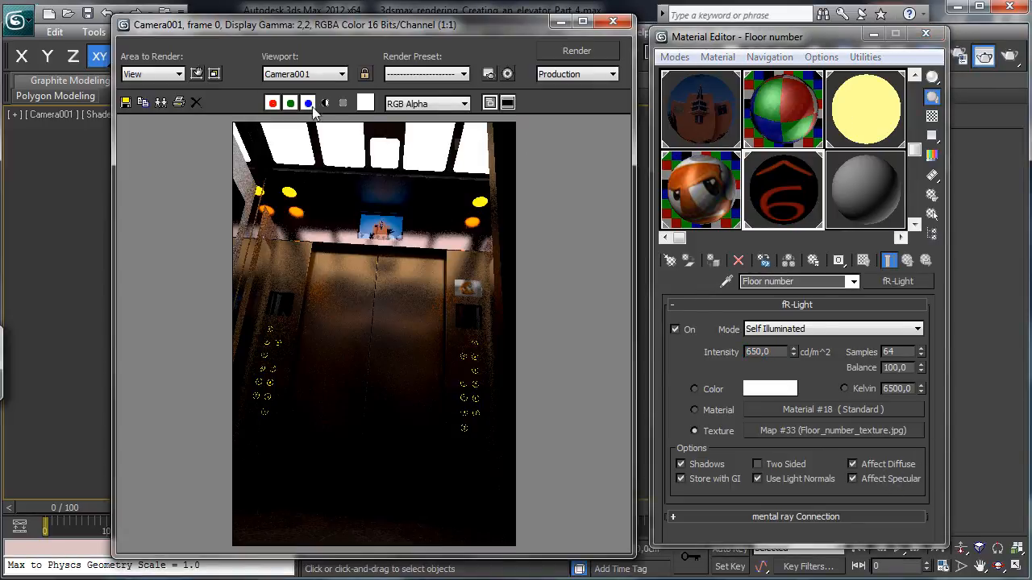
left_click(197, 73)
mouse_move(461, 282)
left_mouse_down()
mouse_move(468, 318)
mouse_move(464, 296)
left_mouse_up()
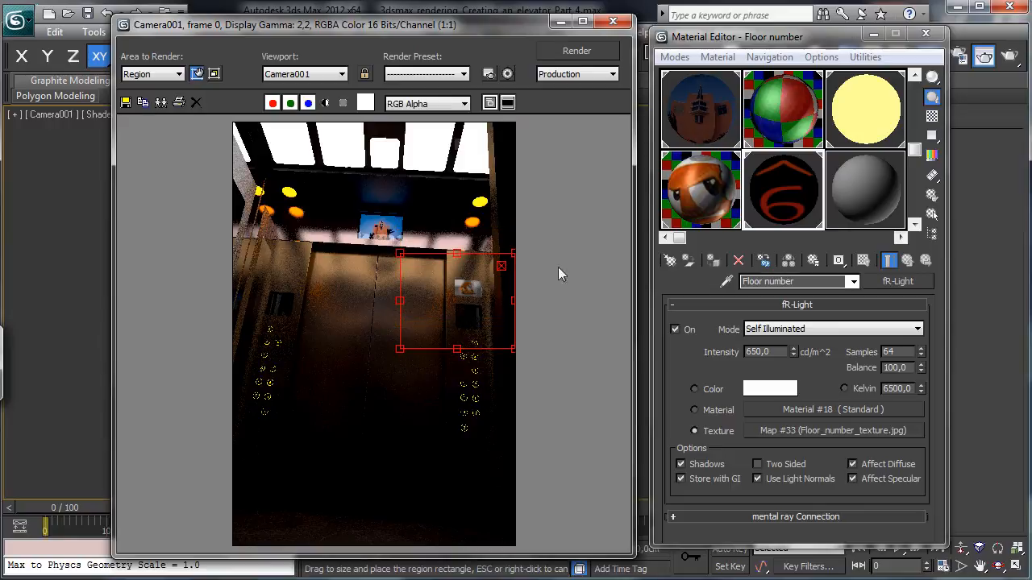
left_click(564, 51)
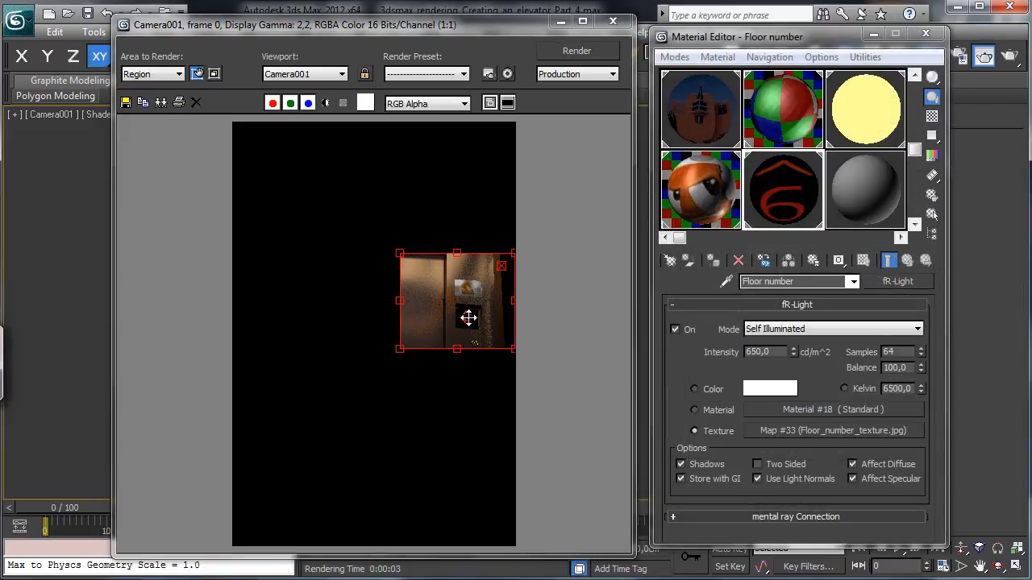
left_click(561, 22)
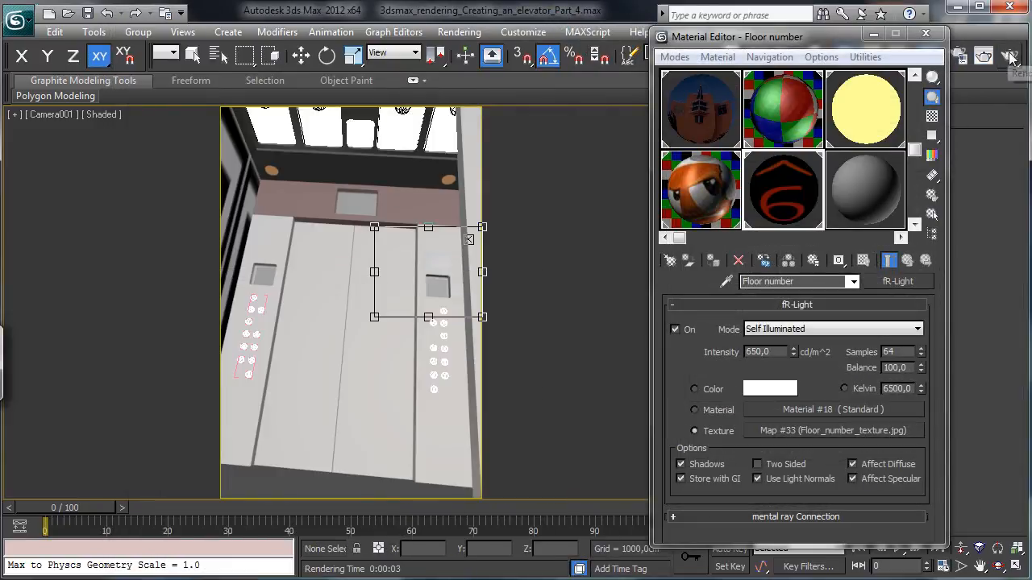
- Render the floor display region again, and minimize the render window and Material Editor
left_click(1009, 55)
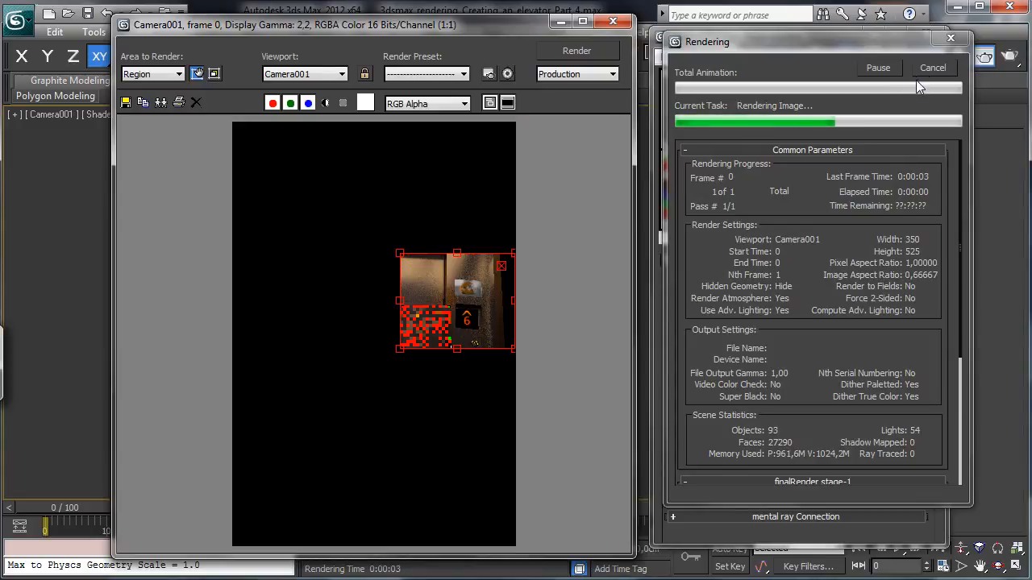
left_click(562, 24)
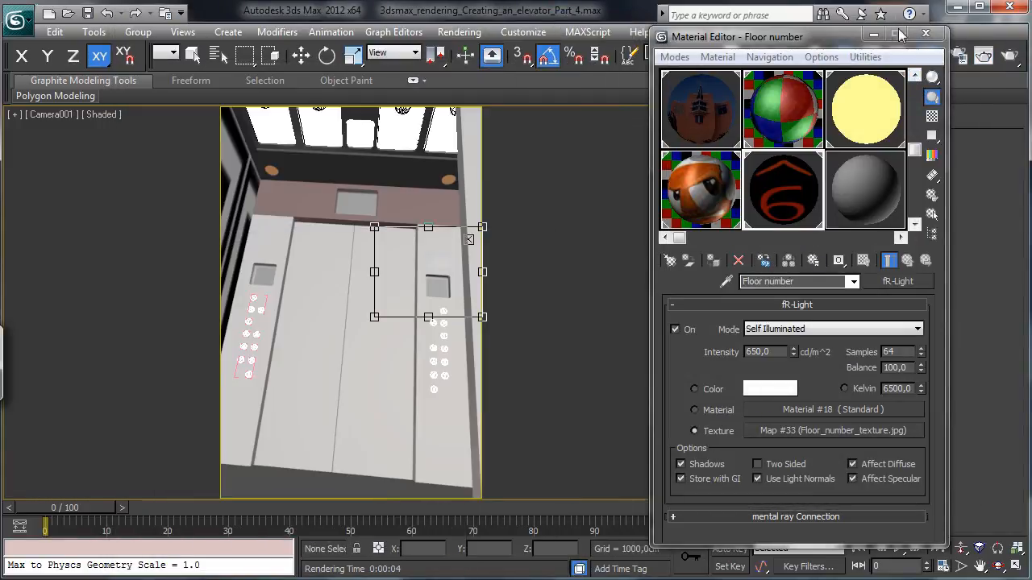
left_click(873, 35)
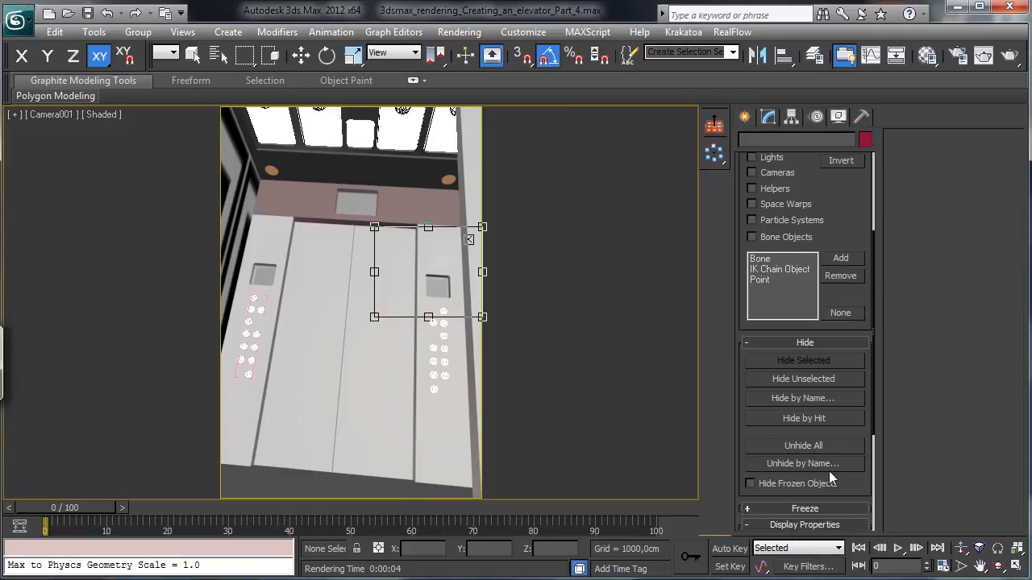
- Turn off render region editing and unhide the hidden object by name
left_click(959, 58)
left_click(196, 73)
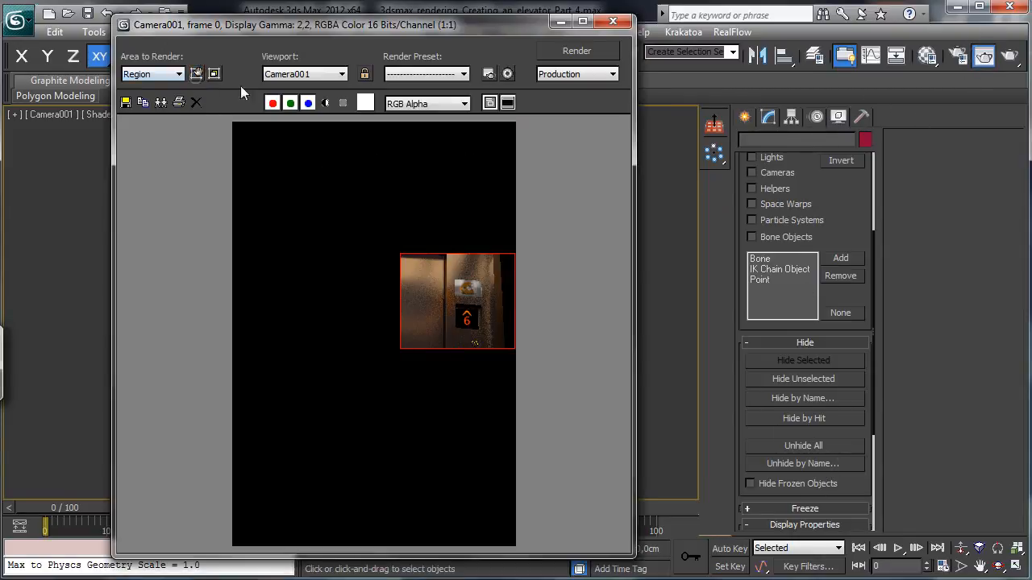
left_click(559, 26)
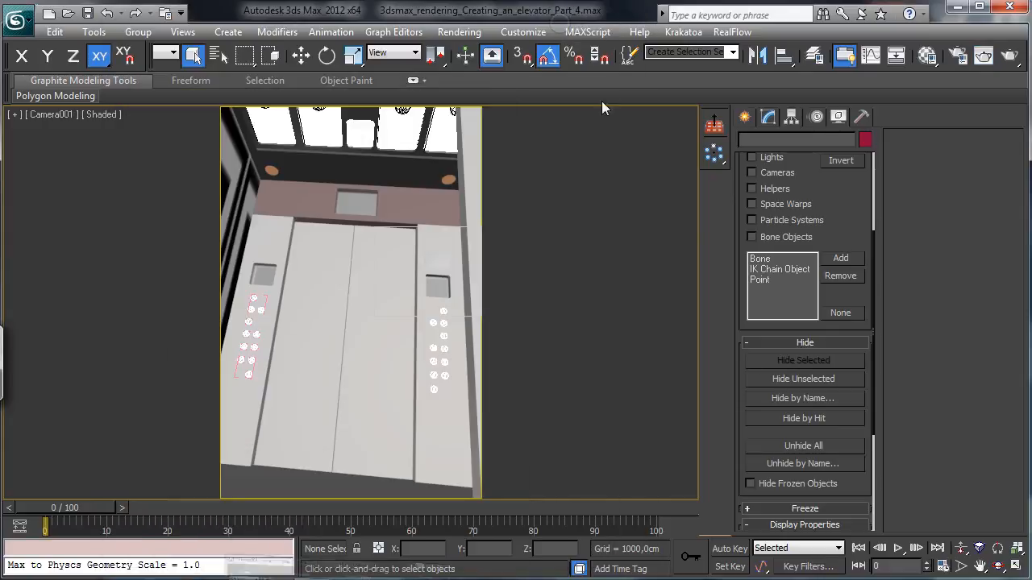
left_click(817, 463)
double_click(106, 185)
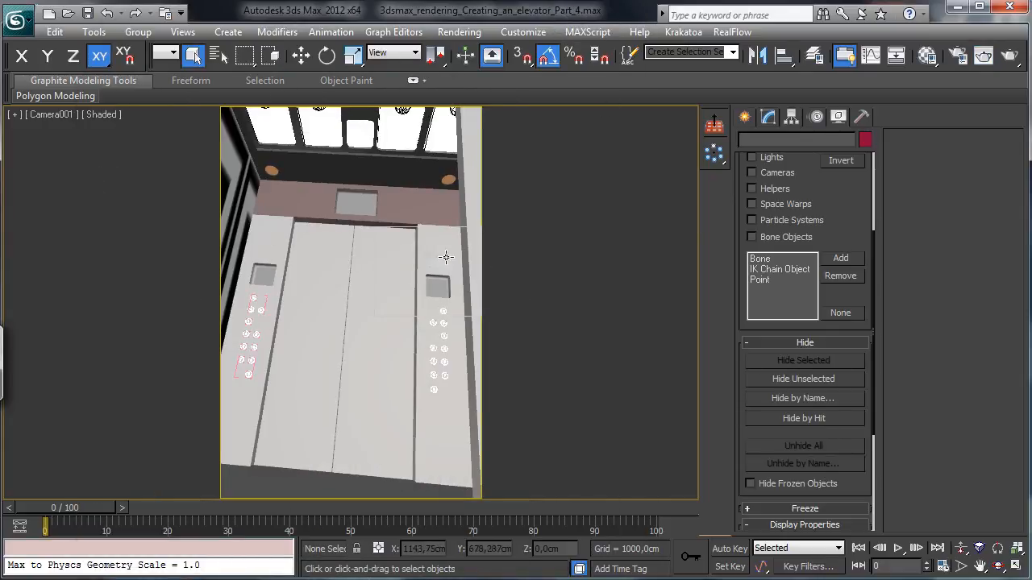
- Set the area to render to View, render the full Camera001 frame and minimize the render window
left_click(983, 57)
left_click(129, 74)
left_click(135, 85)
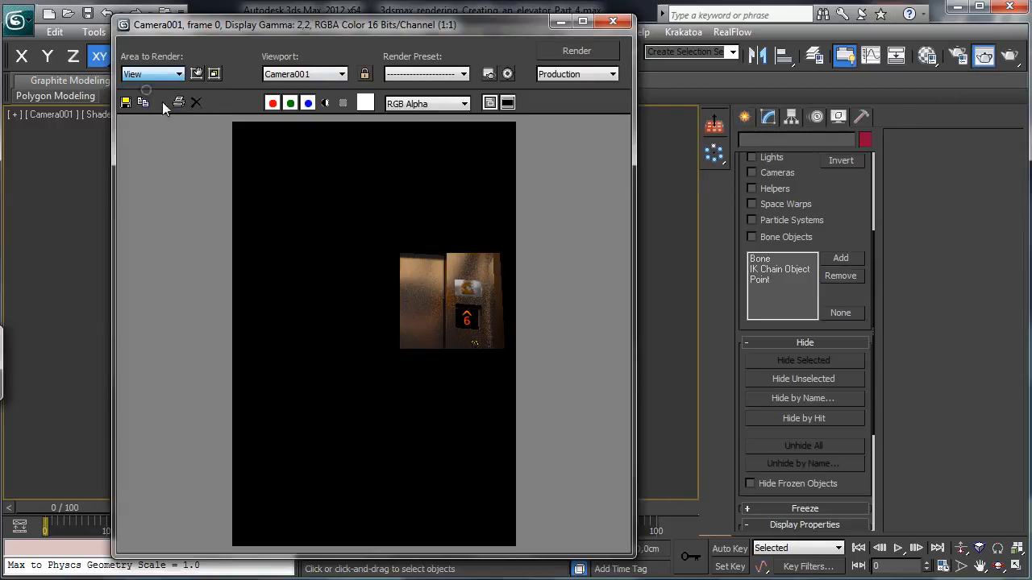
left_click(574, 52)
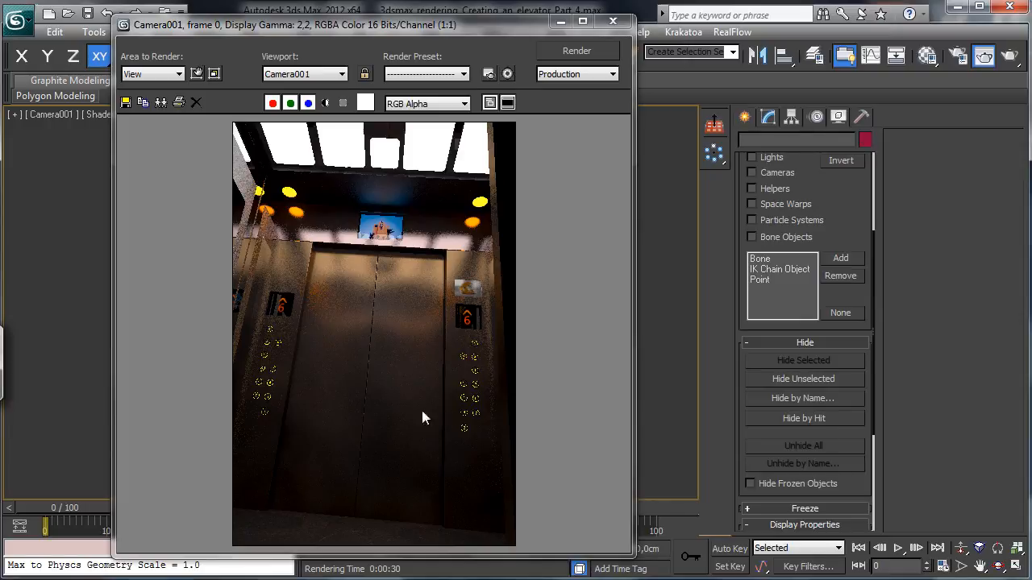
left_click(562, 23)
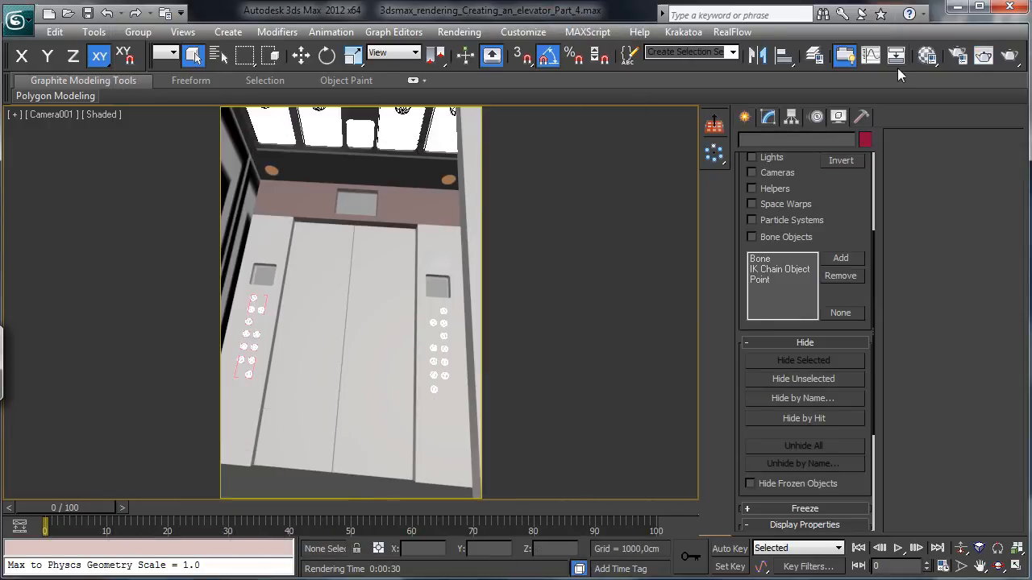
- Sample the elevator's Floor material into the empty 15 - Default slot and open its diffuse RGB Multiply map
left_click(927, 55)
left_click(844, 166)
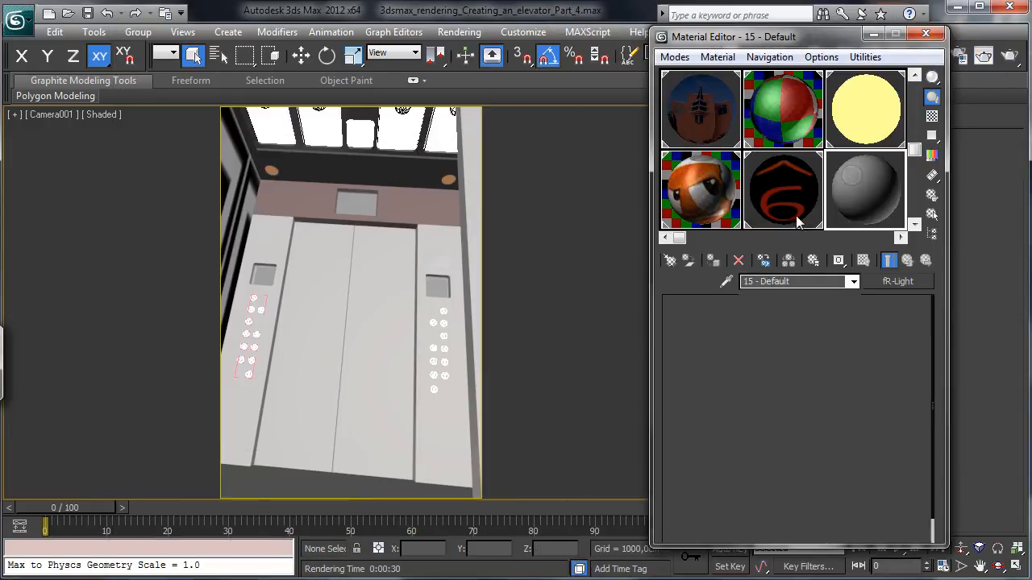
scroll(822, 155, "up", 1)
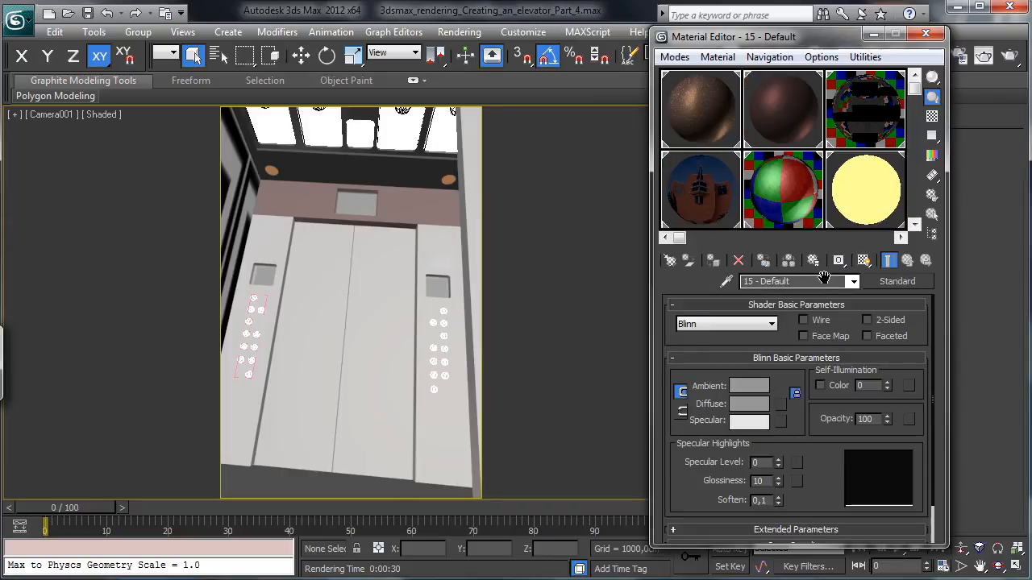
scroll(861, 161, "down", 1)
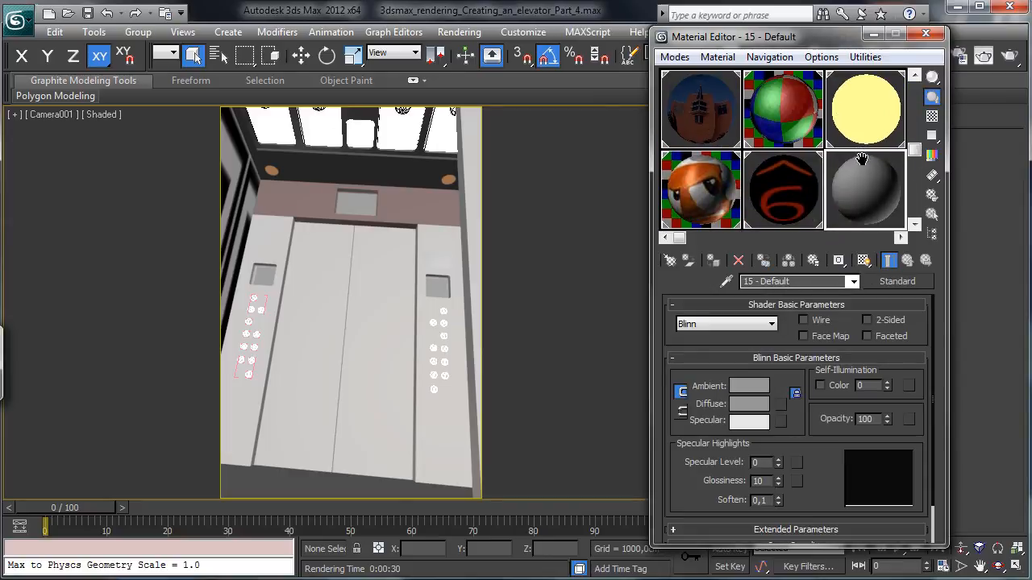
left_click(734, 280)
left_click(273, 474)
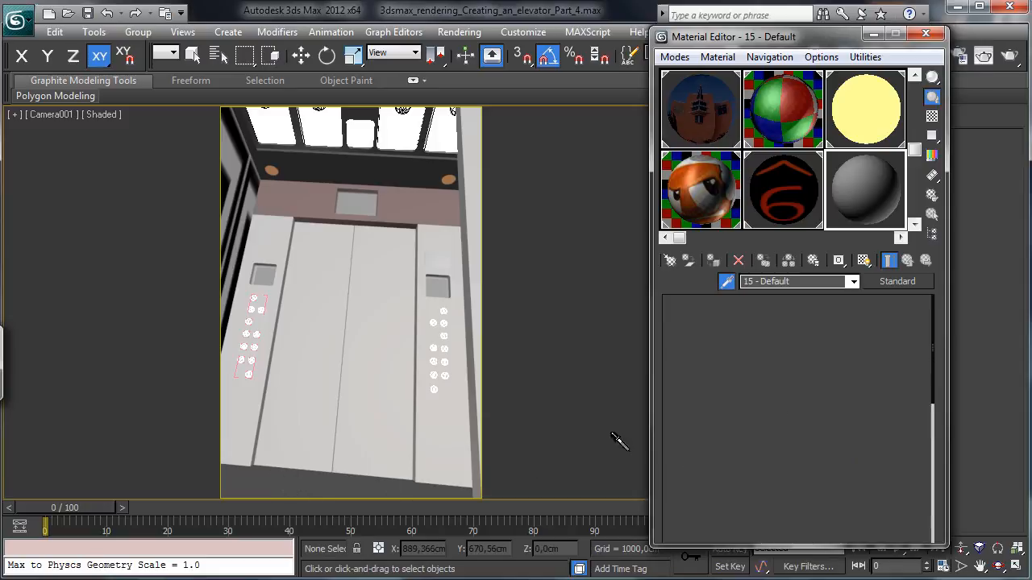
left_click(779, 327)
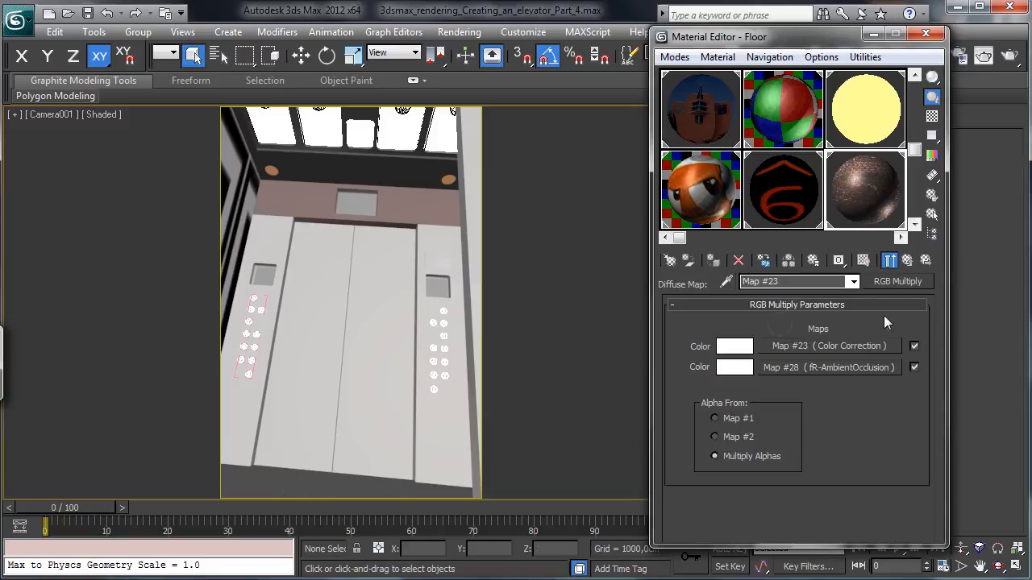
- Inspect the fR-AmbientOcclusion map in the Floor's RGB Multiply map and return to the material's base parameters
left_click(879, 369)
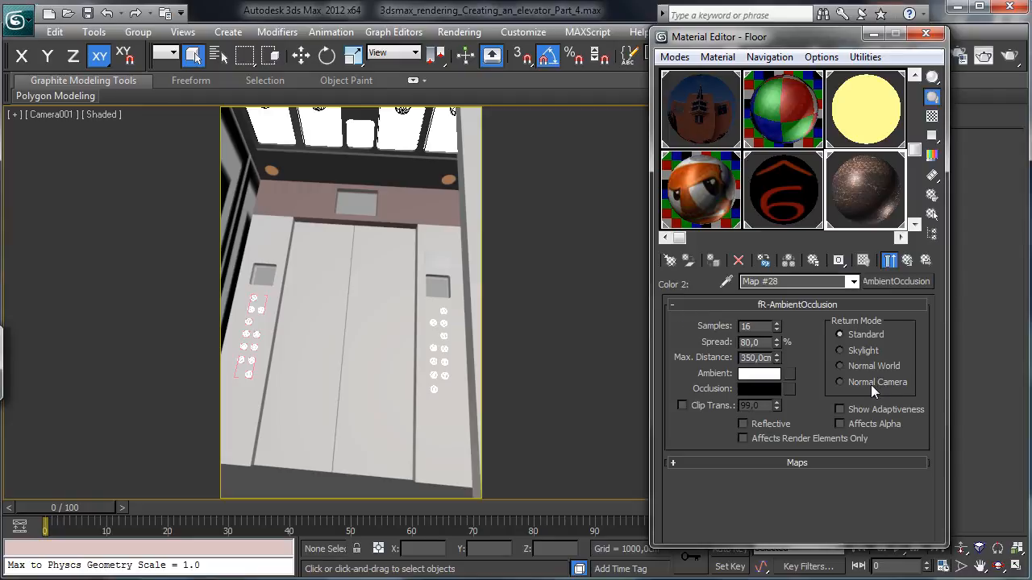
left_click(906, 261)
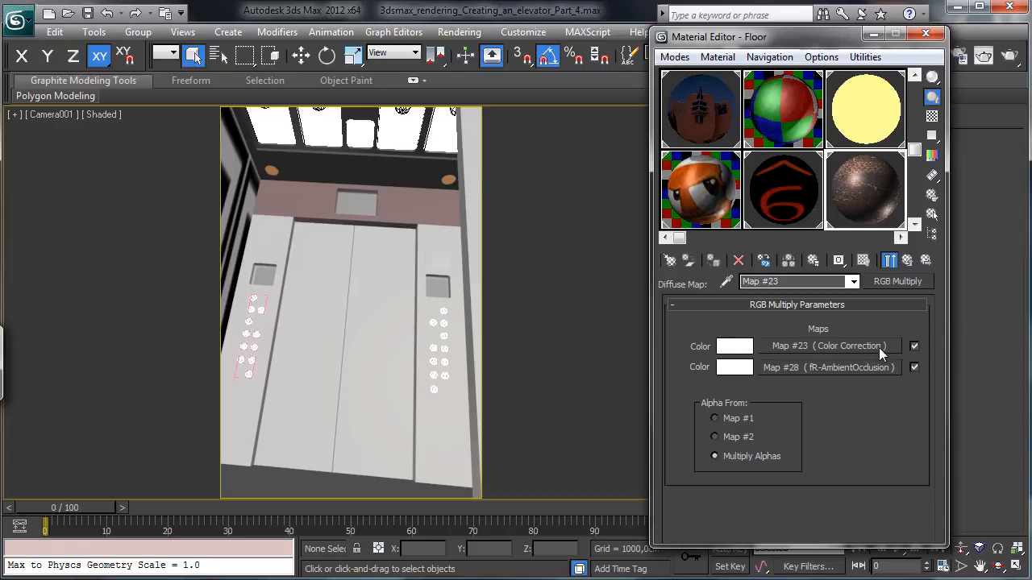
left_click(906, 261)
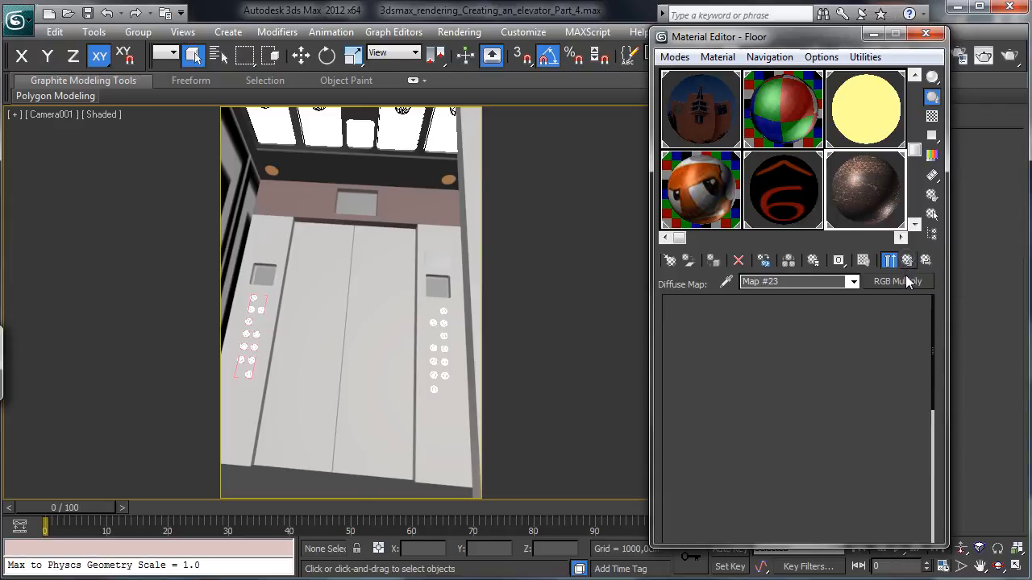
- Set the Floor material's reflection color to pure white (value 255) and its reflection IOR to 3,0
left_click(983, 55)
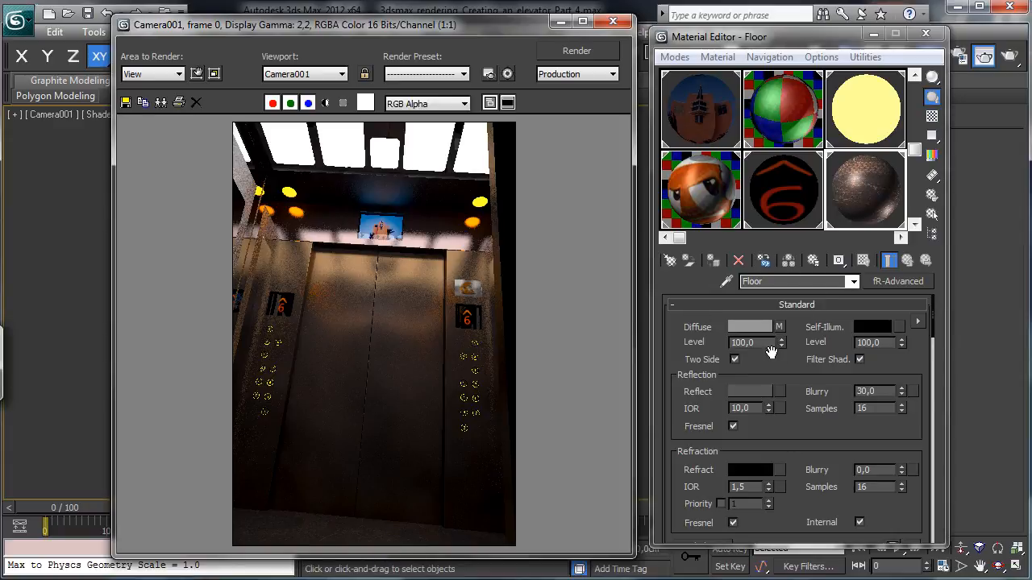
left_click(750, 391)
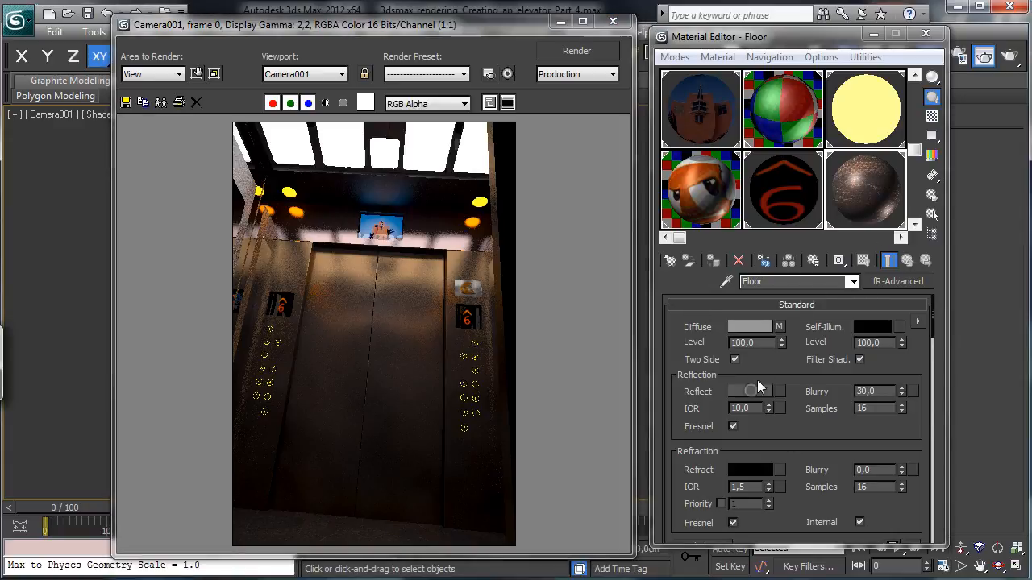
left_click_drag(551, 178, 677, 189)
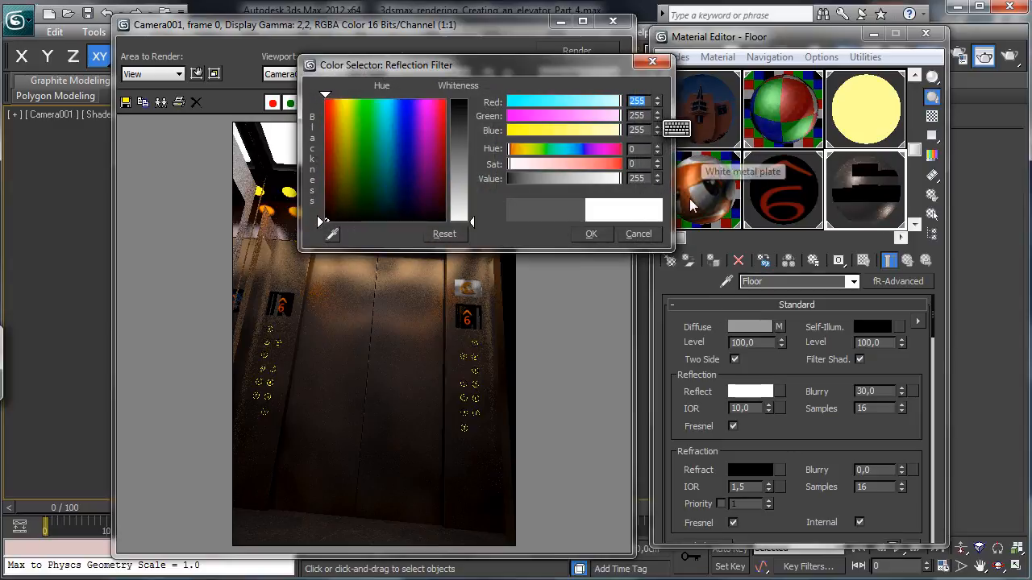
left_click(740, 408)
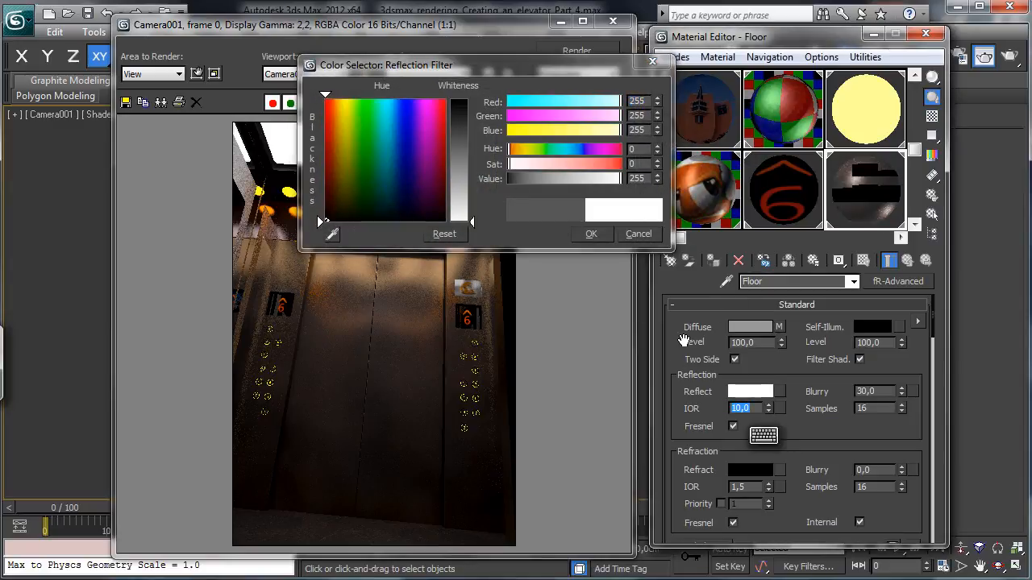
type("3")
key("Return")
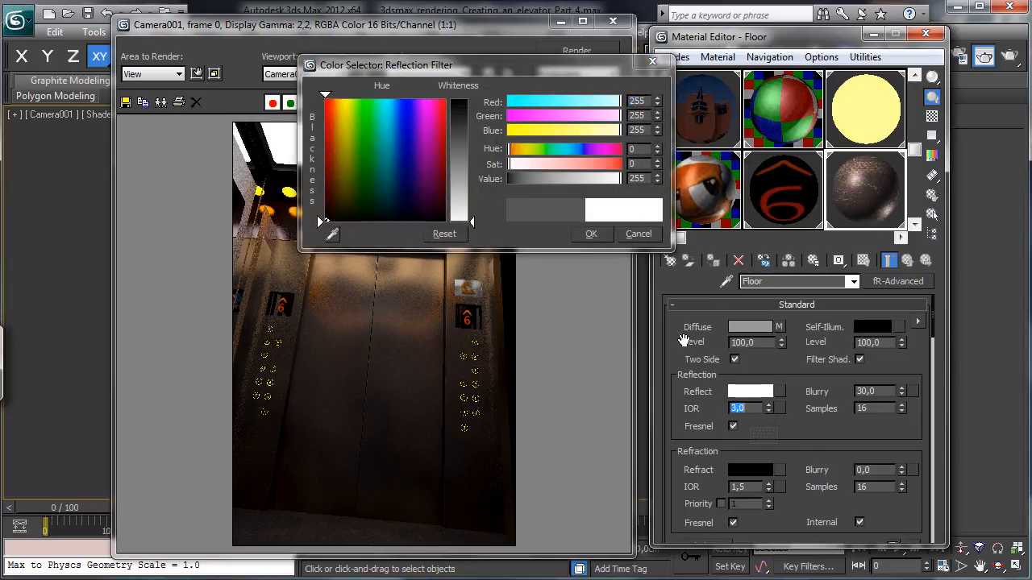
- Define a full-width render region over the floor at the base of the frame and render it
left_click(300, 348)
left_click(197, 74)
left_click_drag(424, 294, 272, 509)
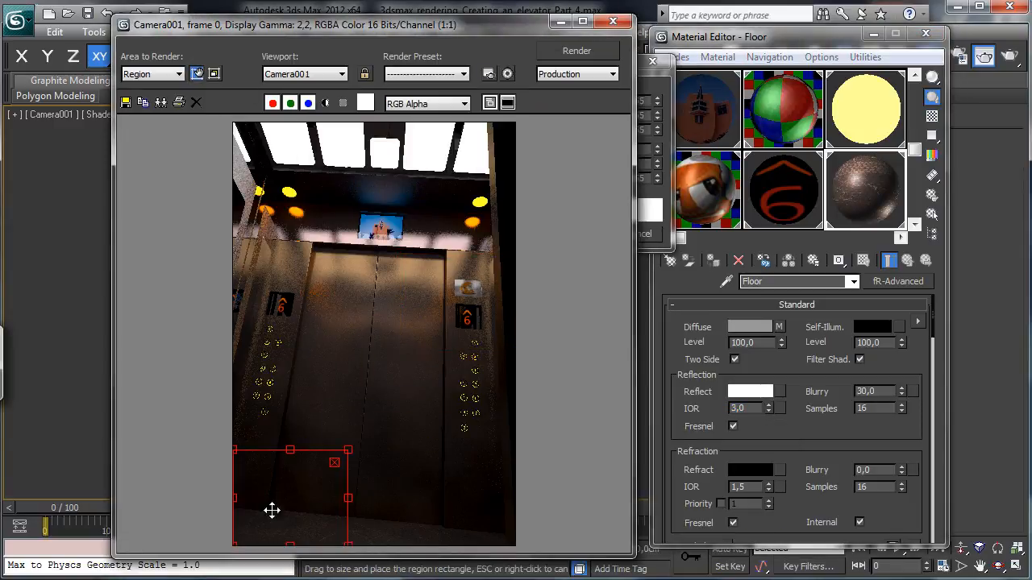
left_click_drag(350, 449, 583, 449)
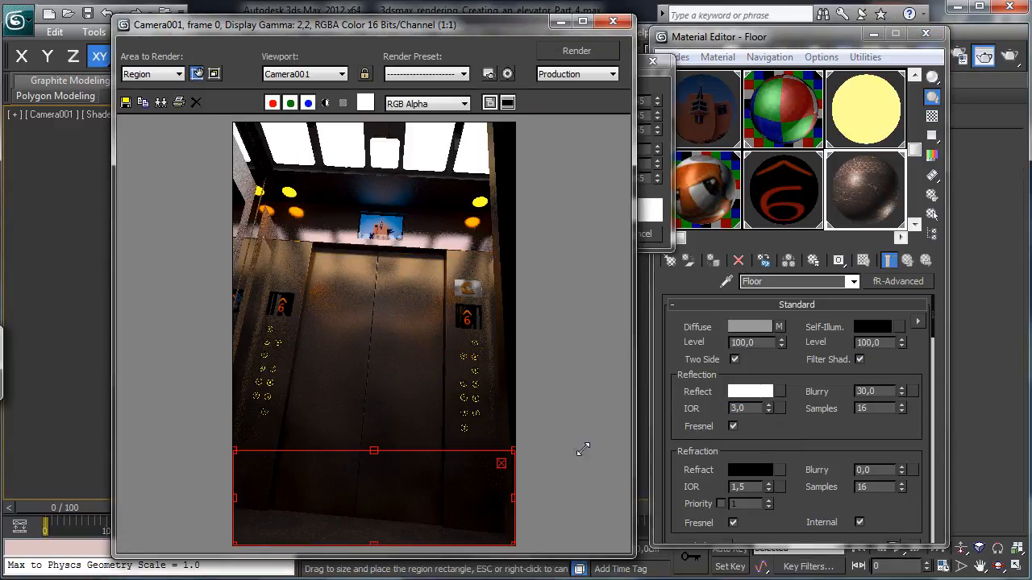
left_click(196, 74)
left_click(588, 55)
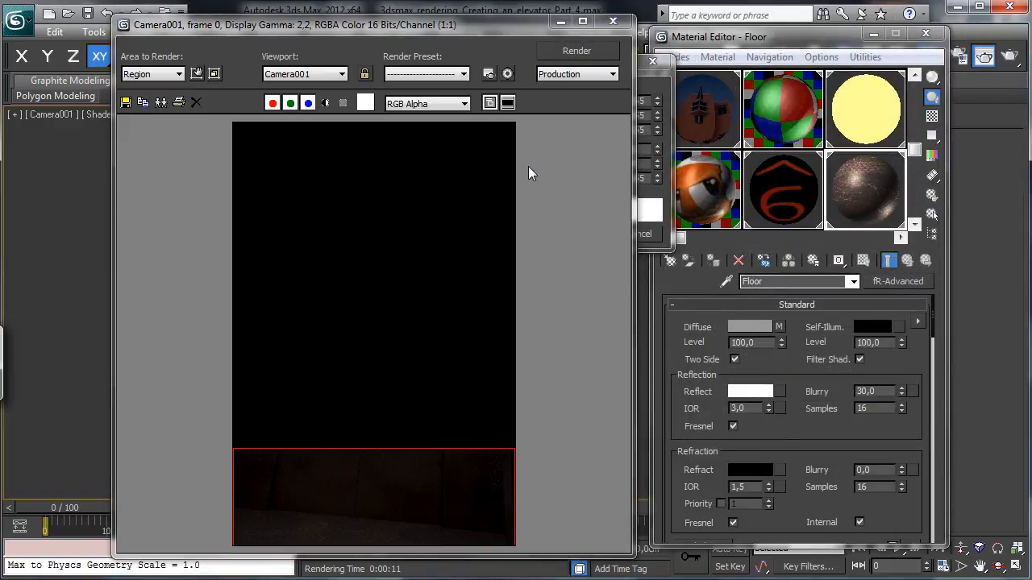
- Set the area to render to View and clear away the render window, the accepted color selector and the Material Editor
left_click(174, 74)
left_click(167, 89)
left_click(560, 22)
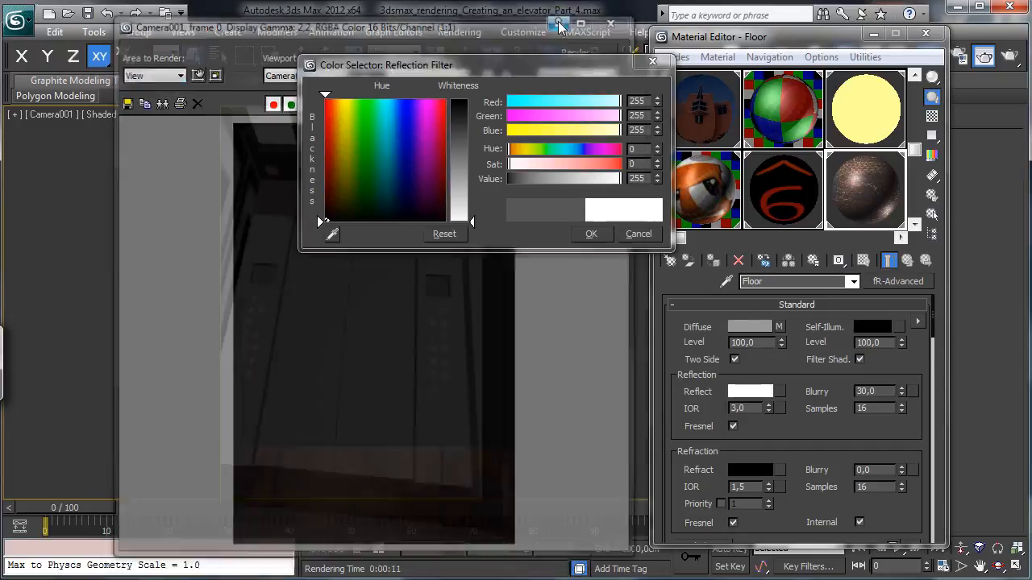
left_click(591, 233)
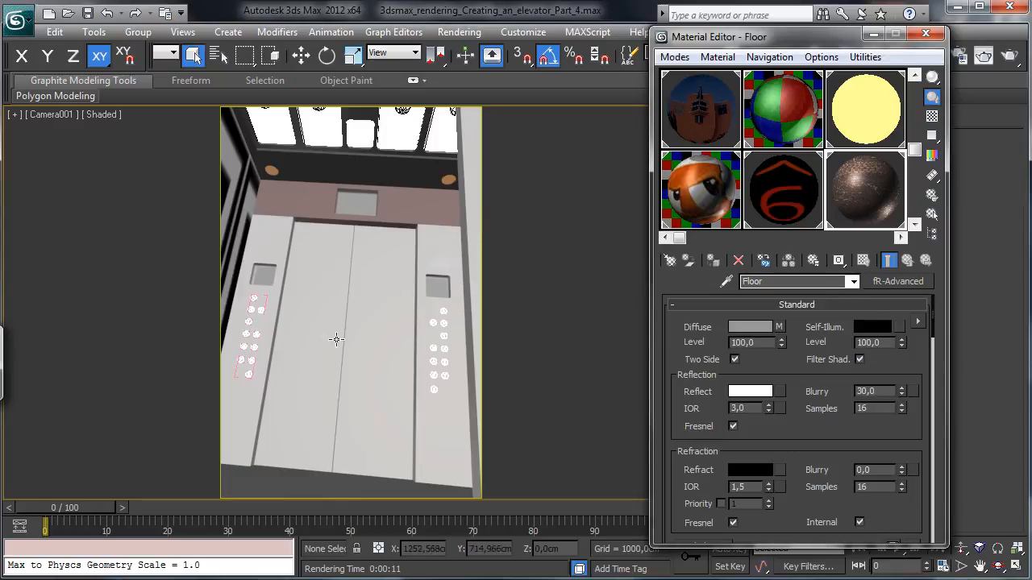
left_click(927, 37)
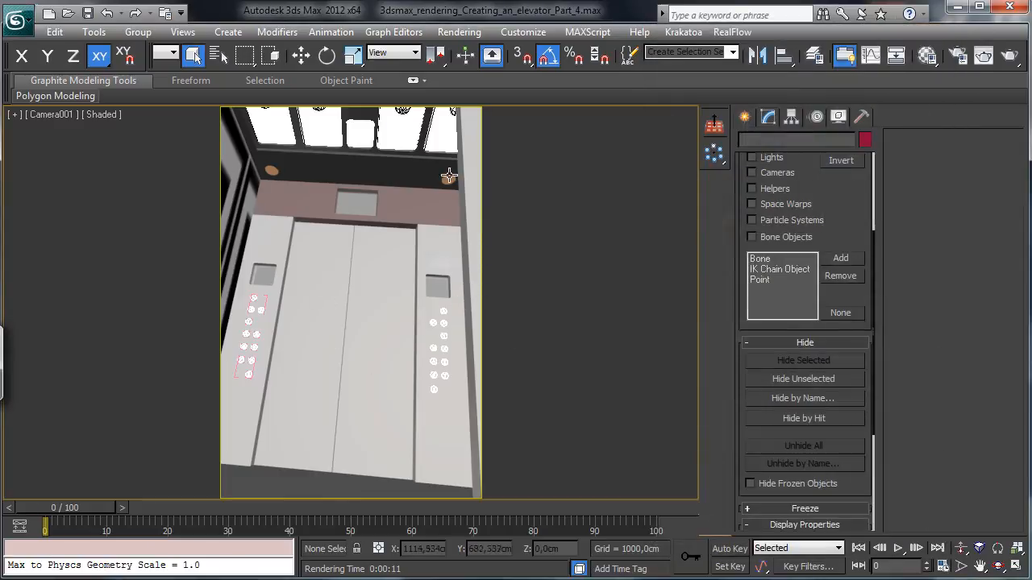
- Select Camera001 and disable its multi-pass depth of field effect in the camera parameters
left_click(48, 115)
left_click(121, 384)
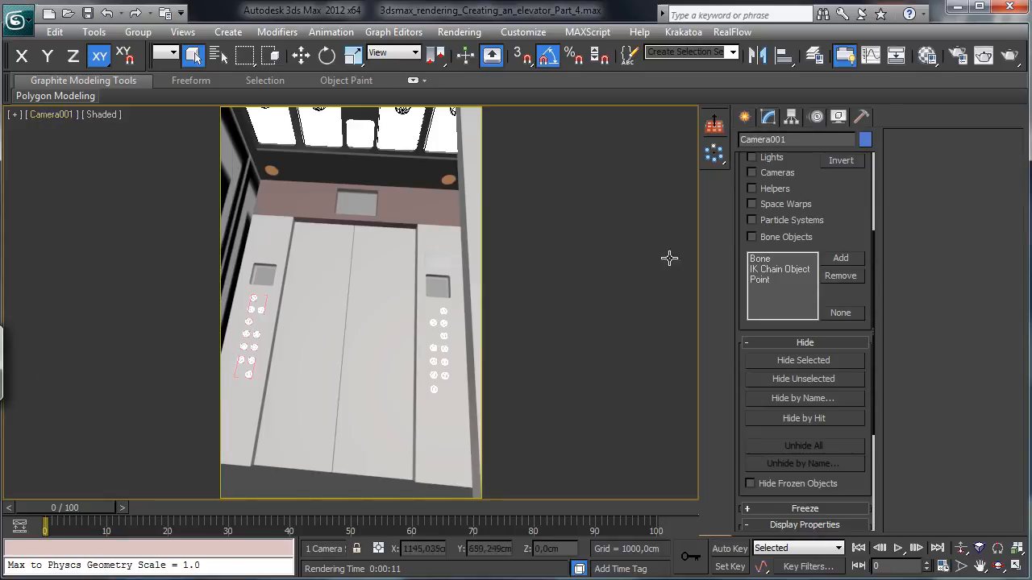
left_click(769, 117)
left_click_drag(848, 488, 853, 210)
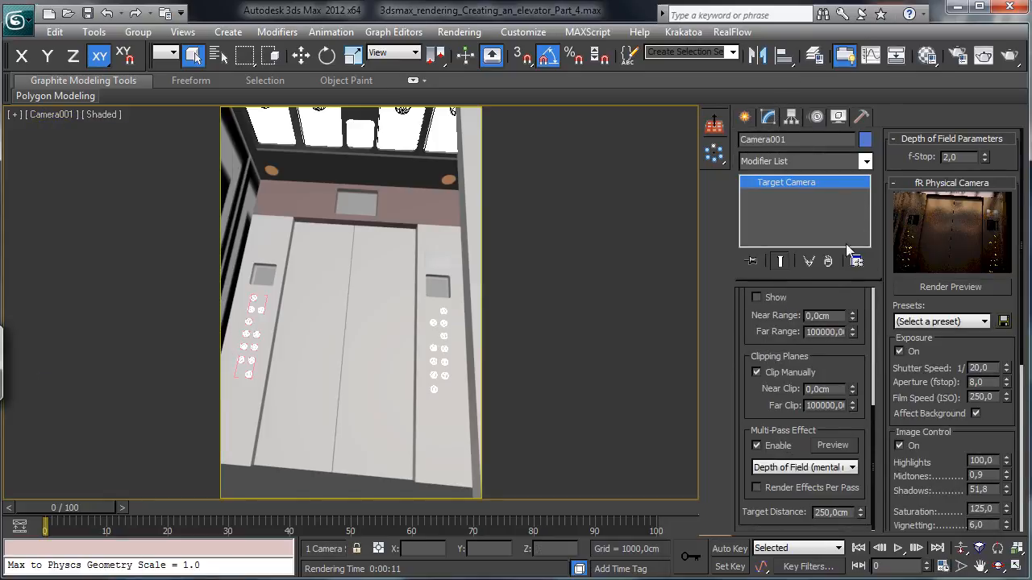
left_click(793, 467)
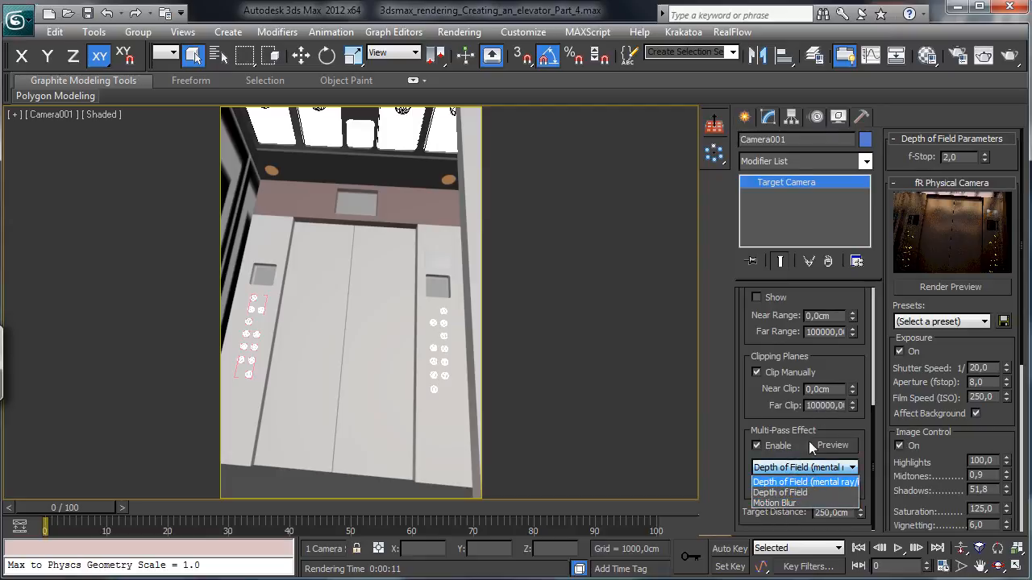
left_click(781, 448)
left_click(756, 446)
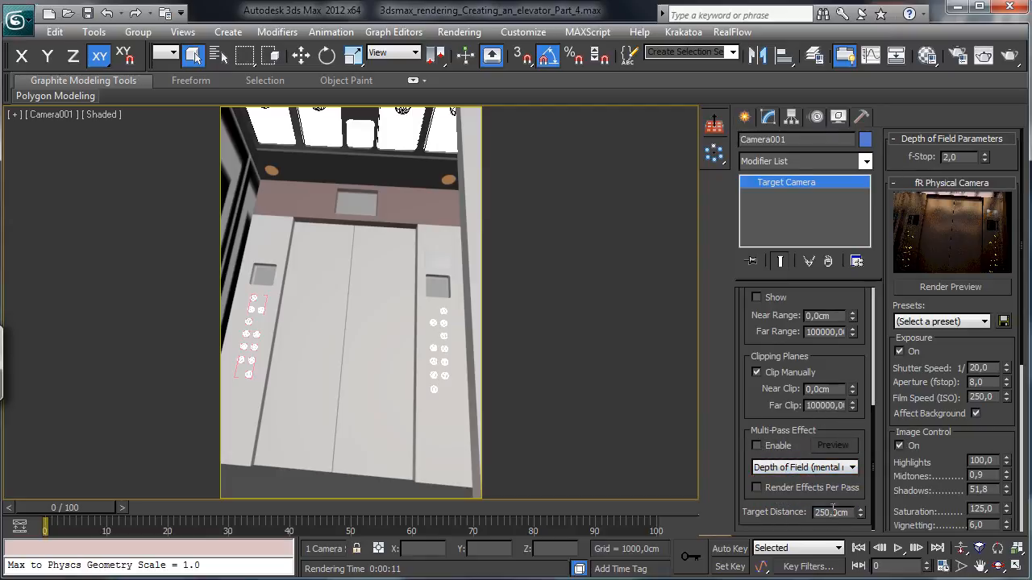
- Enable Depth of Field in the fR Physical Camera settings and set the lens type to Hexagon
scroll(986, 427, "down", 5)
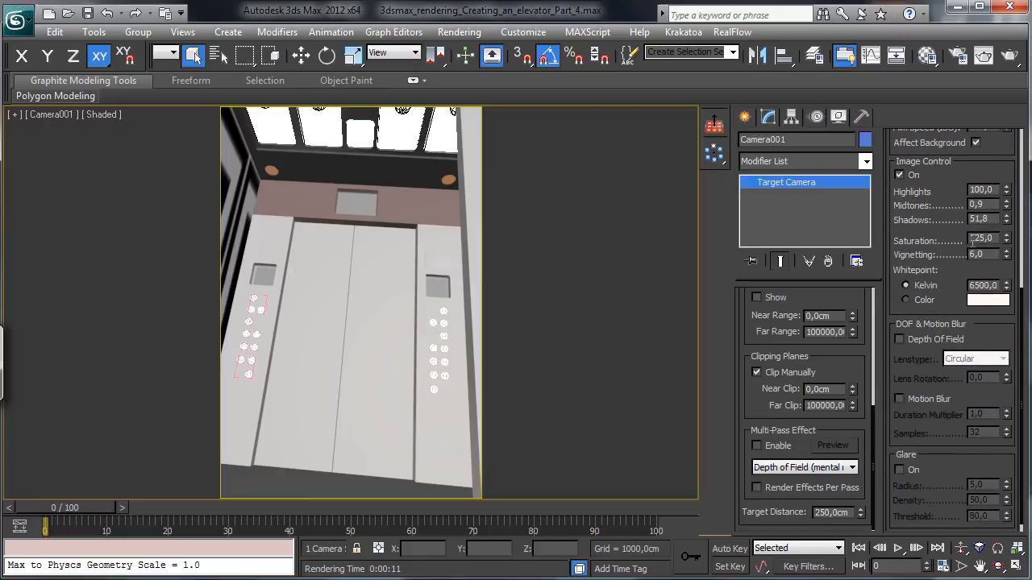
left_click(919, 341)
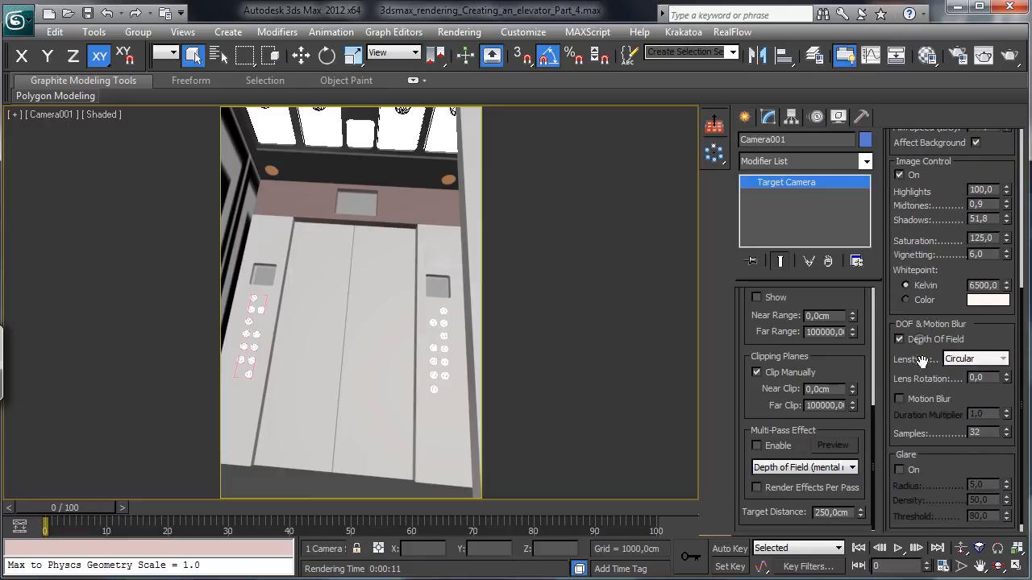
left_click(991, 363)
left_click(968, 394)
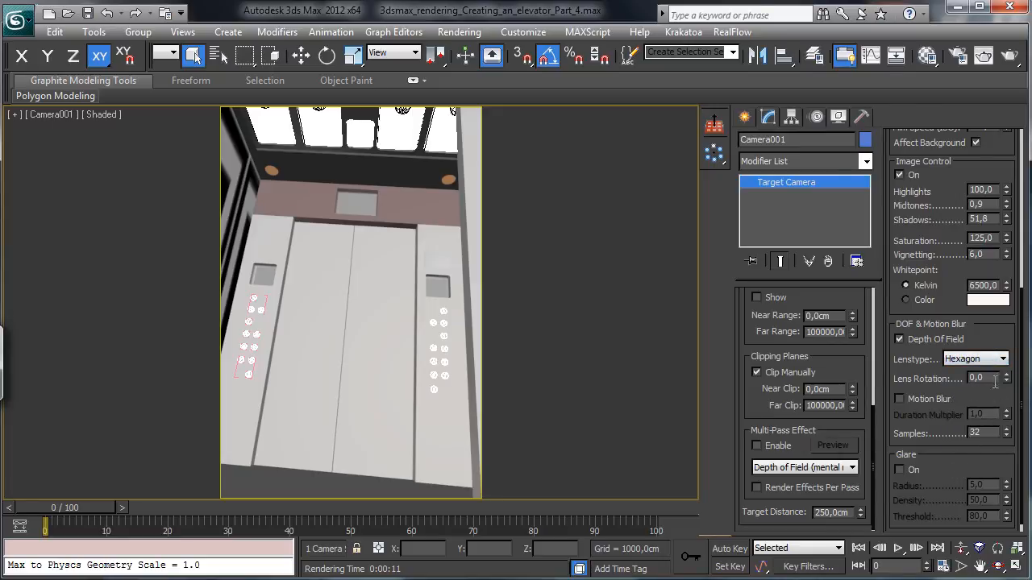
- Reshape the render region to cover the ceiling and upper door area, and render it to test the depth of field
left_click(983, 55)
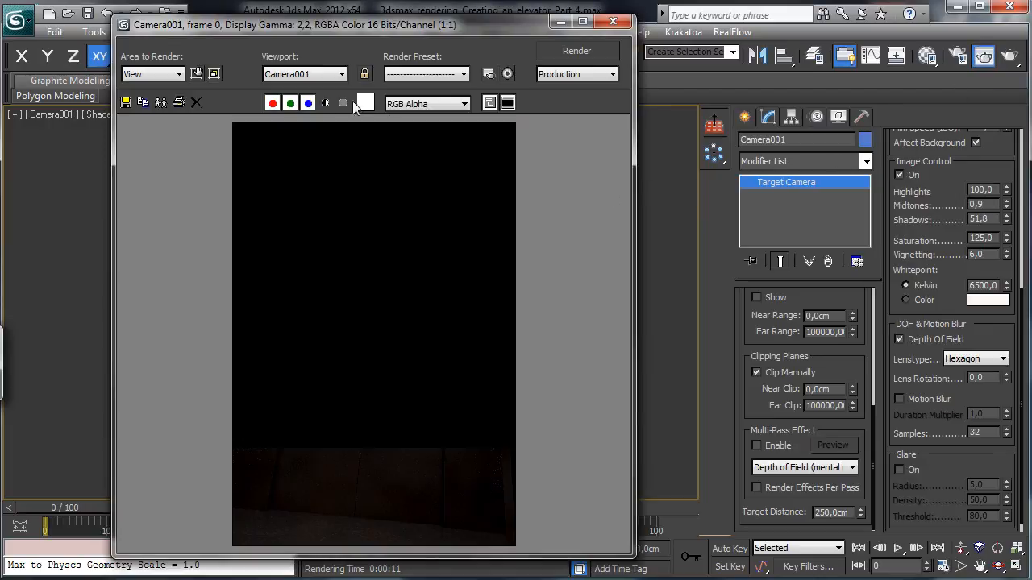
left_click(197, 73)
left_click_drag(424, 477, 467, 247)
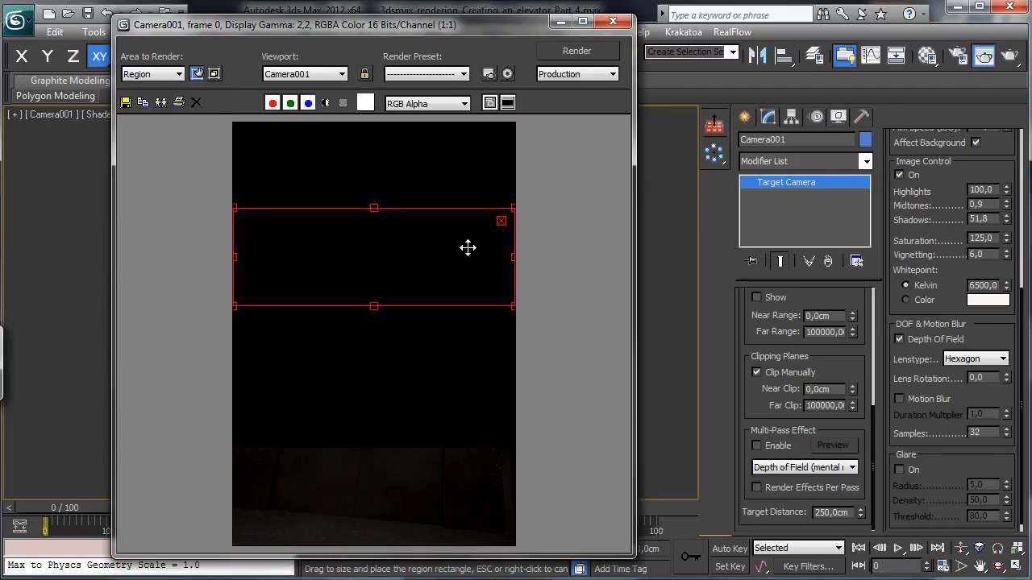
left_click_drag(248, 246, 327, 255)
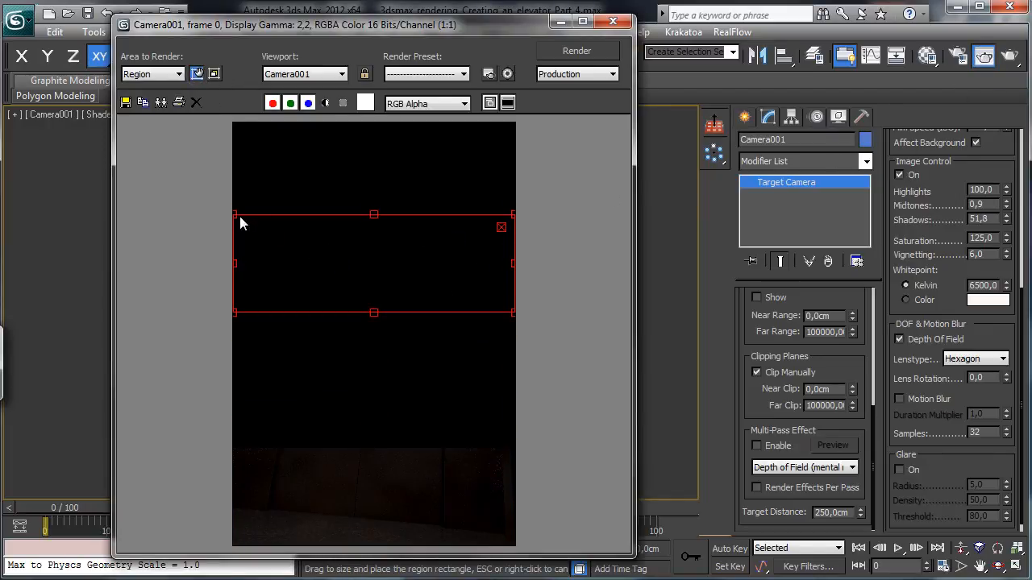
left_click_drag(234, 216, 305, 123)
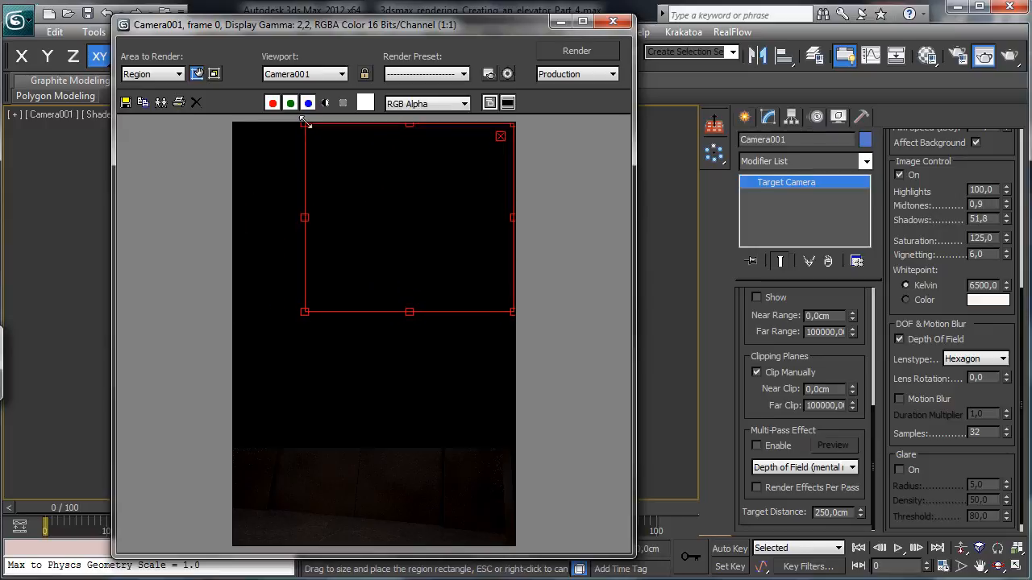
left_click(197, 73)
left_click(547, 56)
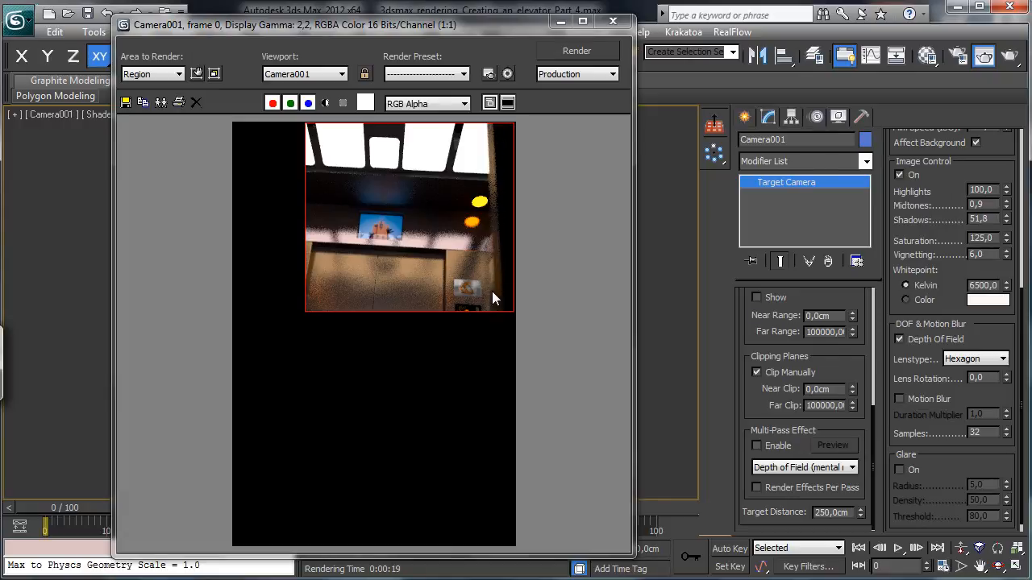
- Set the area to render to View and turn off the physical camera's Depth of Field
left_click(151, 74)
left_click(135, 84)
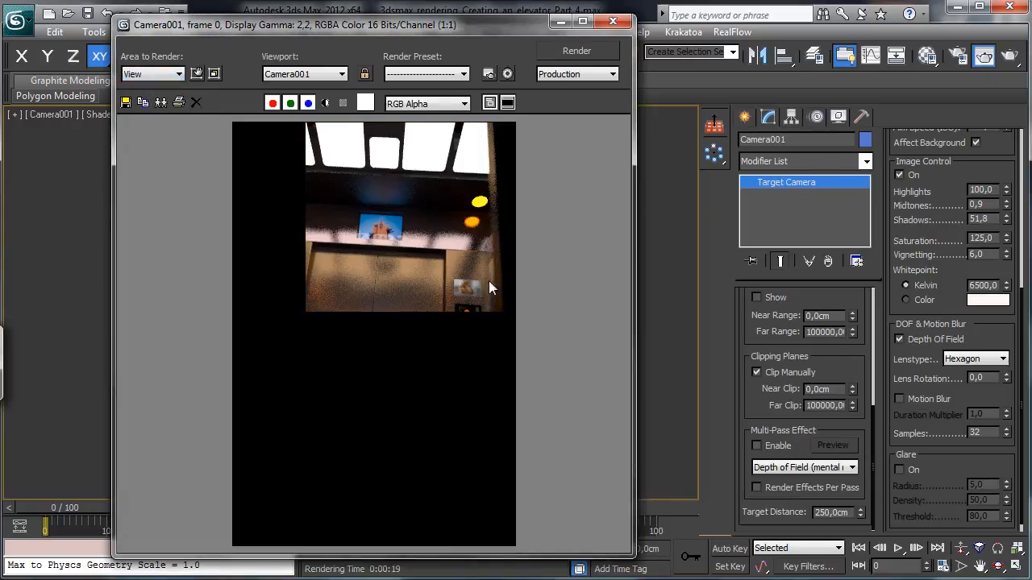
left_click(900, 339)
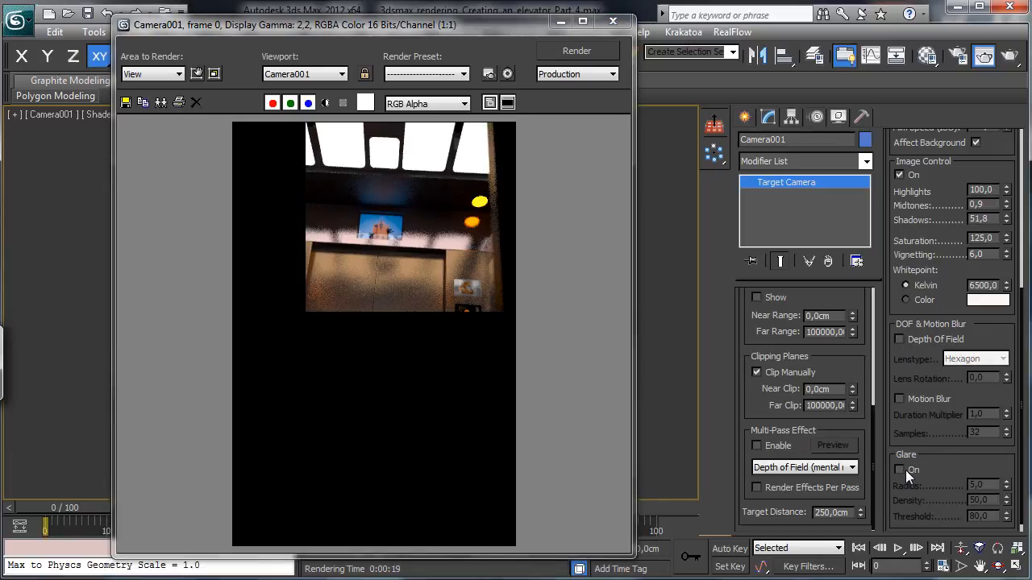
- Resize the render region into a taller, narrower area covering the right-hand part of the elevator, and finish region editing
left_click(197, 73)
left_click_drag(306, 312, 337, 417)
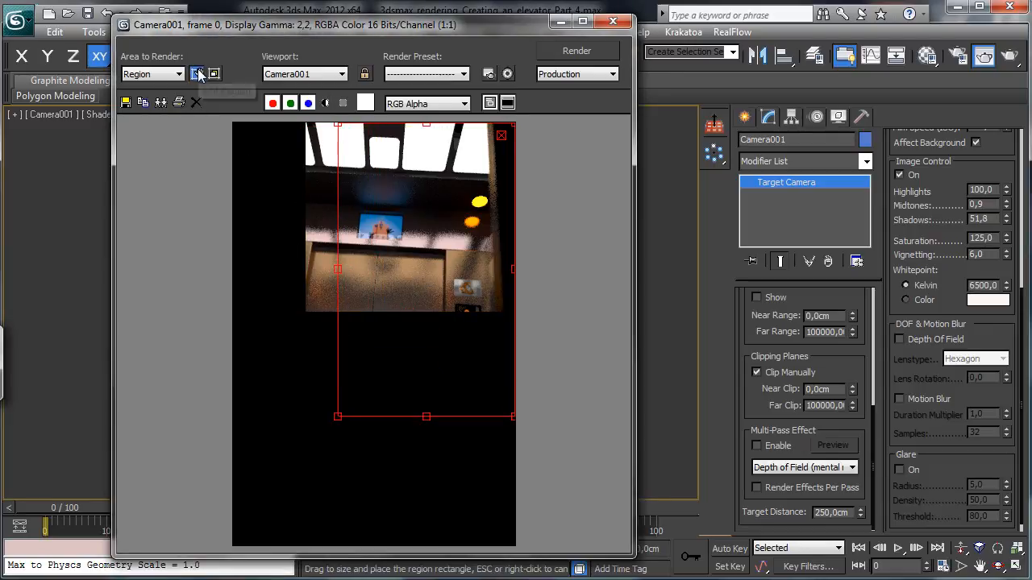
left_click(197, 73)
- Set the render output width to 600 in Render Setup and minimize the dialog
left_click(959, 56)
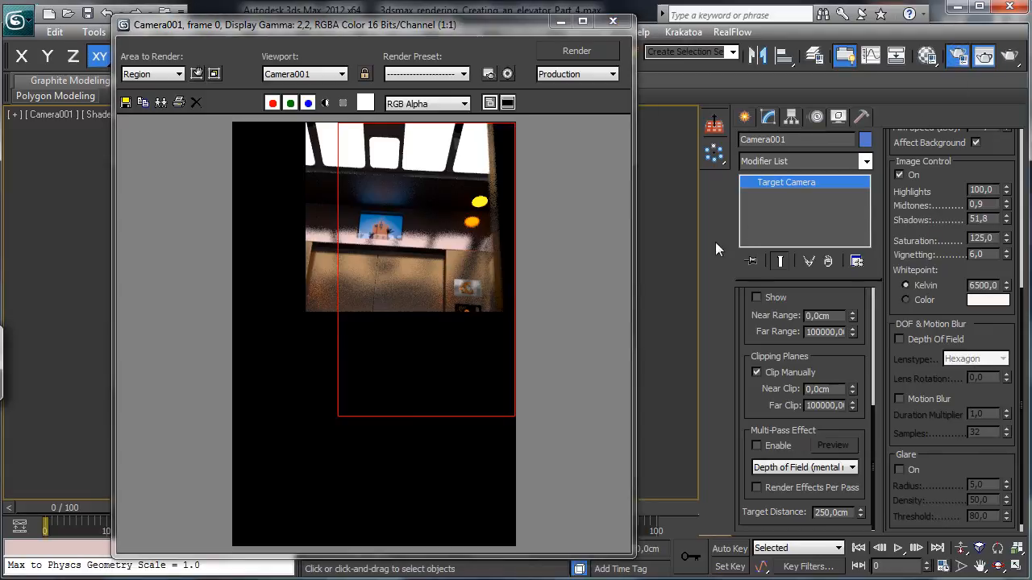
left_click(644, 65)
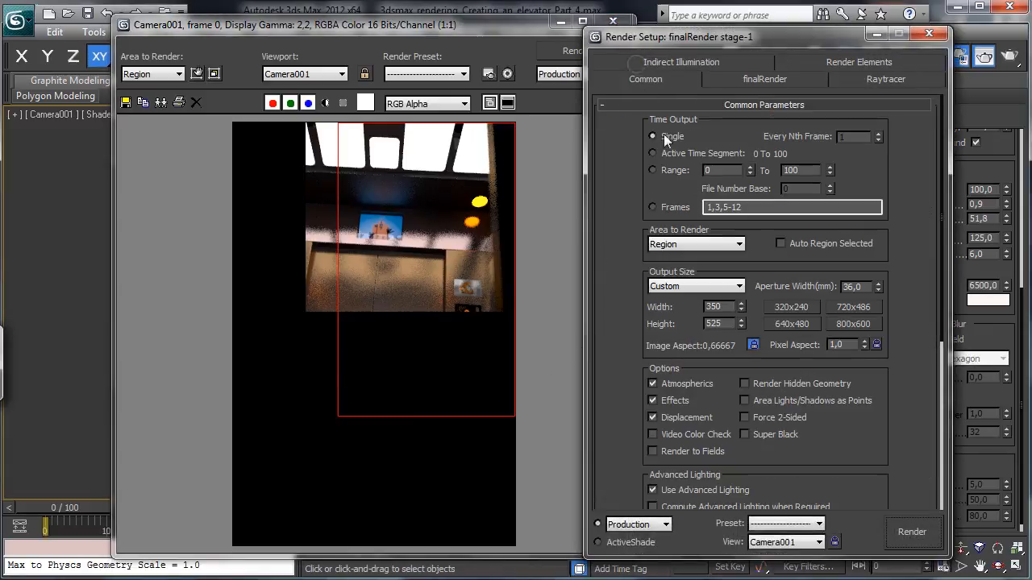
left_click_drag(723, 306, 630, 284)
type("600")
key("Return")
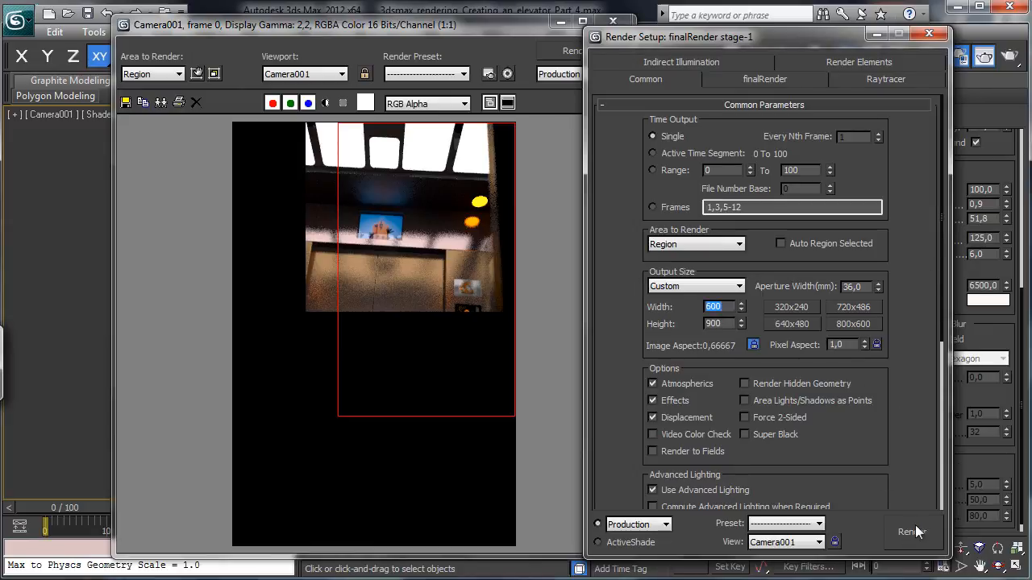
left_click(878, 34)
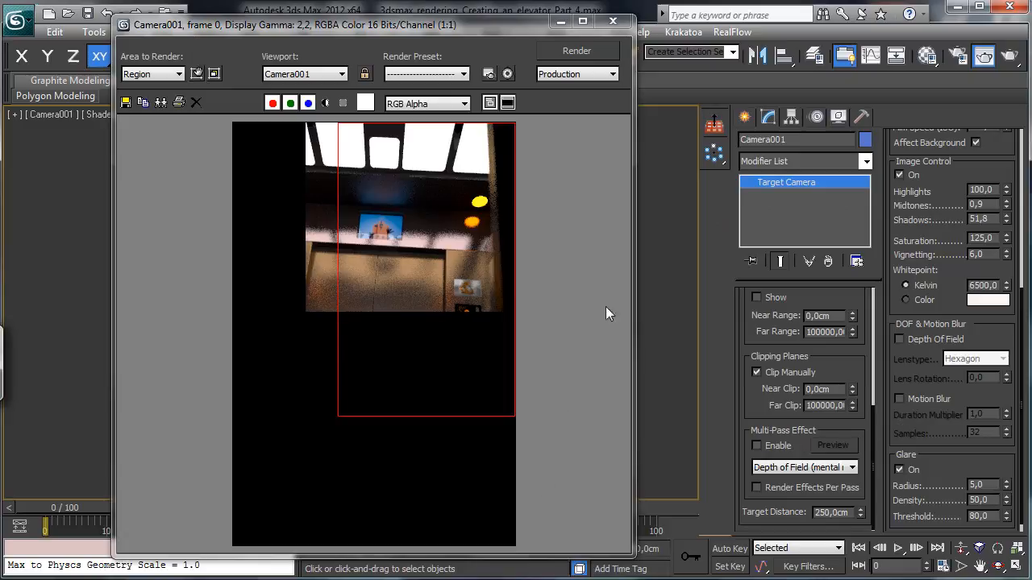
- Turn on the physical camera's Glare and render the selected region, raising the render window to show more of it
left_click(556, 54)
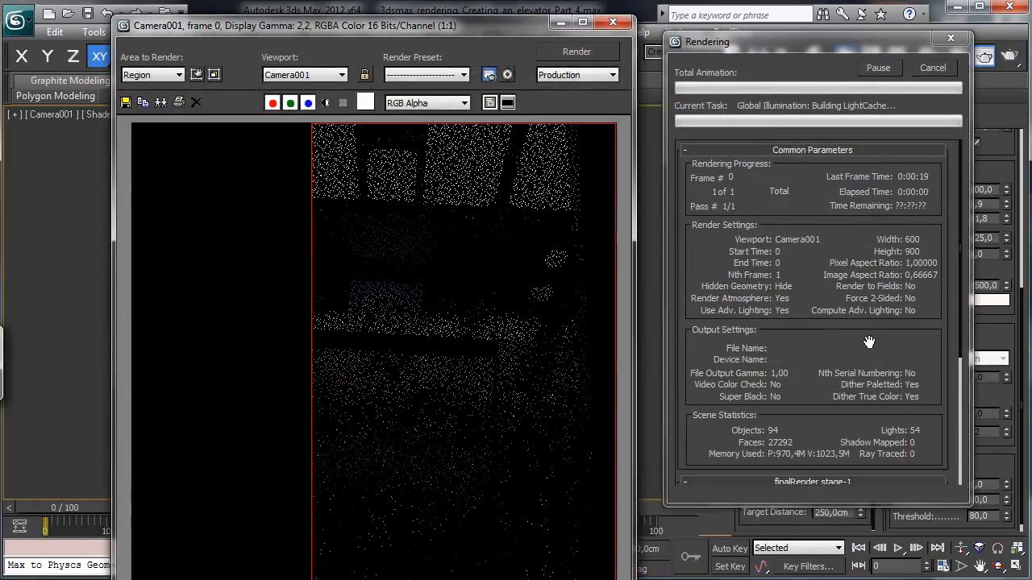
double_click(471, 26)
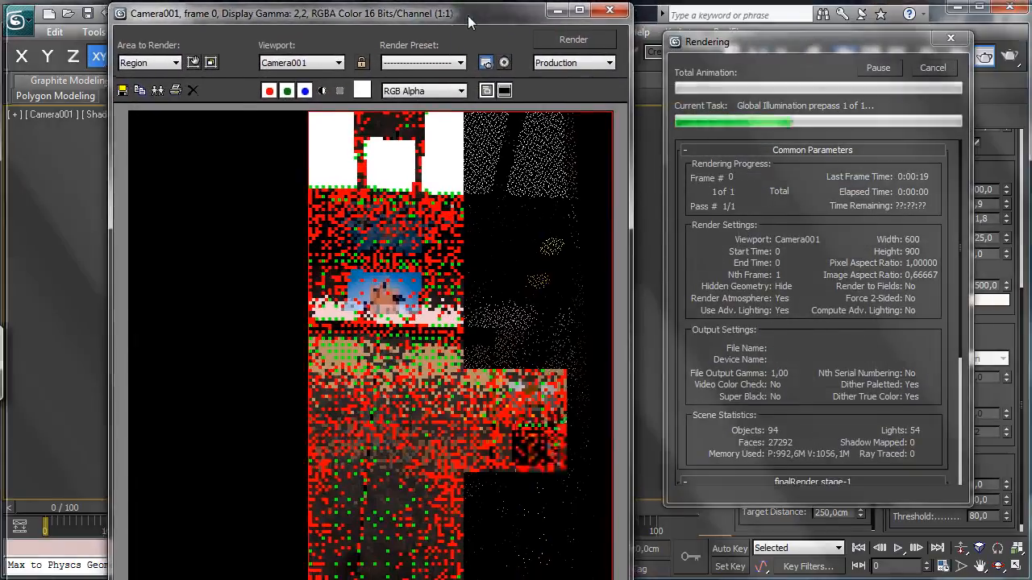
- Set the physical camera's Glare radius to 2
double_click(477, 10)
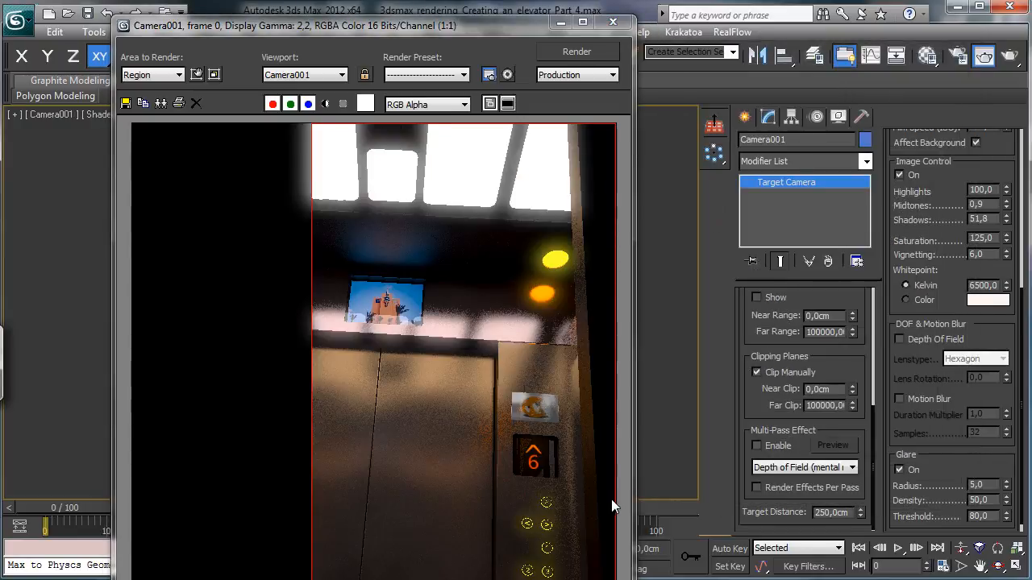
double_click(986, 485)
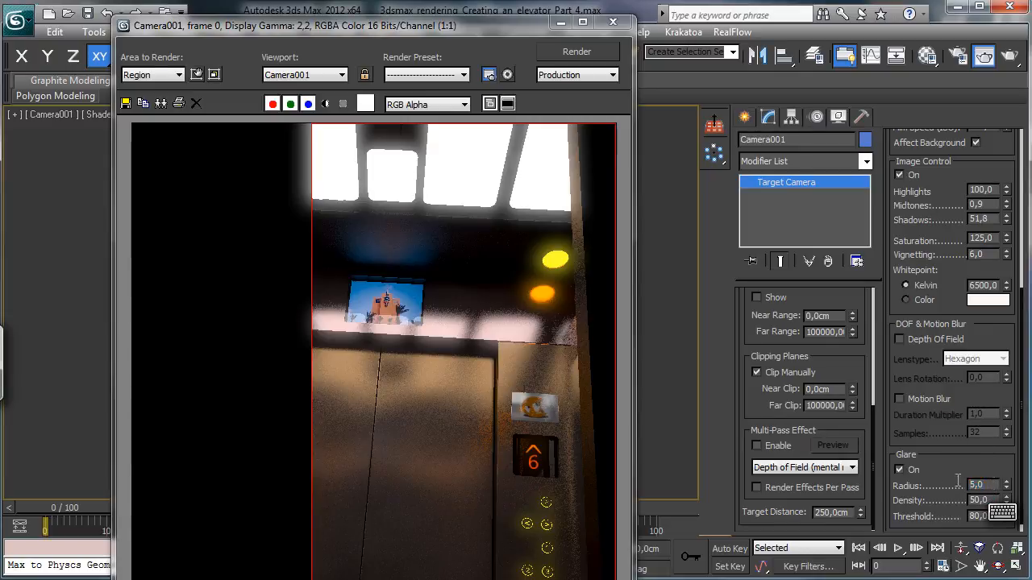
double_click(959, 482)
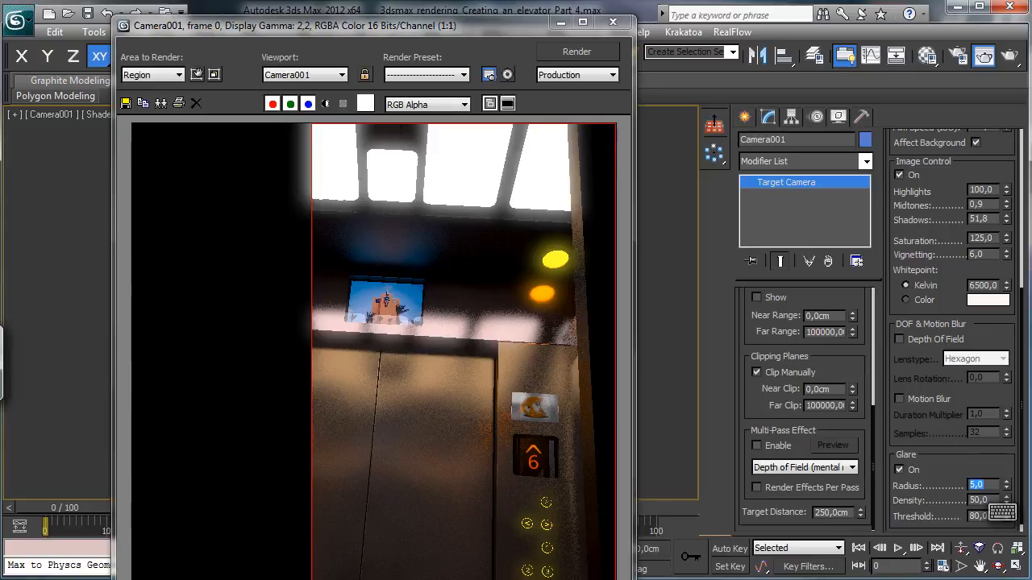
type("2")
key("Return")
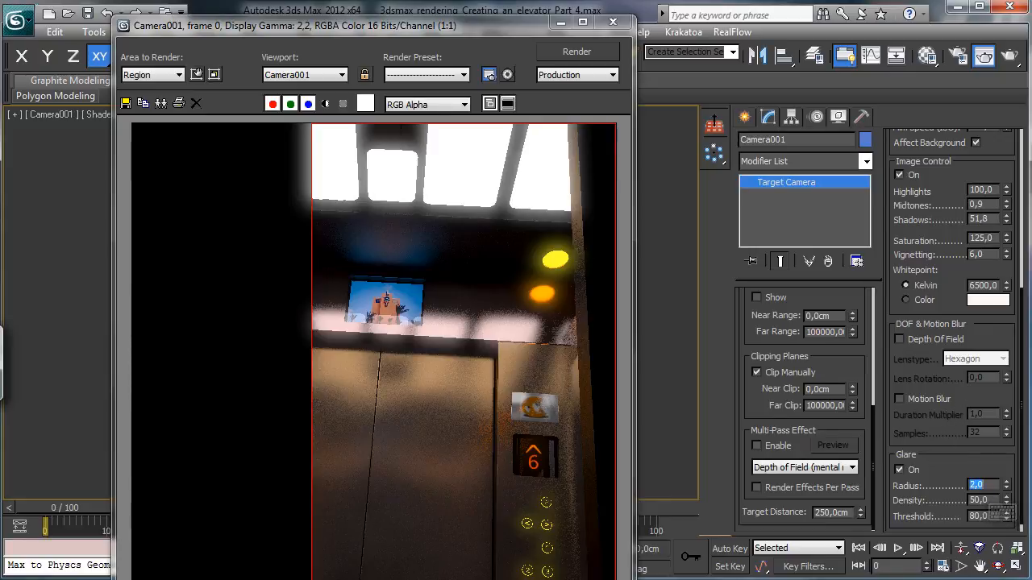
- Shrink the render region to the elevator's right-hand strip with the button panel, finish region editing and render it
left_click(197, 74)
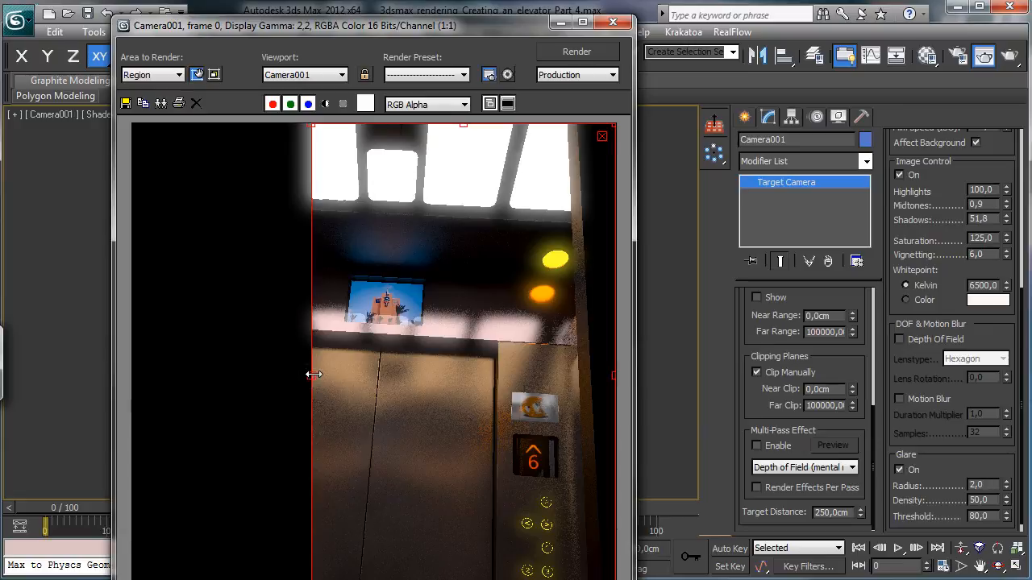
left_click_drag(313, 374, 469, 359)
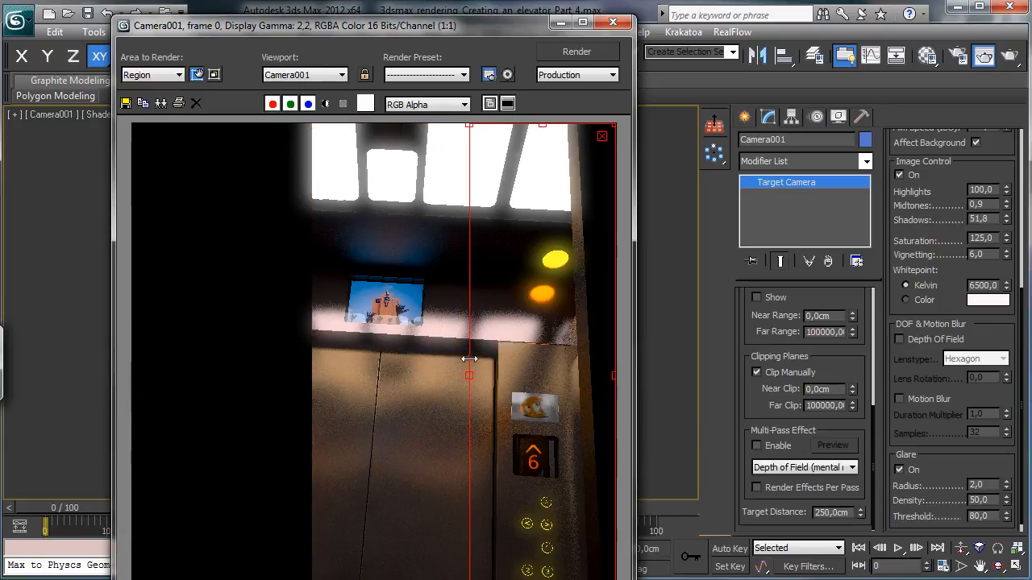
left_click_drag(553, 579, 553, 567)
left_click(197, 74)
left_click(548, 50)
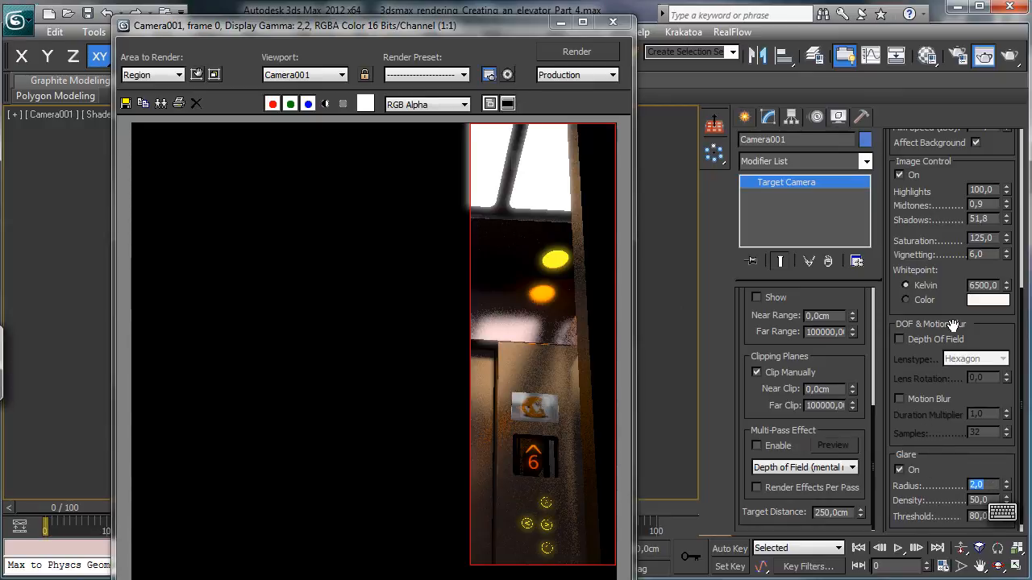
- Set the physical camera's Glare radius to 1 and density to 40, and render the region again
type("1")
key("Return")
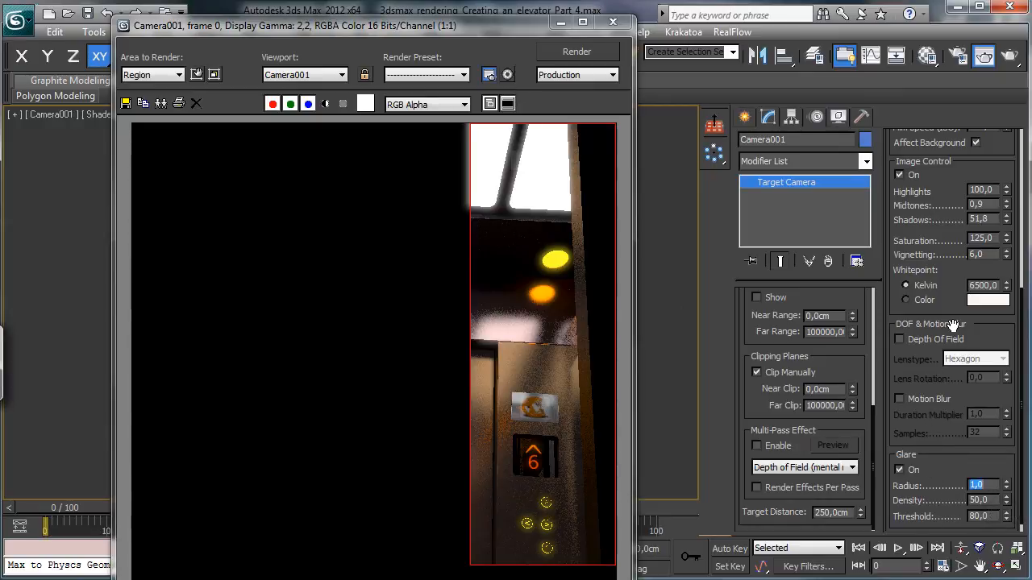
double_click(993, 499)
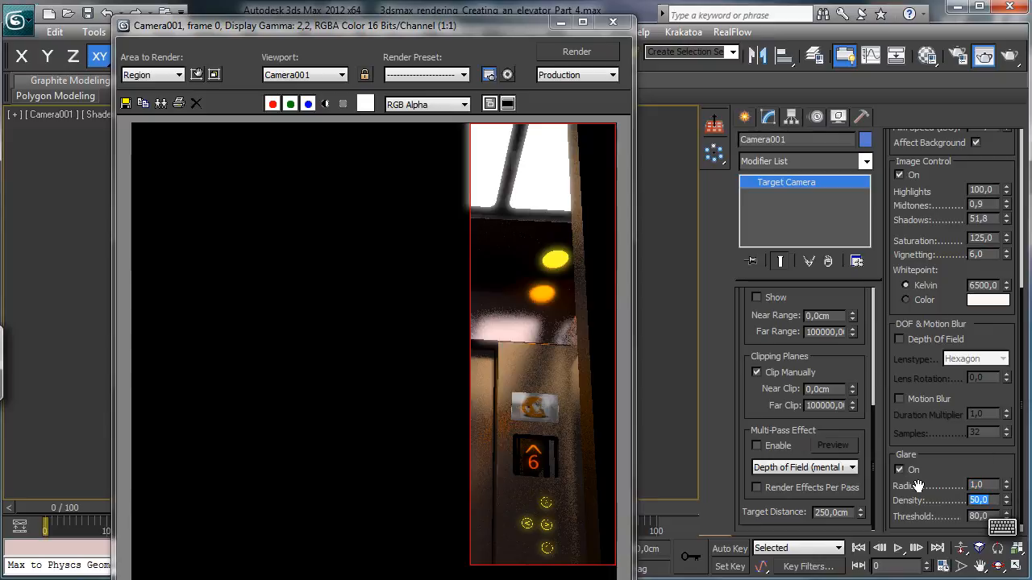
type("40")
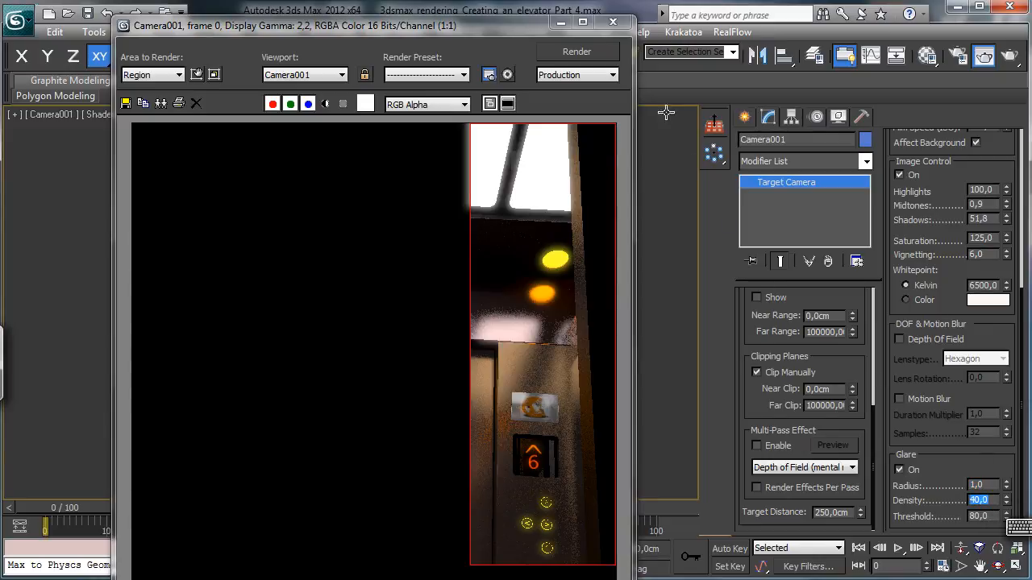
left_click(589, 55)
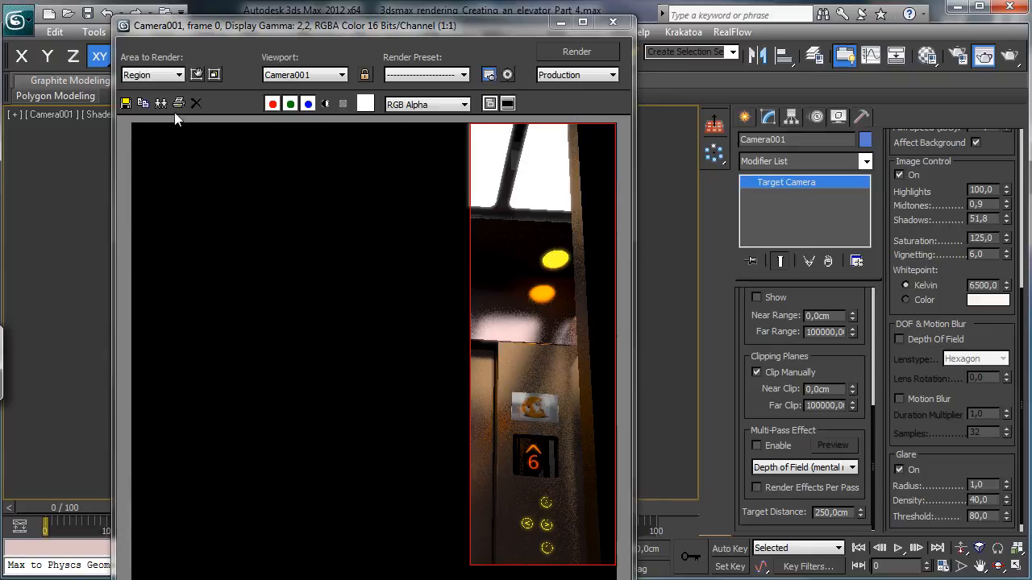
- Save the scene, view the region render in a maximized window, and restore and minimize that window
key("ctrl+s")
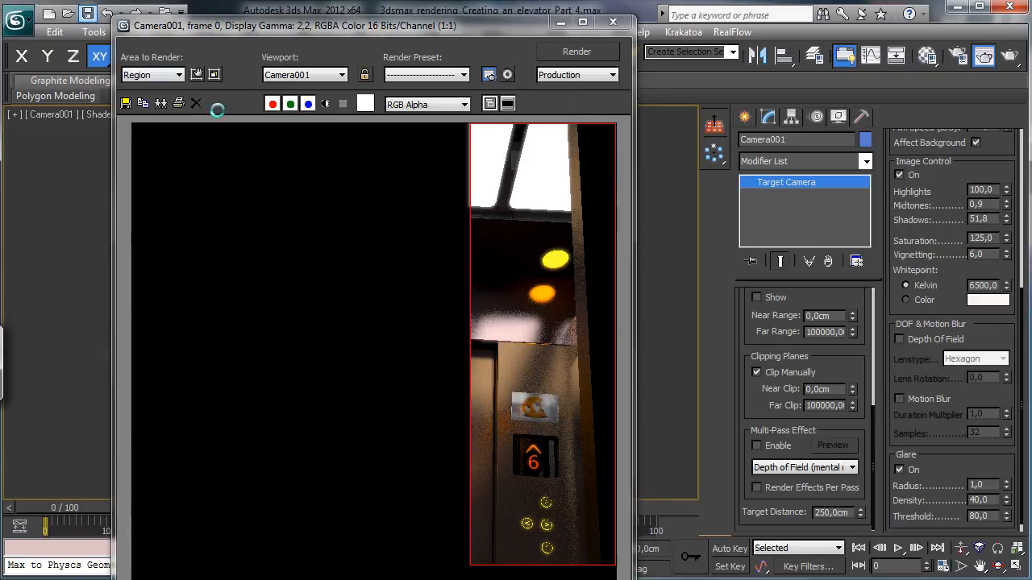
double_click(320, 25)
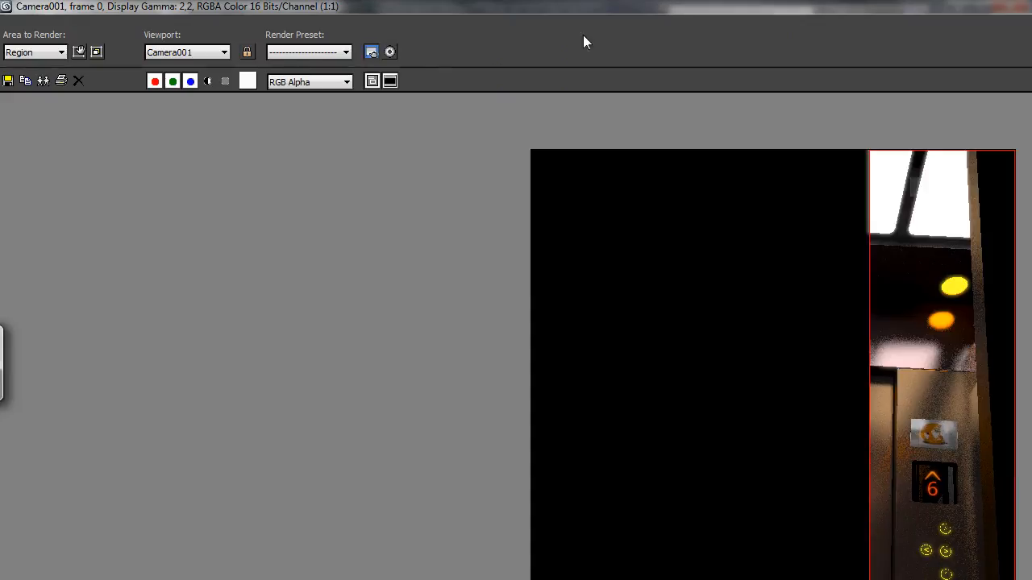
double_click(637, 6)
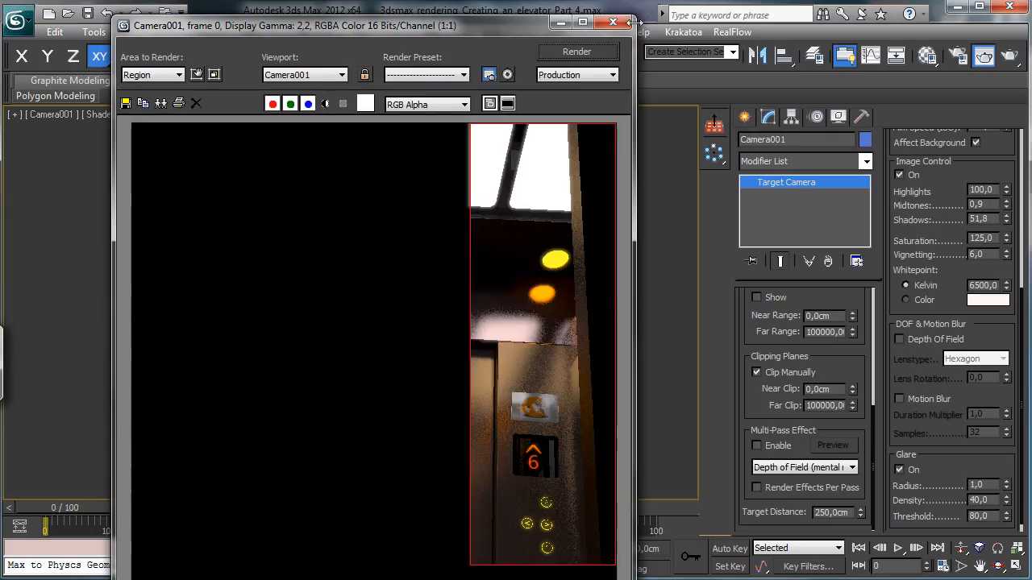
left_click(565, 28)
- Set the render output width to 400 in Render Setup and the area to render to View
left_click(957, 55)
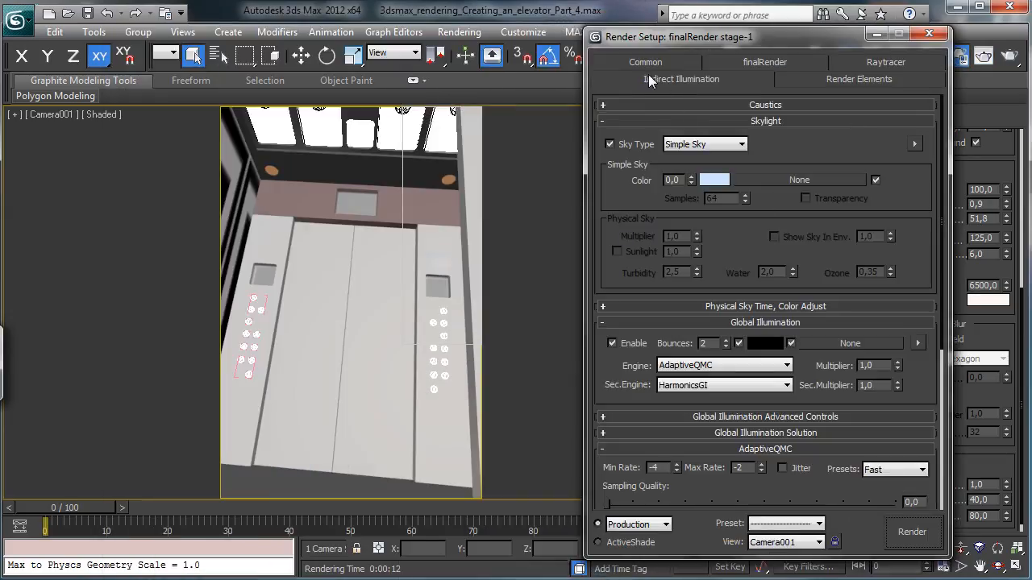
left_click(649, 63)
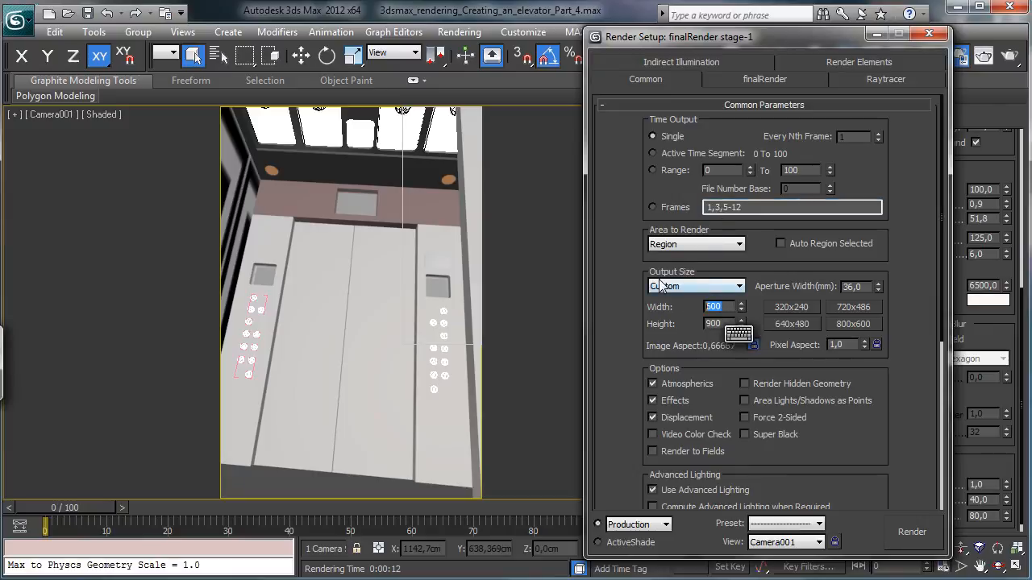
type("4")
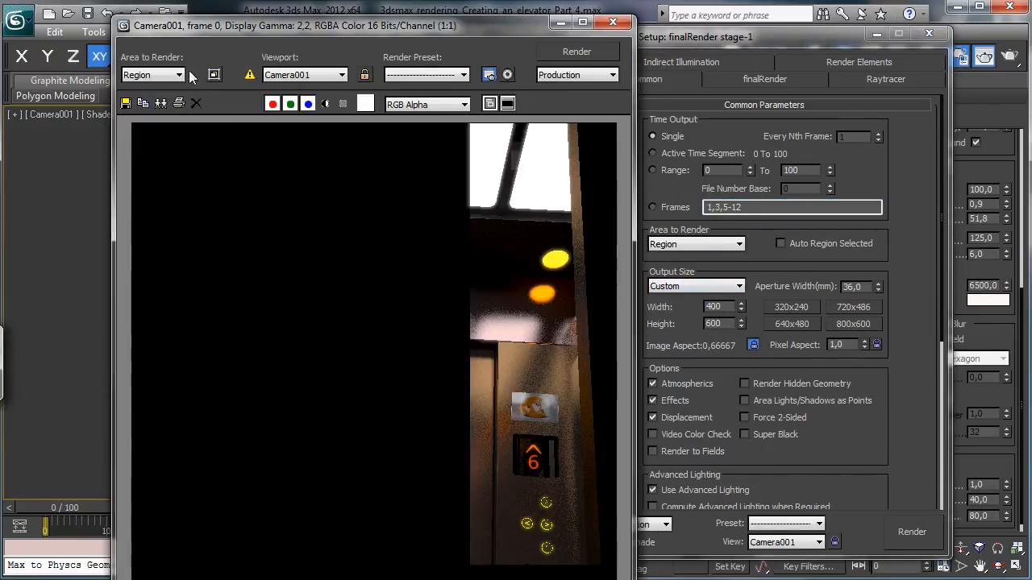
left_click(153, 74)
left_click(141, 87)
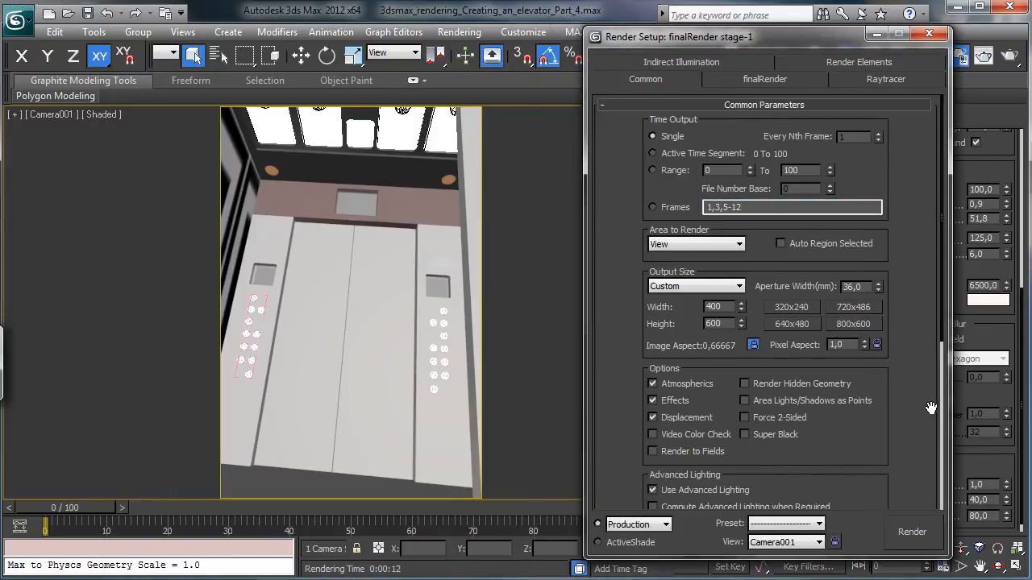
- Set the Global Illumination bounces to 4 and render the full camera view, moving the render window up to show more of it
left_click(674, 63)
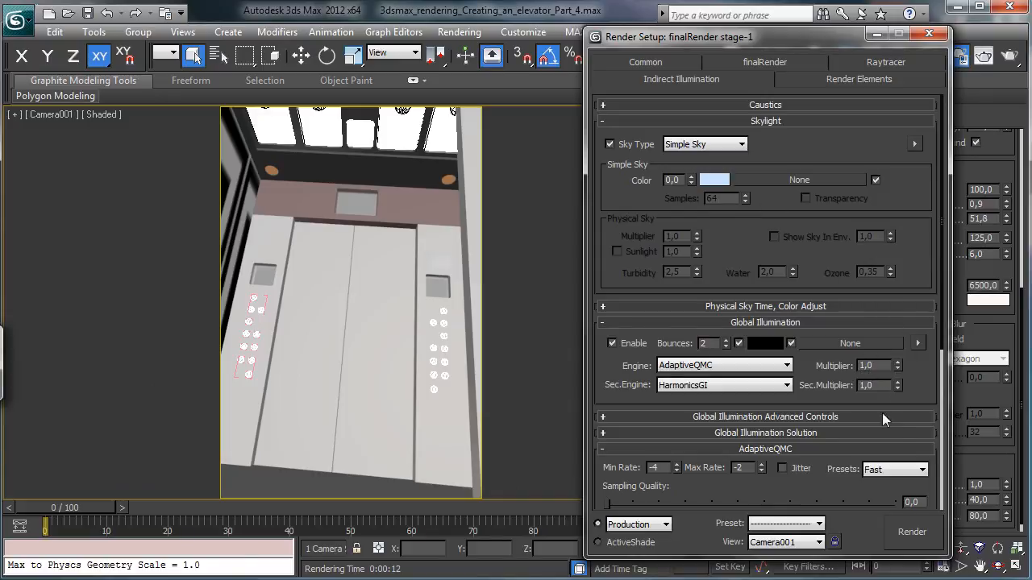
scroll(921, 388, "down", 3)
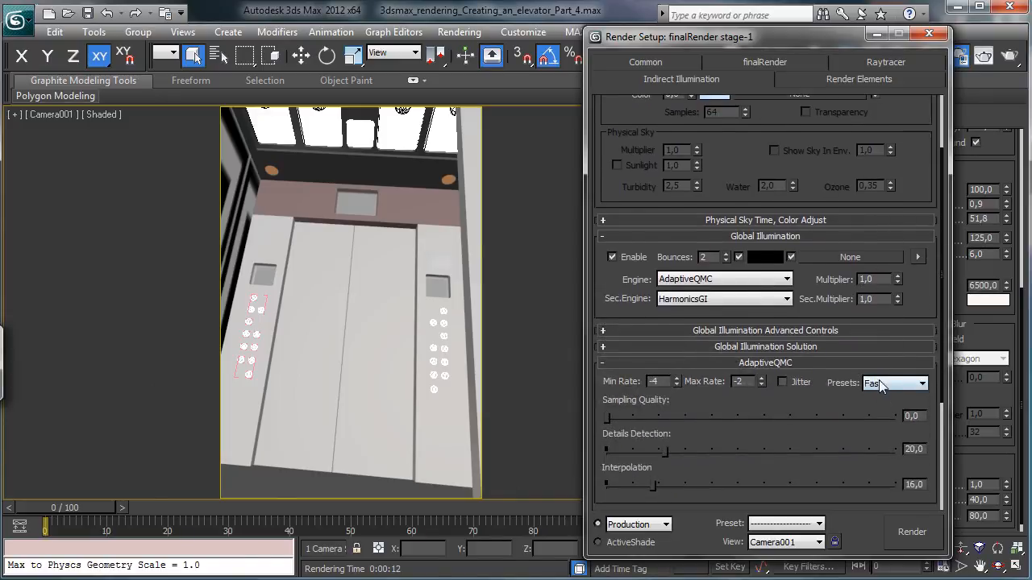
left_click(726, 253)
left_click(726, 253)
left_click(910, 527)
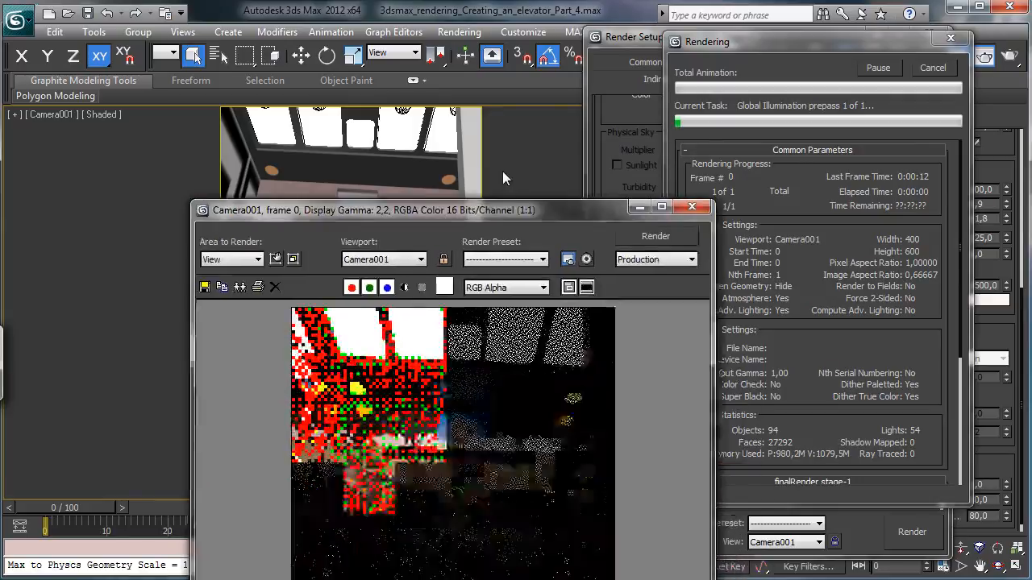
left_click_drag(516, 212, 462, 21)
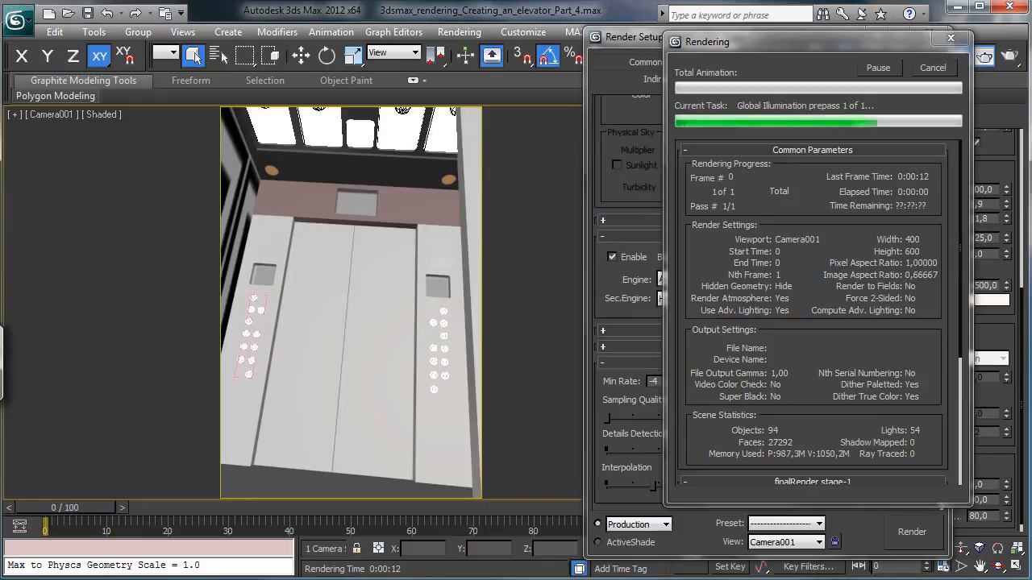
left_click_drag(516, 553, 482, 39)
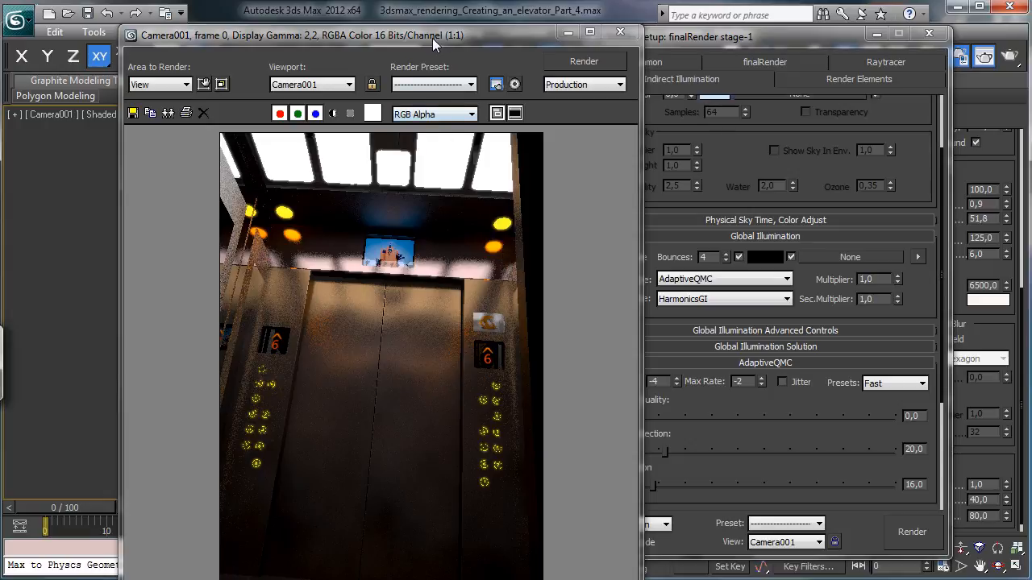
left_click_drag(432, 38, 452, 26)
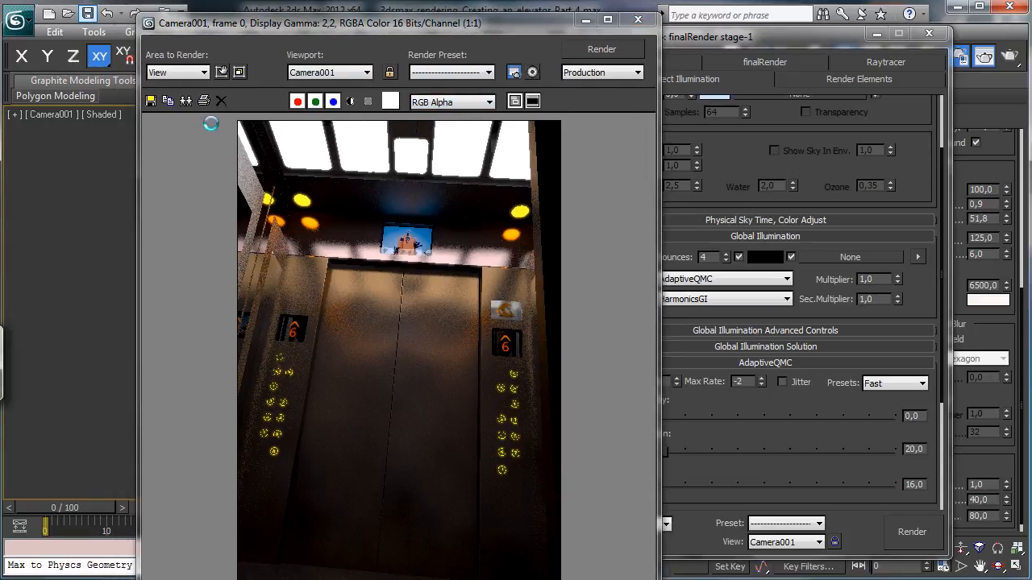
- Set the AdaptiveQMC preset to Medium+ in the Indirect Illumination settings
left_click(737, 158)
scroll(739, 141, "down", 2)
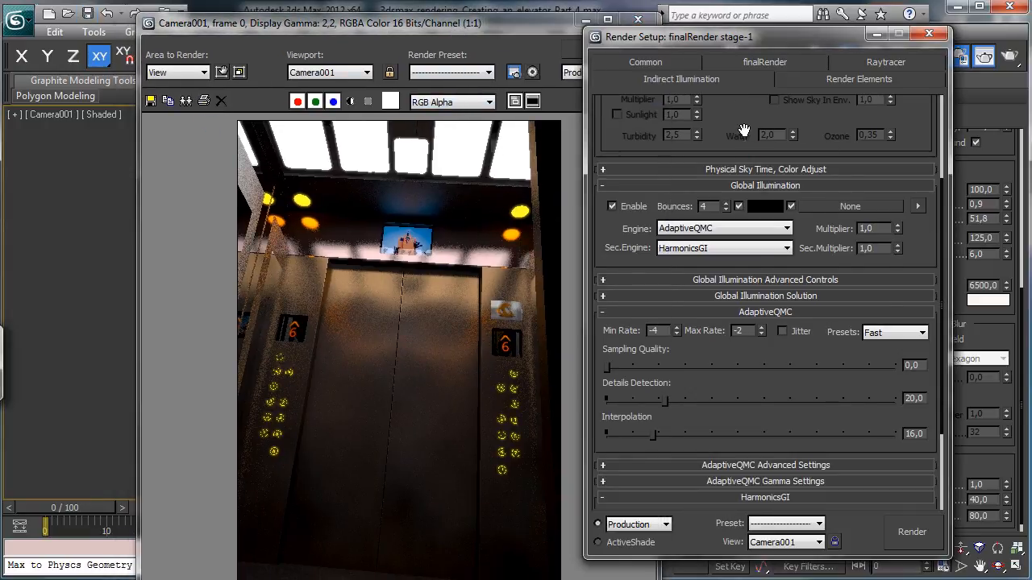
scroll(726, 112, "up", 2)
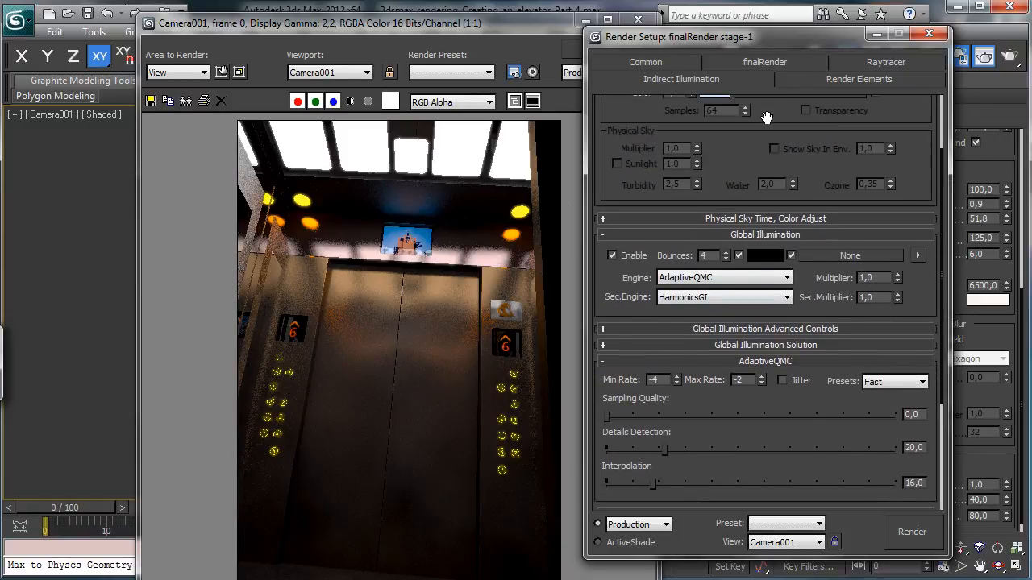
left_click(887, 384)
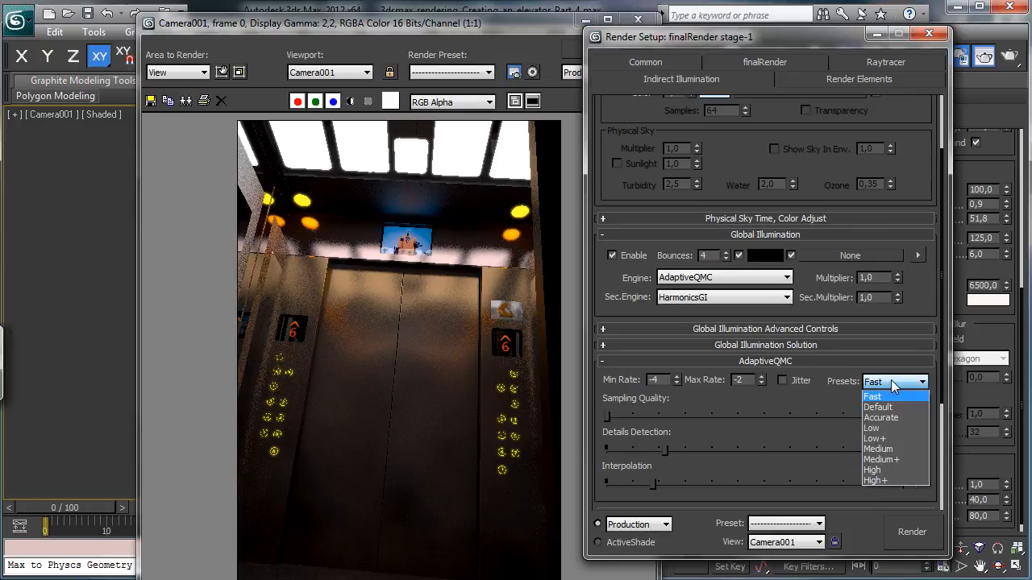
left_click(892, 460)
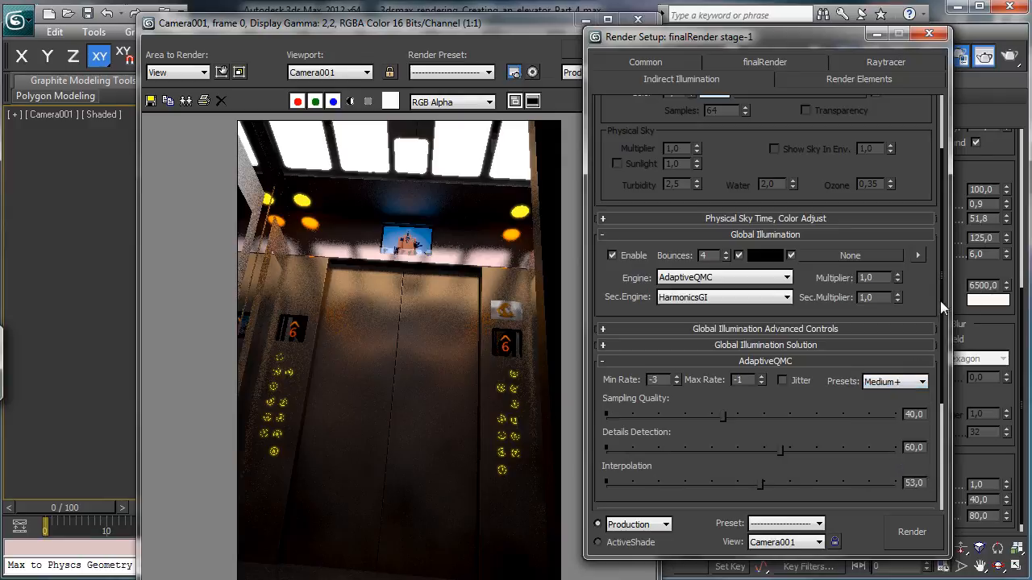
- Set the HarmonicsGI samples to 500
left_click_drag(924, 294, 921, 137)
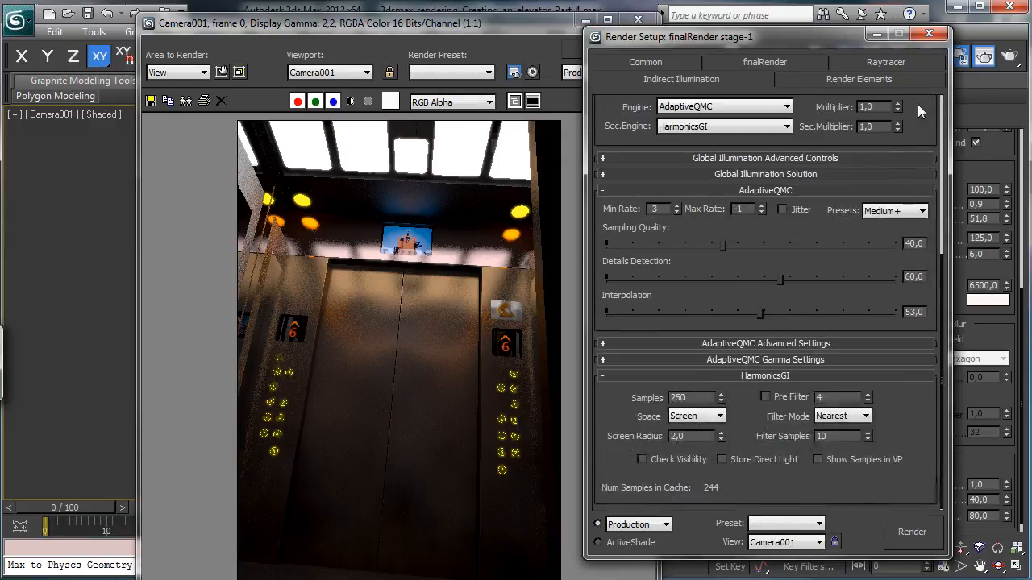
double_click(690, 399)
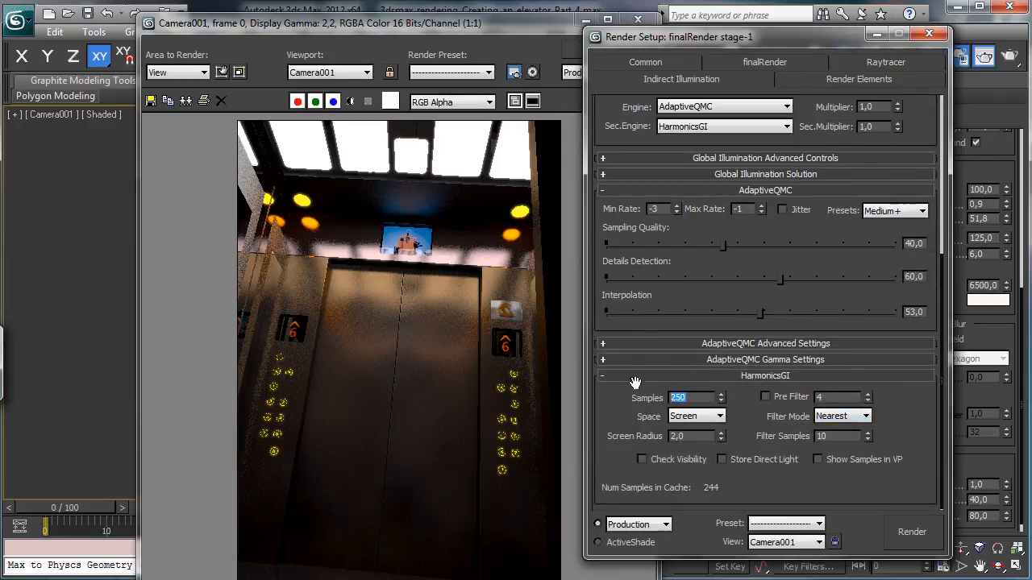
type("5")
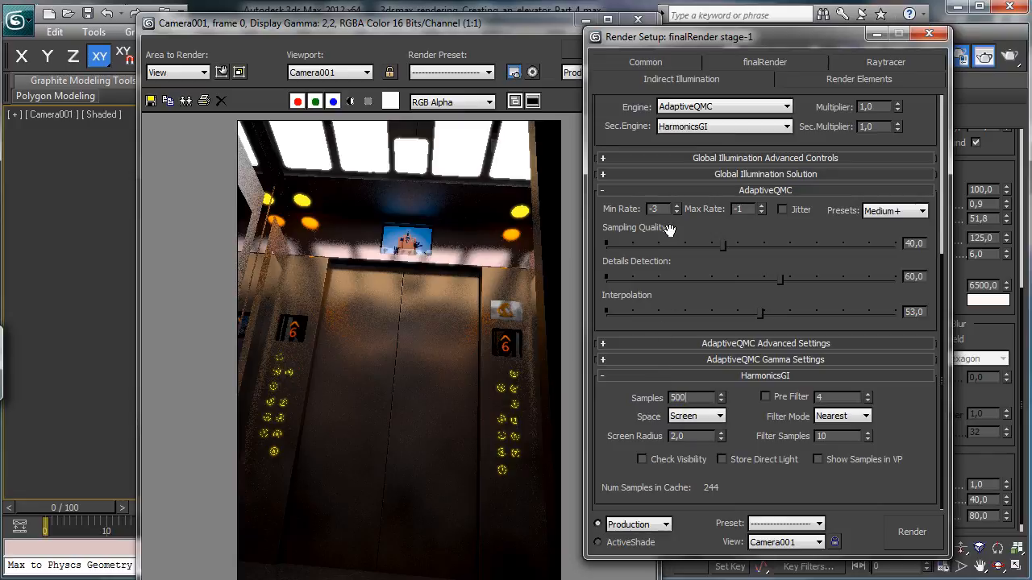
type("00")
key("Return")
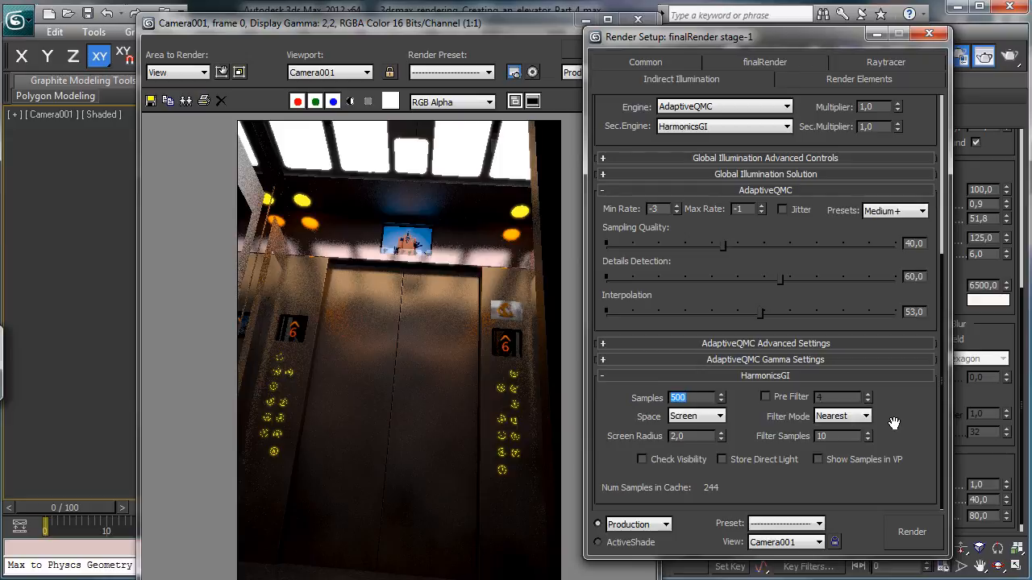
- Set the anti-aliasing filter to Mitchell-Netravali in finalRender's Global Options
left_click_drag(901, 407, 860, 549)
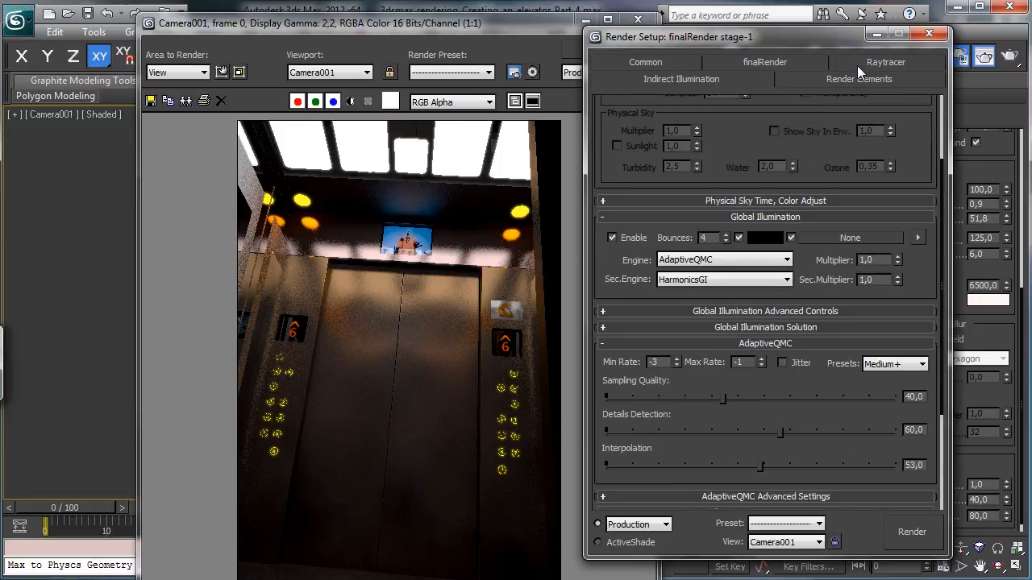
left_click(679, 63)
left_click(762, 80)
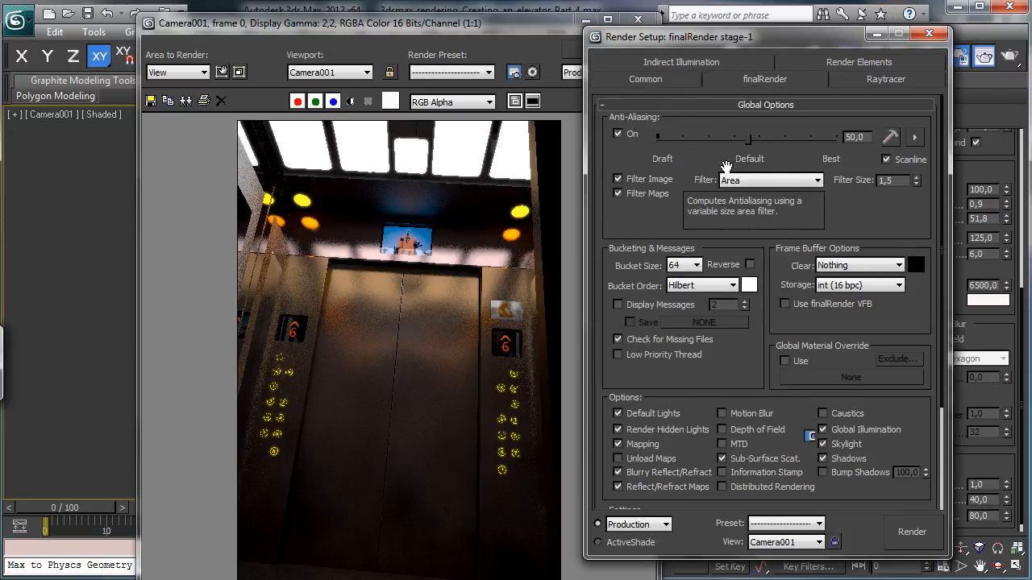
left_click(772, 182)
left_click(770, 258)
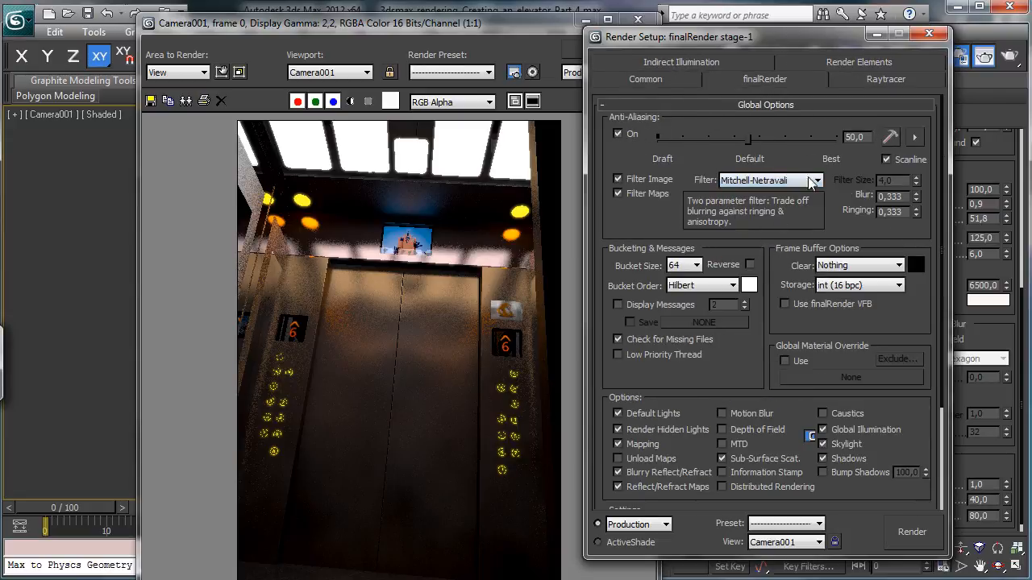
left_click(915, 142)
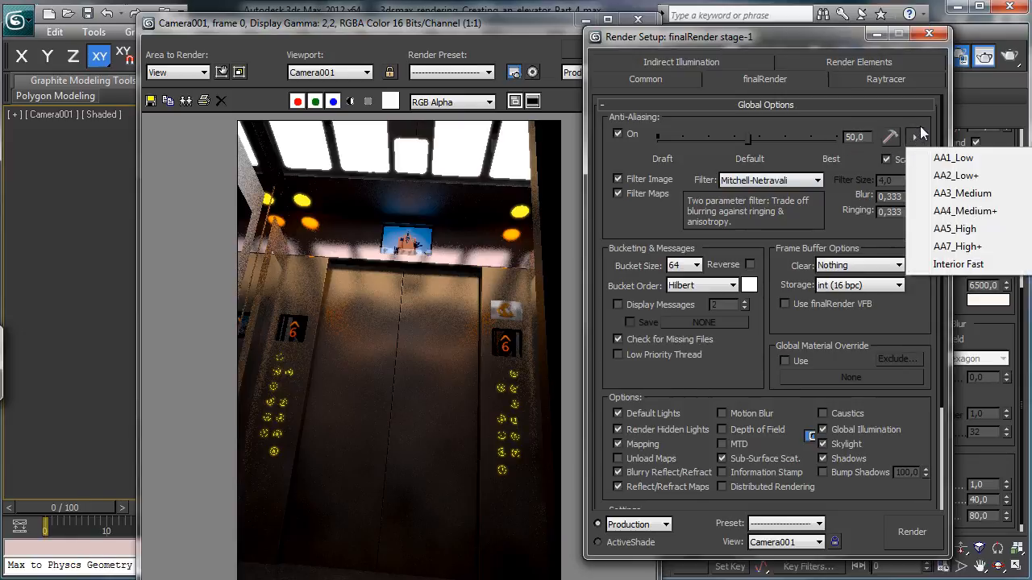
left_click(923, 135)
left_click(890, 138)
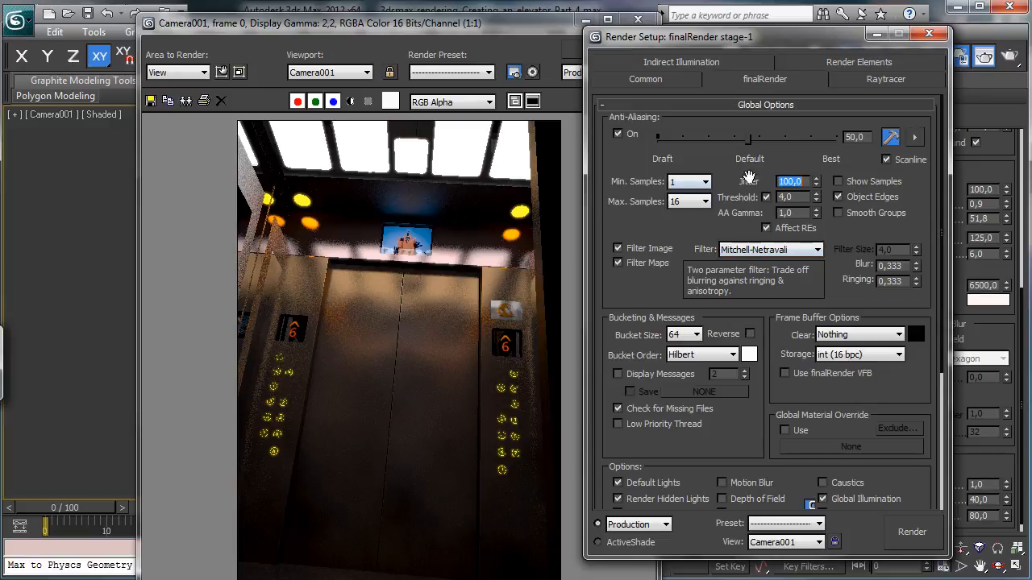
left_click(890, 138)
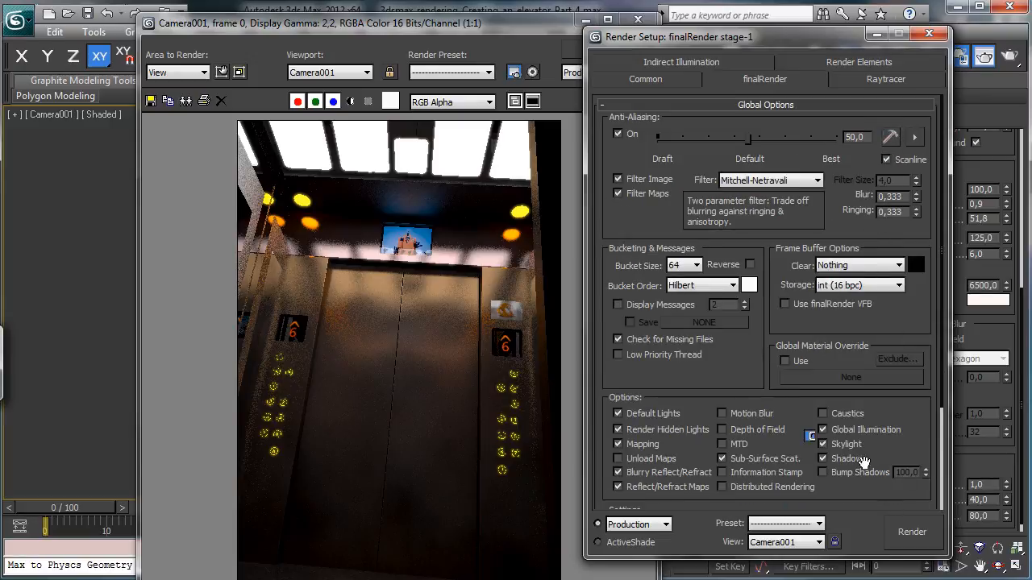
- Widen the render region to span both elevator doors and the button panel, render it, and inspect the door surface up close
left_click(221, 71)
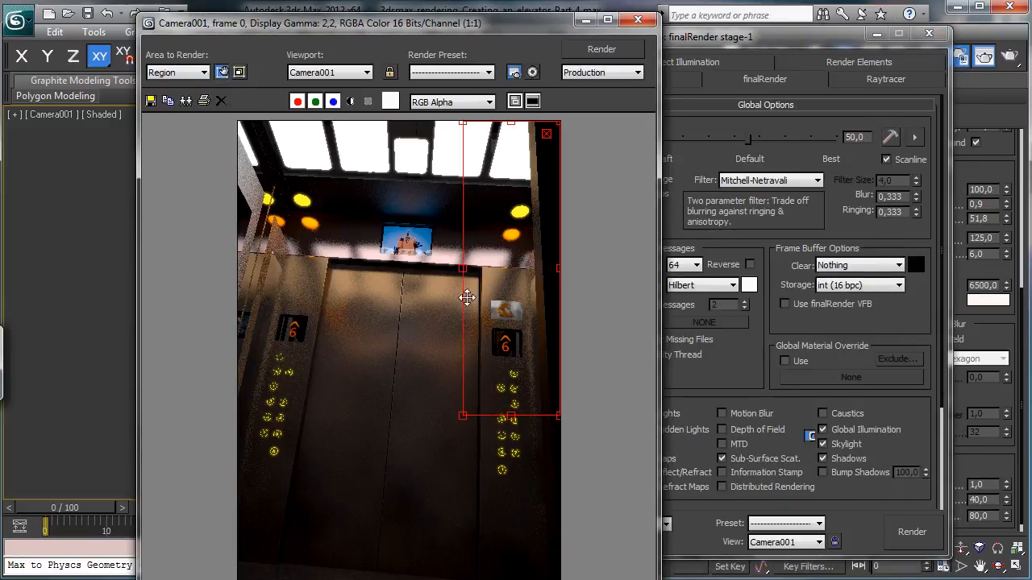
left_click_drag(463, 269, 321, 270)
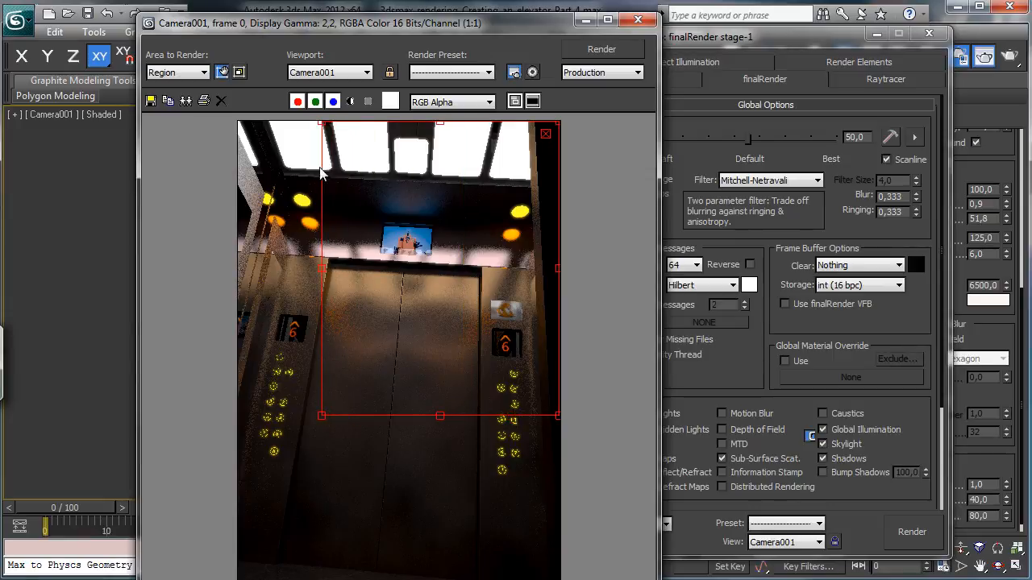
left_click(577, 50)
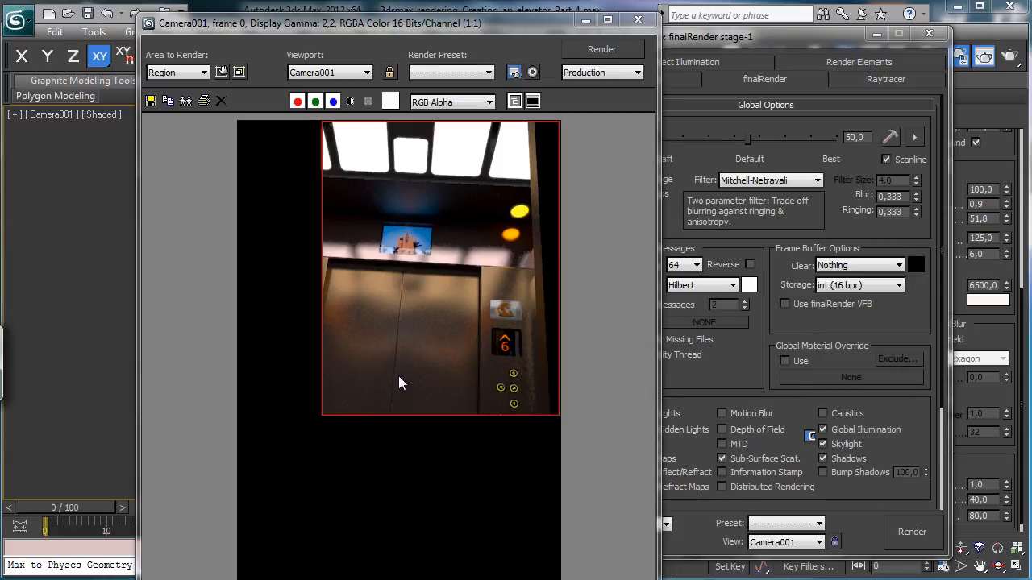
scroll(397, 373, "up", 1)
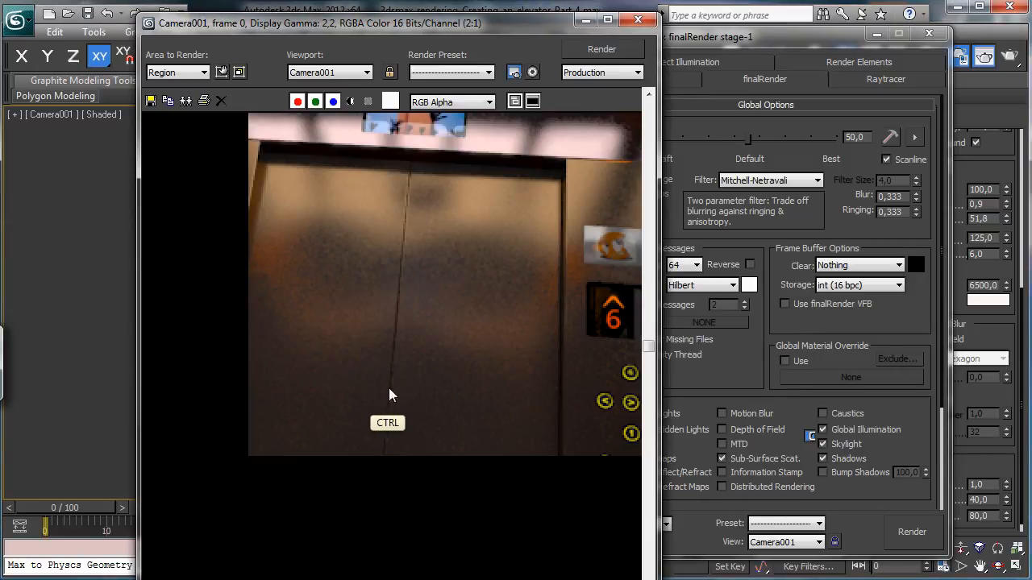
left_click(412, 367, "ctrl")
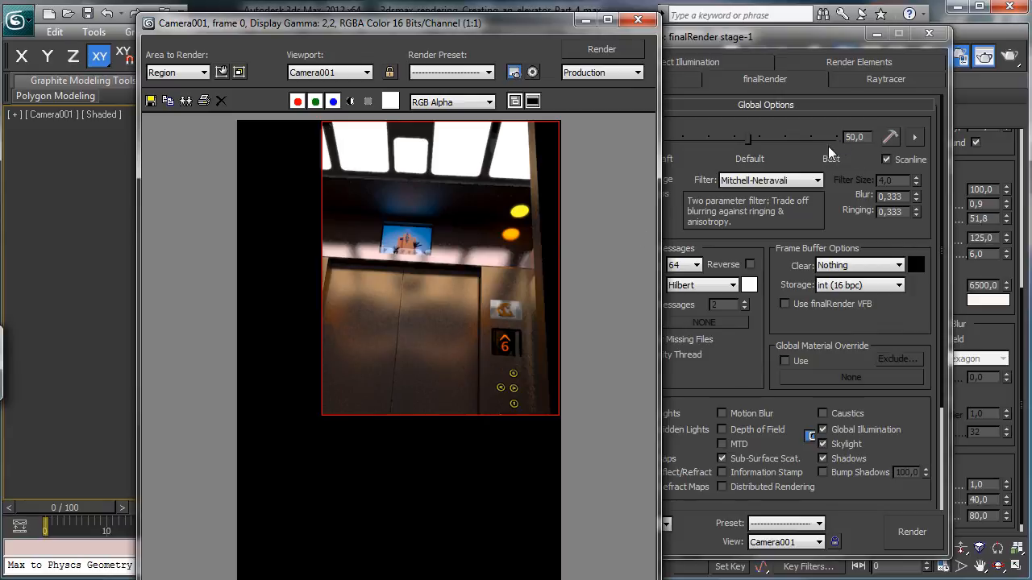
- Set the anti-aliasing quality to 70 in finalRender's Global Options
left_click(858, 137)
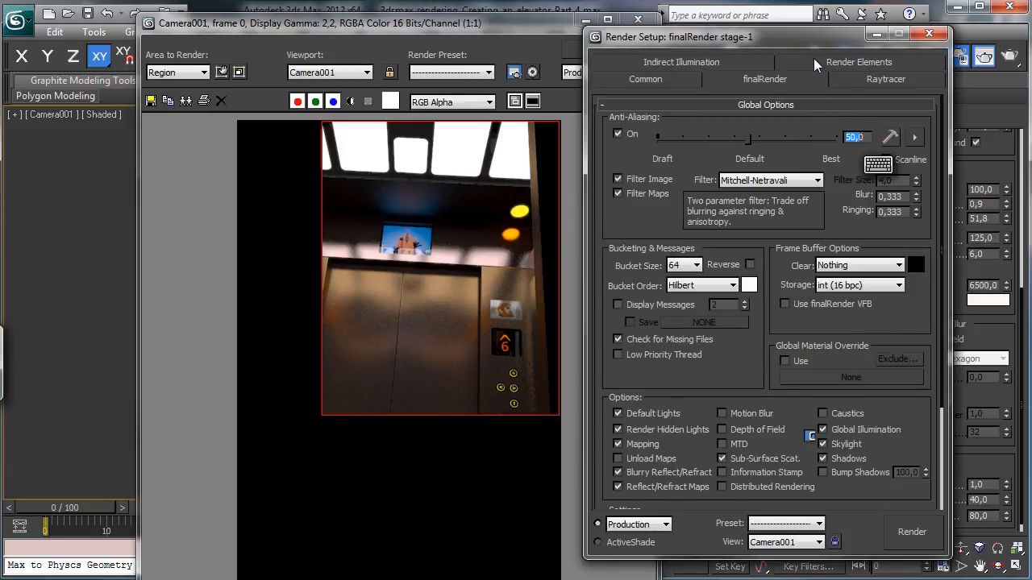
left_click(815, 62)
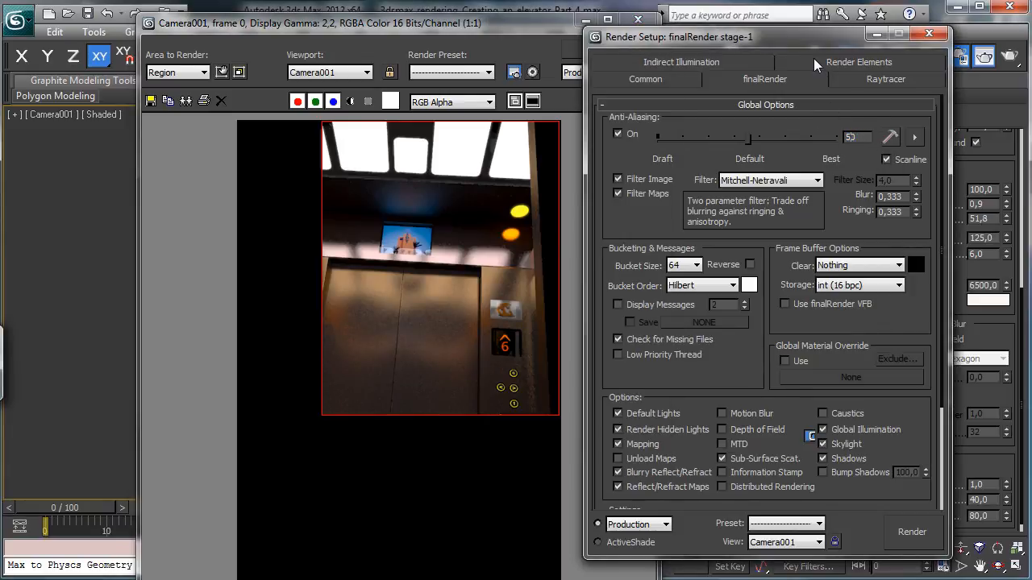
key("BackSpace")
type("7")
key("Return")
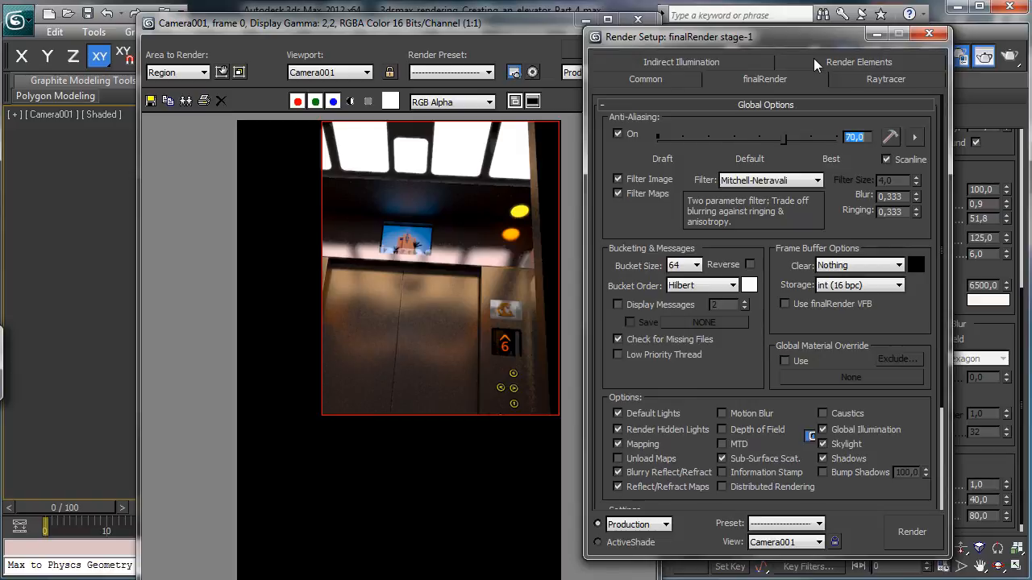
- Set the anti-aliasing samples to a minimum of 4 and a maximum of 64, and the bucket size to 32
left_click(890, 138)
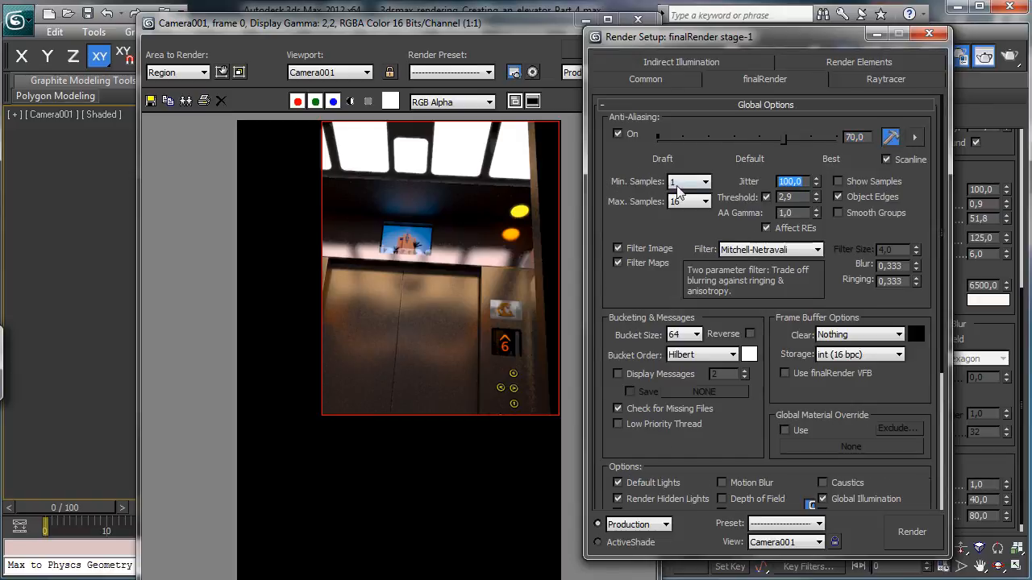
left_click(707, 201)
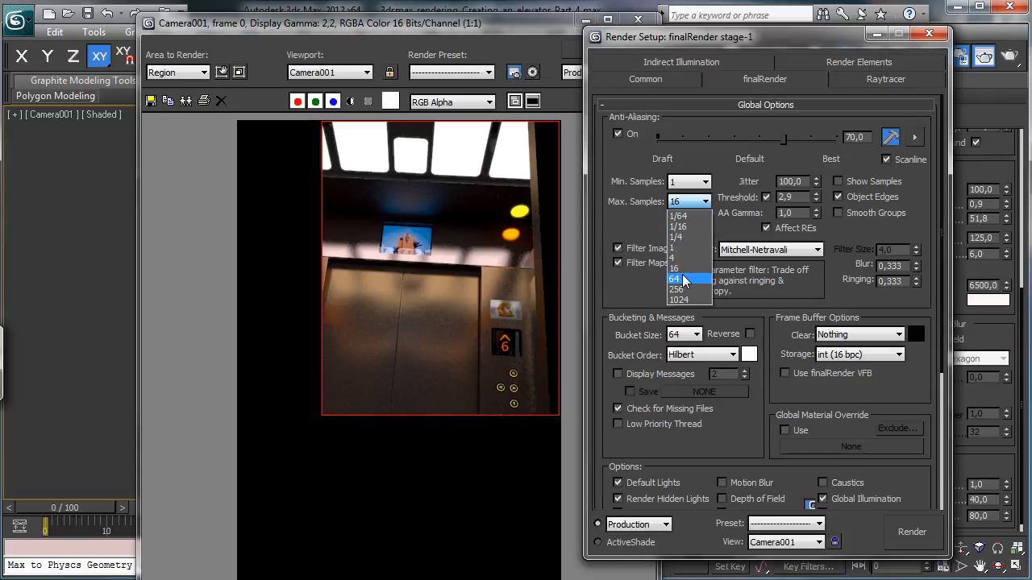
left_click(682, 279)
left_click(695, 182)
left_click(684, 241)
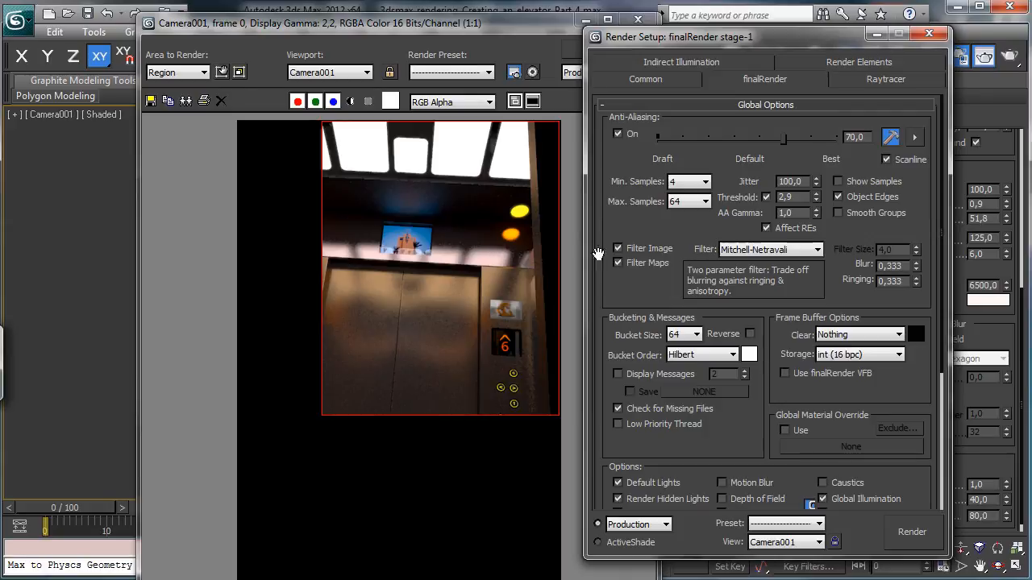
left_click(696, 337)
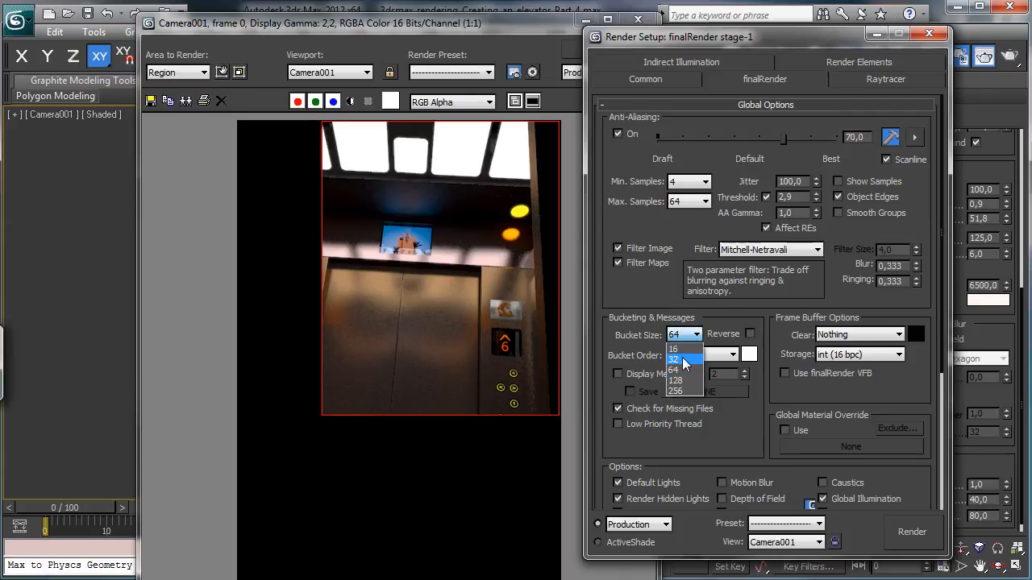
left_click(682, 364)
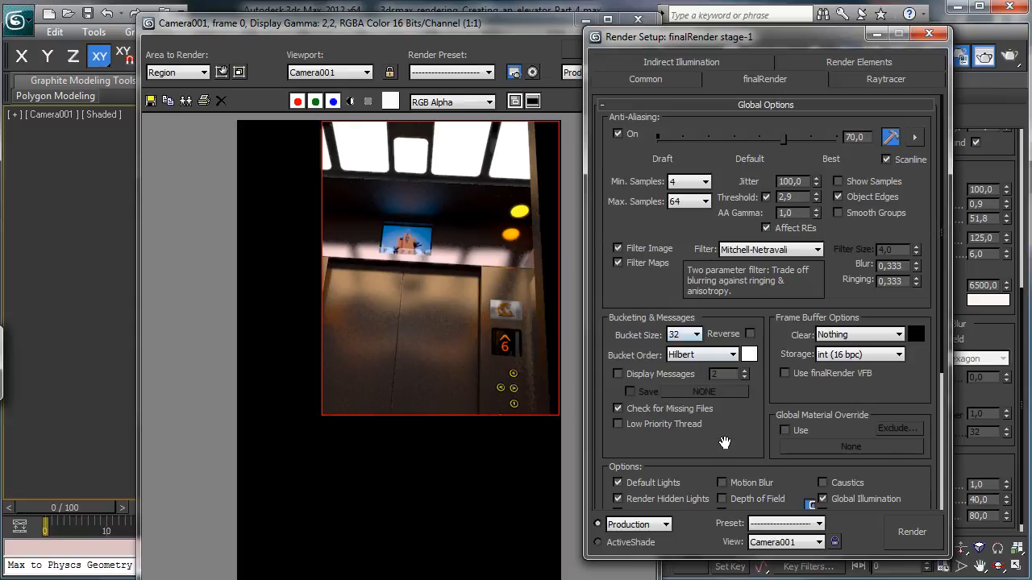
- Examine the remaining global options and the Raytracer's camera, raytracing and Accelerator Engine settings
left_click_drag(723, 443, 749, 202)
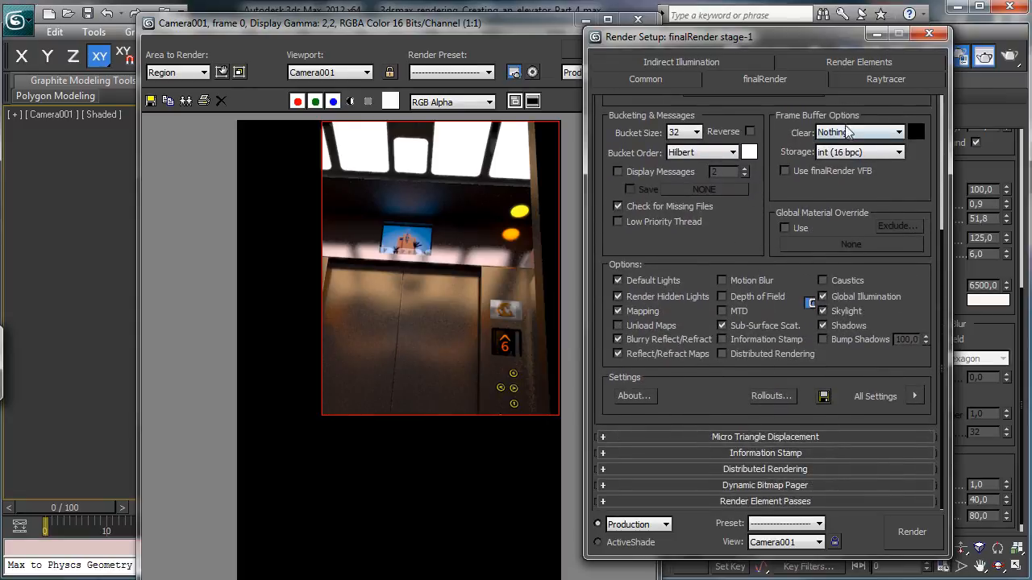
left_click(857, 83)
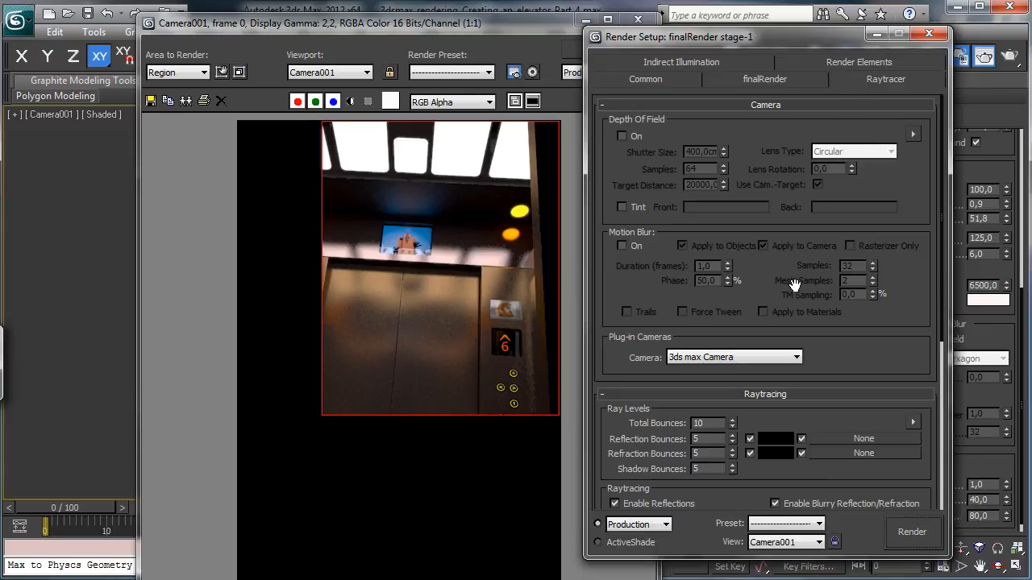
left_click_drag(795, 283, 815, 132)
left_click_drag(744, 336, 749, 266)
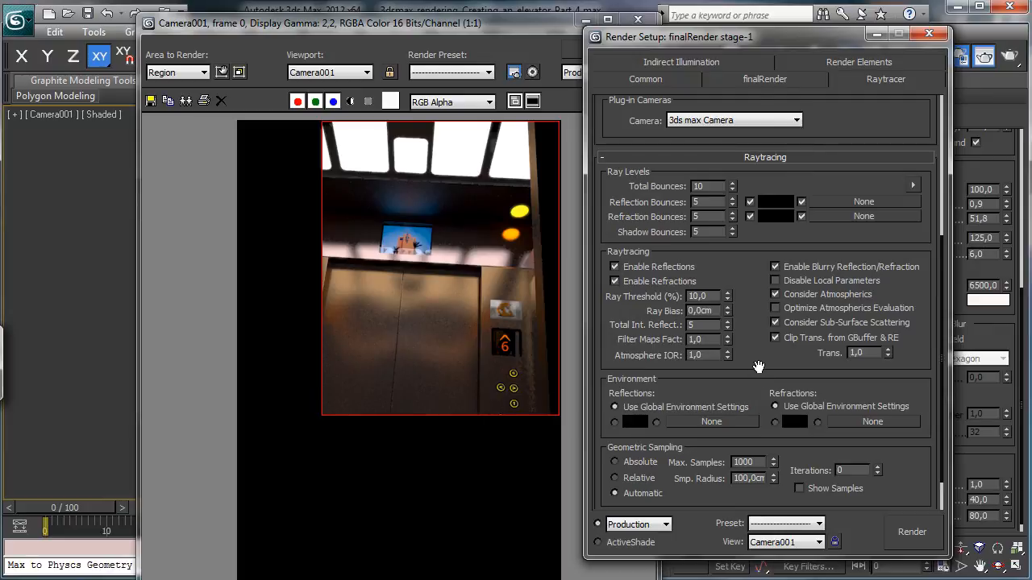
left_click_drag(760, 360, 753, 315)
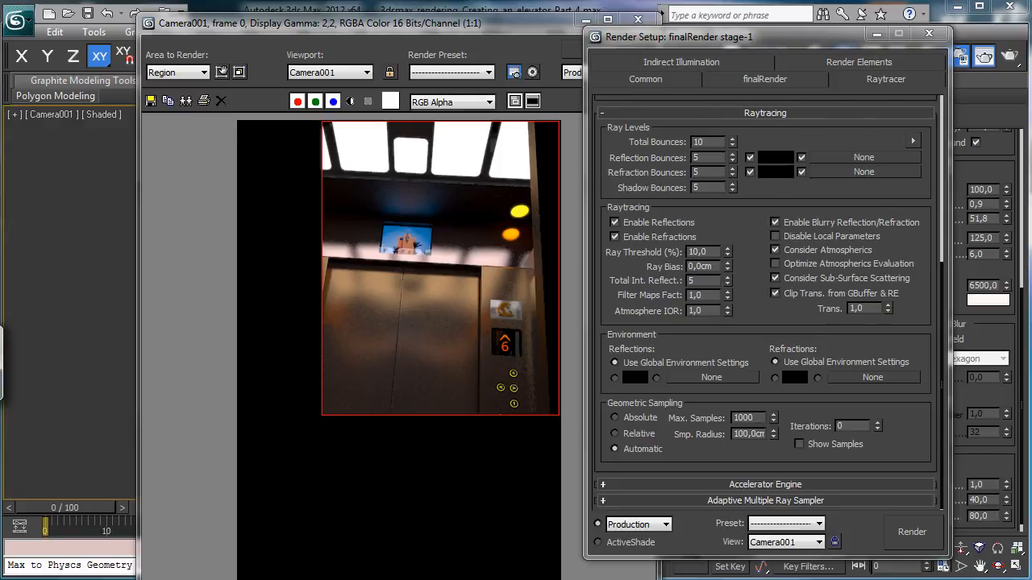
left_click(776, 485)
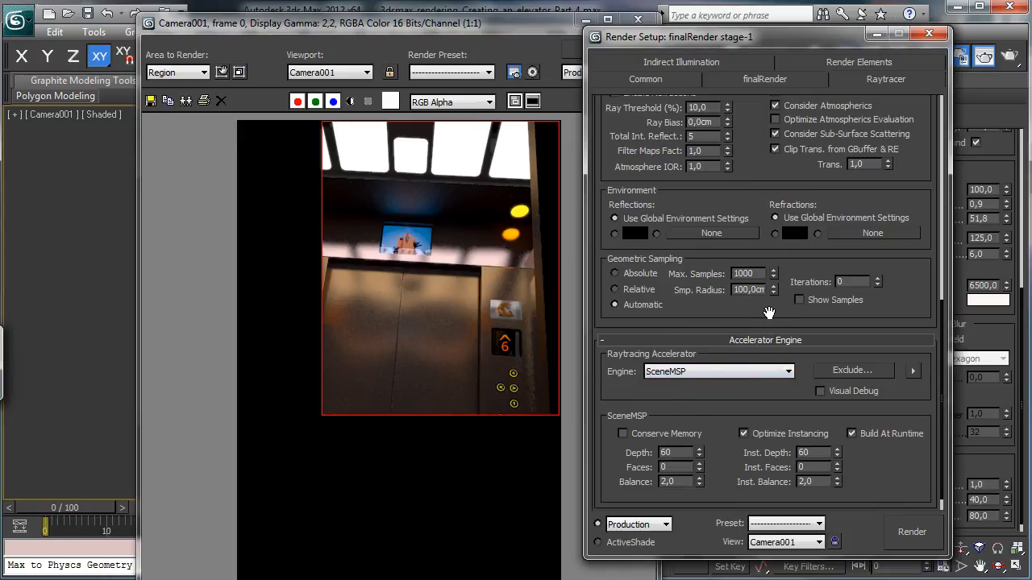
scroll(767, 318, "up", 5)
left_click(766, 79)
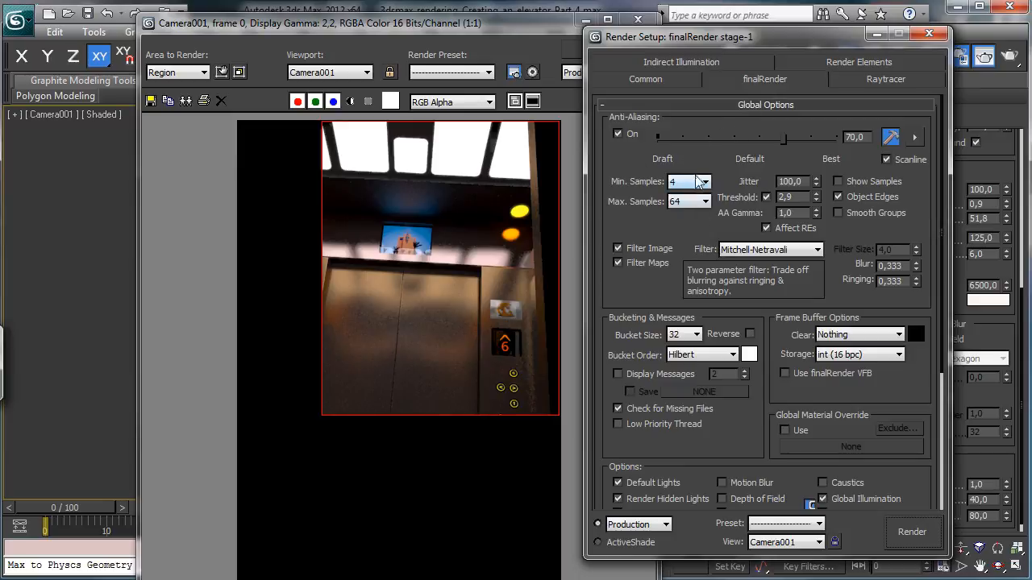
- Set the HarmonicsGI samples to 1000 in the Indirect Illumination settings and minimize the render setup
left_click(723, 63)
left_click_drag(891, 316, 889, 126)
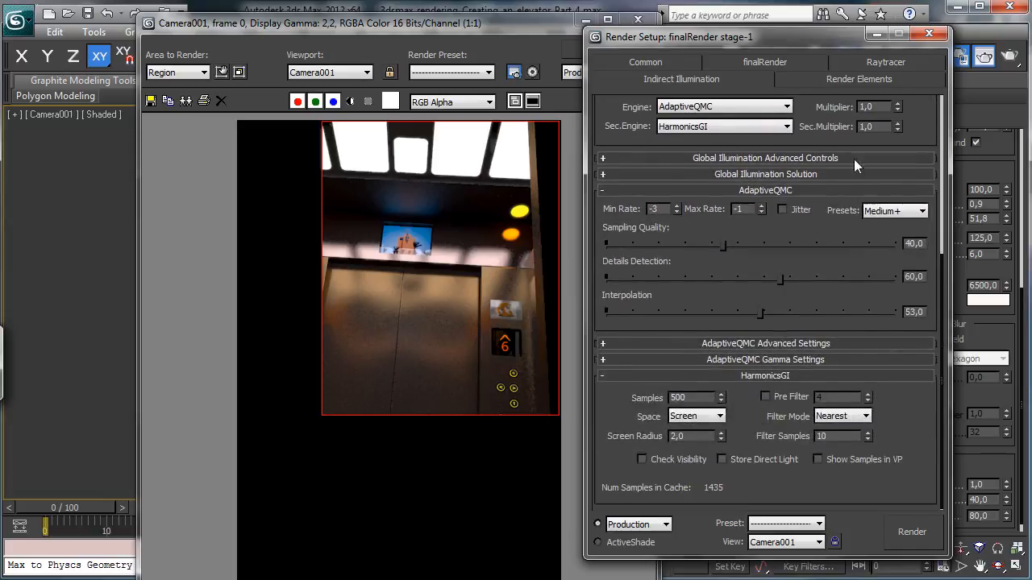
left_click_drag(688, 398, 628, 397)
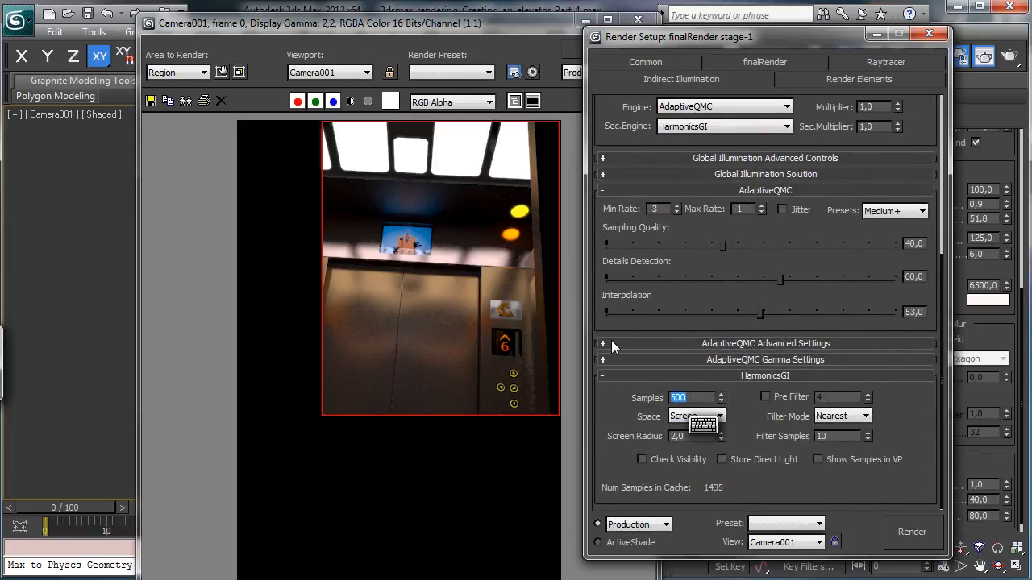
type("1000")
key("Return")
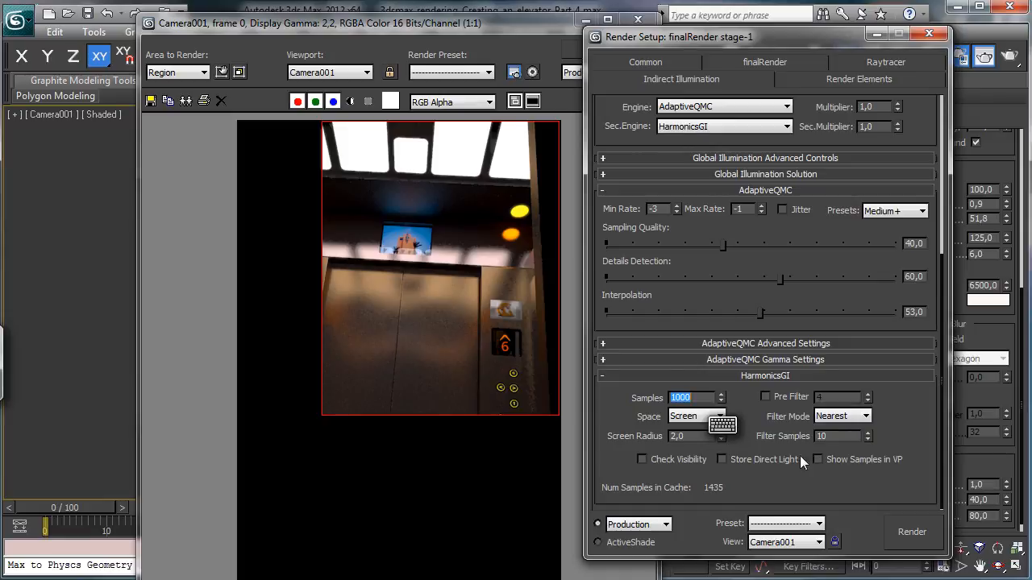
scroll(918, 123, "up", 5)
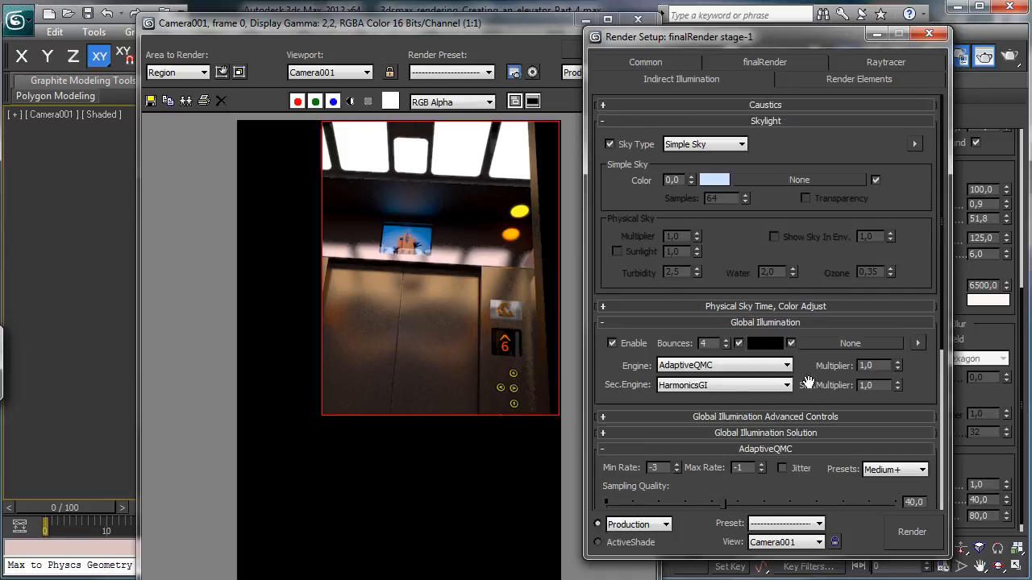
left_click(877, 35)
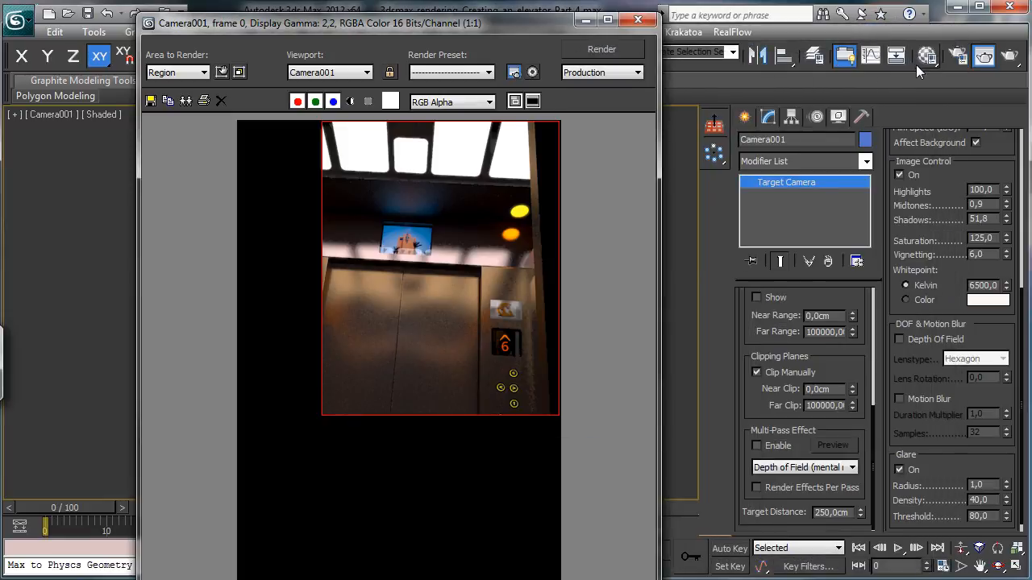
- Set the reflection samples of the Door material to 32
left_click(929, 58)
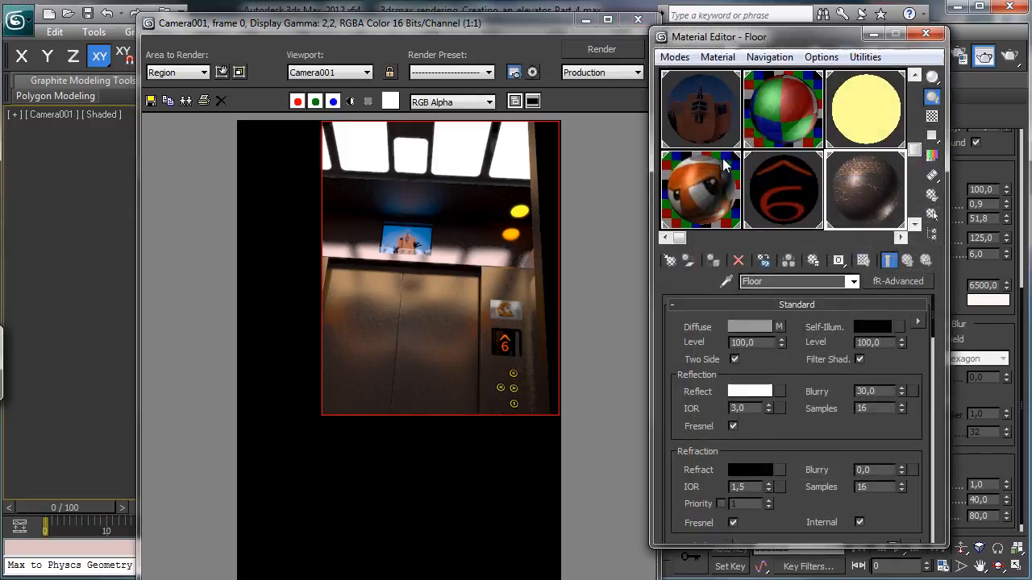
left_click(818, 147)
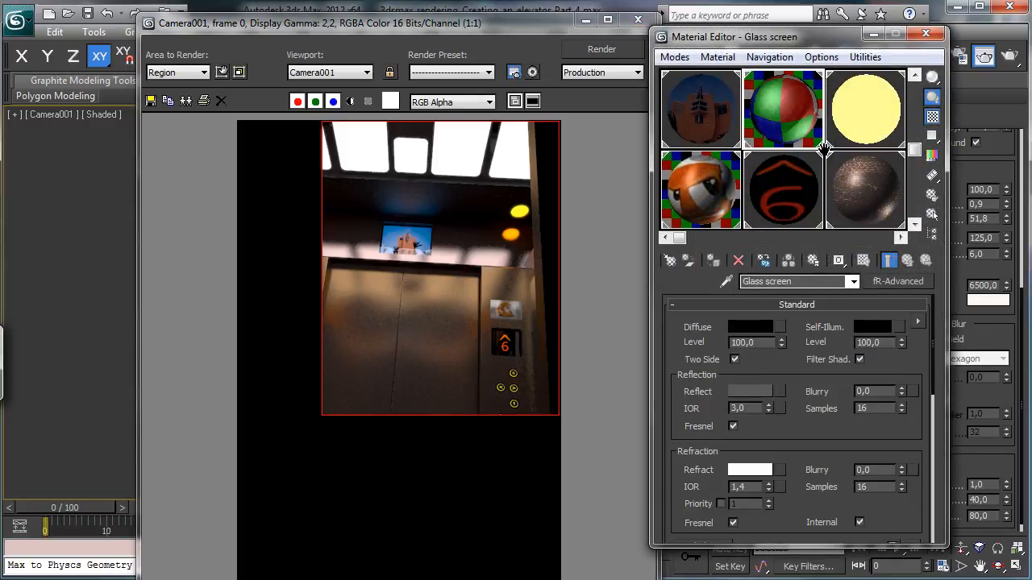
left_click_drag(913, 149, 913, 84)
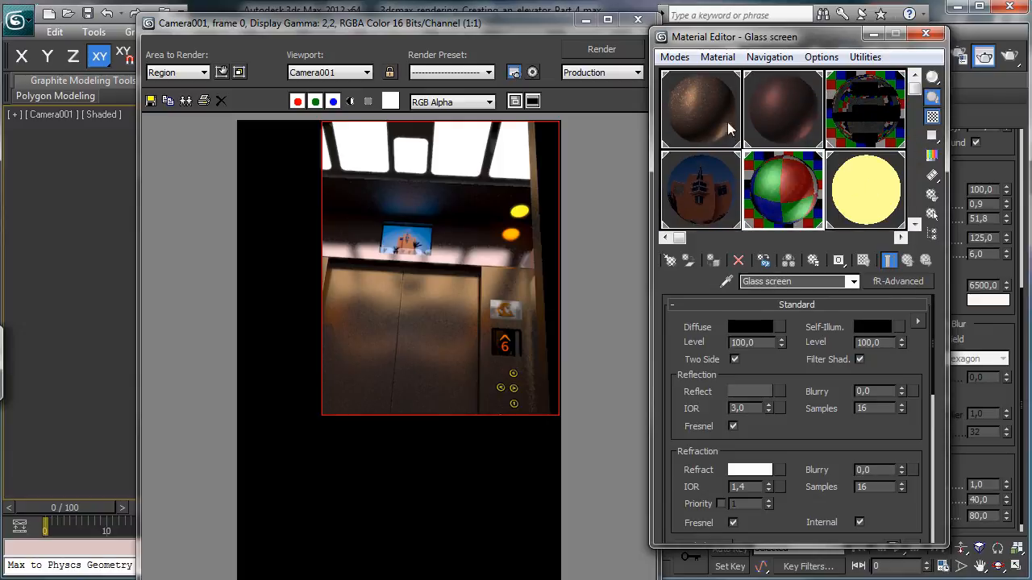
left_click(774, 199)
left_click(906, 259)
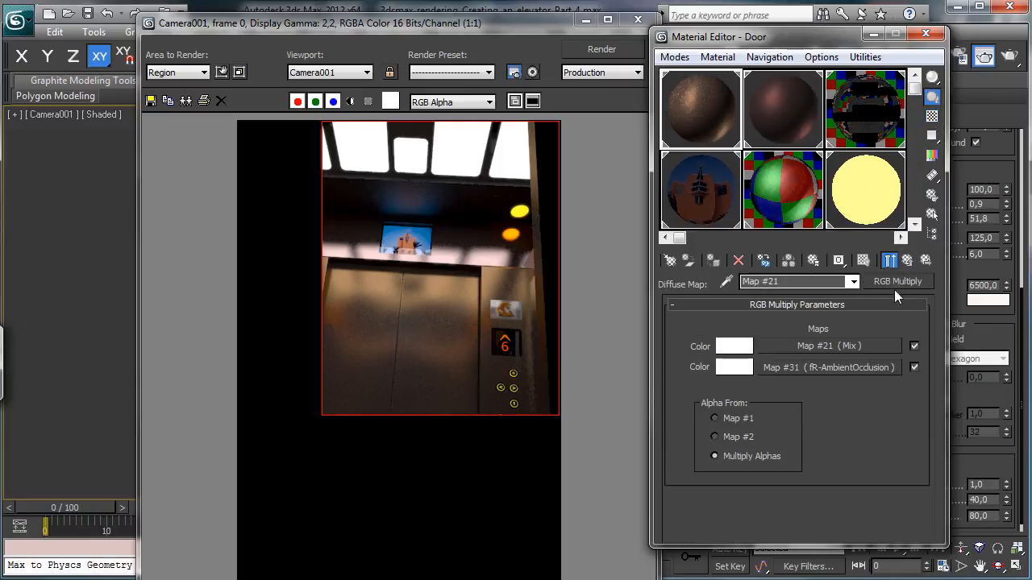
left_click(907, 260)
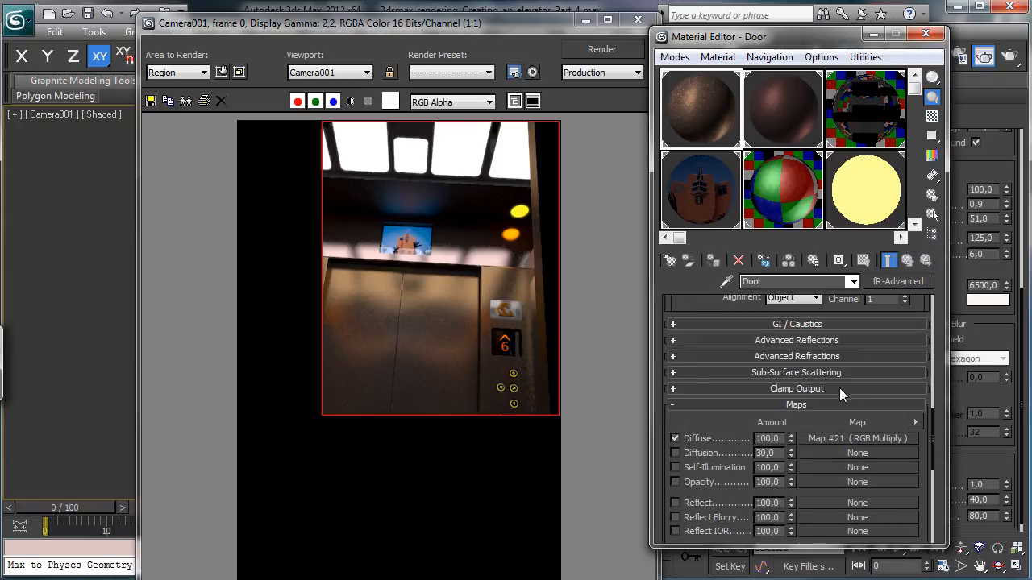
scroll(809, 341, "up", 5)
scroll(809, 341, "up", 4)
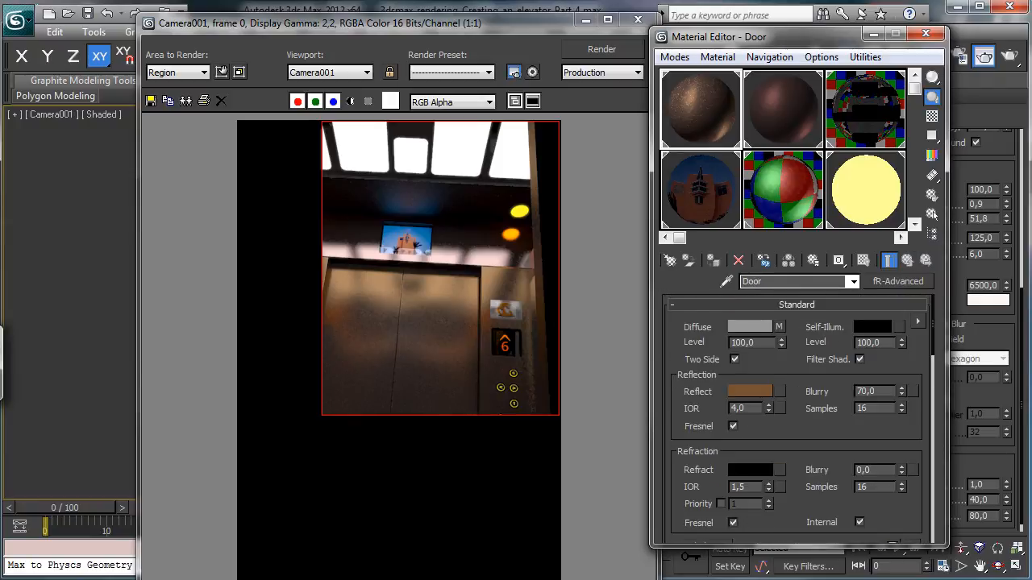
key("Tab")
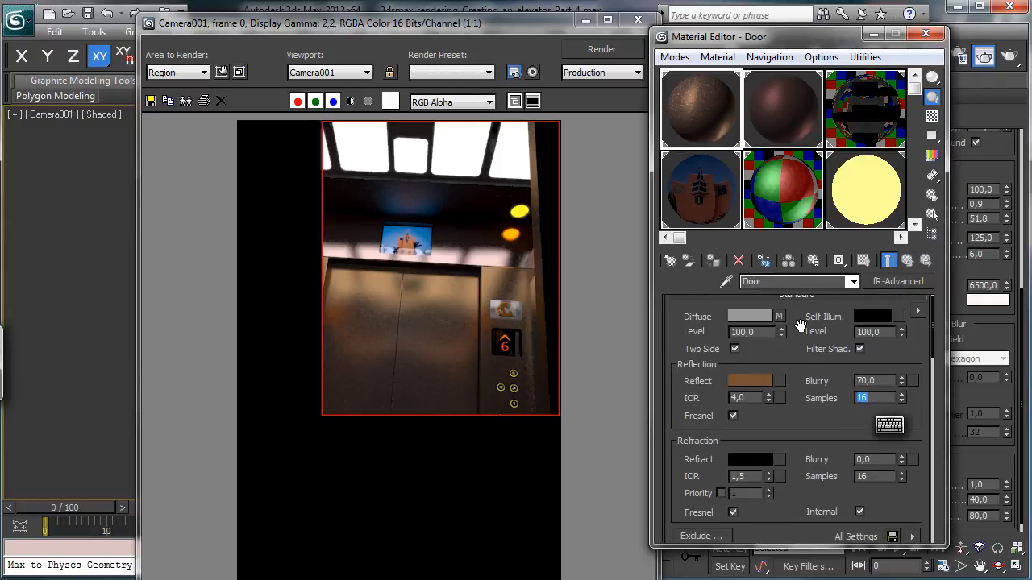
type("32")
key("Return")
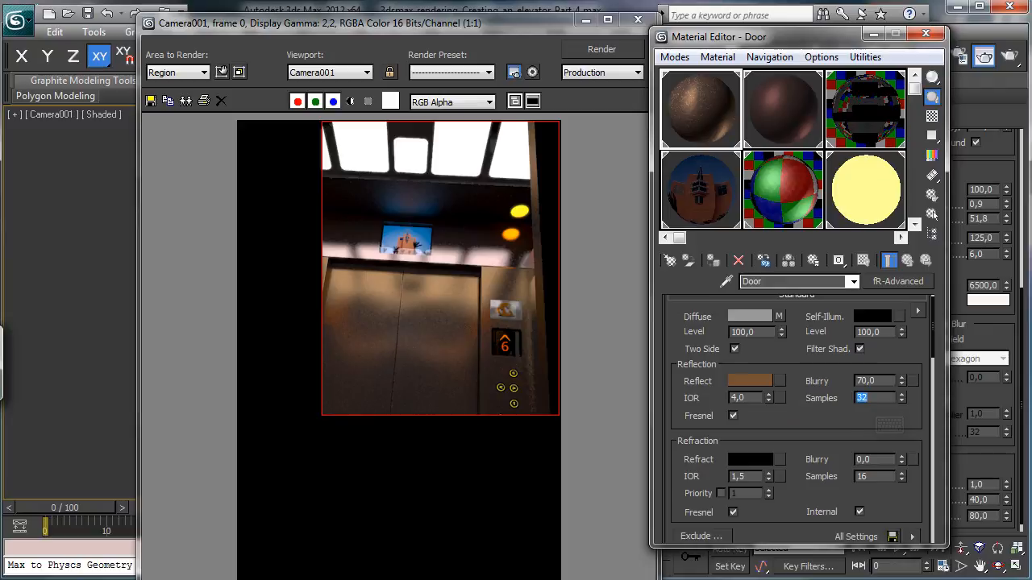
- Set the reflection samples of the Up Door Front material to 32
left_click(781, 104)
left_click(907, 260)
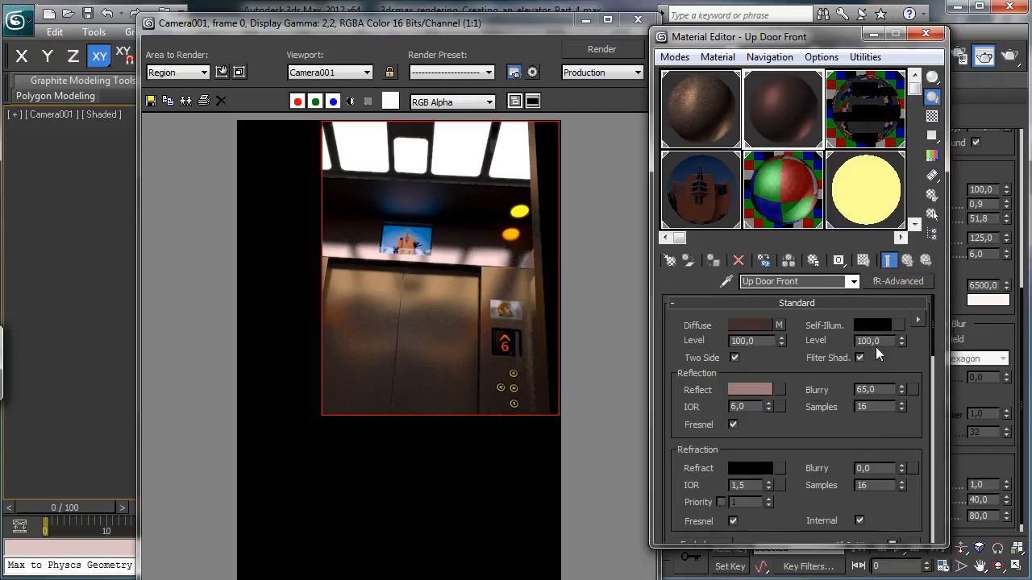
double_click(866, 407)
type("32")
key("Return")
- Set the reflection samples of the Wall material to 64 and close the Material Editor
left_click(872, 126)
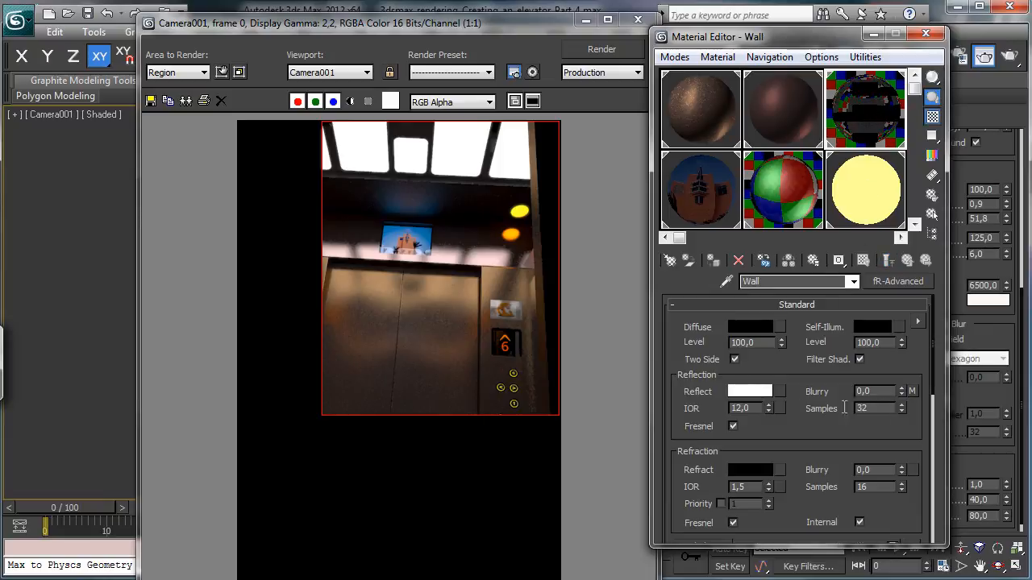
double_click(847, 408)
type("64")
key("Return")
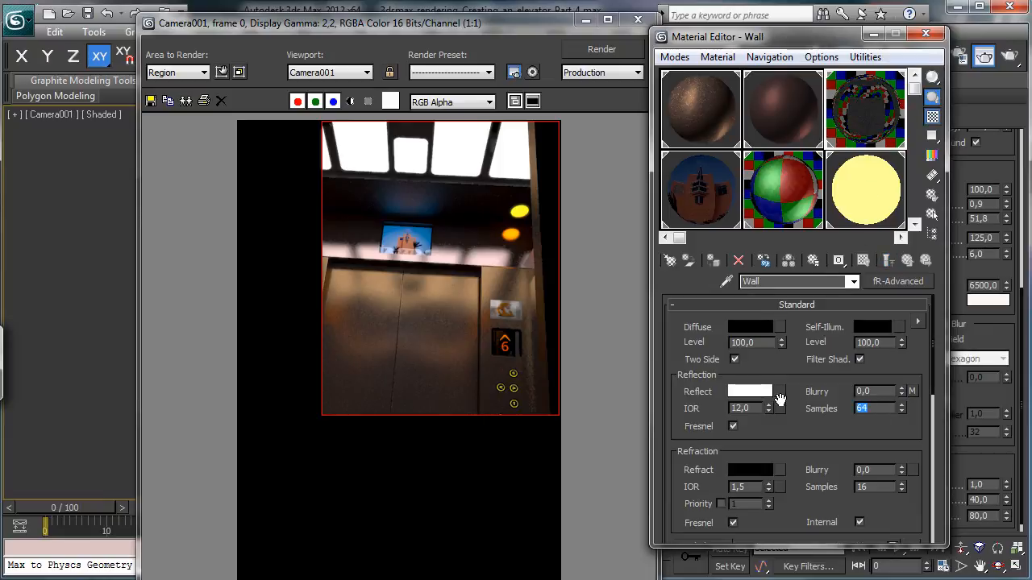
left_click(925, 34)
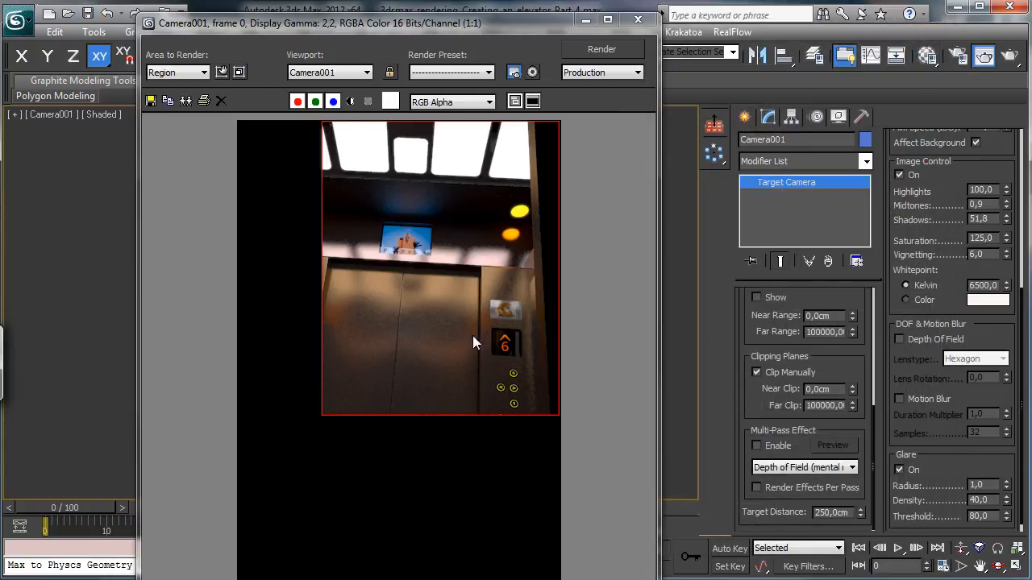
- Switch the AdaptiveQMC preset to Fast and set the HarmonicsGI samples to 200 in the render setup
left_click(926, 55)
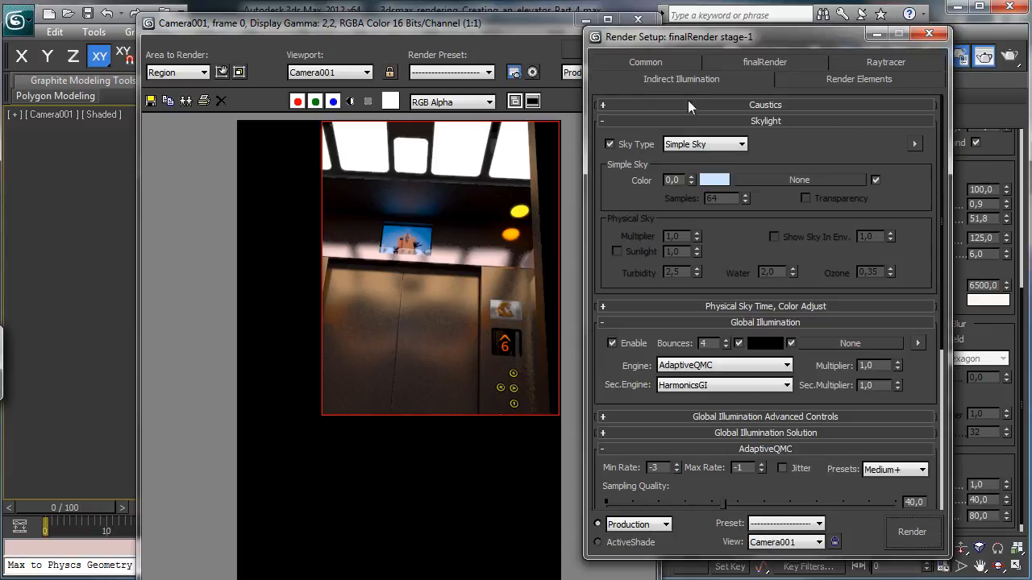
left_click(880, 472)
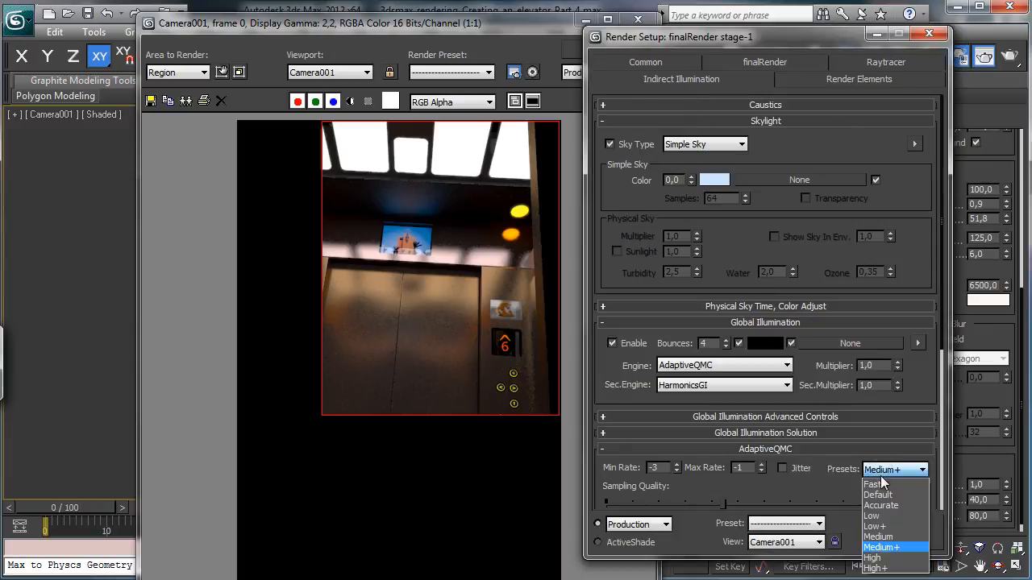
left_click(883, 487)
left_click_drag(919, 378, 893, 101)
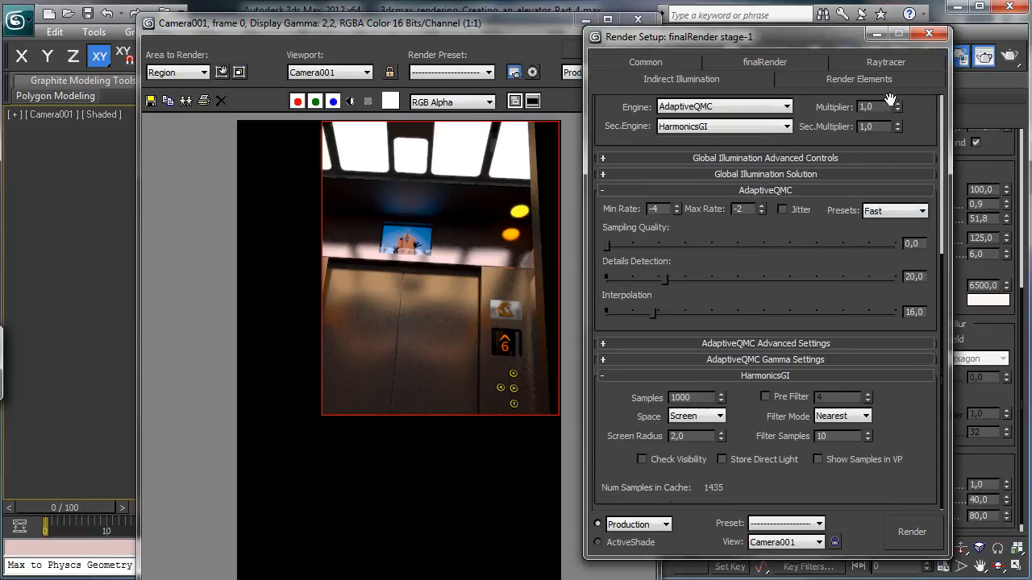
double_click(692, 398)
type("200")
key("Return")
- Stretch the render region across the full image width, start a test render of the region, and stop it partway
left_click(221, 71)
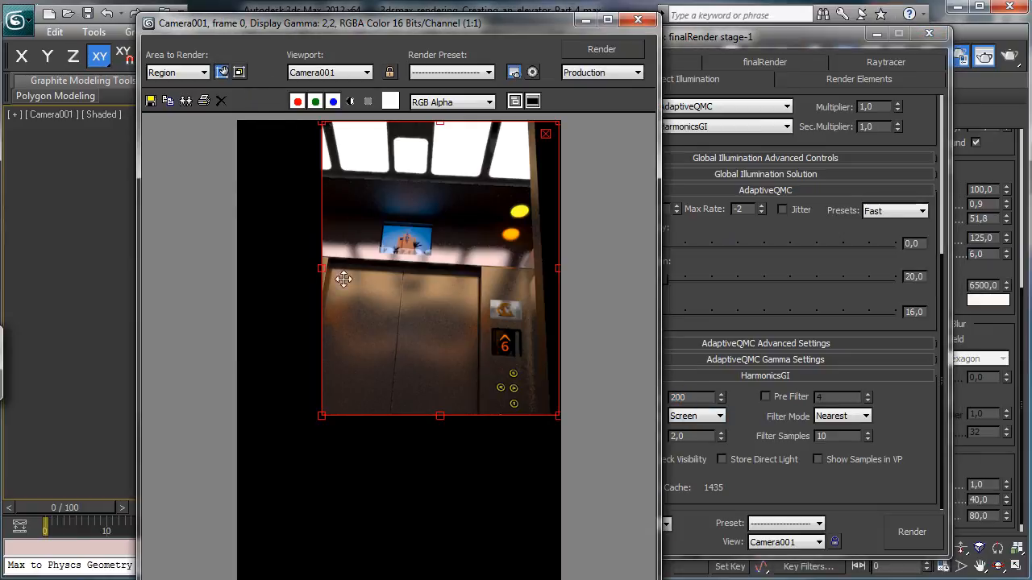
left_click_drag(324, 415, 211, 383)
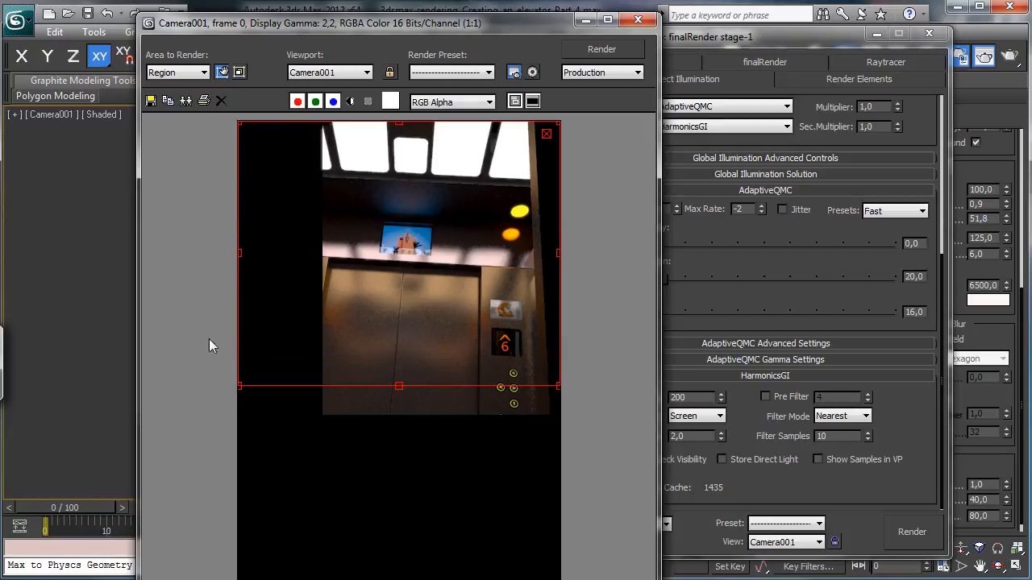
left_click(222, 71)
left_click(596, 48)
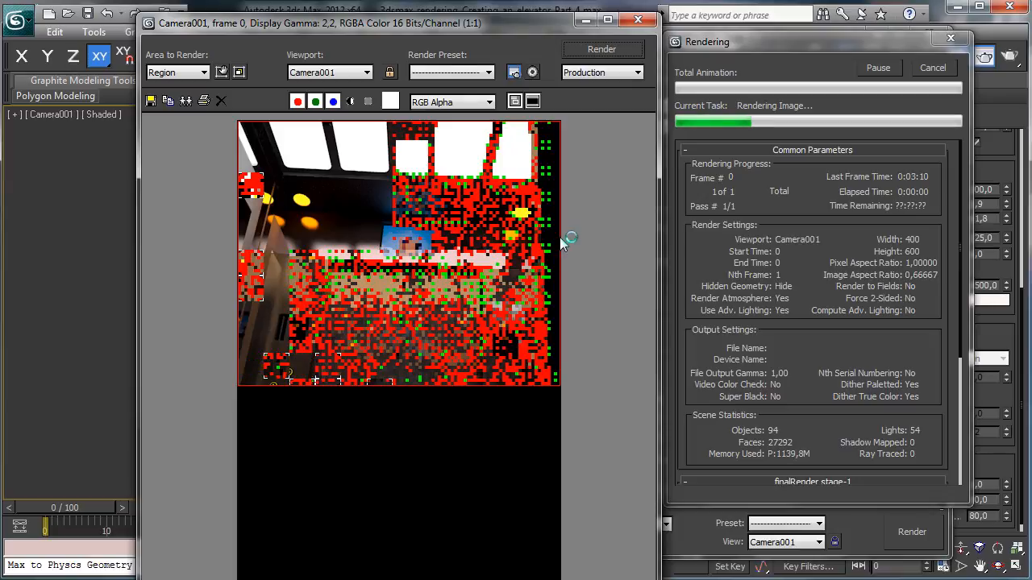
left_click(923, 70)
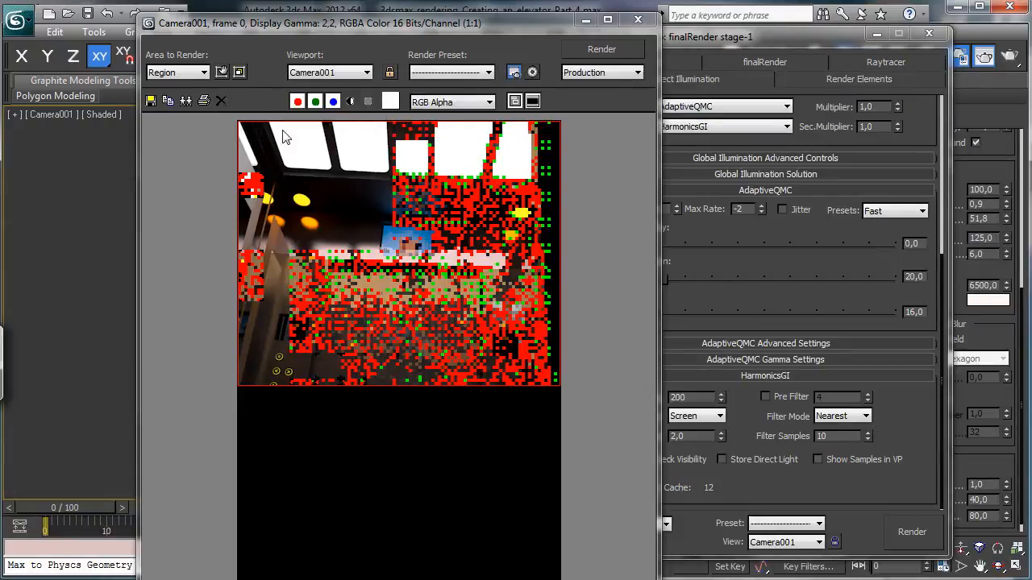
- Set the HarmonicsGI samples to 1000 and the AdaptiveQMC preset to Medium+
left_click(586, 18)
double_click(687, 398)
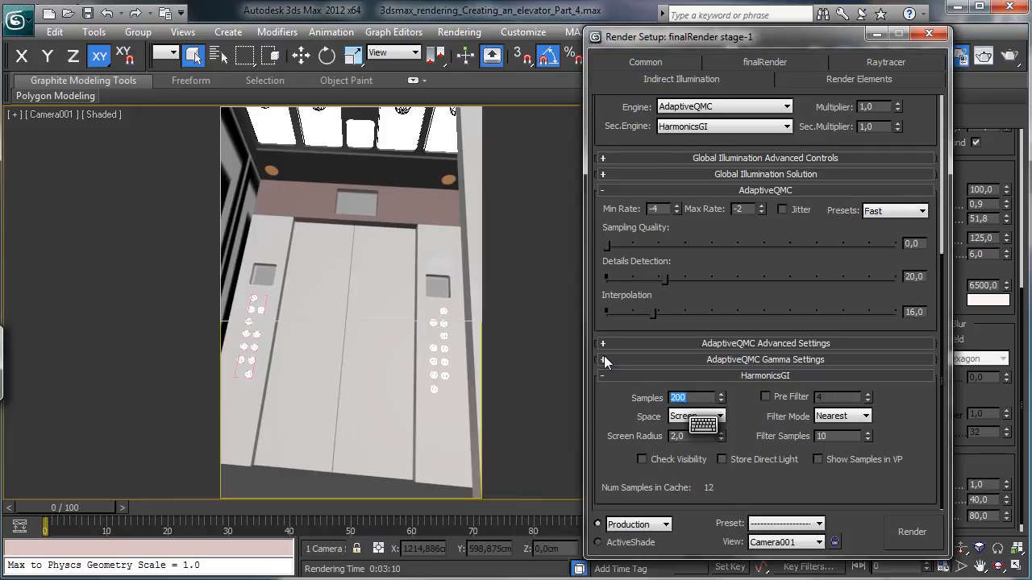
type("1000")
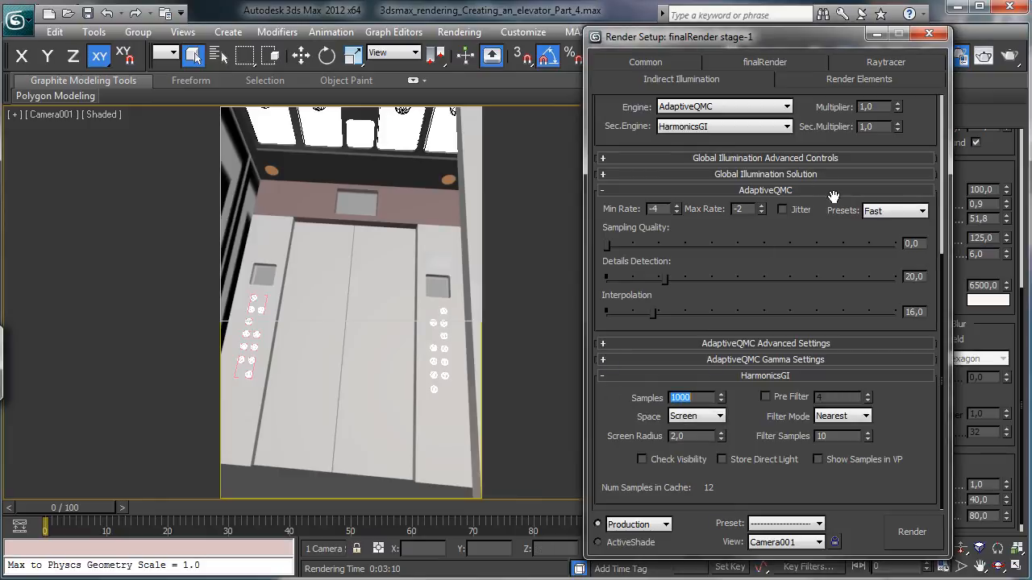
left_click(885, 211)
left_click(880, 289)
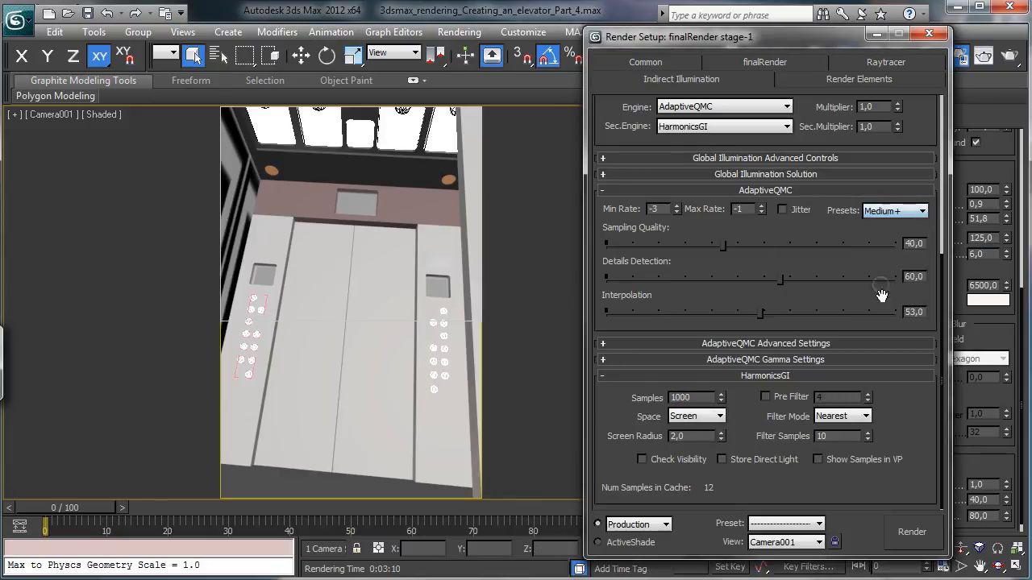
left_click_drag(921, 122, 887, 367)
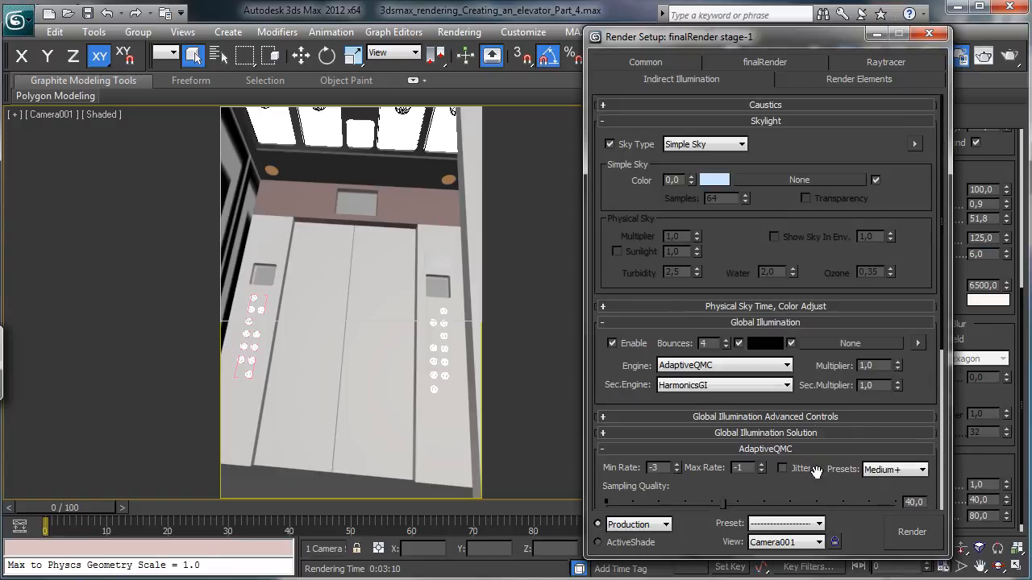
- Set the render output width to 600 with the image aspect locked, and save the scene
left_click(657, 65)
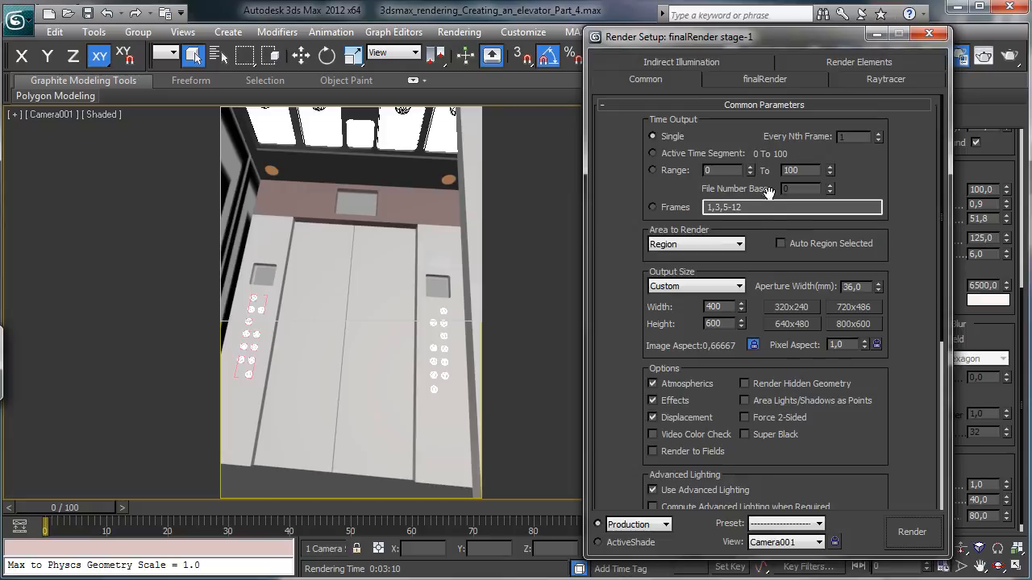
left_click(761, 80)
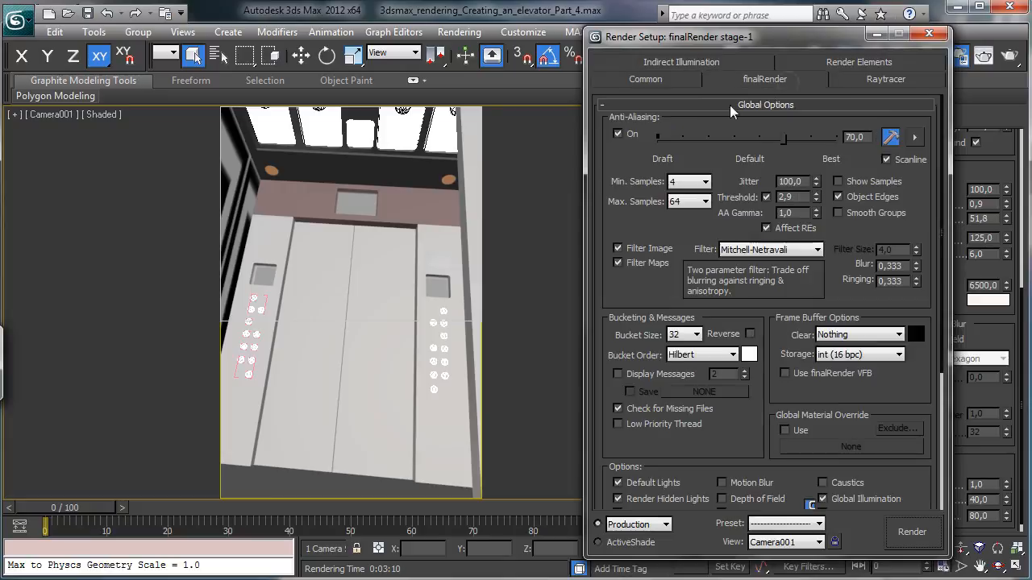
left_click(638, 82)
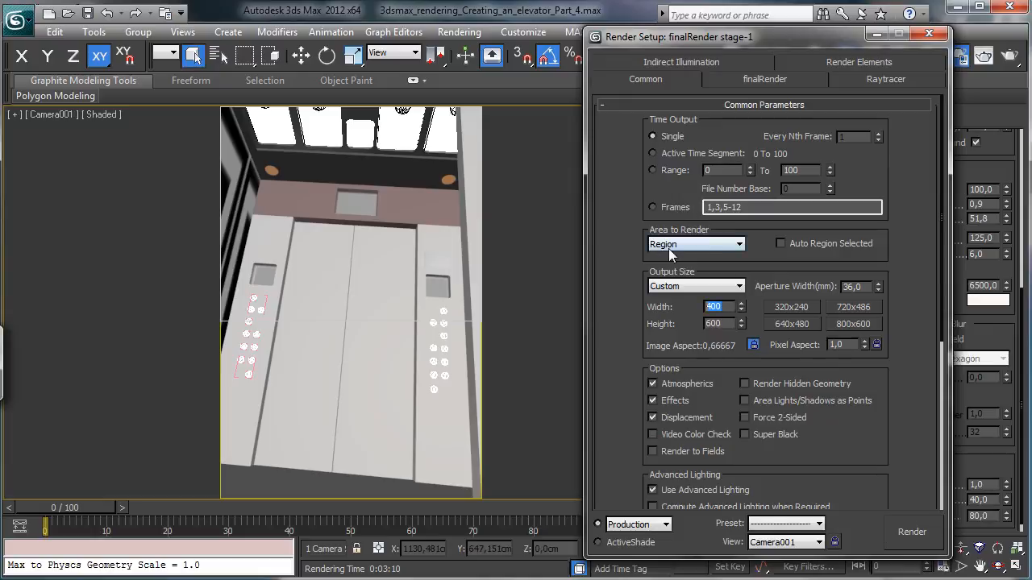
type("600")
key("Return")
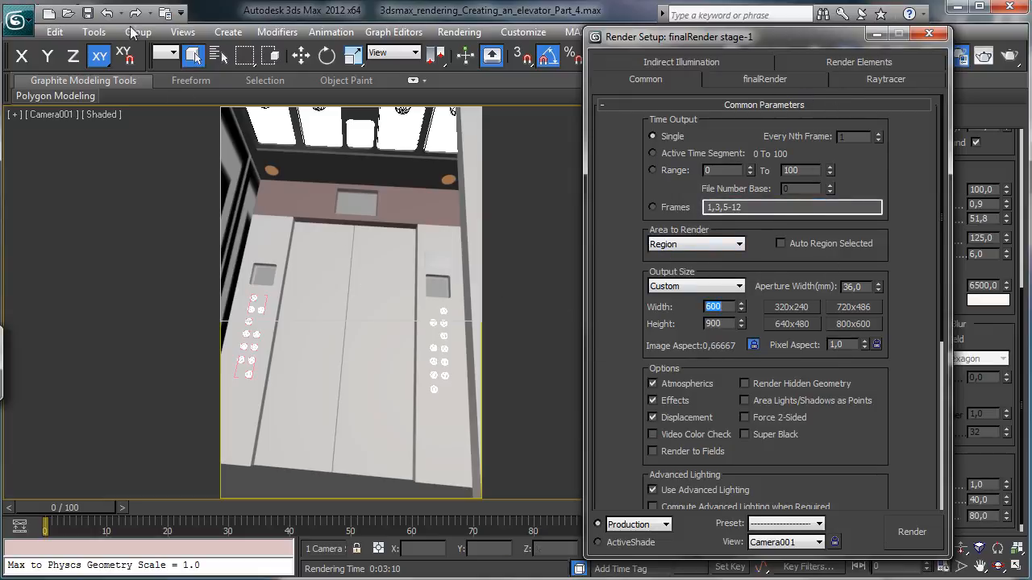
left_click(88, 14)
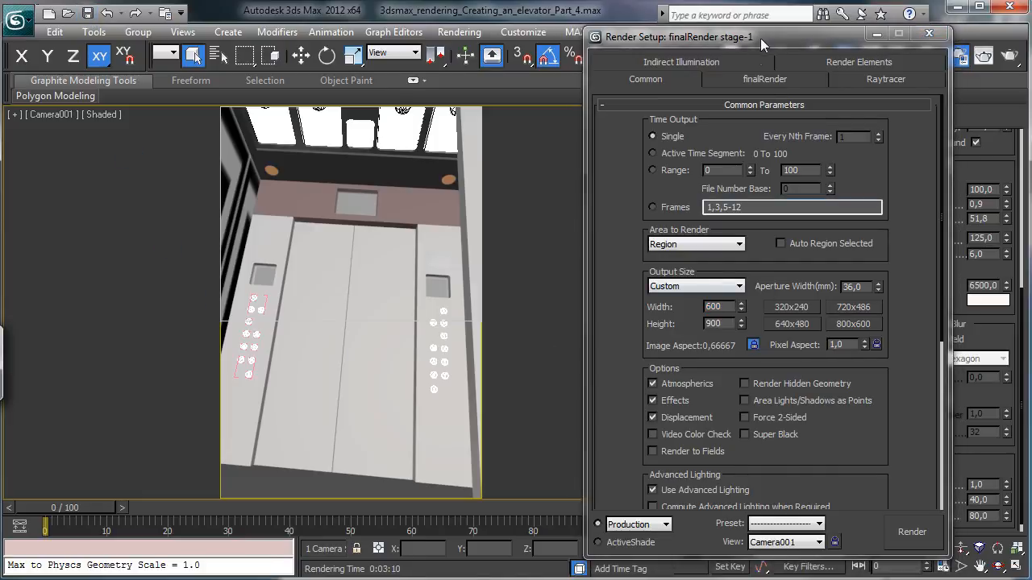
- Examine the finished Camera001 render, first as a whole at half size and then at full size around the doors and ceiling
left_click_drag(761, 38, 774, 27)
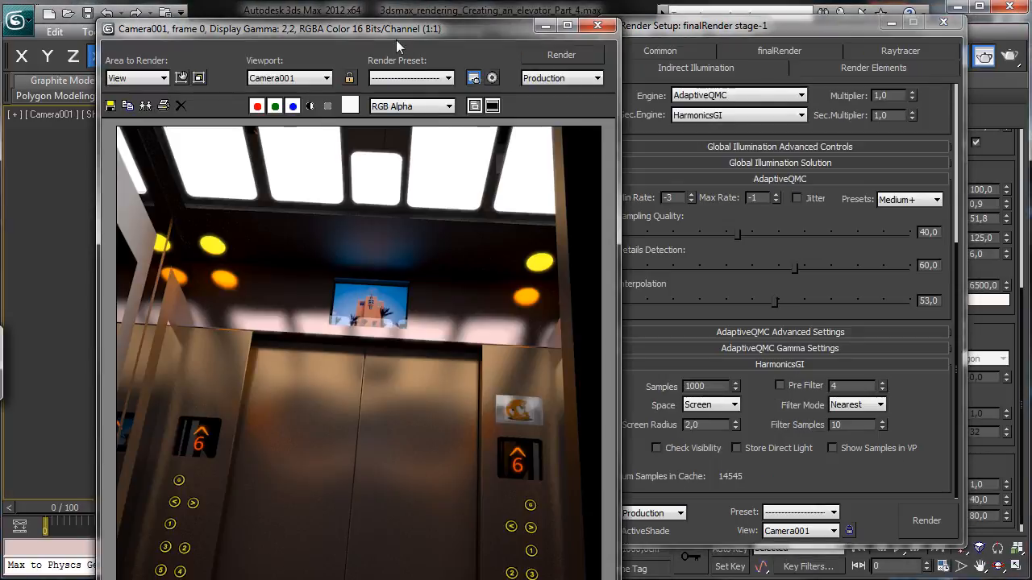
left_click_drag(395, 40, 402, 21)
scroll(419, 251, "down", 1)
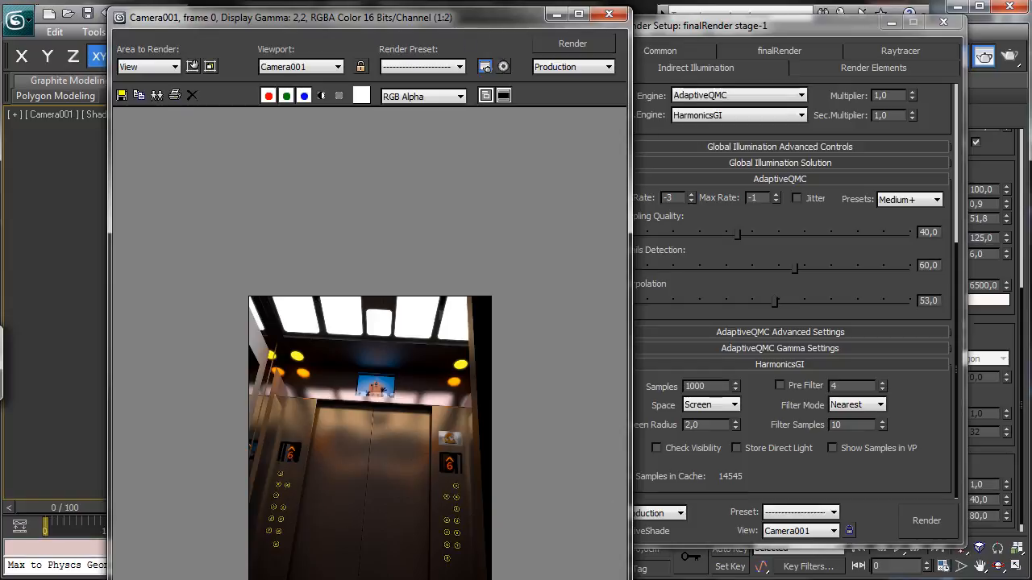
left_click_drag(486, 579, 487, 526)
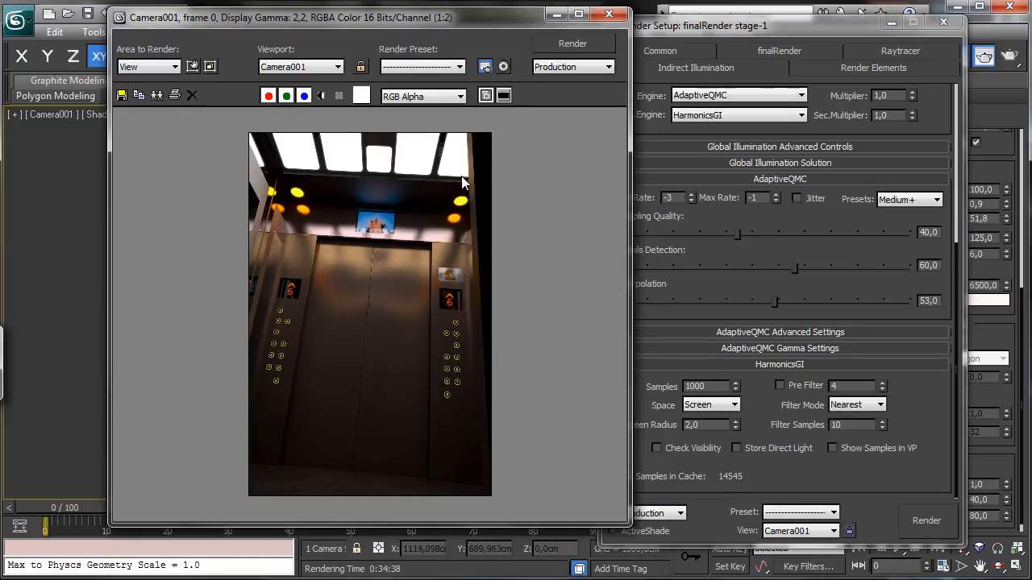
scroll(444, 230, "up", 1)
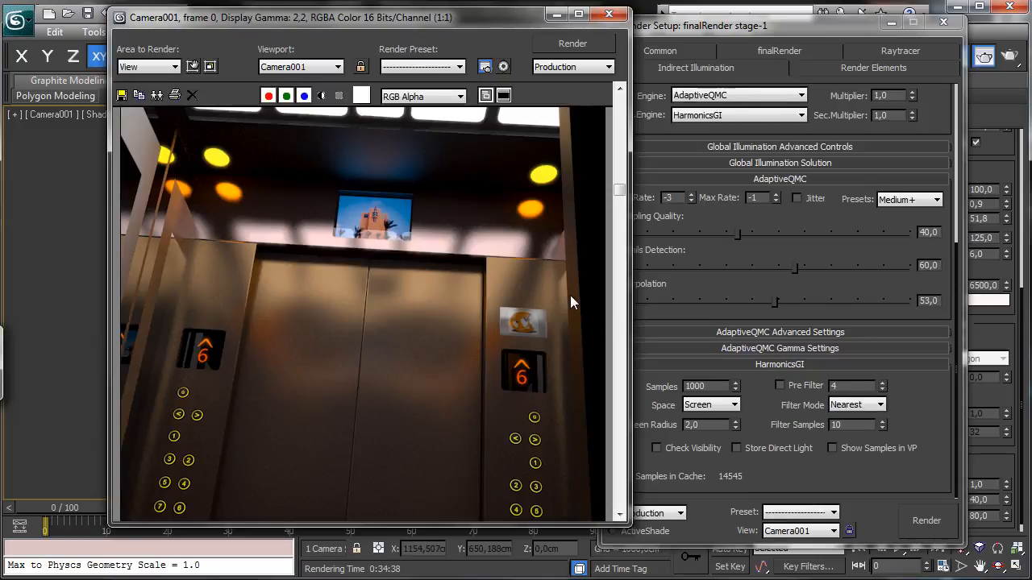
left_click(621, 114)
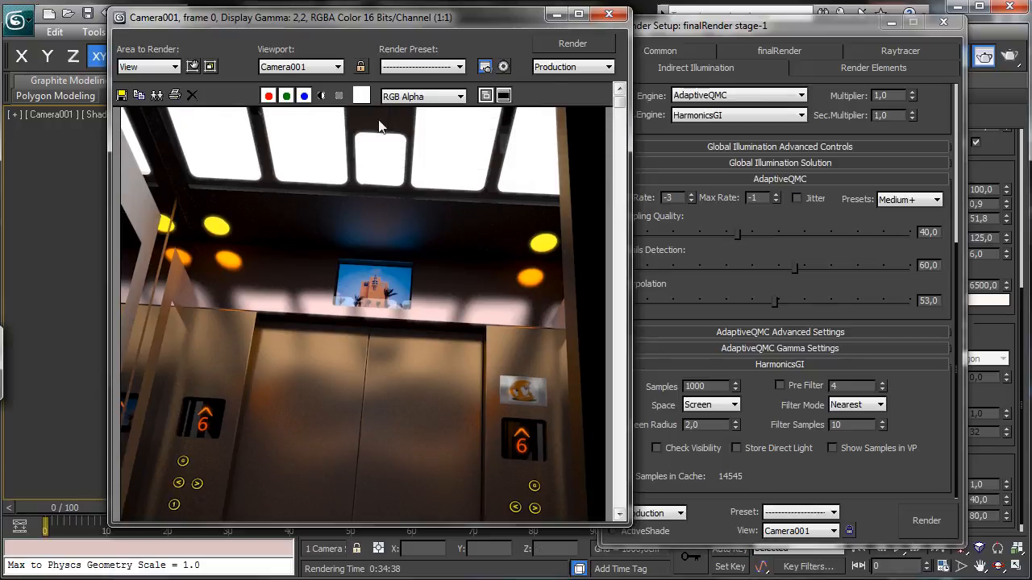